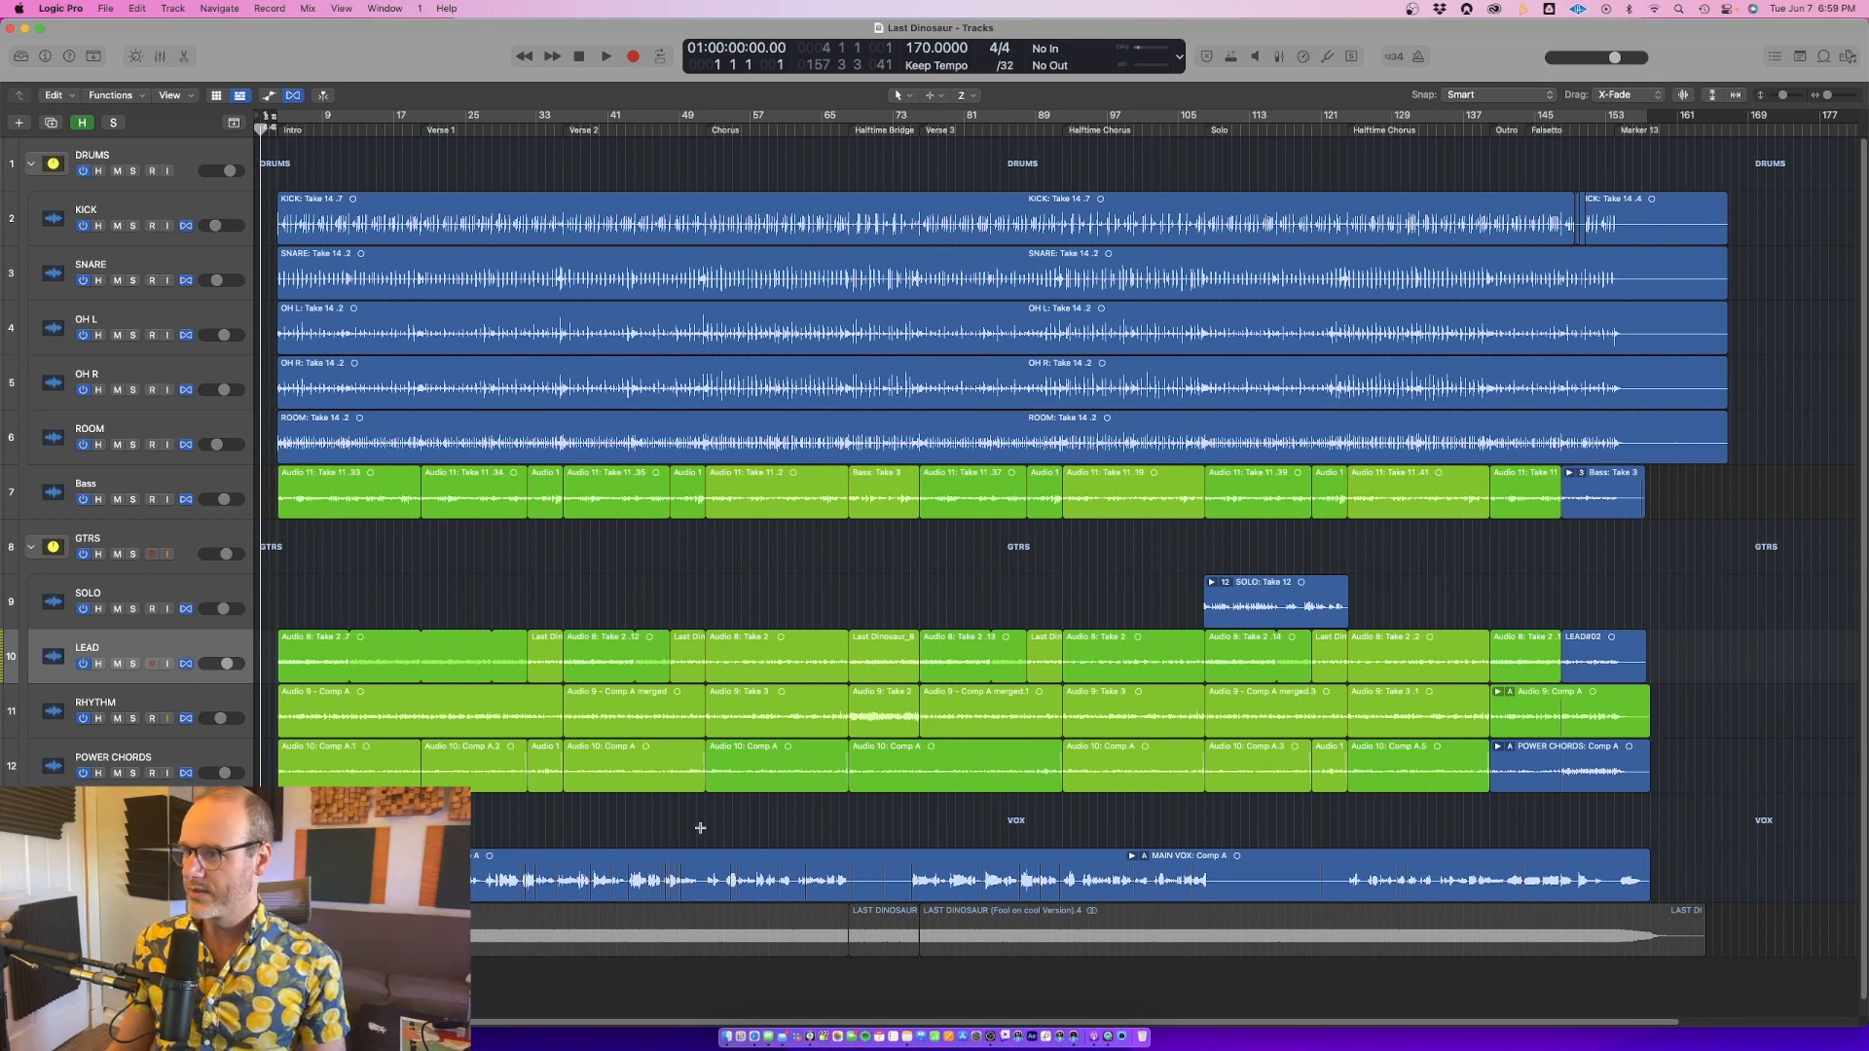
Inspect the comped MAIN VOX region and the Reference track below it up close
click(1679, 814)
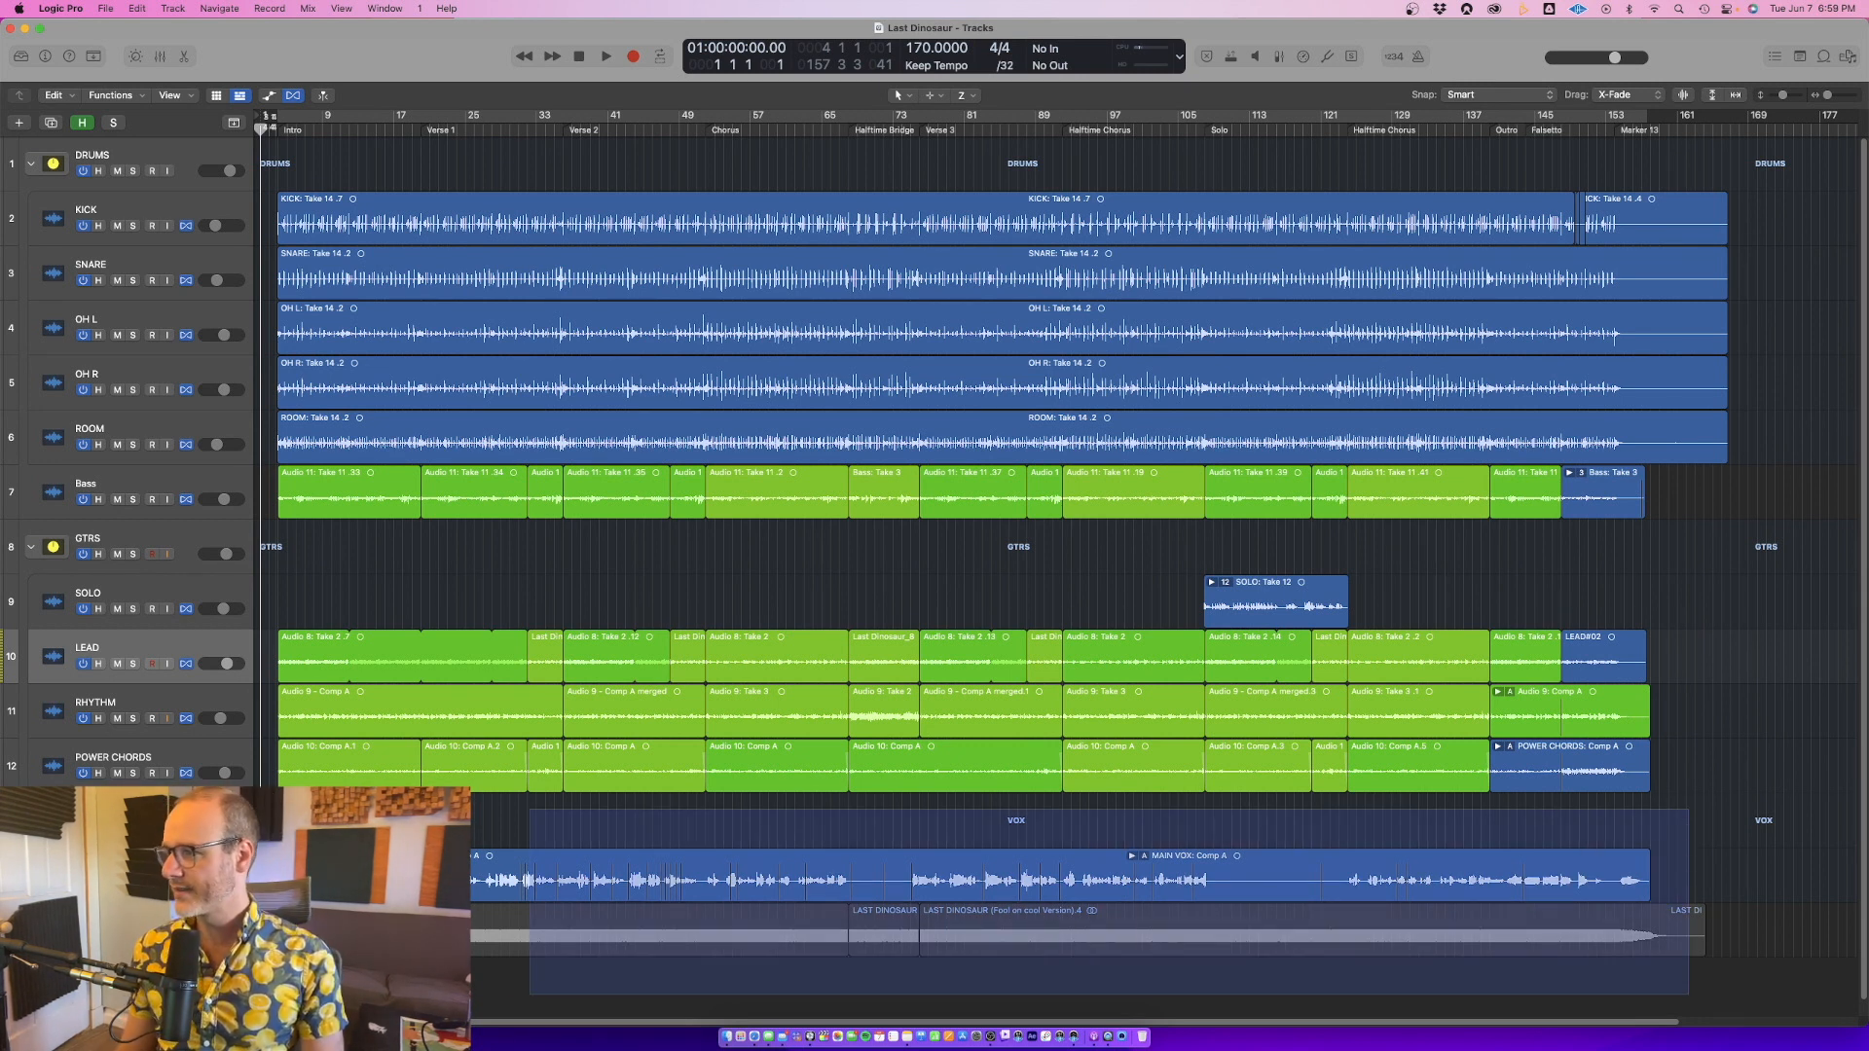
key(z)
click(110, 558)
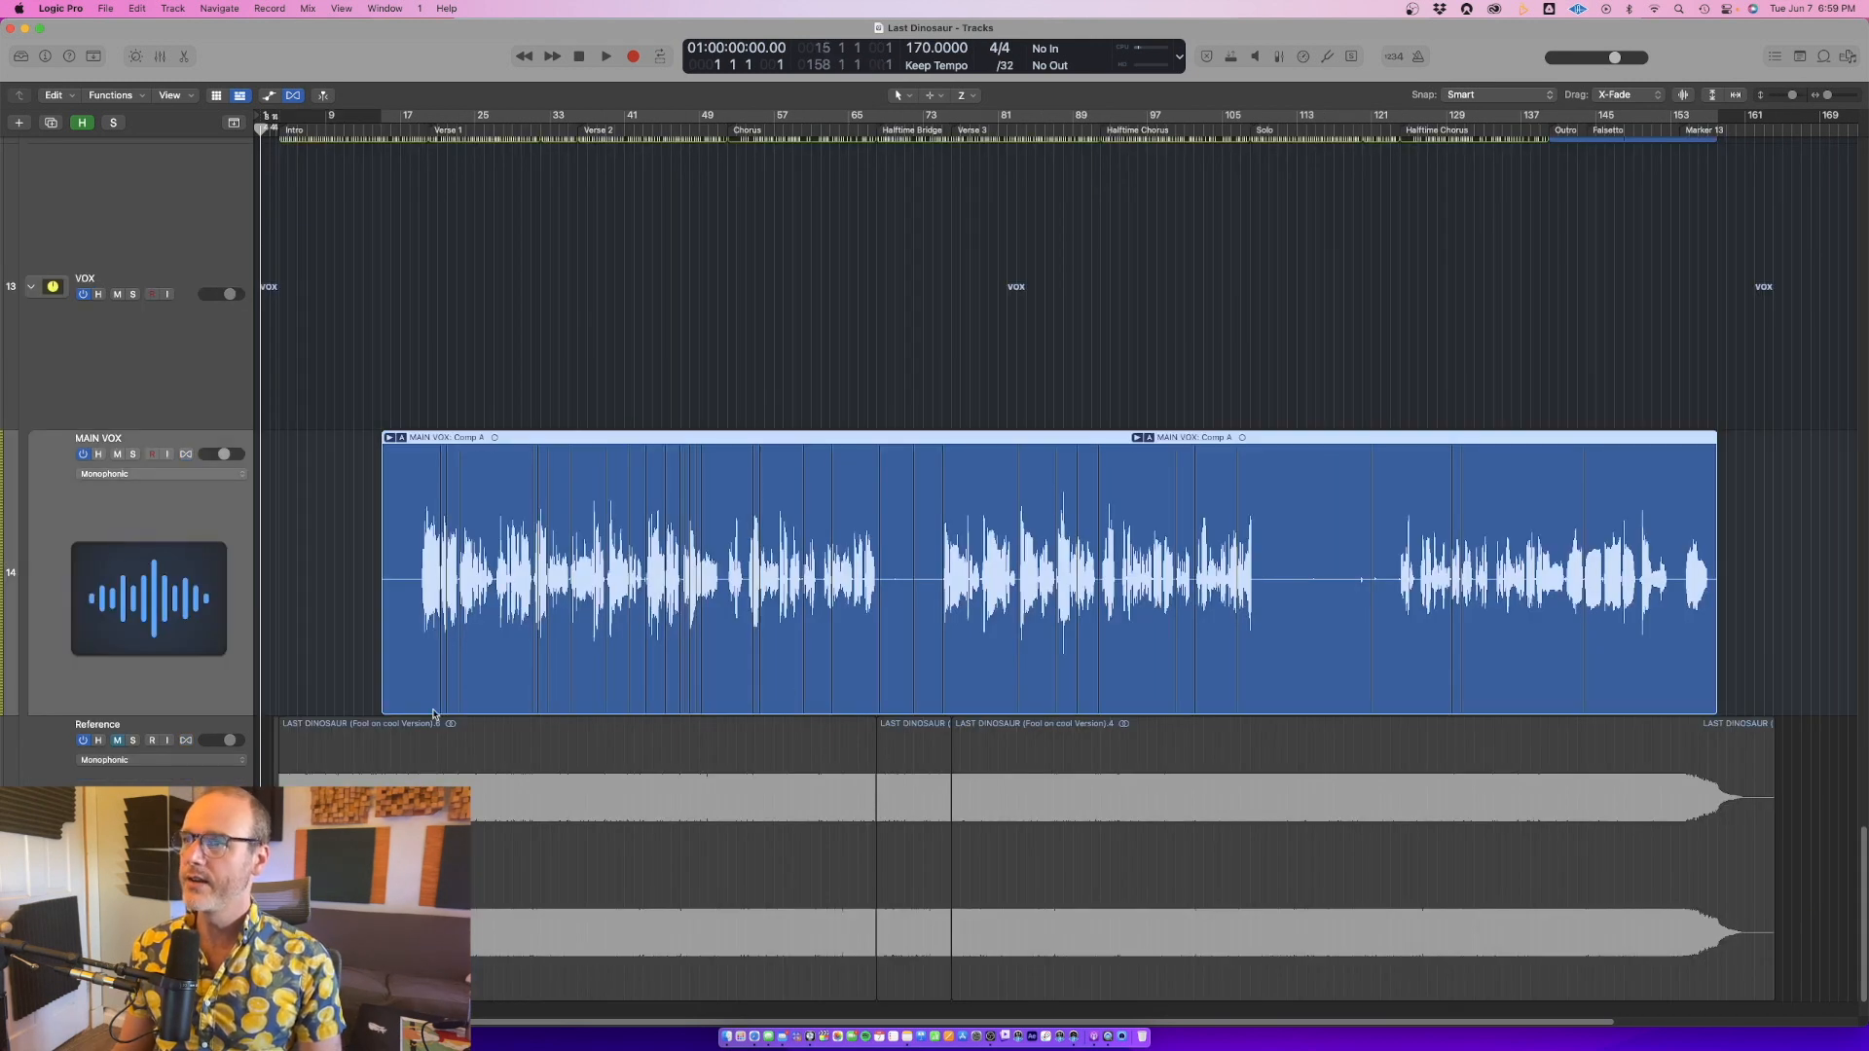
click(329, 547)
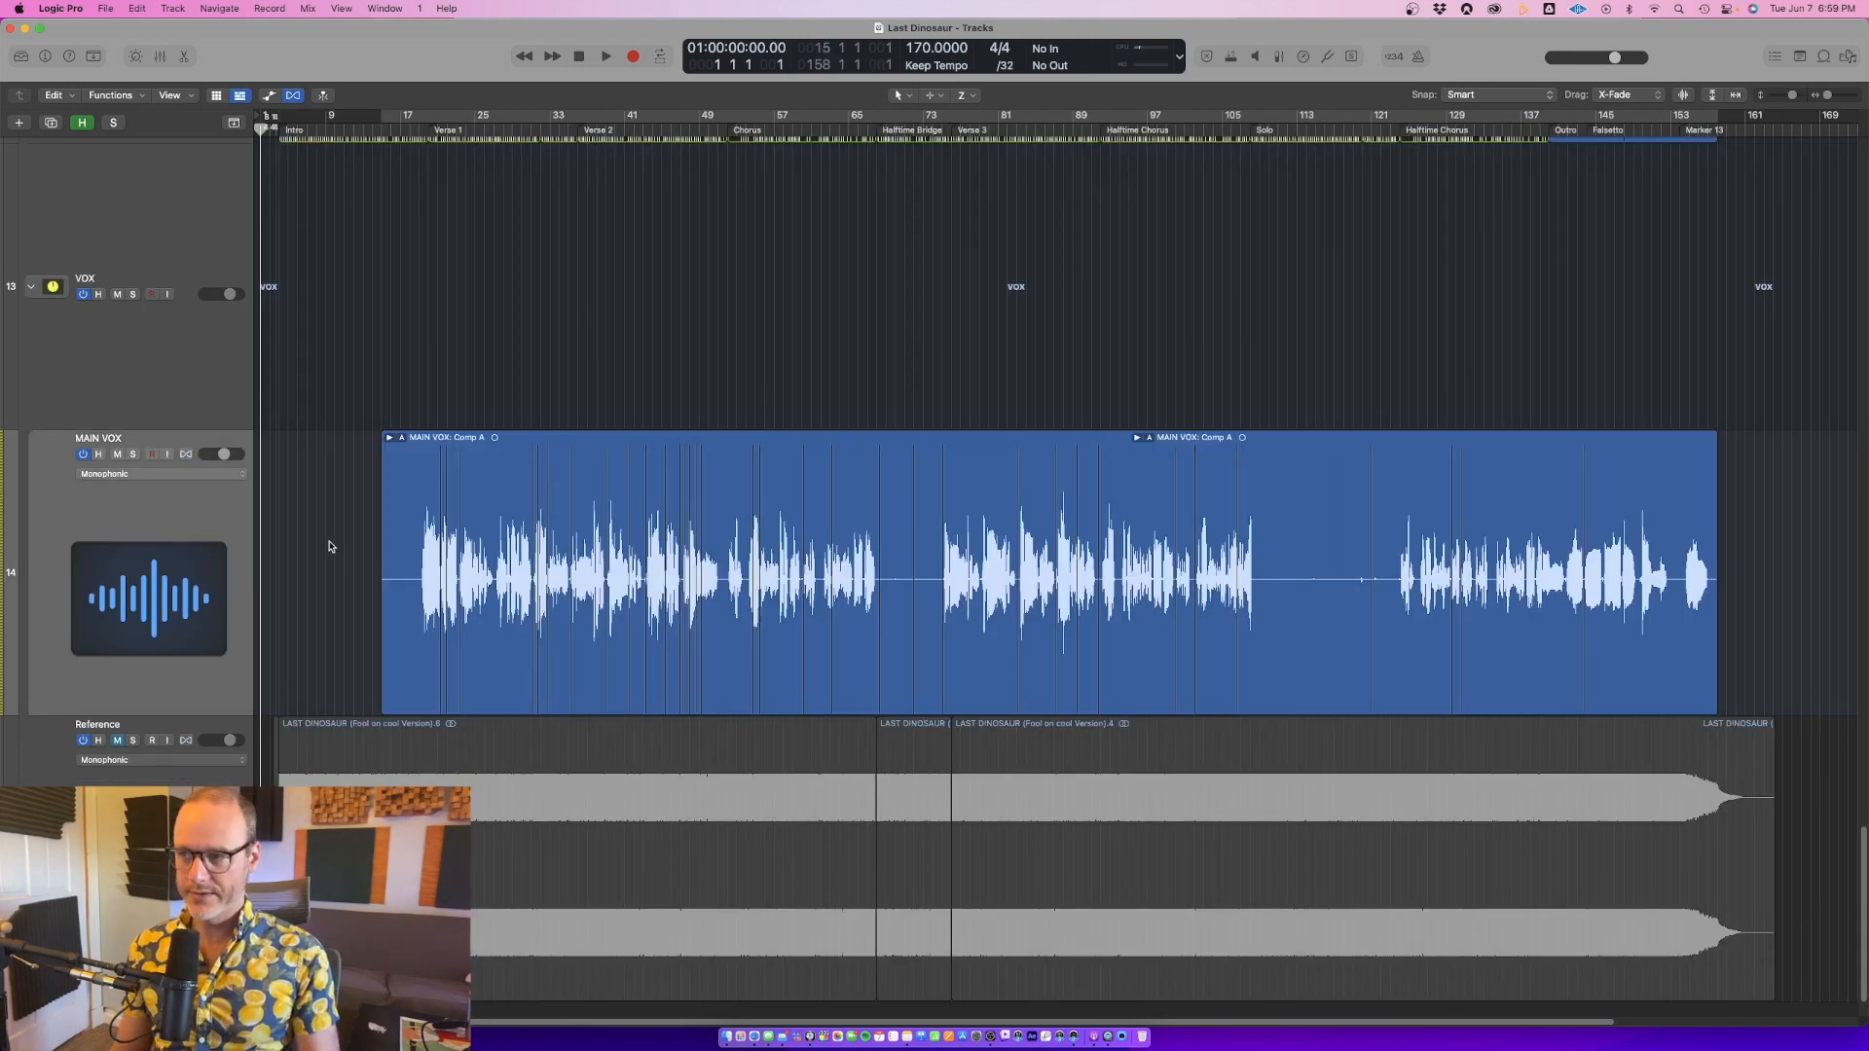
key(z)
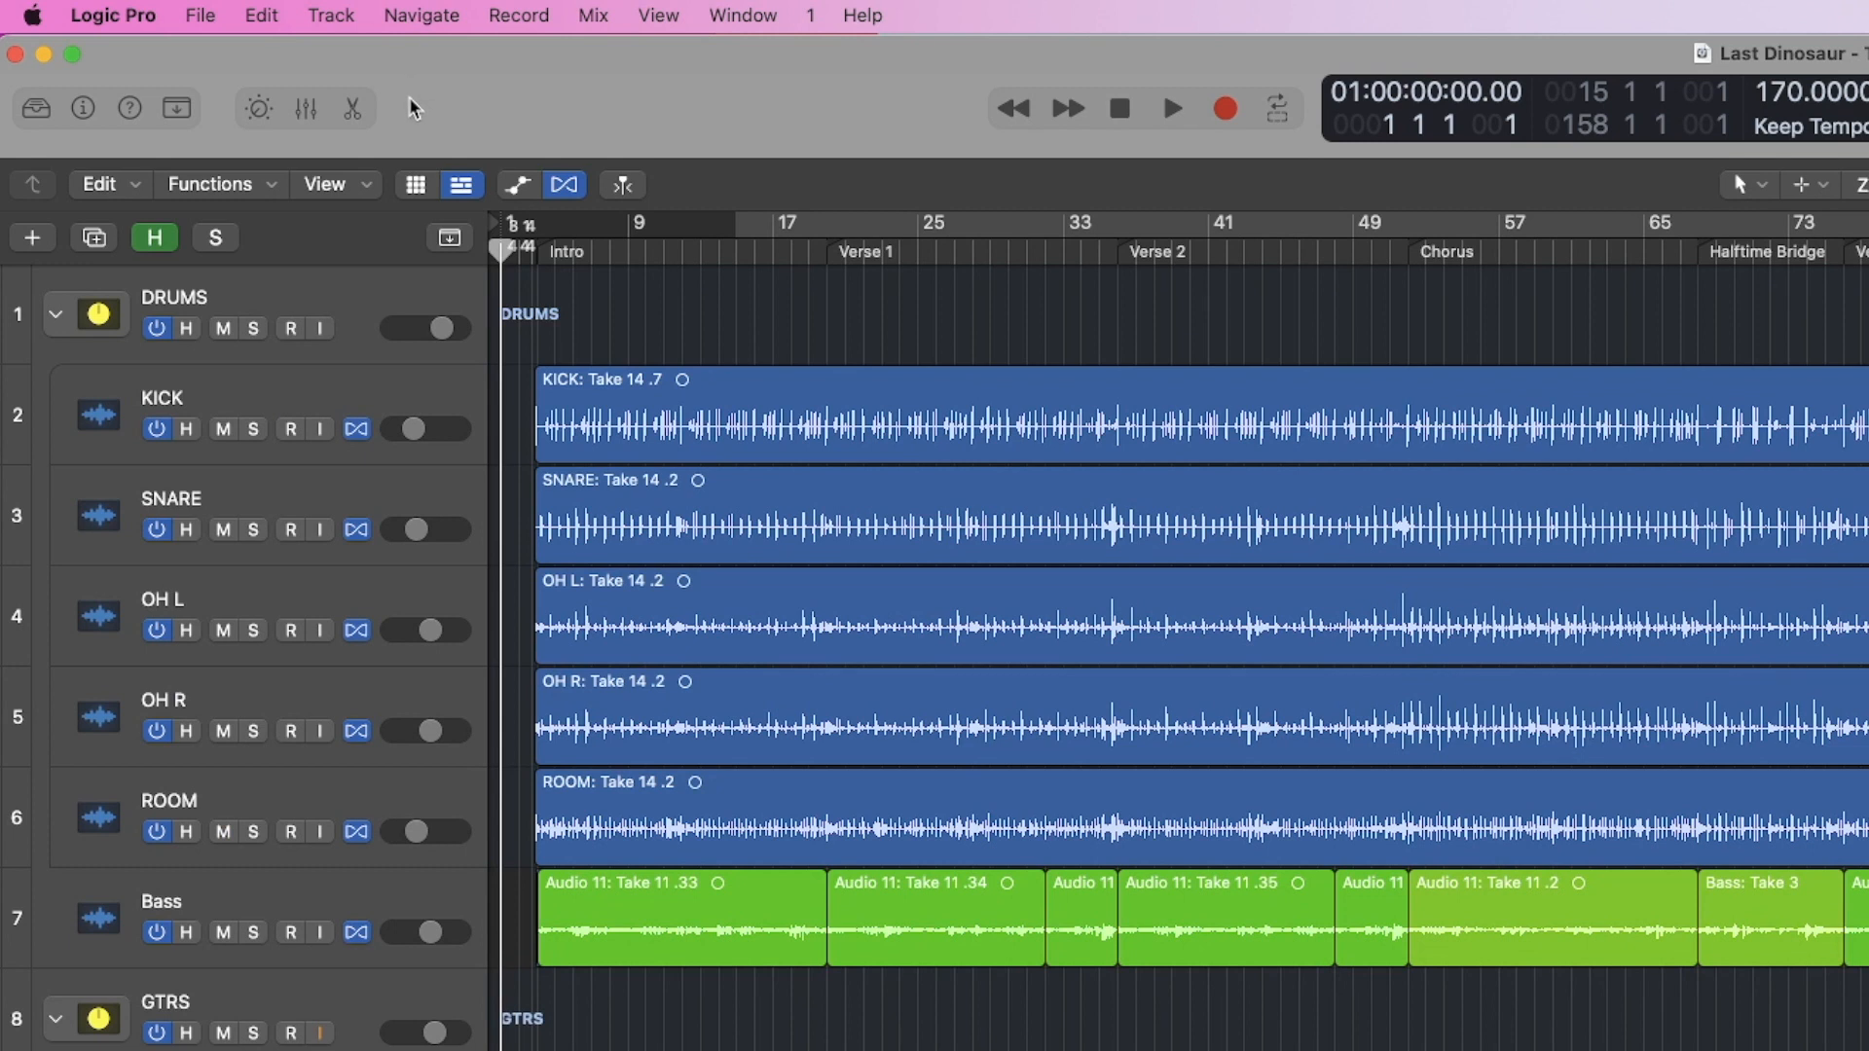
Create a new project alternative named "Last Dinosaur - Vocal Edit" and save the changes made to the current alternative
click(105, 8)
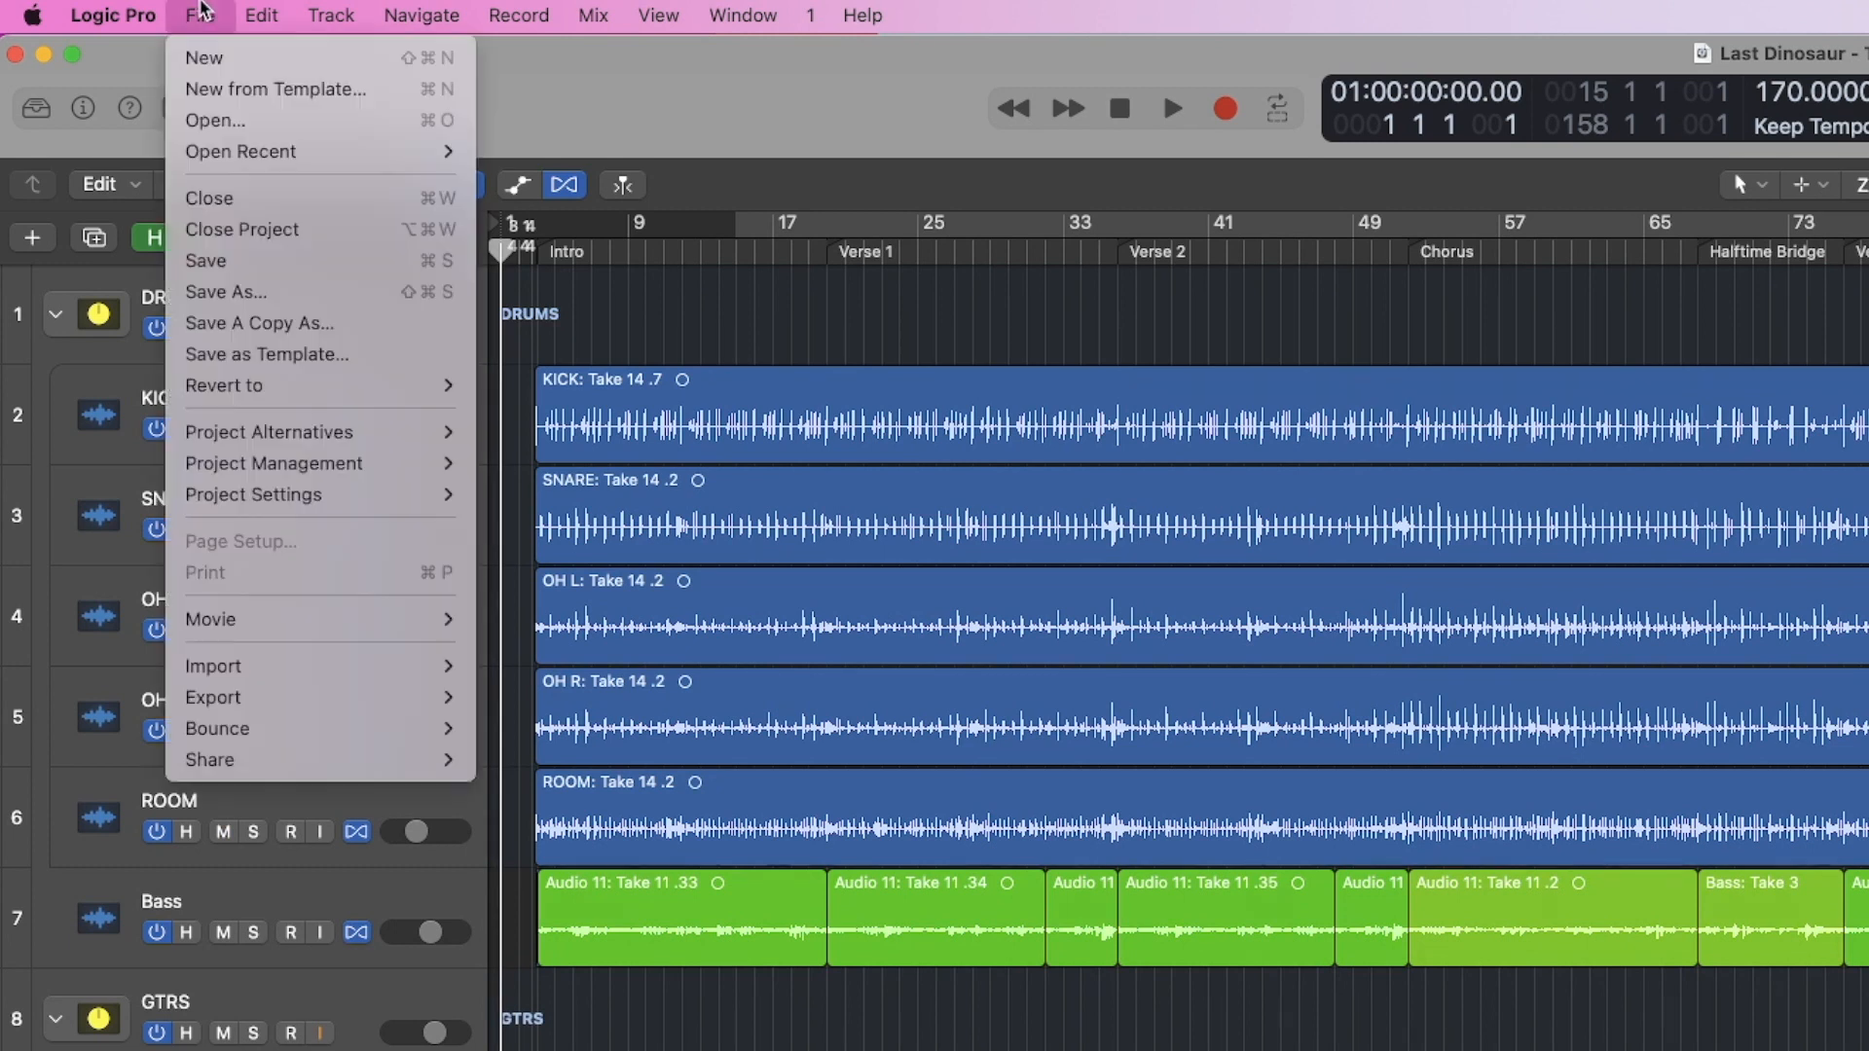
mouse_move(308, 440)
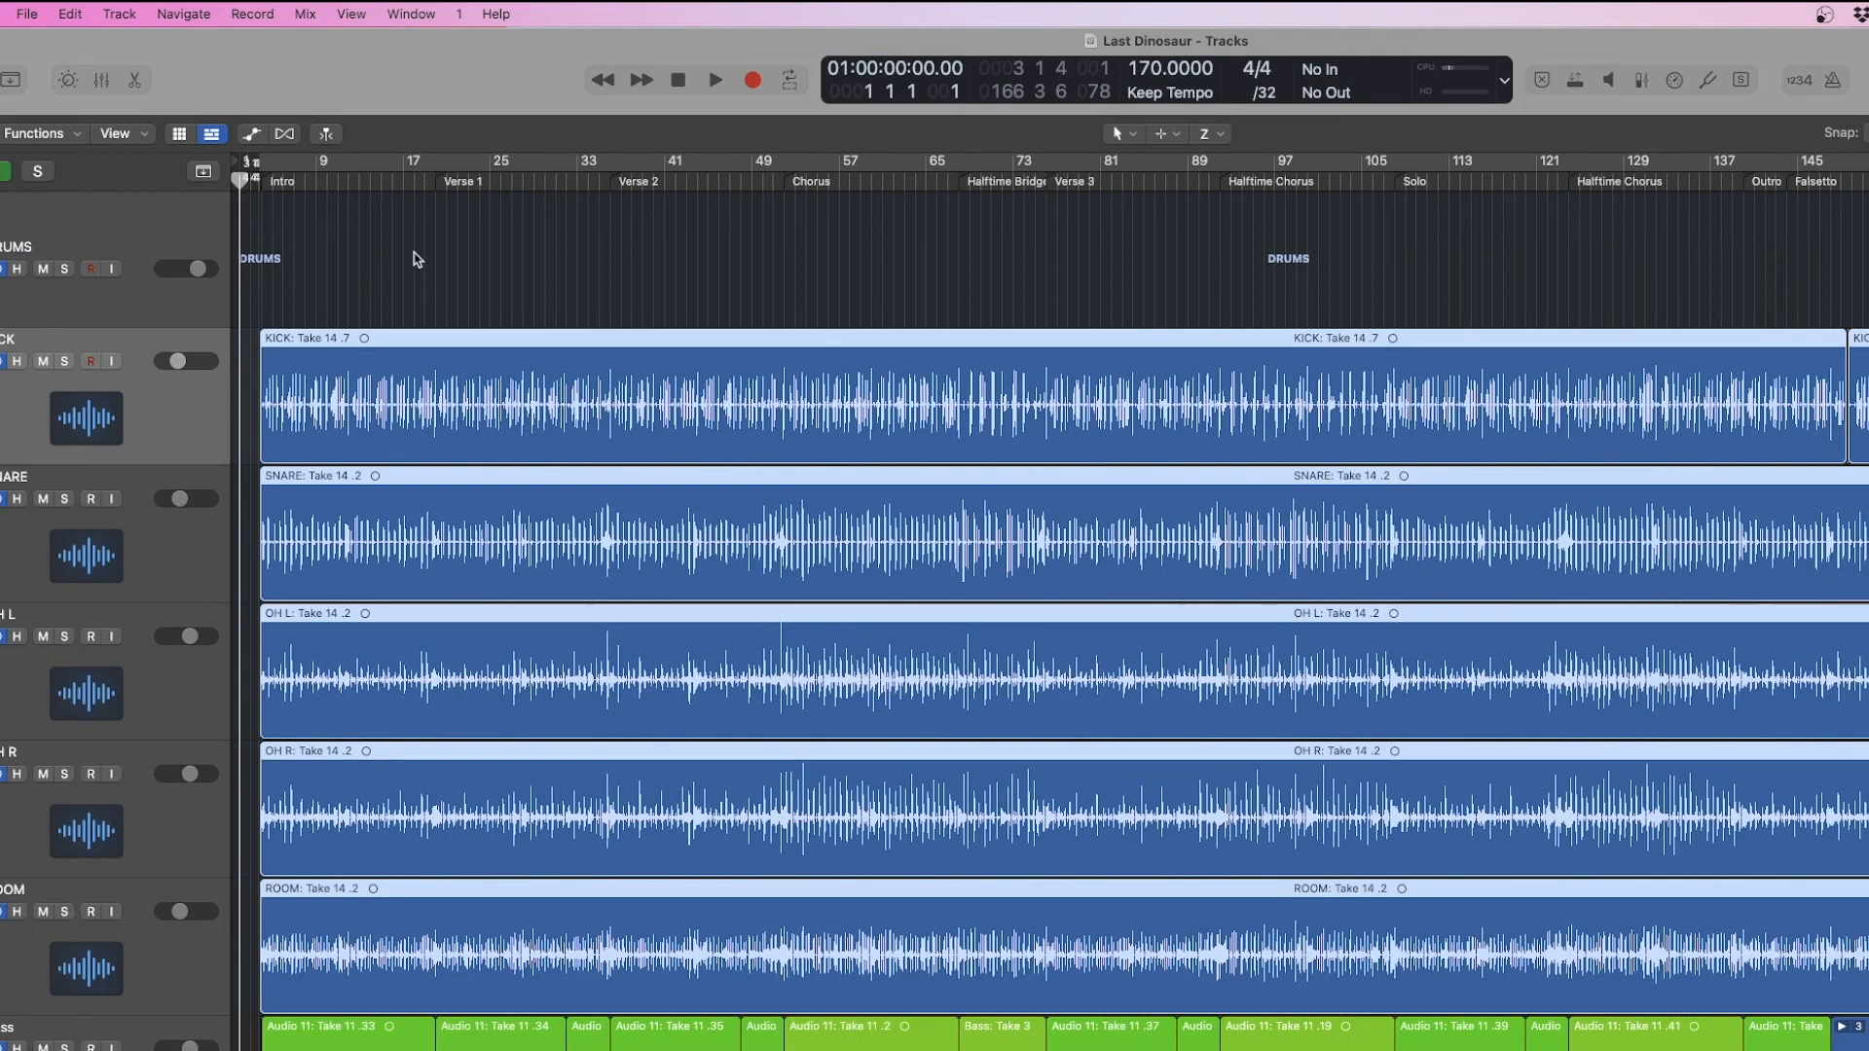
click(26, 14)
mouse_move(121, 309)
click(272, 319)
click(1219, 392)
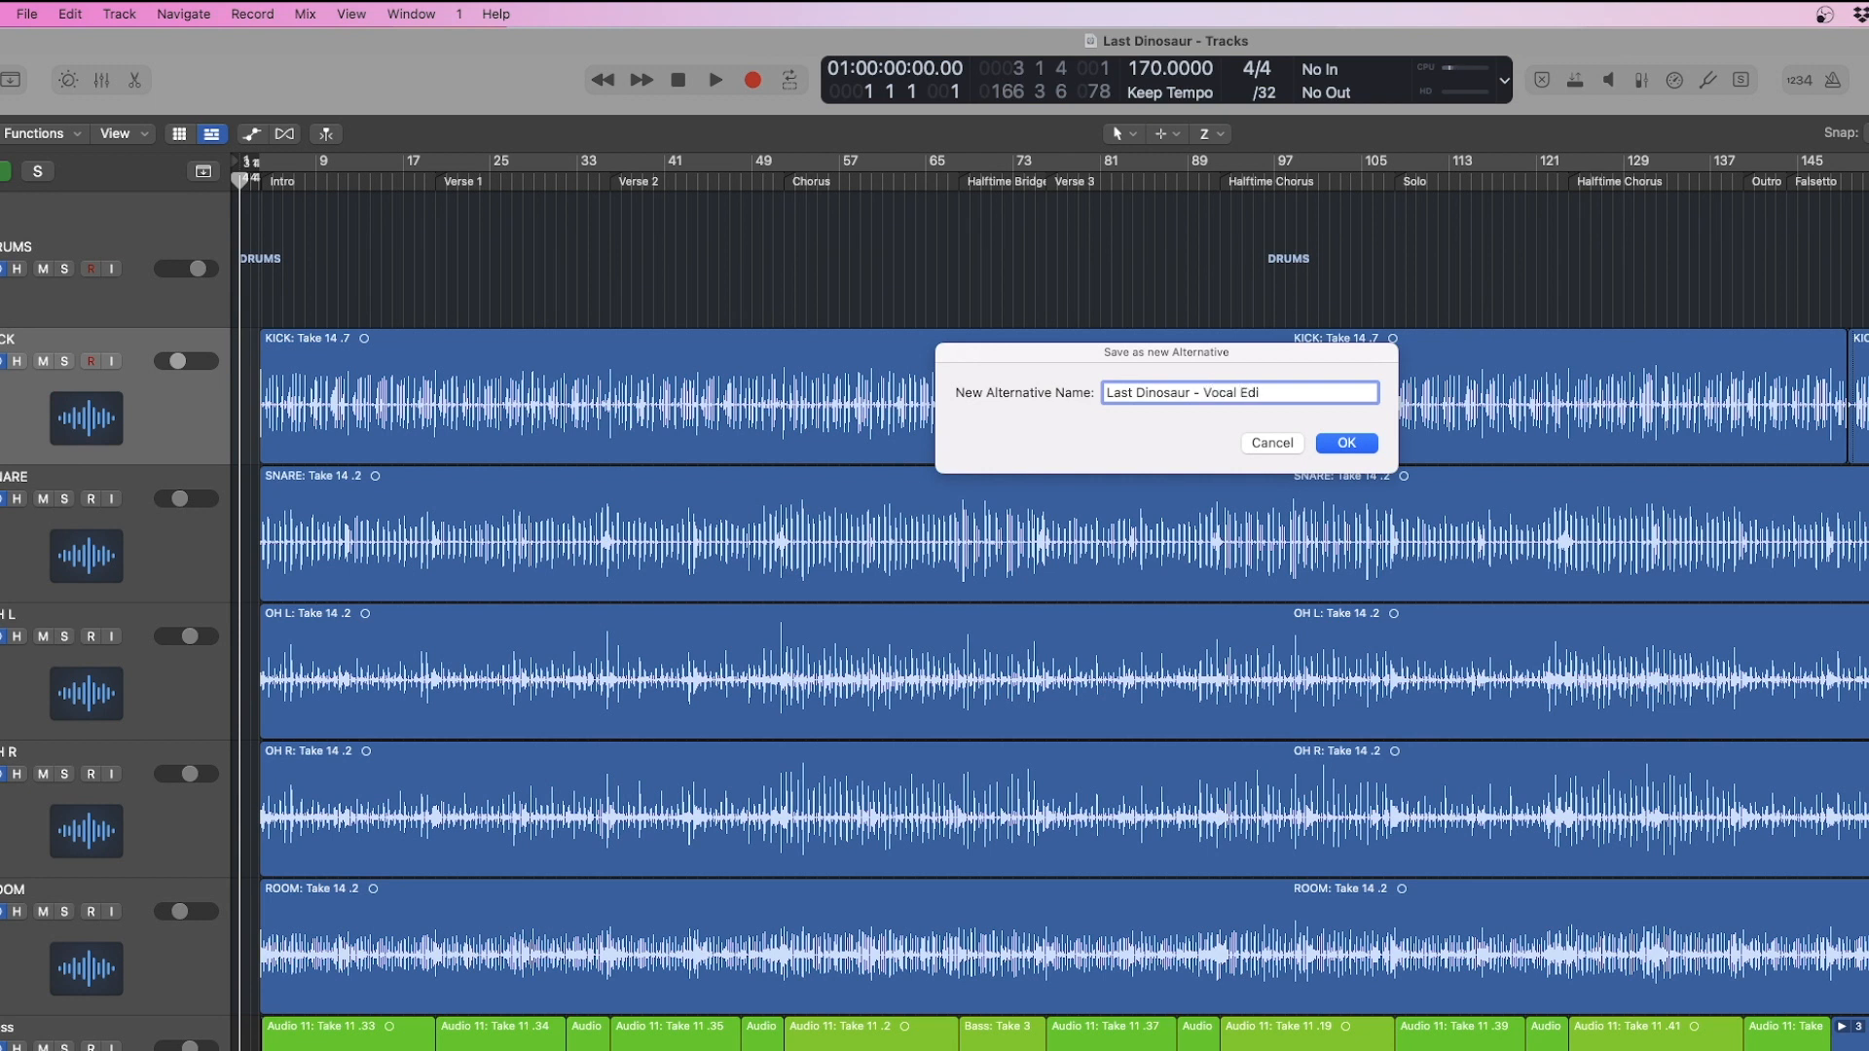
text(- Vocal Edit)
key(Return)
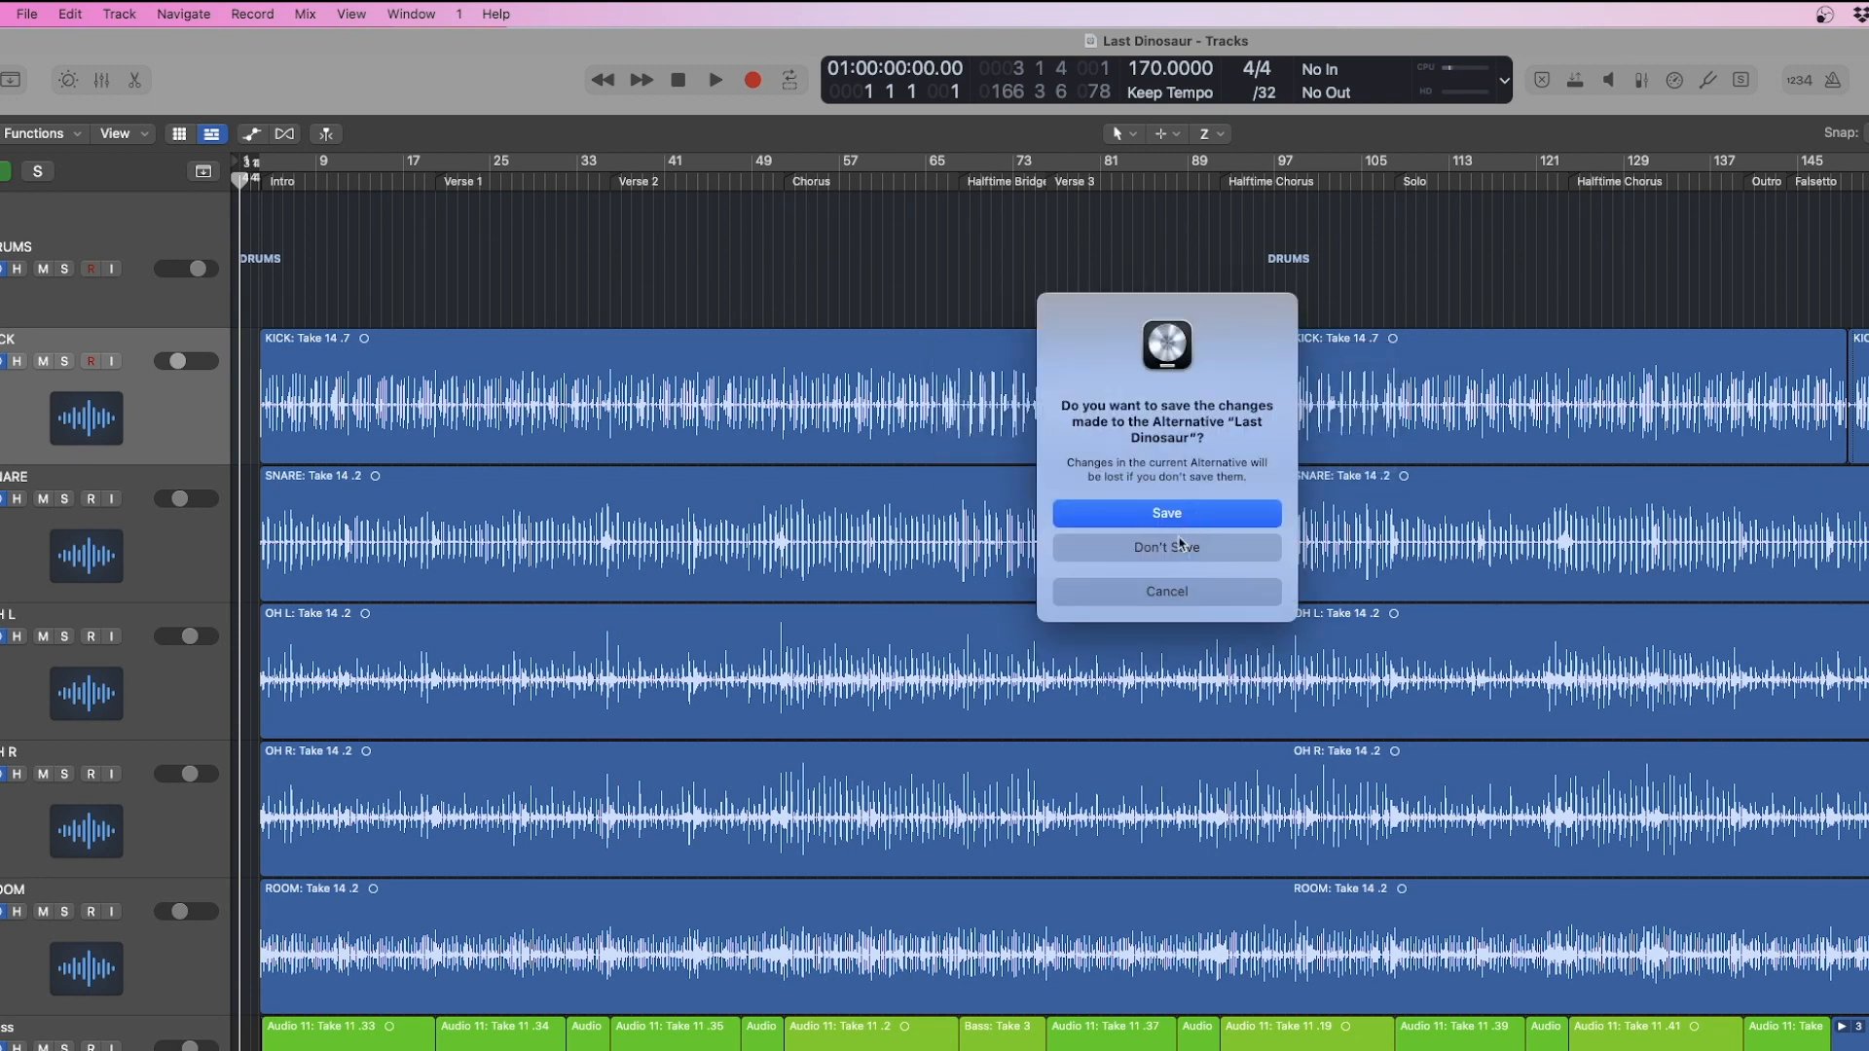
click(1180, 517)
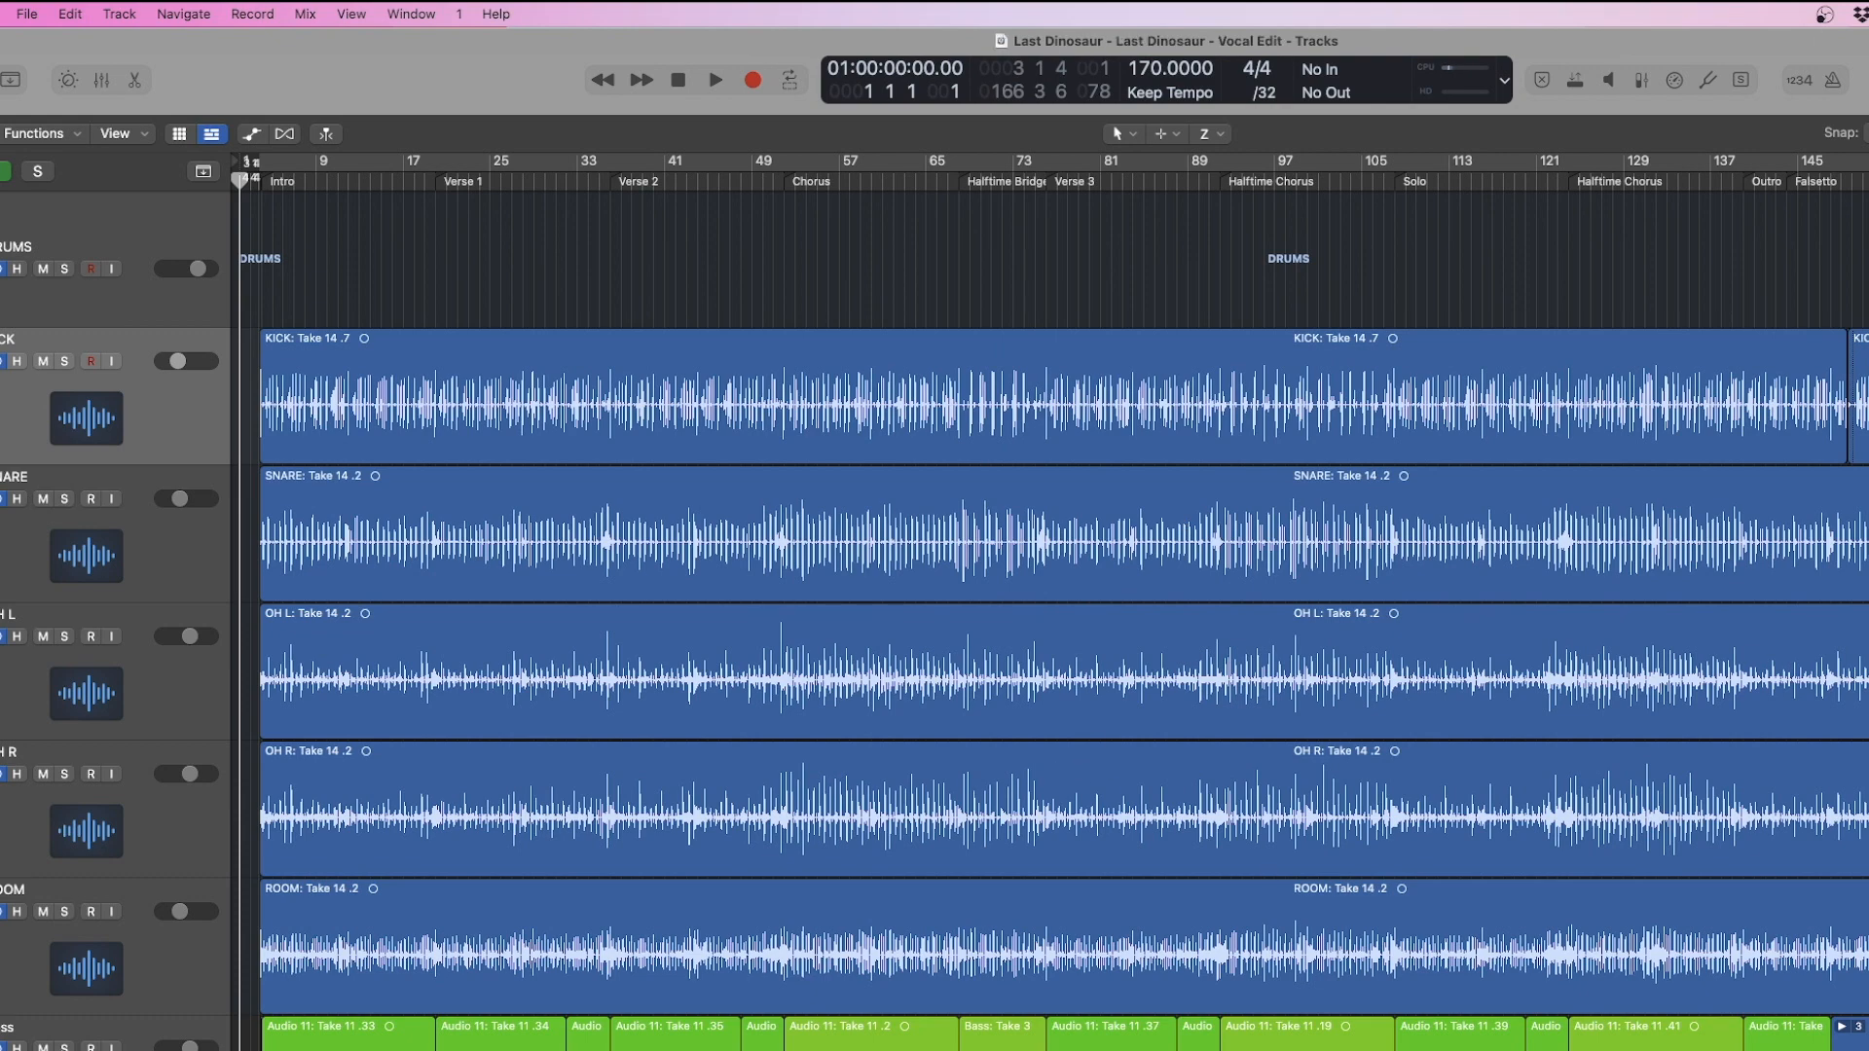
Select the MAIN VOX Comp A region and expand its take folder to show the individual takes
key(super+Up)
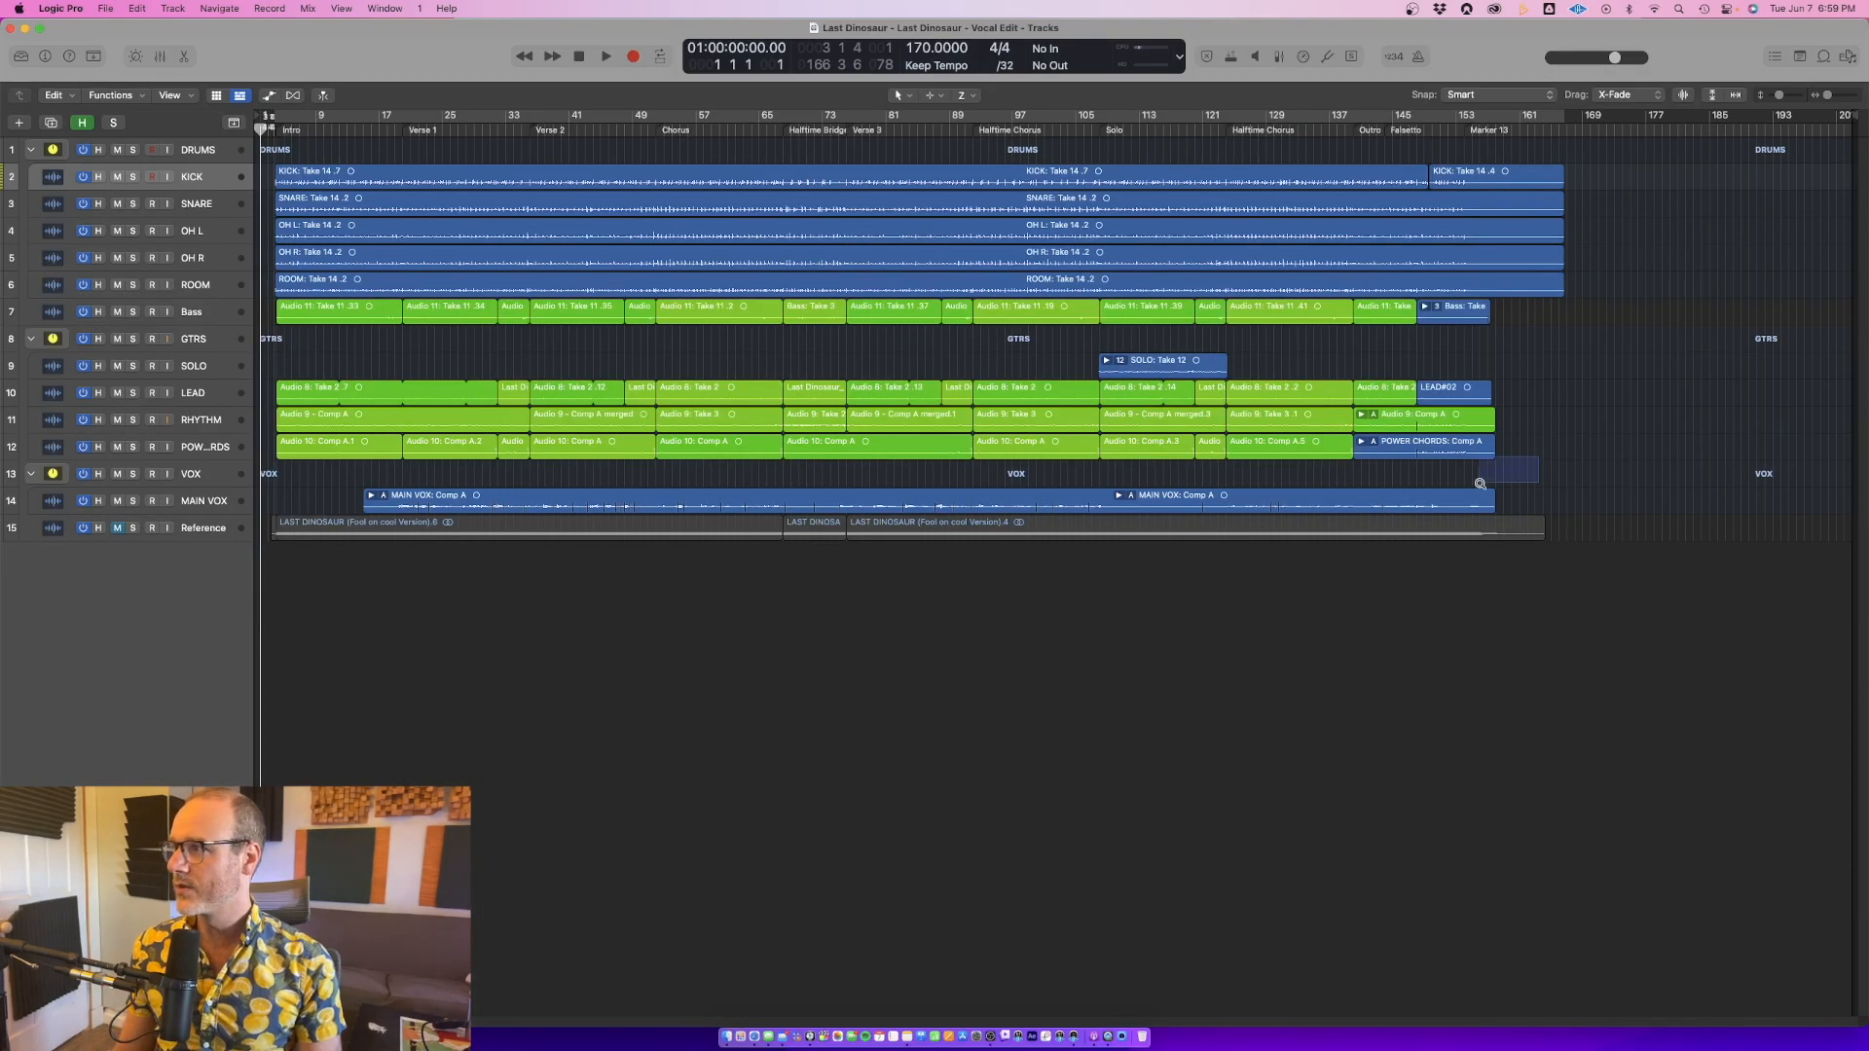
key(z)
click(564, 480)
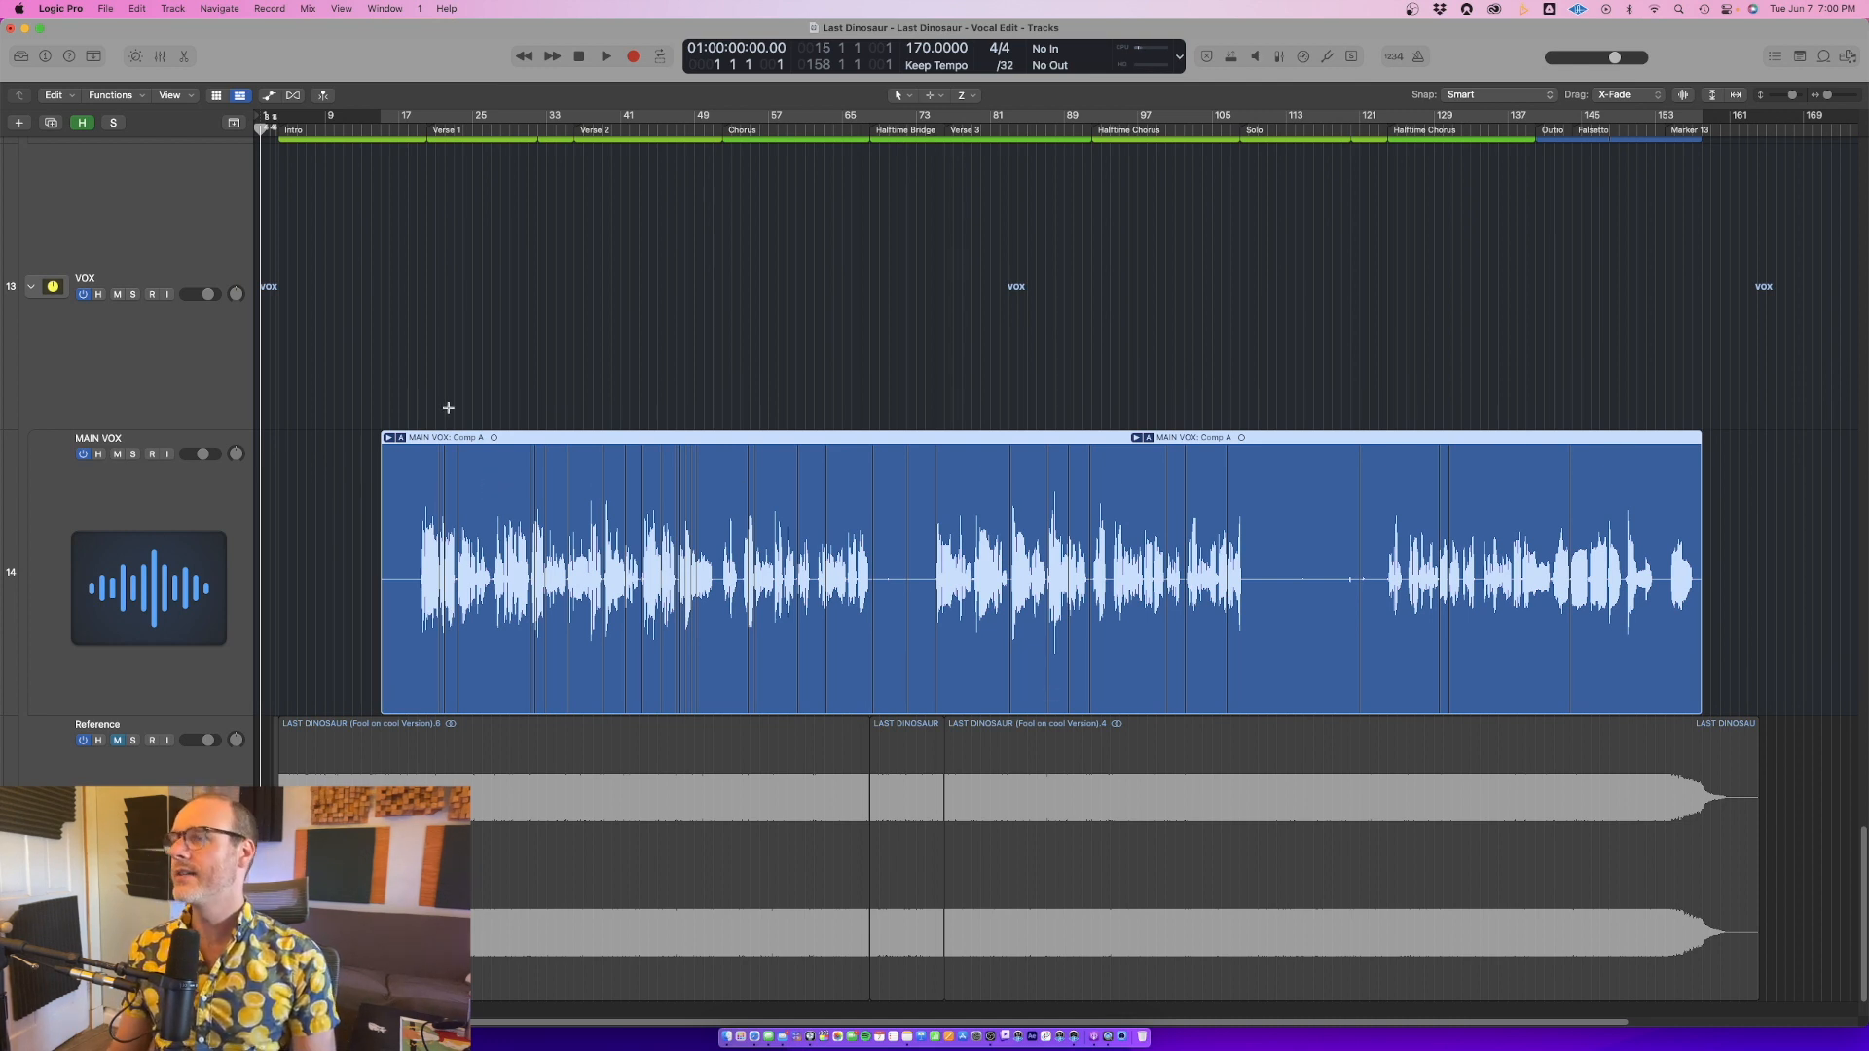
drag(351, 397, 1616, 817)
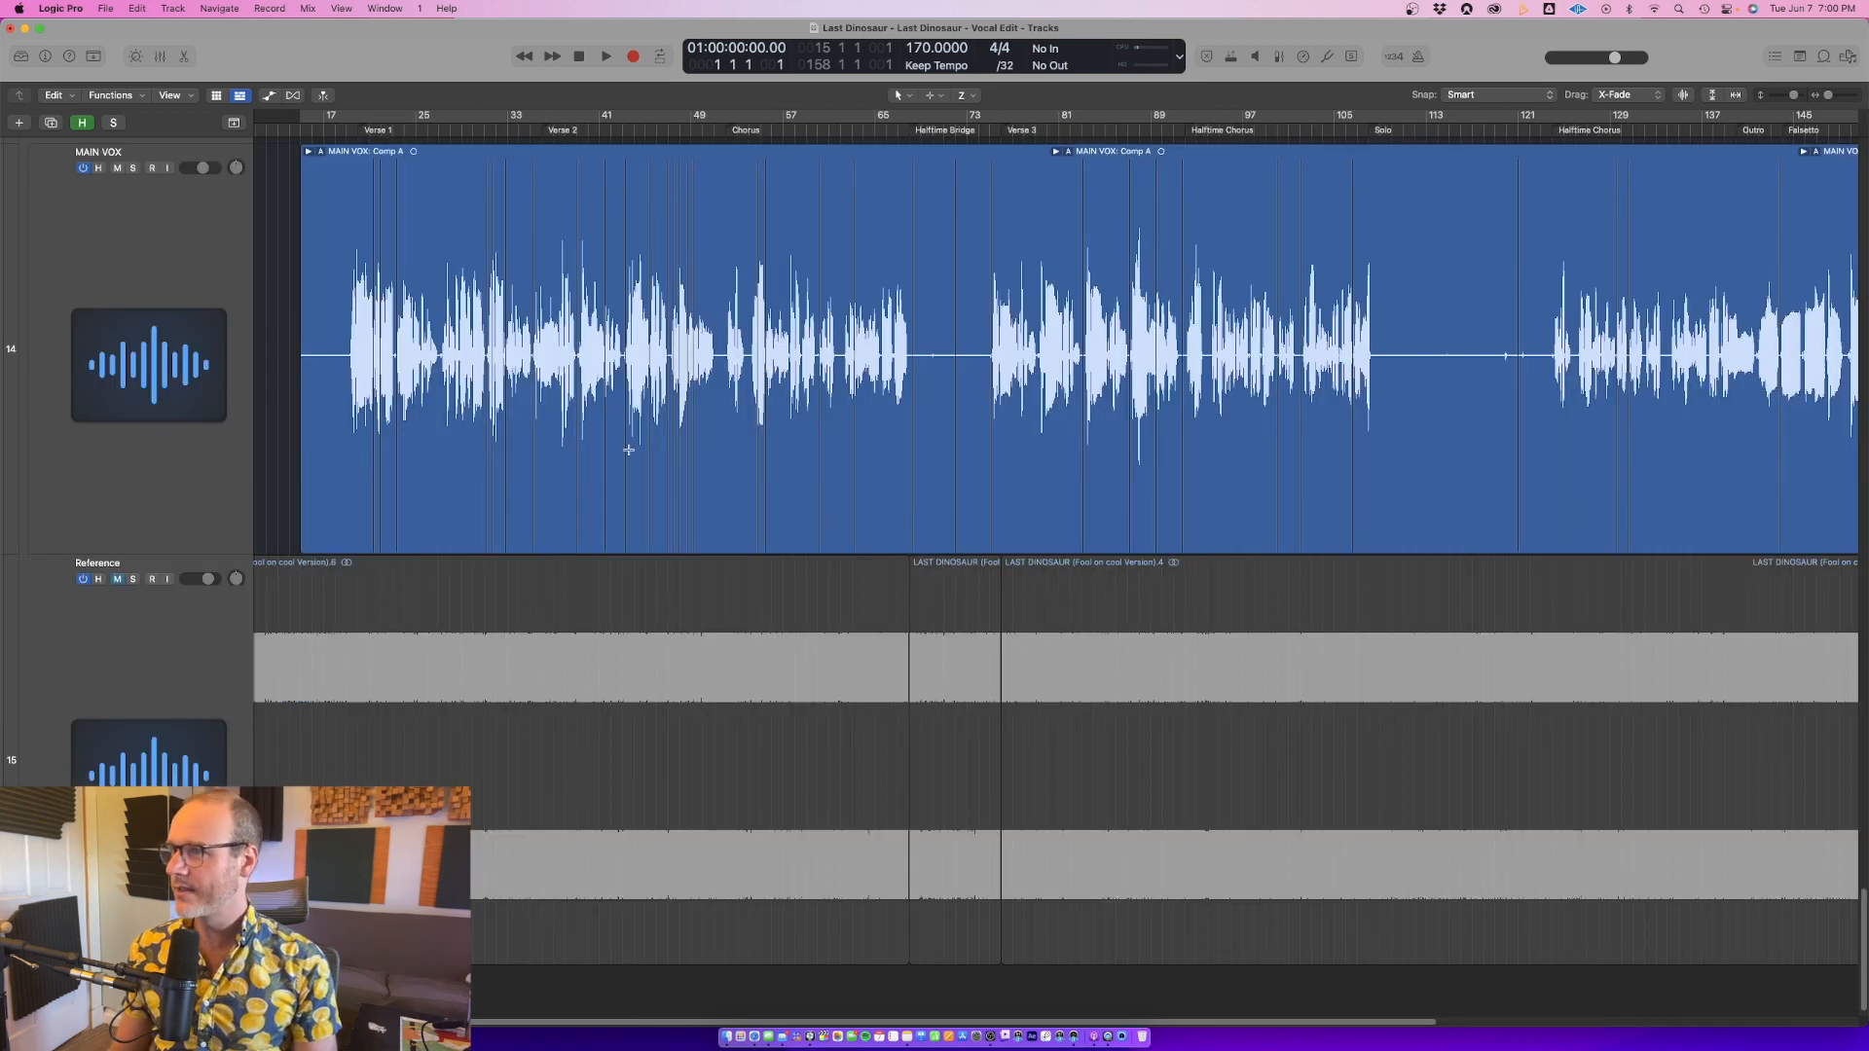
click(456, 234)
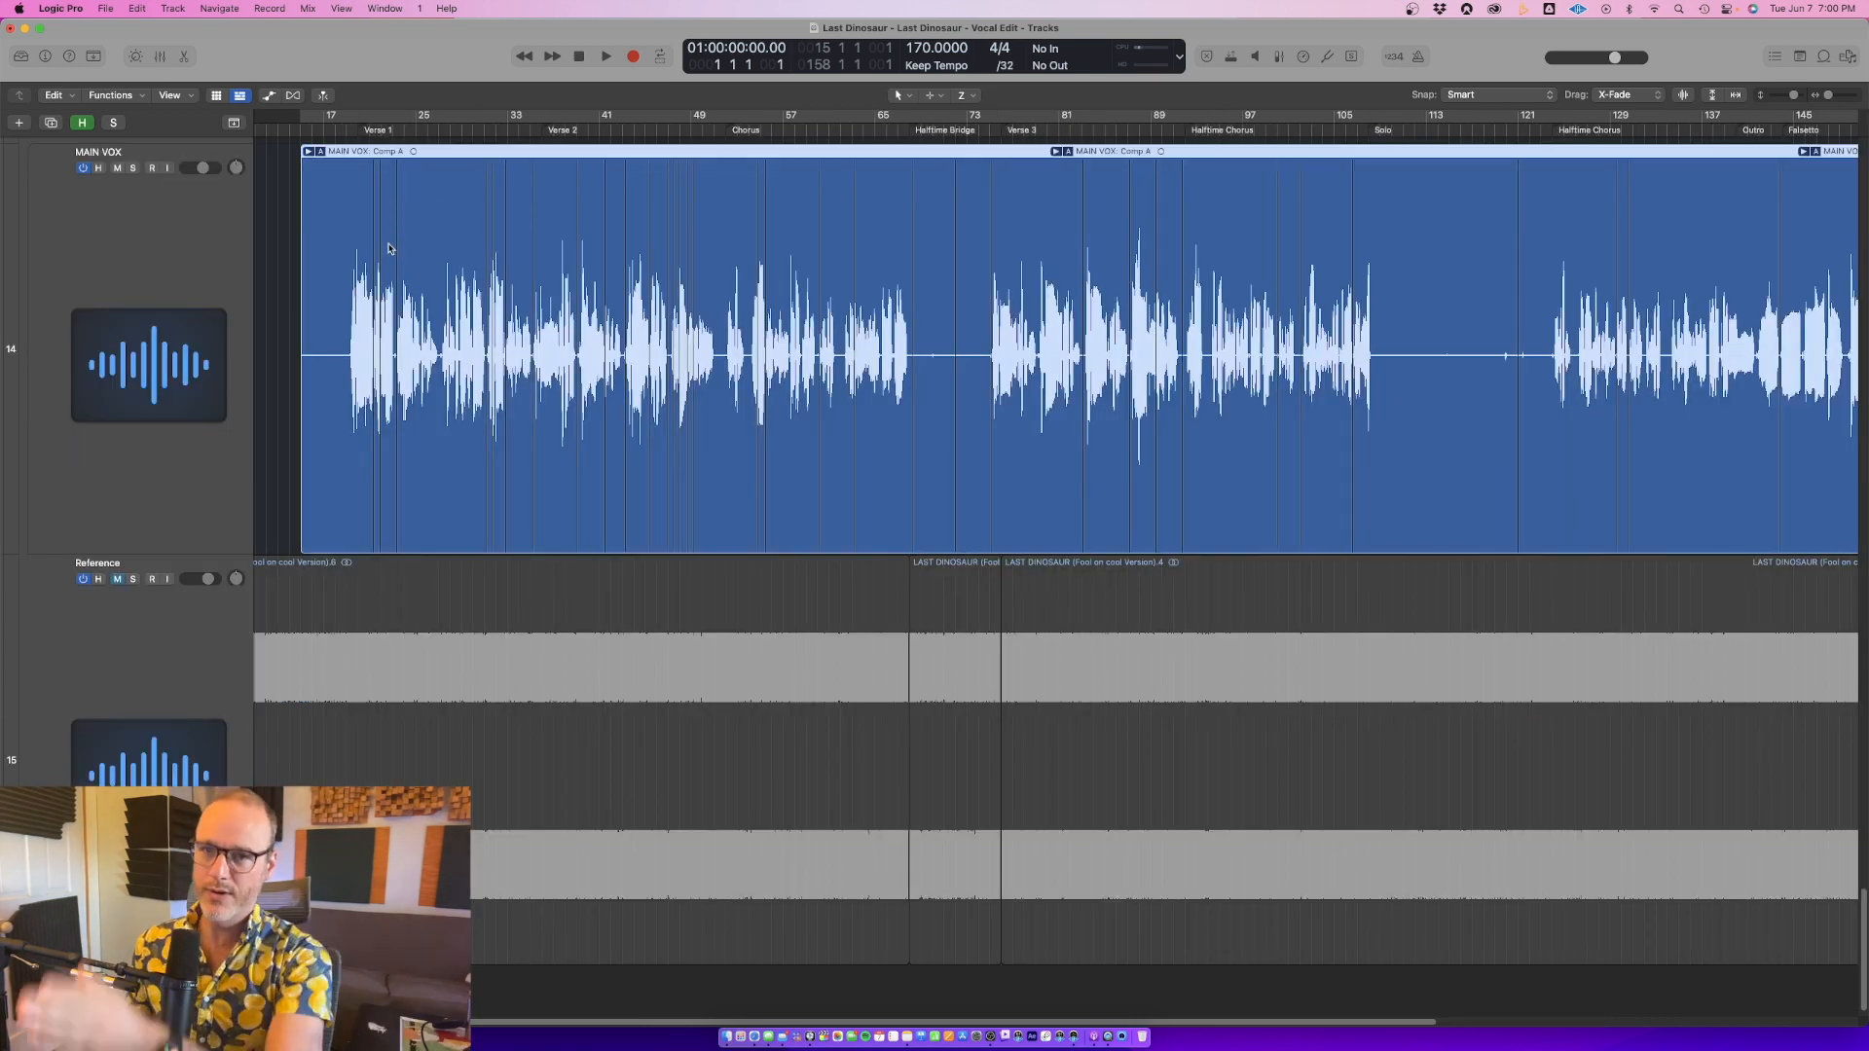
click(308, 151)
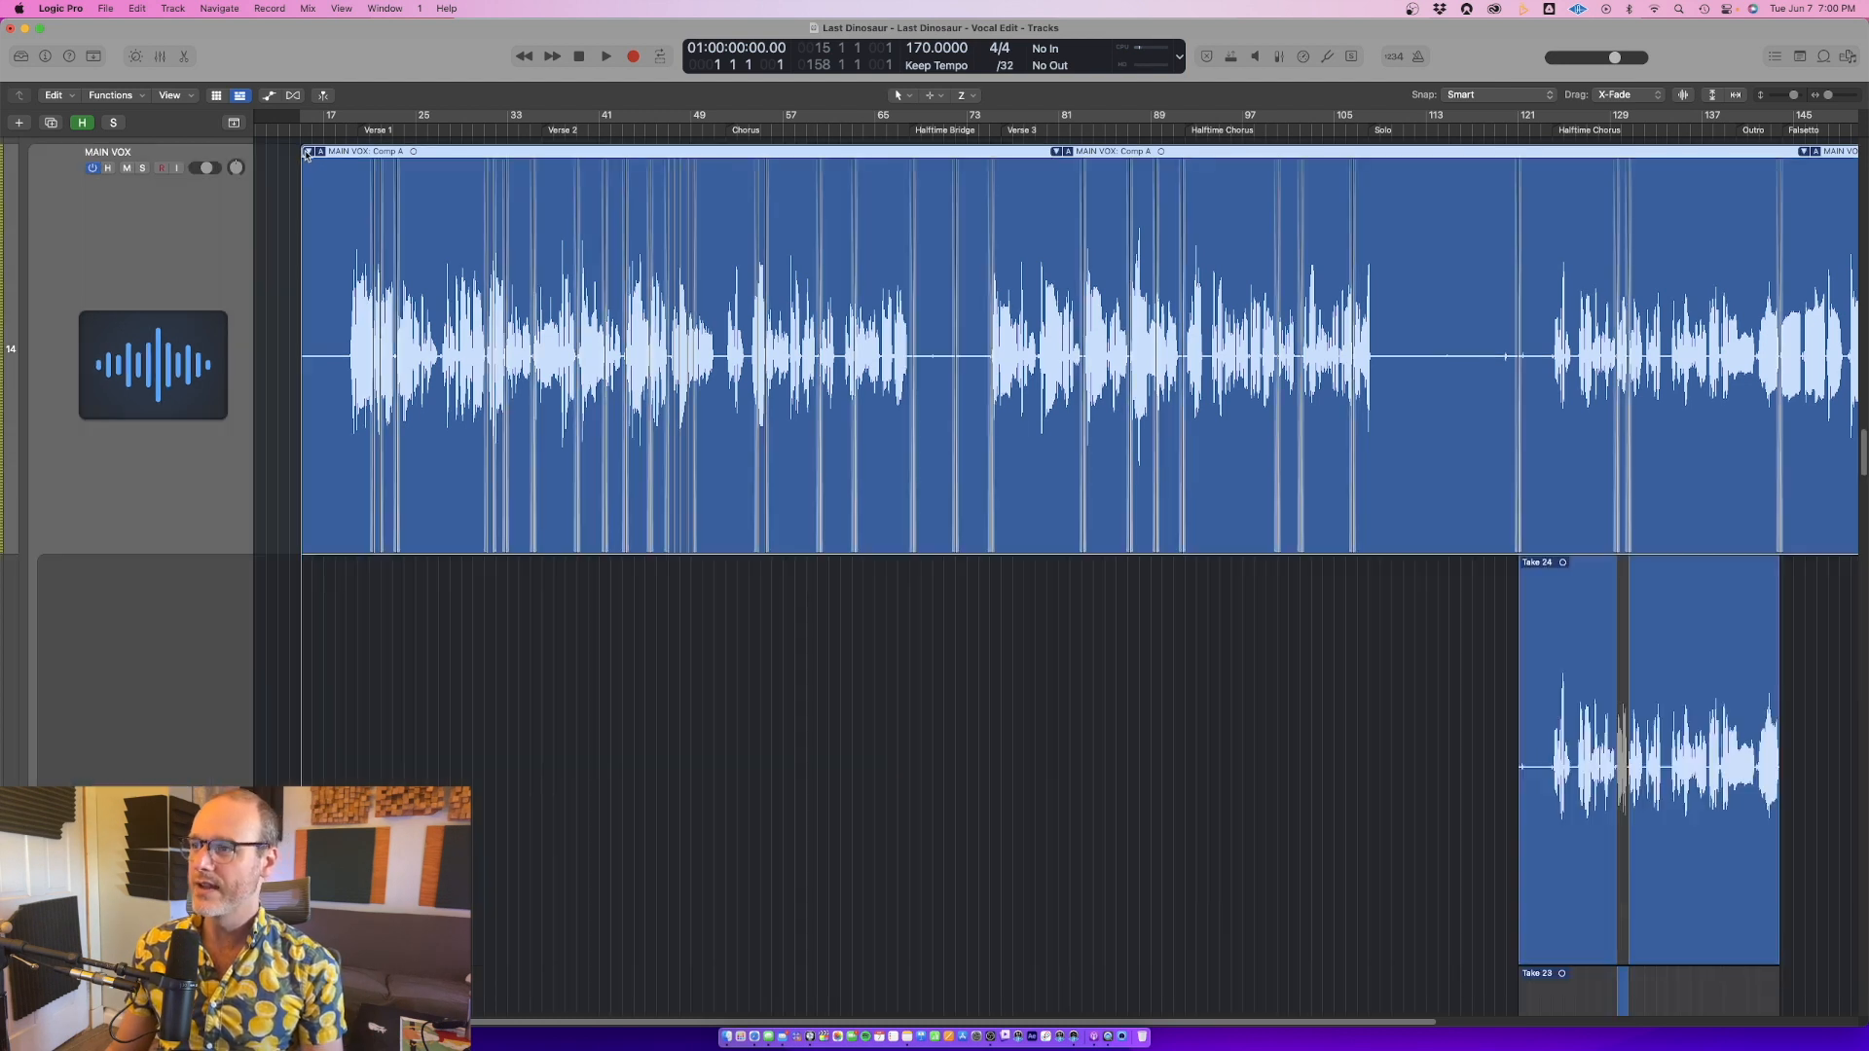
click(644, 652)
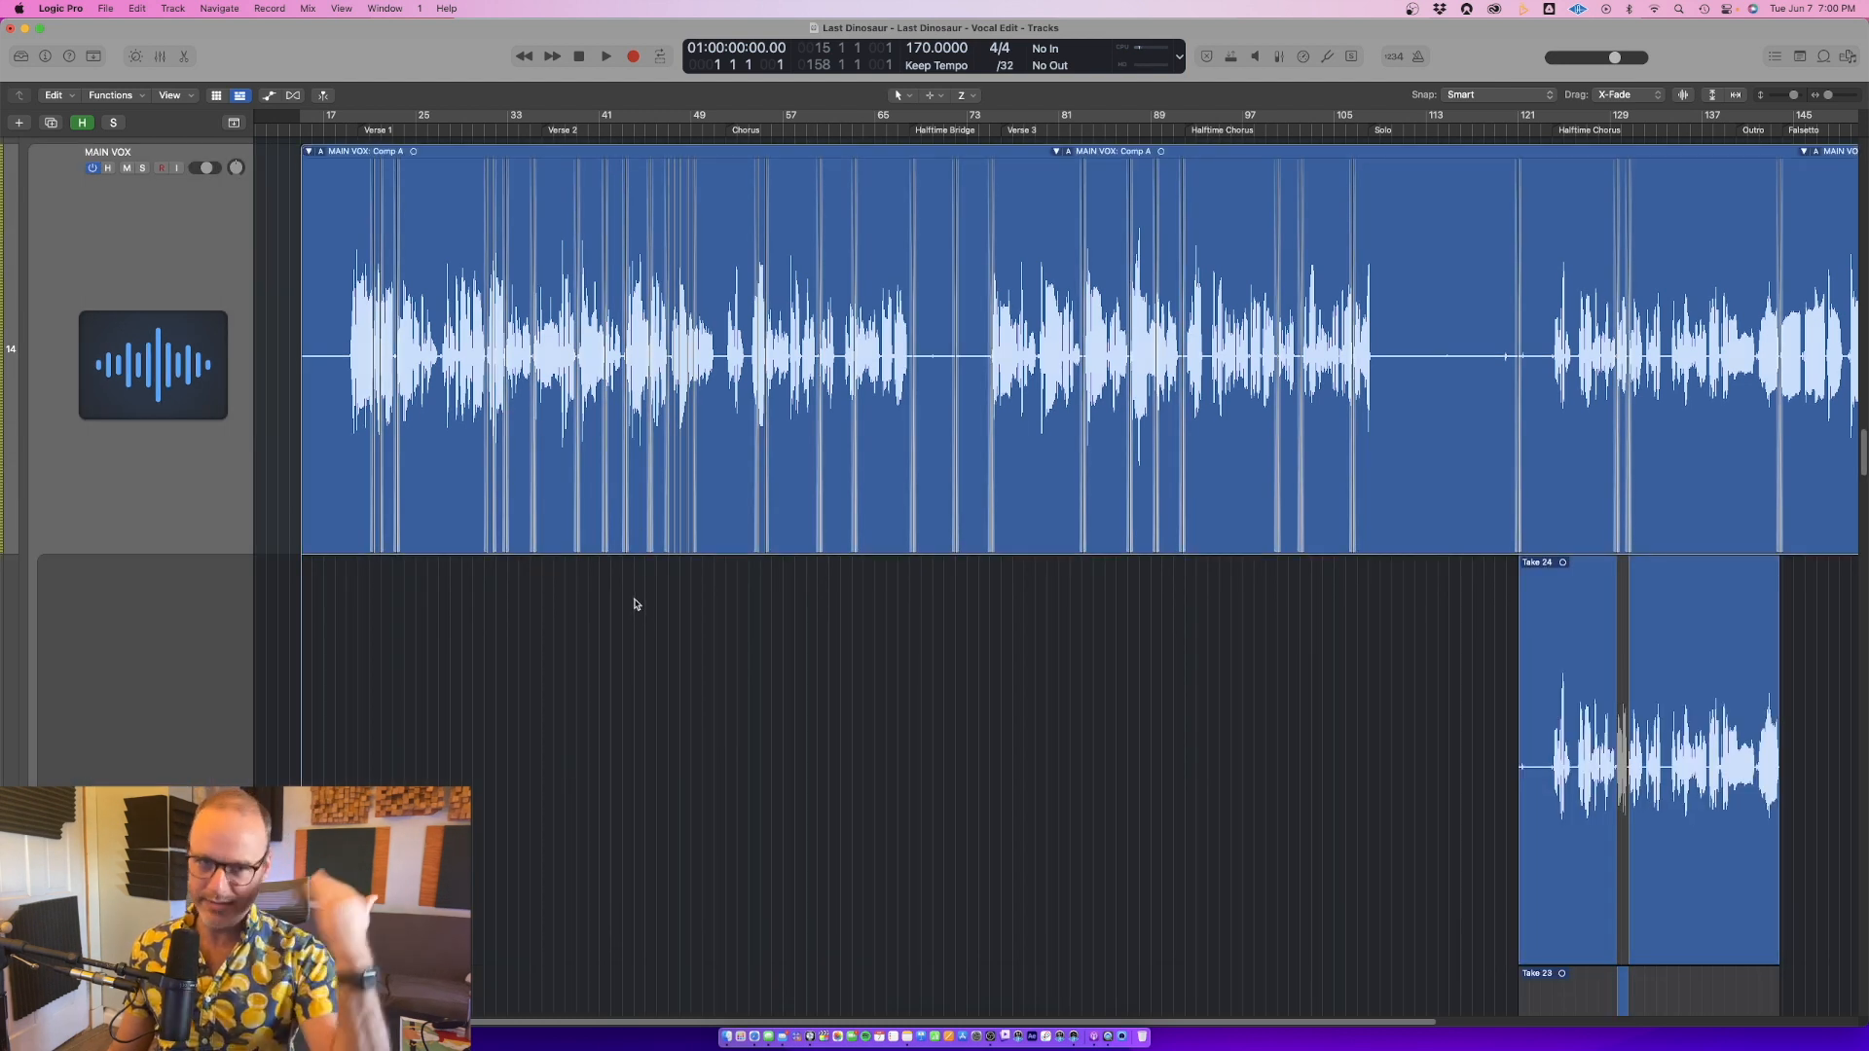
Examine which sections of Takes 1 to 24 are used in the MAIN VOX comp
scroll(618, 506, up, 10)
scroll(617, 506, down, 5)
key(z)
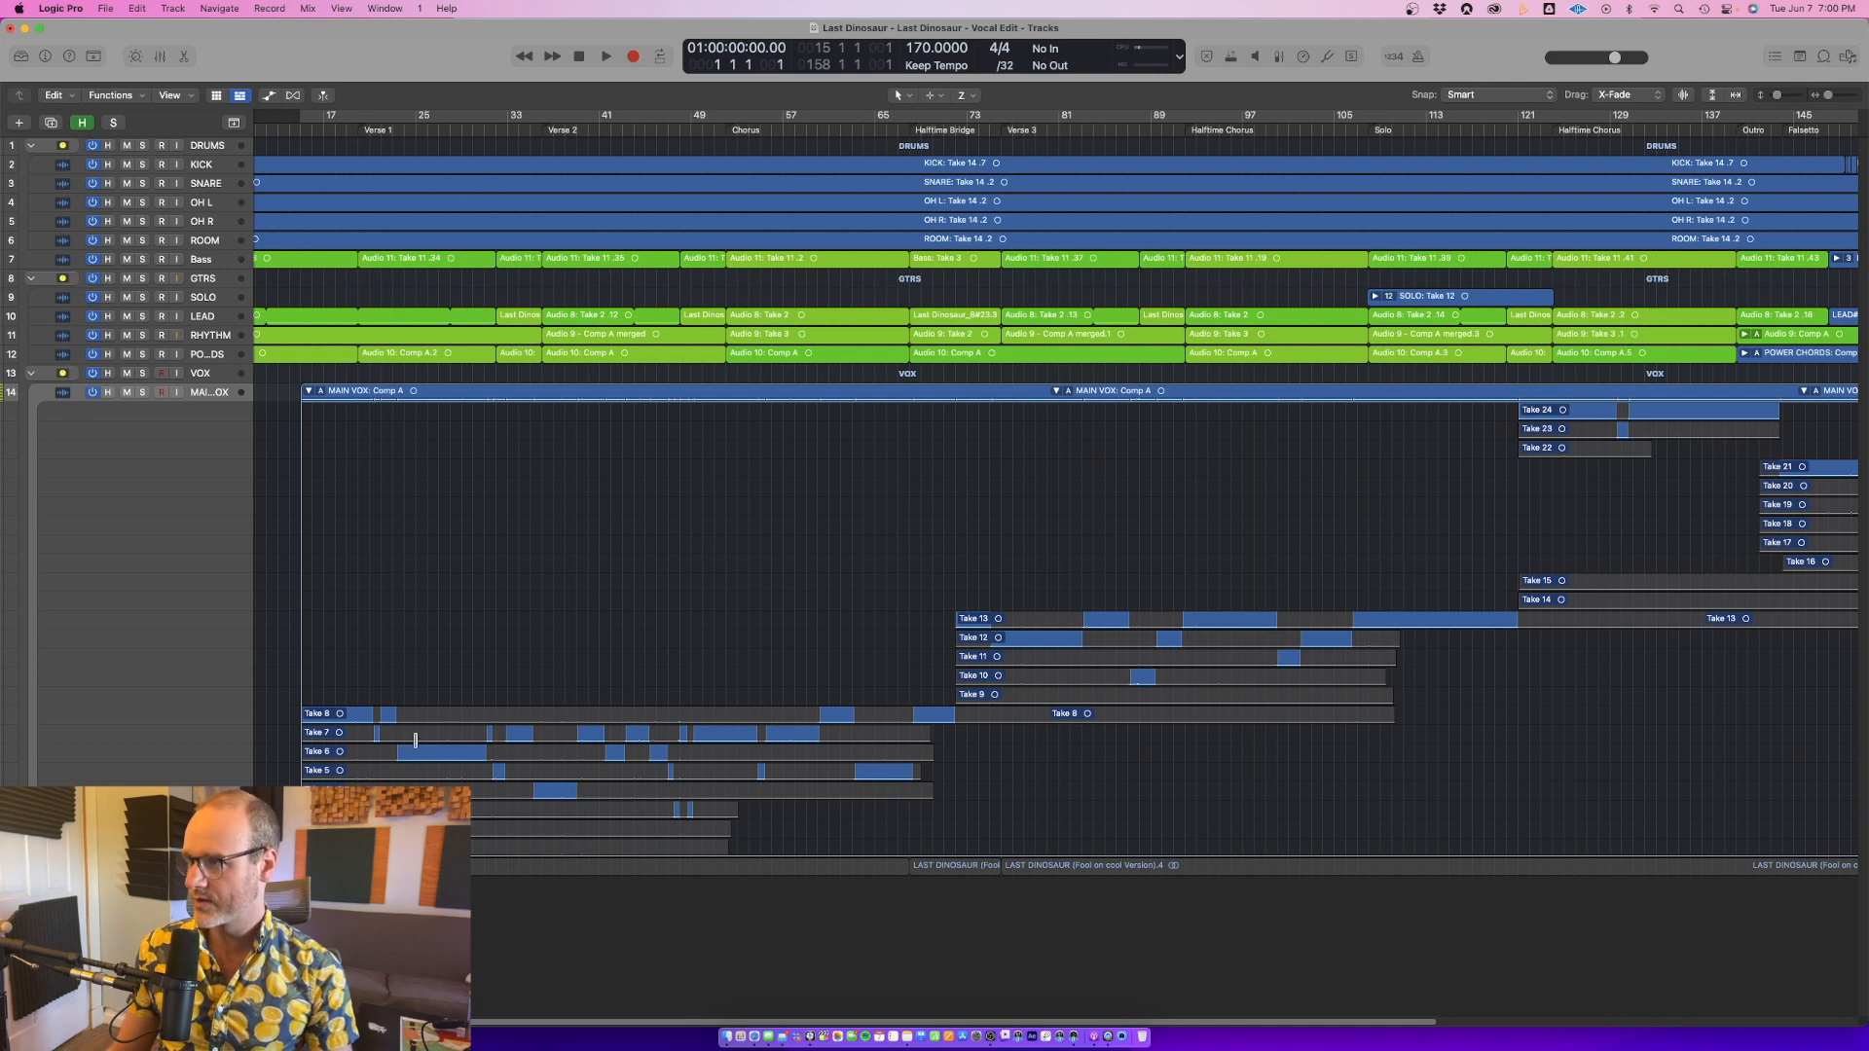
scroll(1142, 637, right, 10)
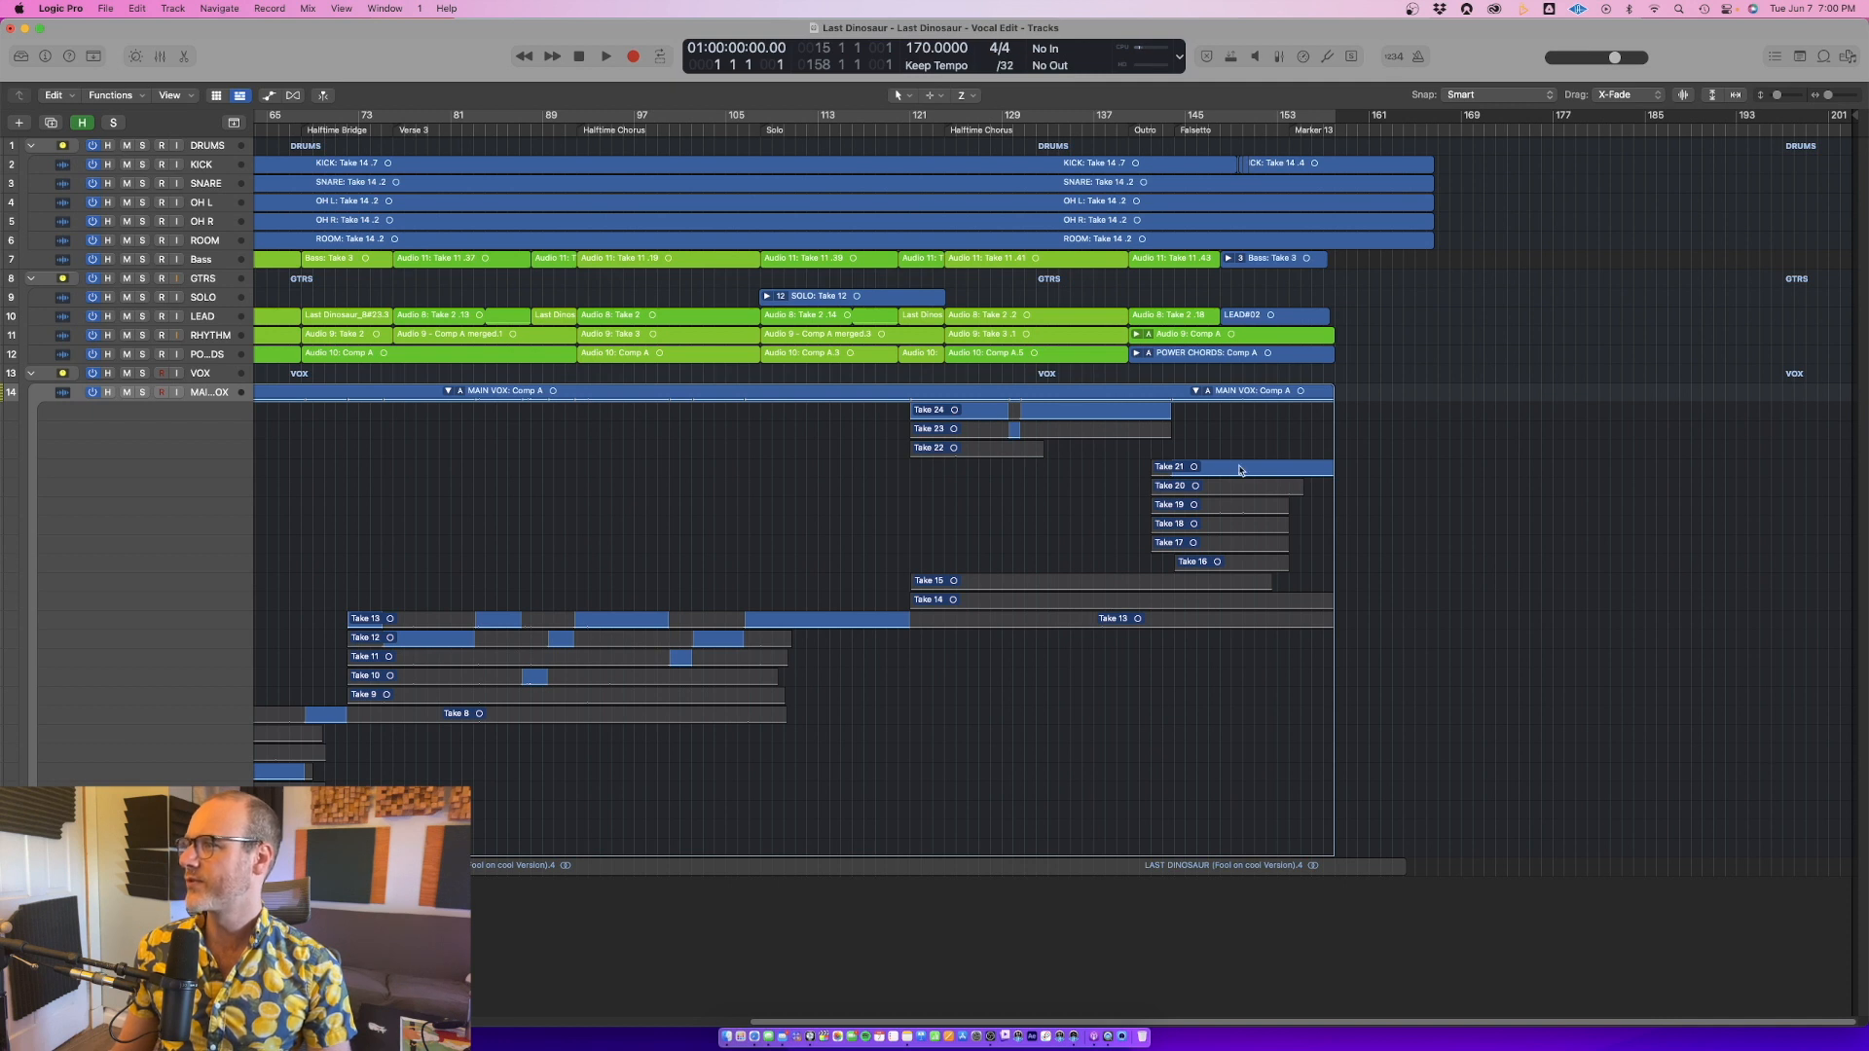
scroll(1054, 757, left, 12)
drag(358, 663, 959, 778)
drag(1134, 1050, 1691, 1050)
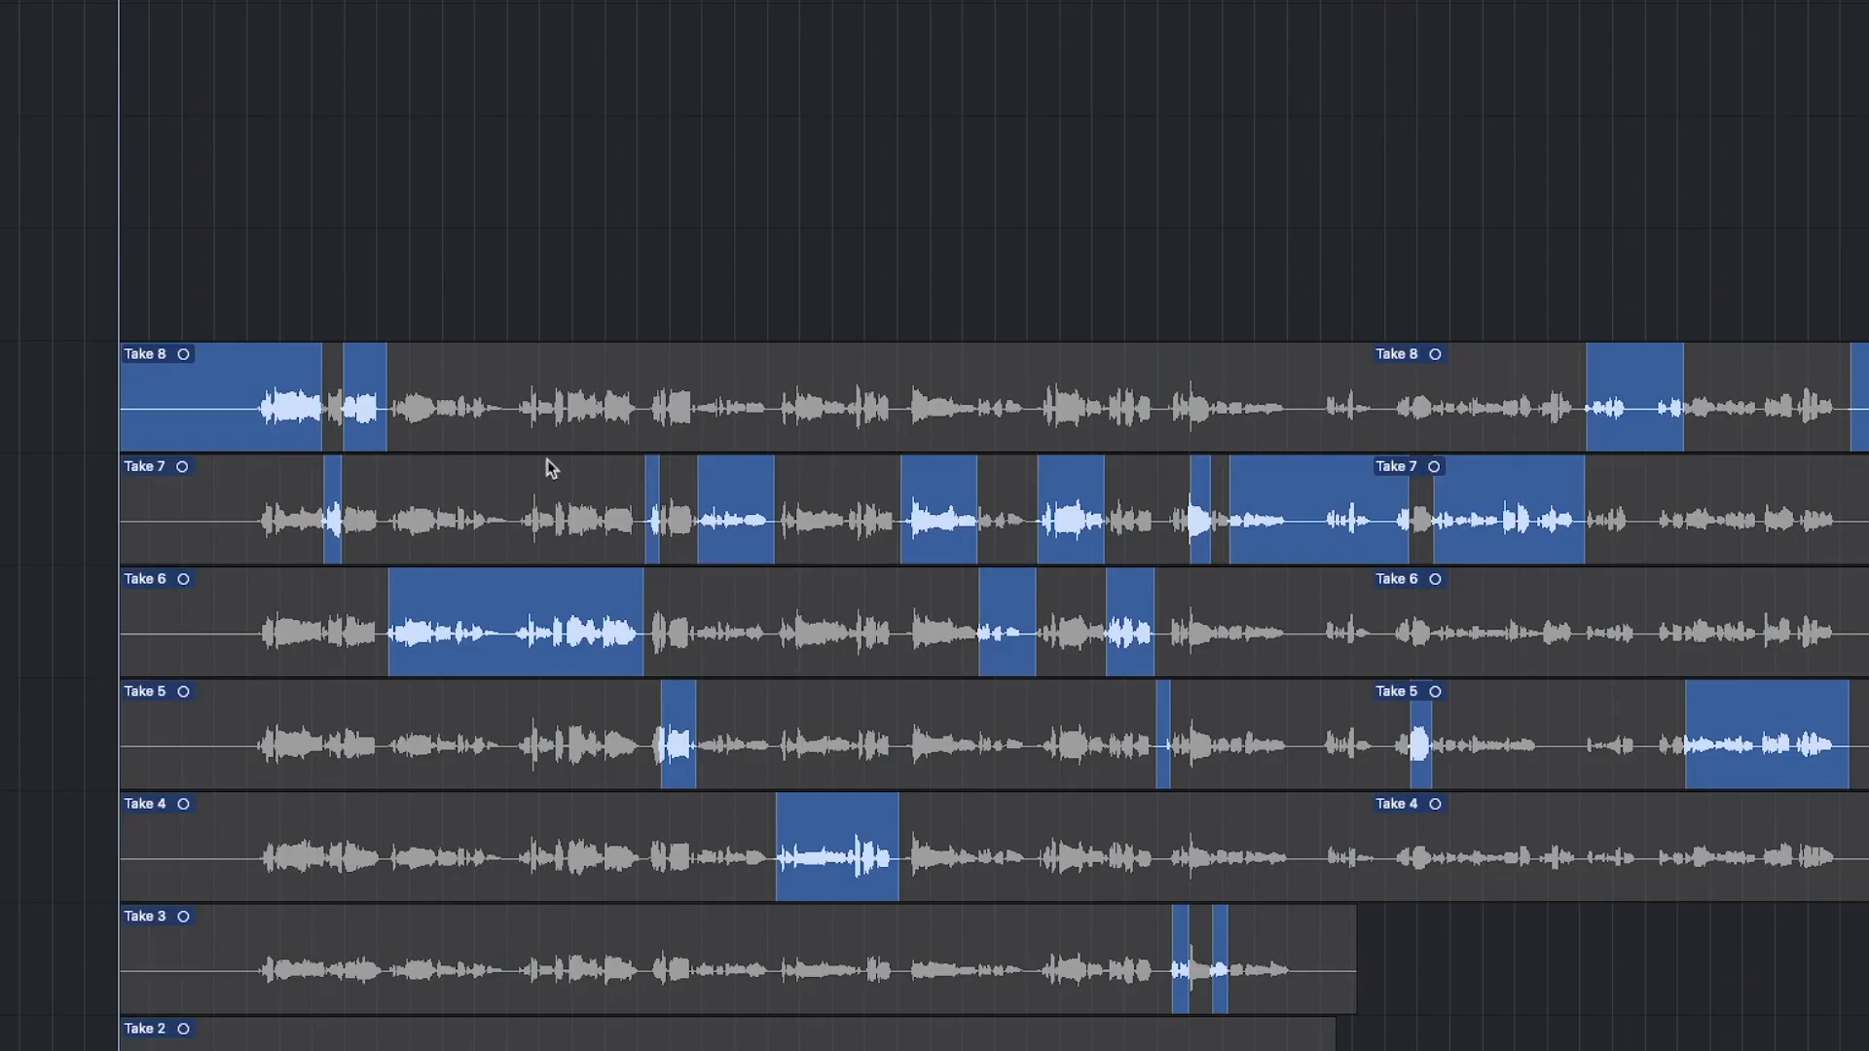
scroll(298, 316, up, 10)
scroll(145, 97, up, 5)
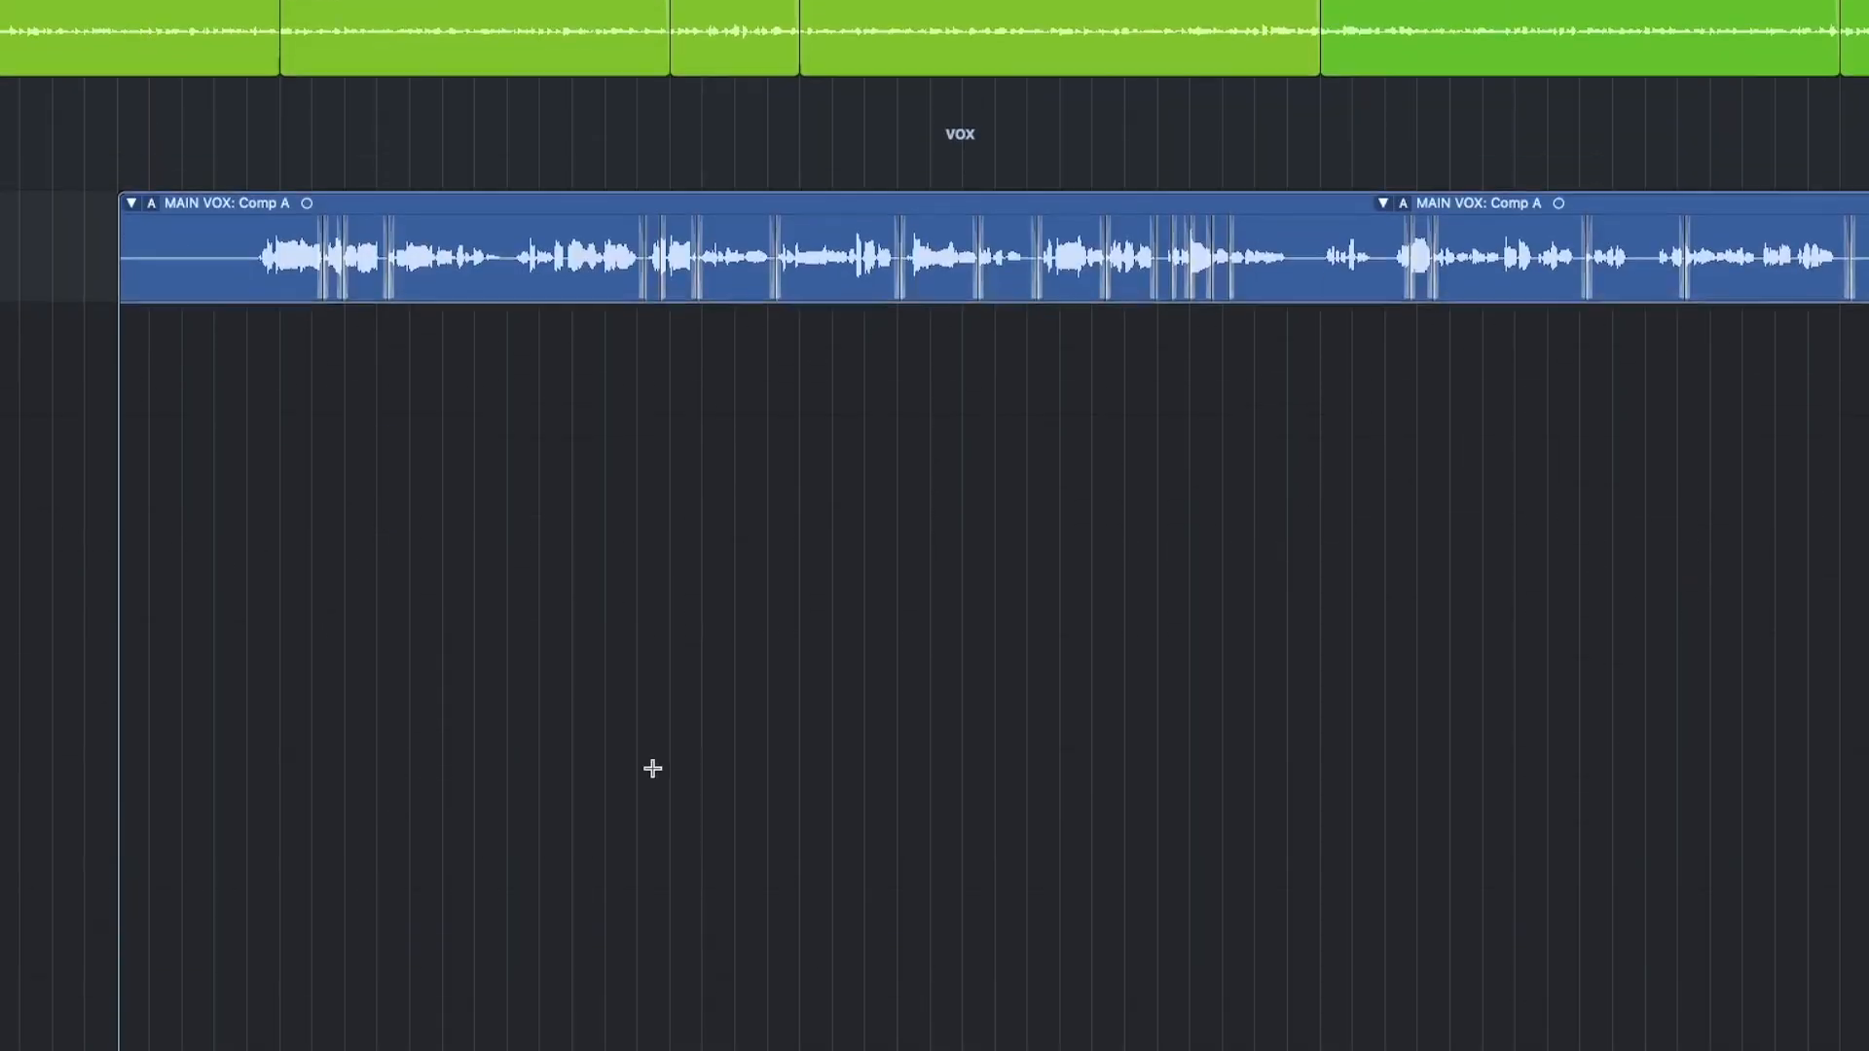
scroll(647, 769, down, 10)
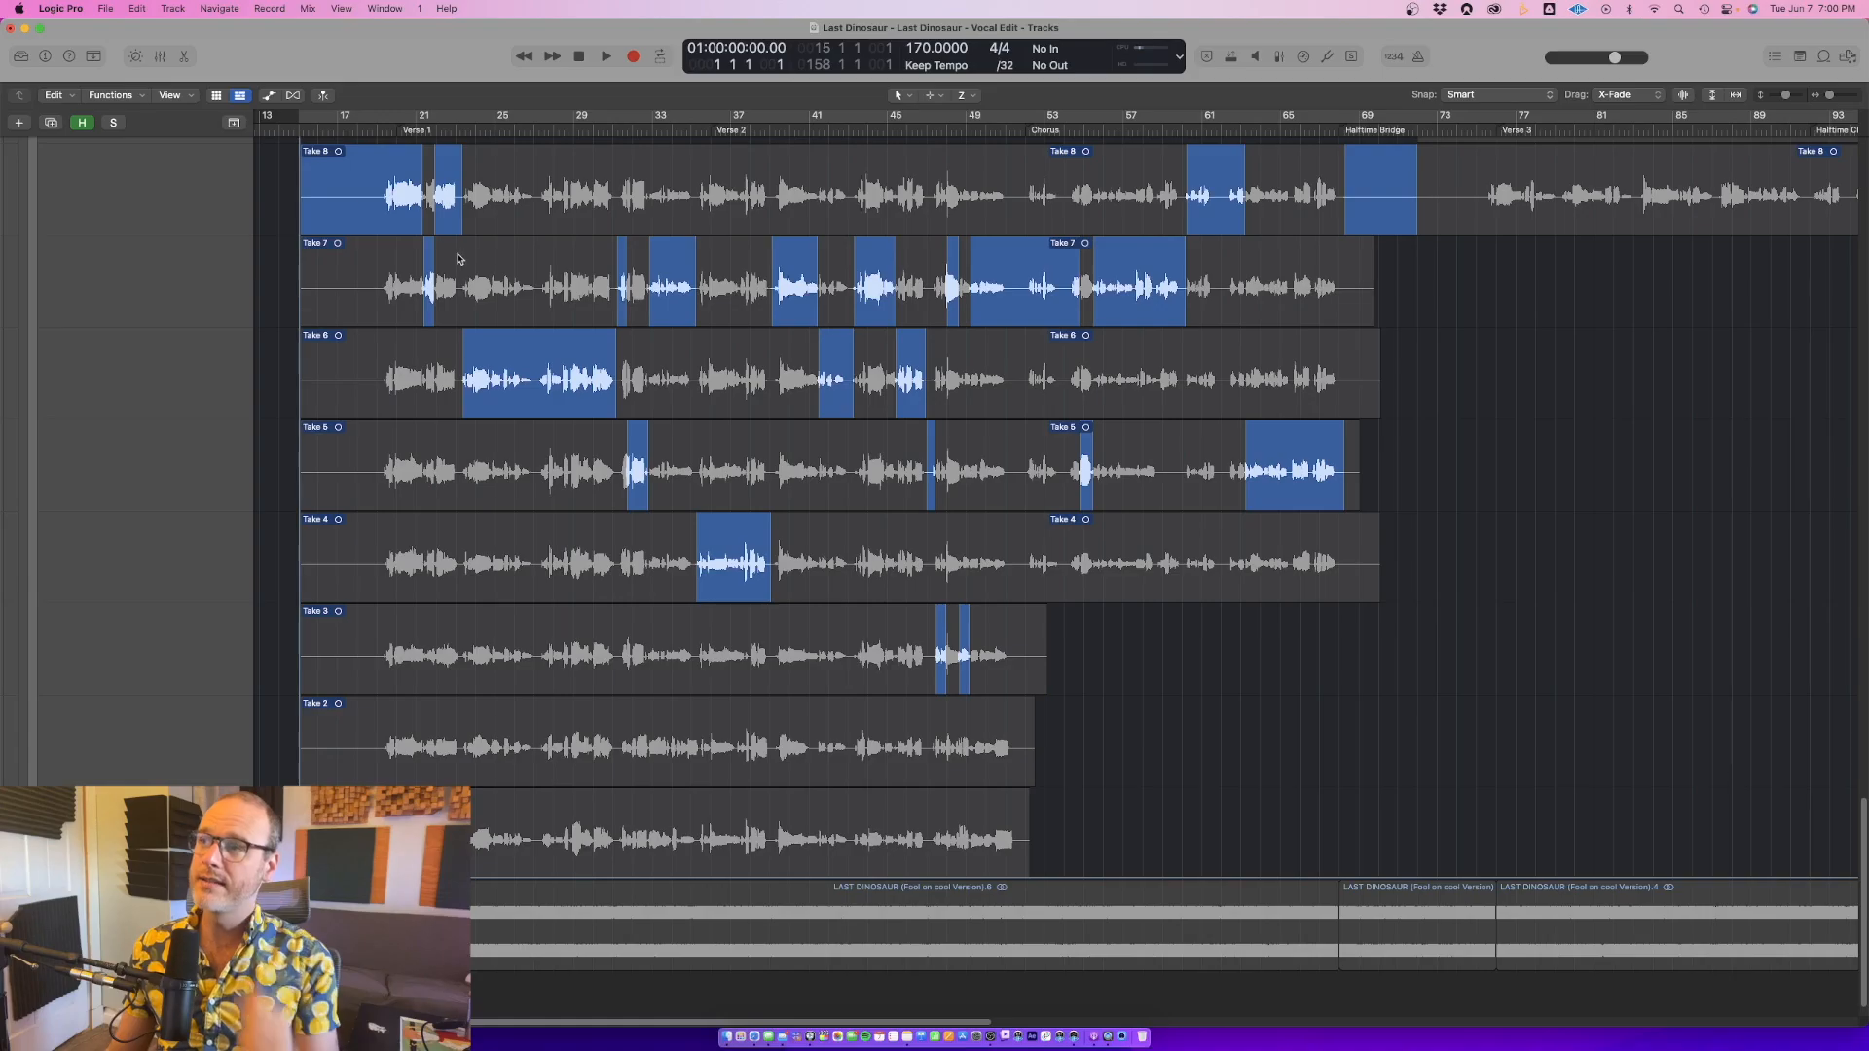
Try extending the Verse 1 comp section of Take 6 back to about bar 18
scroll(352, 206, up, 2)
scroll(662, 307, up, 5)
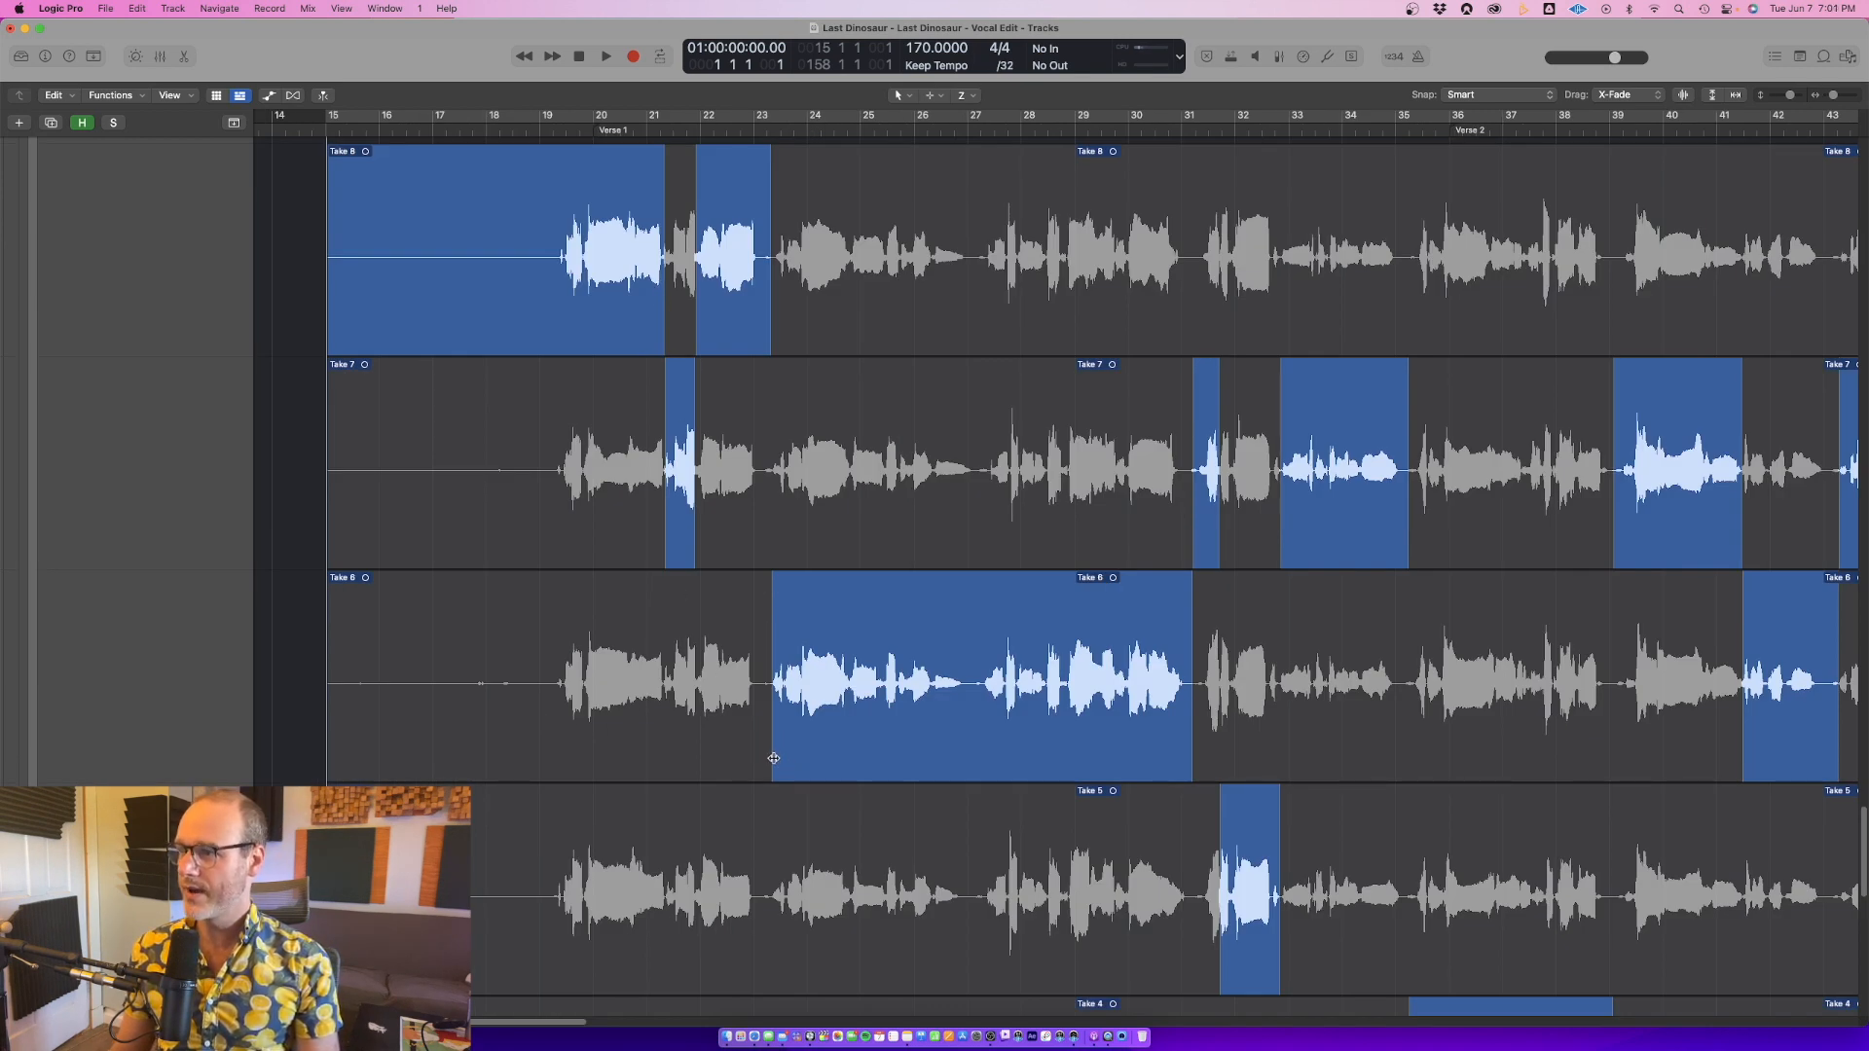
drag(773, 758, 496, 758)
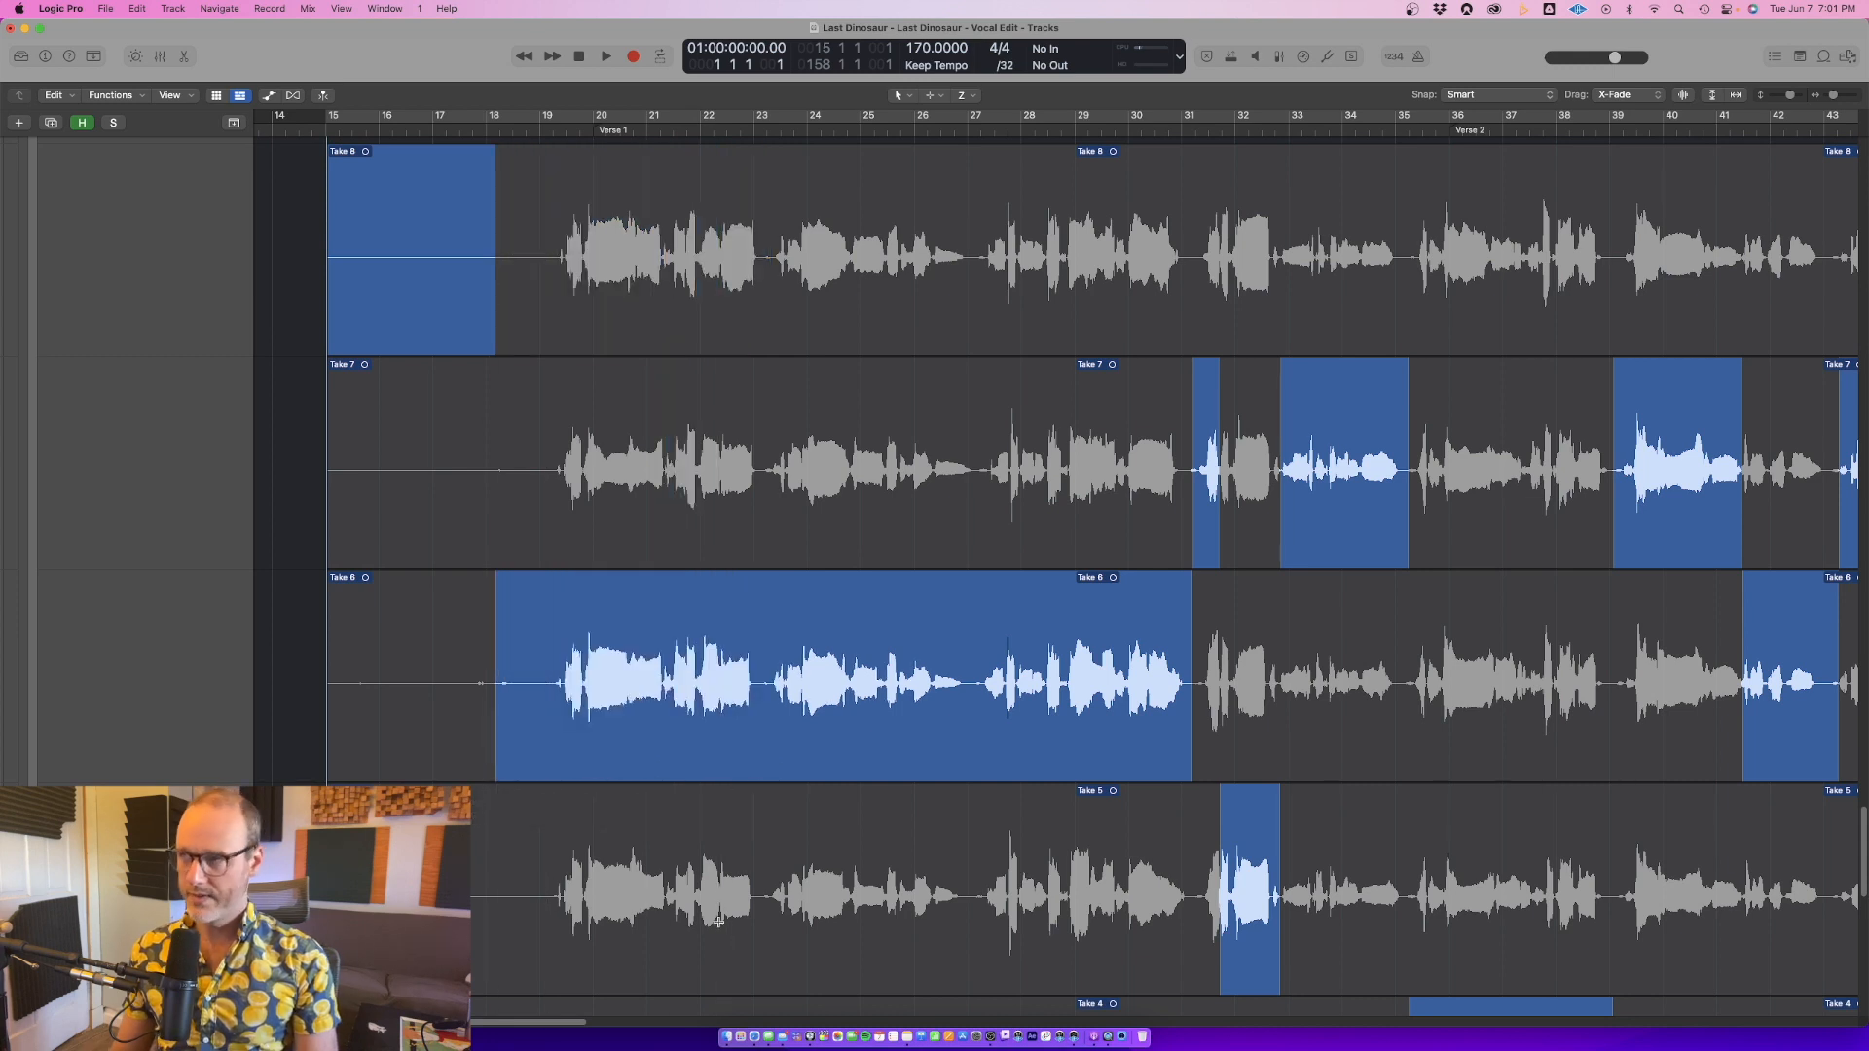
key(z)
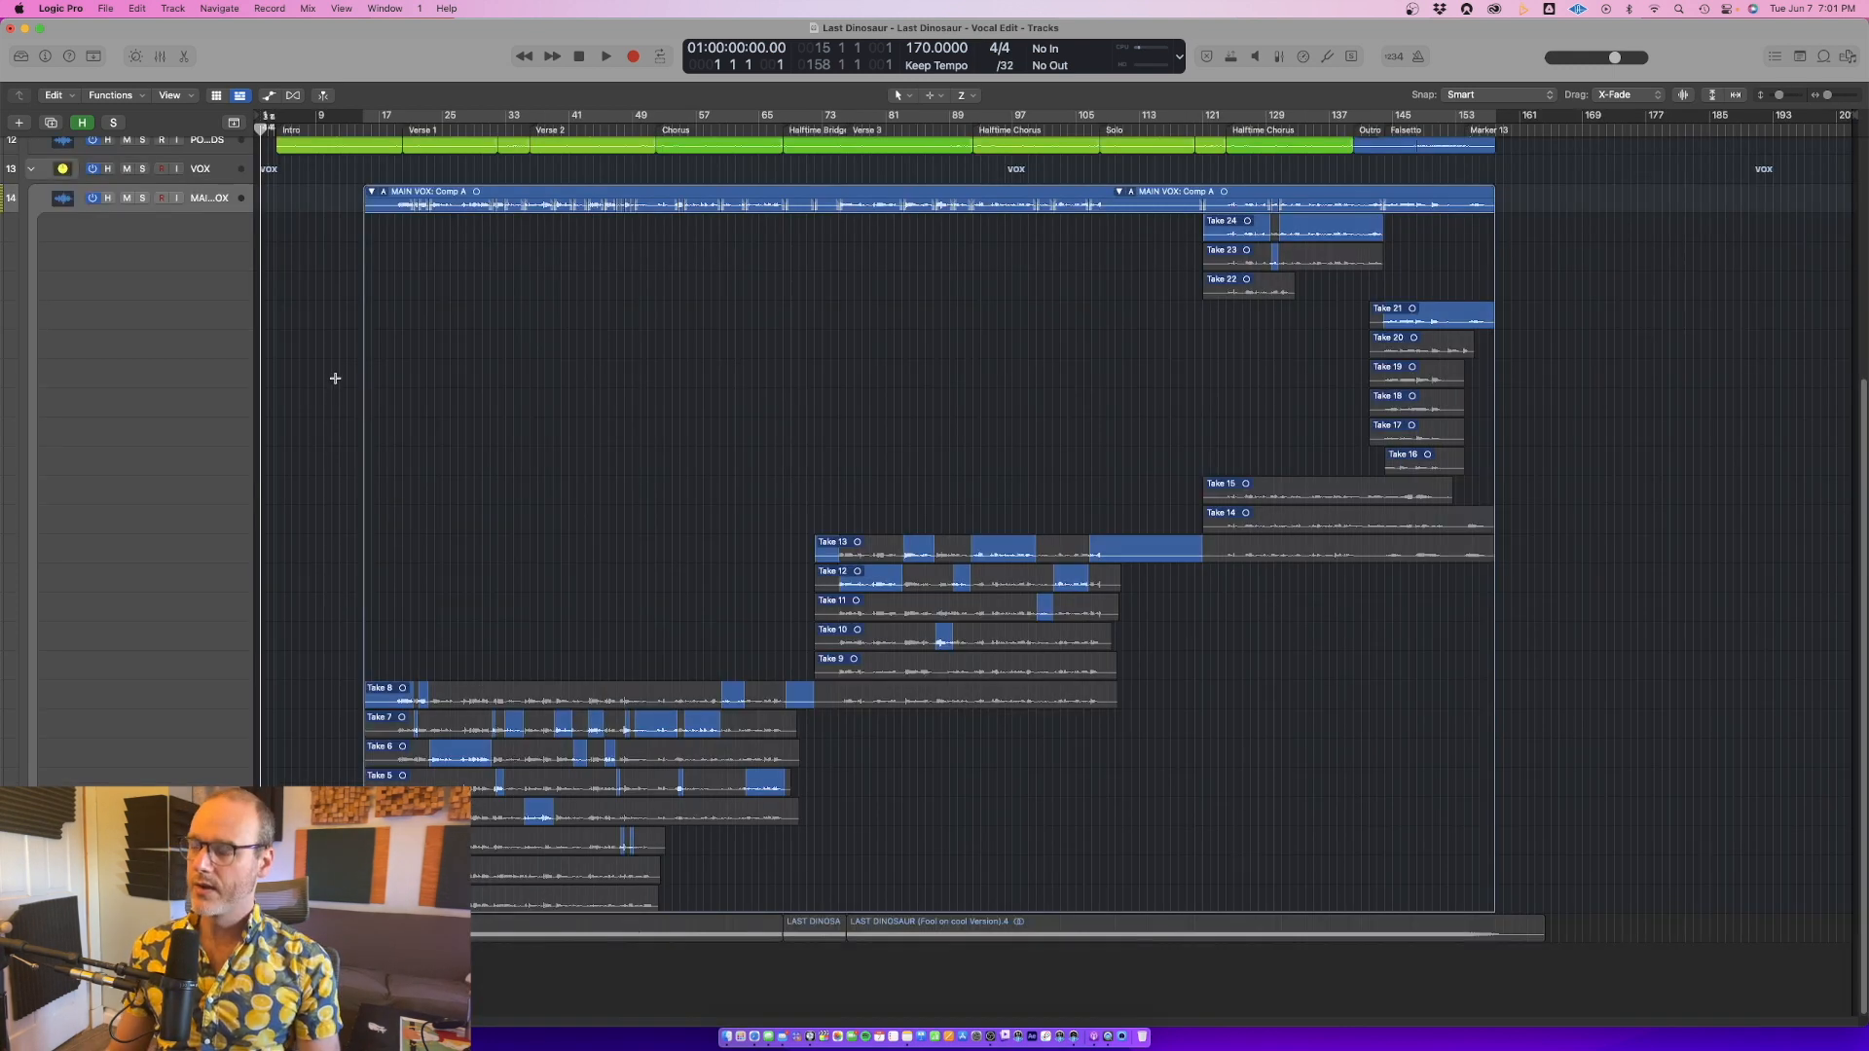
Place the playhead at bar 15 and bypass the MetaTune plug-in on the MAIN VOX channel in the mixer
click(372, 131)
key(x)
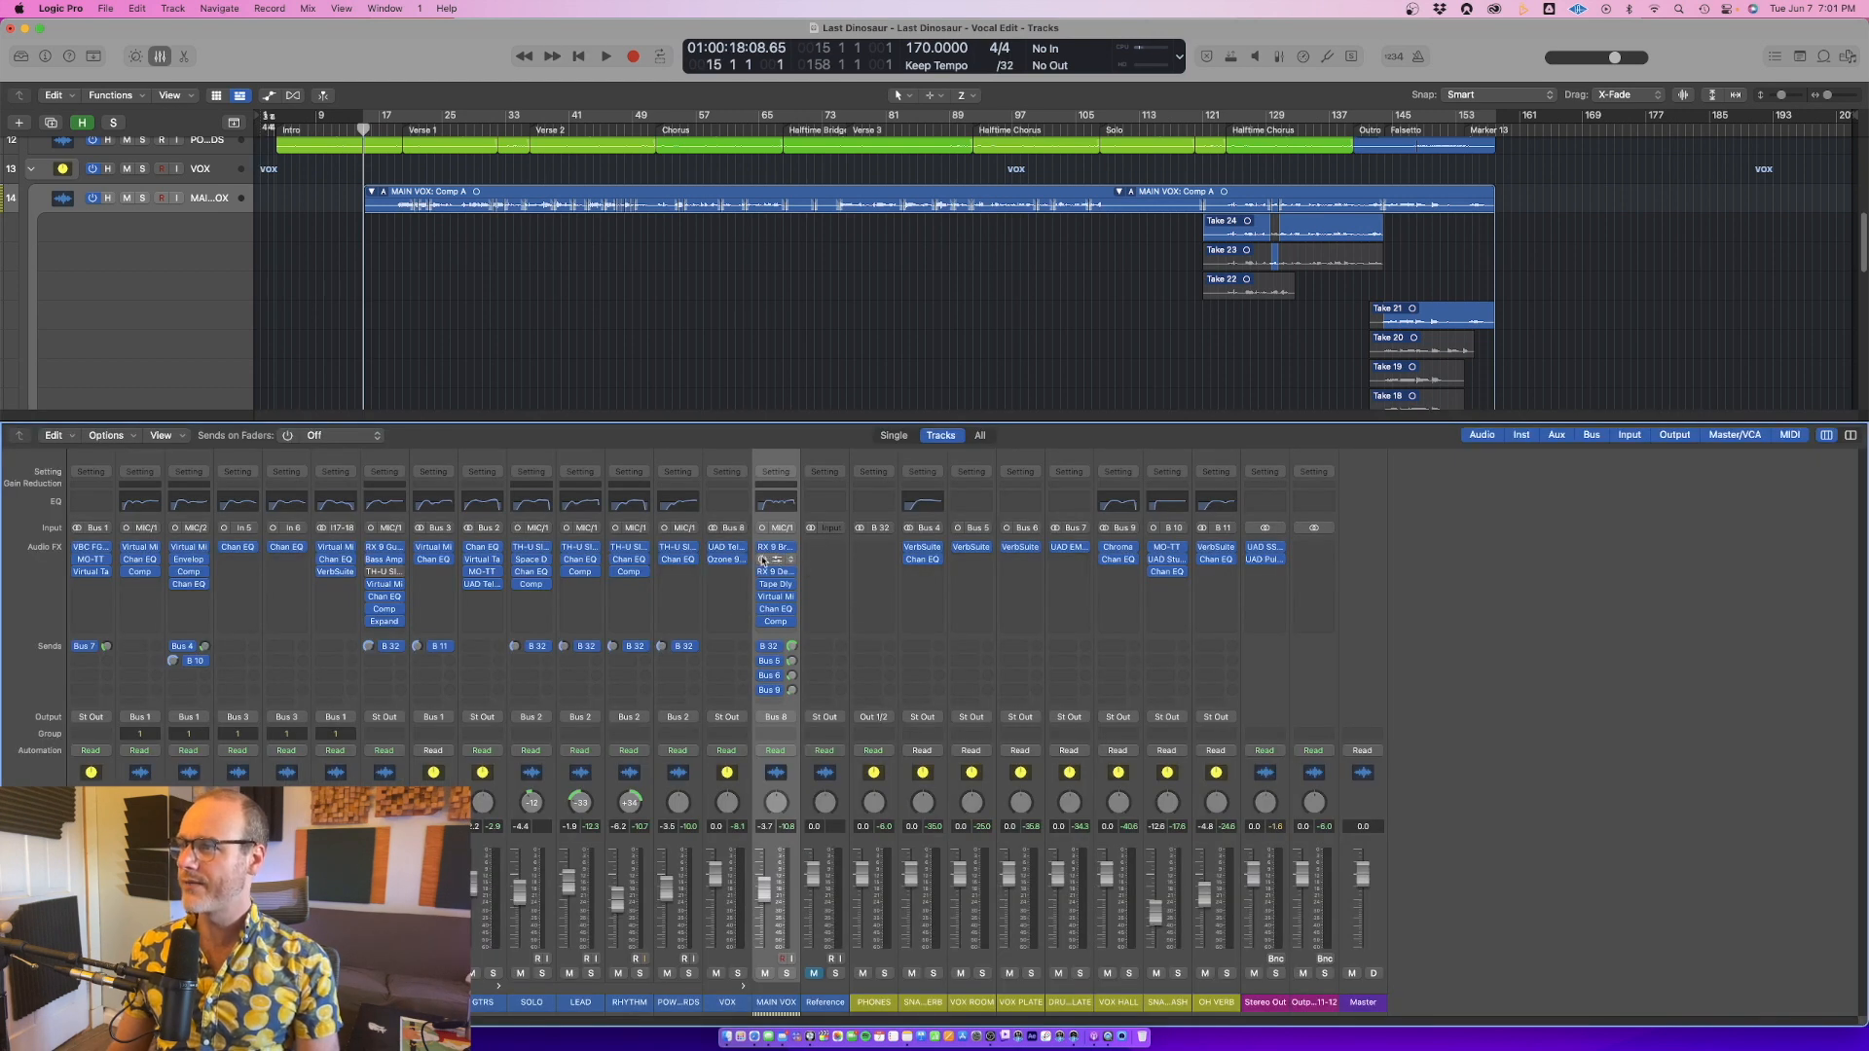
key(x)
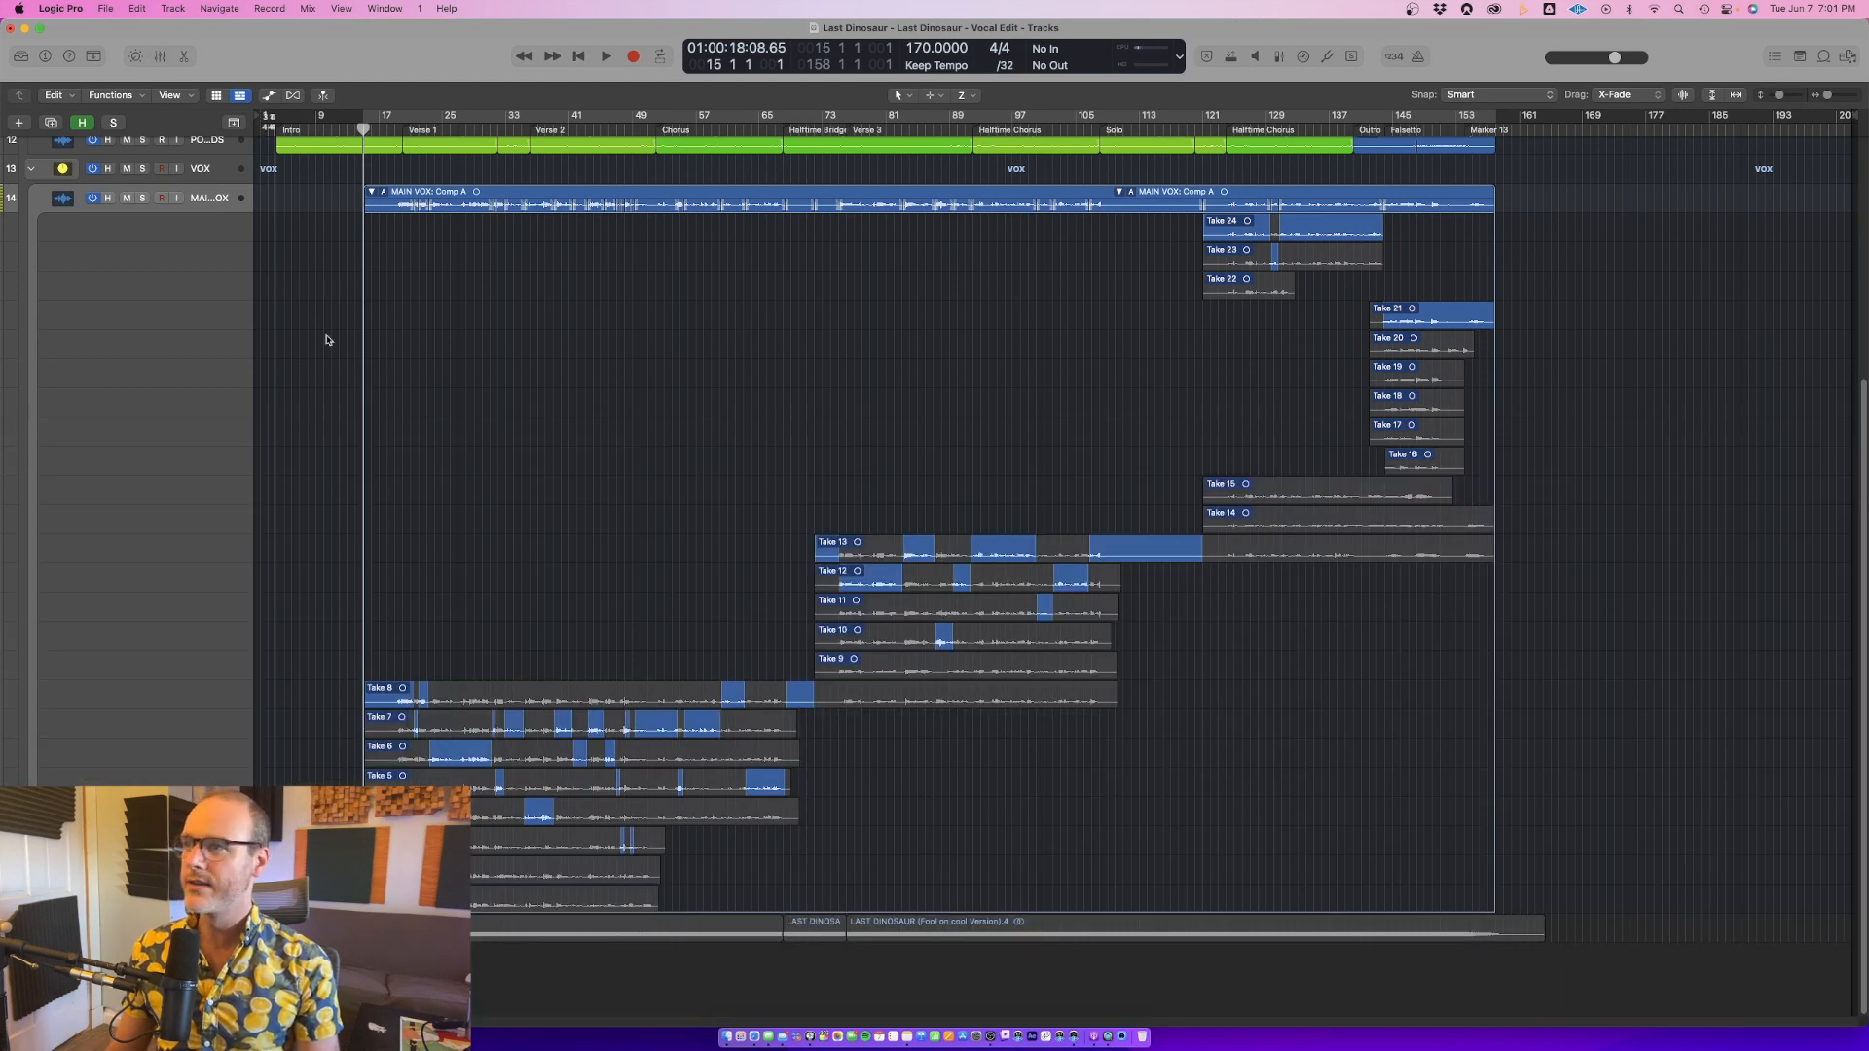
Check the MAIN VOX plug-in chain and listen to the comped vocal through Verse 1 into Verse 2
key(super+Up)
drag(331, 312, 1032, 811)
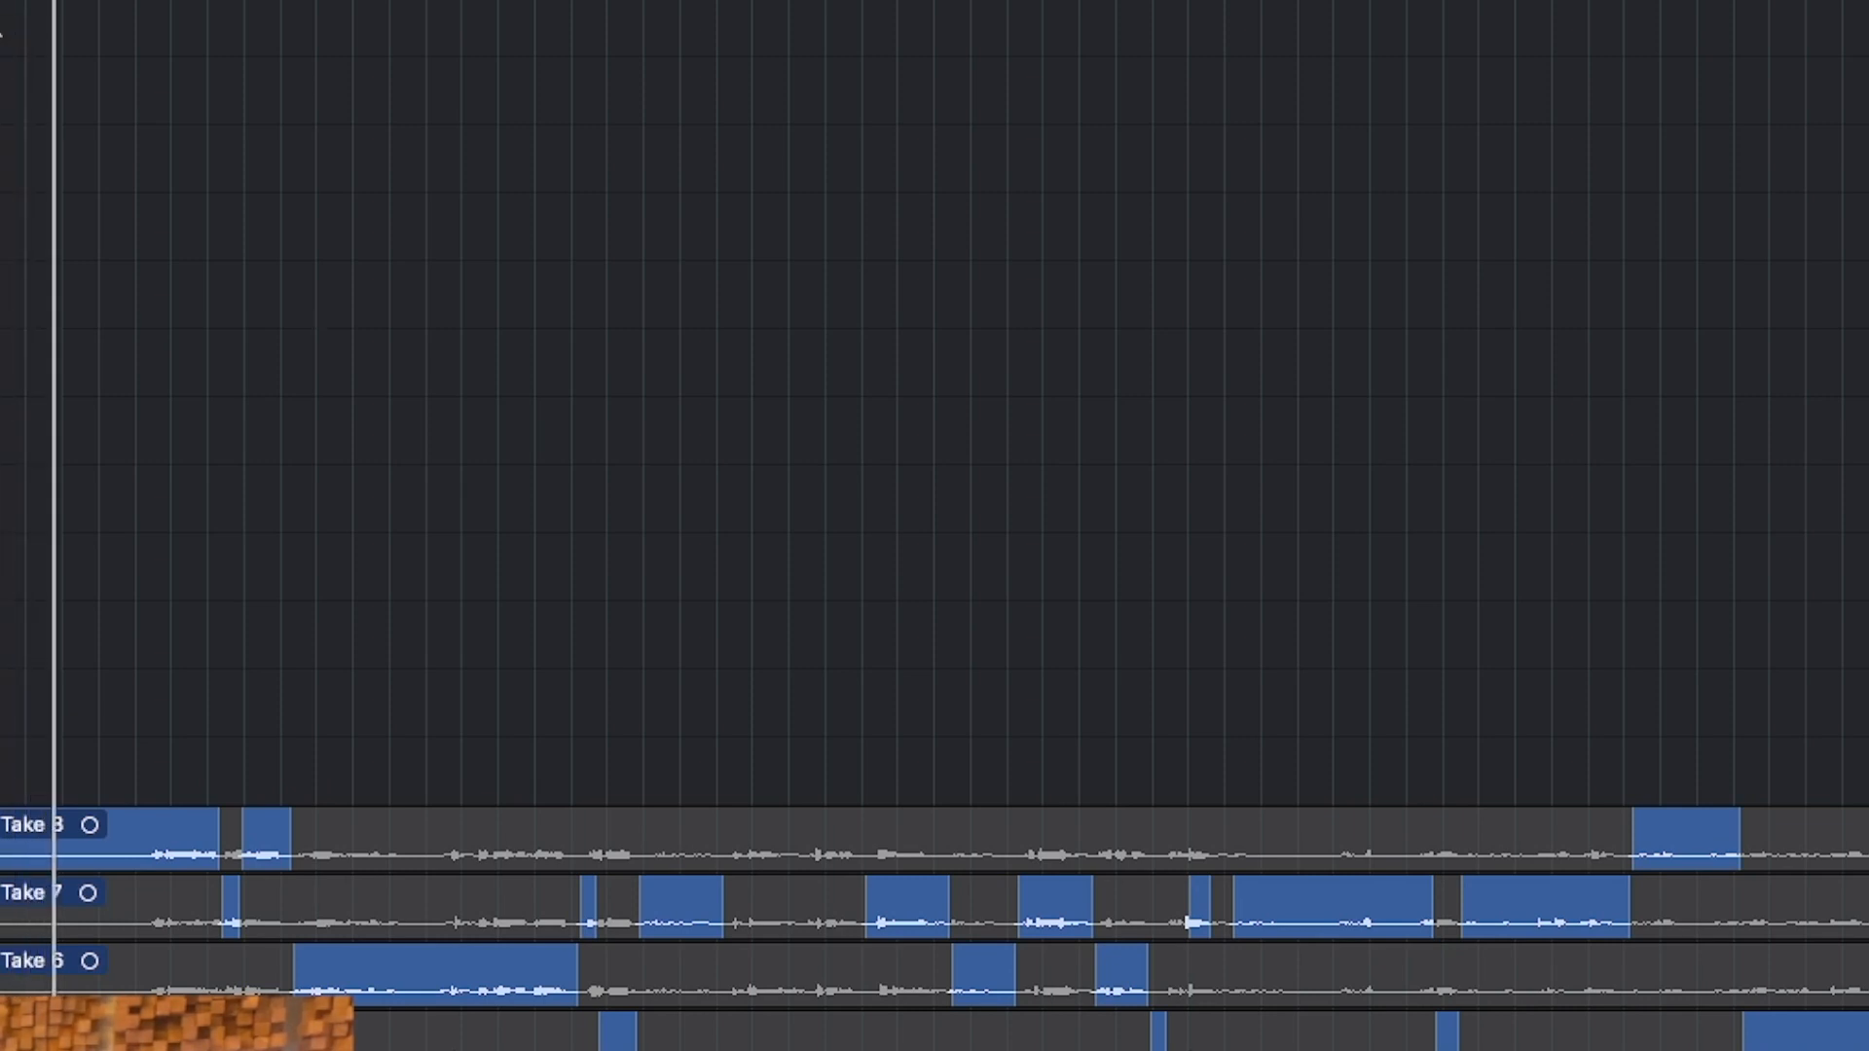
key(x)
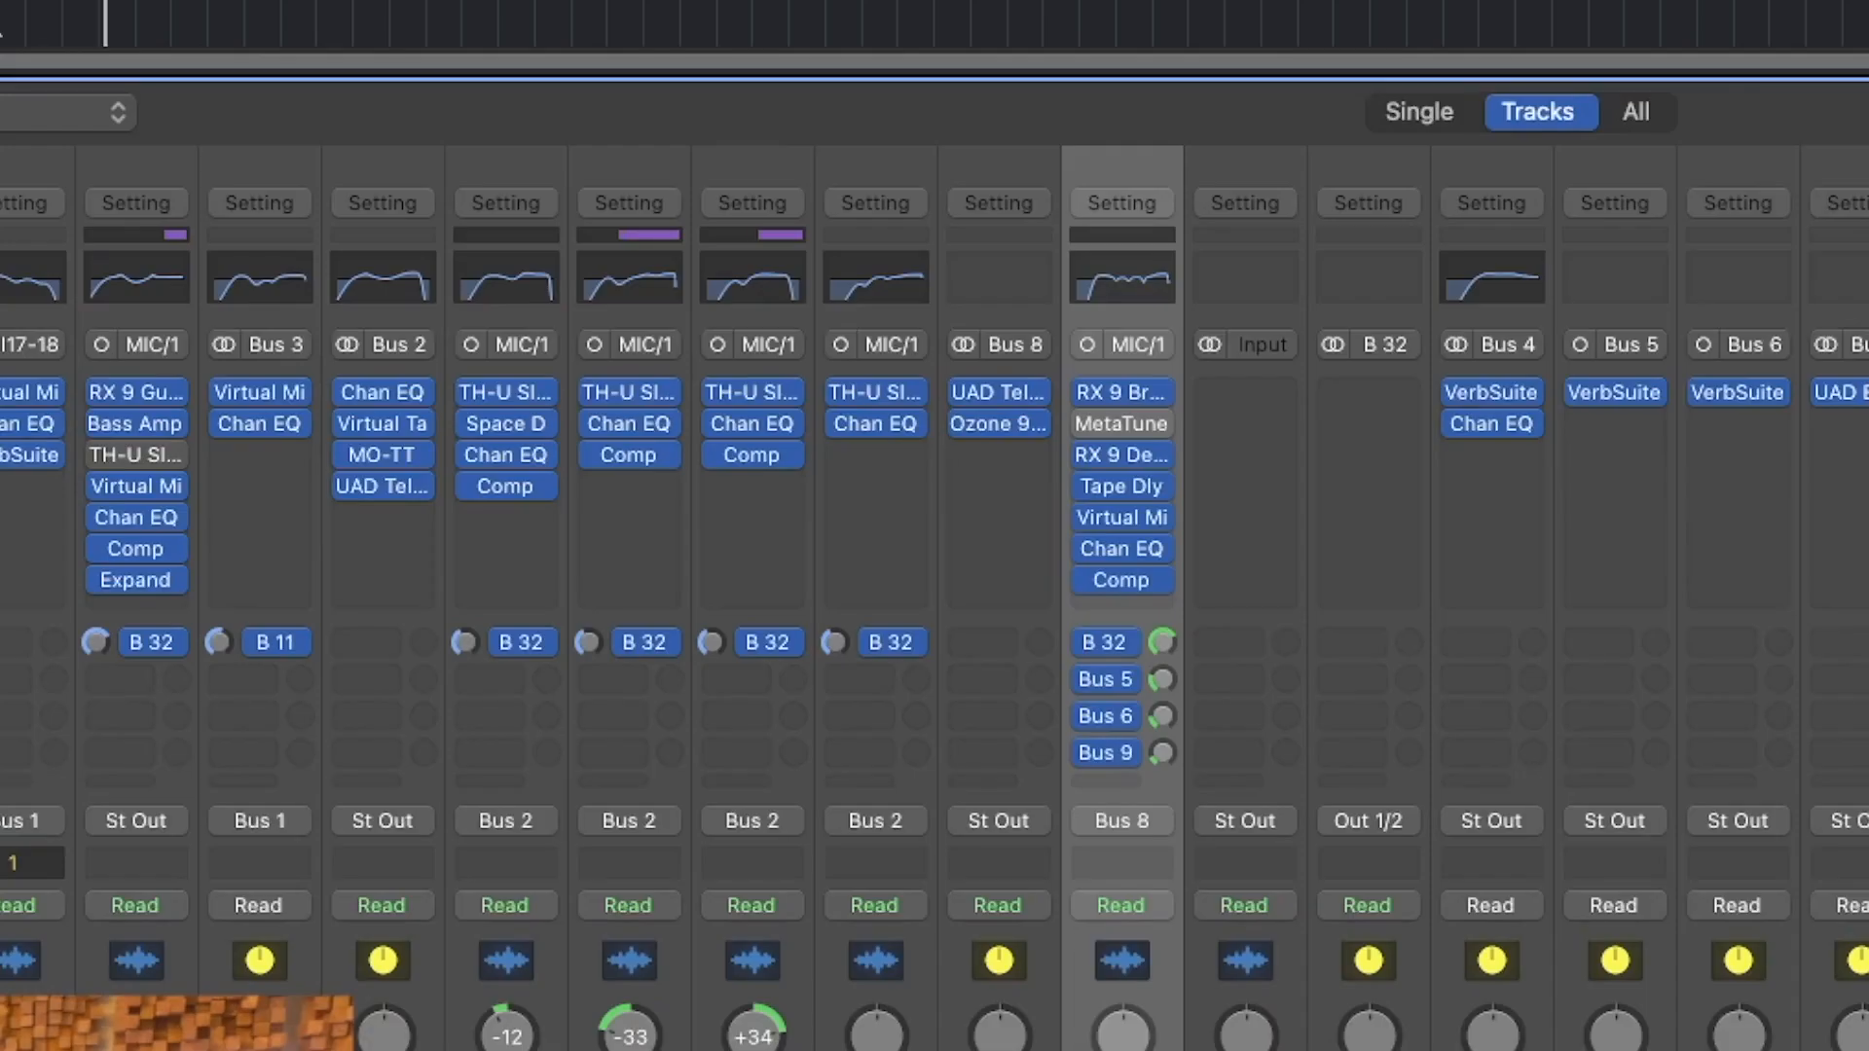
key(x)
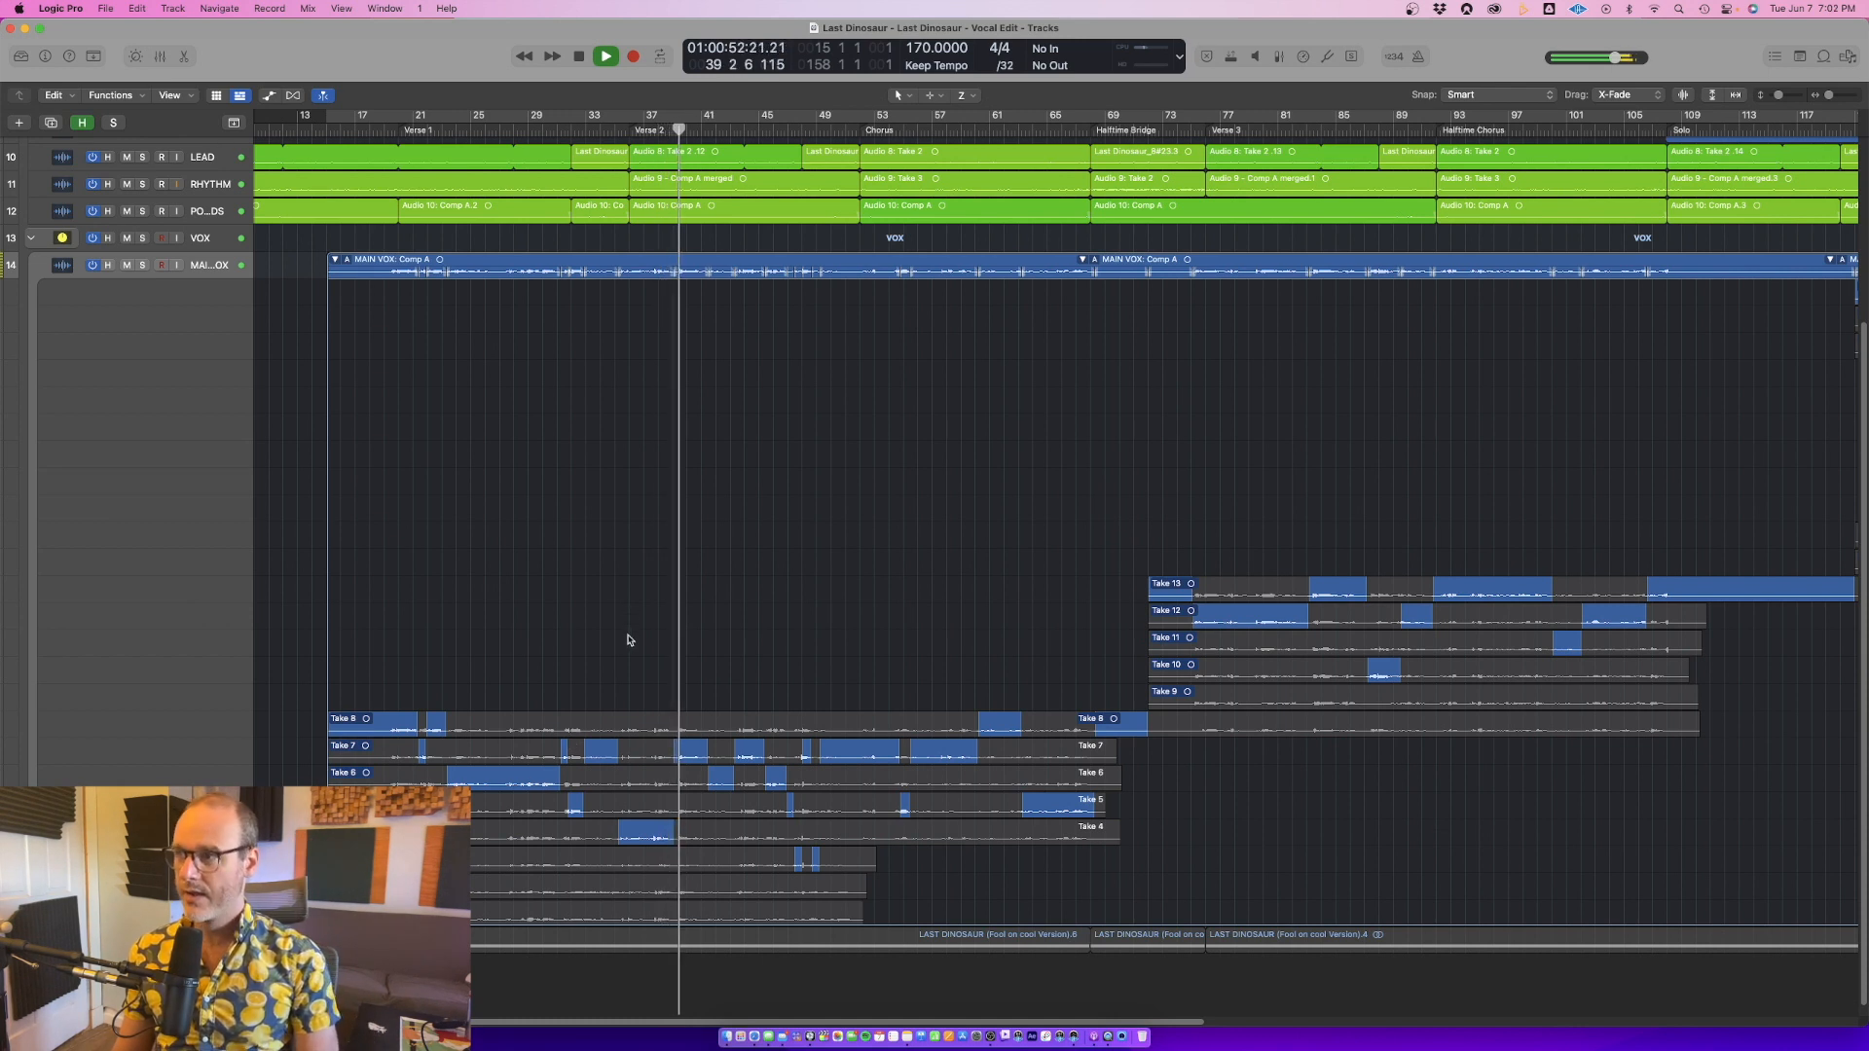
key(space)
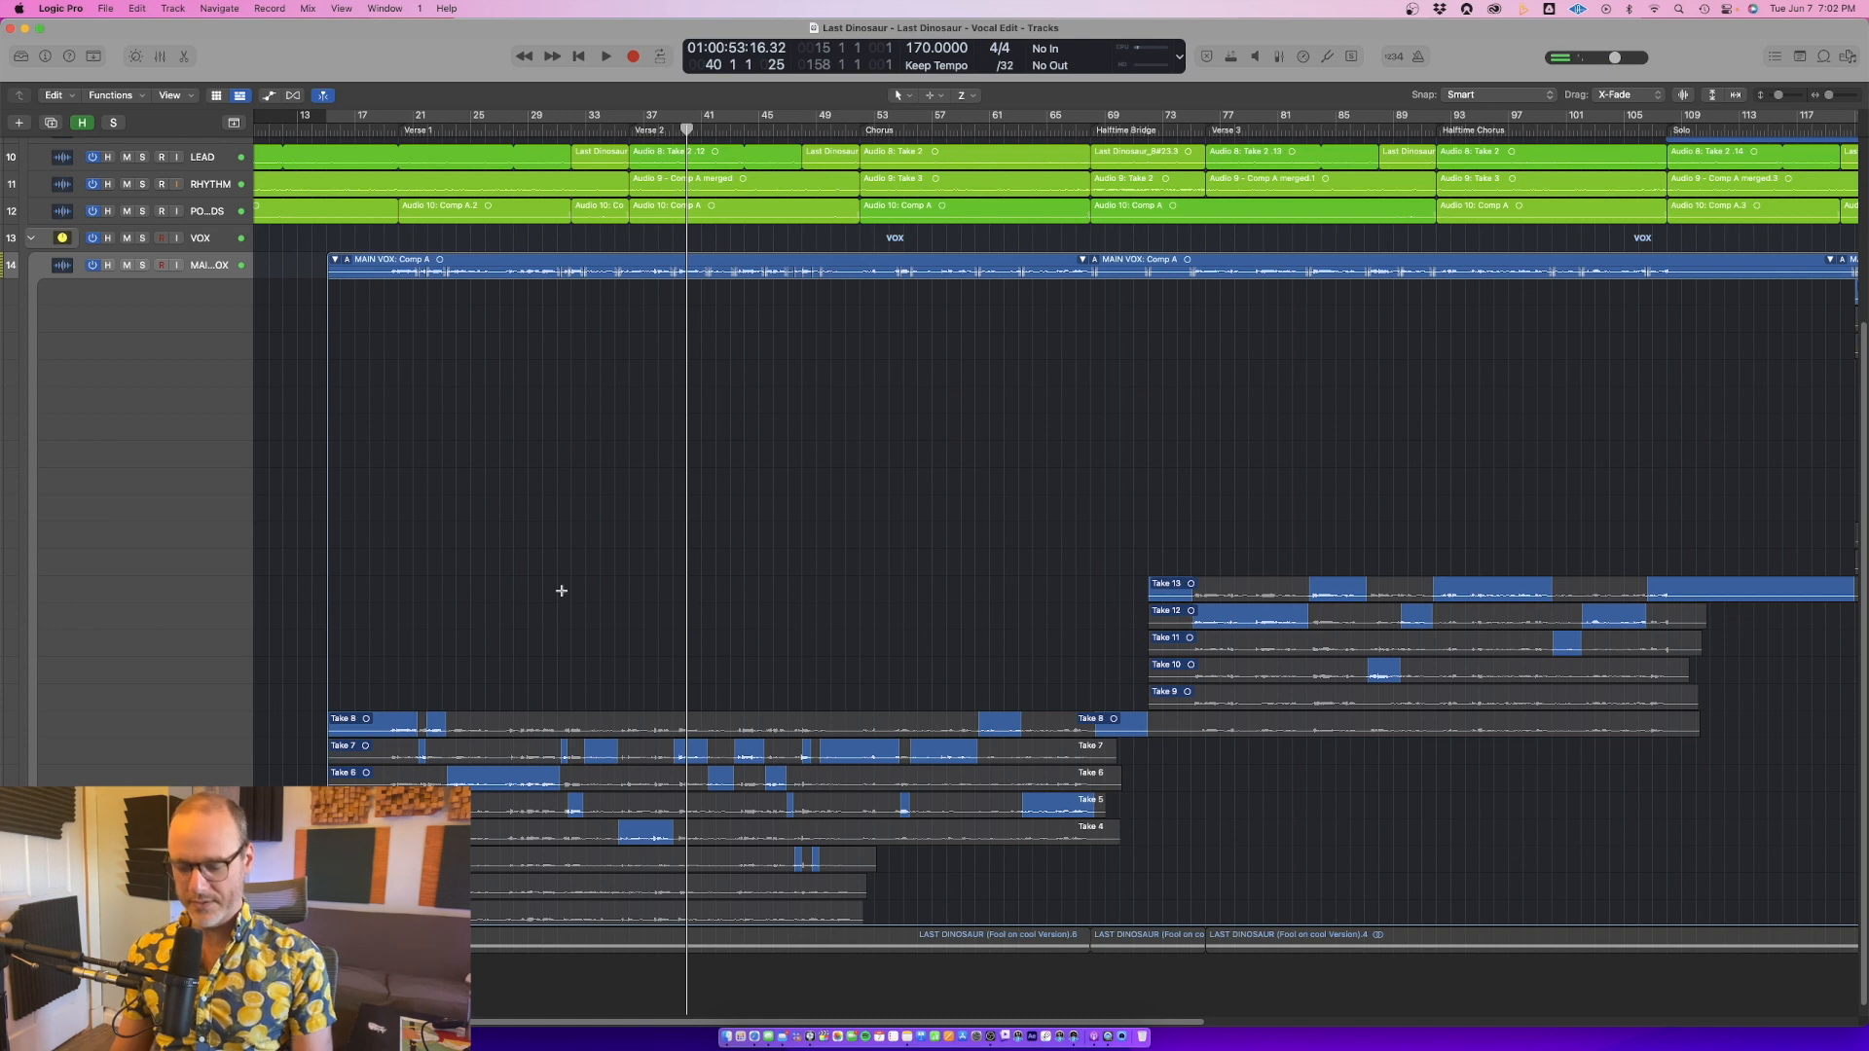
Collapse the MAIN VOX take folder and select the Comp A region
key(z)
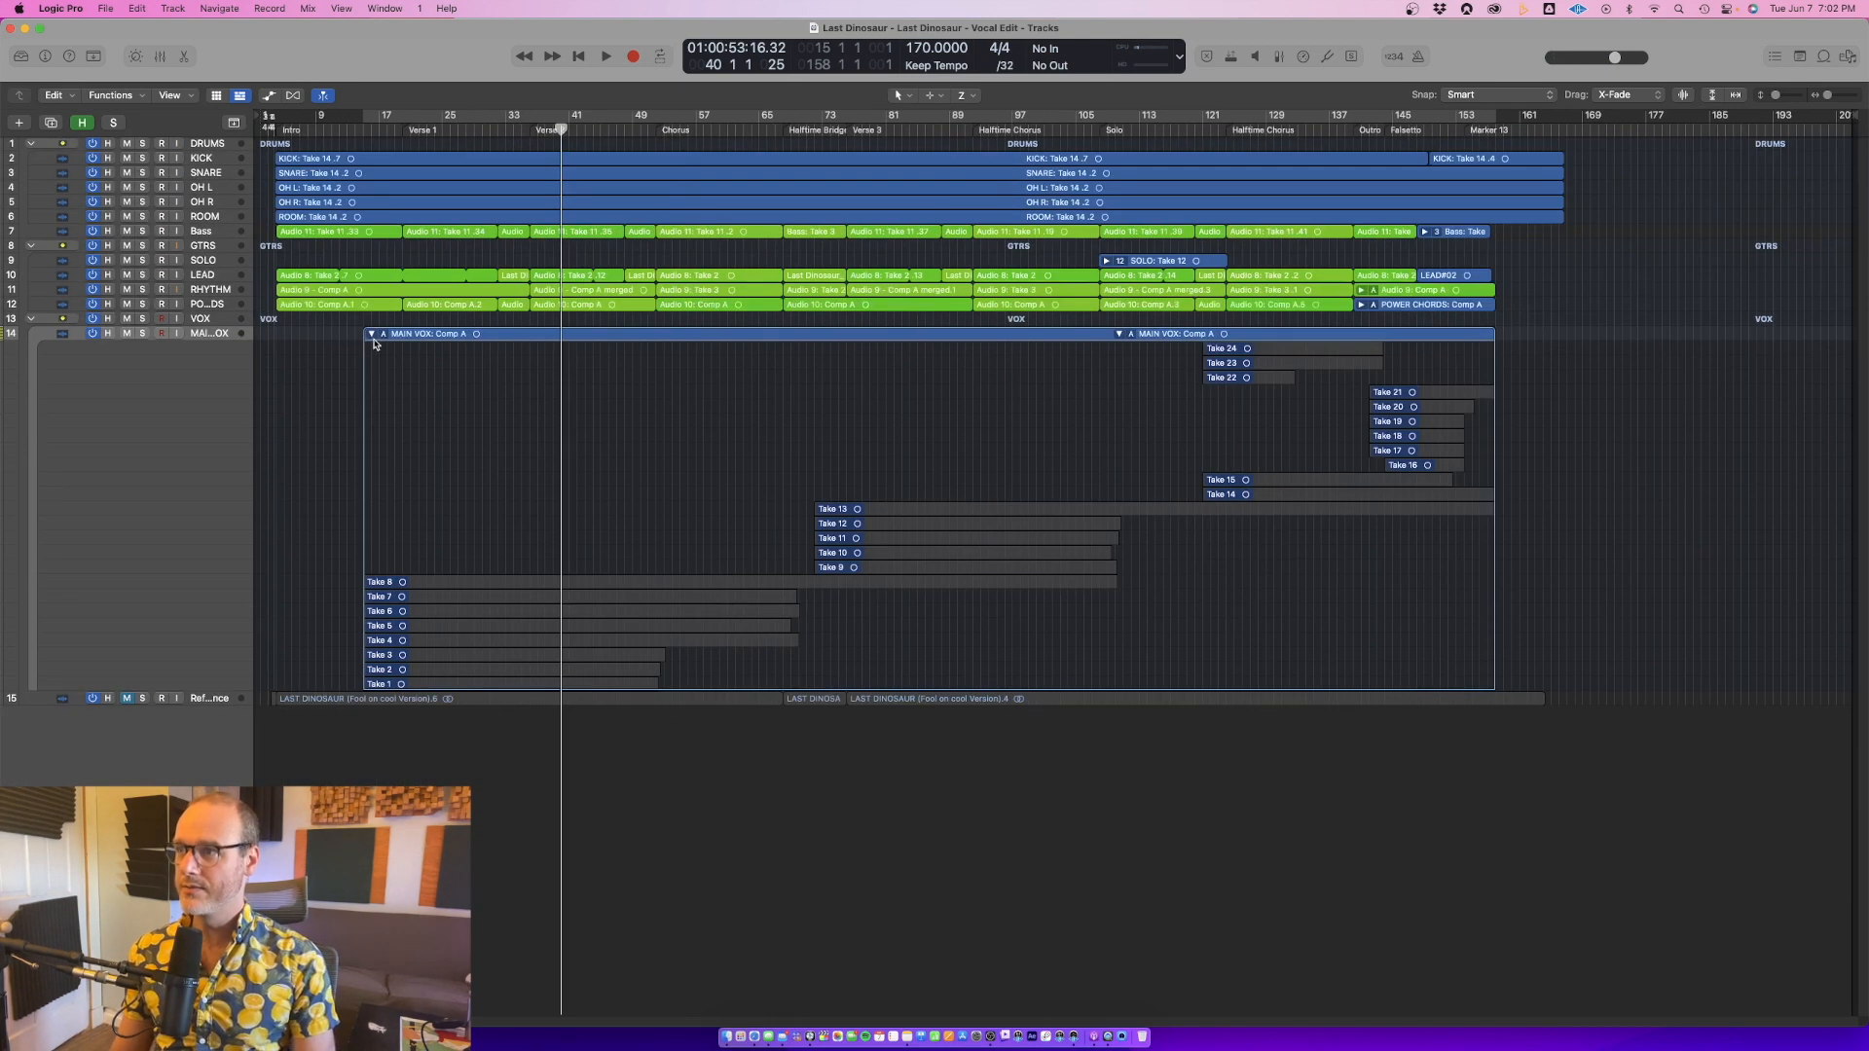
click(371, 334)
key(z)
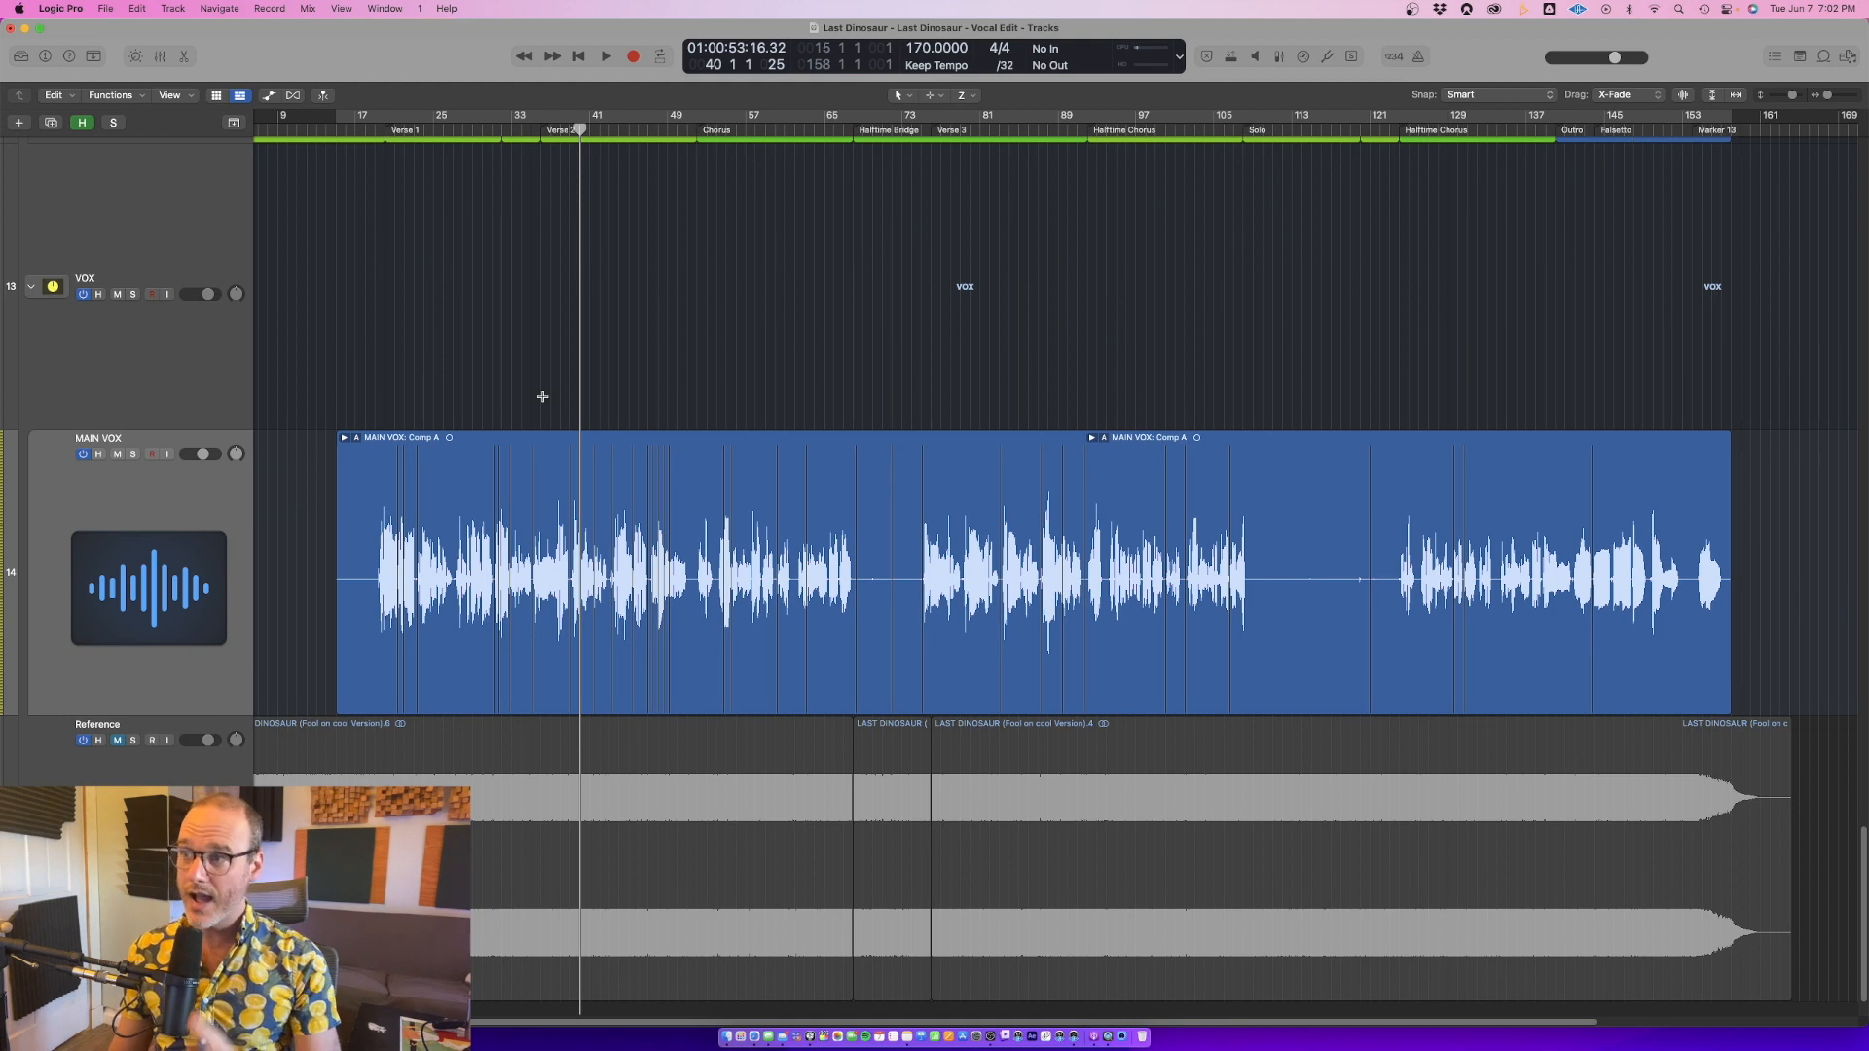
click(551, 454)
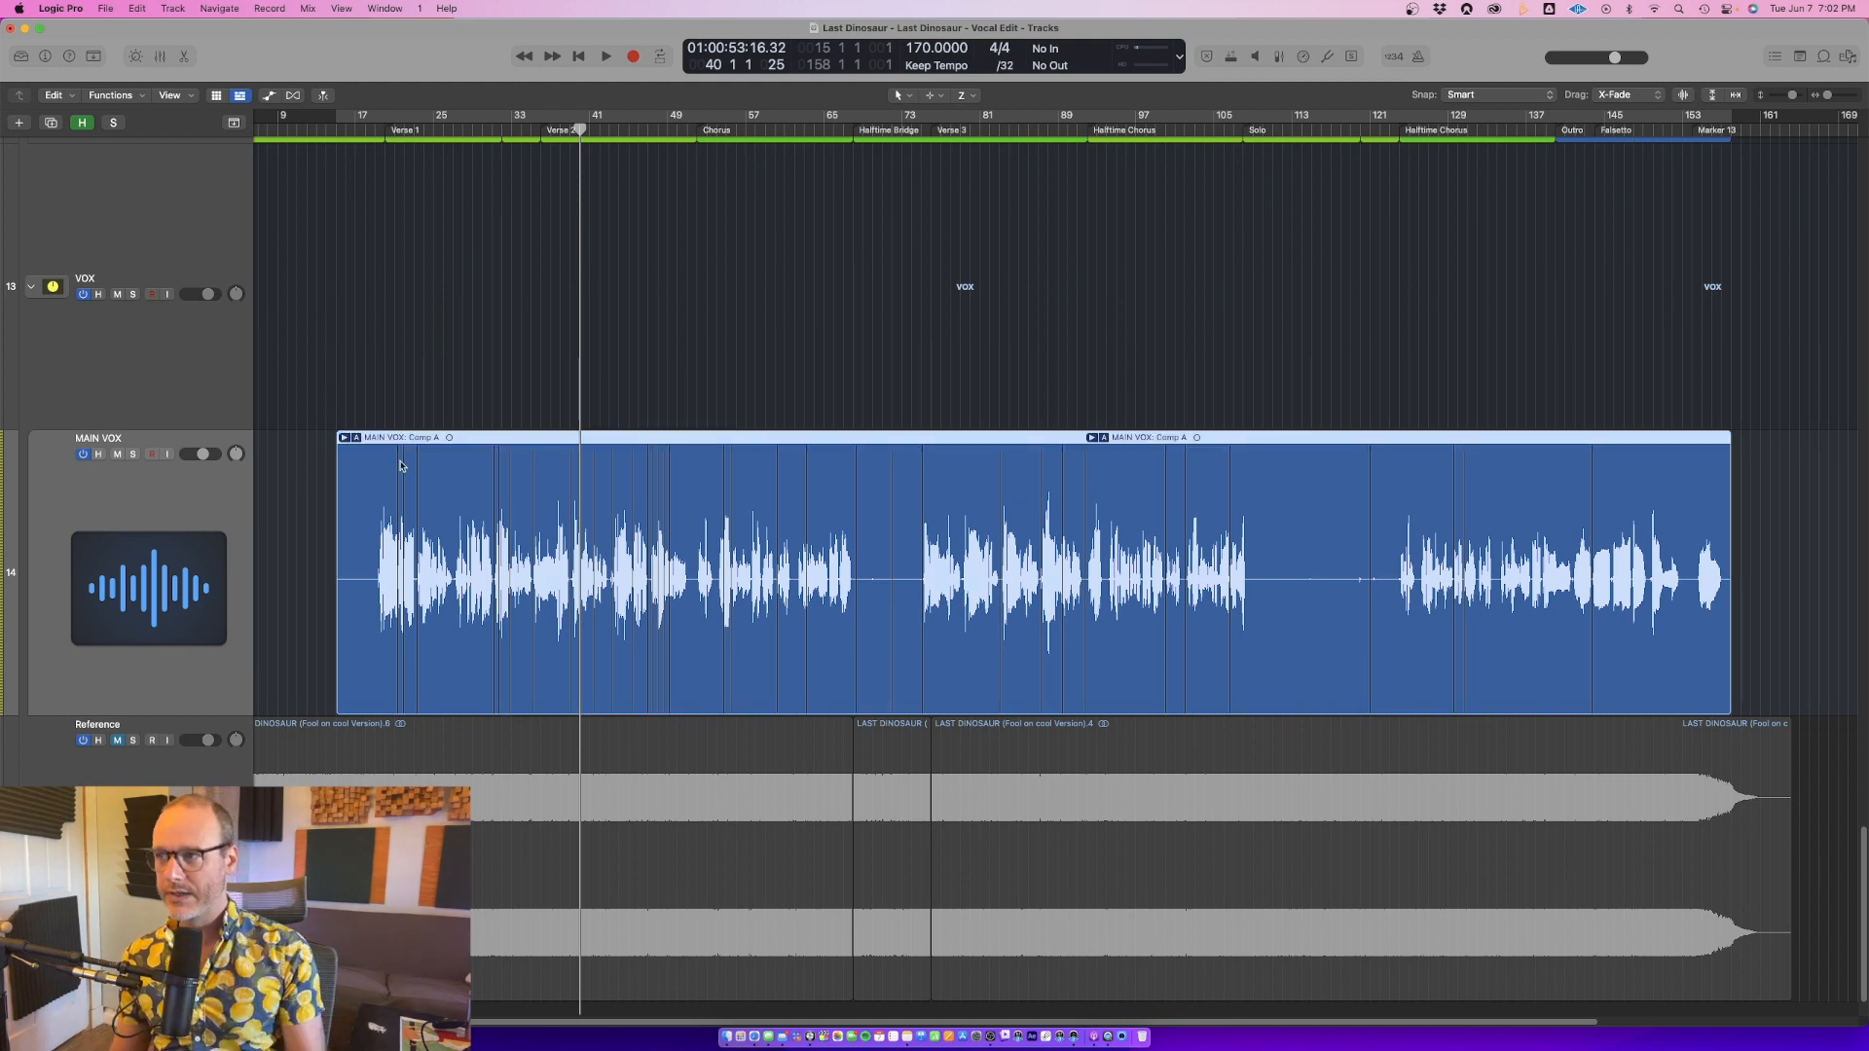
Review the take and comp options of the MAIN VOX take folder, leaving the folder collapsed
click(357, 438)
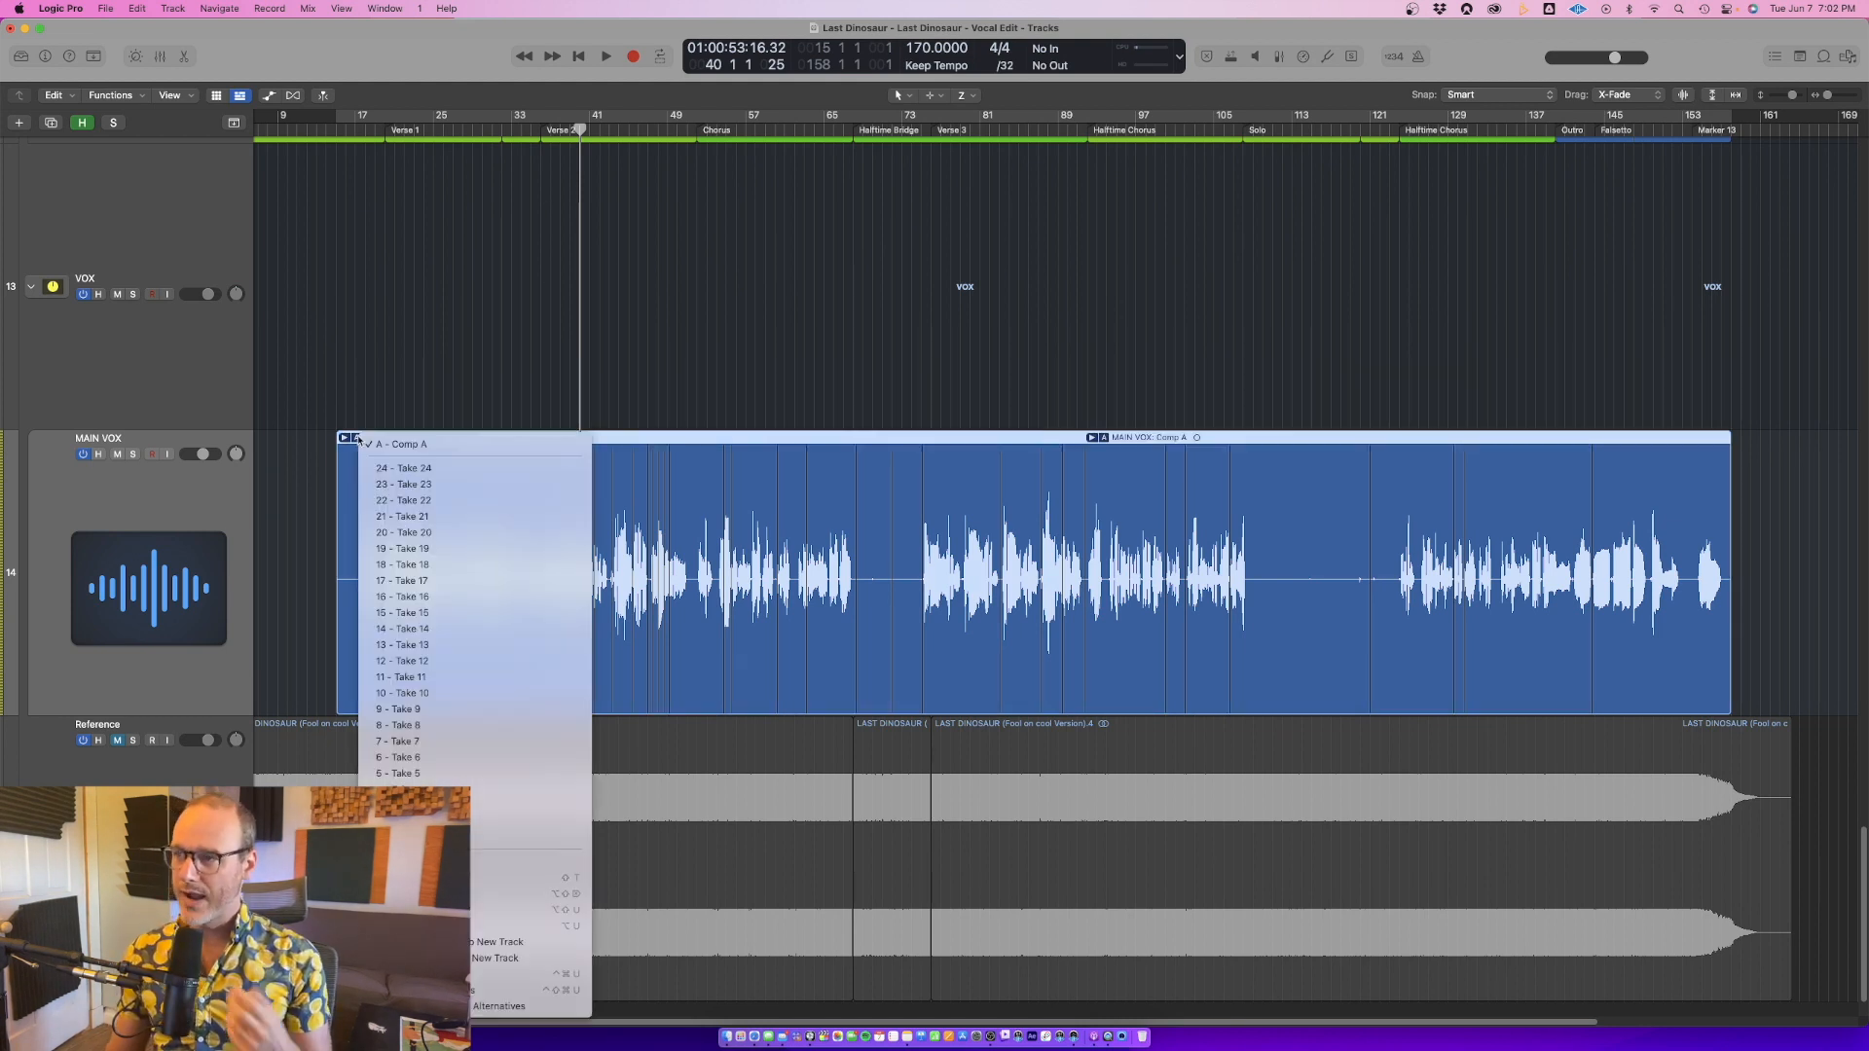
click(379, 317)
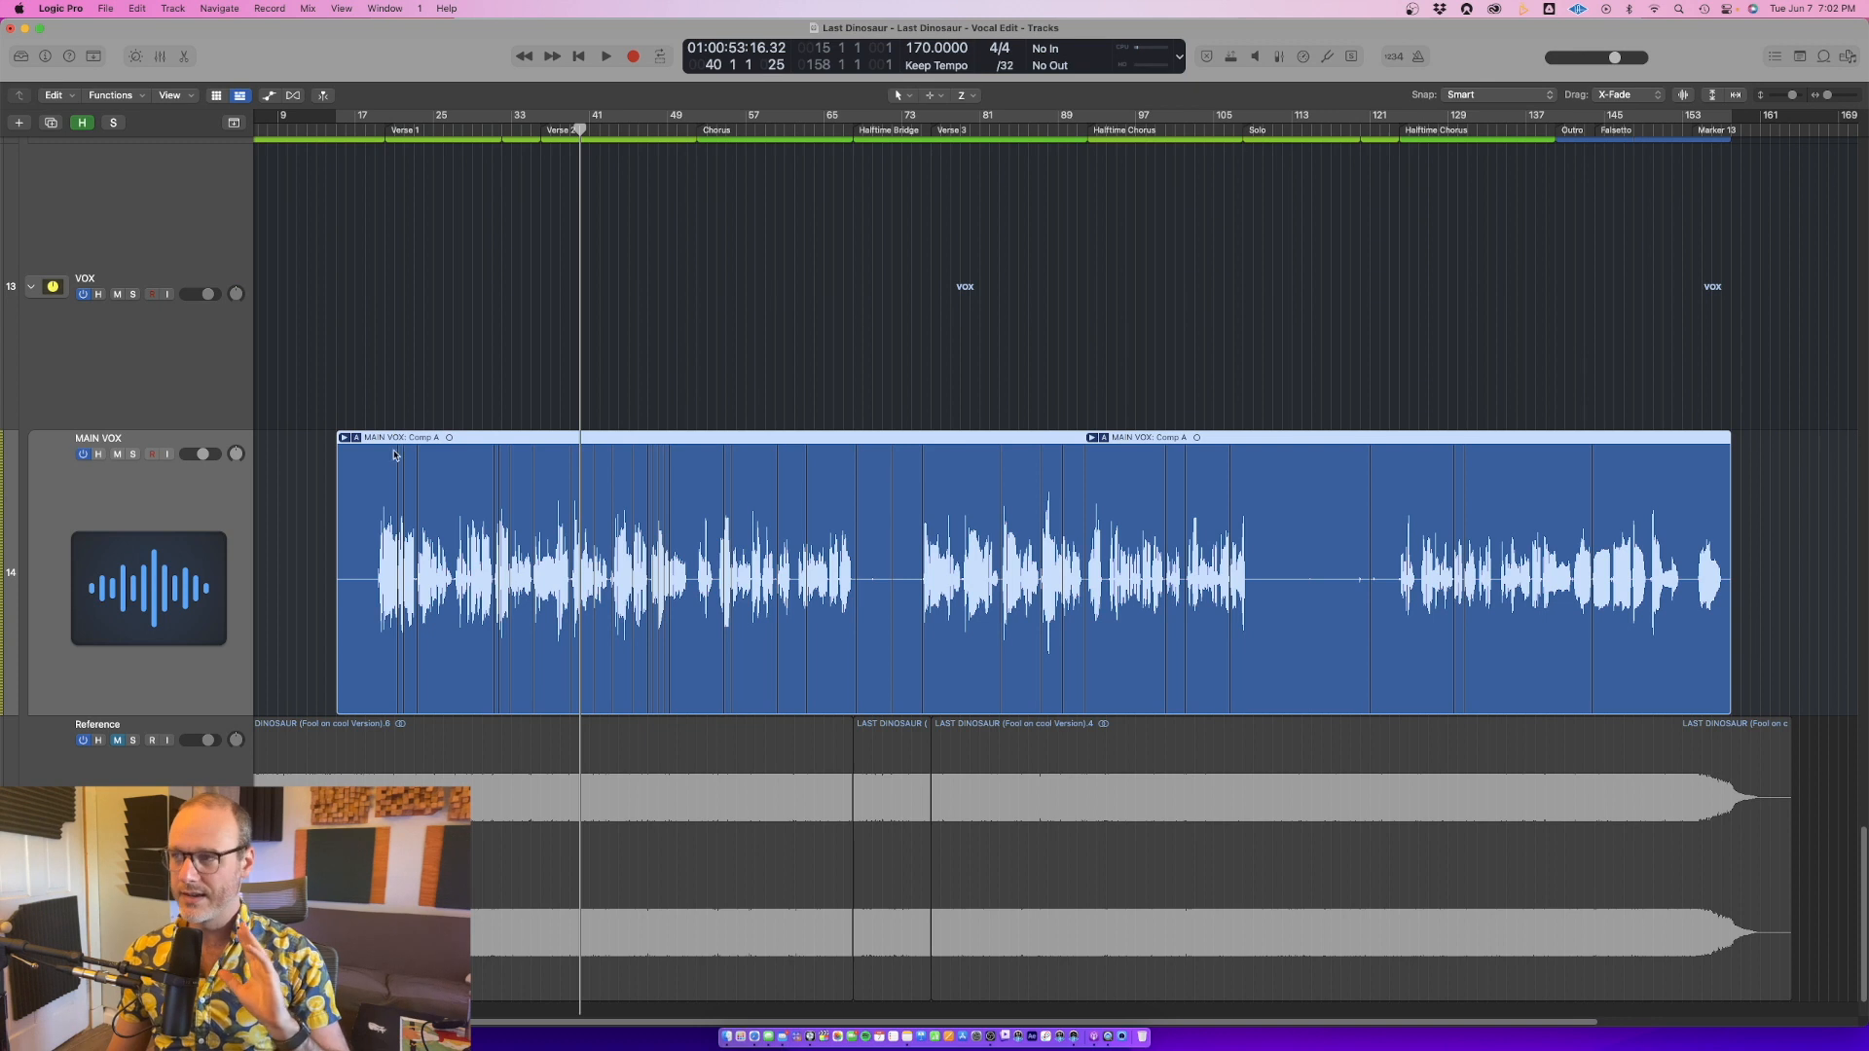
click(344, 438)
click(343, 438)
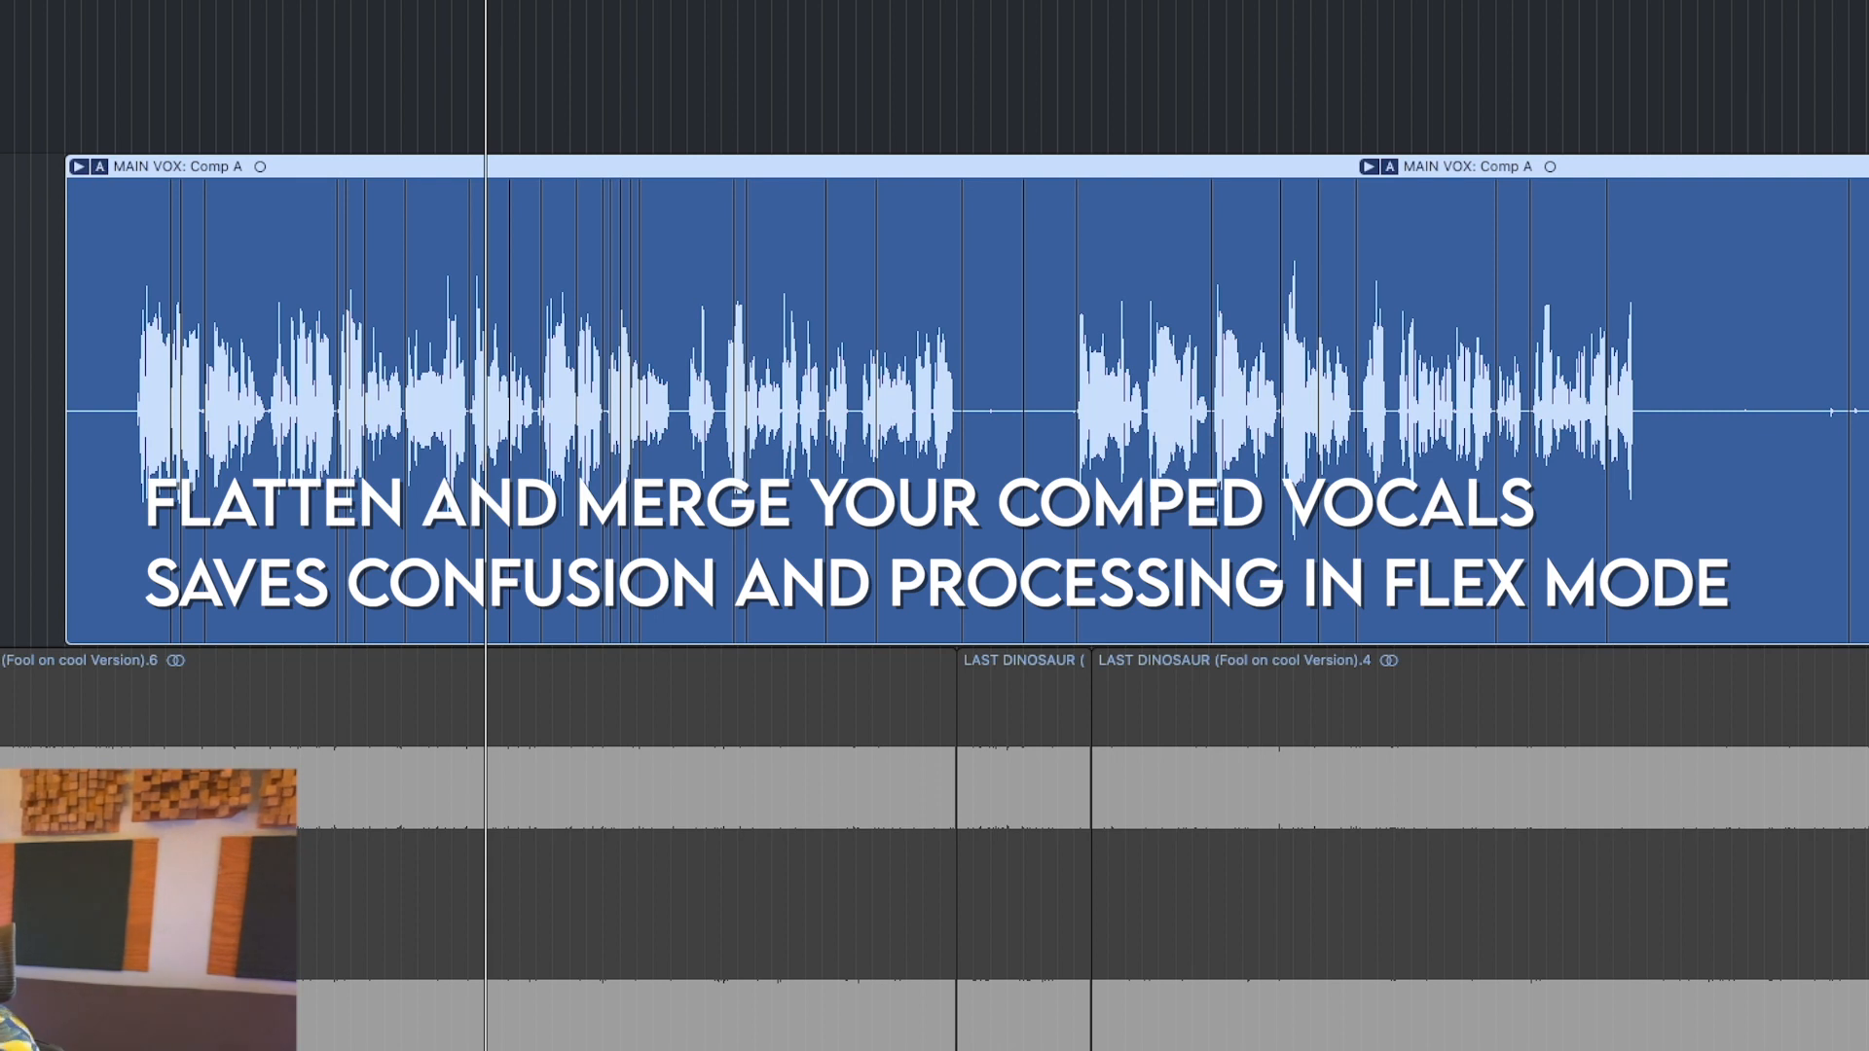
Flatten and merge the comped MAIN VOX take folder into a single audio region and select that region
click(107, 169)
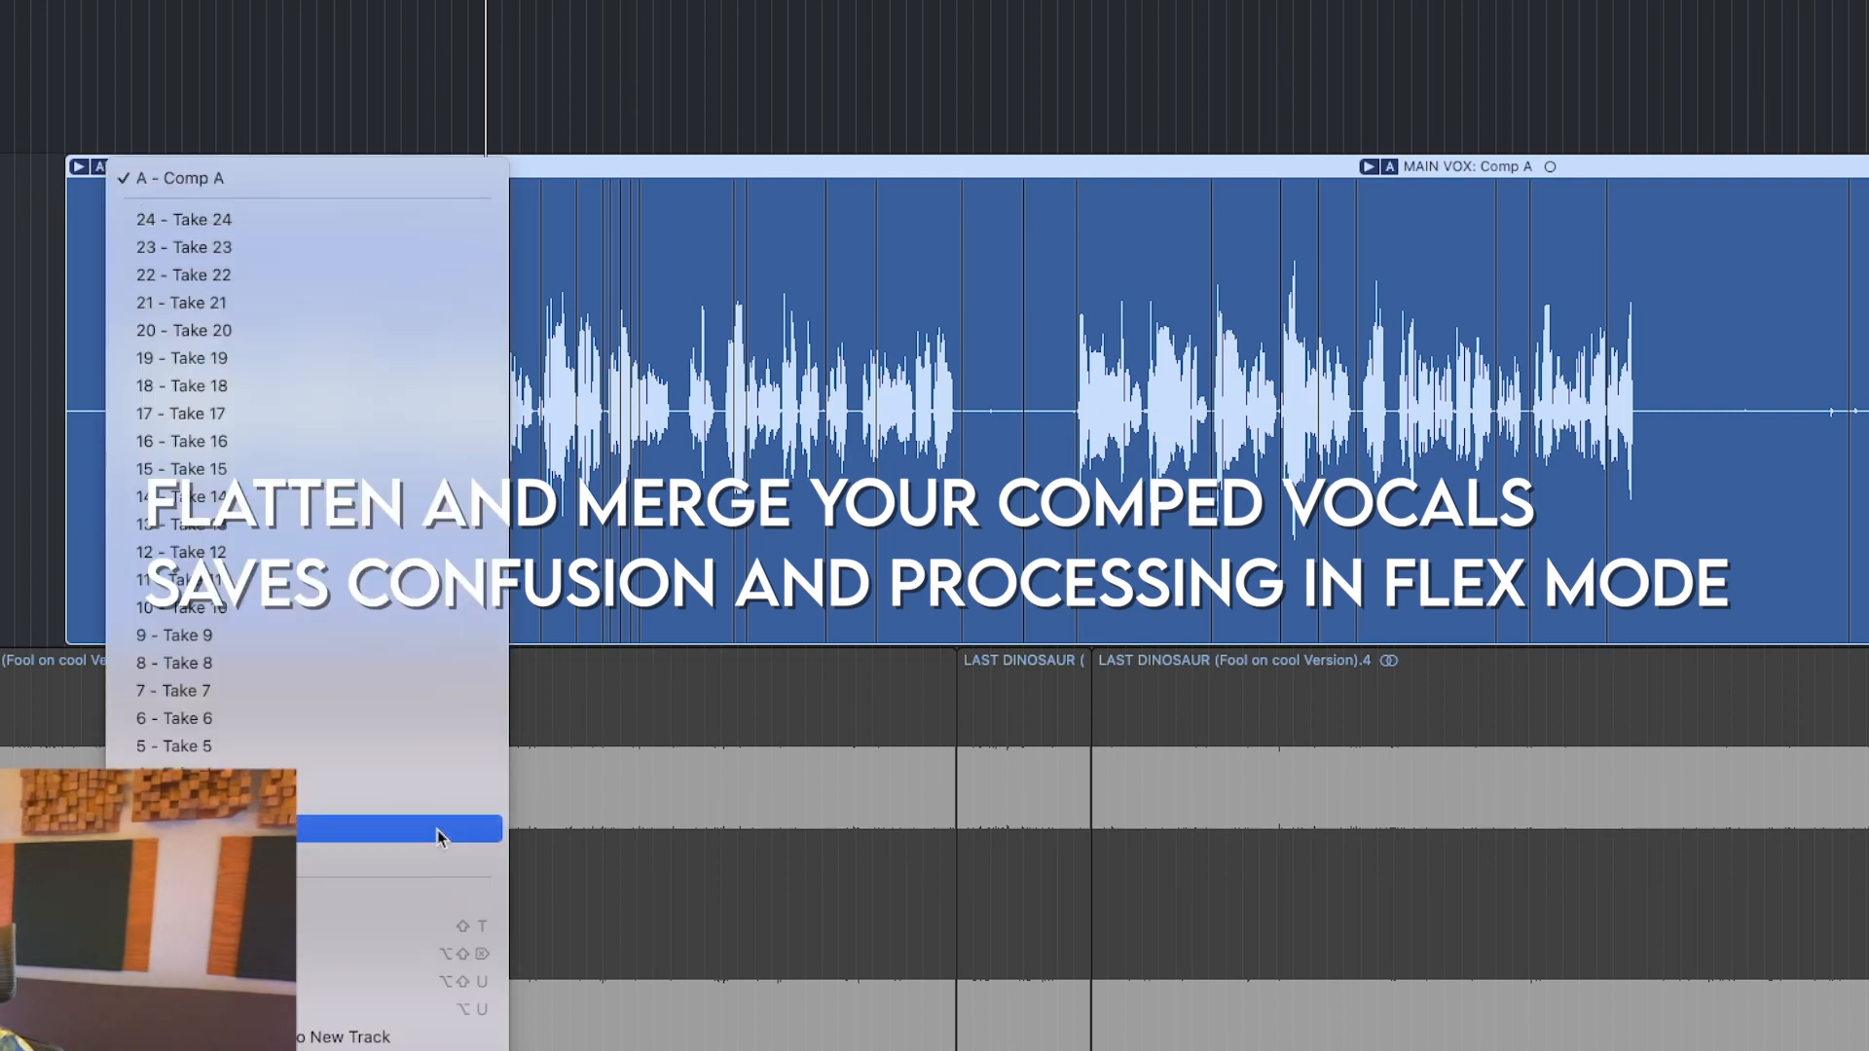
click(425, 1012)
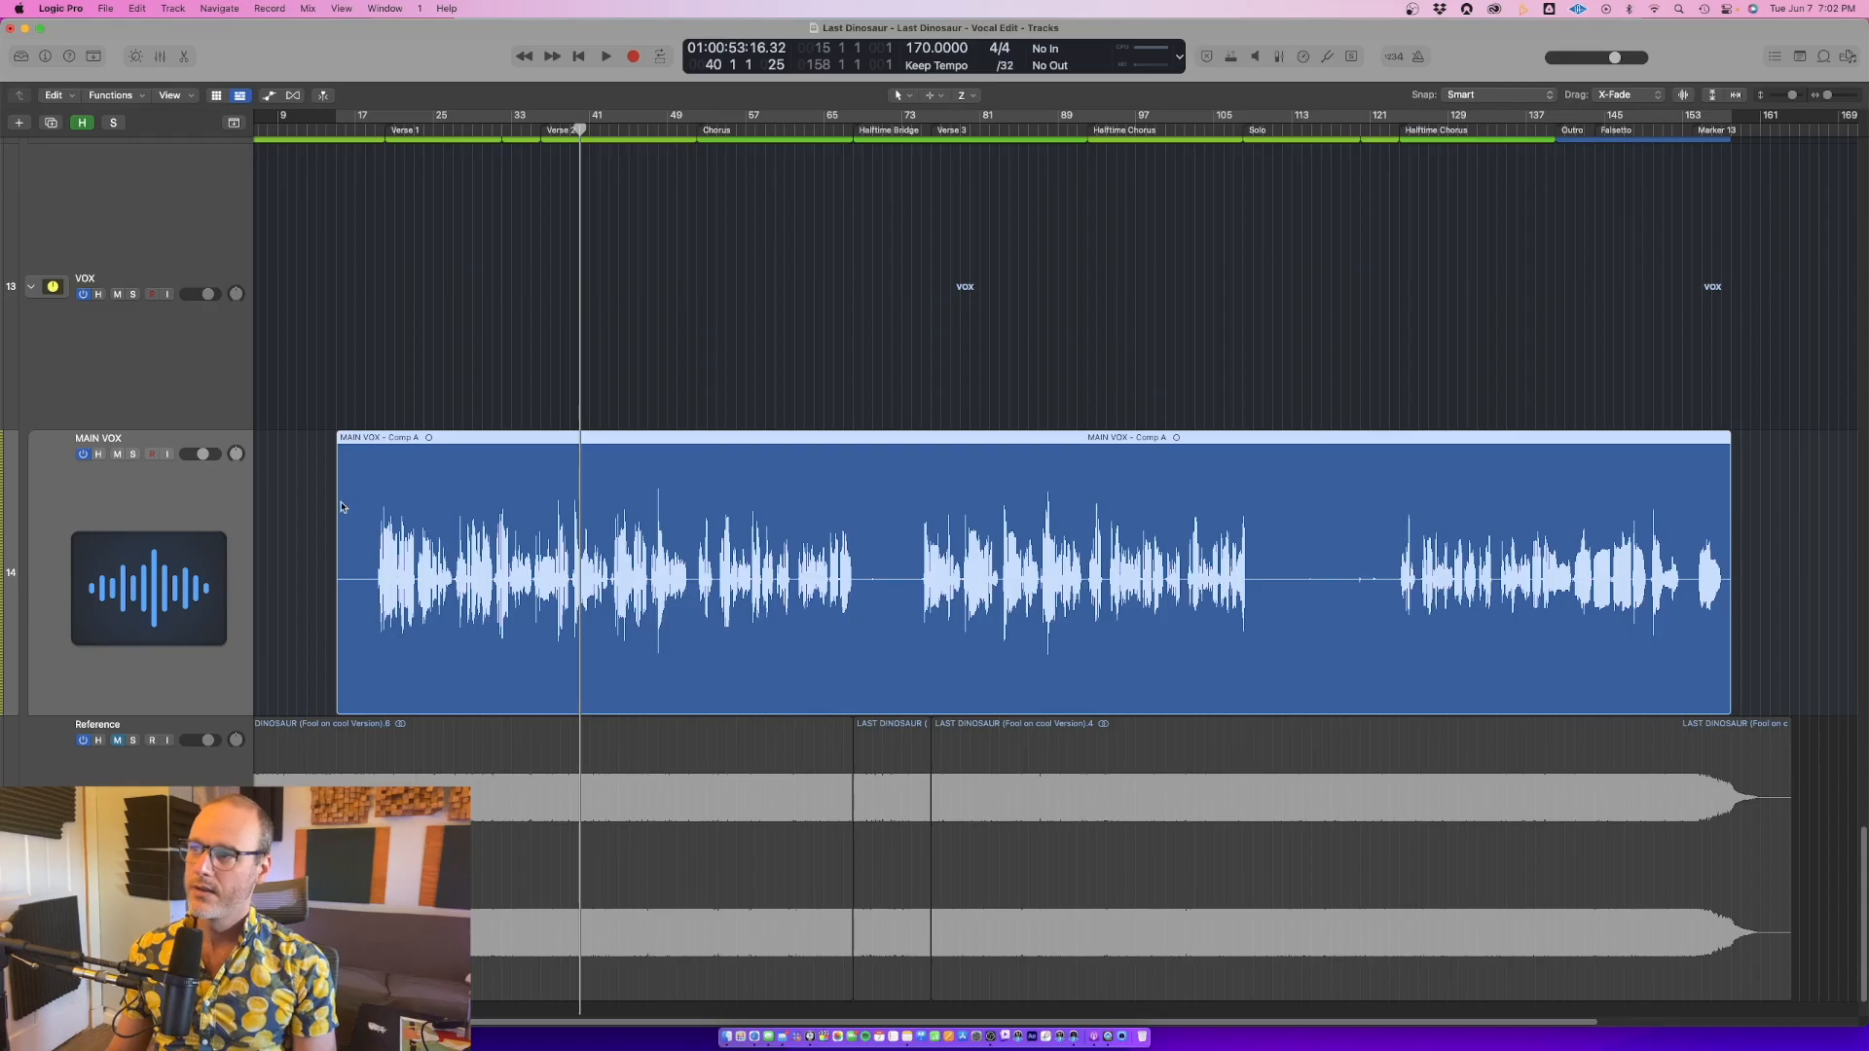
click(325, 494)
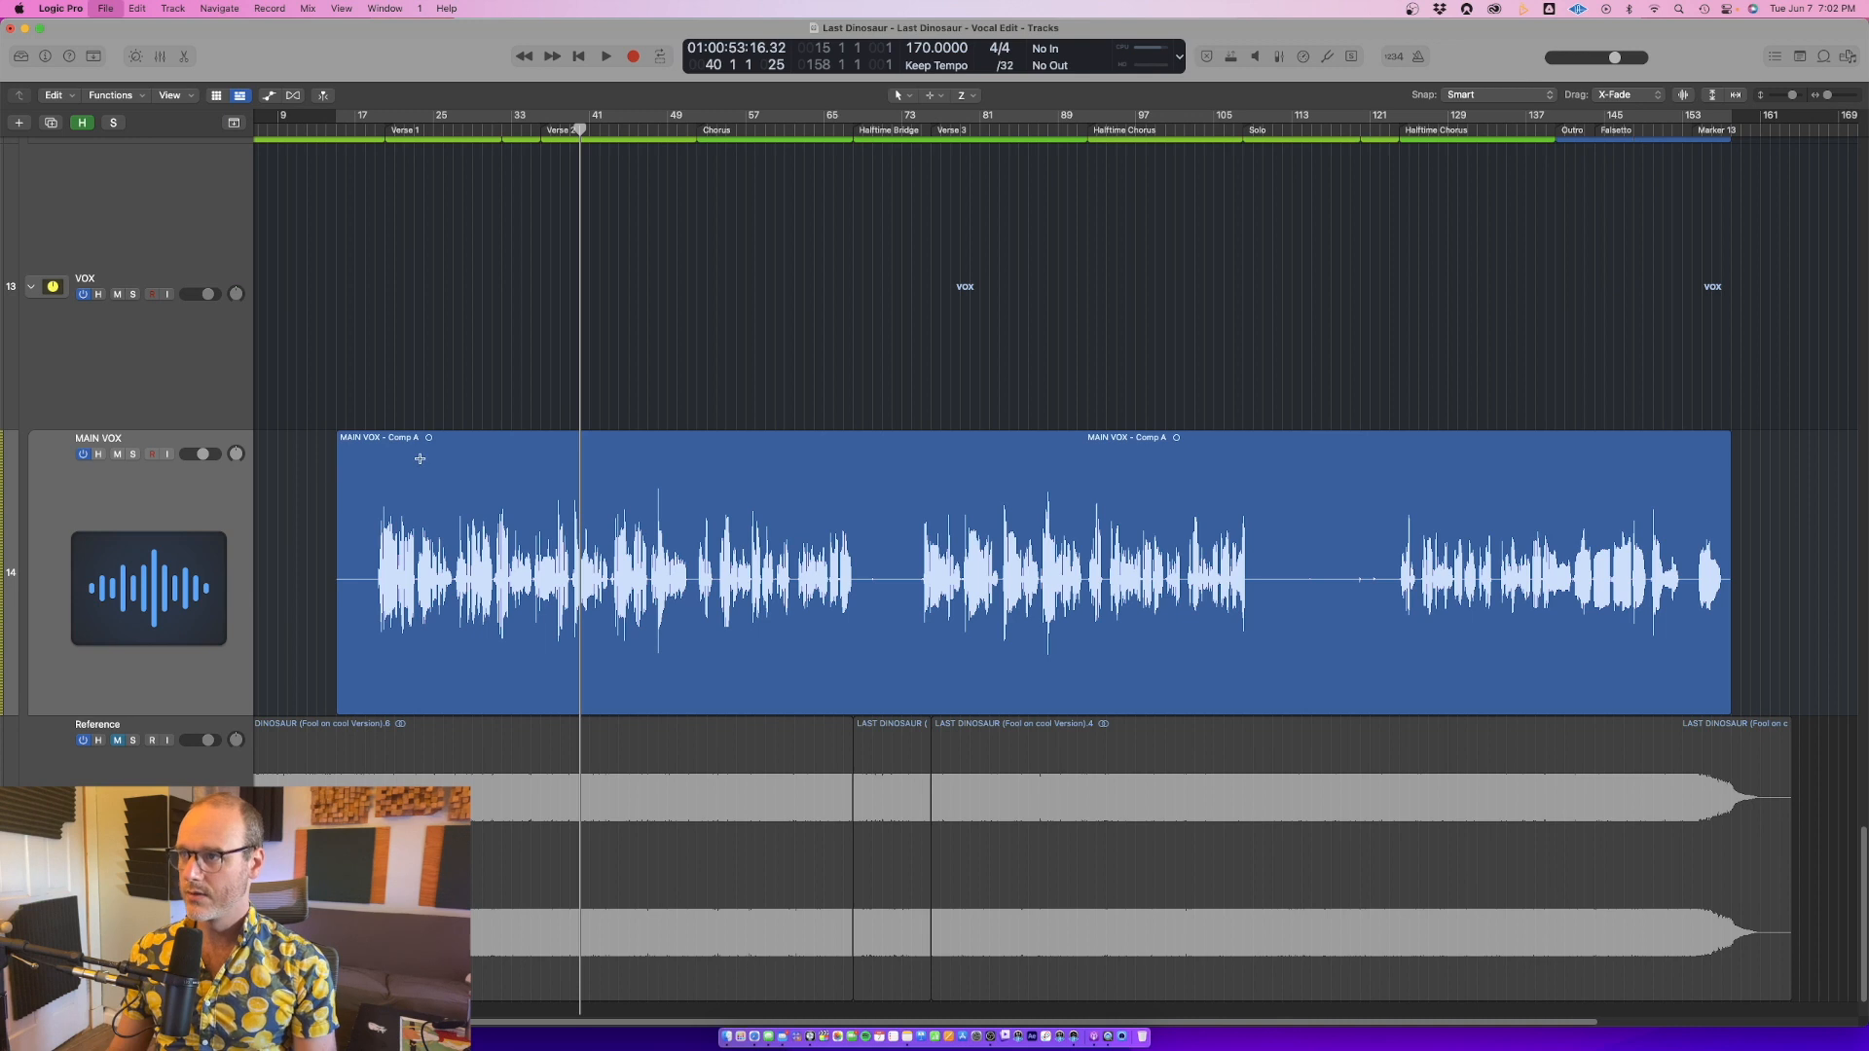
click(1486, 476)
click(1827, 498)
click(1326, 487)
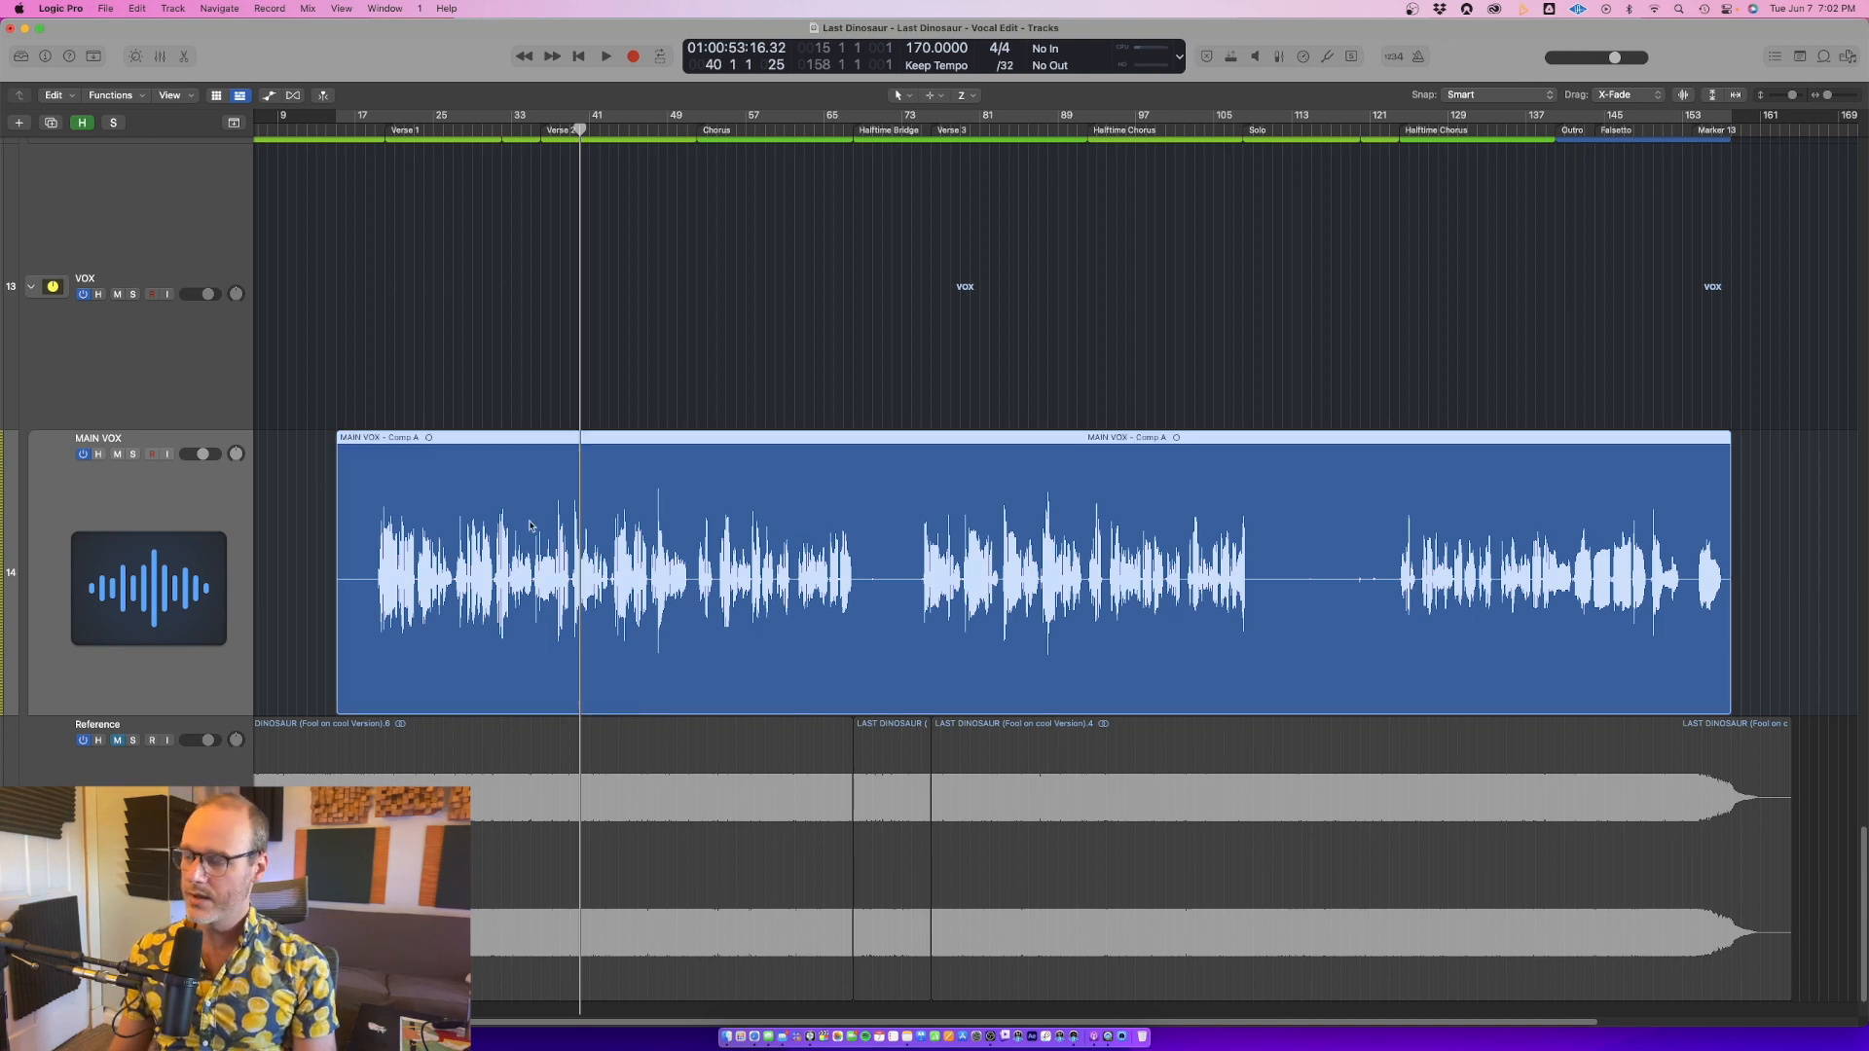
Place the playhead at bar 17 and open the MetaTune plug-in from the MAIN VOX channel in the mixer
click(402, 130)
key(x)
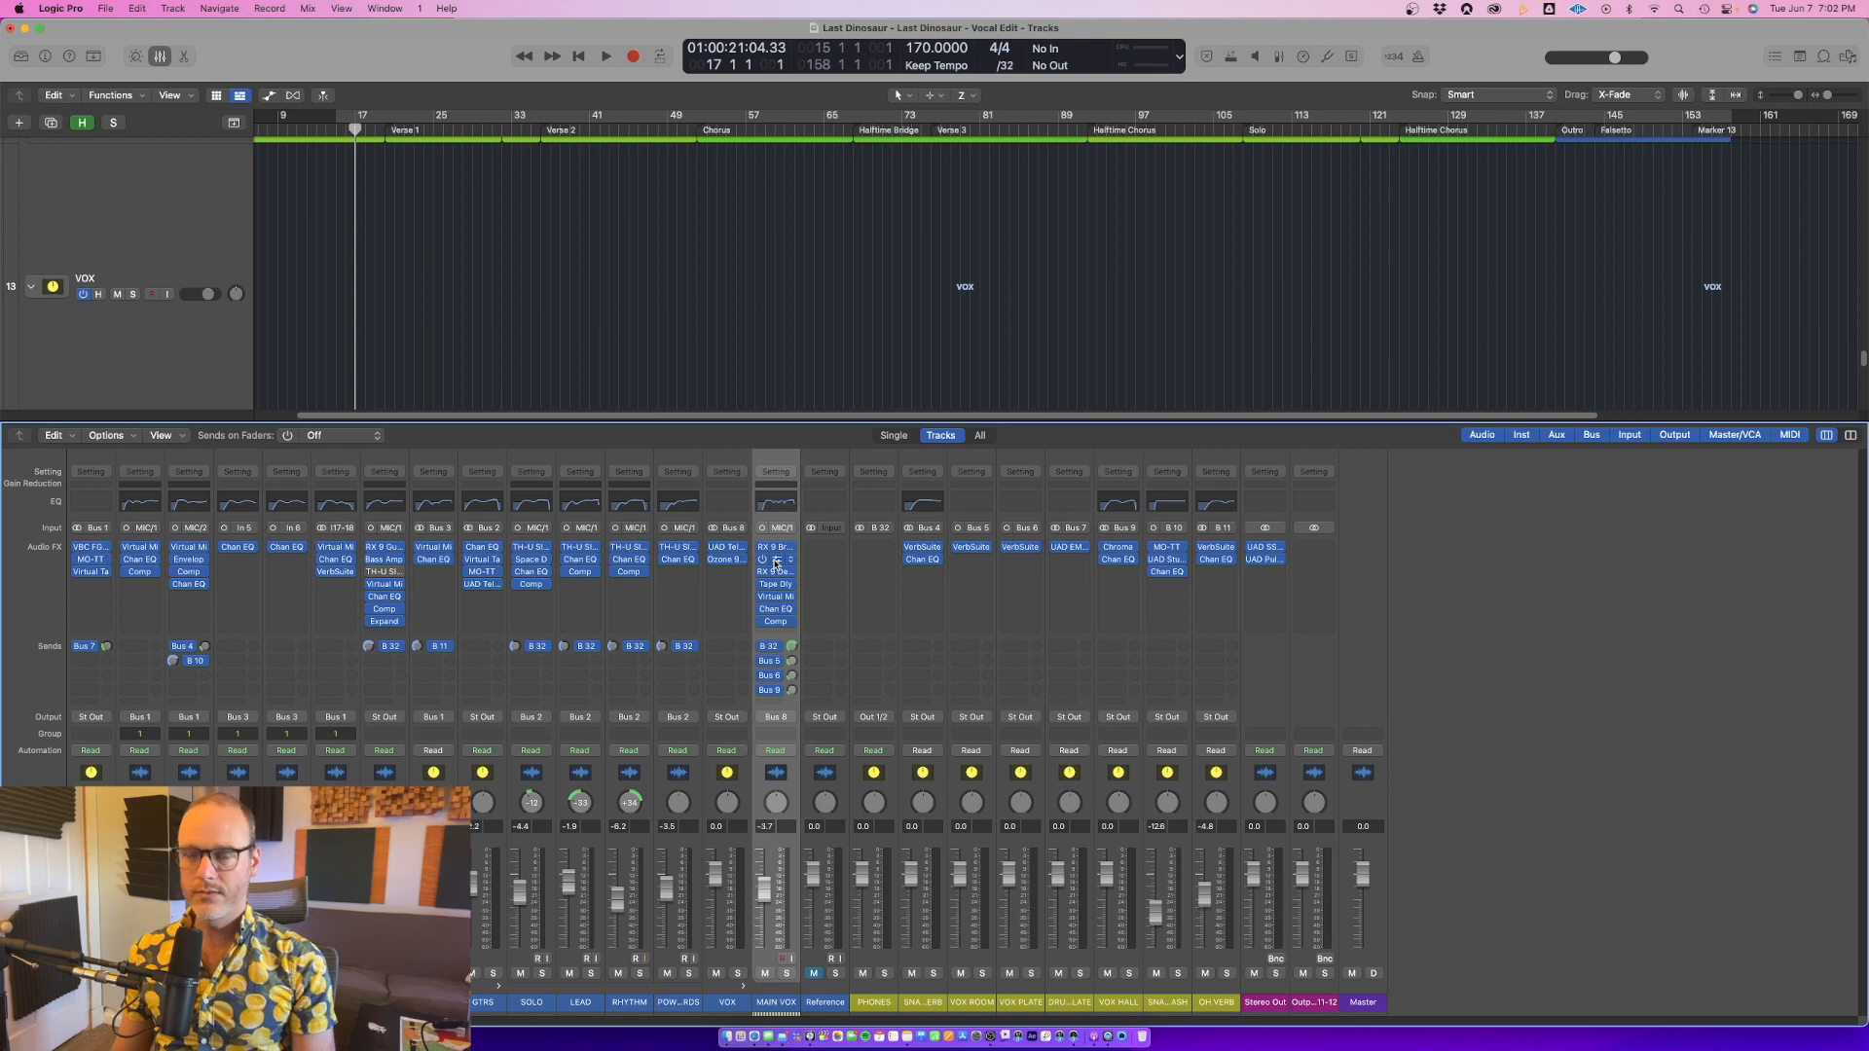
click(775, 562)
drag(959, 220, 1310, 304)
scroll(681, 233, up, 2)
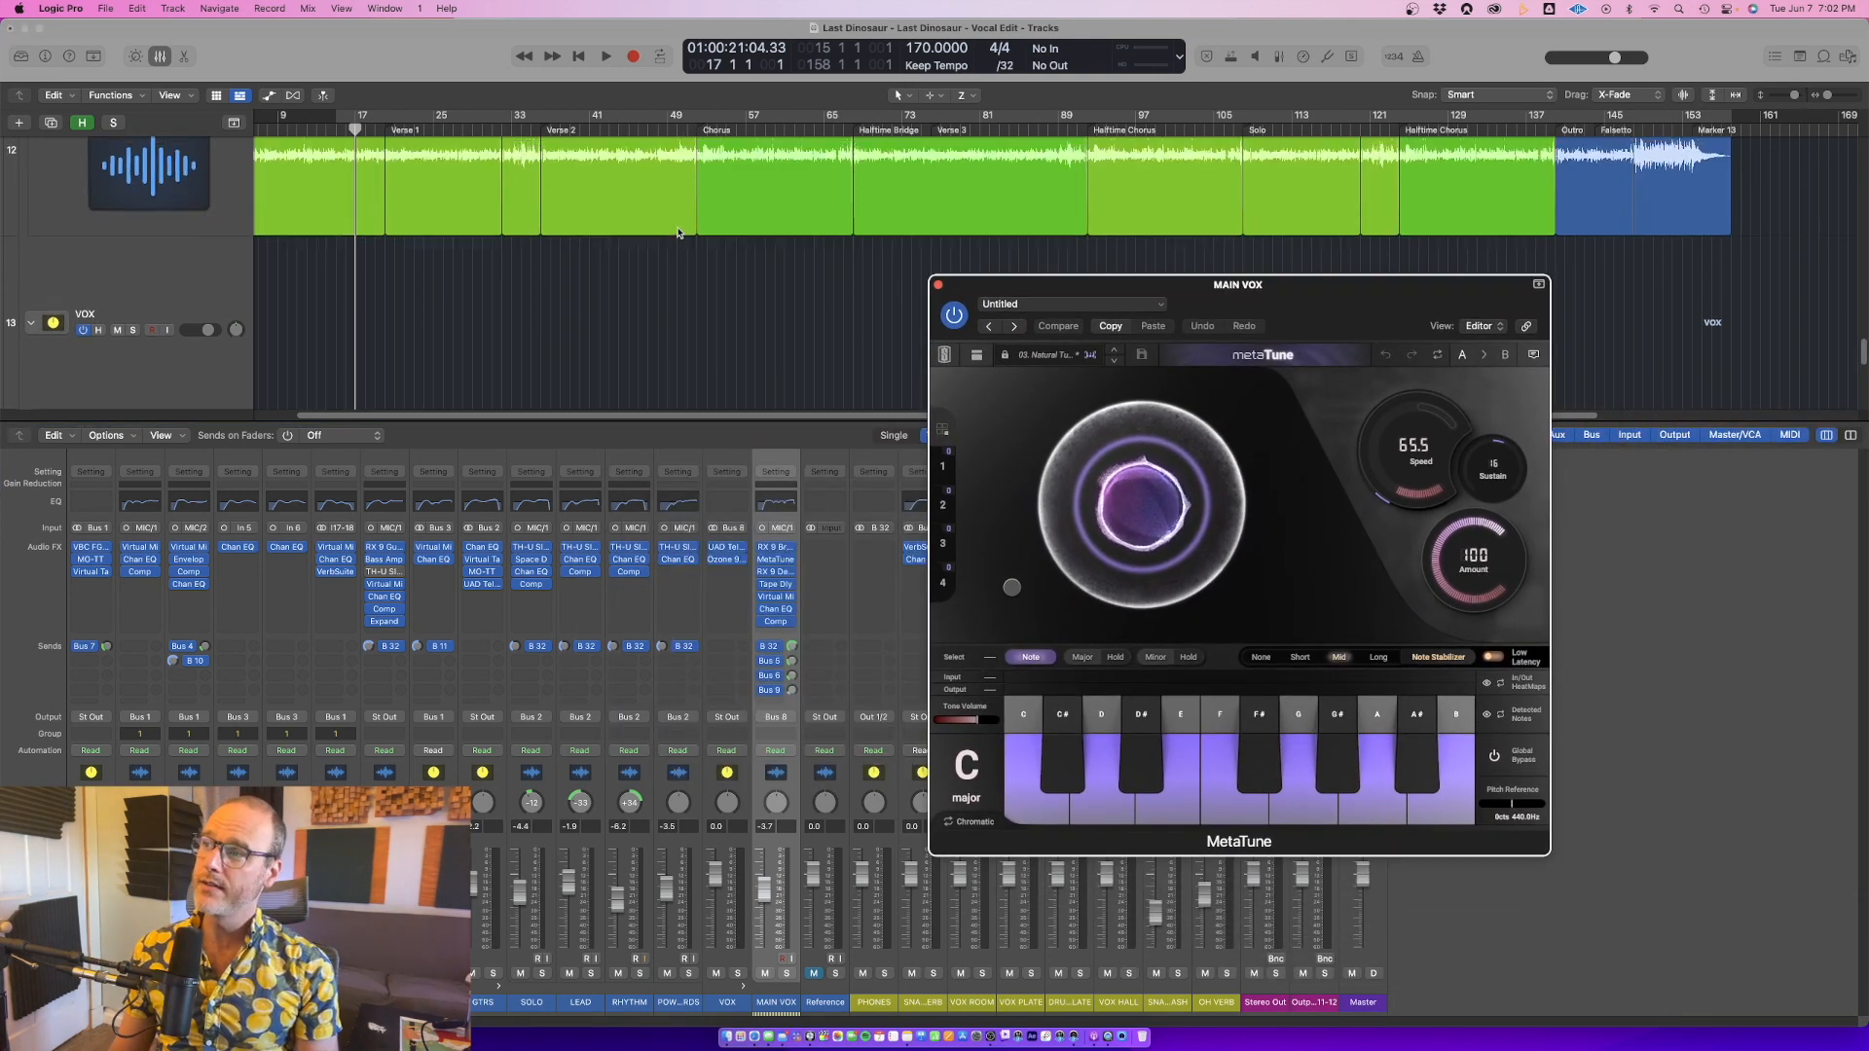
Fit the tracks from ROOM to Reference into the arrangement above the mixer and move the MetaTune window clear of them
click(422, 266)
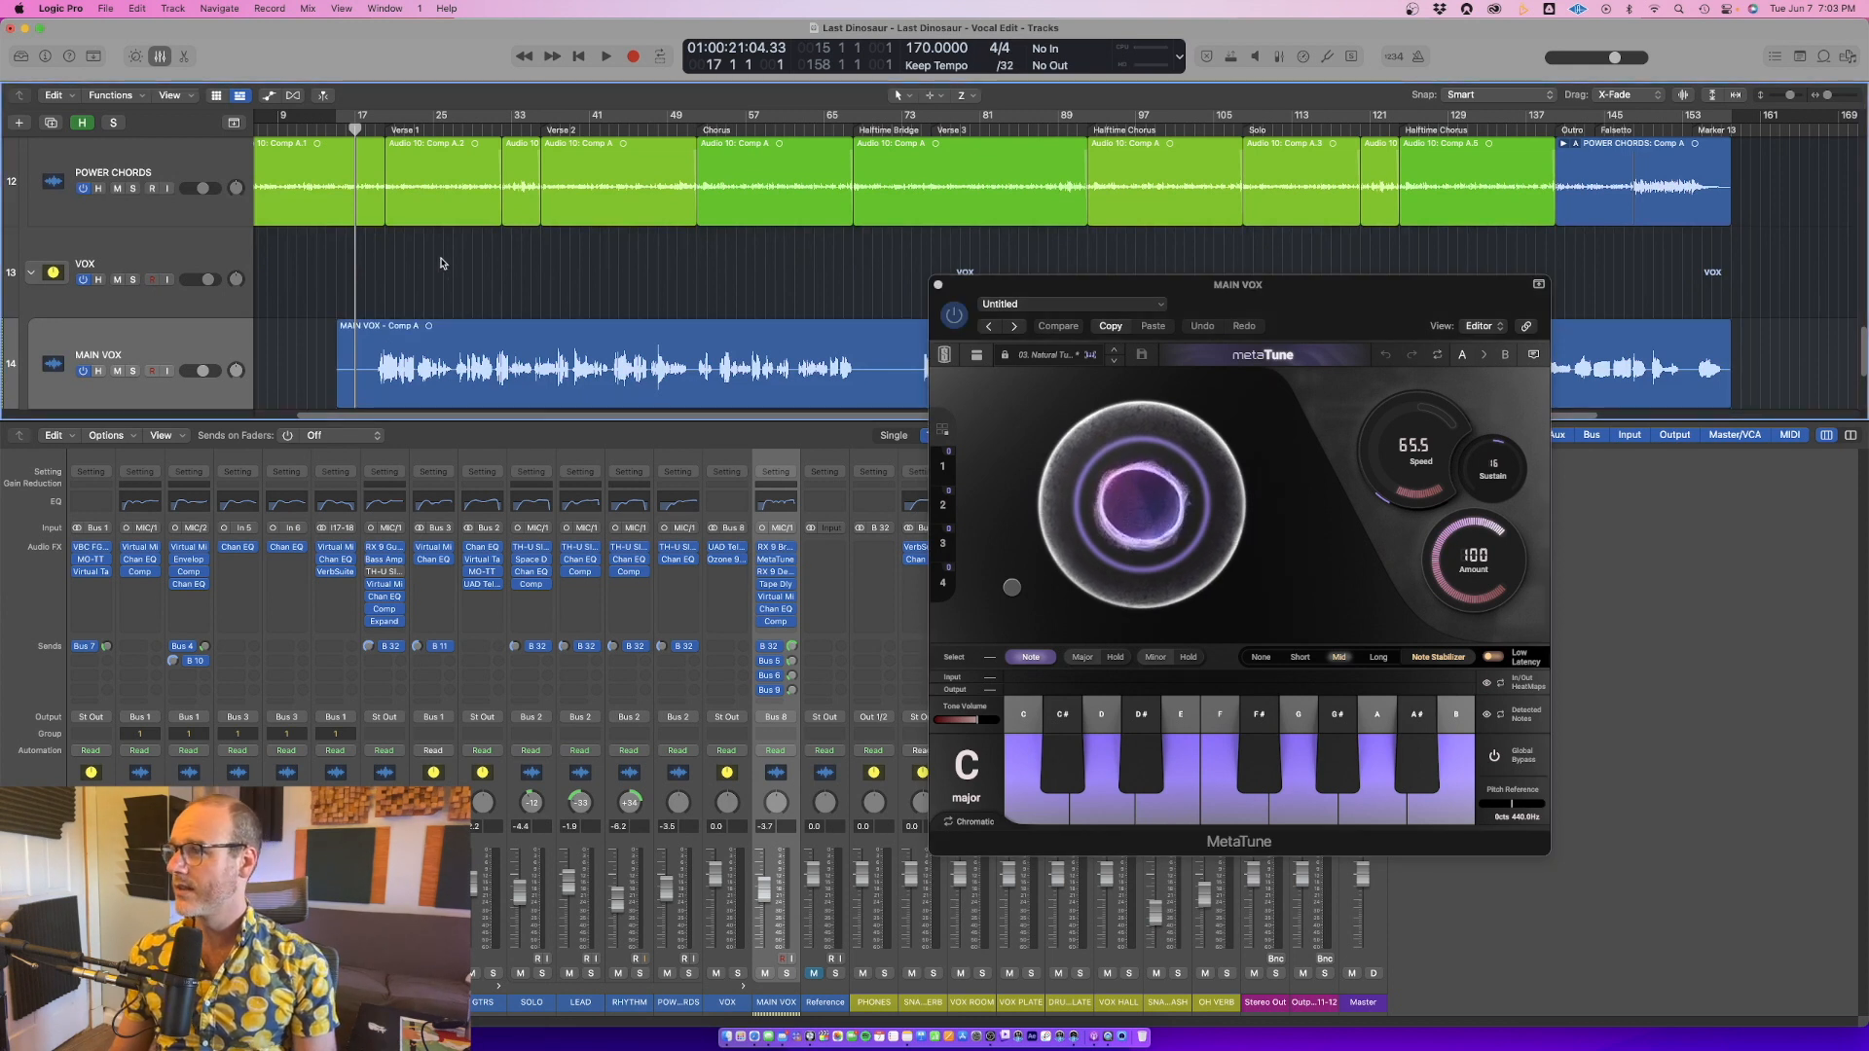
scroll(441, 263, down, 2)
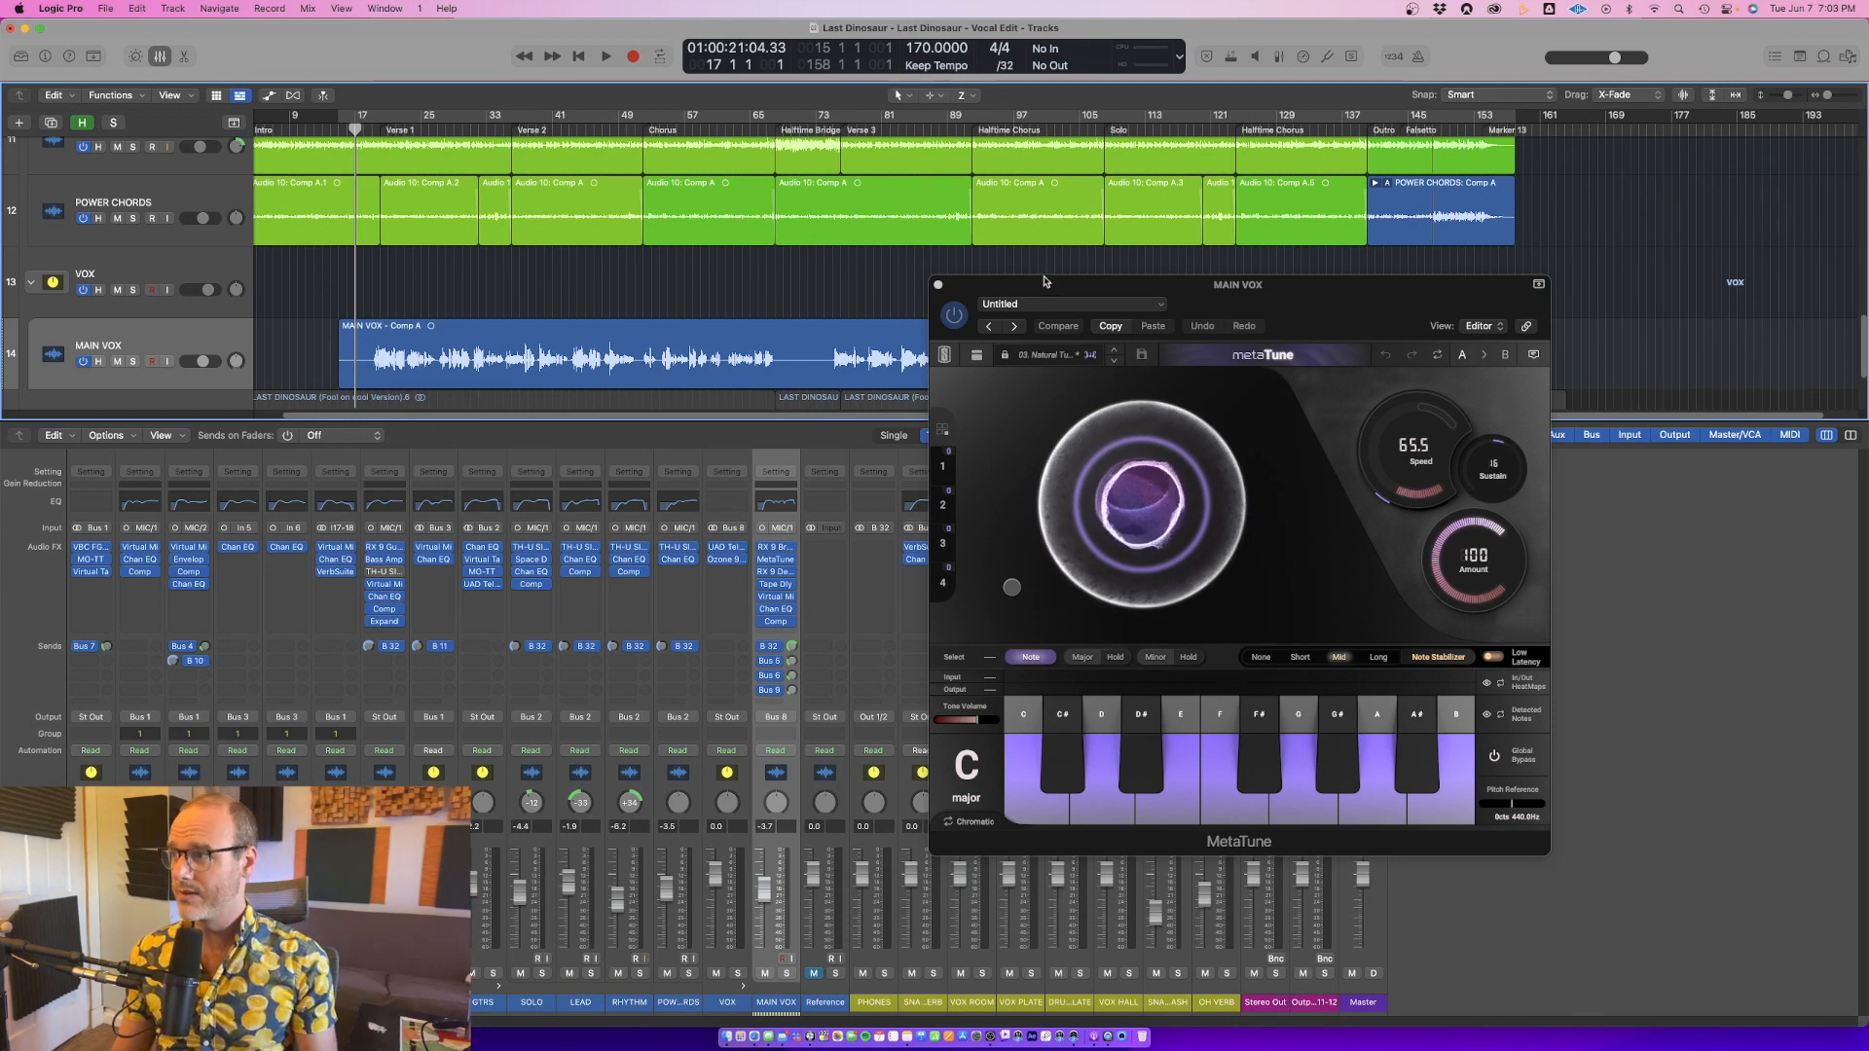
drag(1046, 284, 1061, 319)
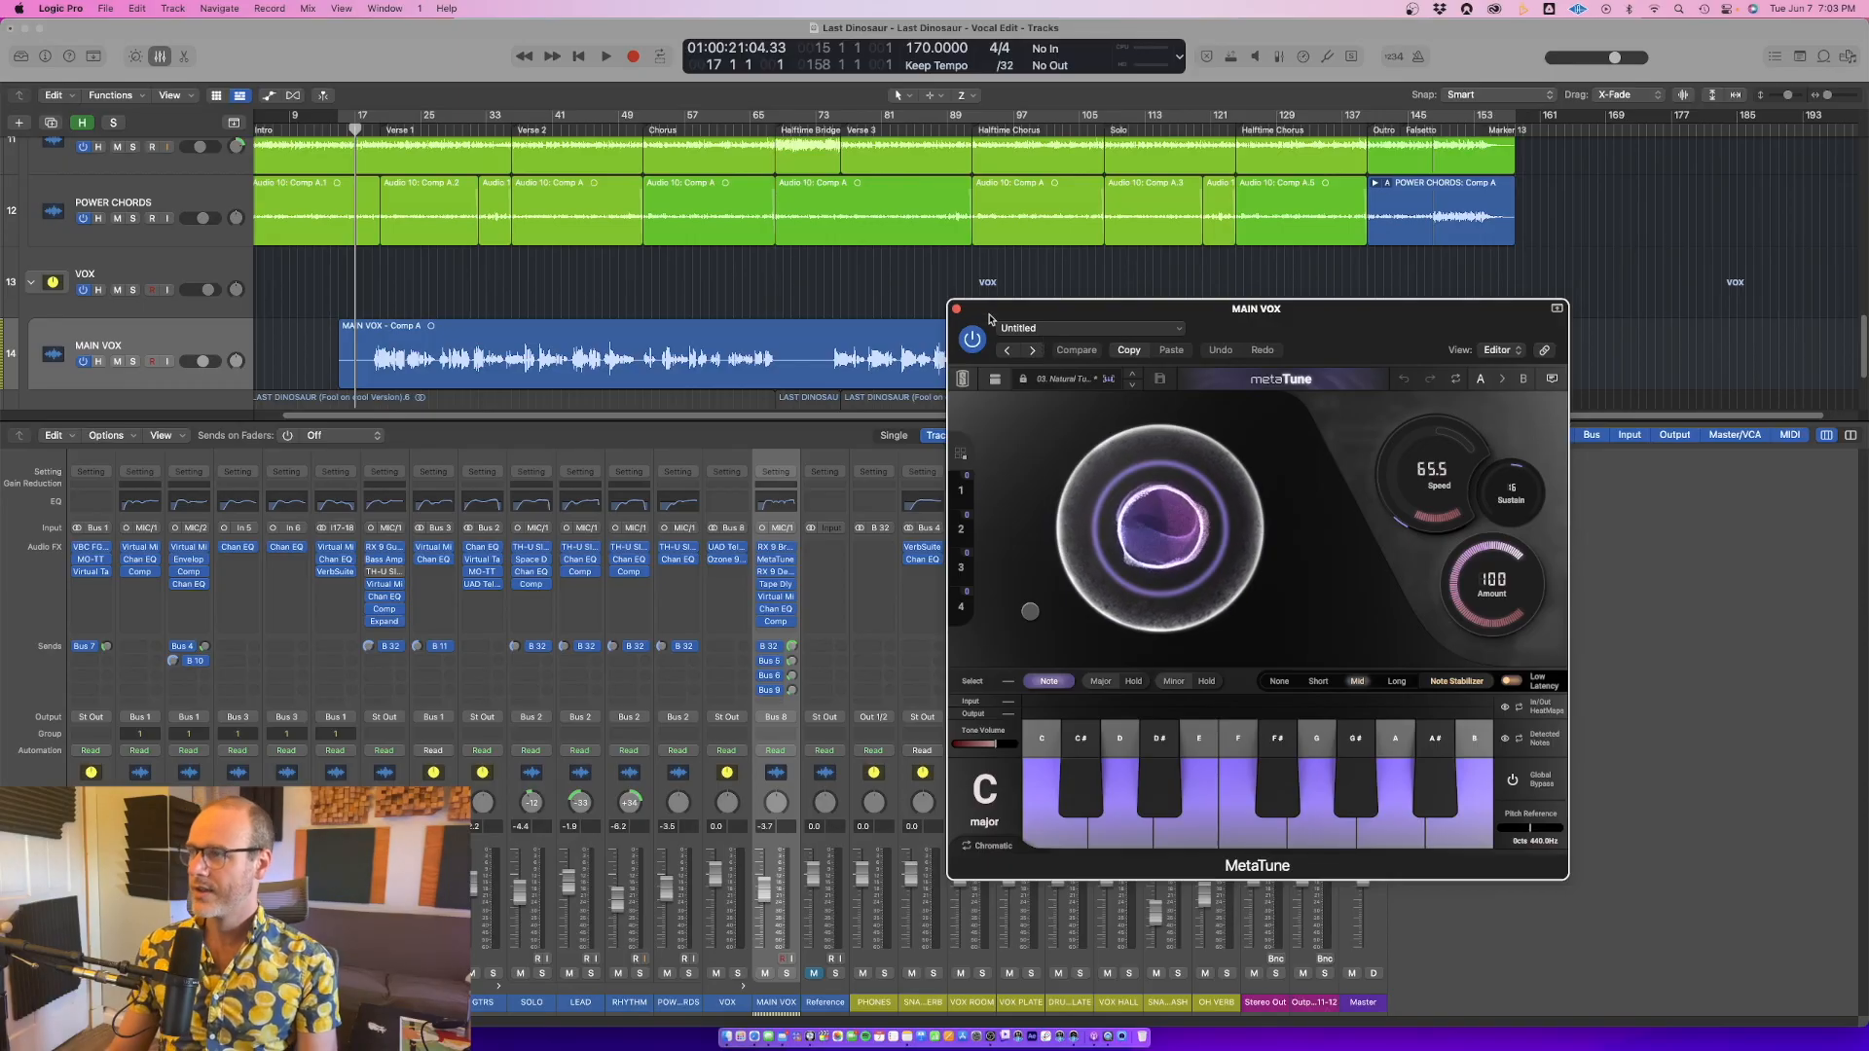
click(424, 273)
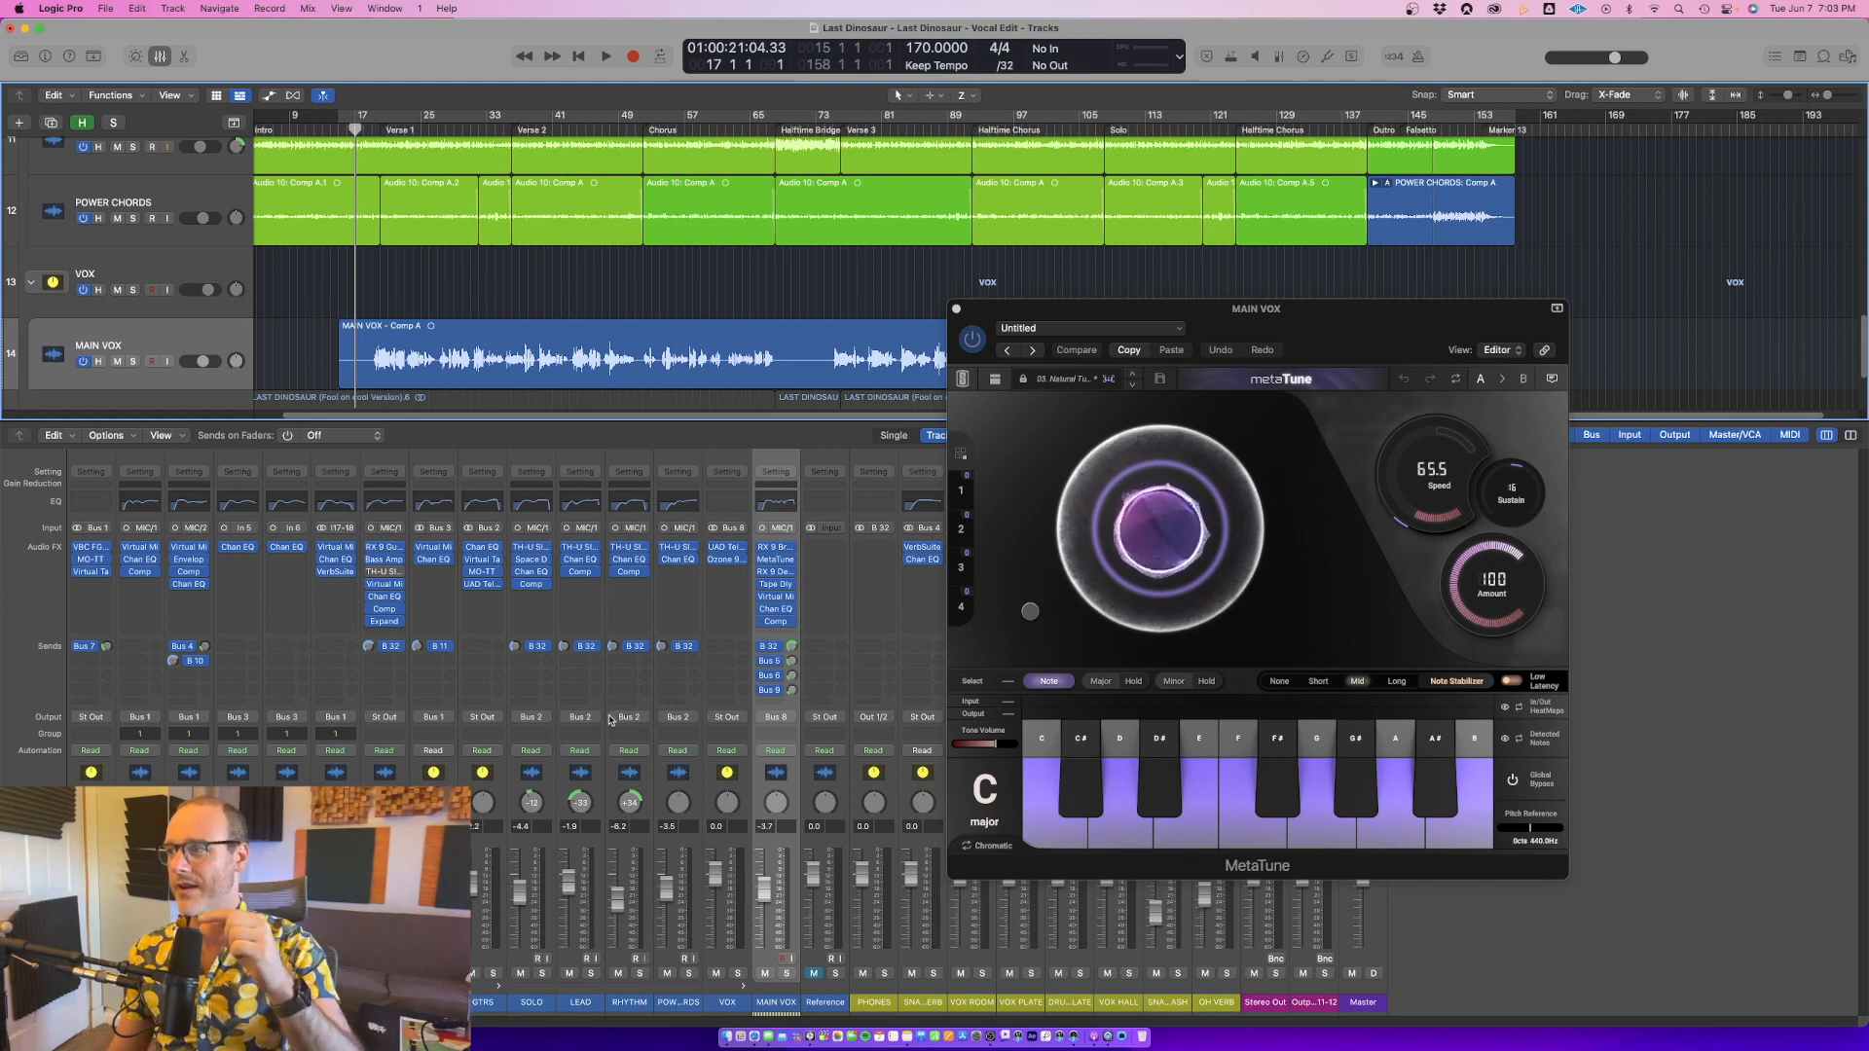
scroll(385, 275, down, 3)
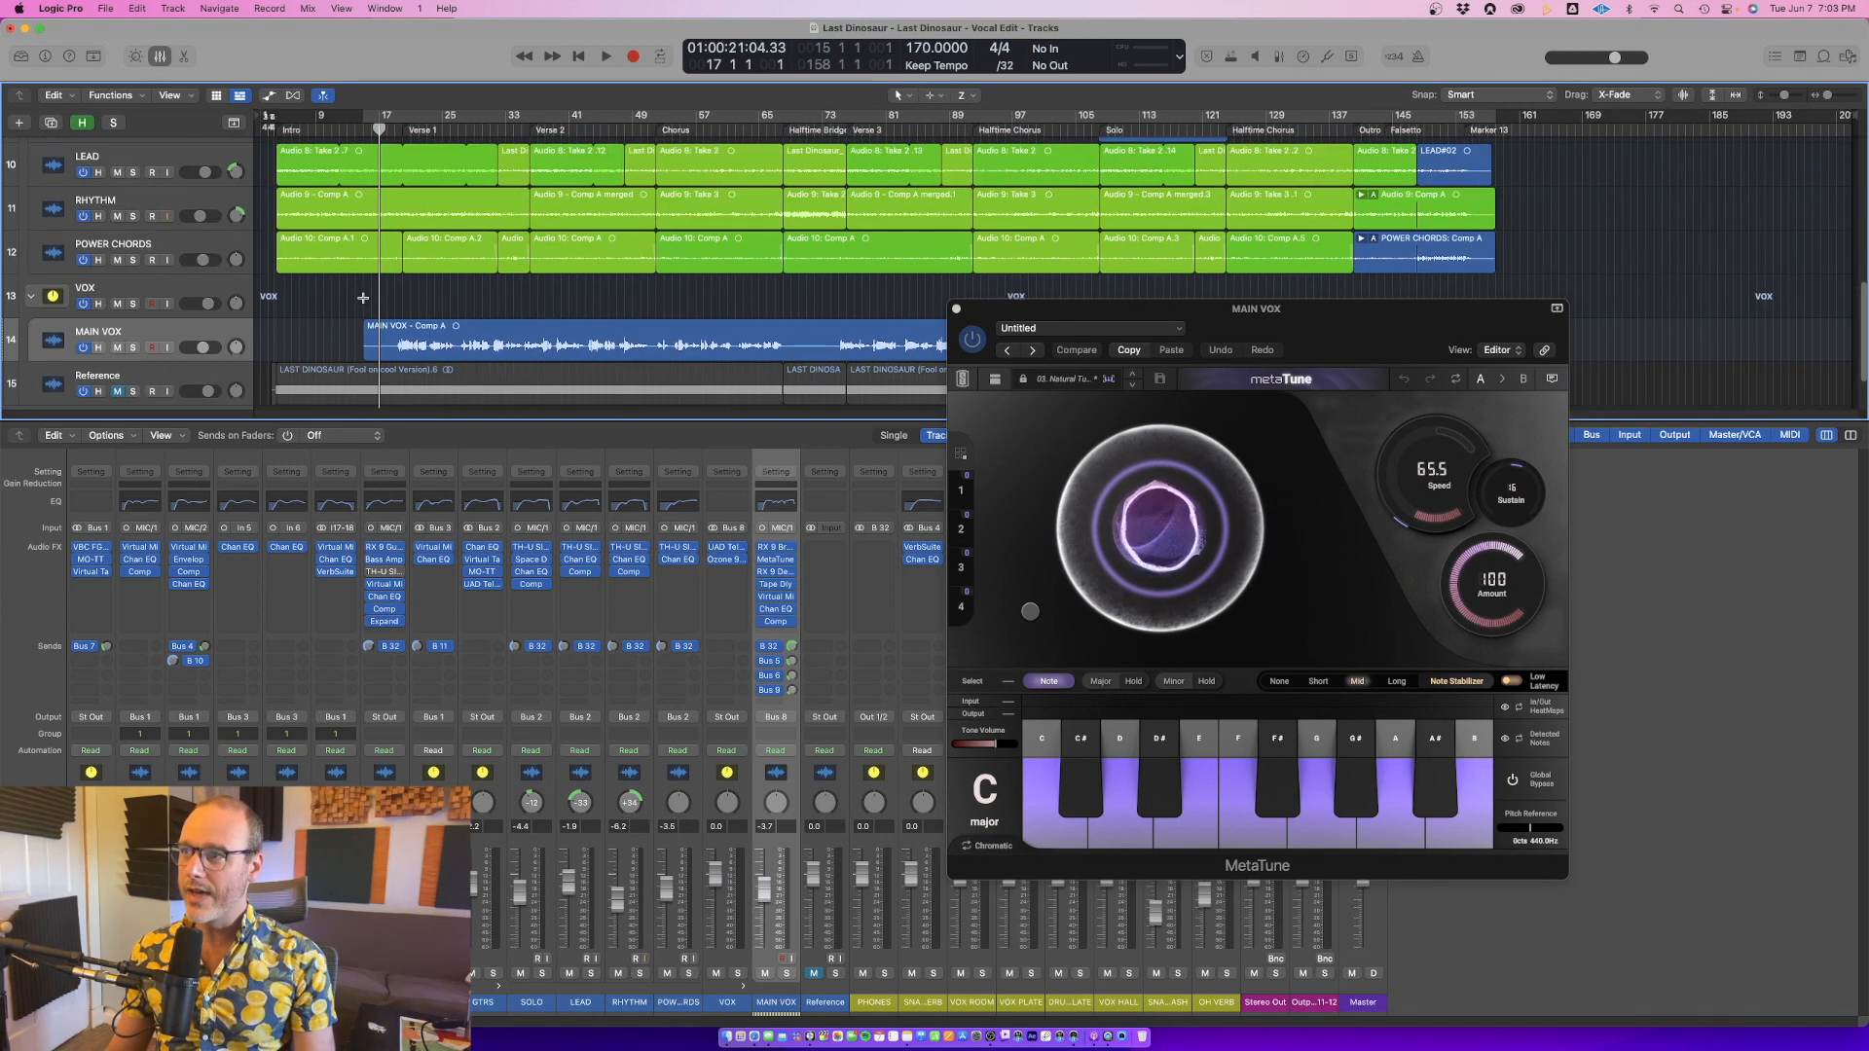
scroll(365, 299, up, 5)
drag(978, 313, 1131, 420)
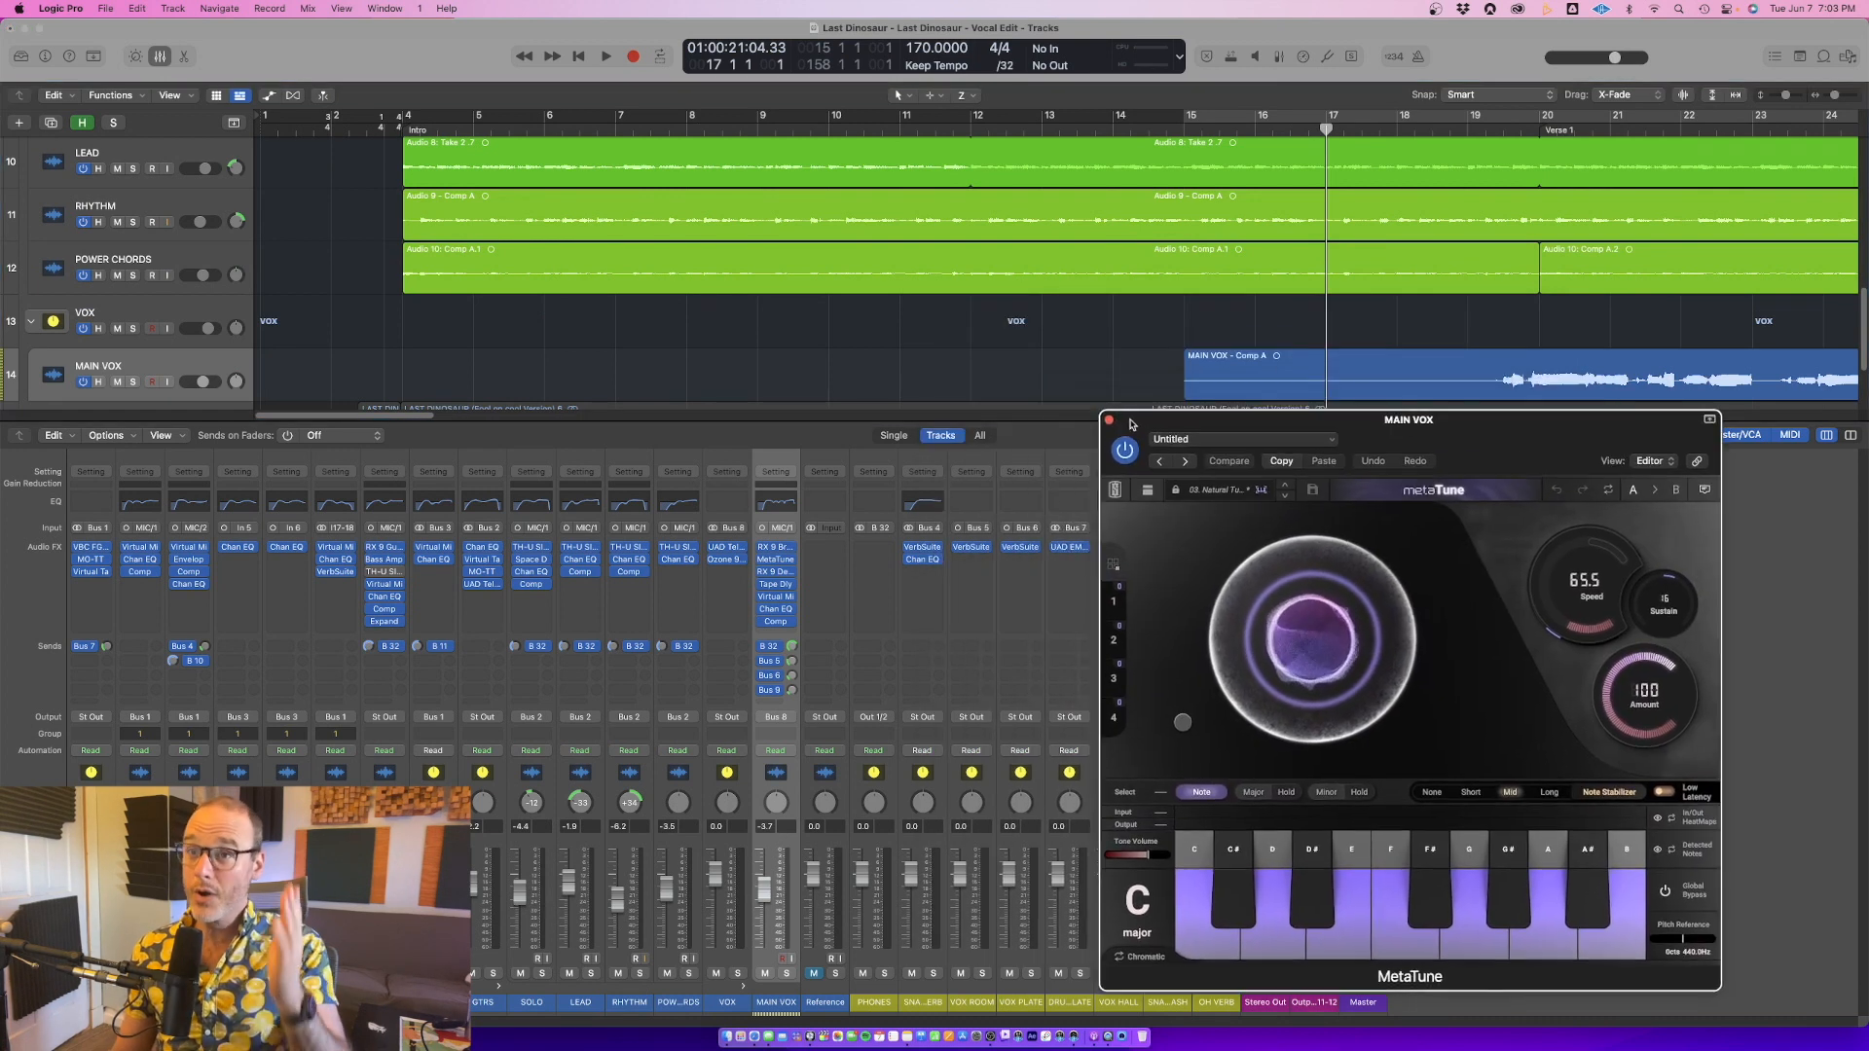
click(860, 312)
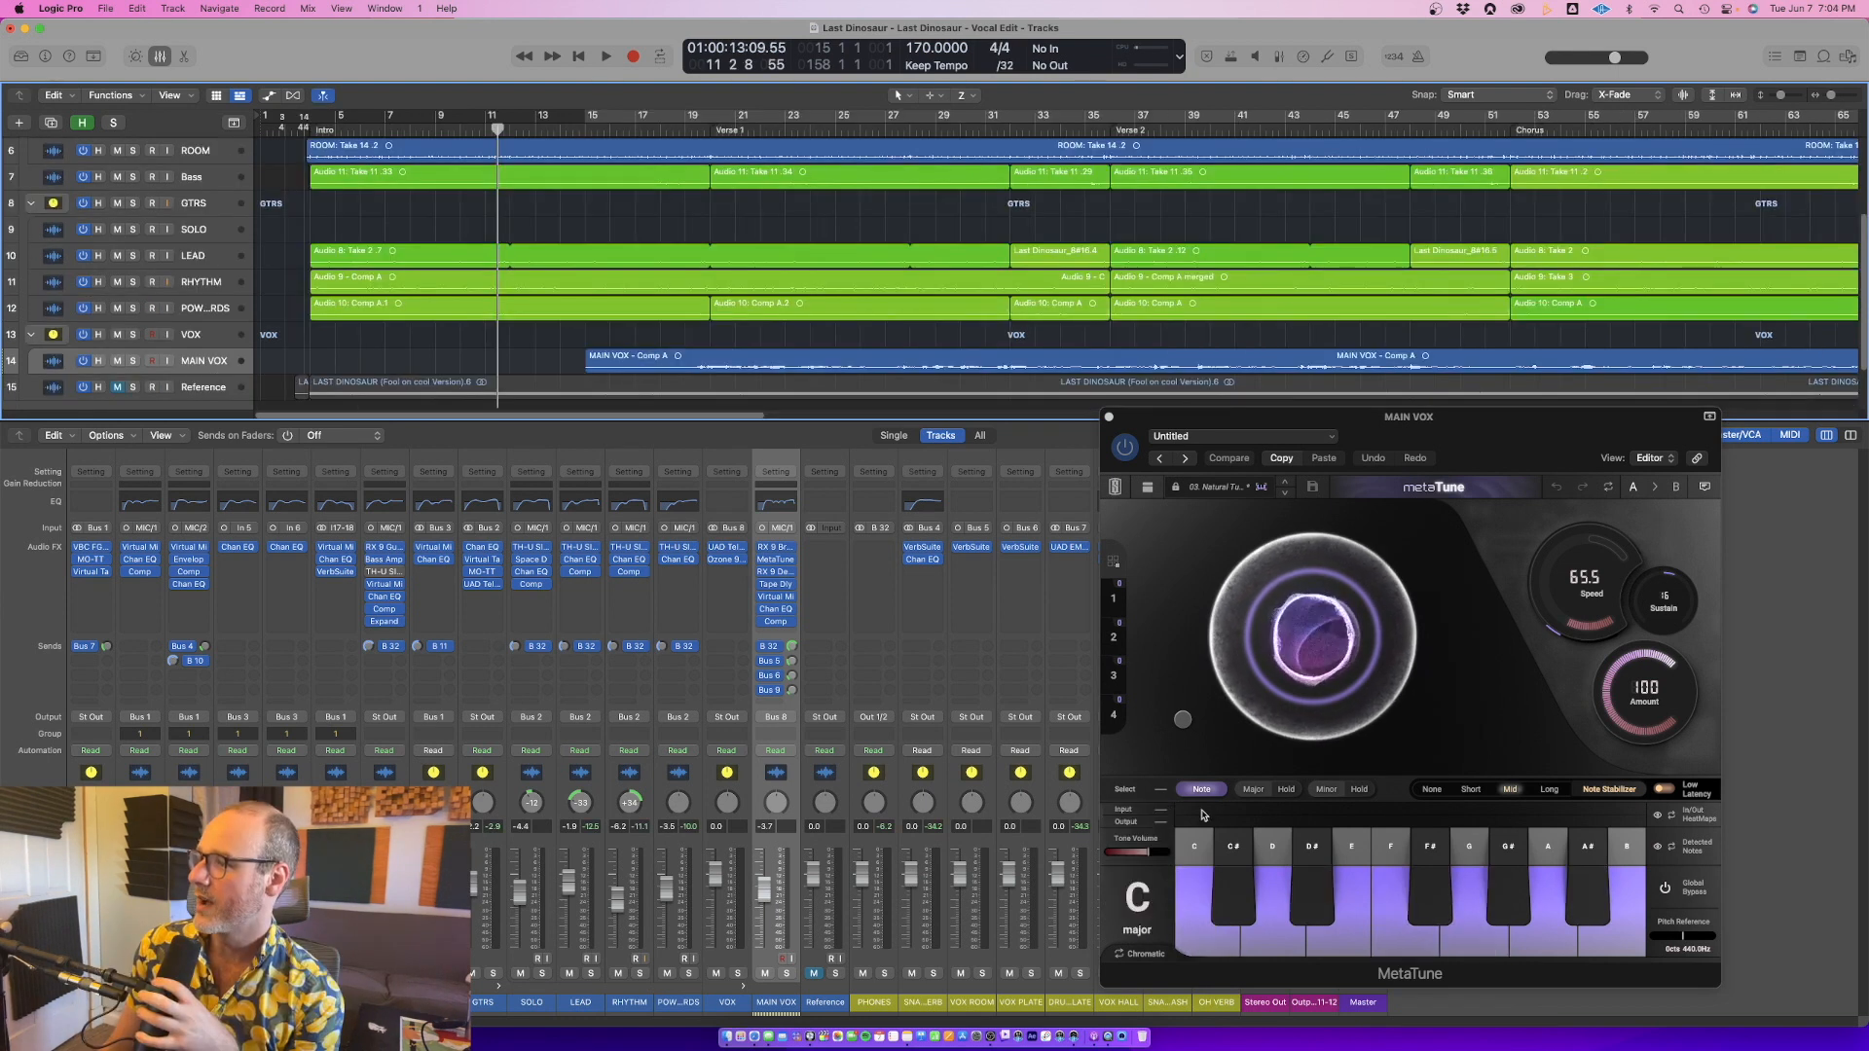
Try an extreme MetaTune correction on MAIN VOX with the Speed at -3.0 ms and the Sustain at -25%
click(1135, 898)
click(1115, 825)
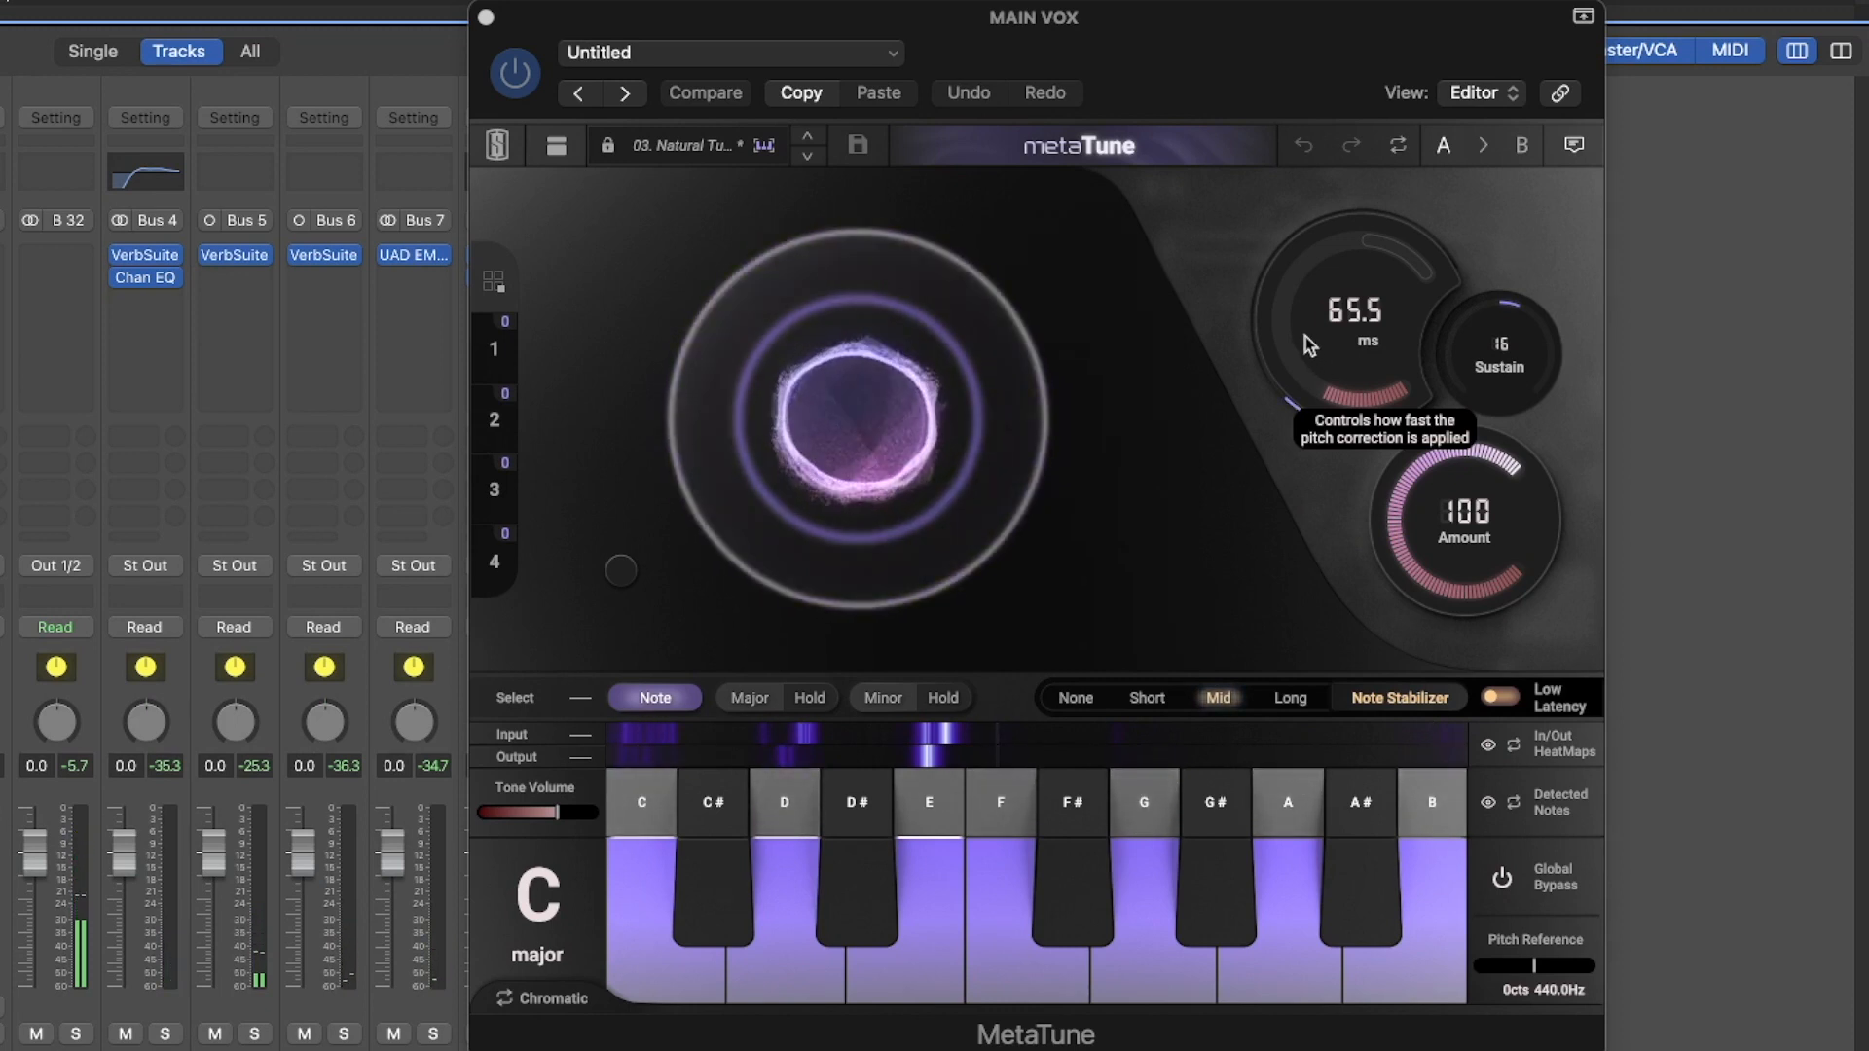
mouse_move(1038, 650)
click(1384, 995)
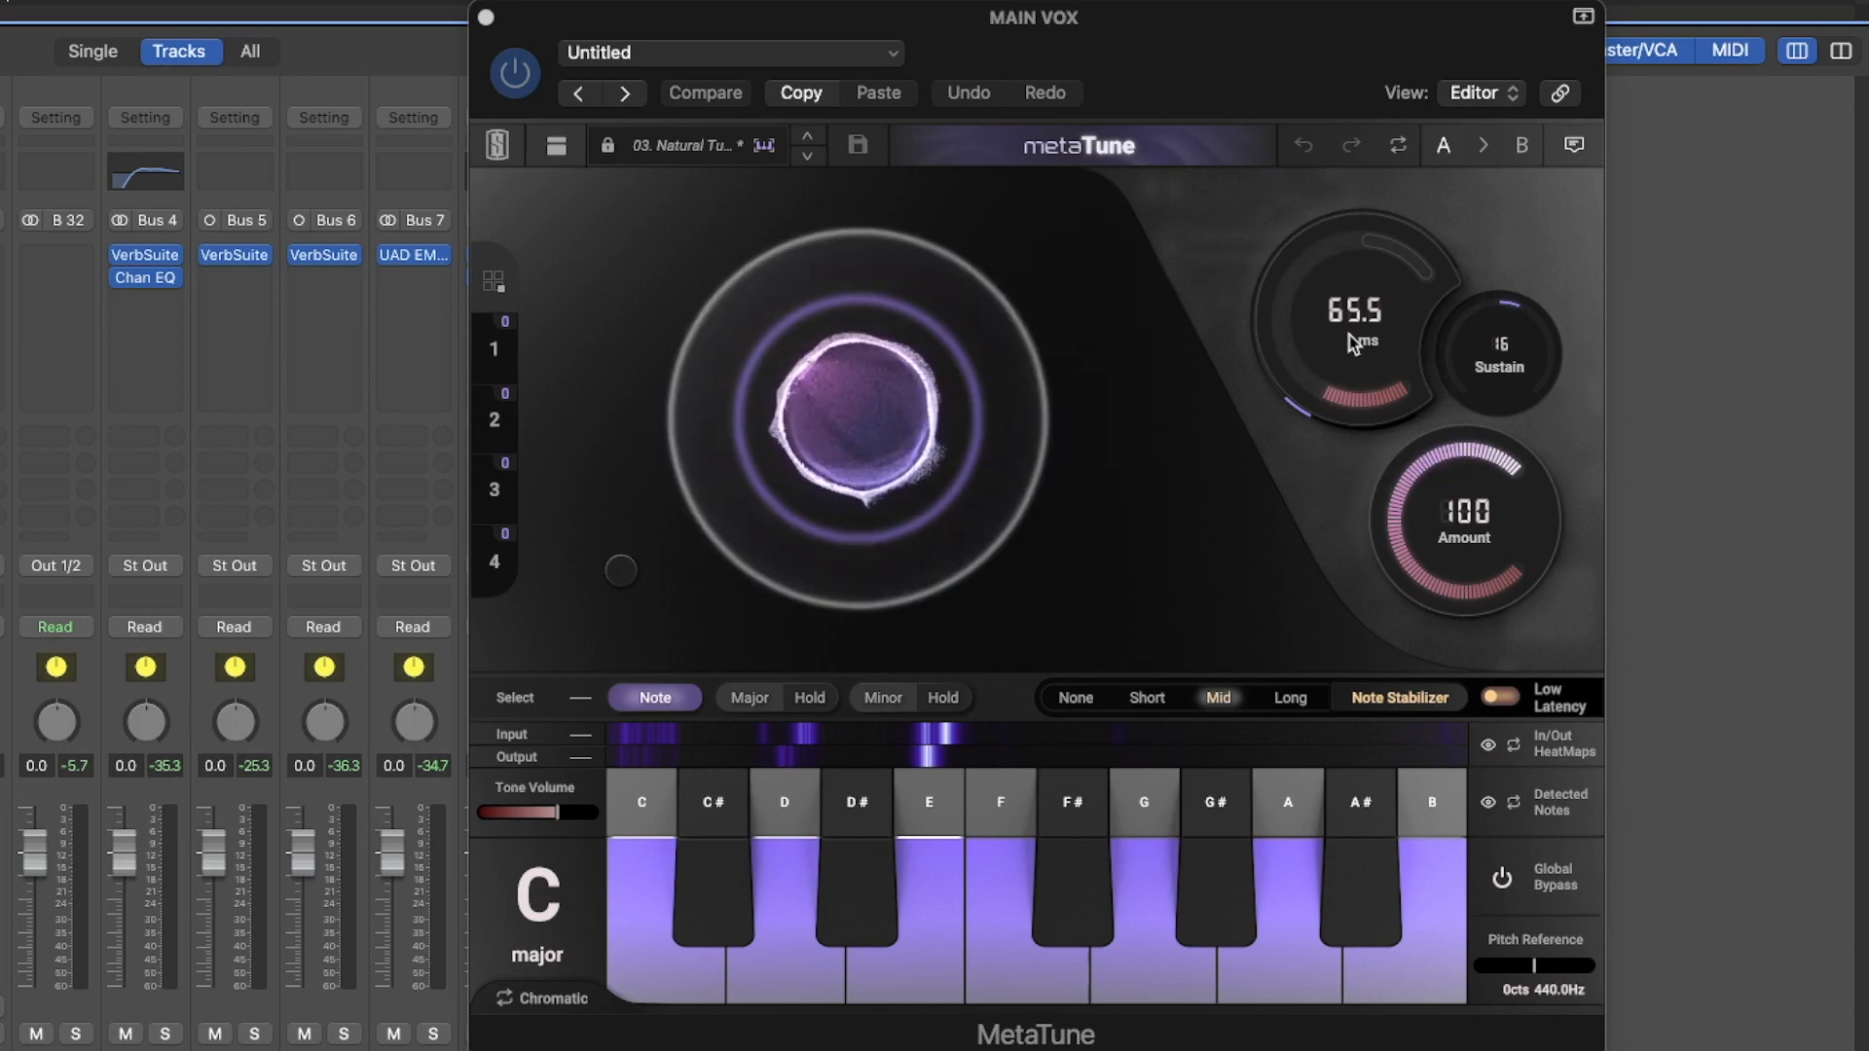
drag(1349, 336, 1349, 457)
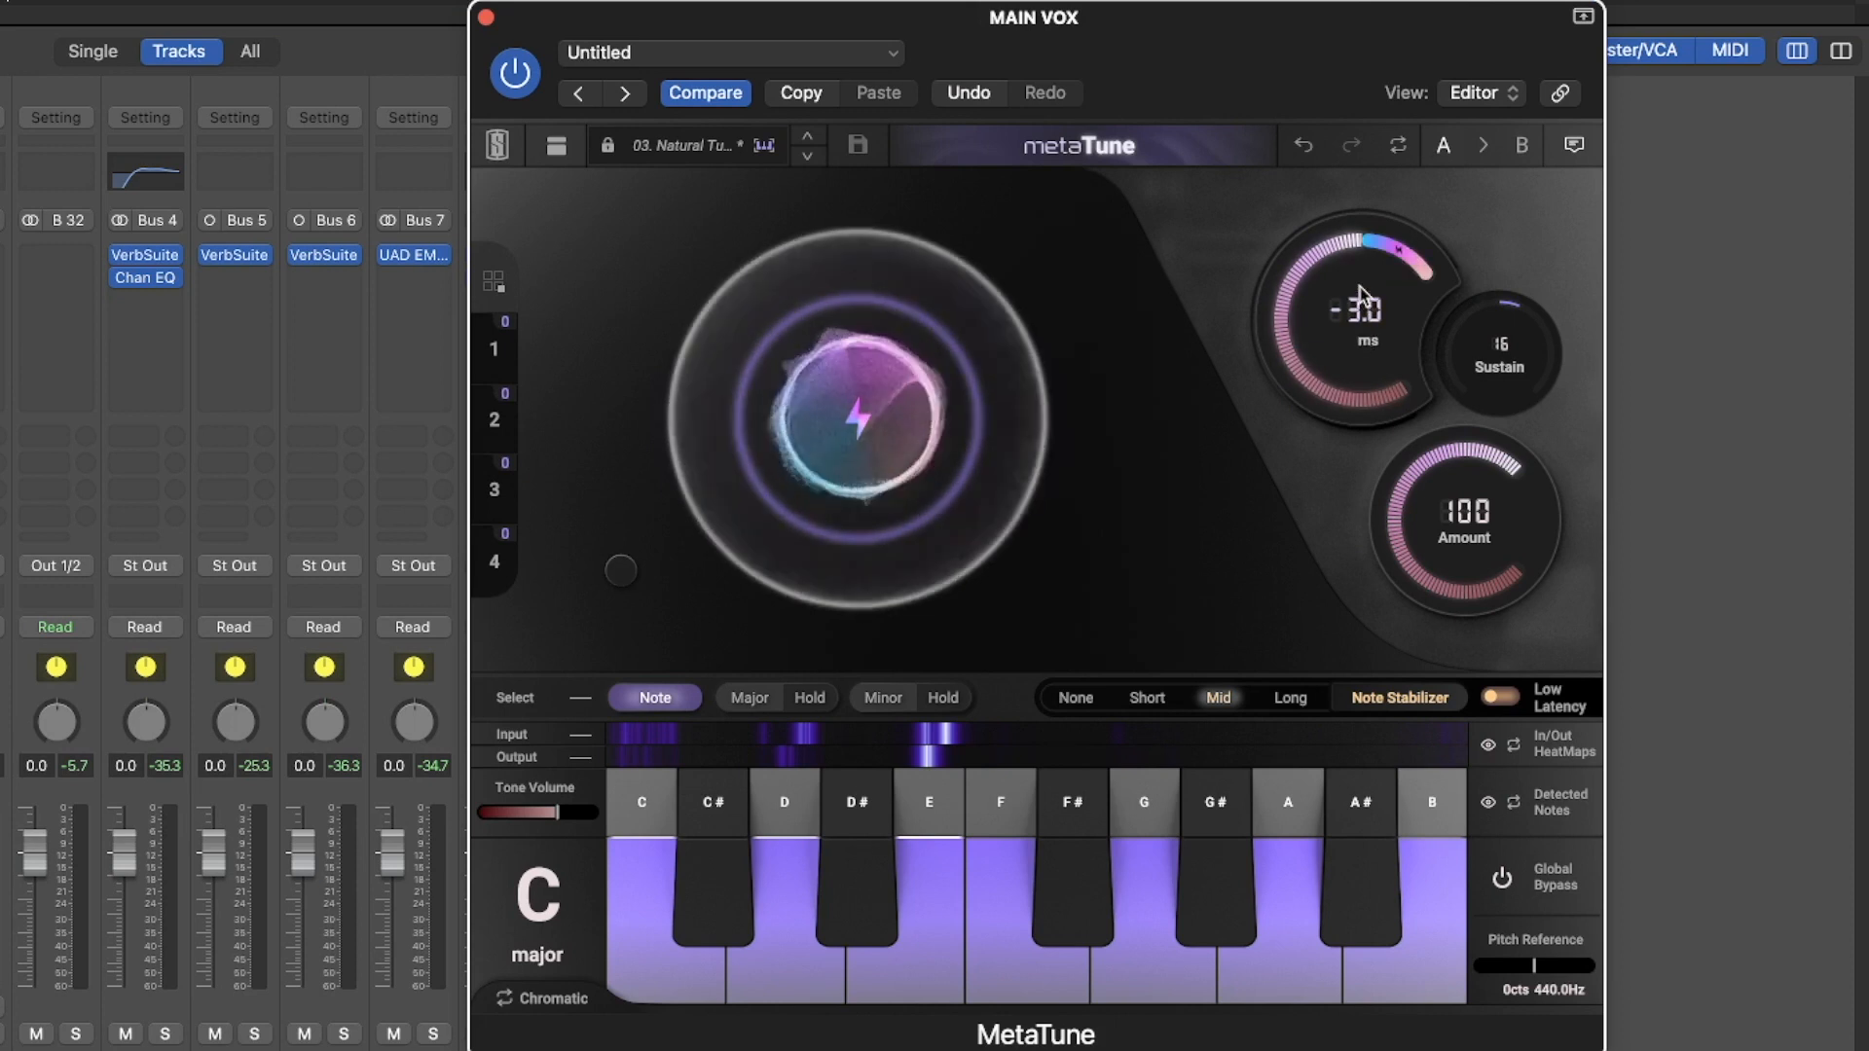
mouse_move(864, 441)
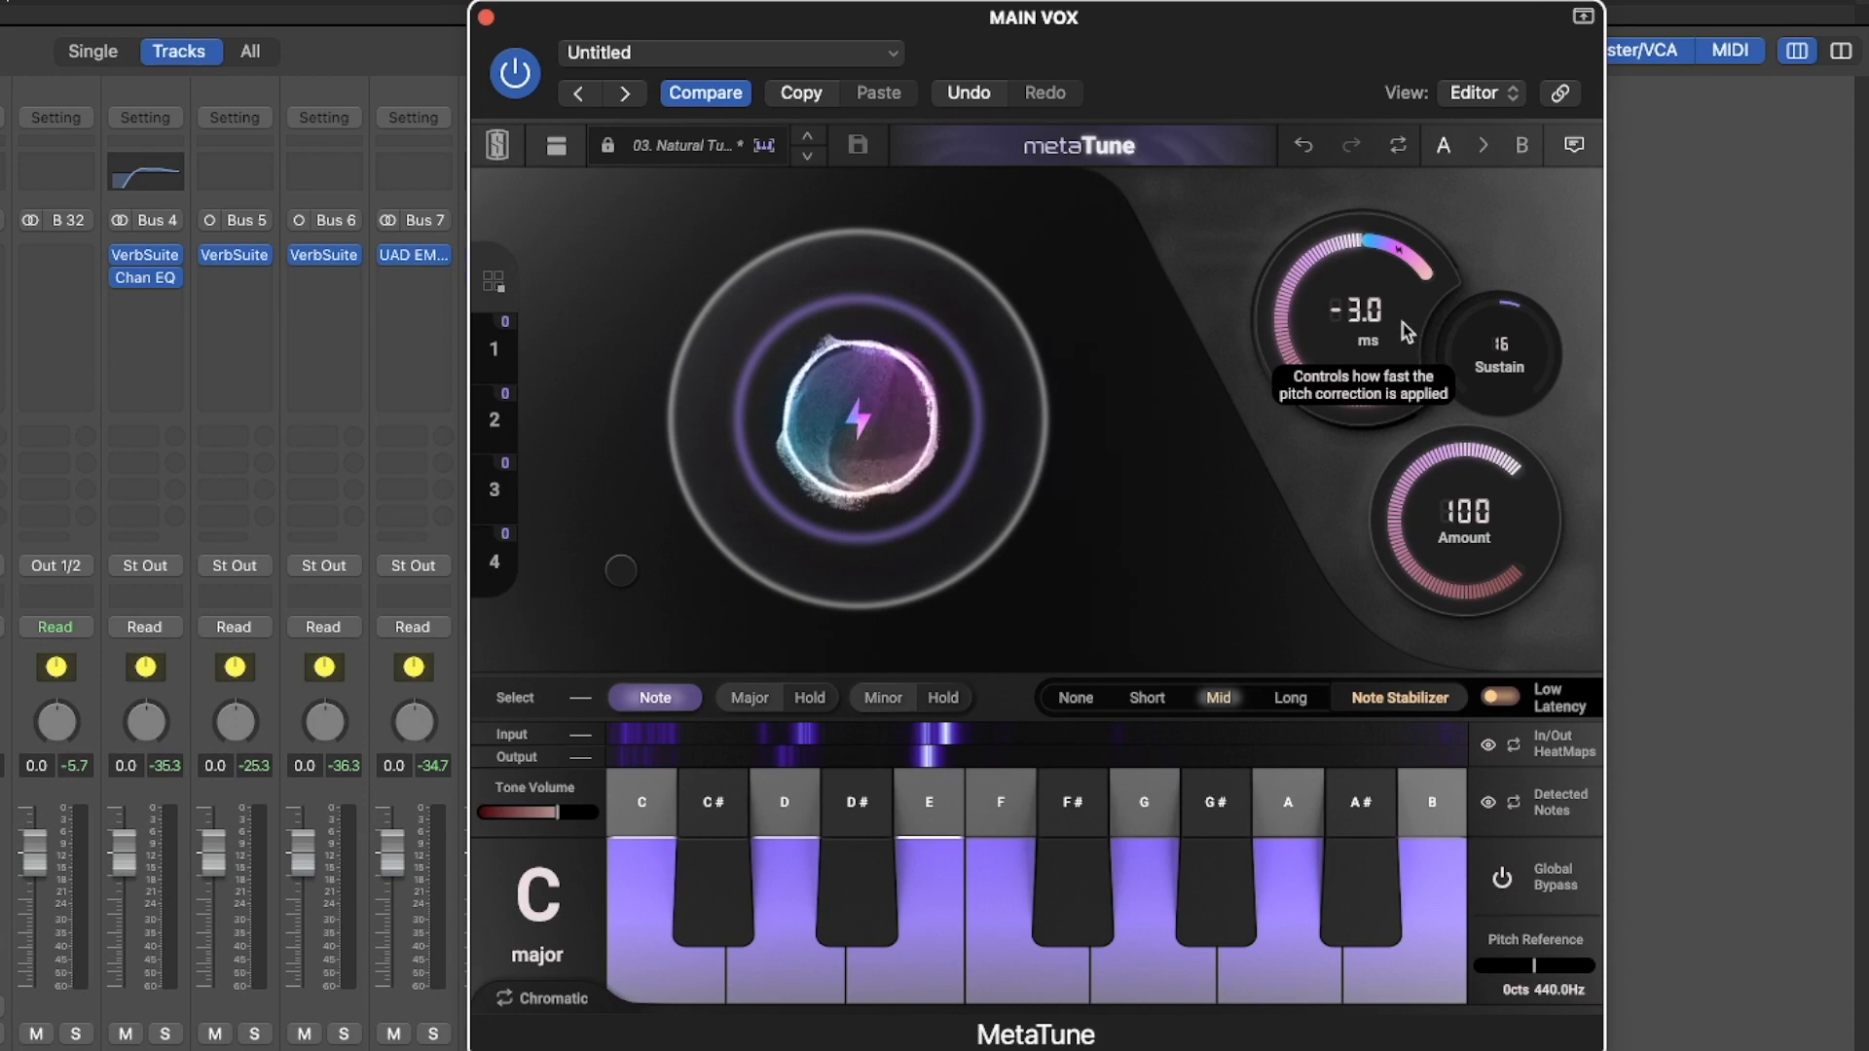
drag(1501, 375, 1504, 356)
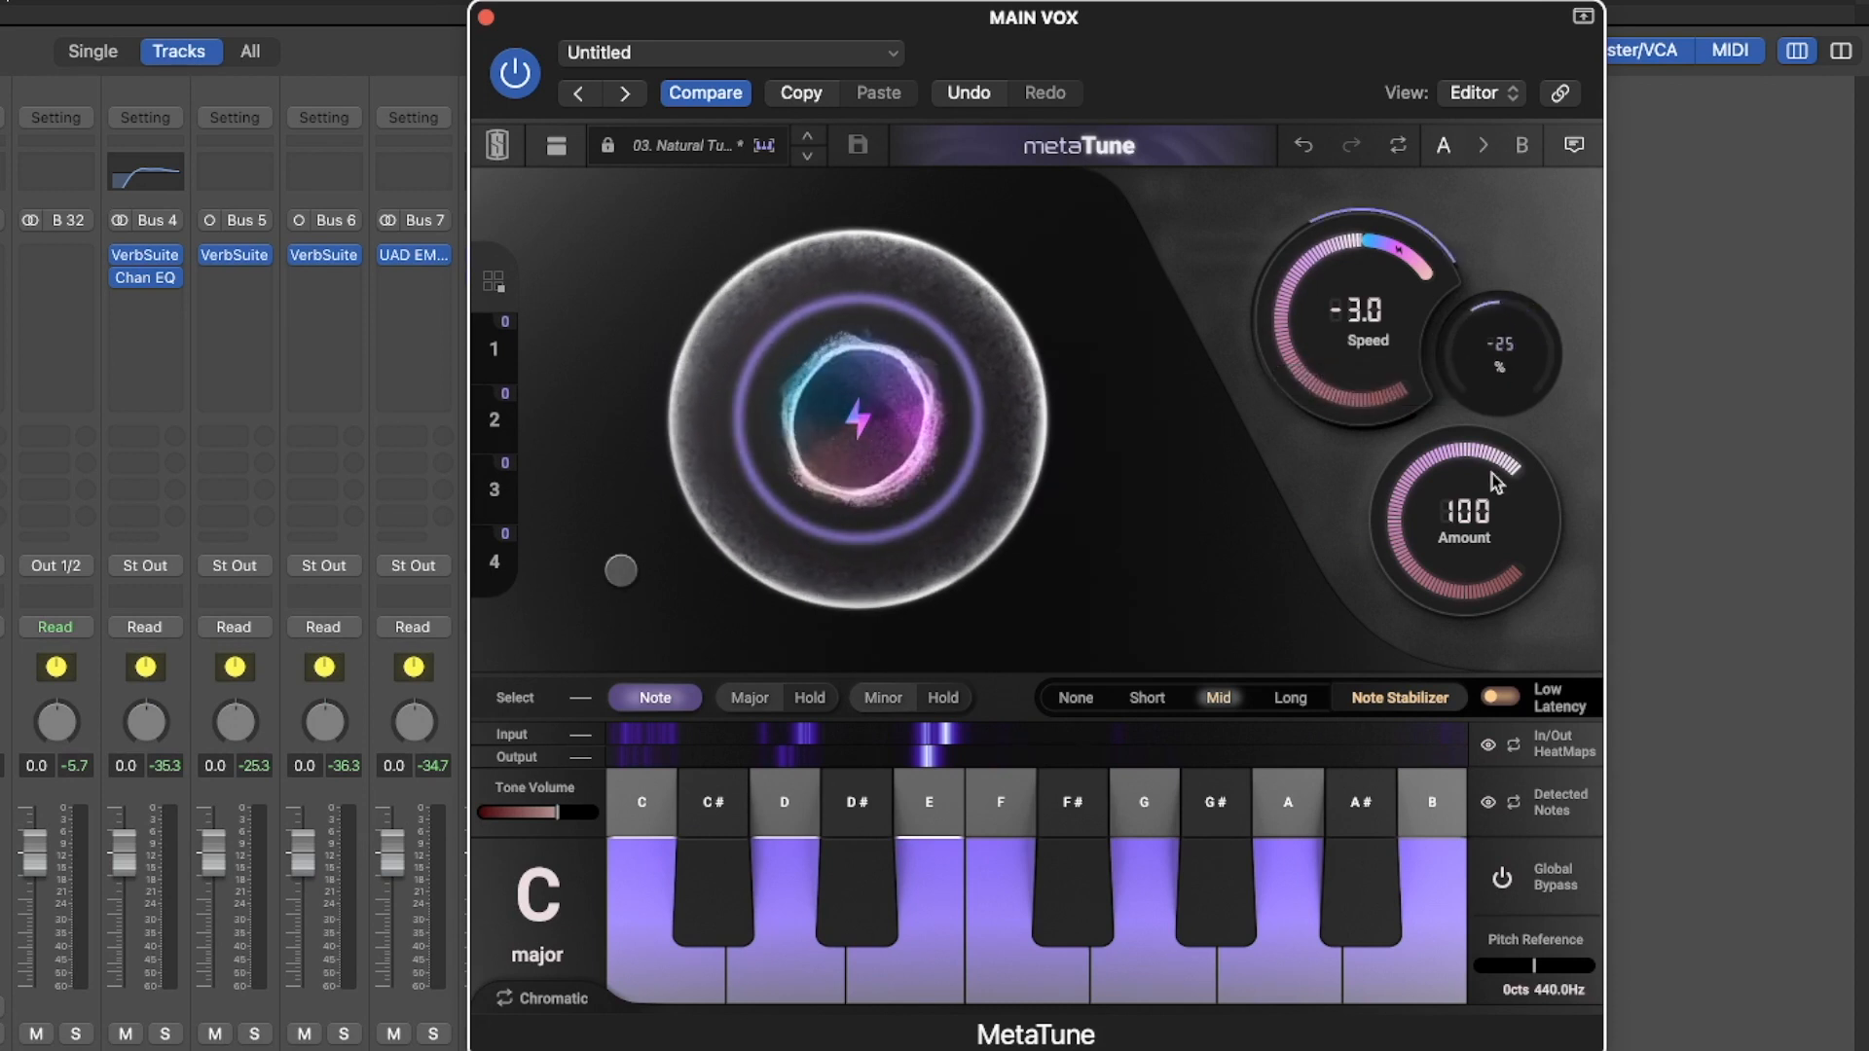
Play the song and set MetaTune's Speed to 83.0 ms and Sustain to 28%, keeping the Amount at 100%
key(space)
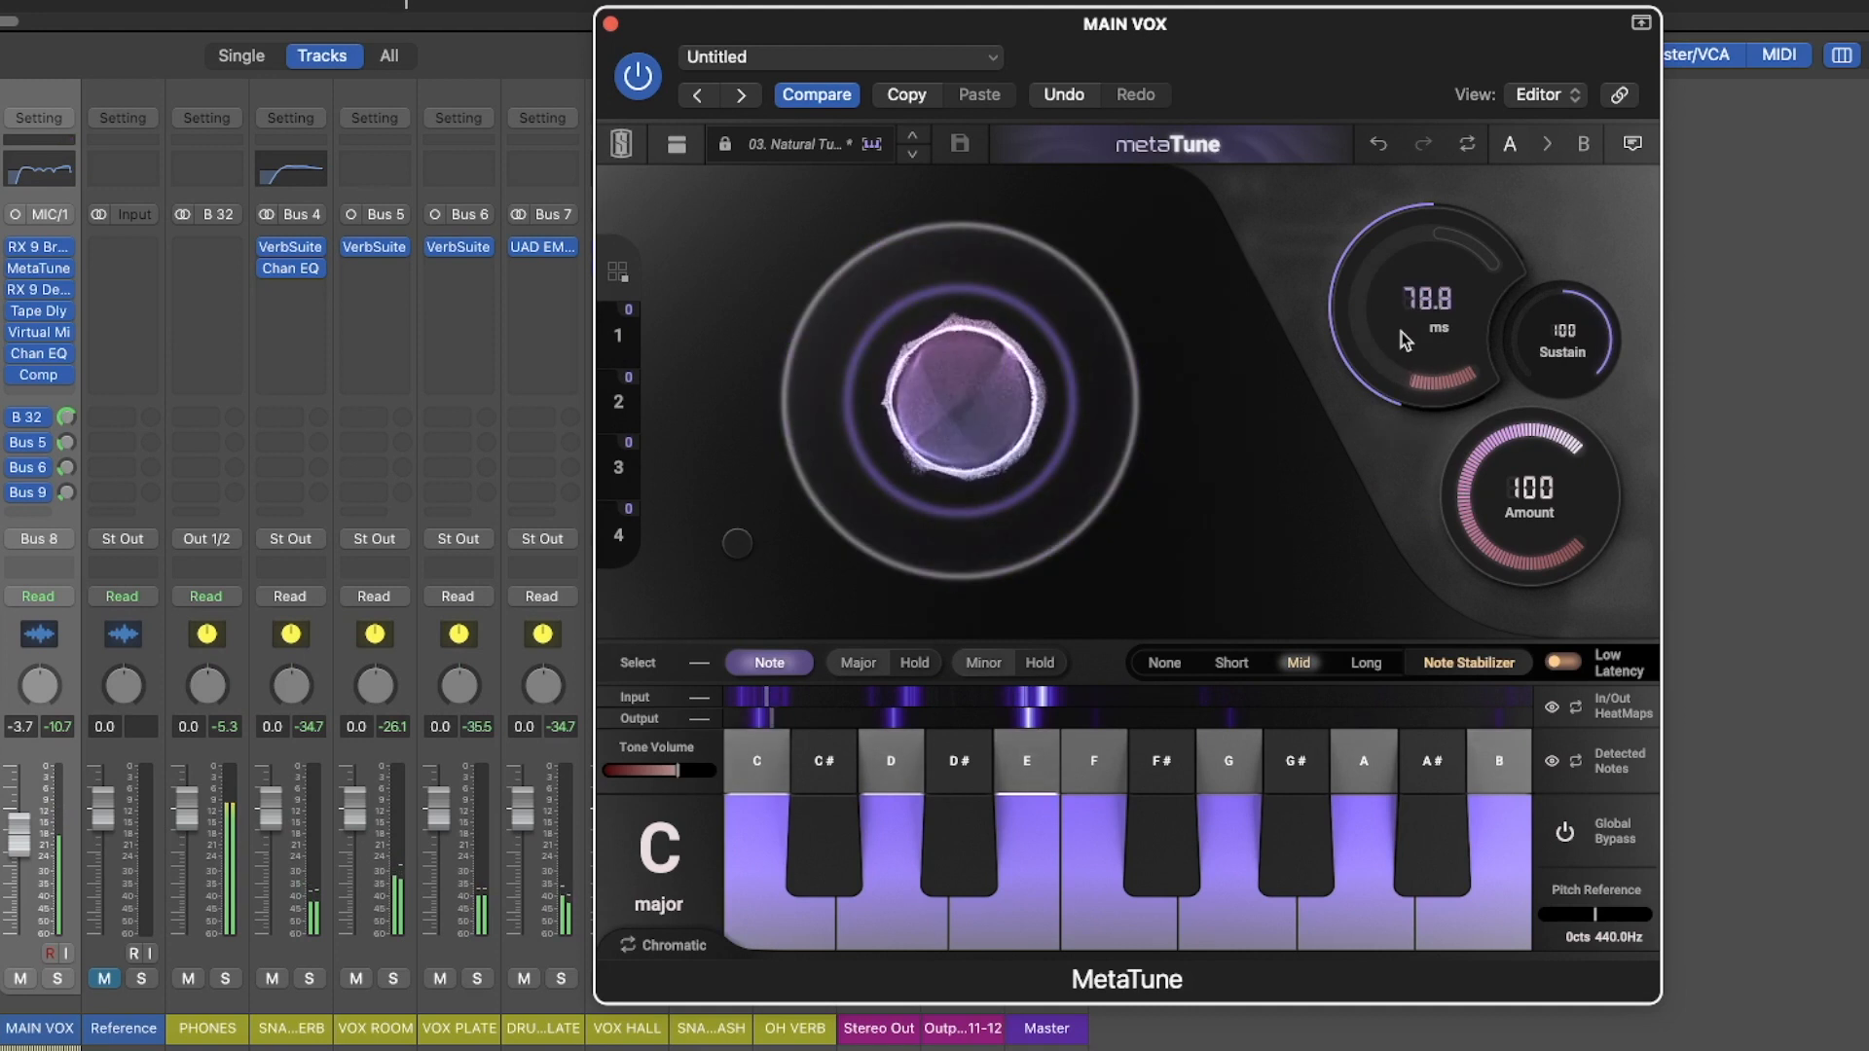
drag(1553, 334, 1547, 568)
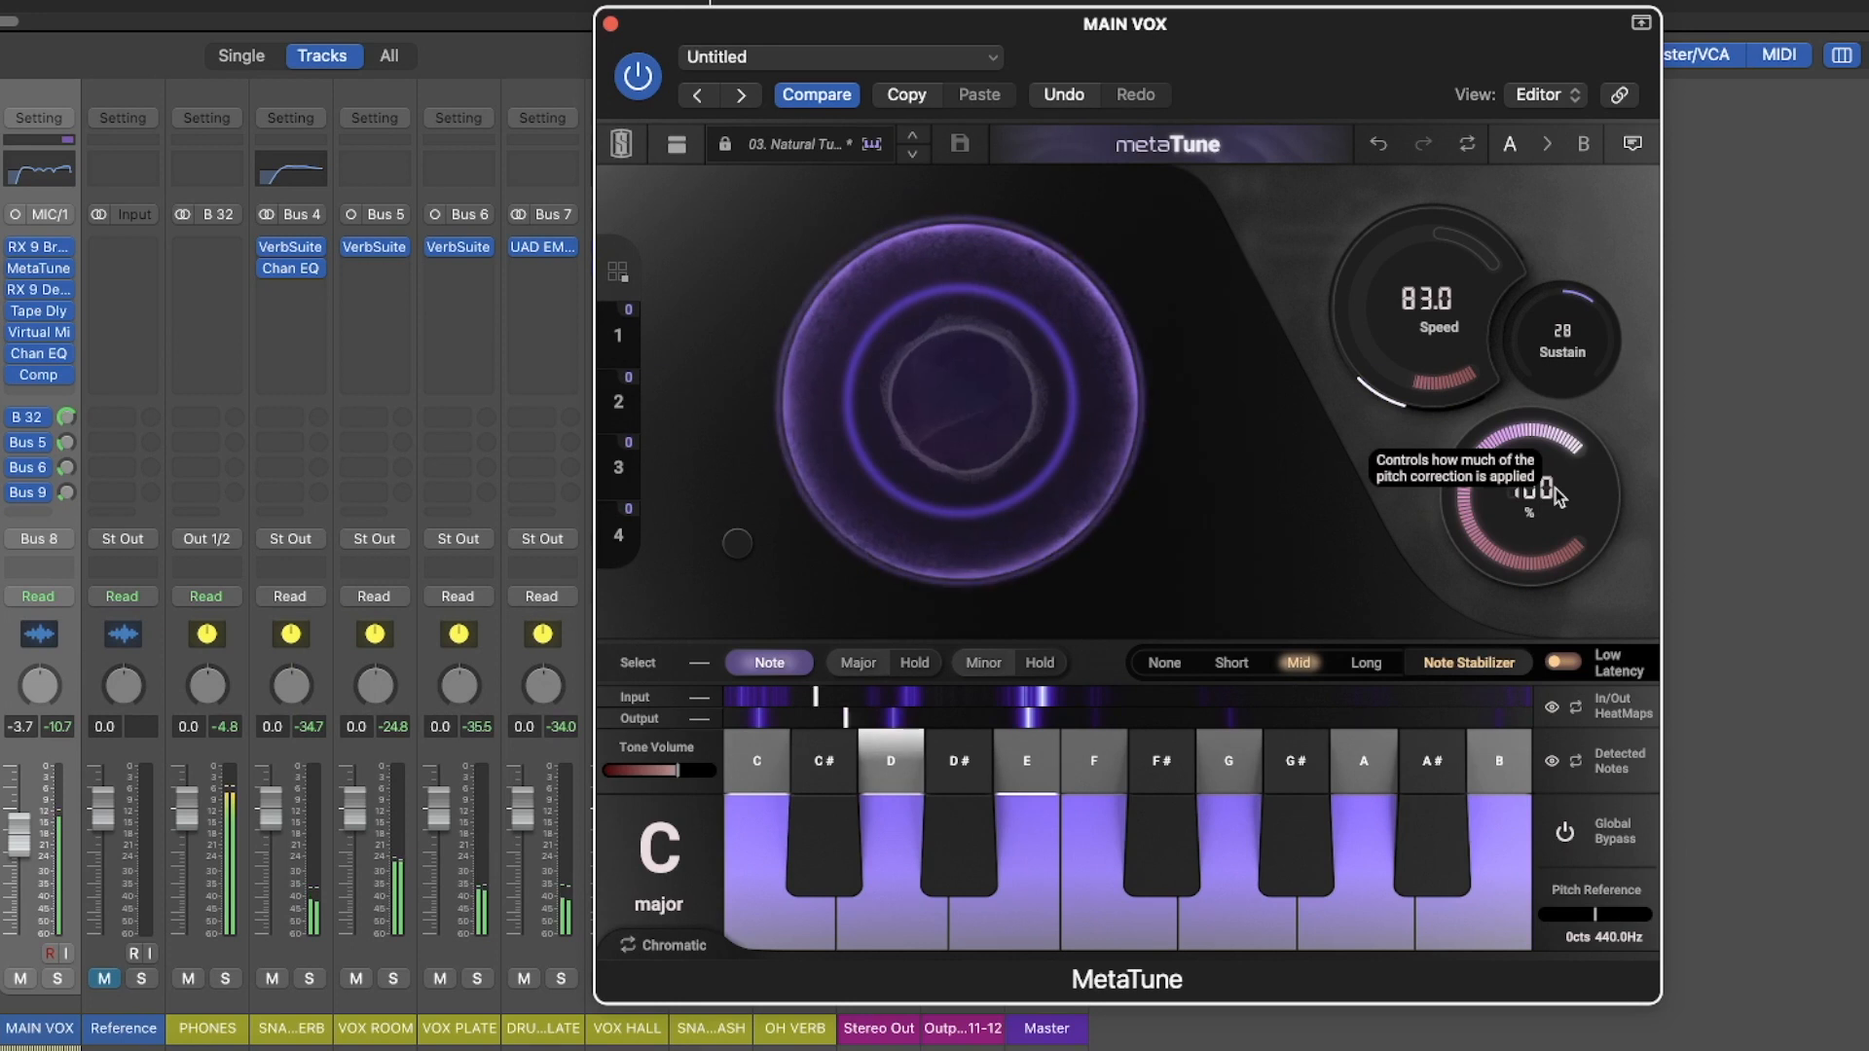
drag(1541, 529, 1494, 874)
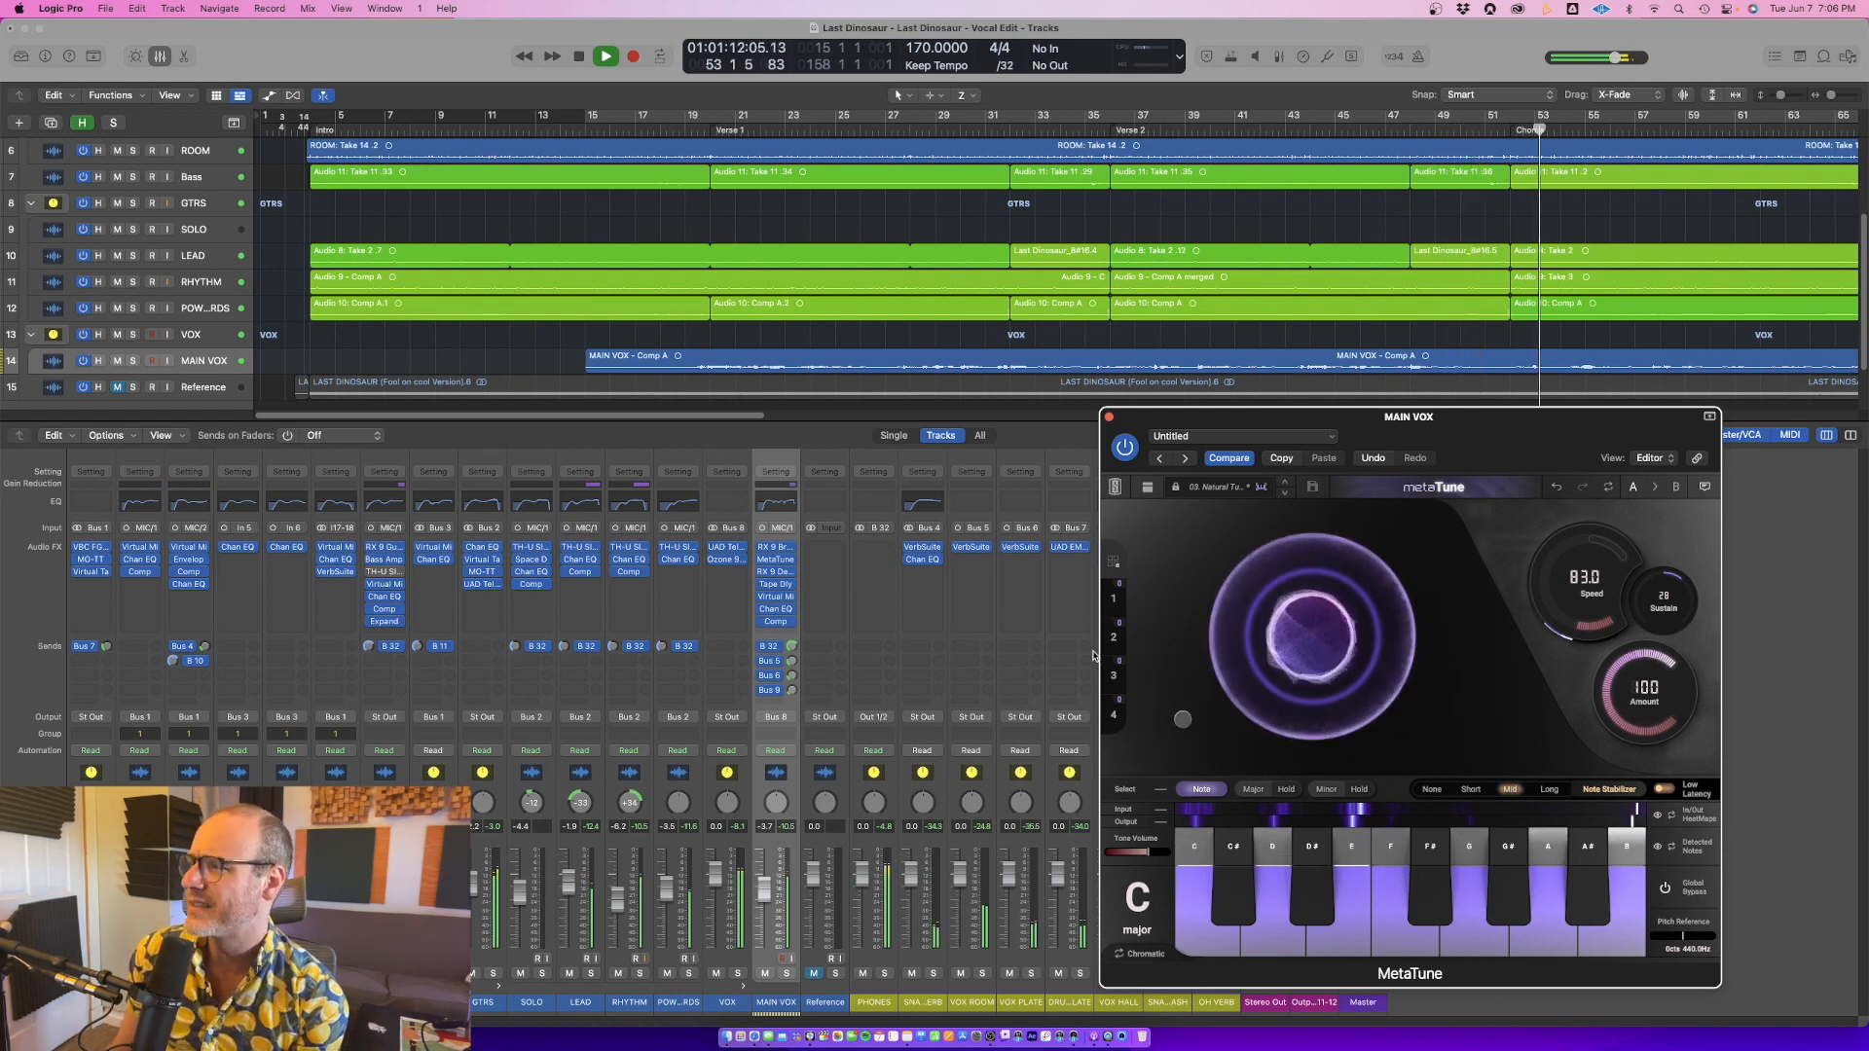
Audition MetaTune's Doubler during playback and set it to 7% dry/wet and 4% width
drag(1182, 720, 1185, 668)
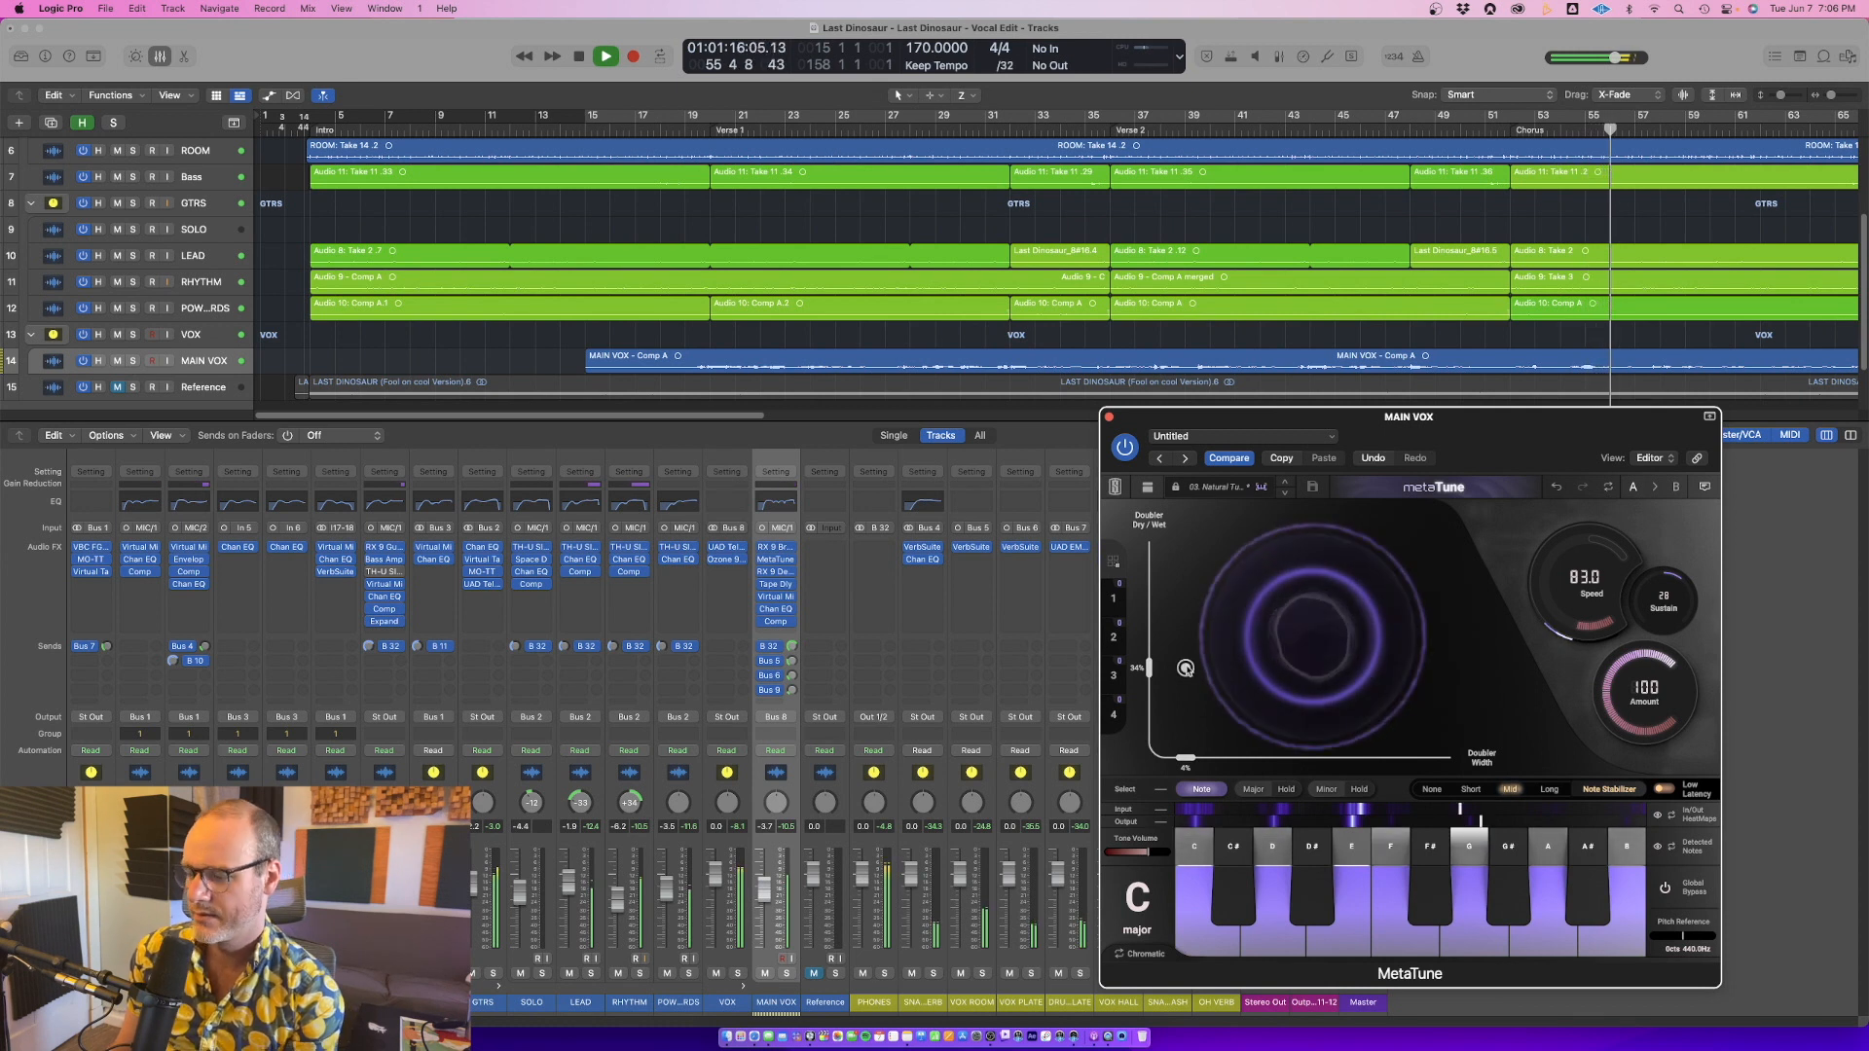
drag(1186, 668, 1181, 542)
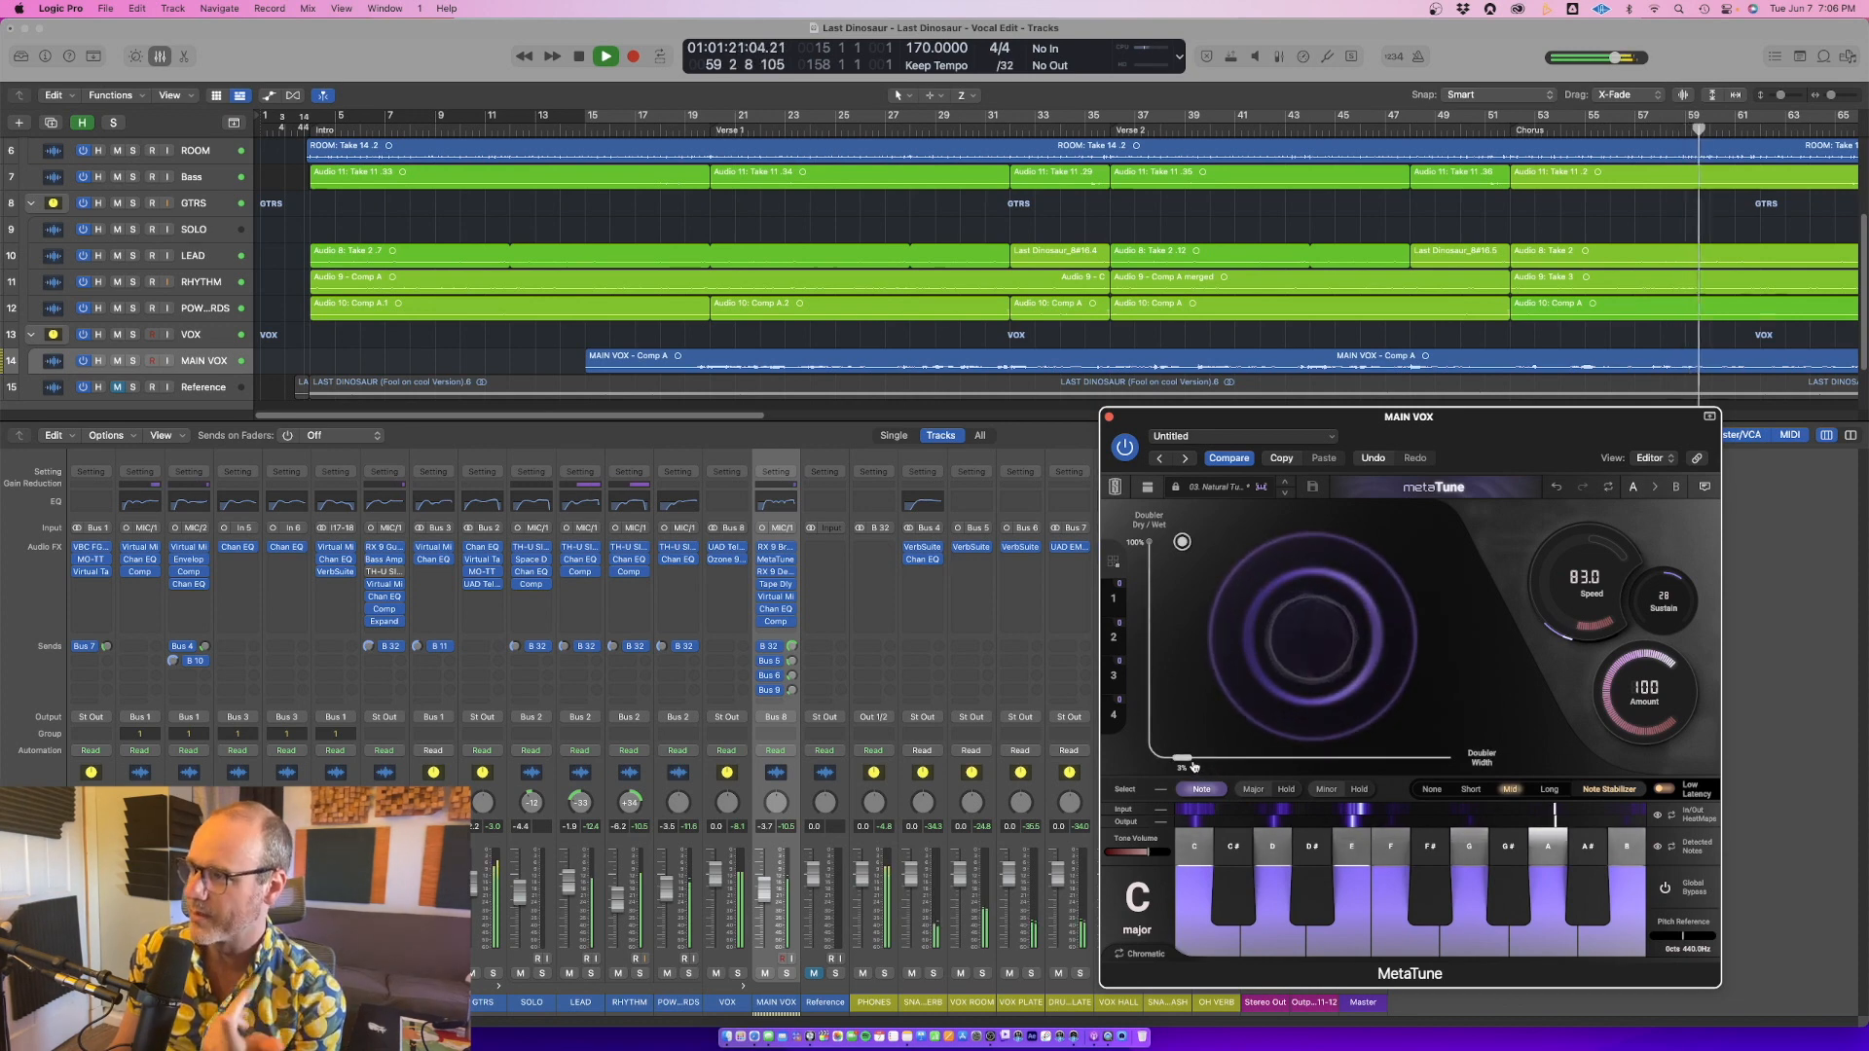
drag(1181, 542, 1310, 641)
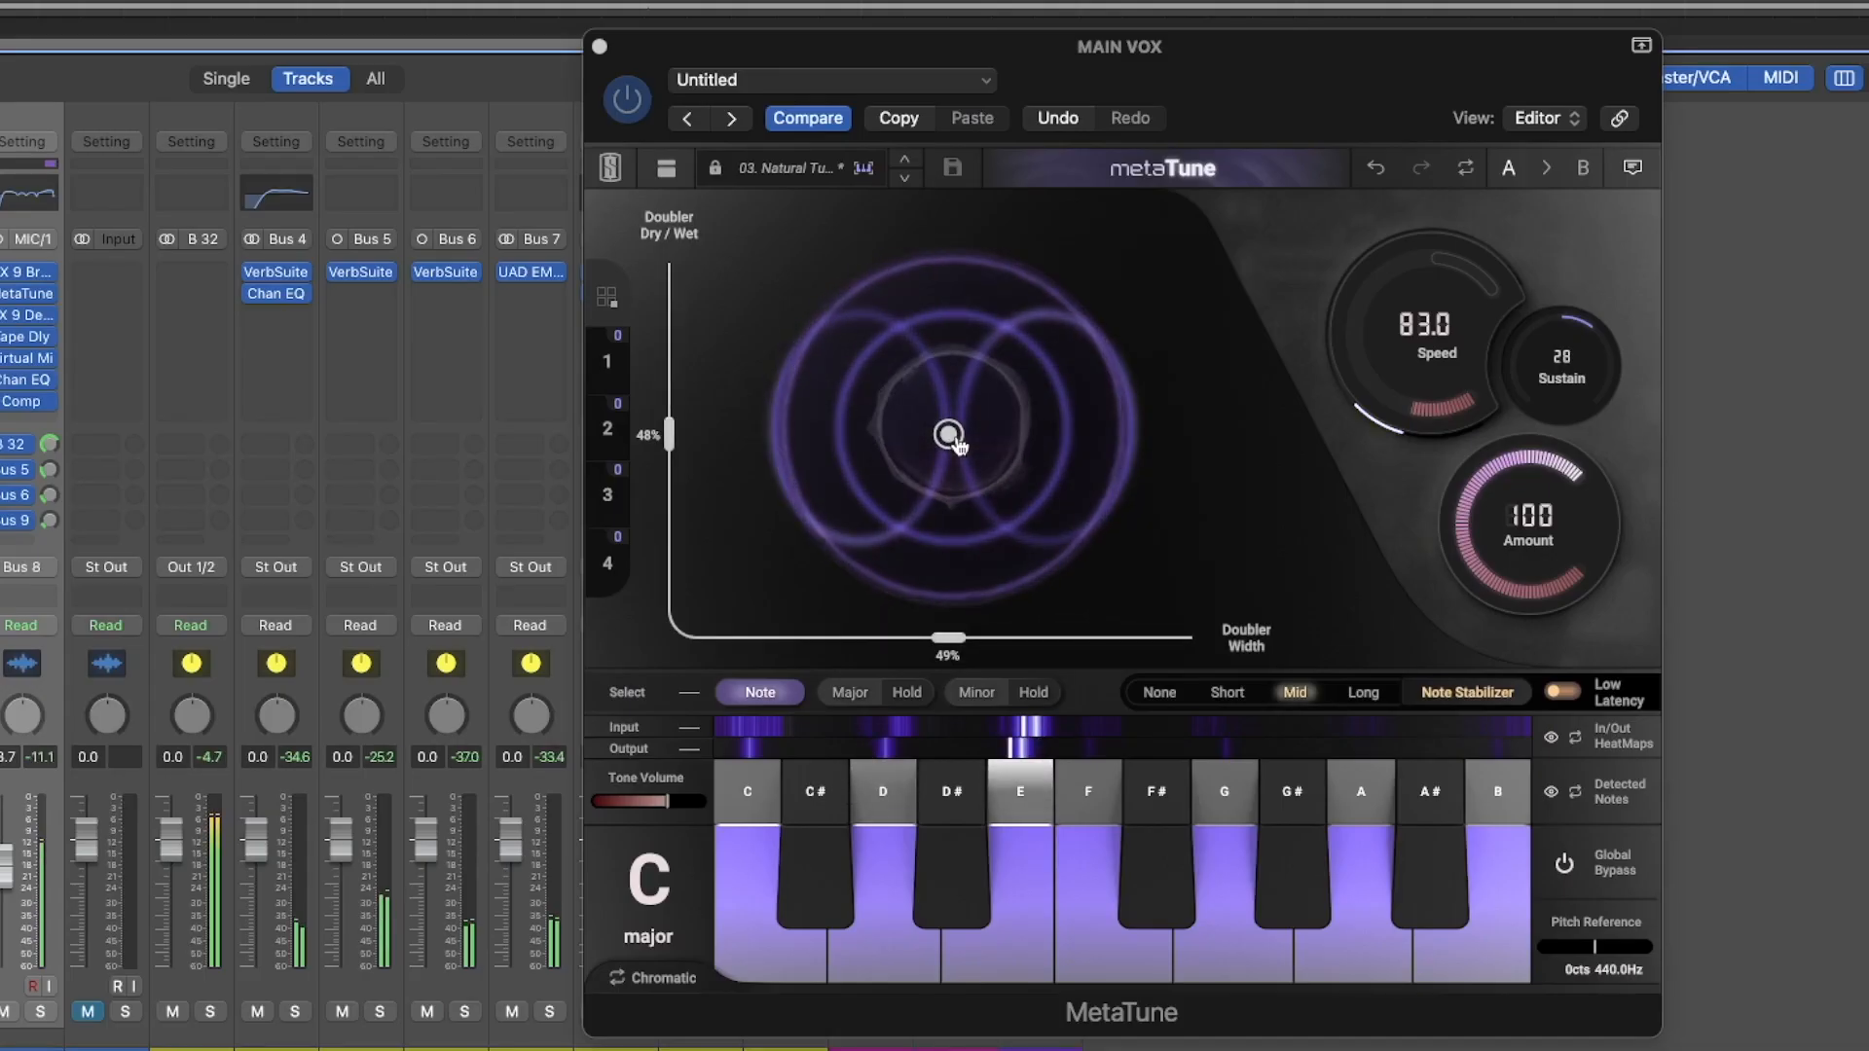
drag(949, 435, 860, 434)
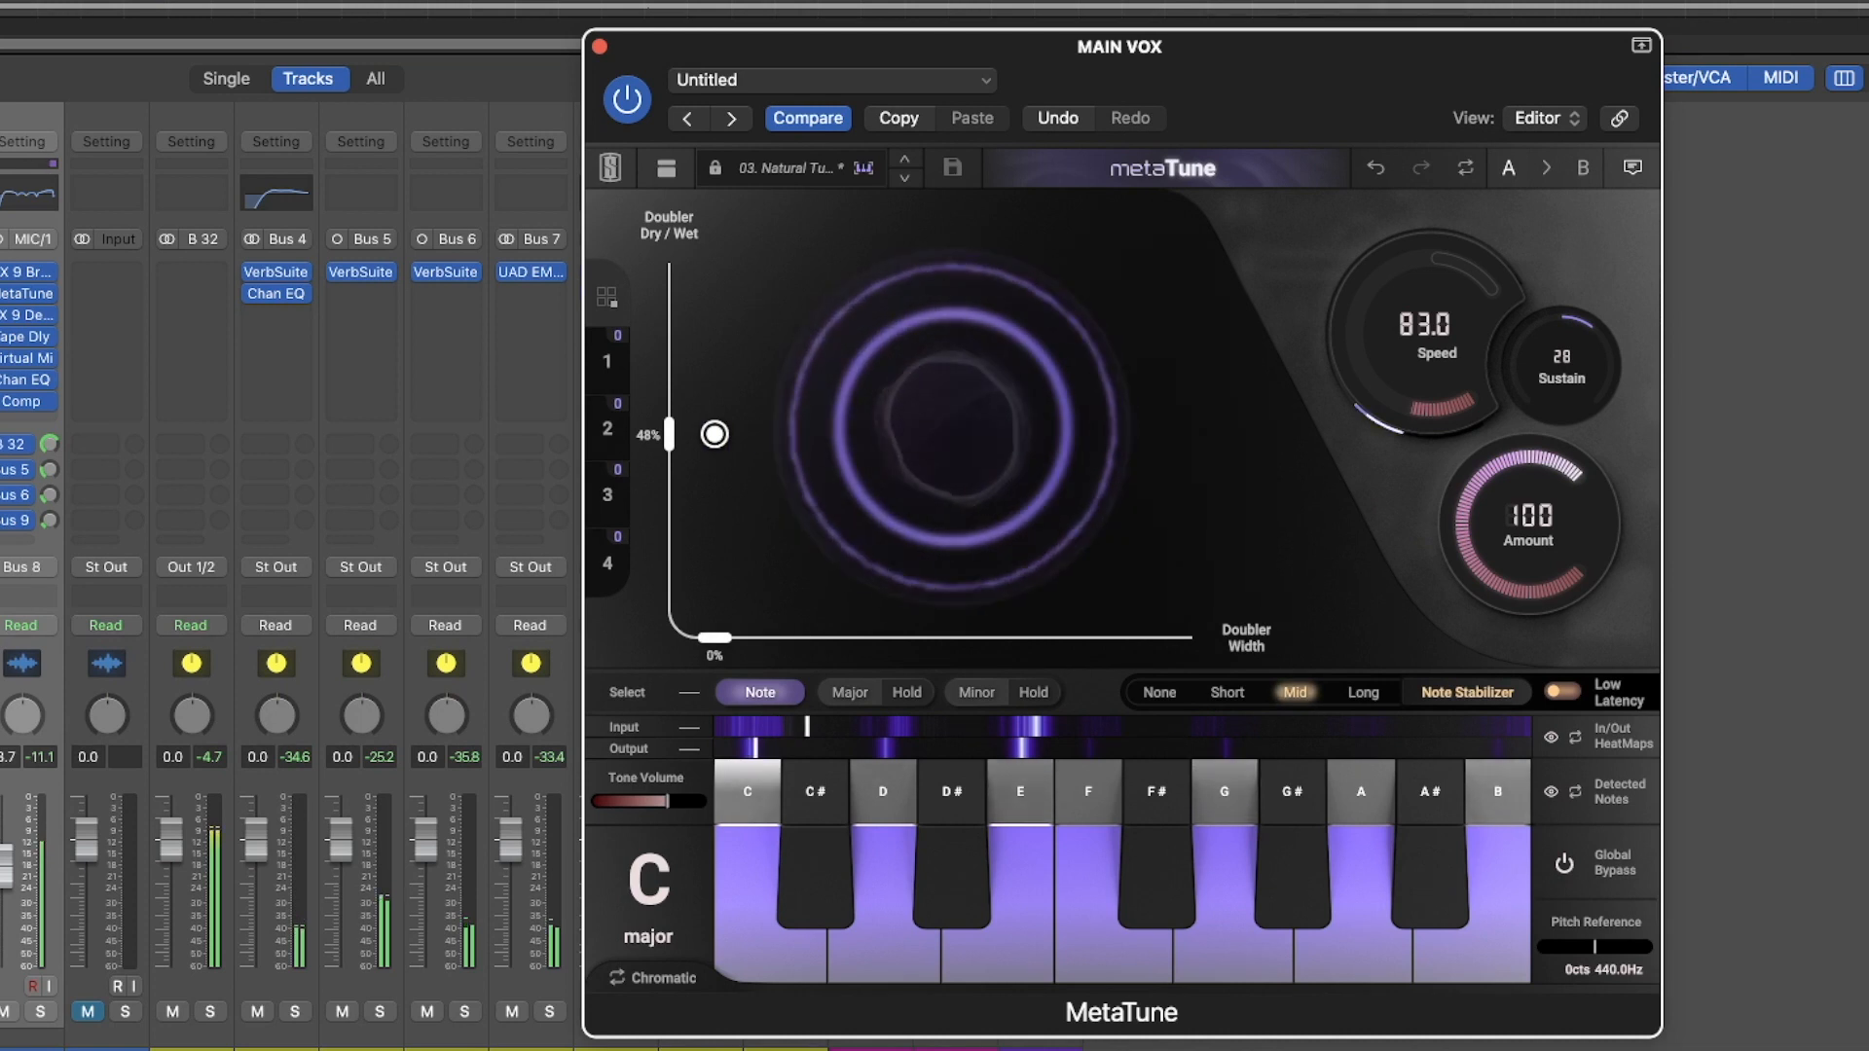
drag(715, 434, 725, 571)
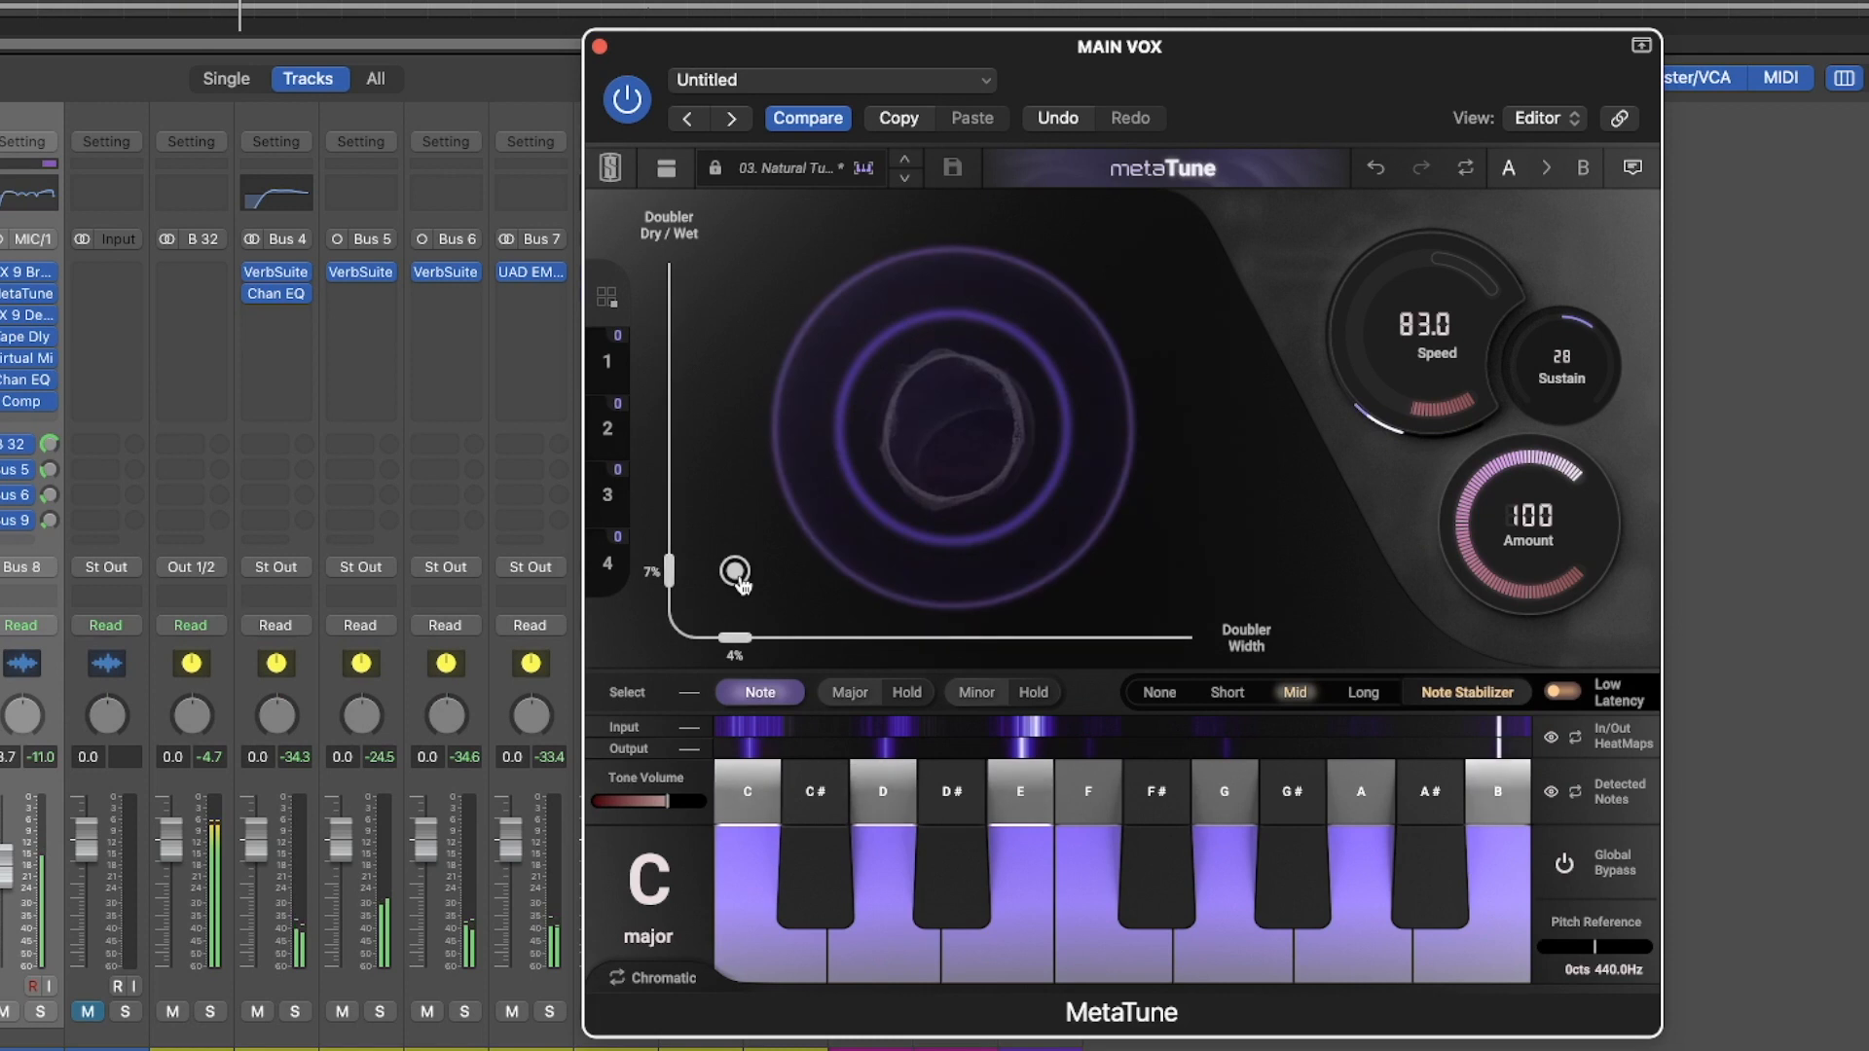
drag(735, 571, 735, 572)
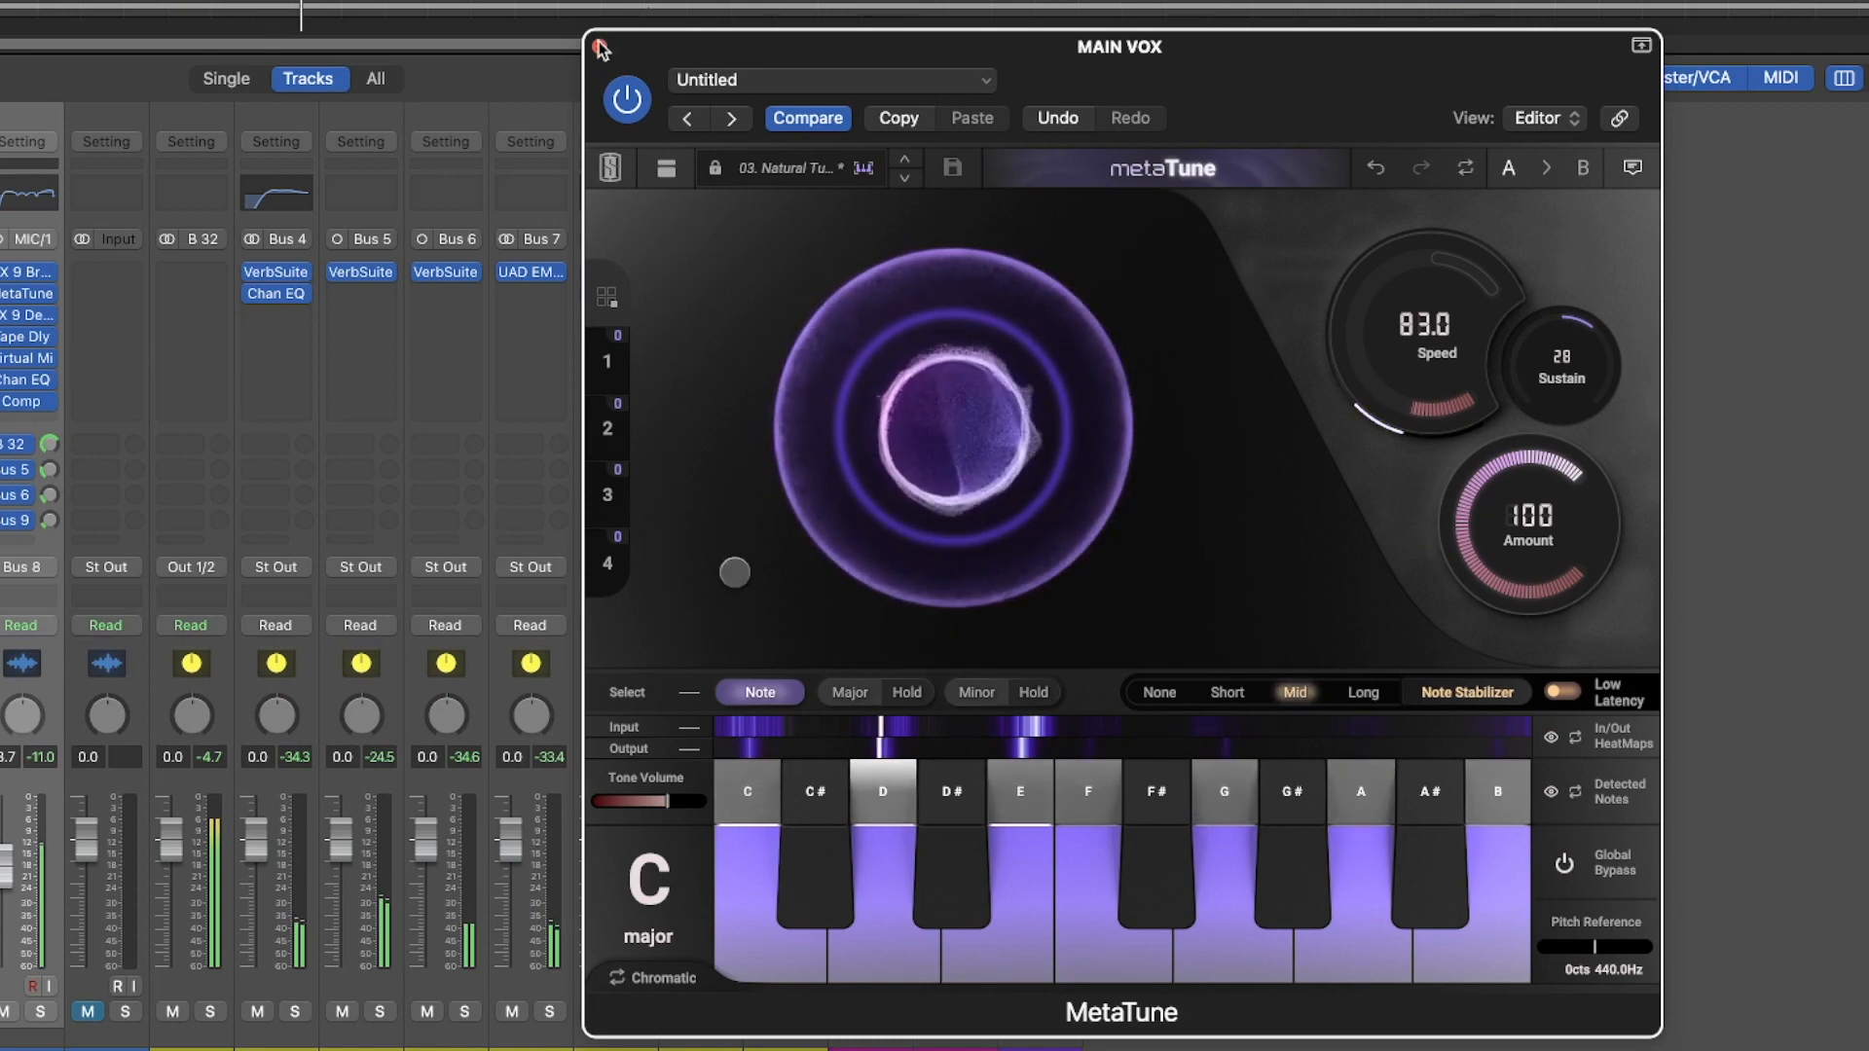
mouse_move(10, 305)
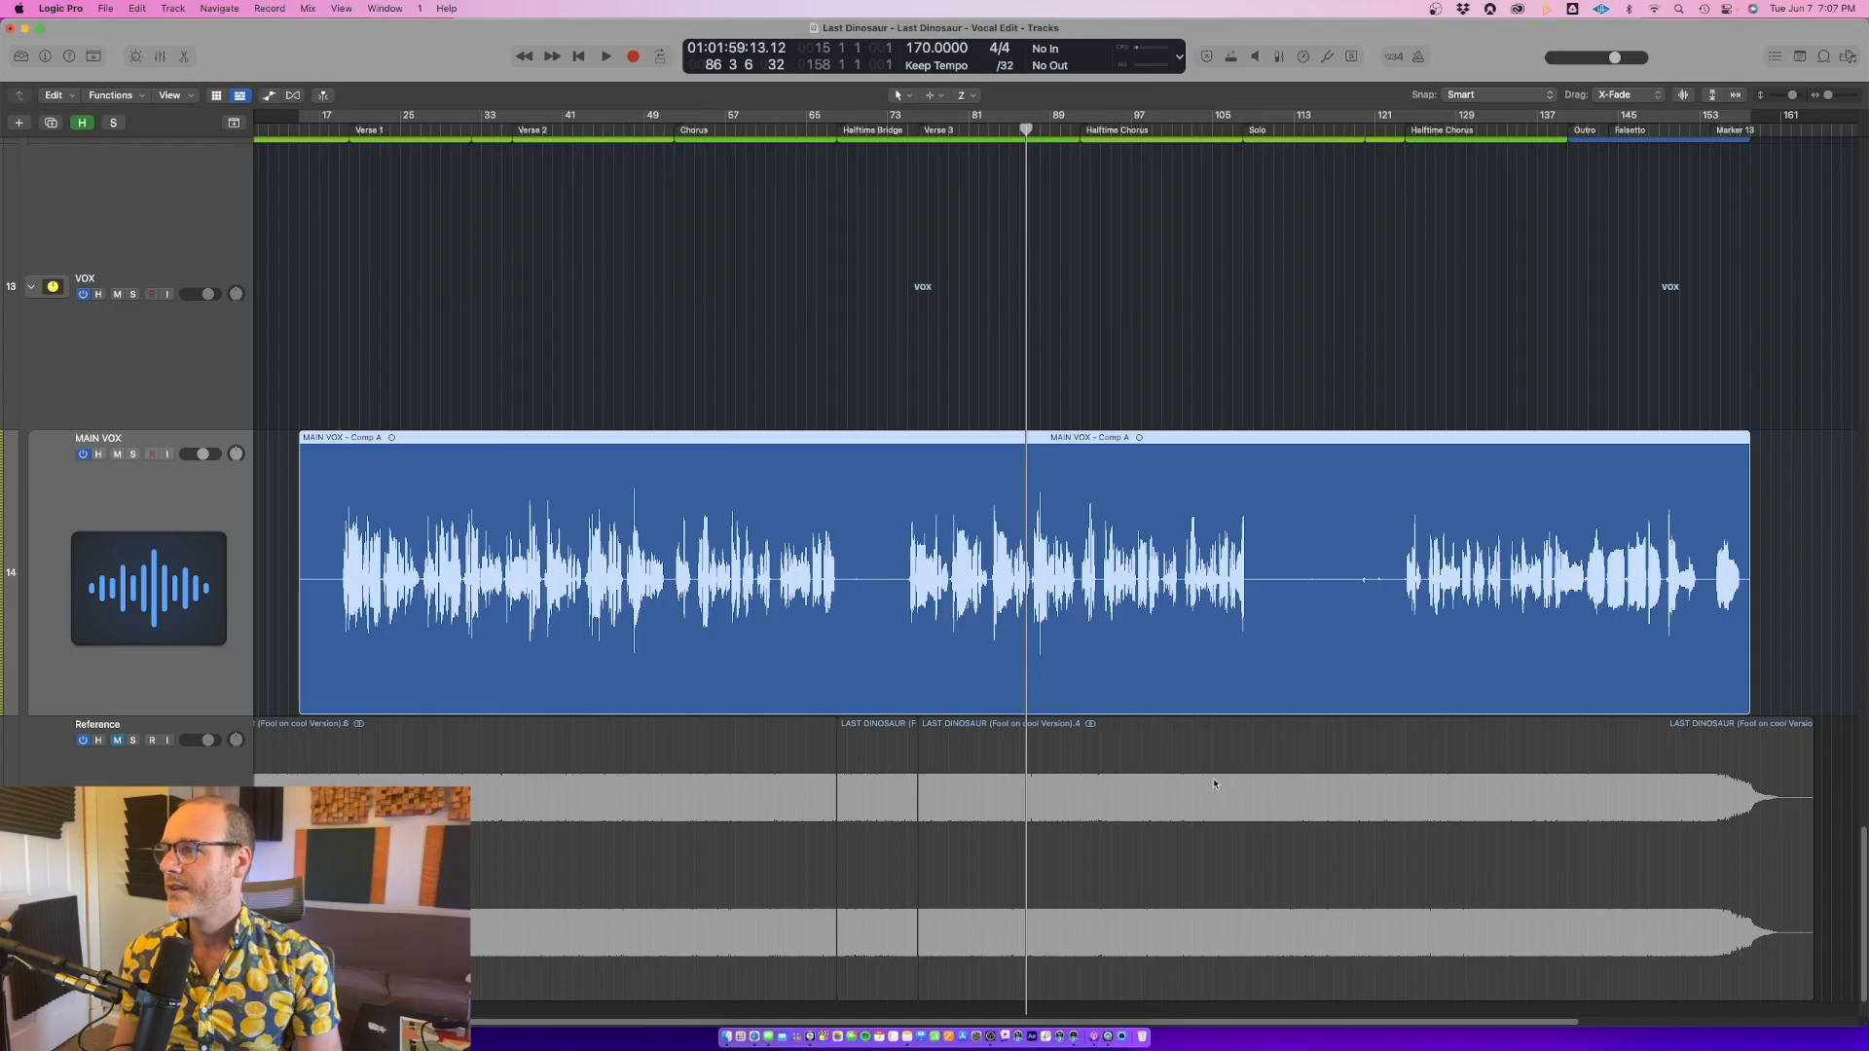
Show Flex editing in the Tracks area and examine the Slicing markers on the drum tracks along the song
scroll(749, 551, up, 5)
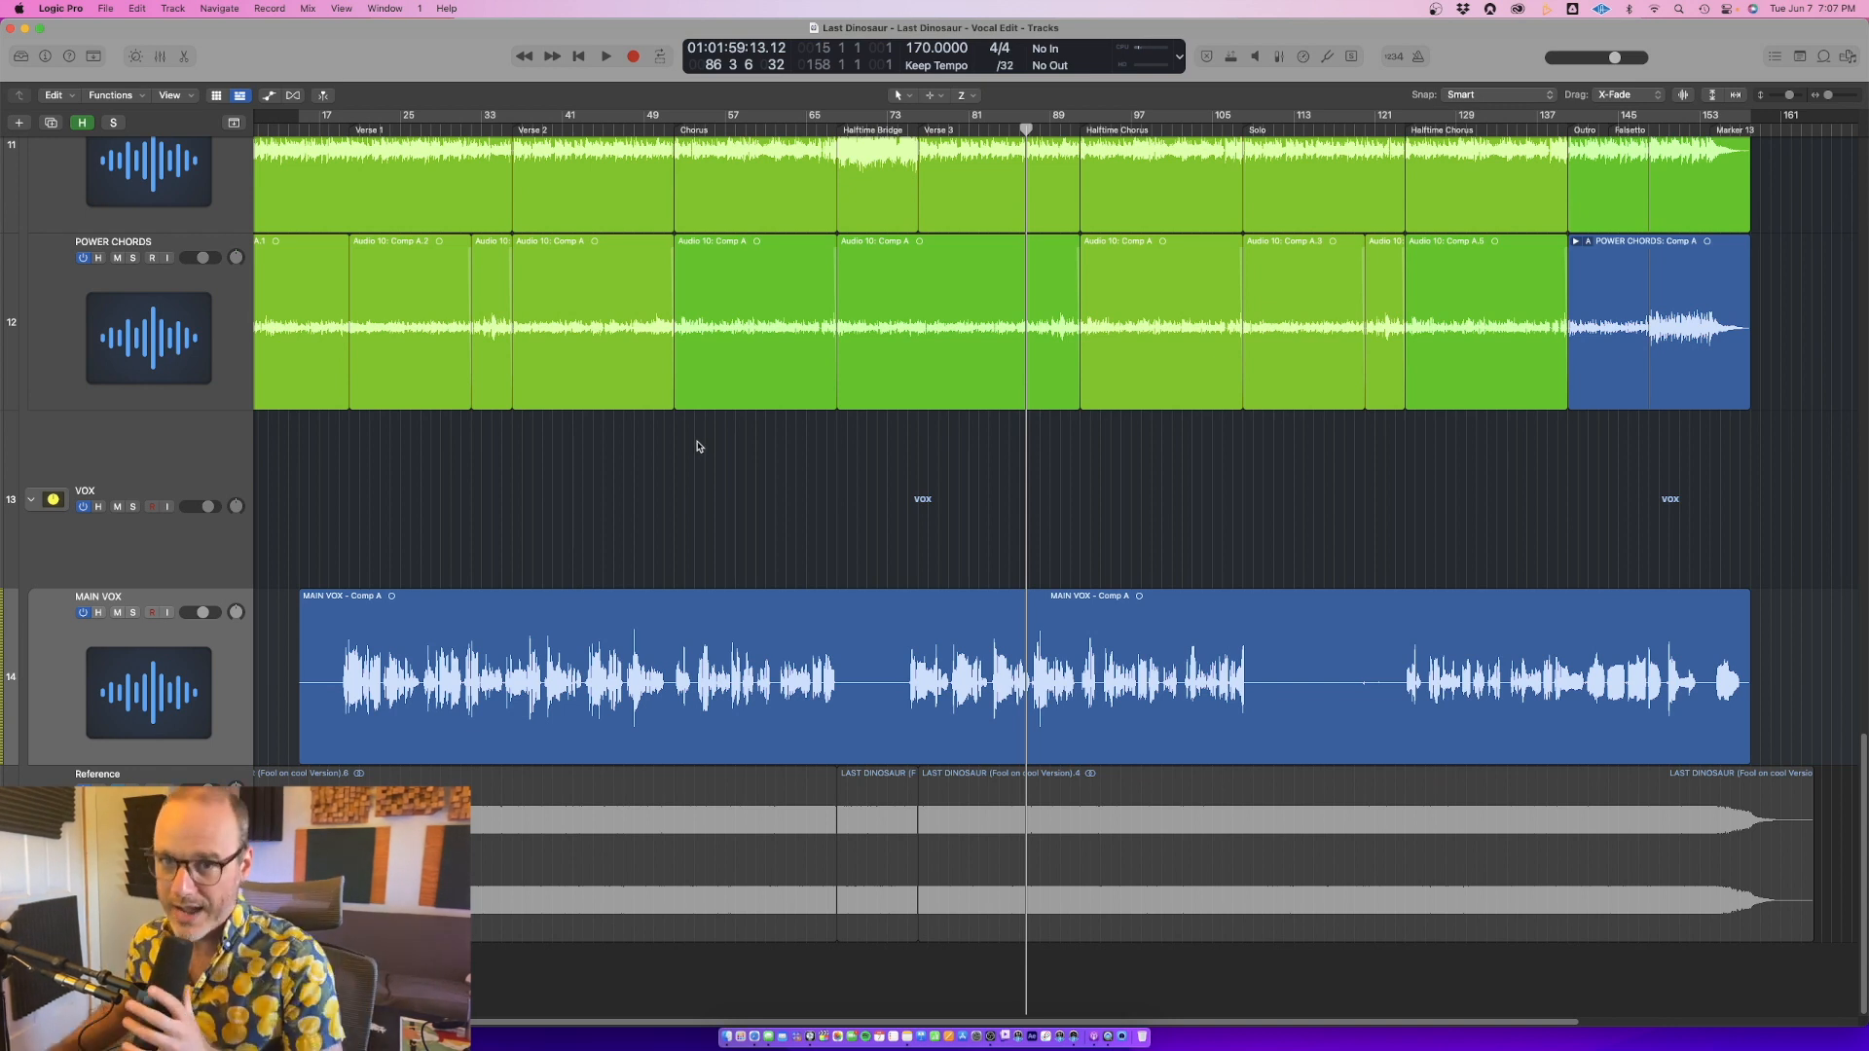
click(596, 638)
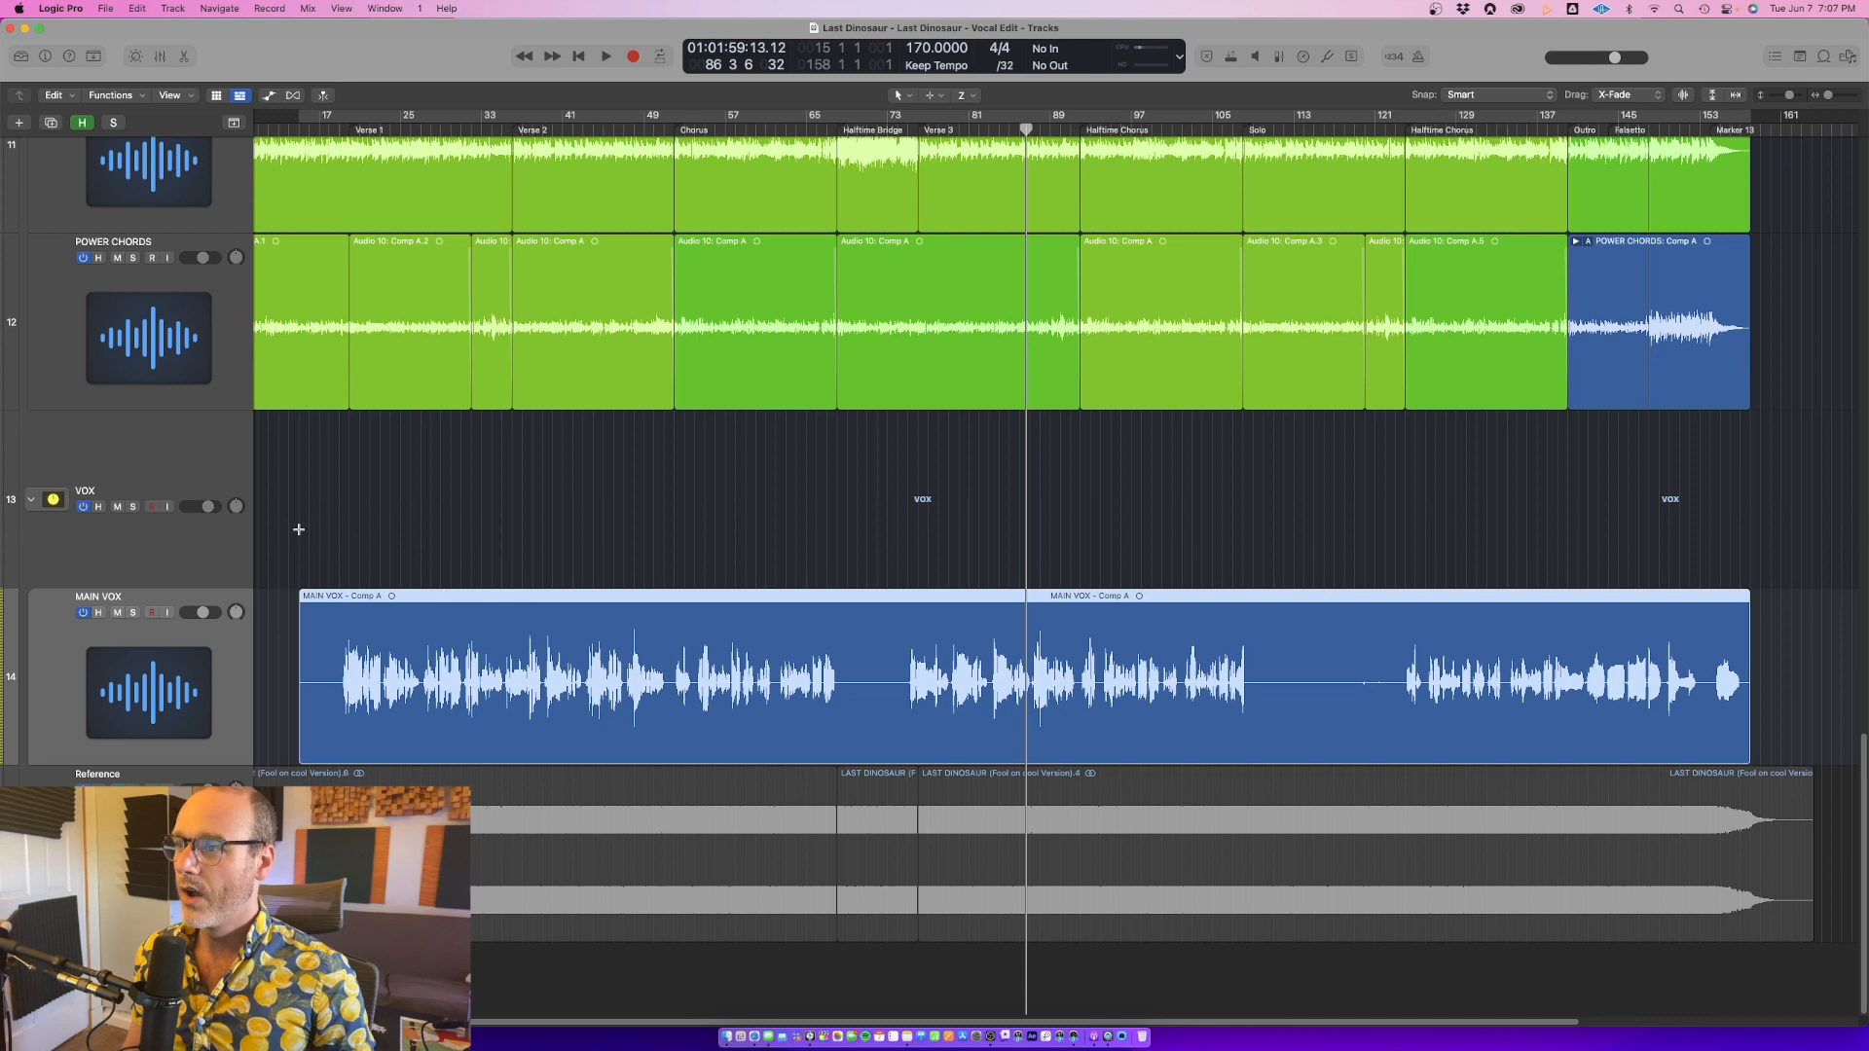
key(z)
key(z)
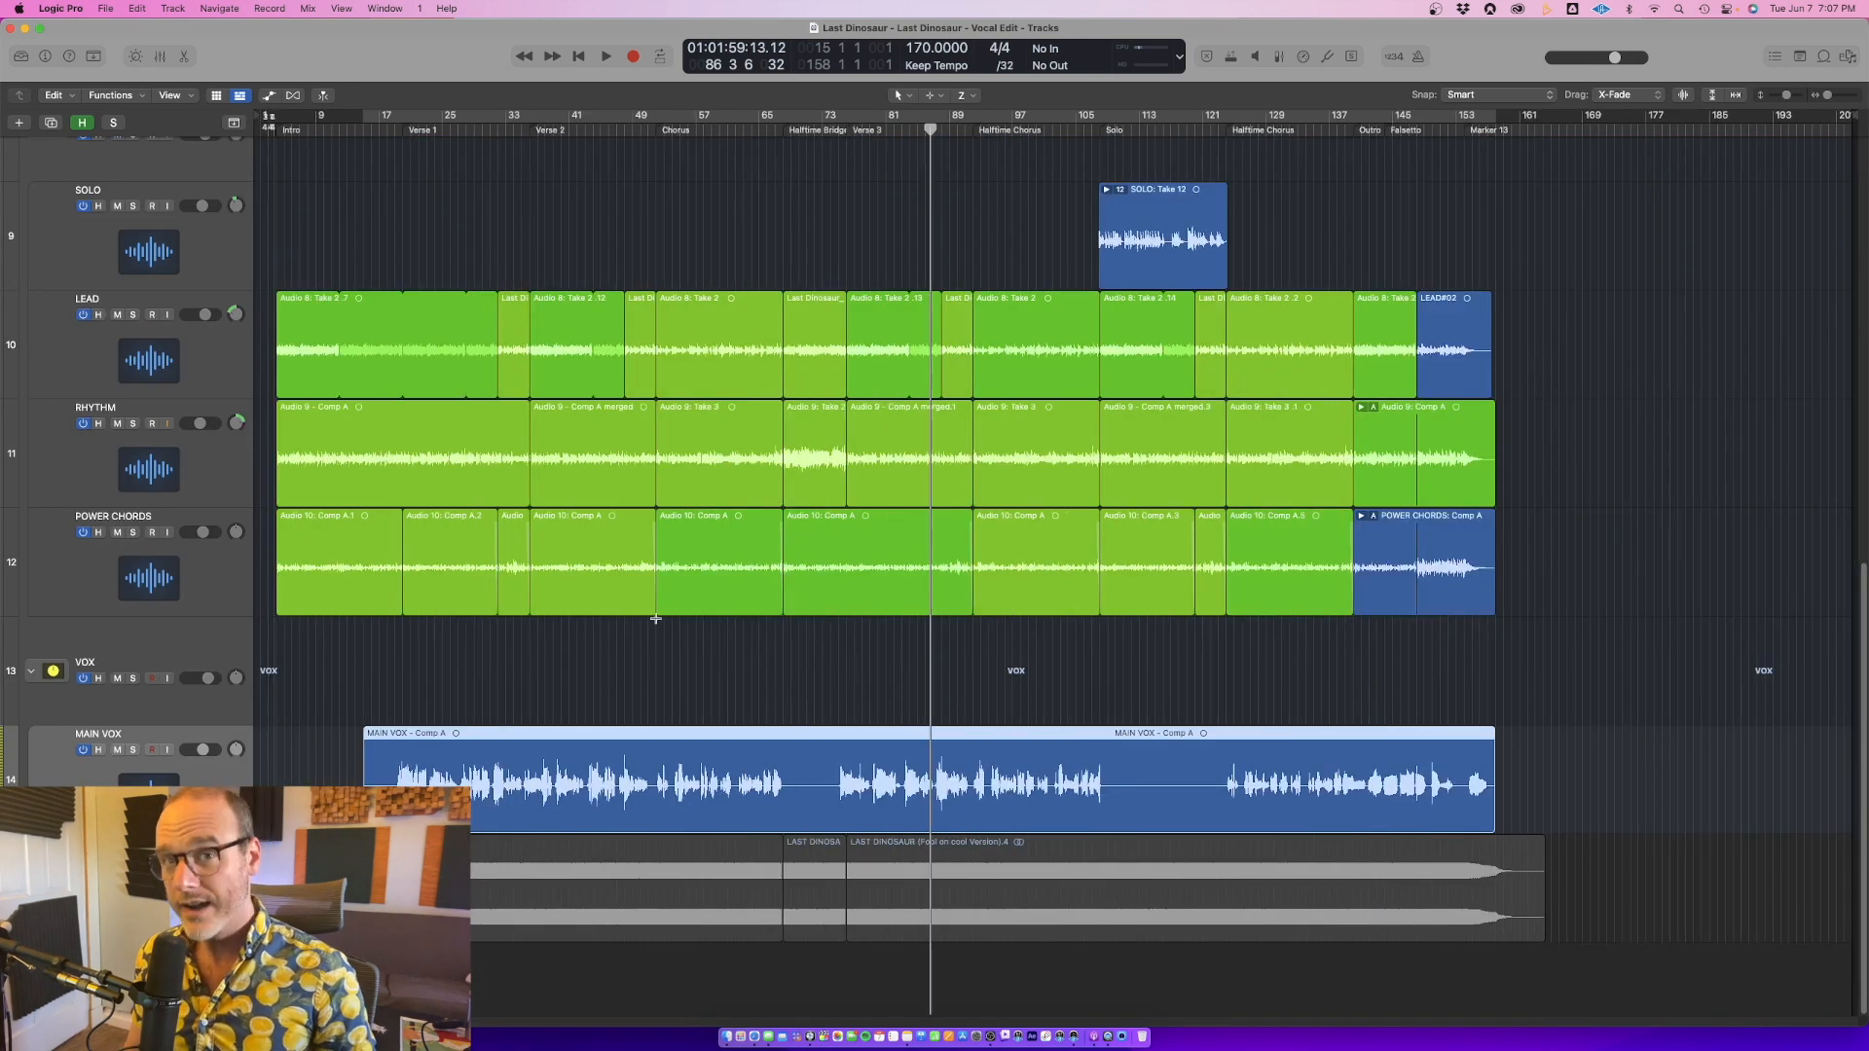
click(557, 647)
key(z)
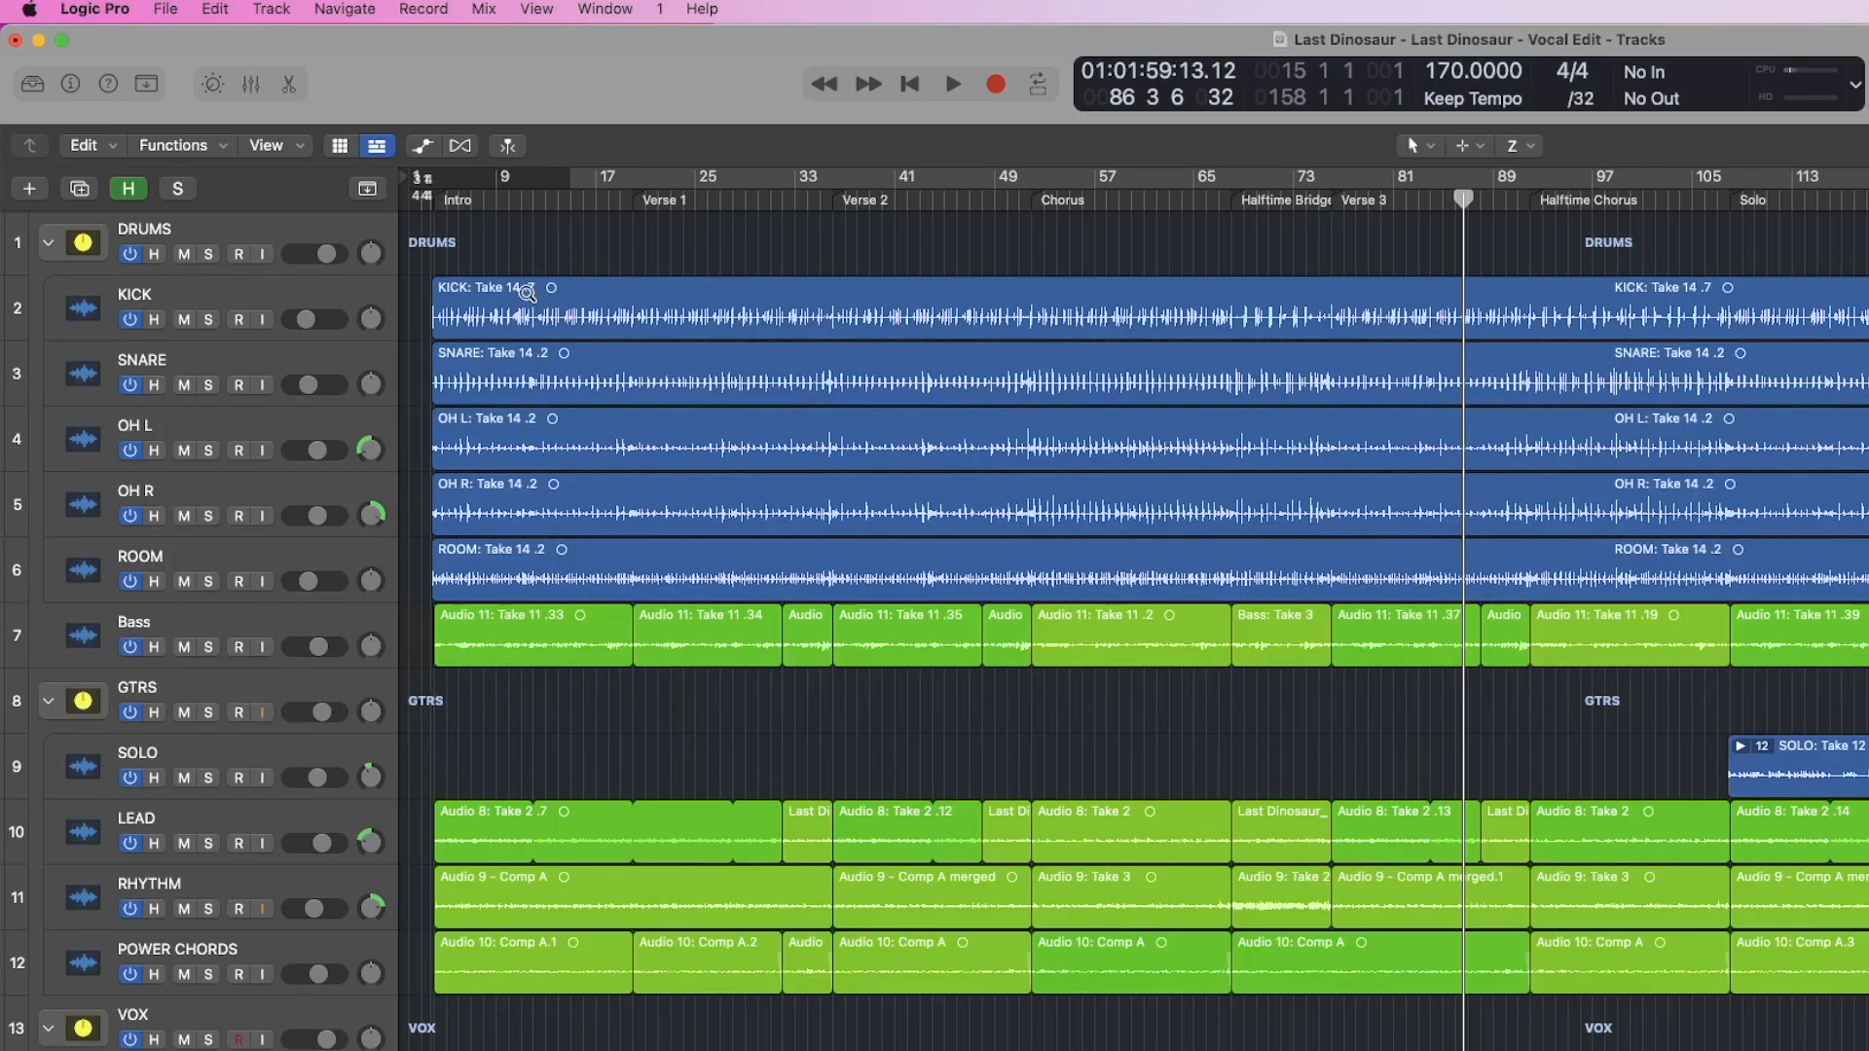
drag(1864, 1046, 1077, 405)
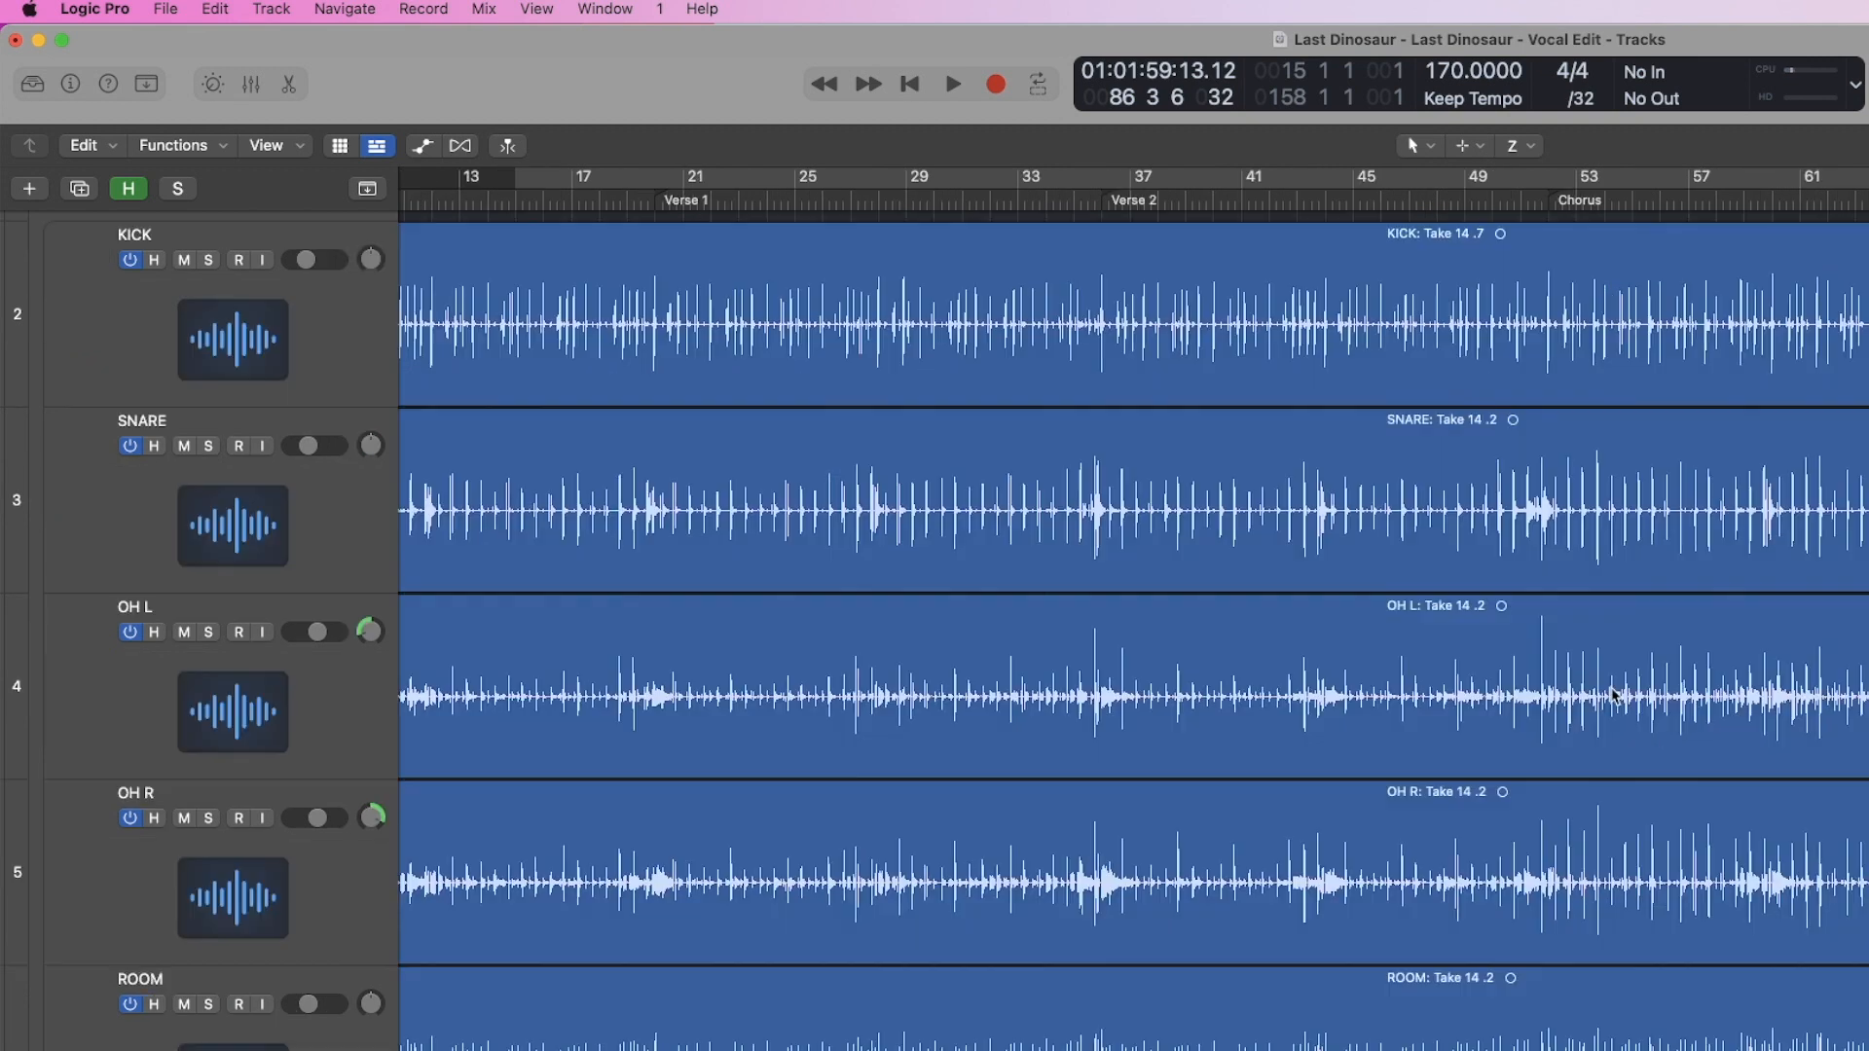
click(459, 146)
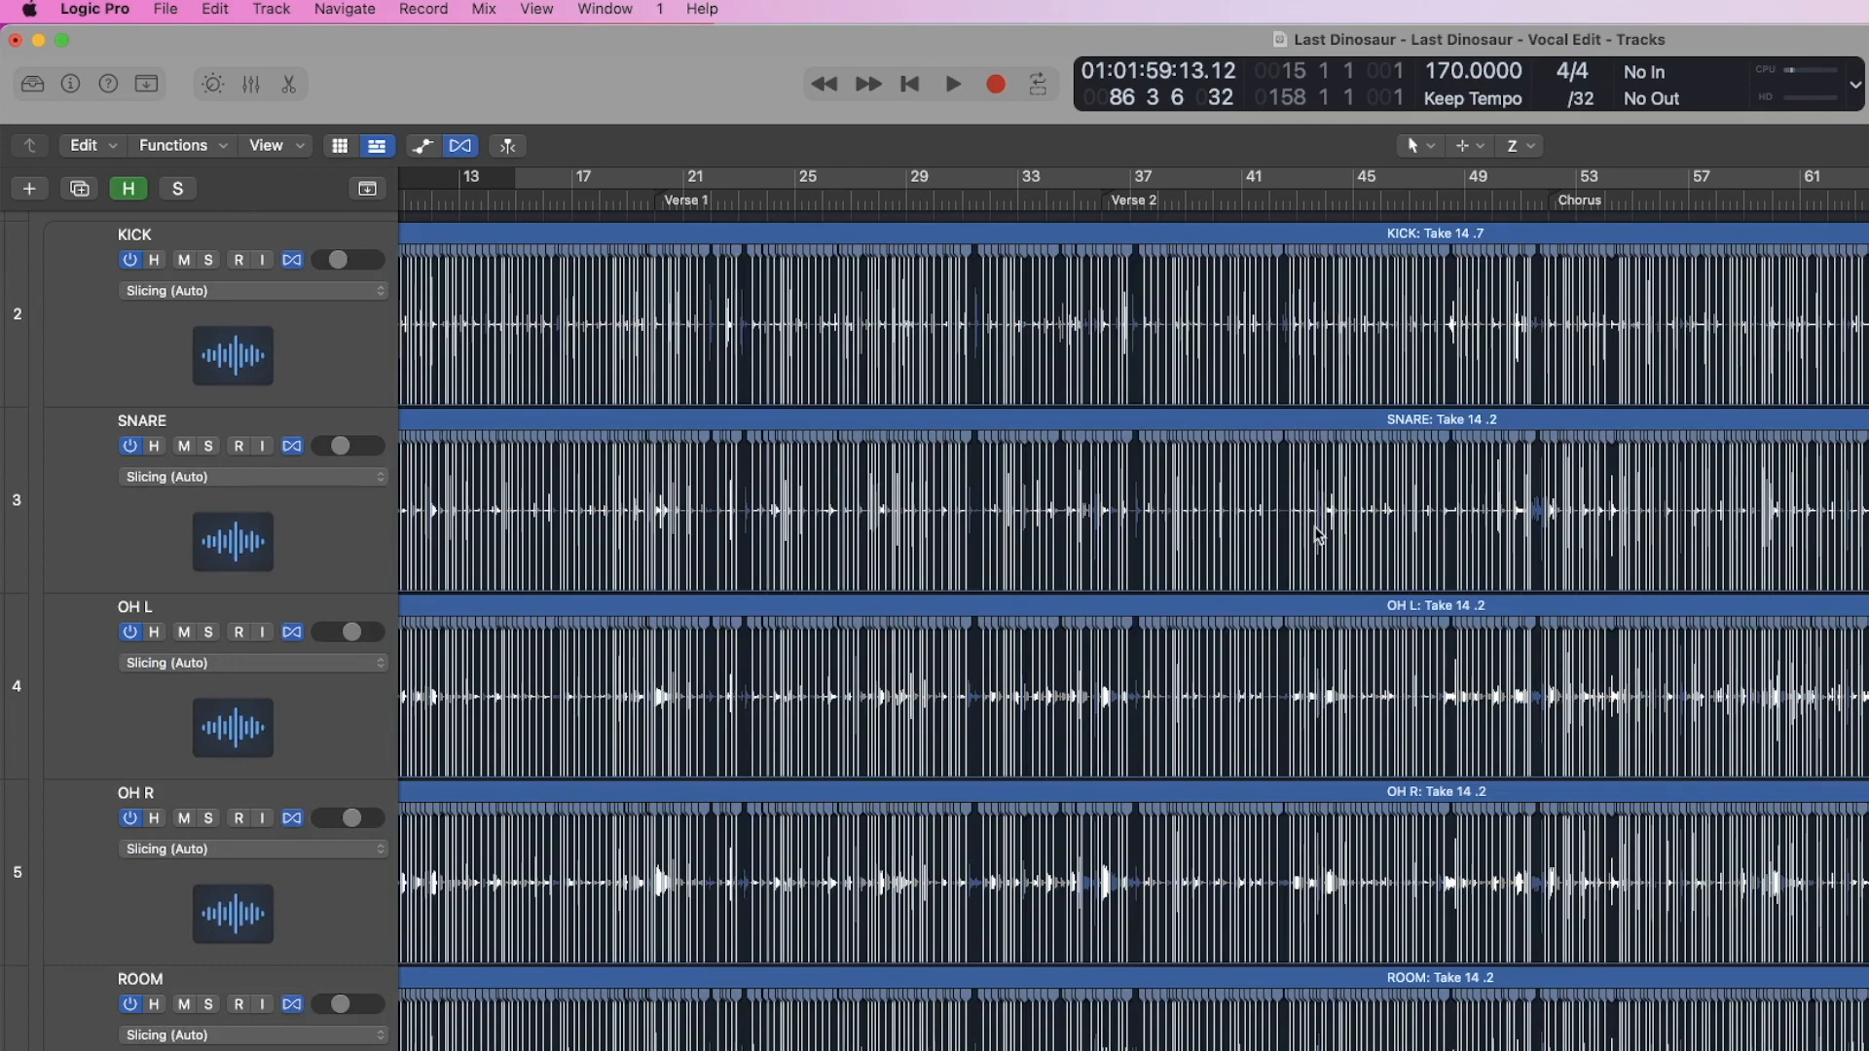
scroll(1660, 545, down, 5)
scroll(1558, 681, up, 6)
scroll(1509, 779, right, 15)
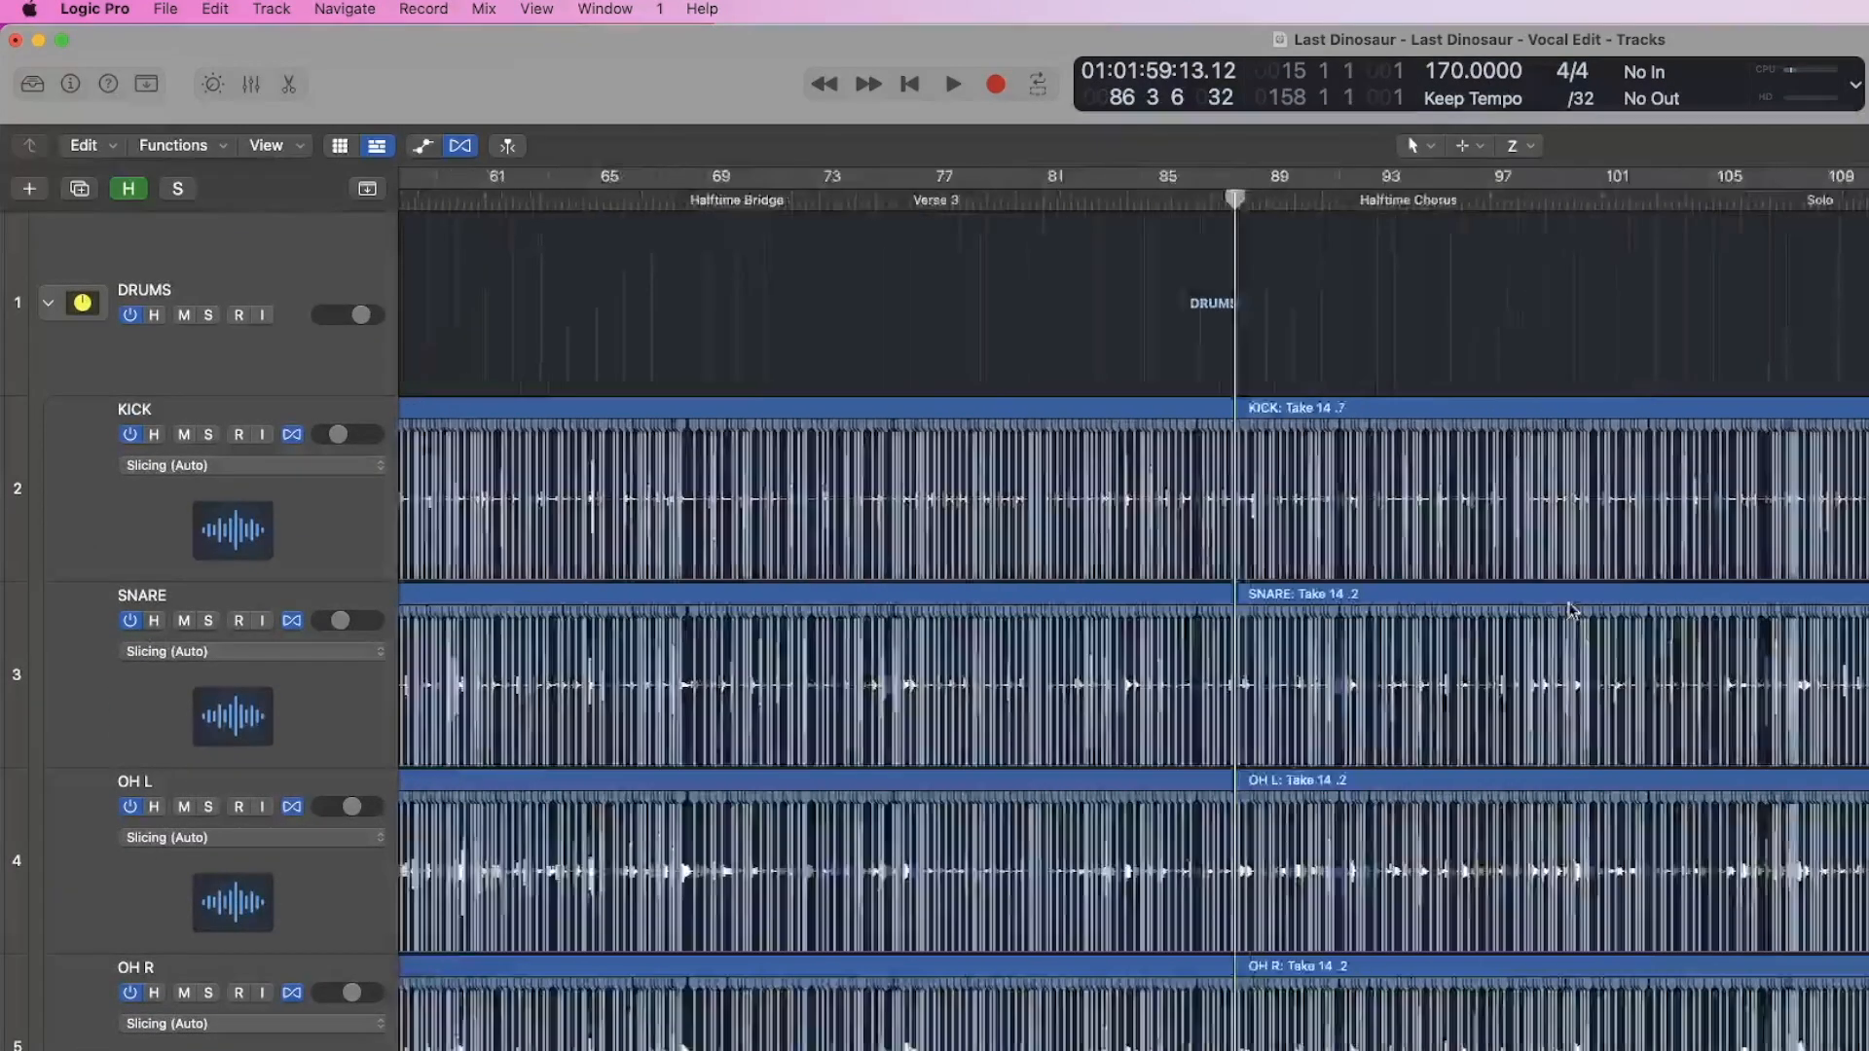
Examine the Flex markers on the SNARE and KICK tracks up close, around bars 111 to 121 and bar 106
drag(1139, 618, 1609, 933)
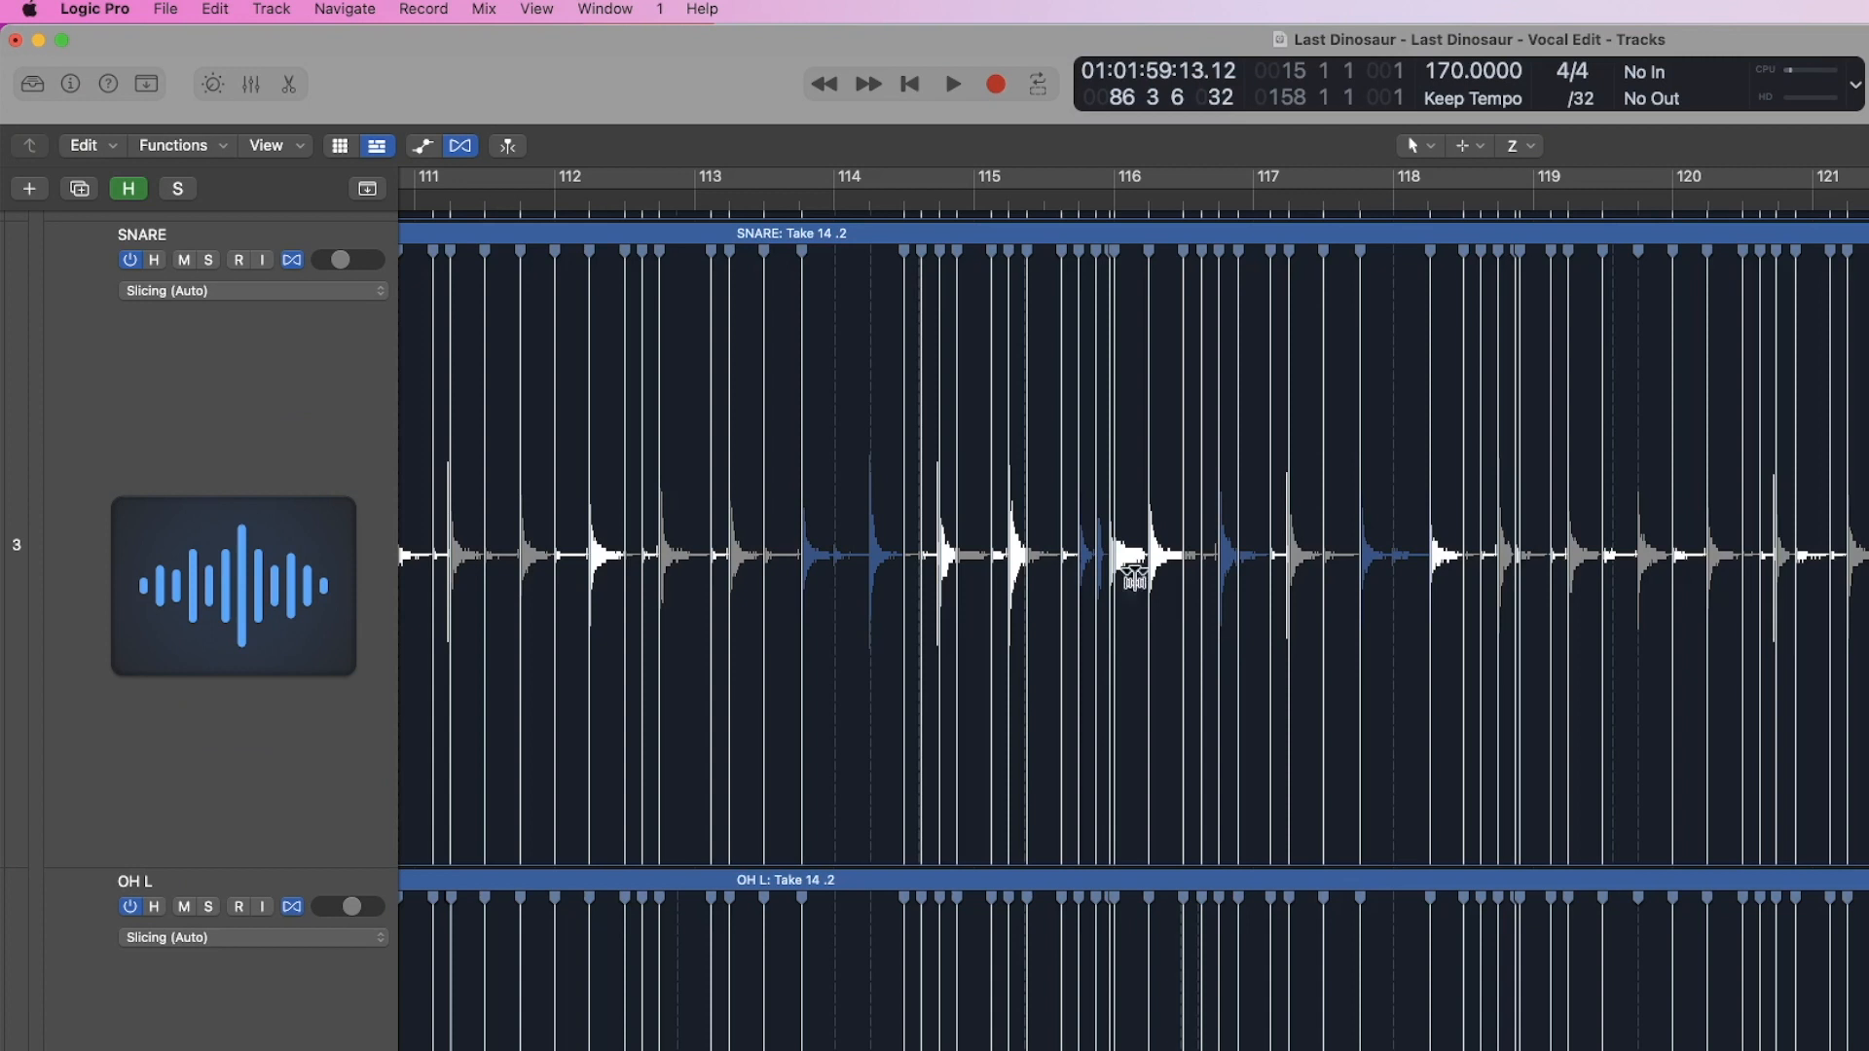
ctrl+alt+click(1334, 736)
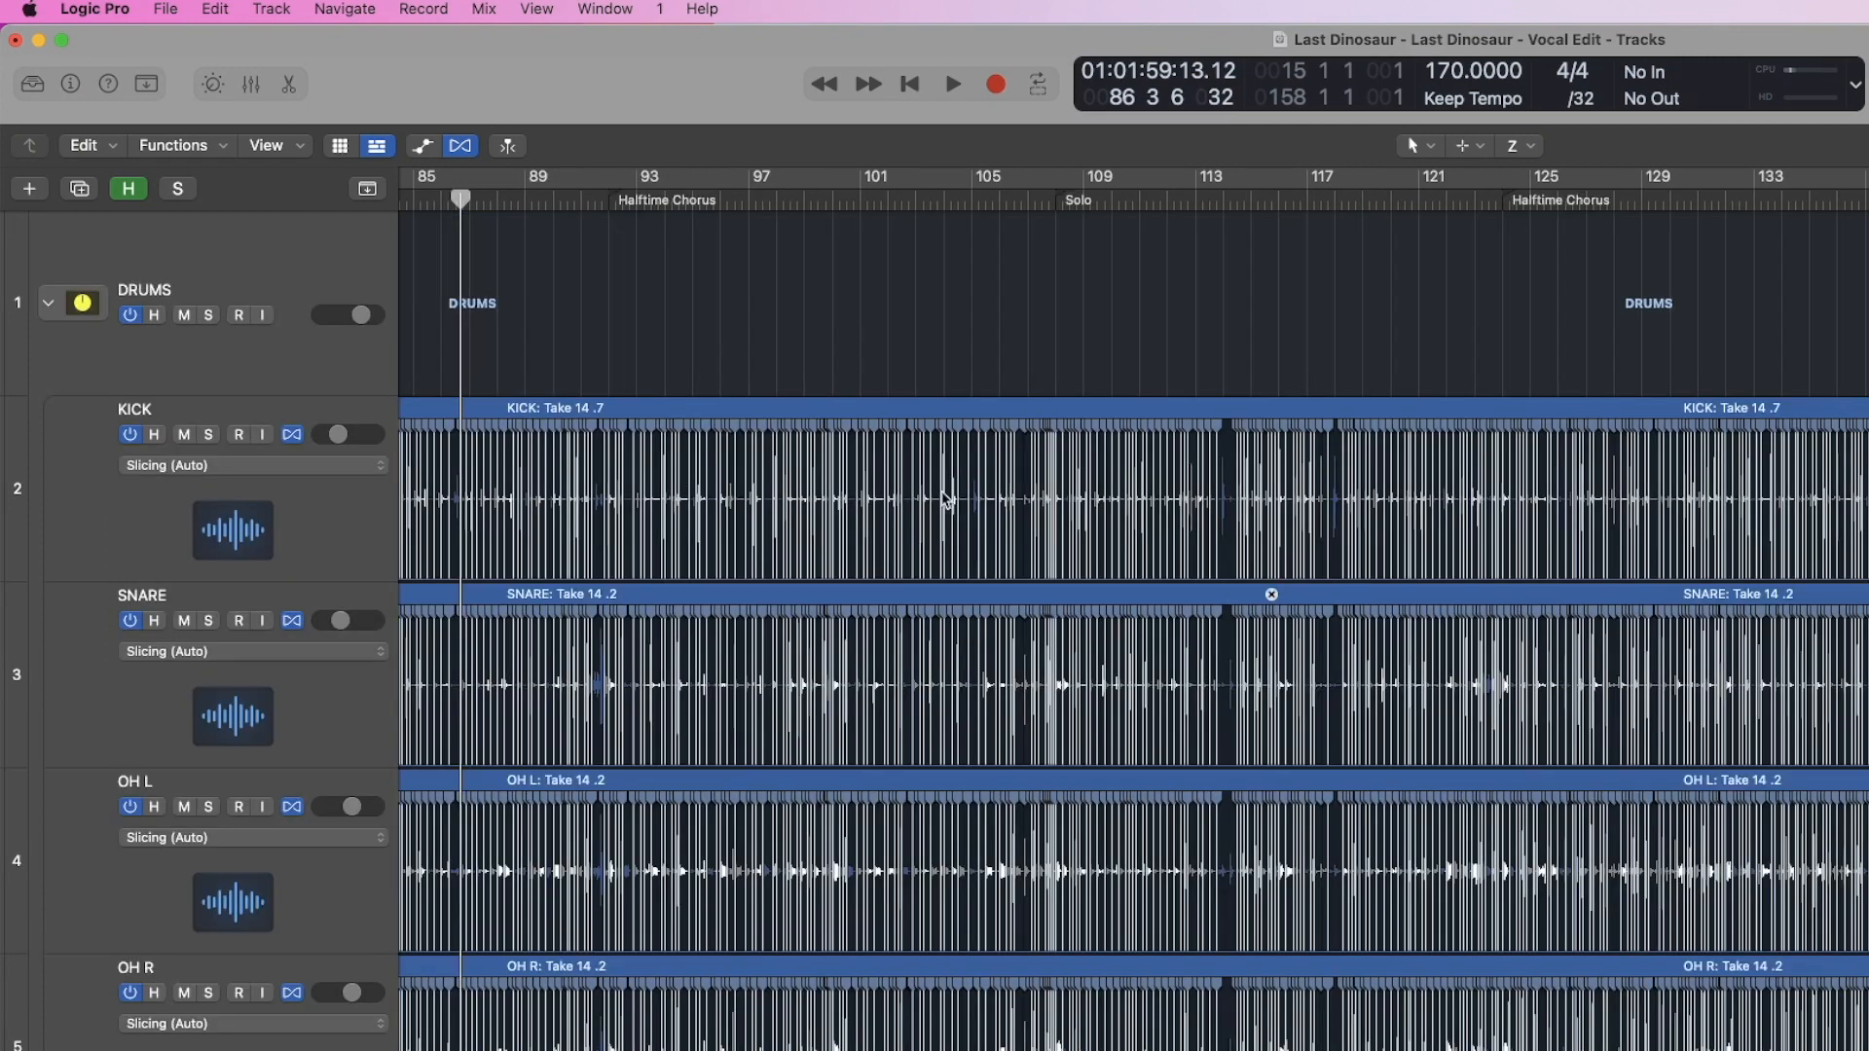
drag(925, 440, 1266, 681)
drag(830, 385, 976, 503)
drag(620, 323, 763, 477)
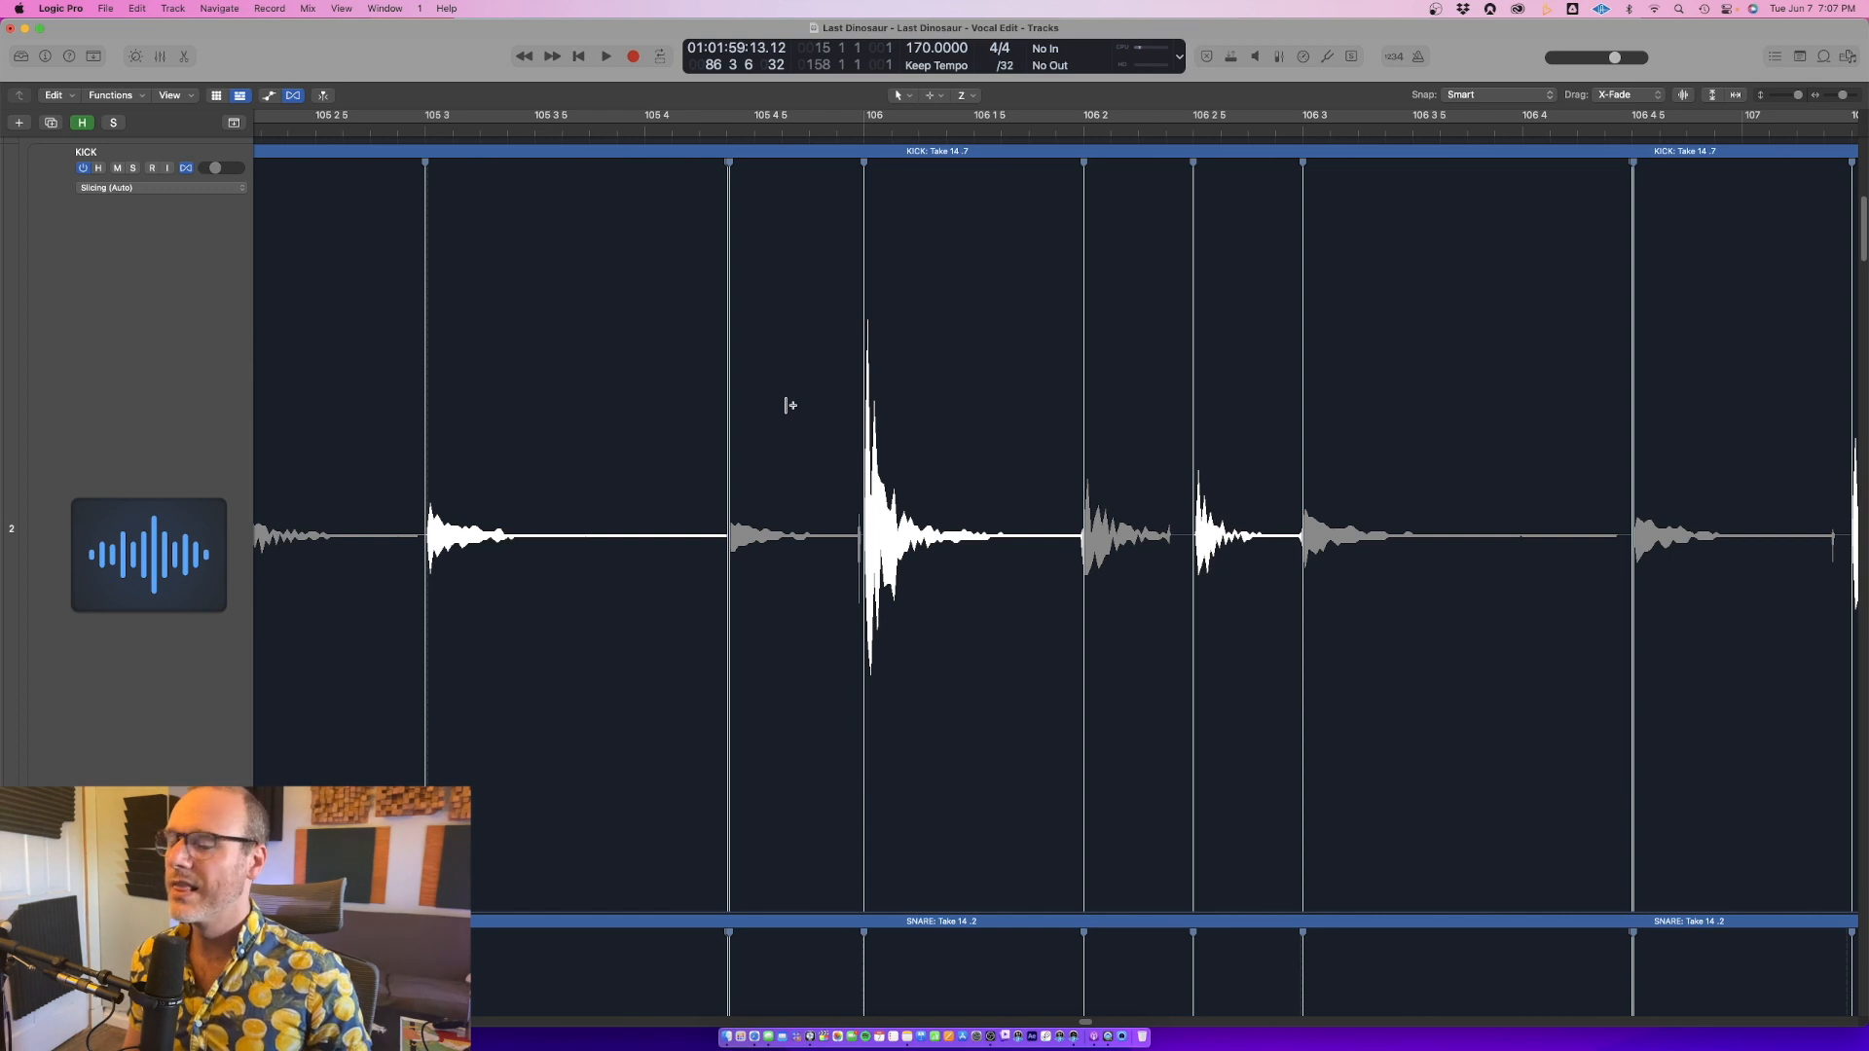
ctrl+alt+click(780, 410)
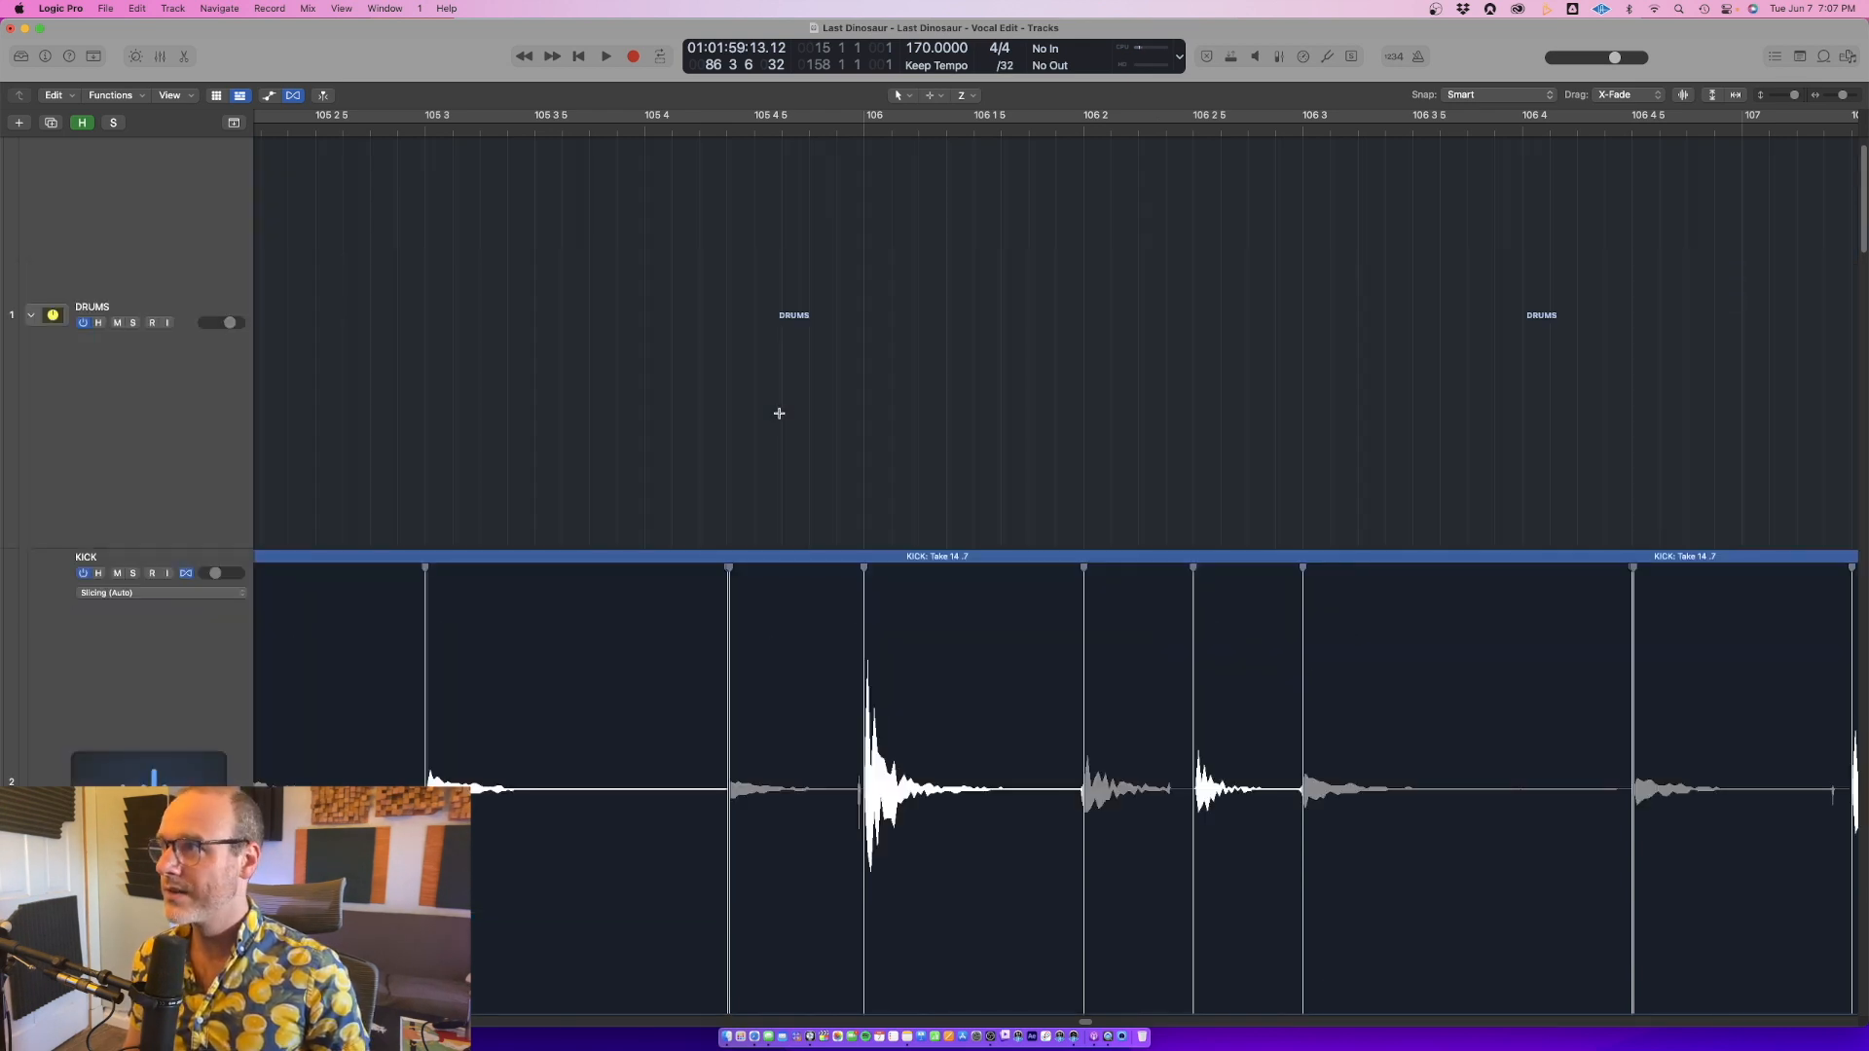
ctrl+alt+click(777, 409)
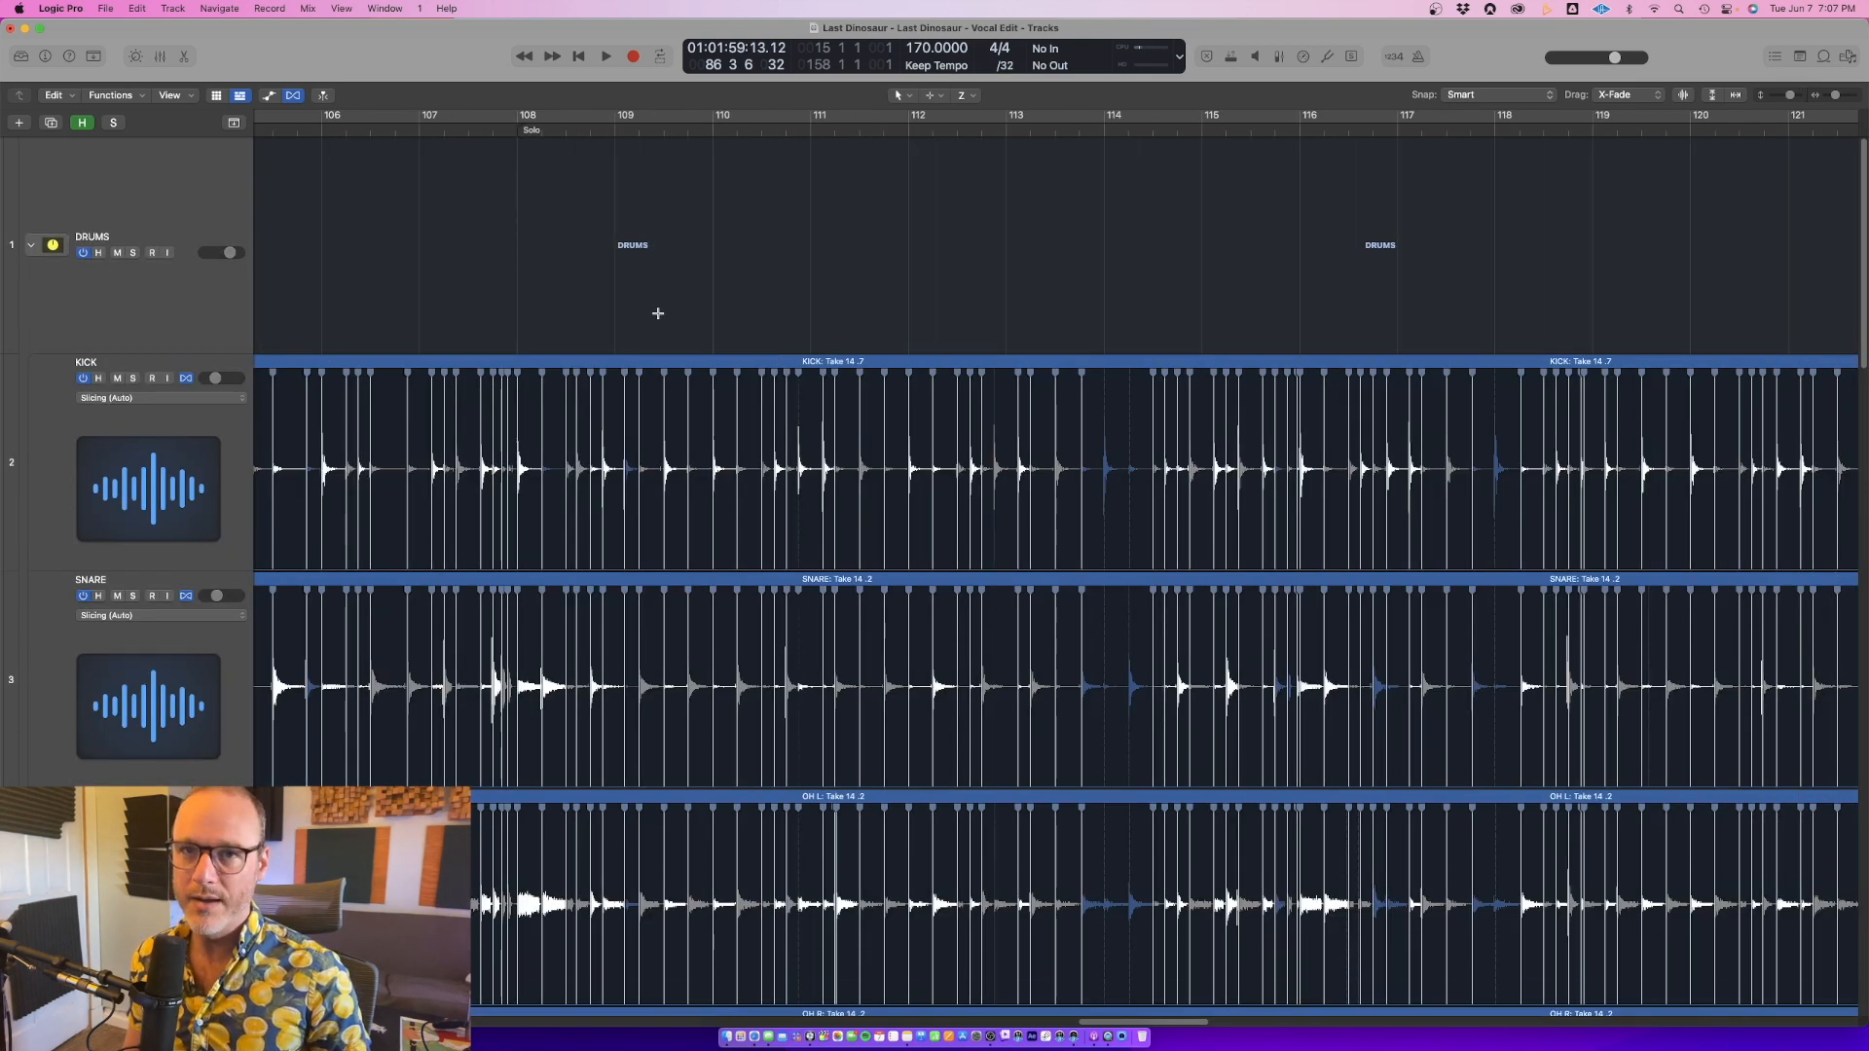
key(super+Up)
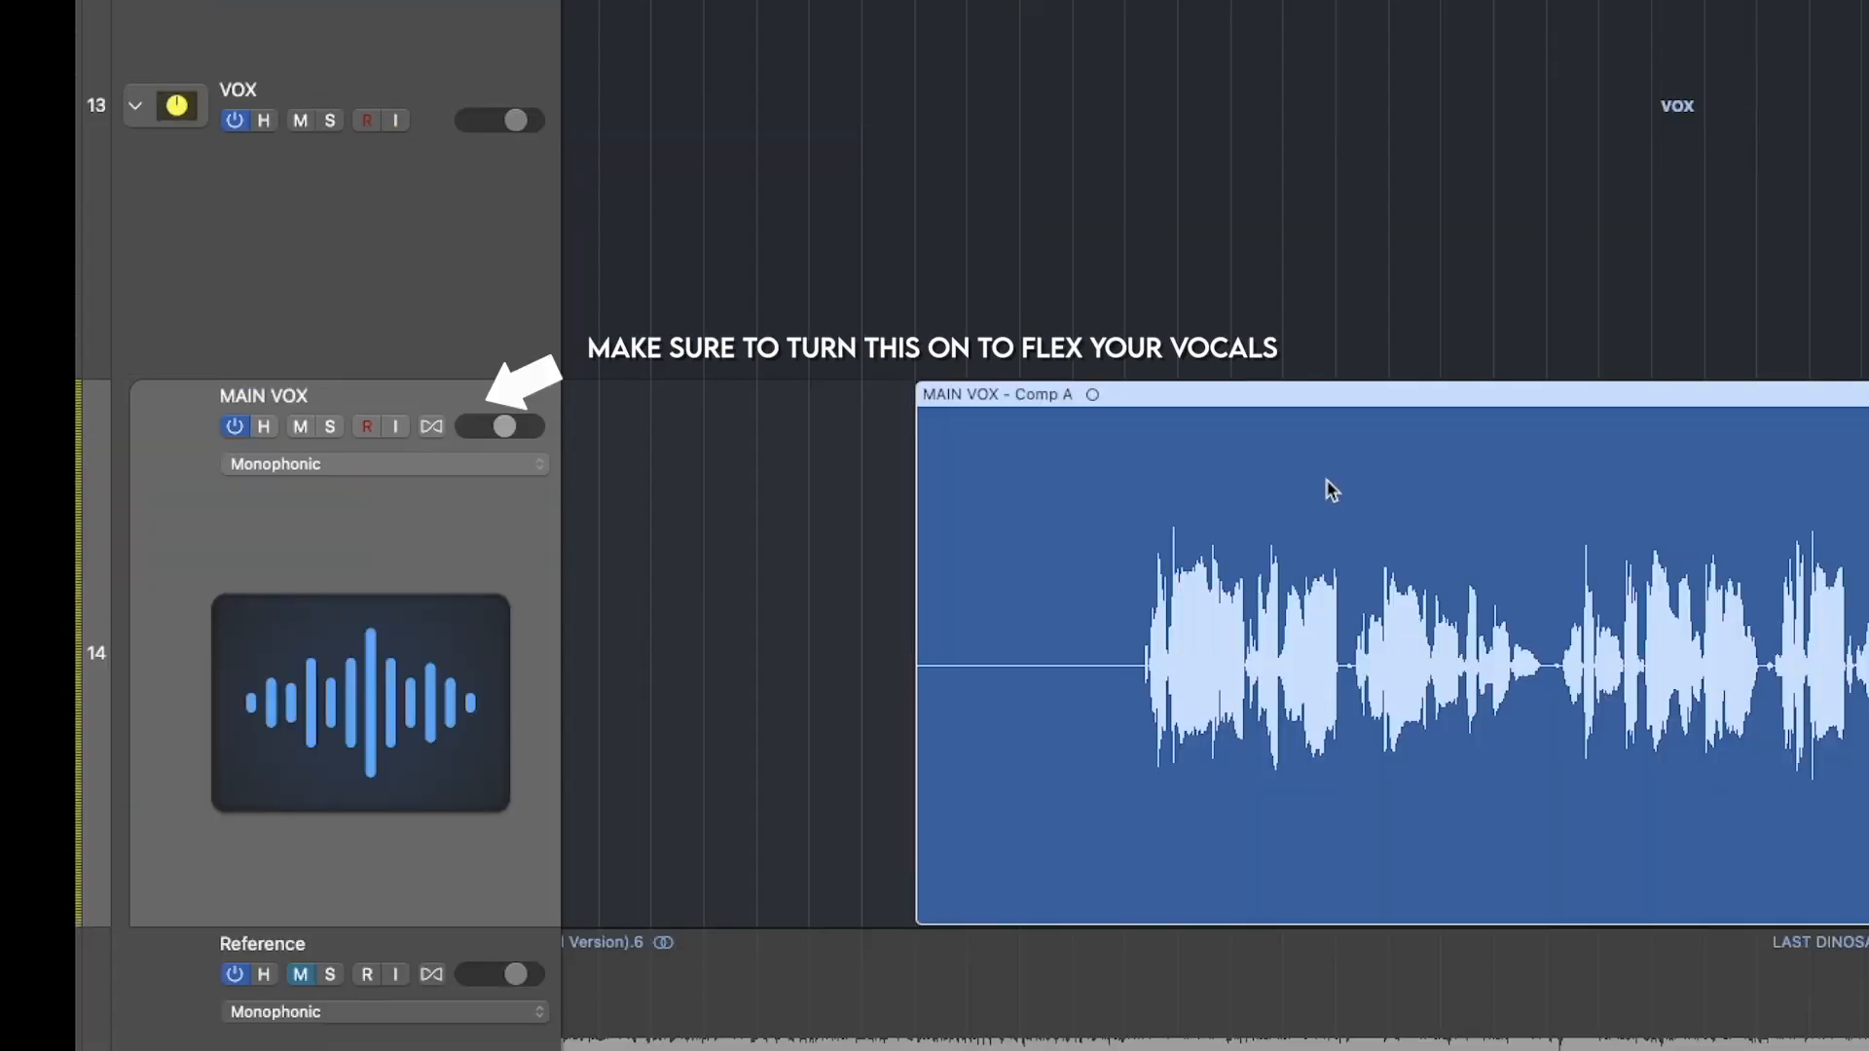
Turn on Flex for the MAIN VOX track and inspect its vocal phrases around Verse 1
click(432, 428)
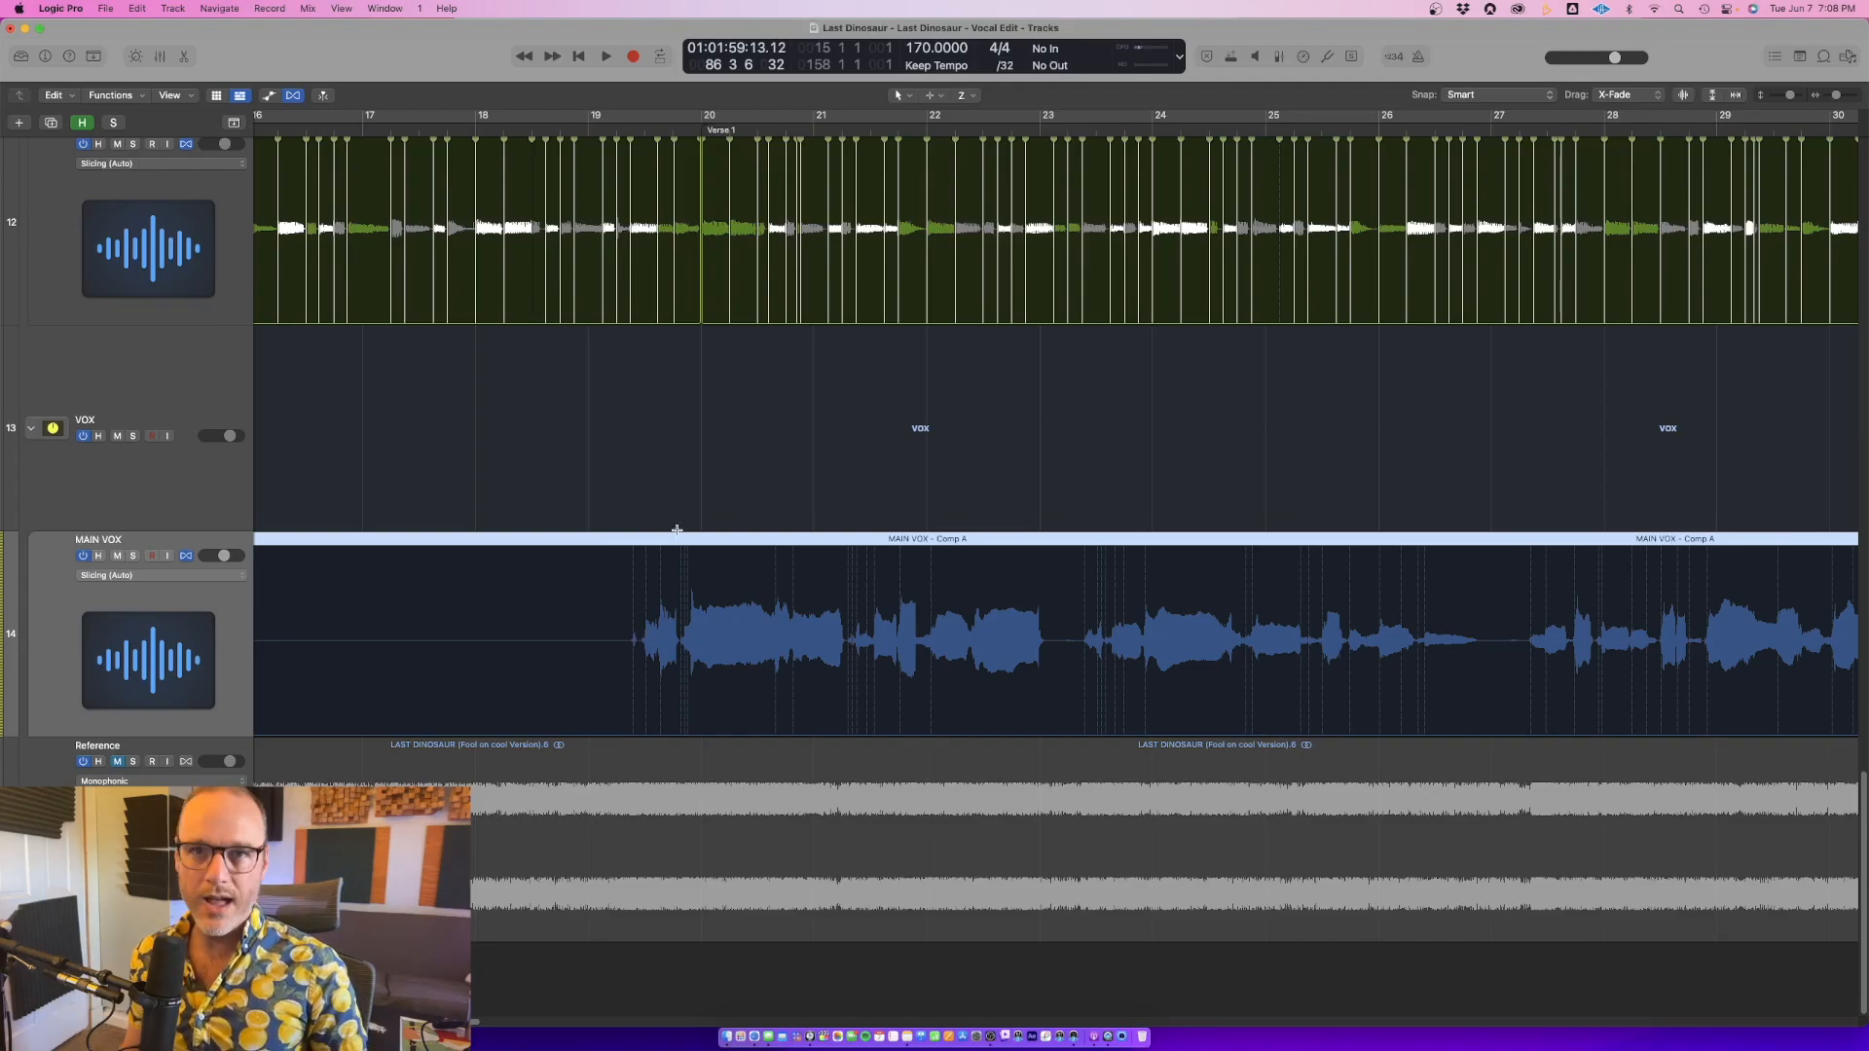
drag(563, 492, 1118, 1003)
scroll(536, 383, up, 5)
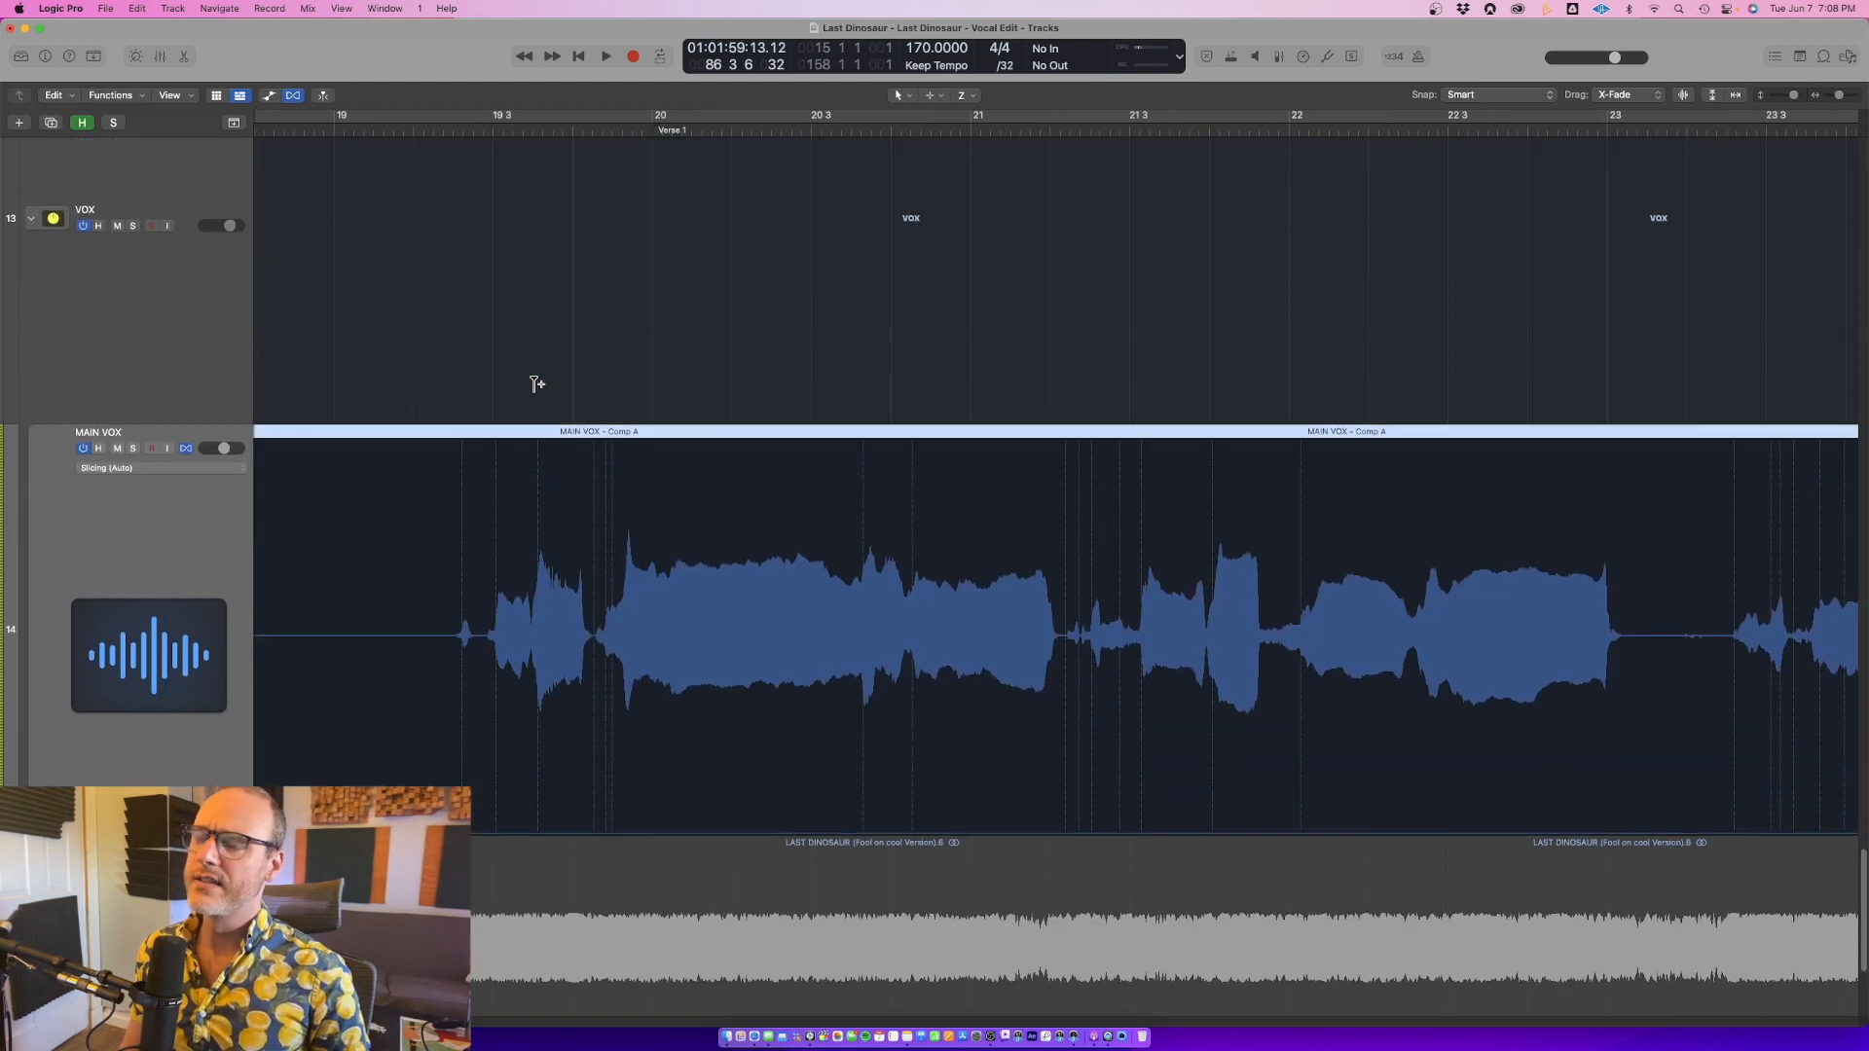
scroll(530, 390, up, 3)
scroll(529, 390, down, 6)
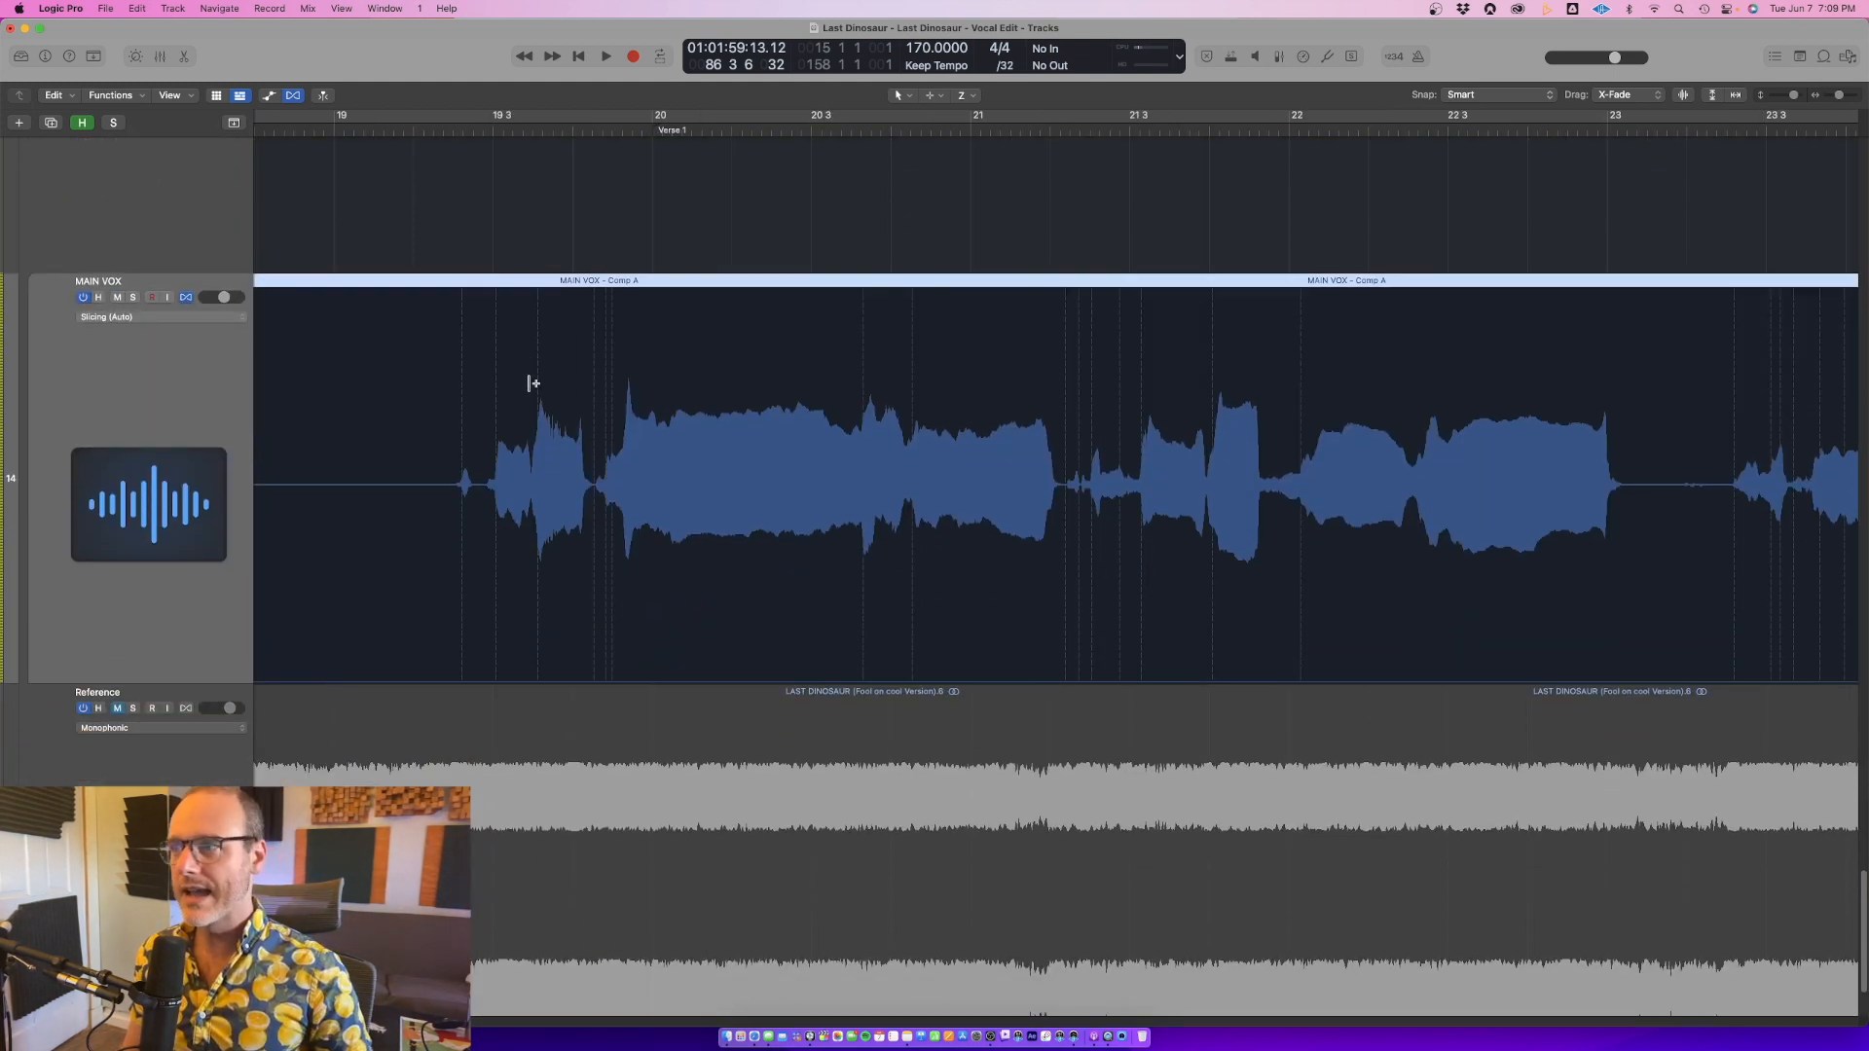
key(super+Up)
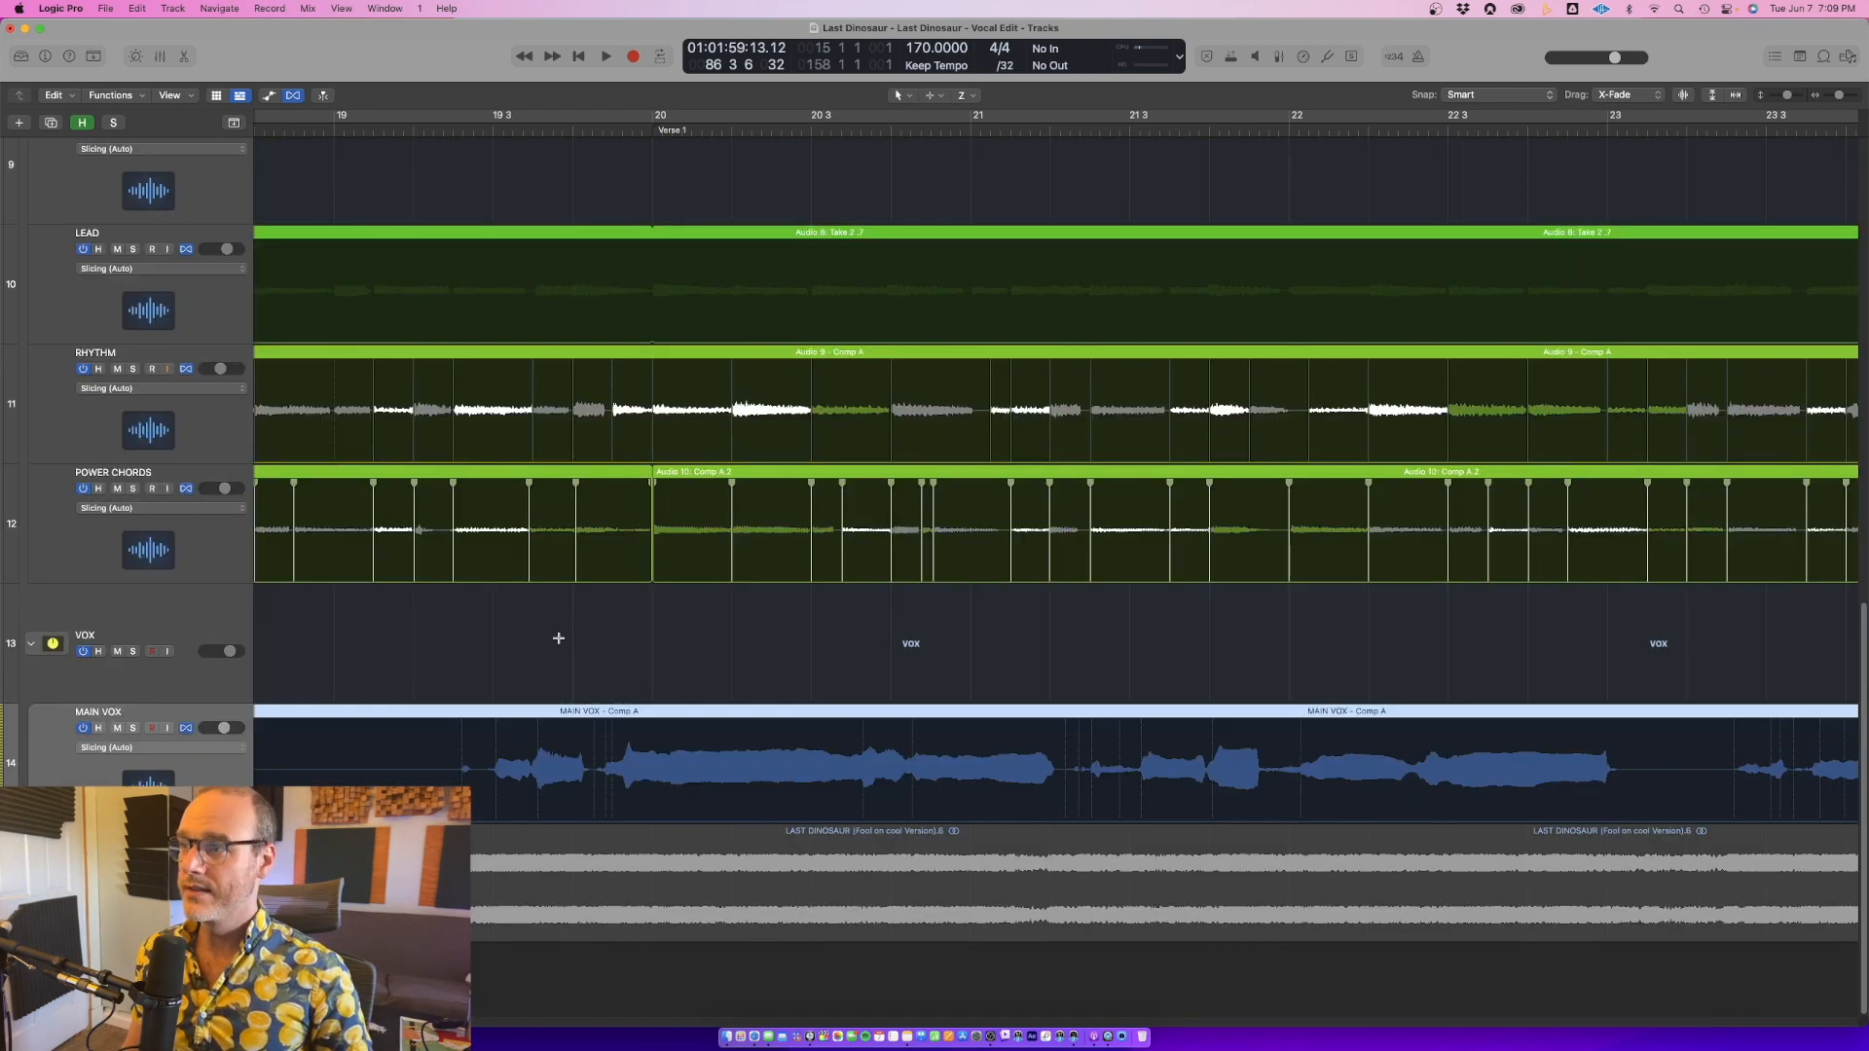
drag(386, 637, 993, 977)
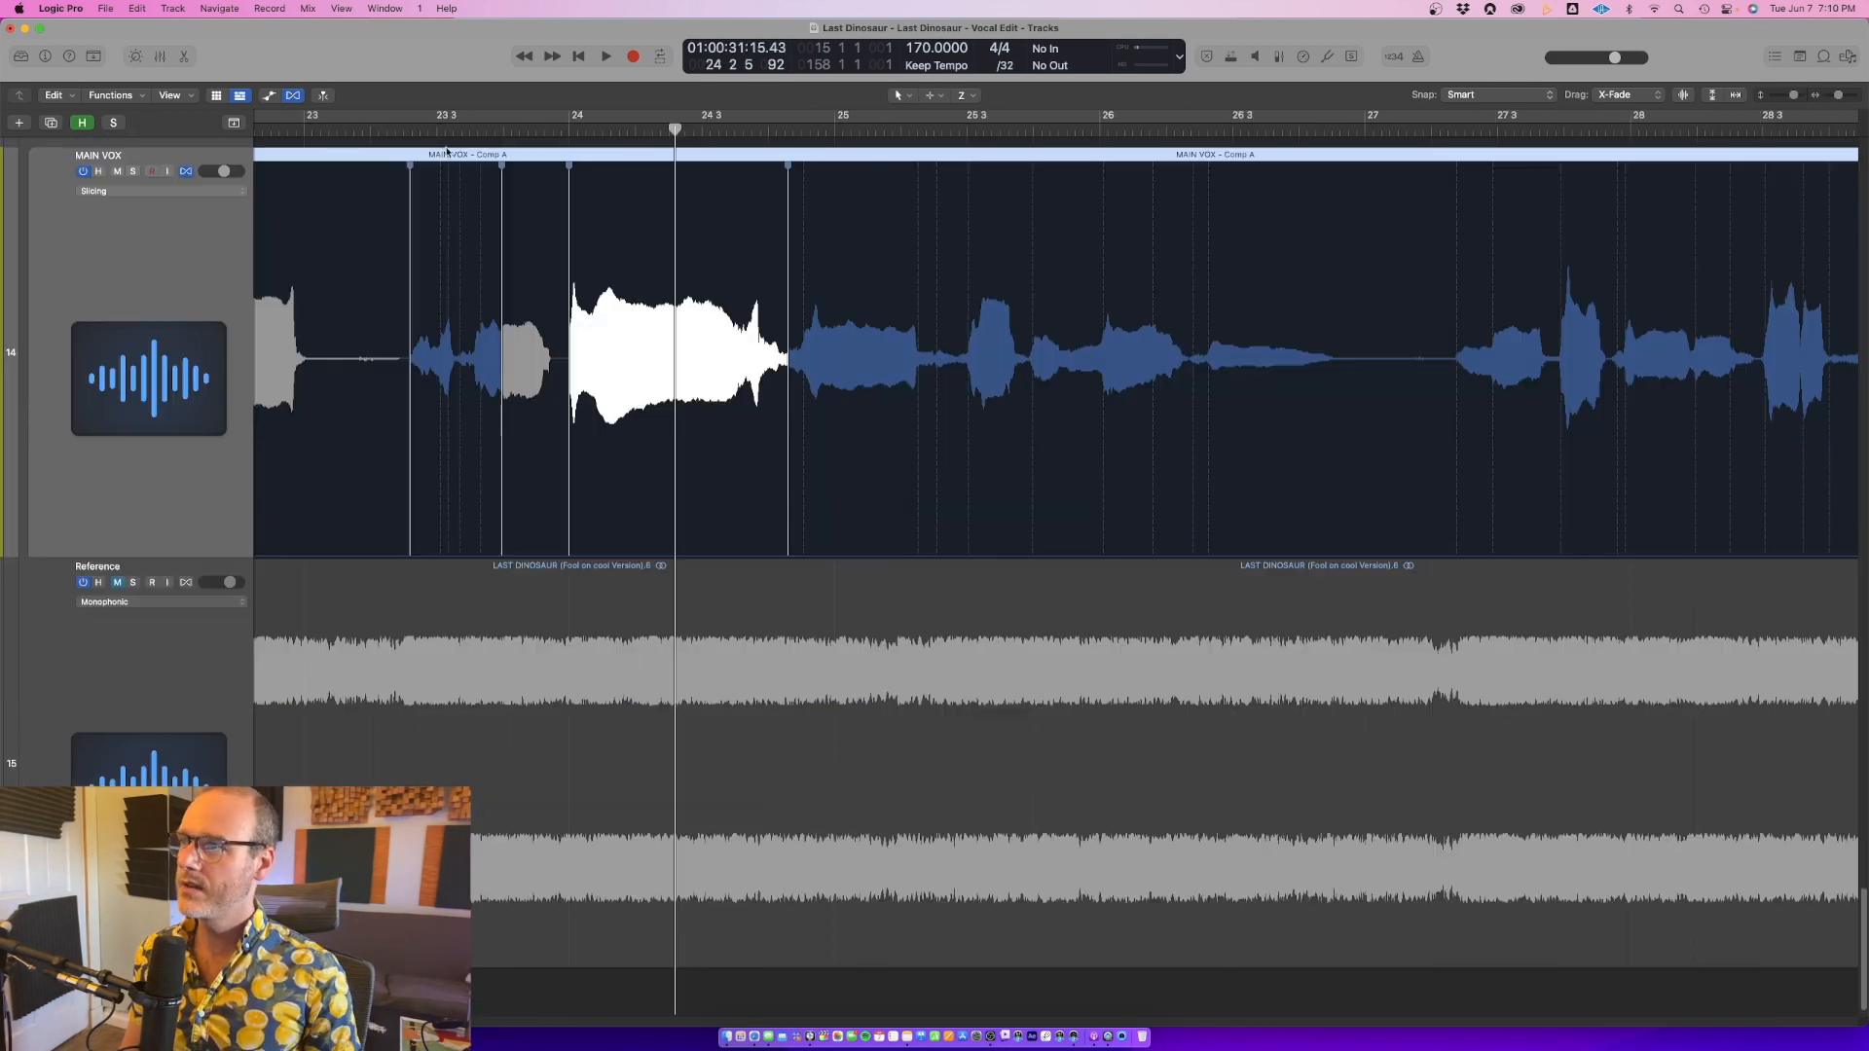
Play the vocal phrase around bar 23 3 and set the MAIN VOX track's Flex Time mode to Rhythmic
click(434, 130)
key(space)
key(super+z)
click(252, 283)
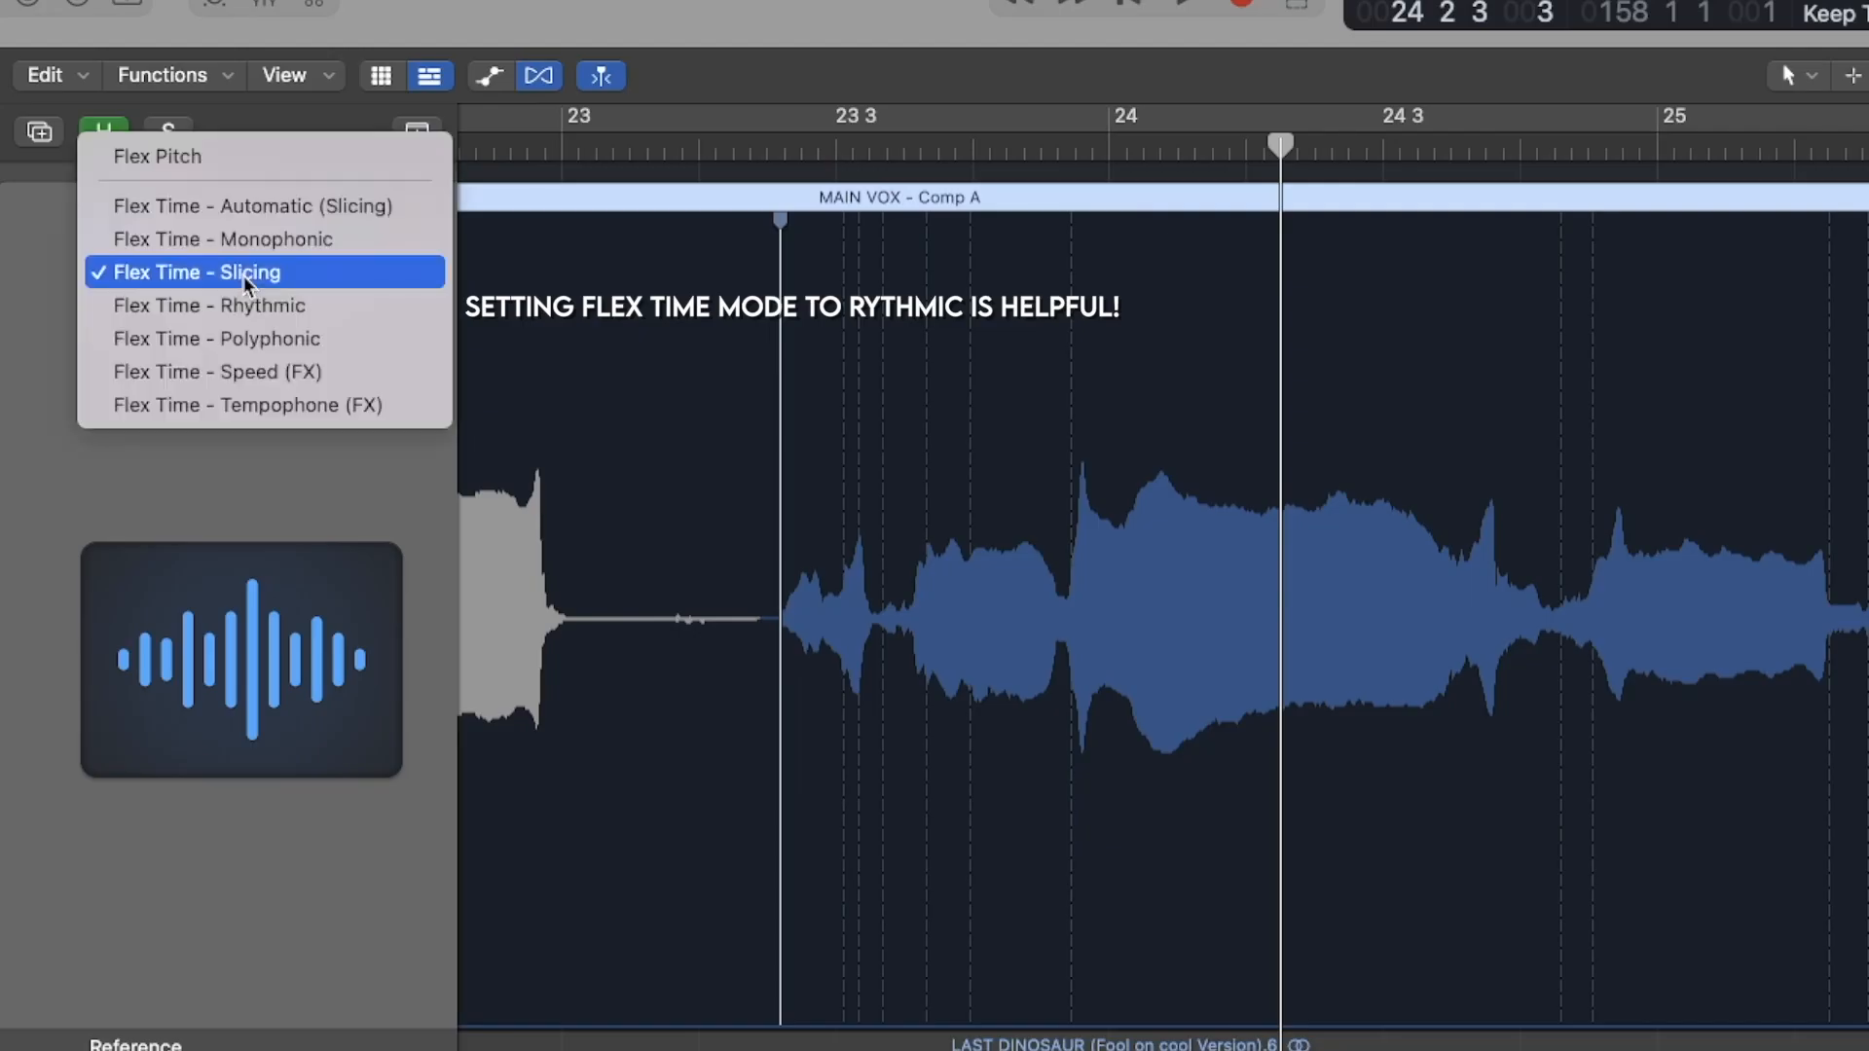
click(245, 308)
Audition the flexed MAIN VOX phrase from around bar 23 3 in Rhythmic mode
click(738, 151)
key(space)
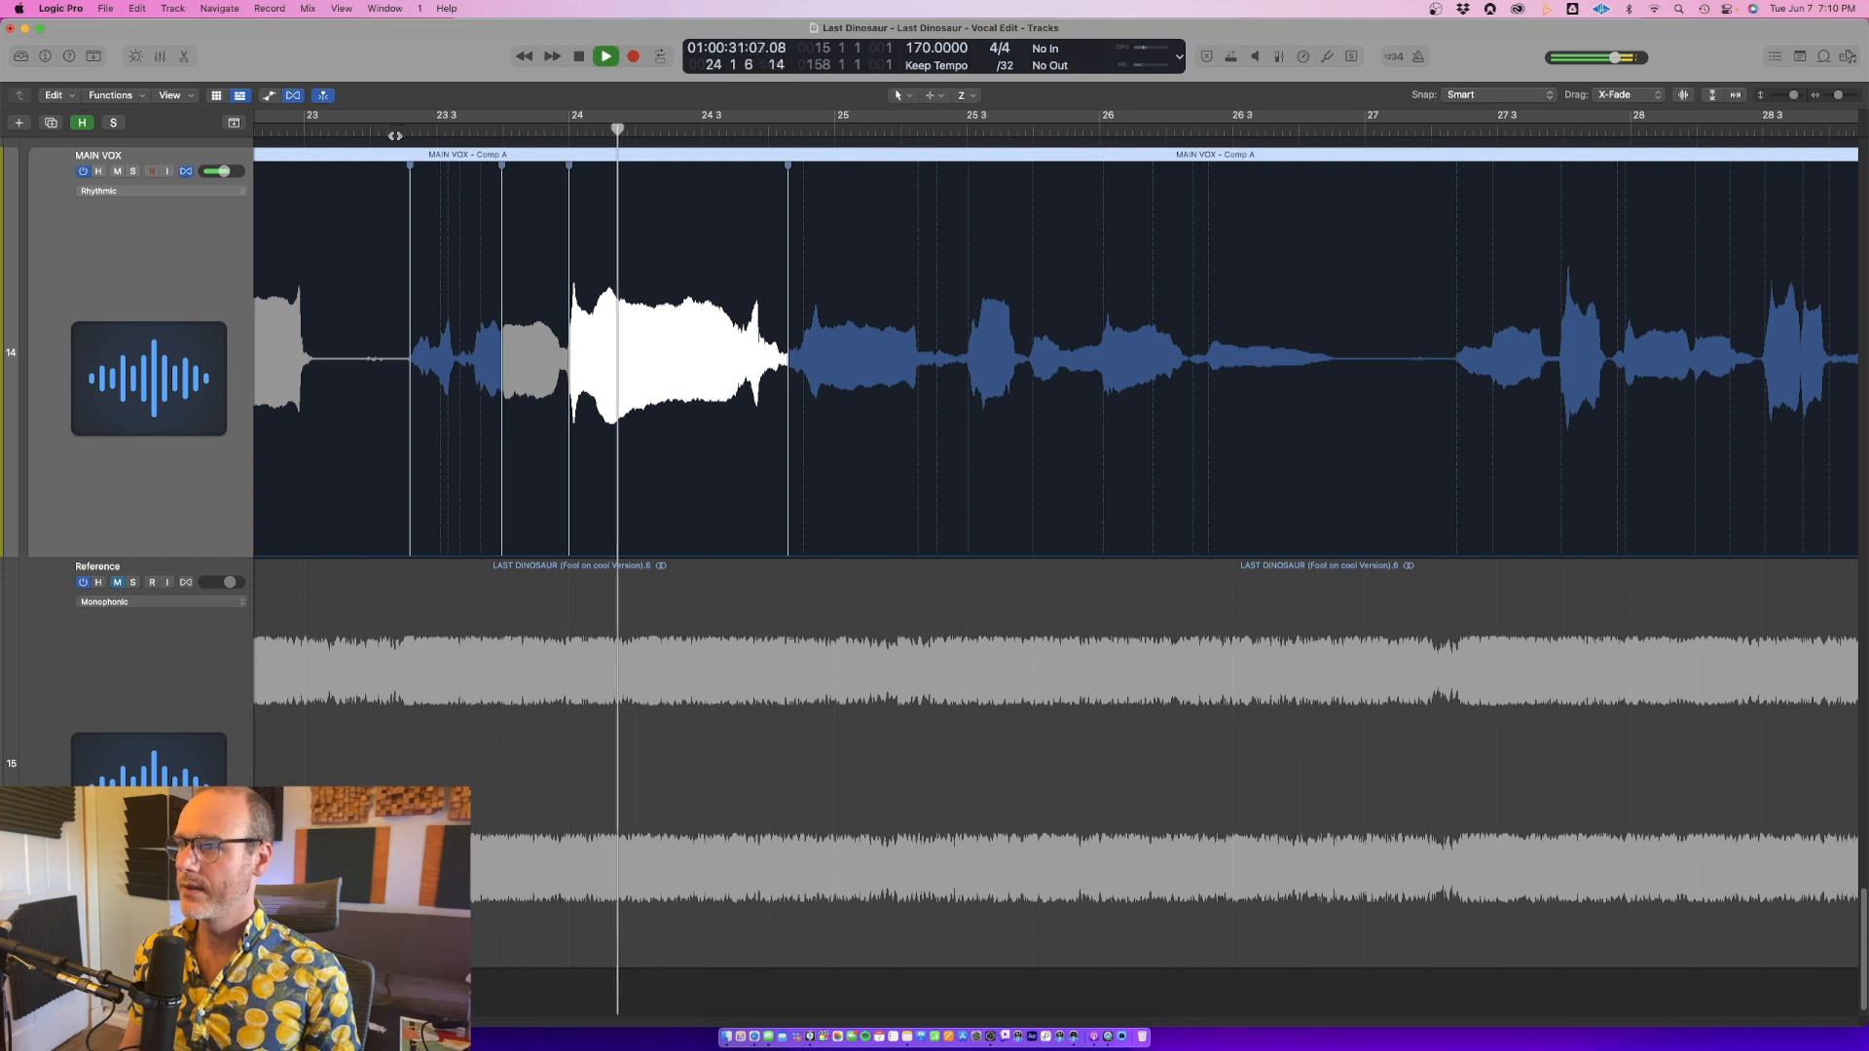
key(space)
click(408, 137)
key(space)
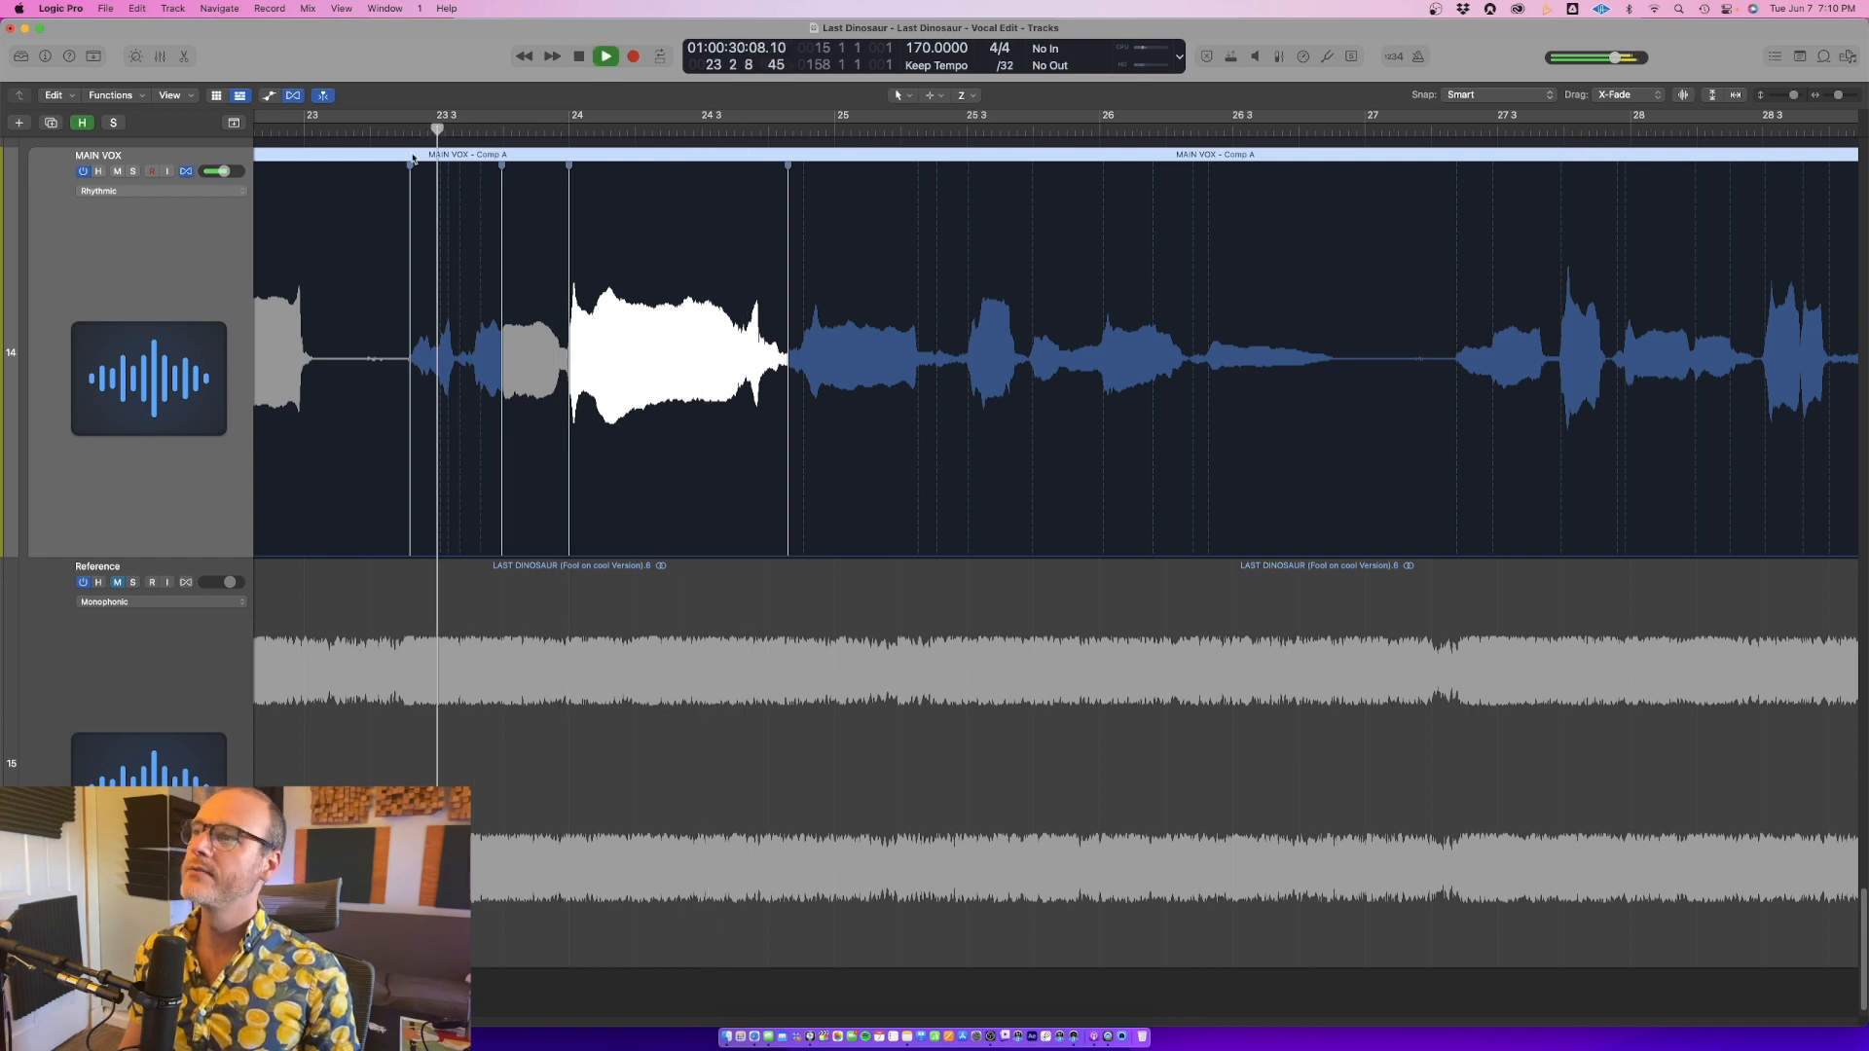
scroll(538, 350, right, 5)
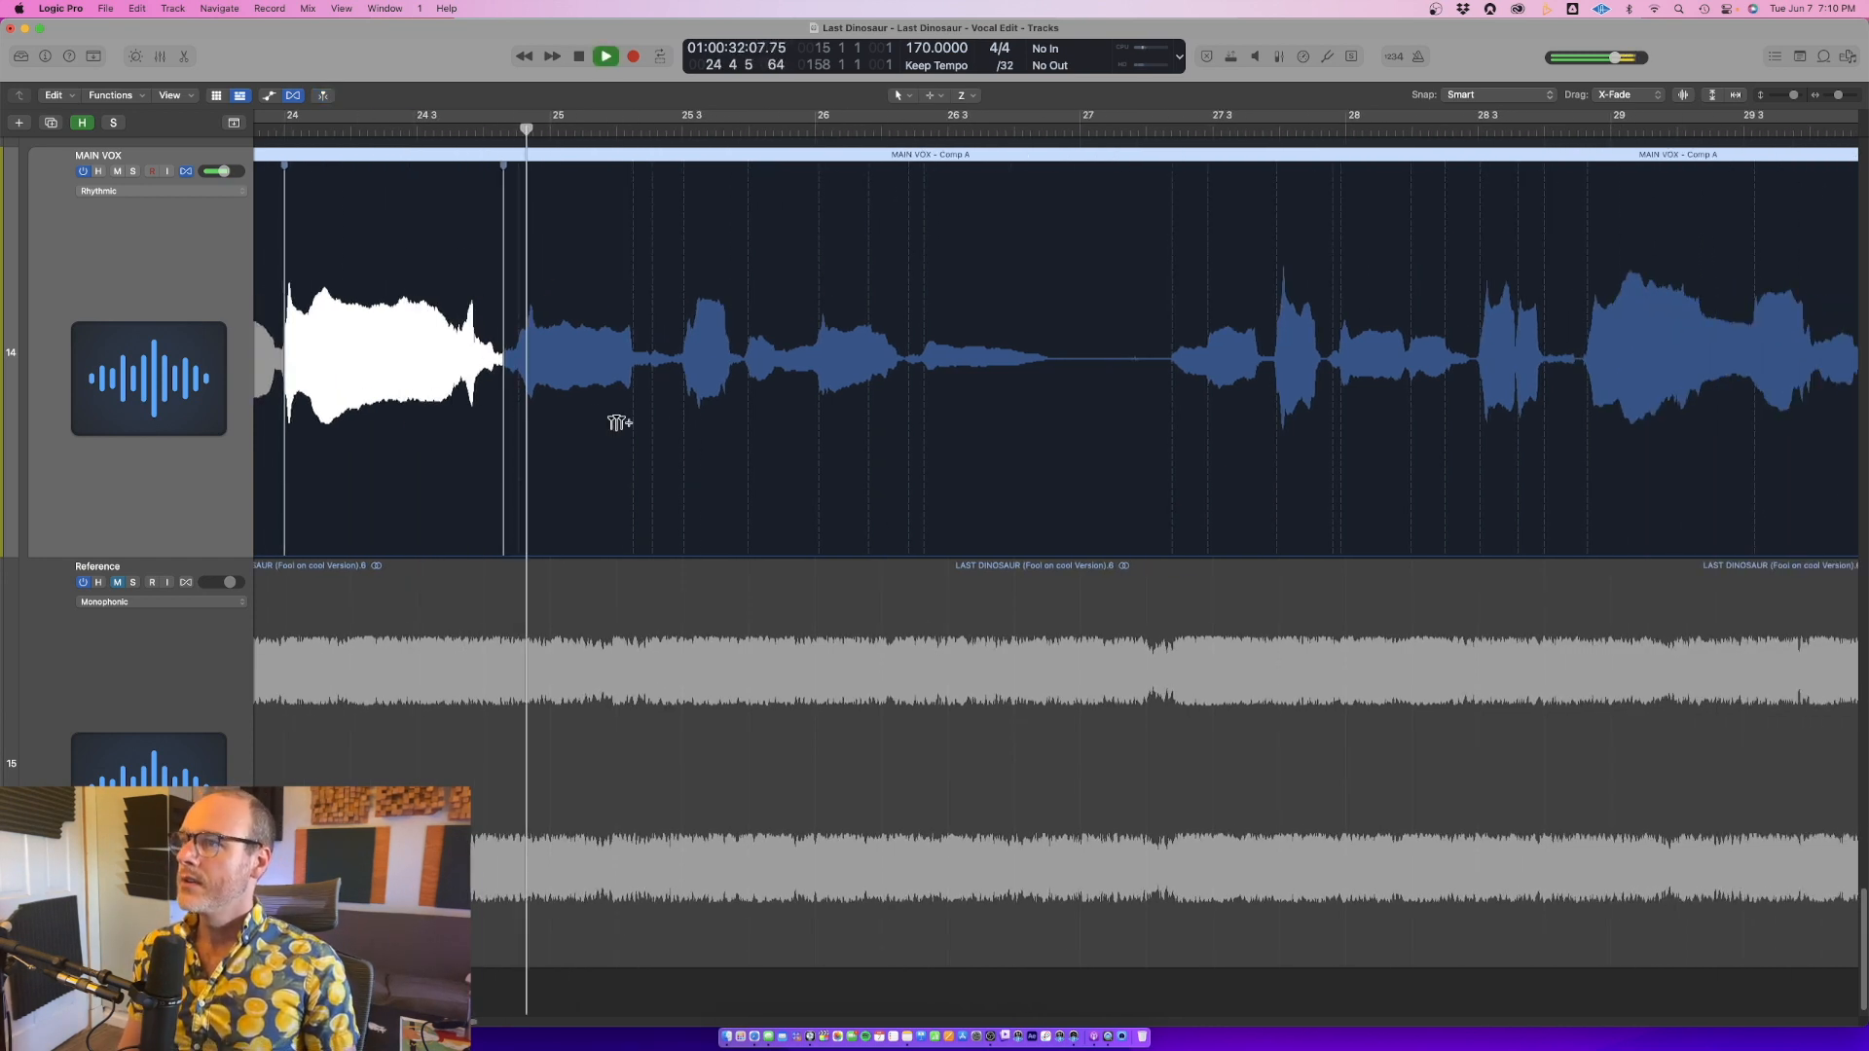
key(space)
click(821, 363)
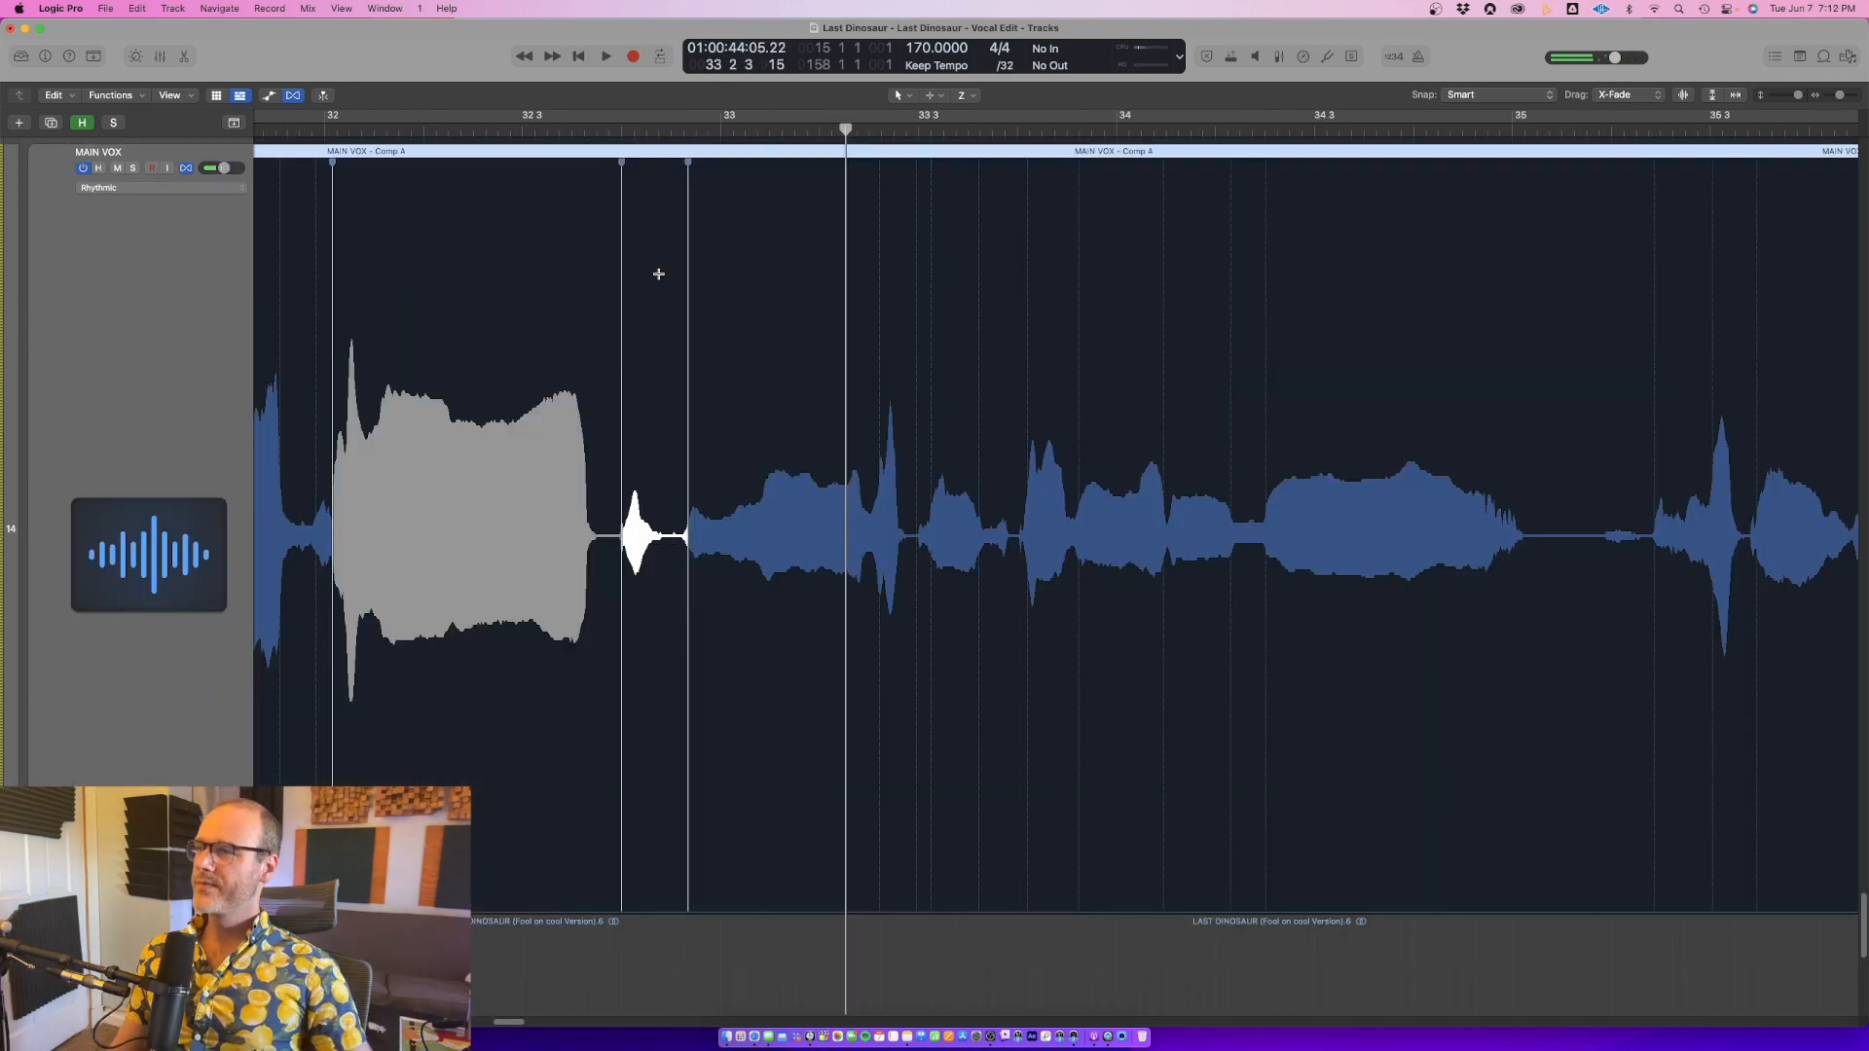
Move the MAIN VOX track to the top of the track list, directly above the DRUMS stack
key(ctrl+z)
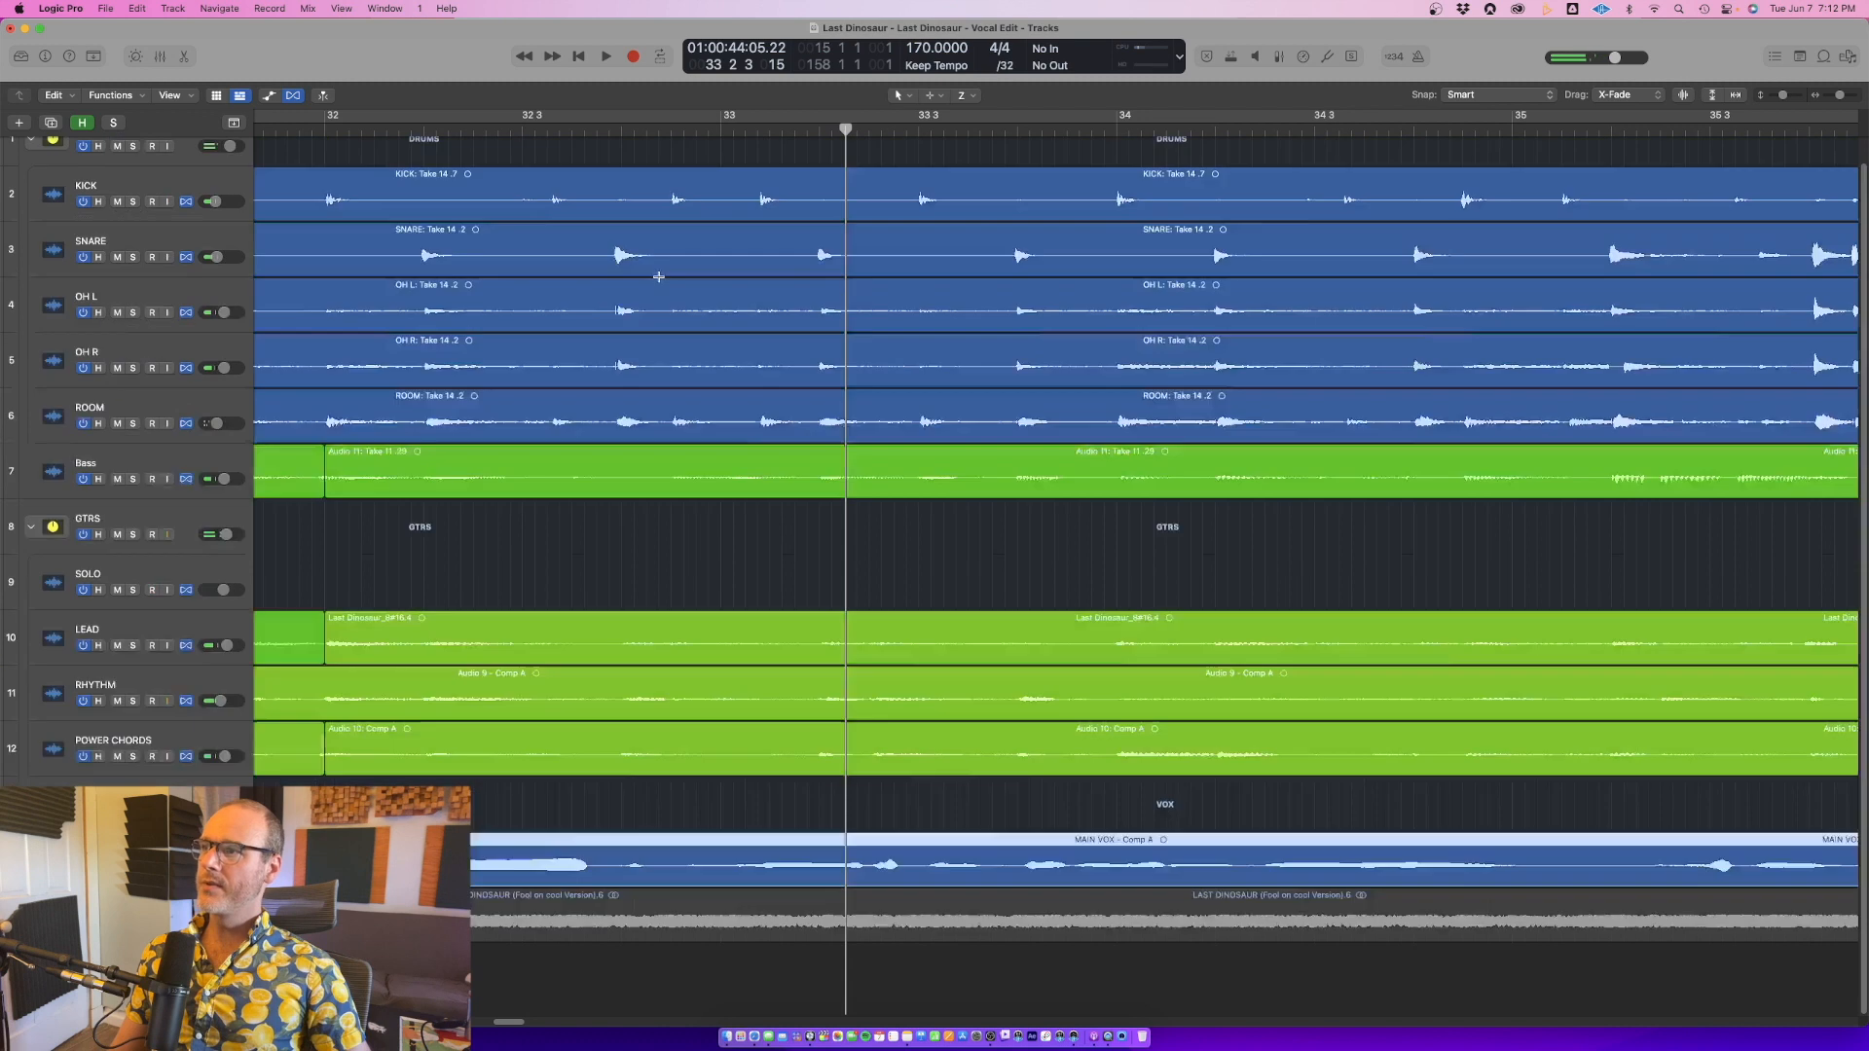
drag(192, 653, 197, 128)
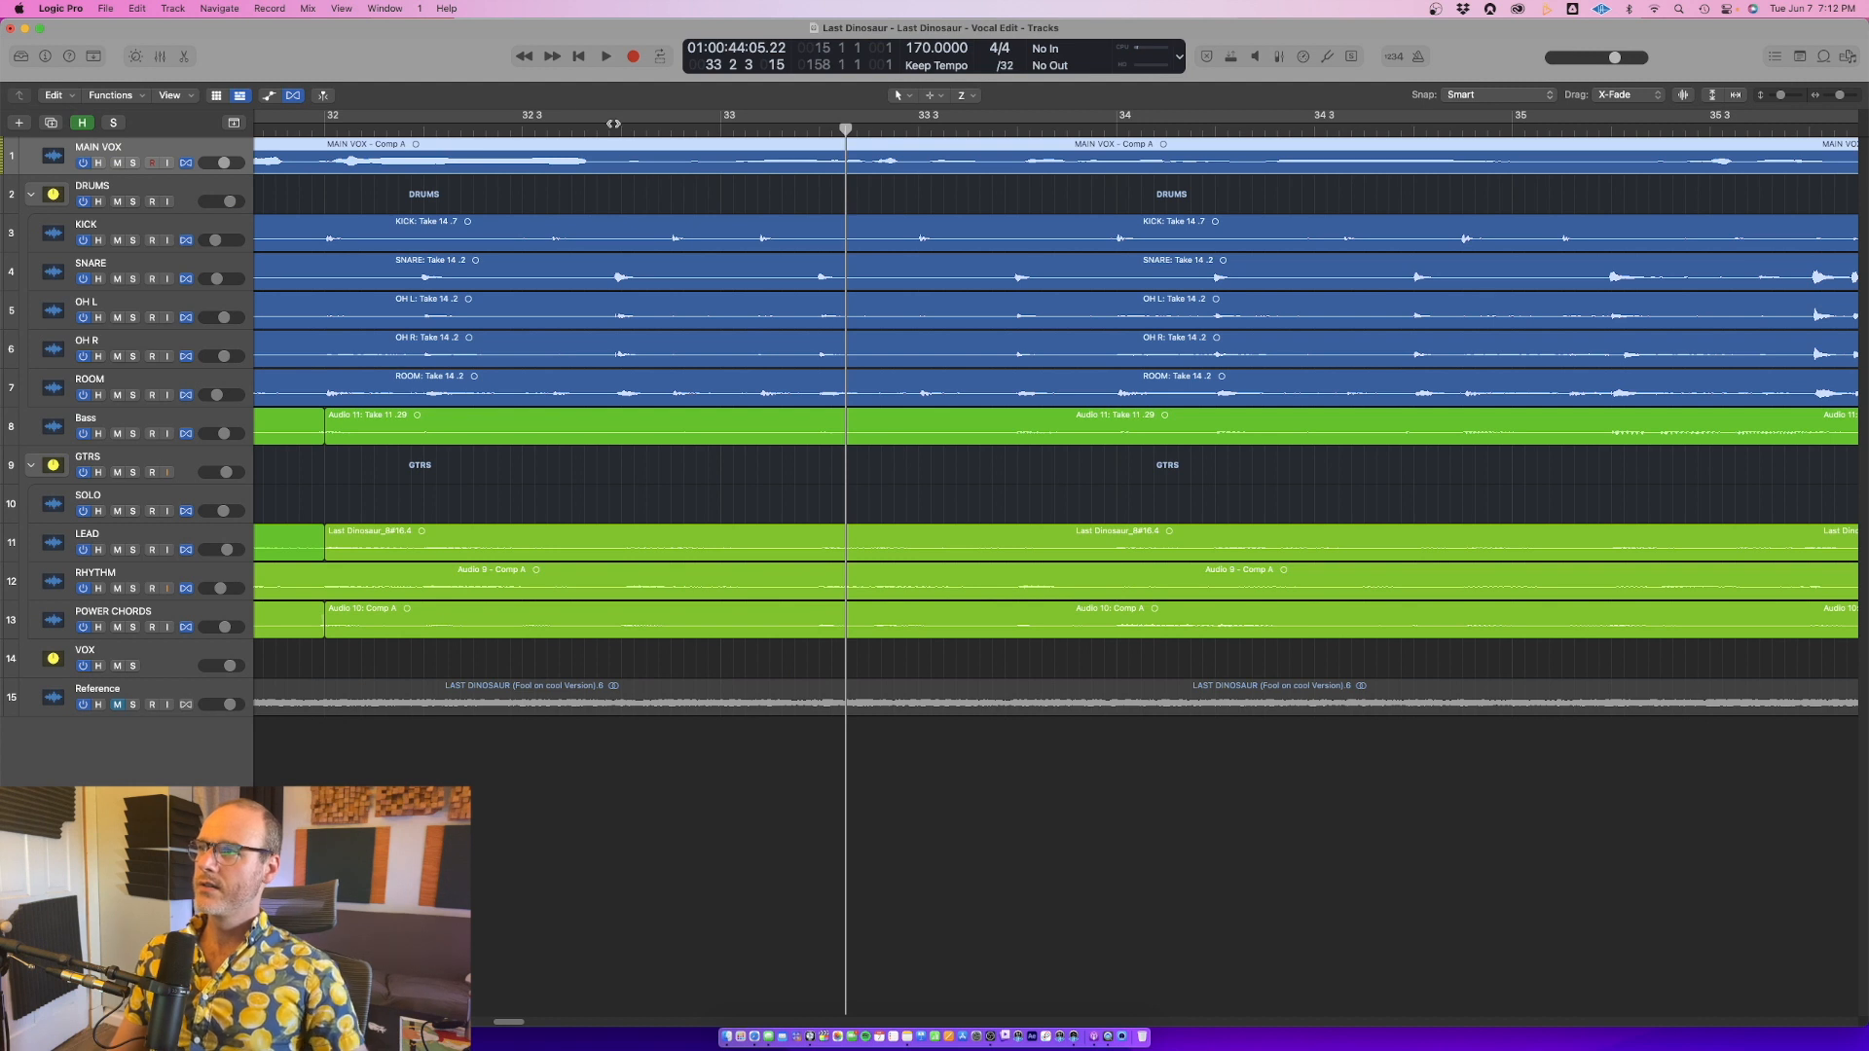
key(super+Down)
key(super+Up)
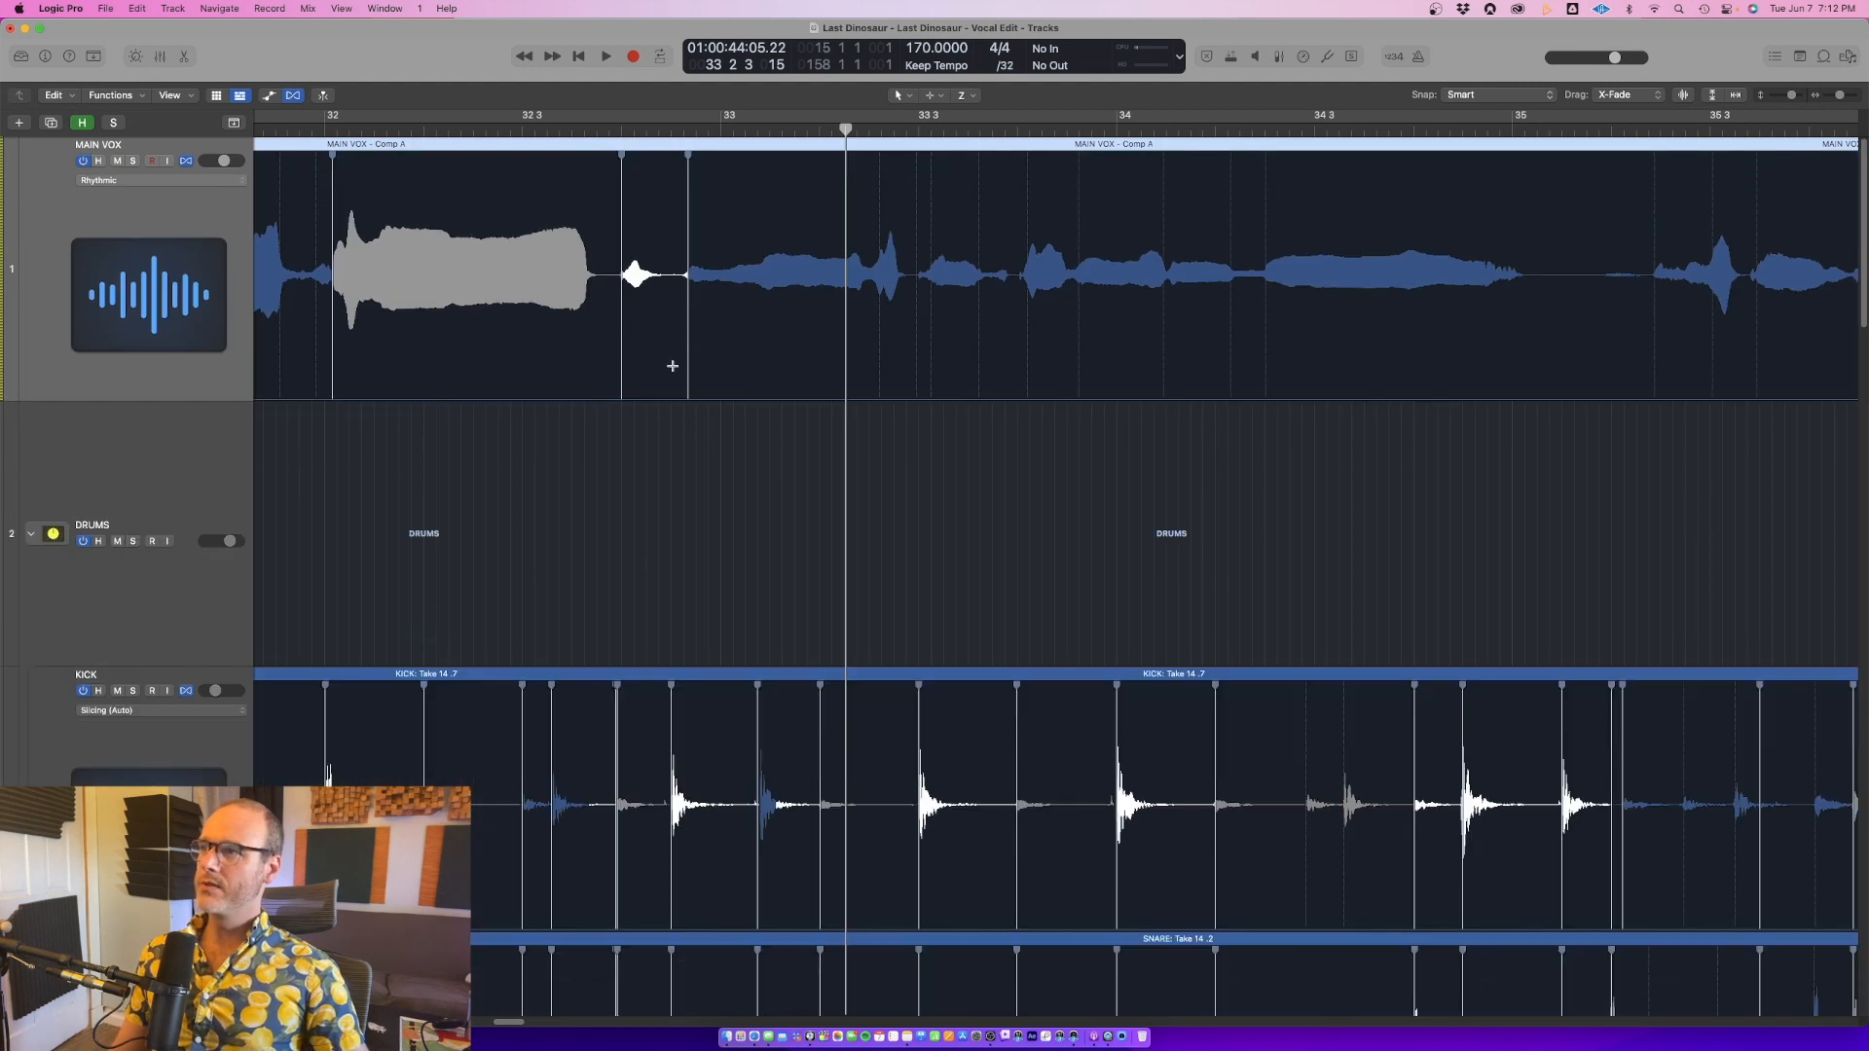
key(super+Left)
drag(555, 222, 989, 574)
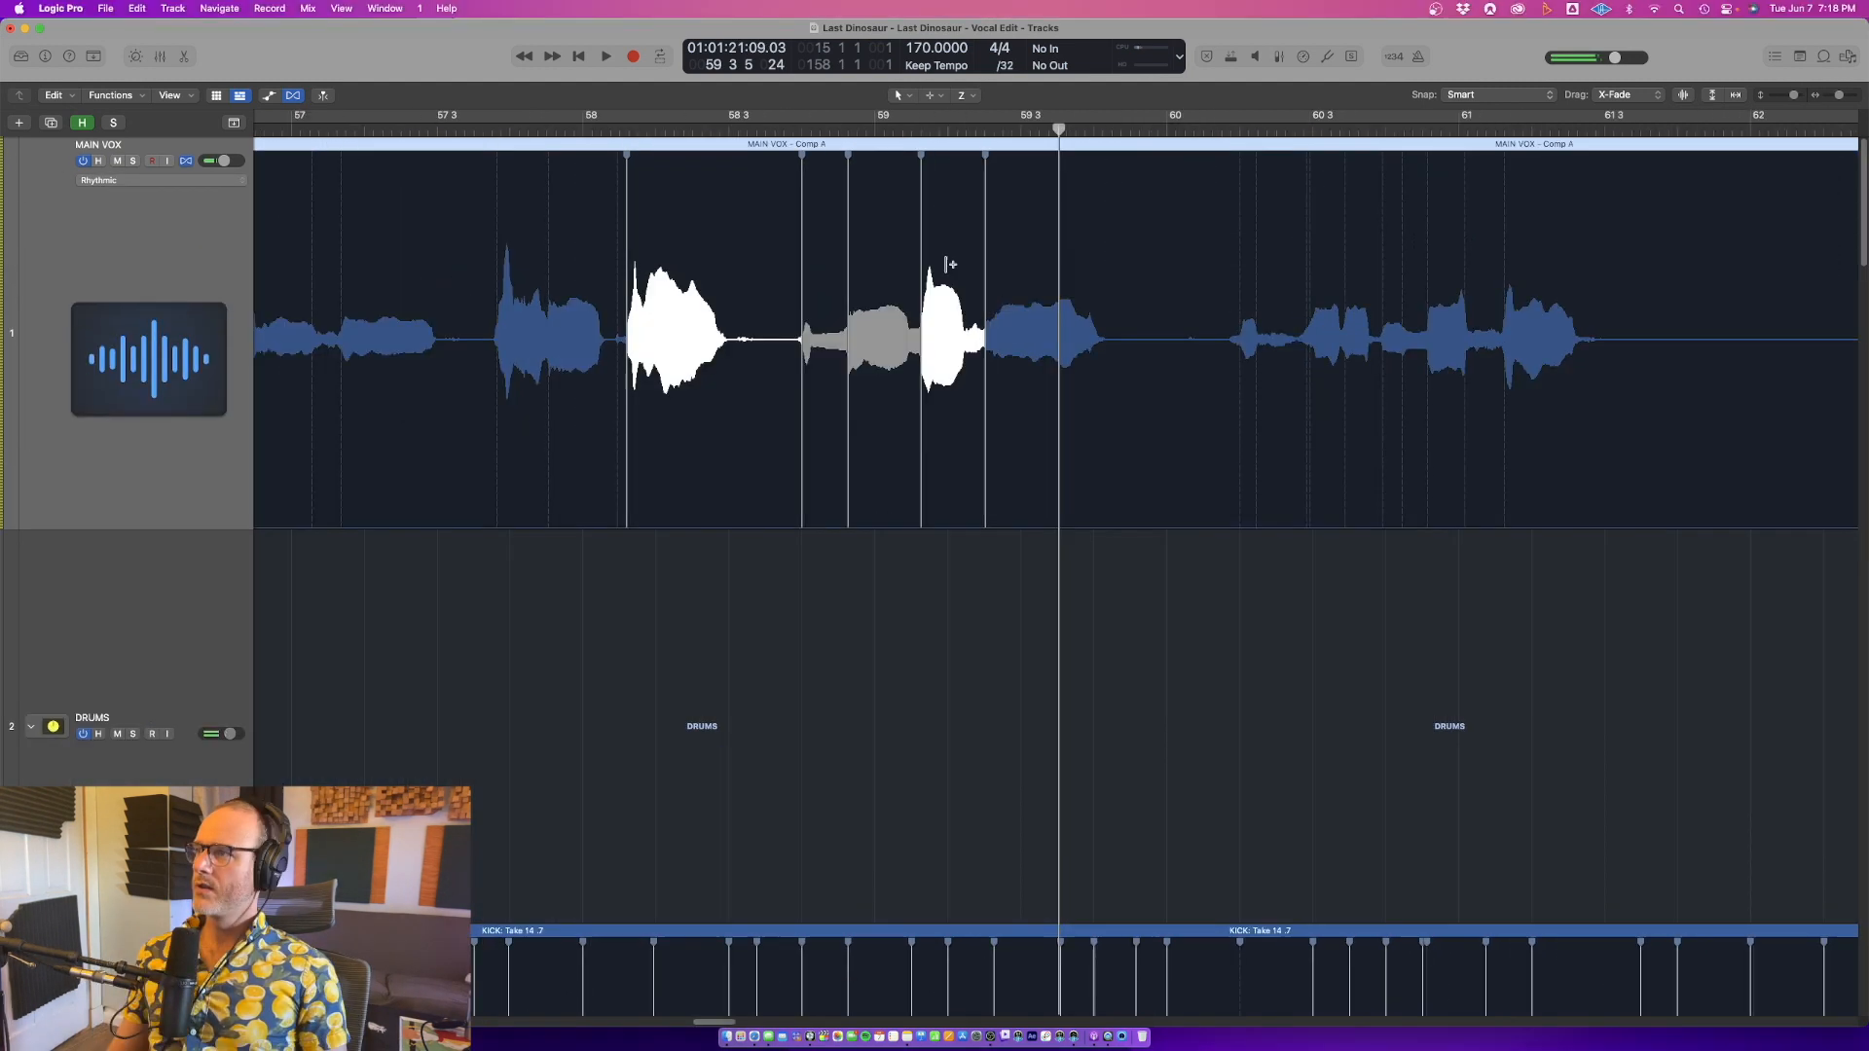
Play the MAIN VOX phrase around bar 59 and line up its last word with the kick hit between 59 2 and 59 3
key(space)
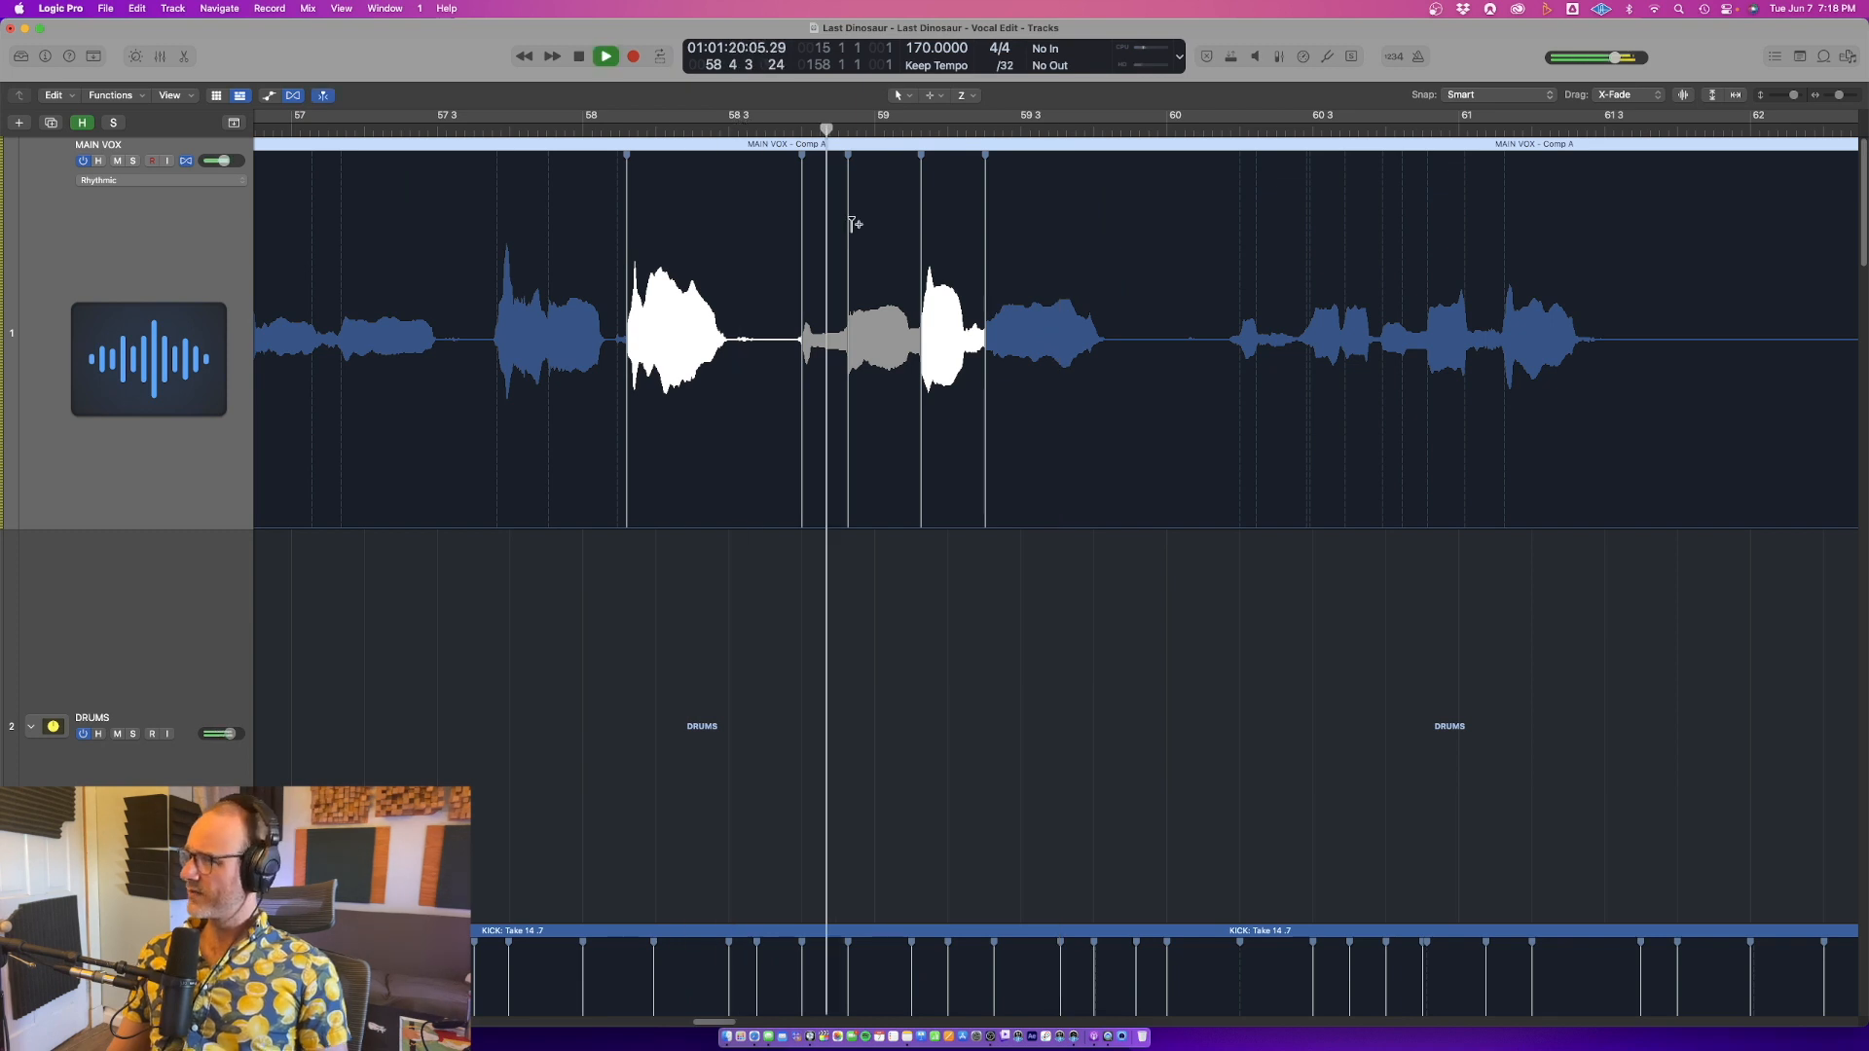
key(super+Up)
key(space)
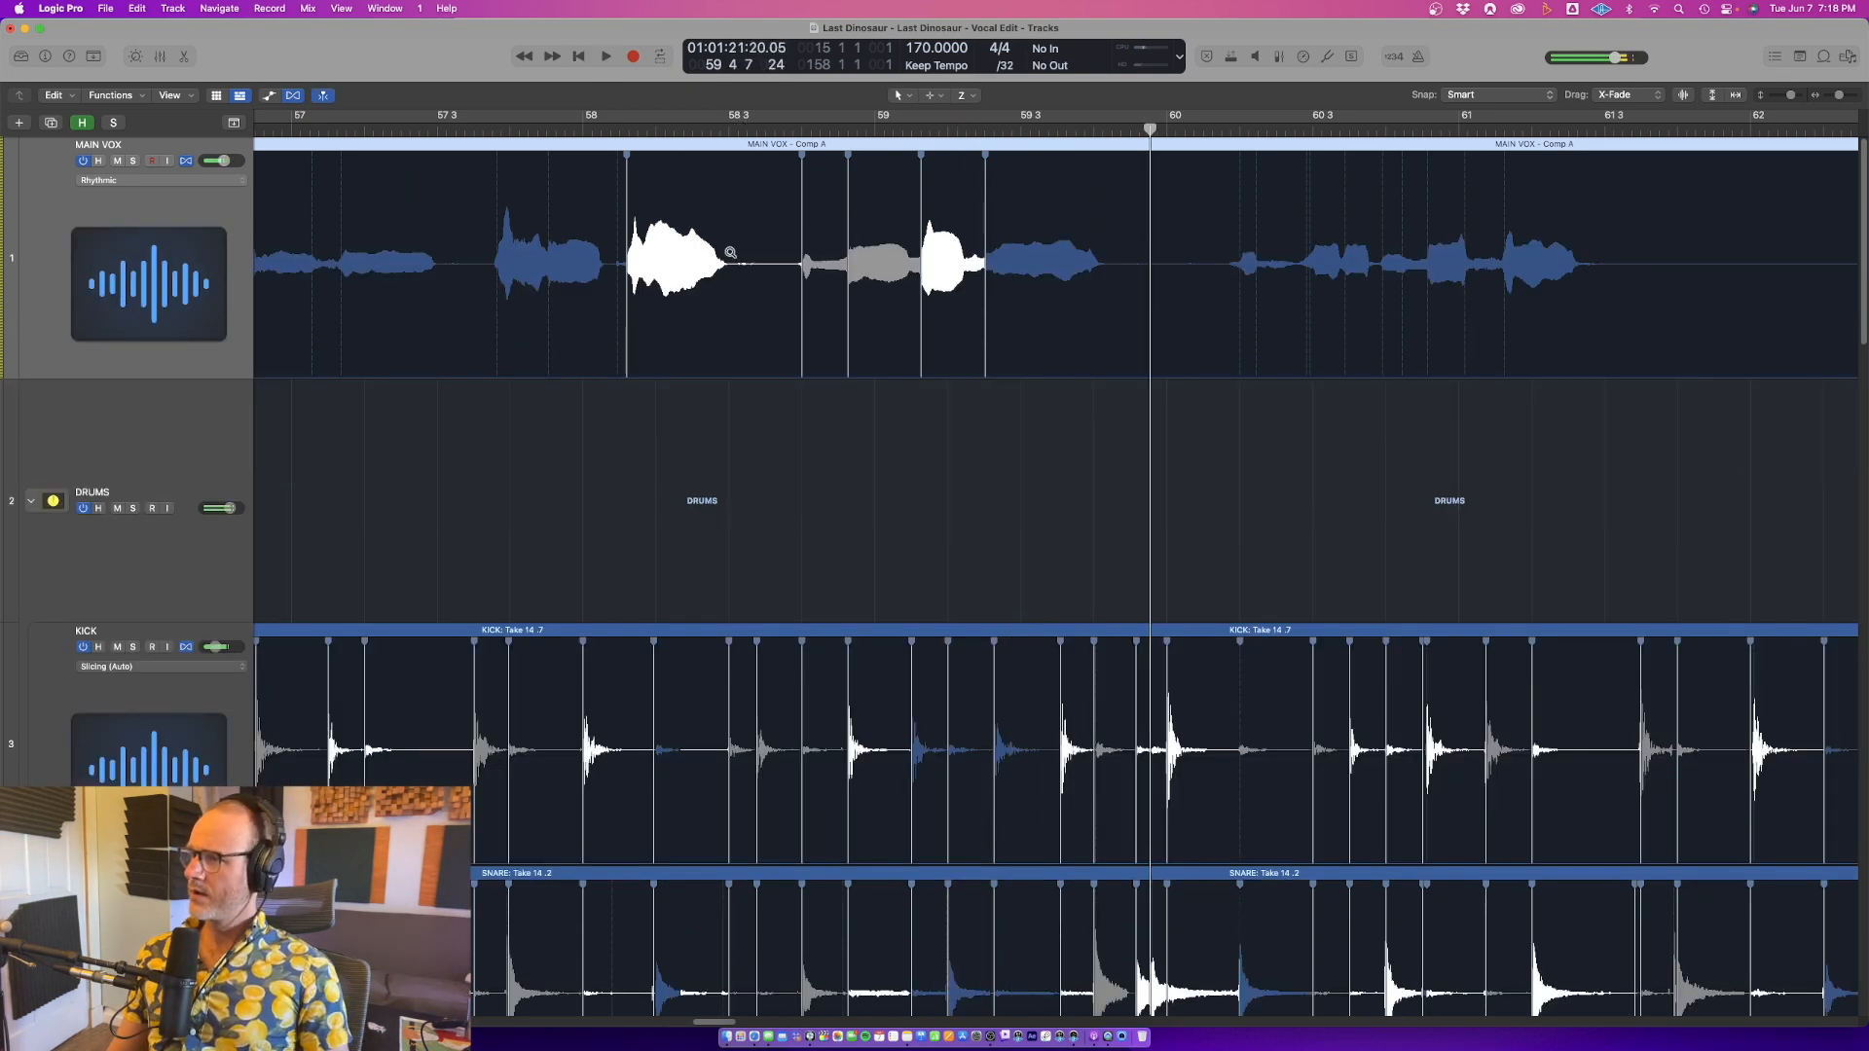
key(super+Right)
key(super+Up)
click(788, 257)
key(super+z)
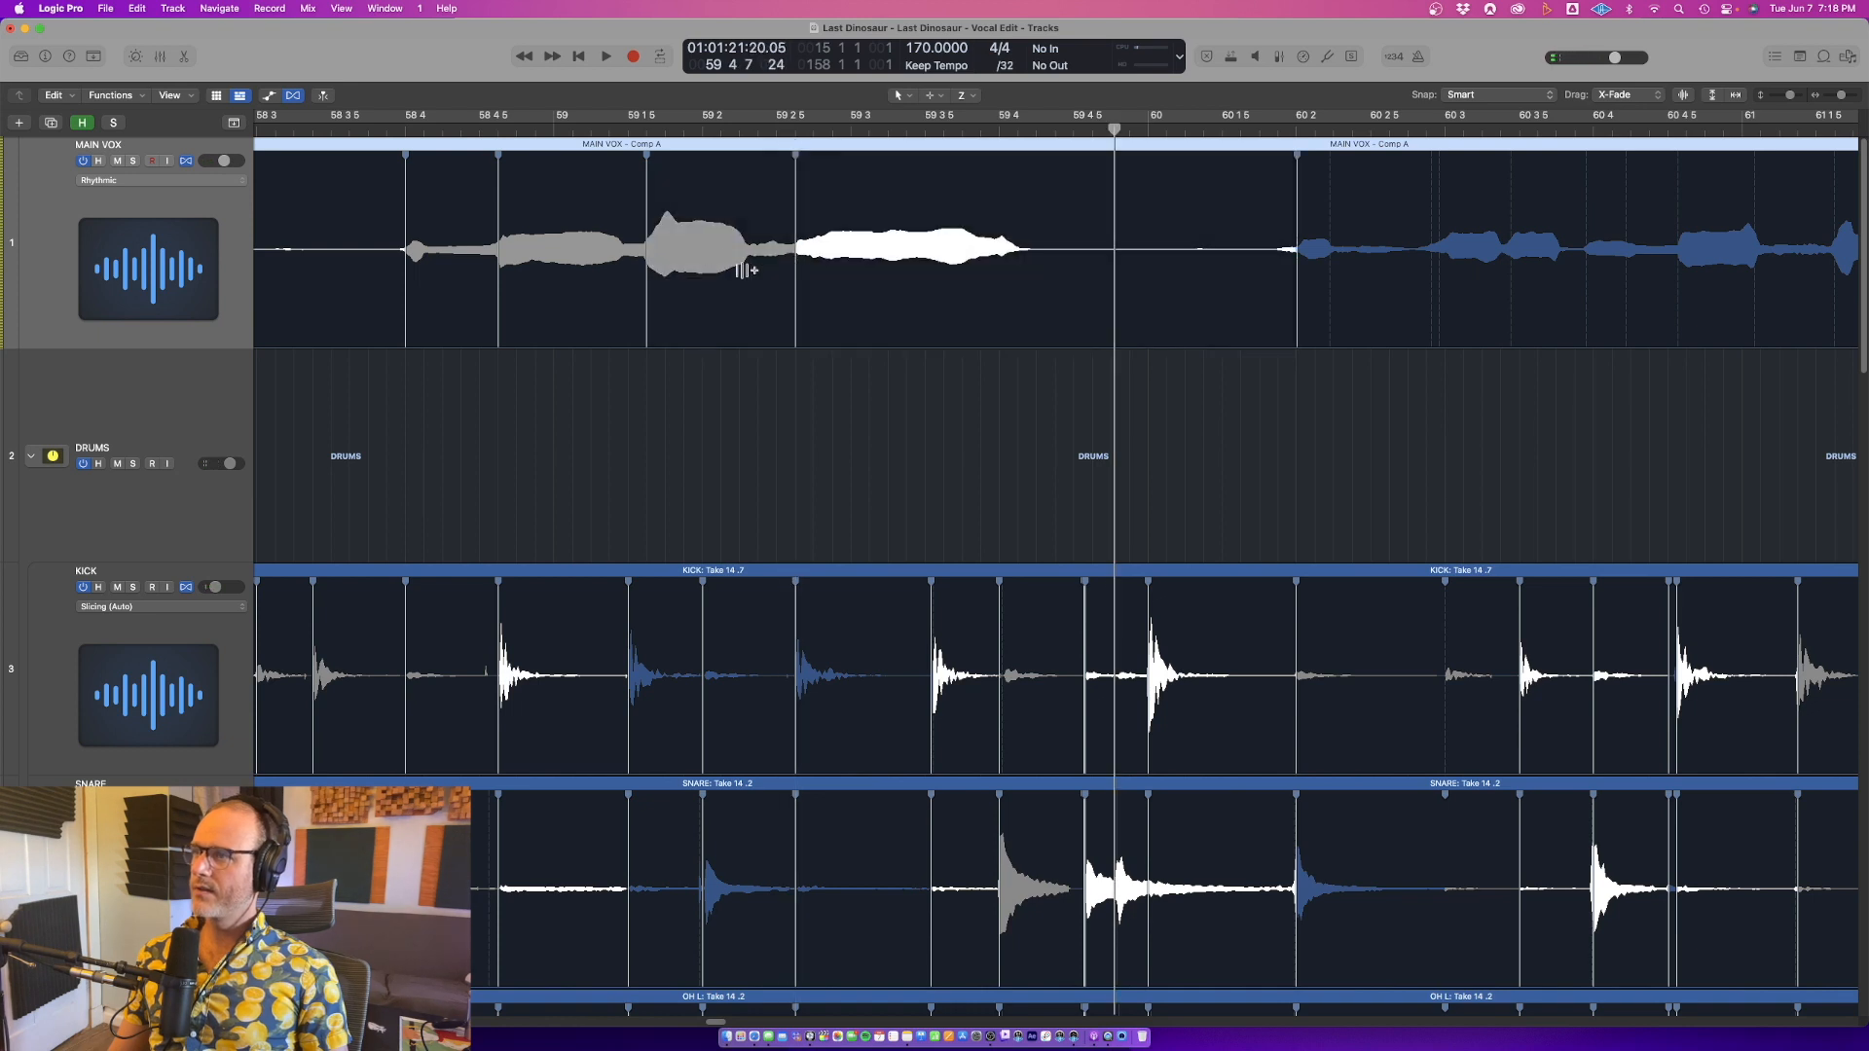
Audition the phrase with the word near 59 1 5 on the kick, and again with its Flex marker shifted slightly late
key(space)
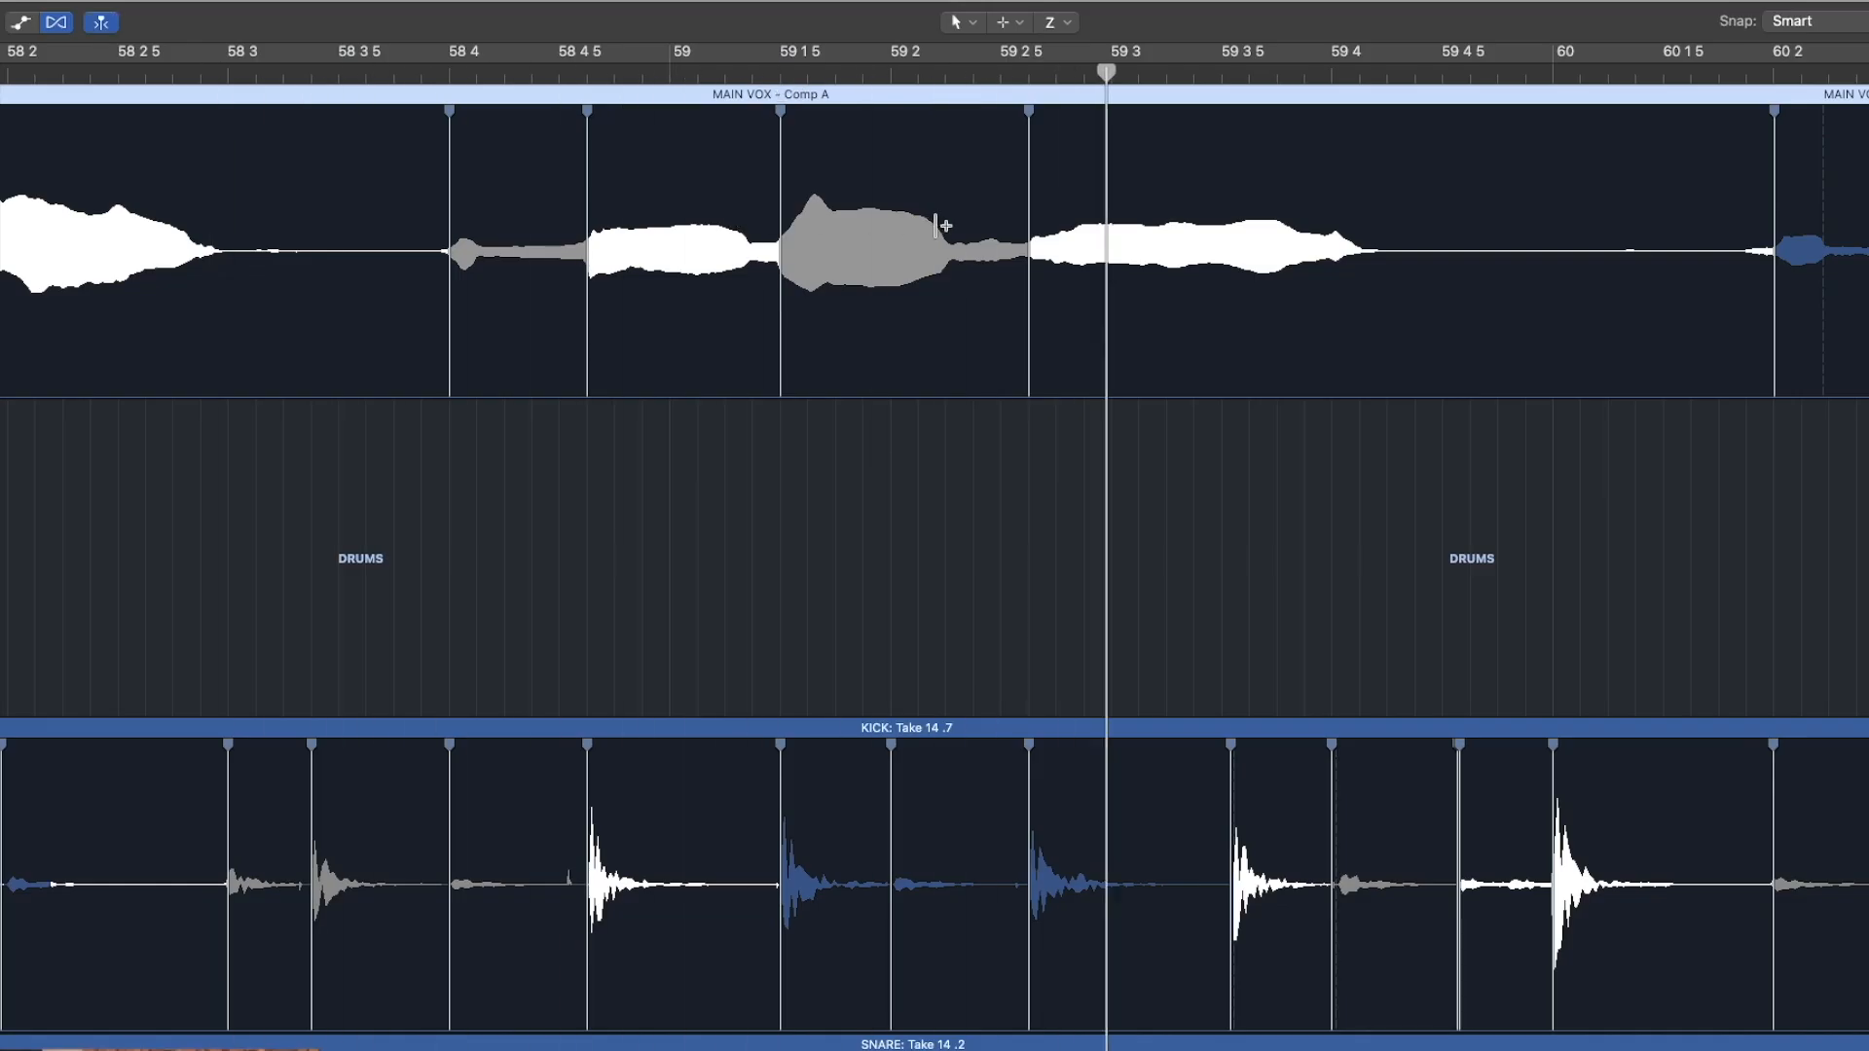
key(space)
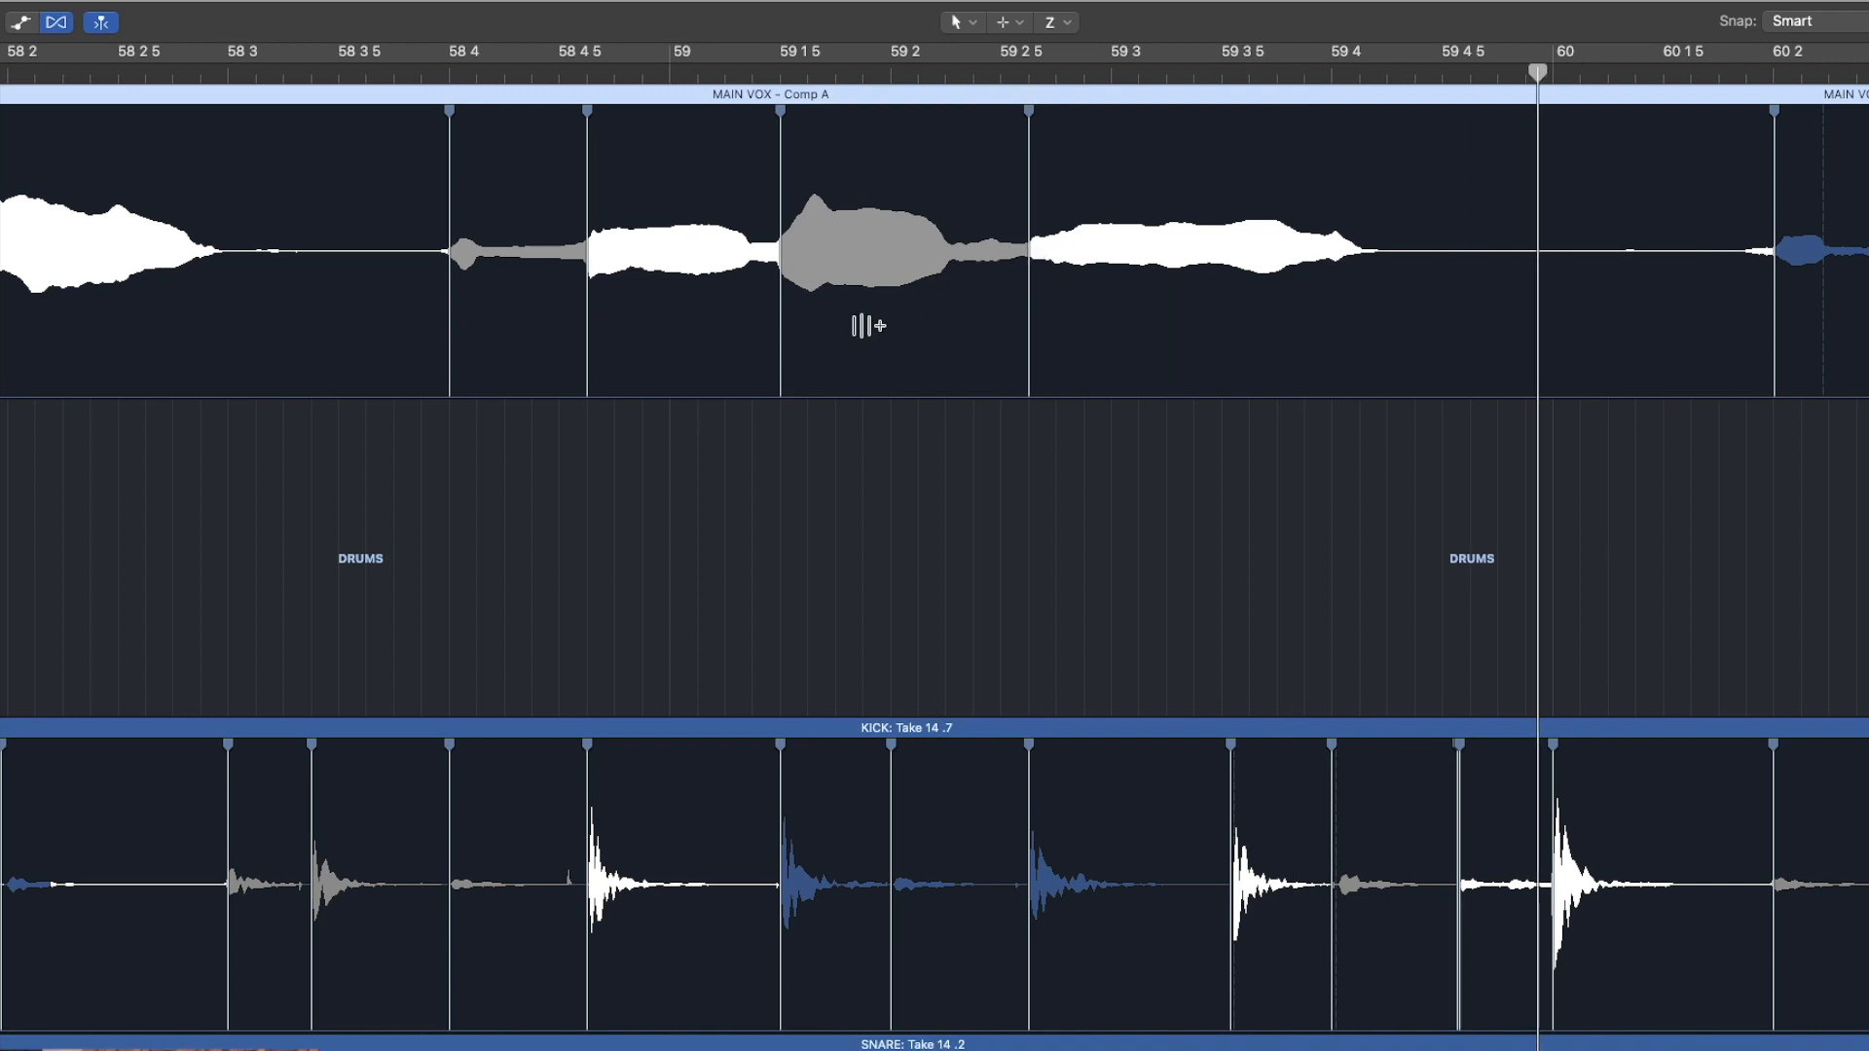
click(656, 175)
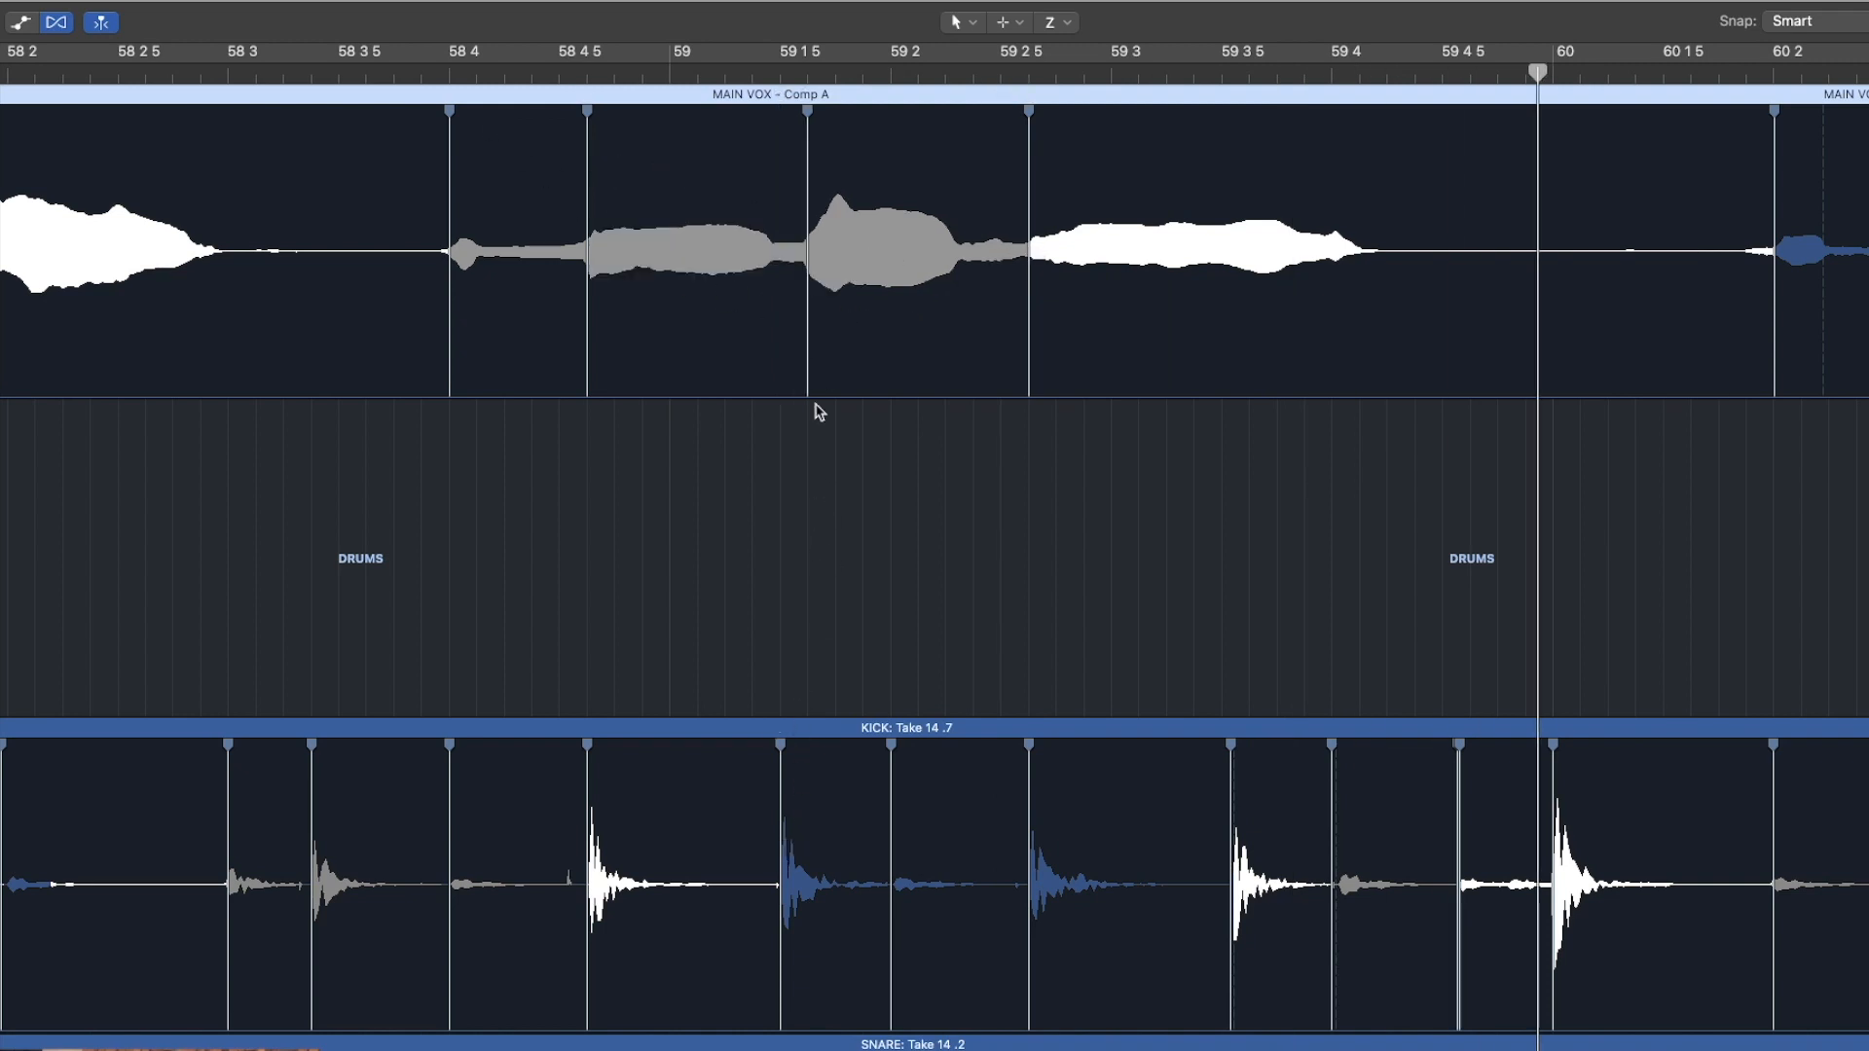
click(335, 68)
key(space)
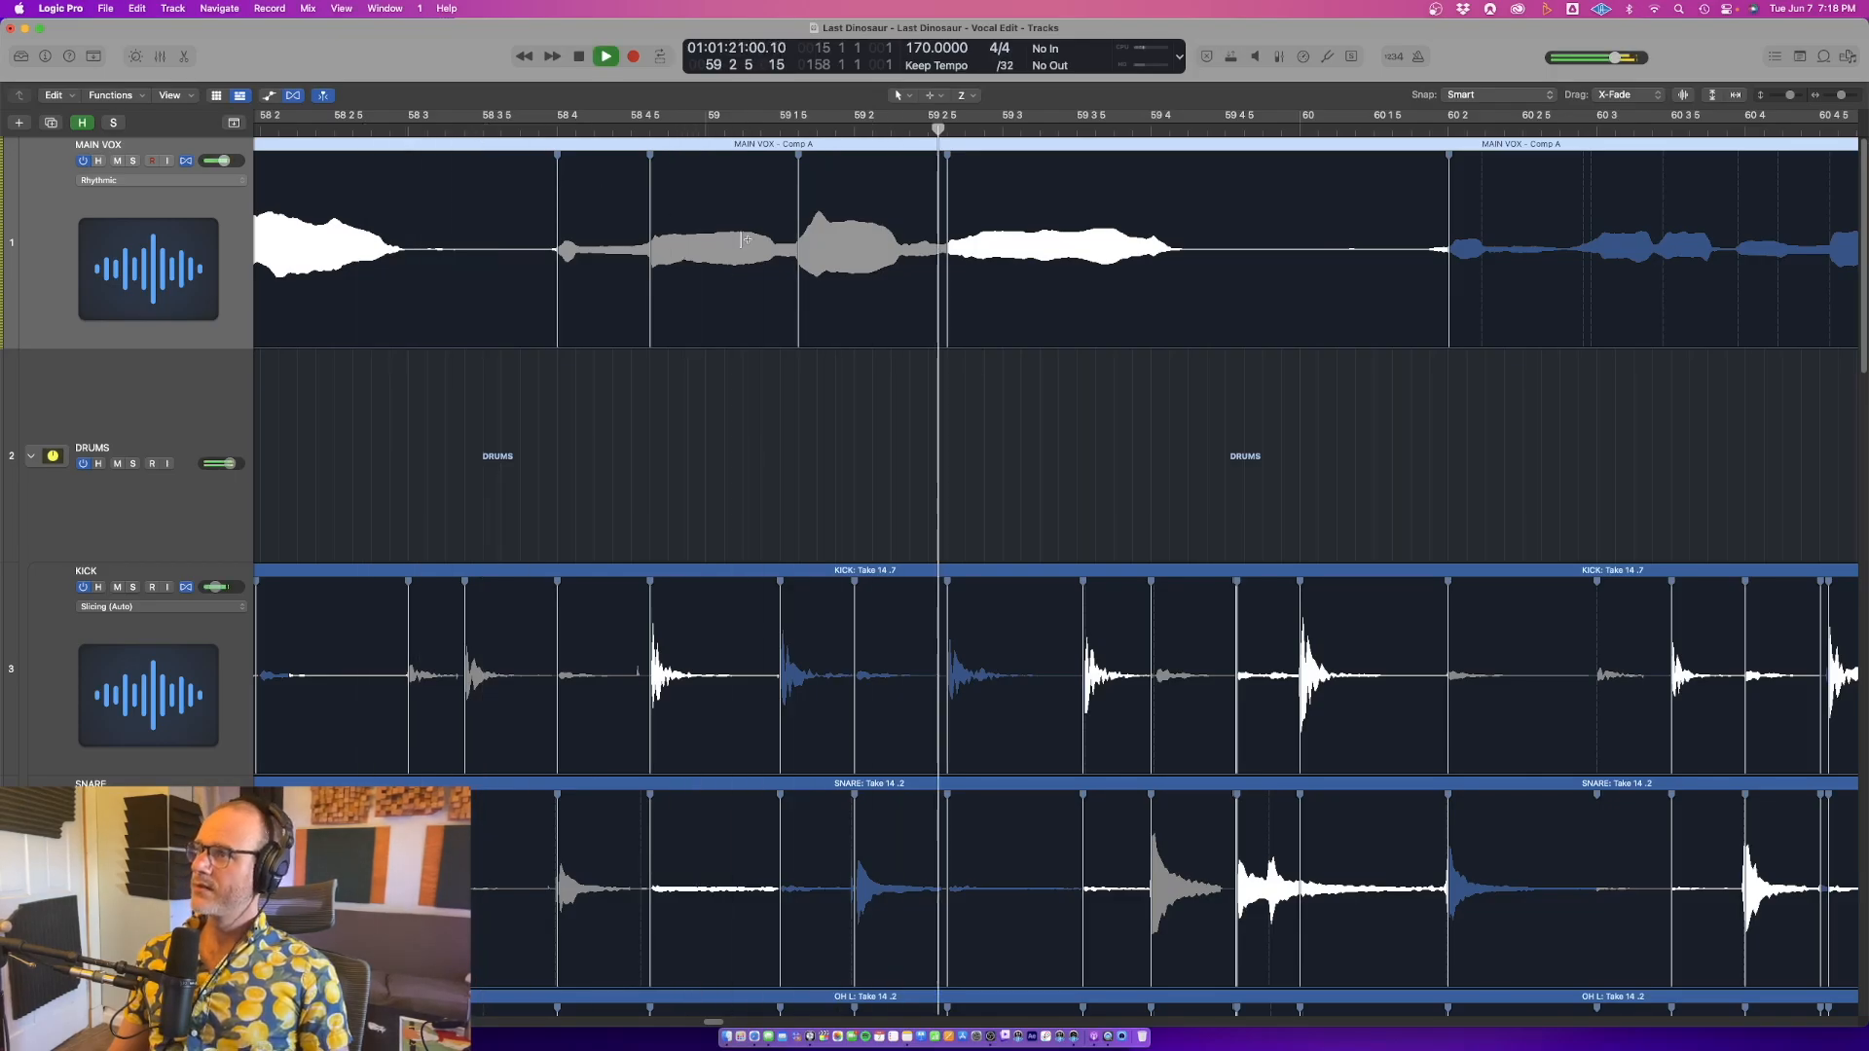
key(space)
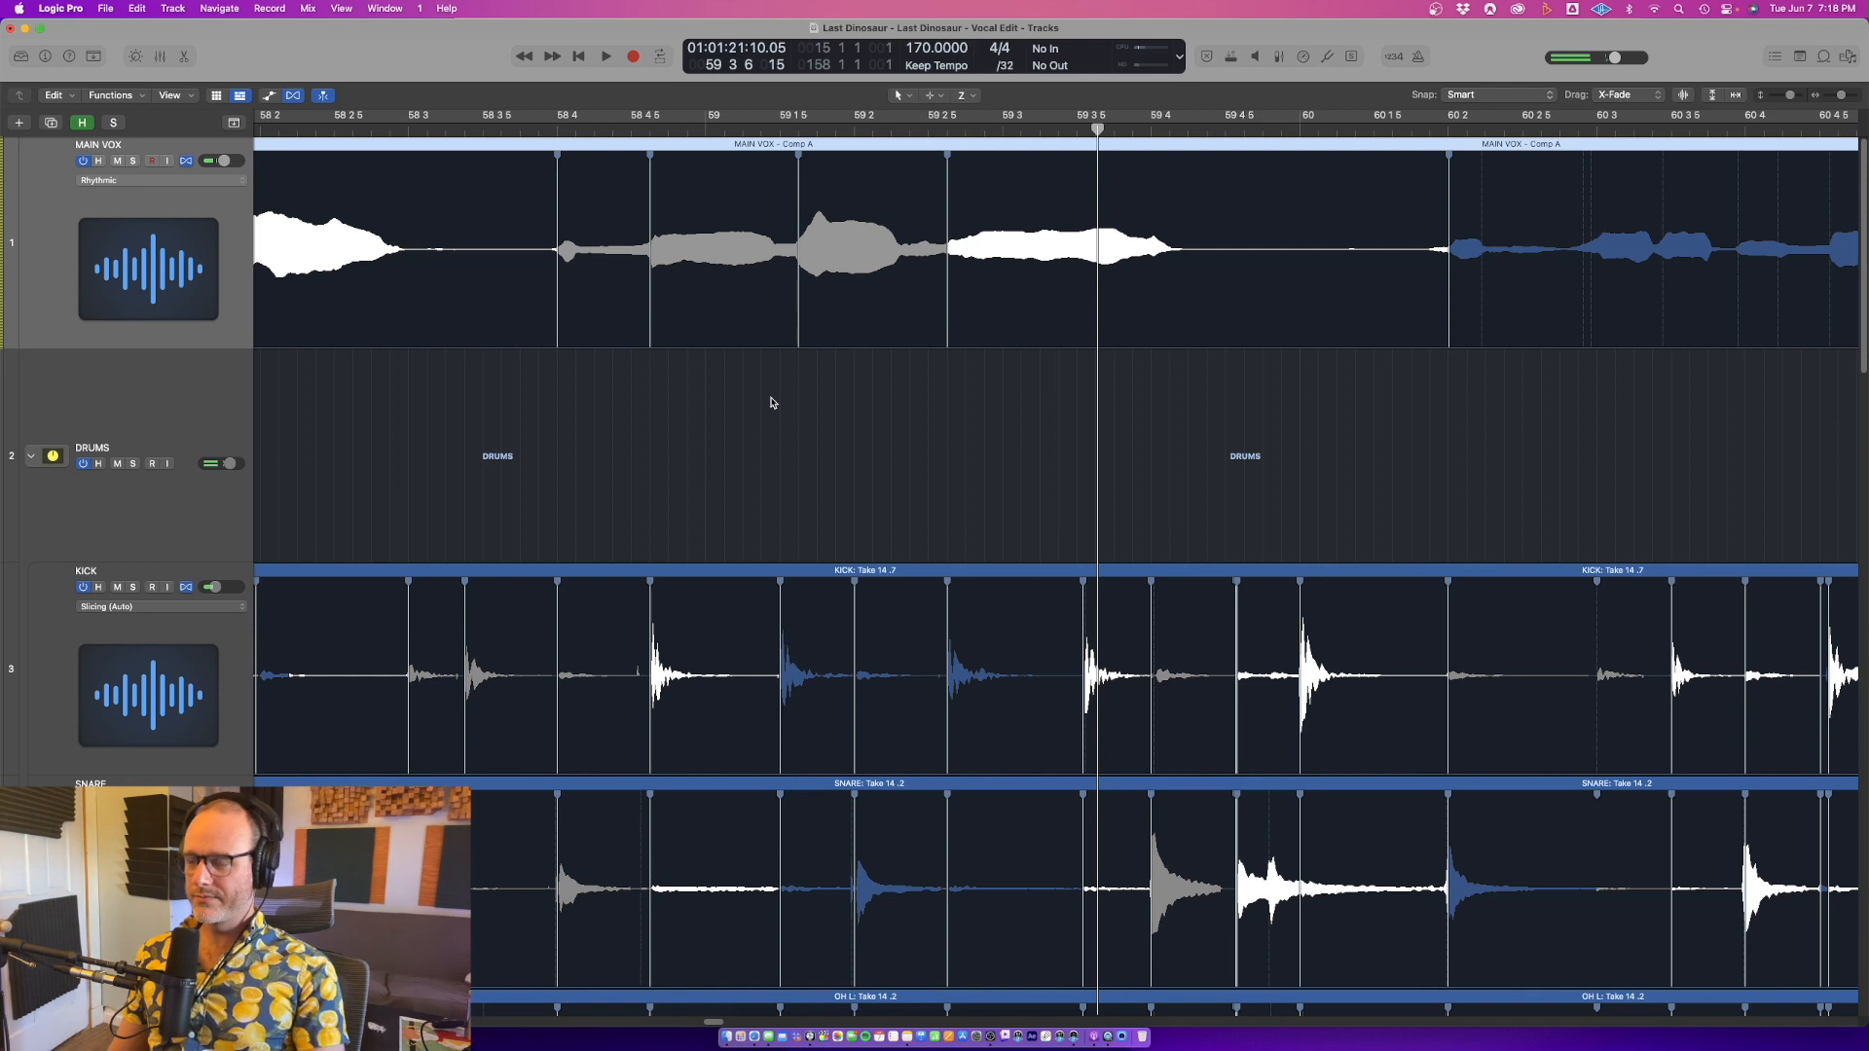
Pull the MAIN VOX Flex marker near 59 1 5 back onto the kick hit and play the phrase
drag(800, 249, 781, 250)
click(513, 134)
key(space)
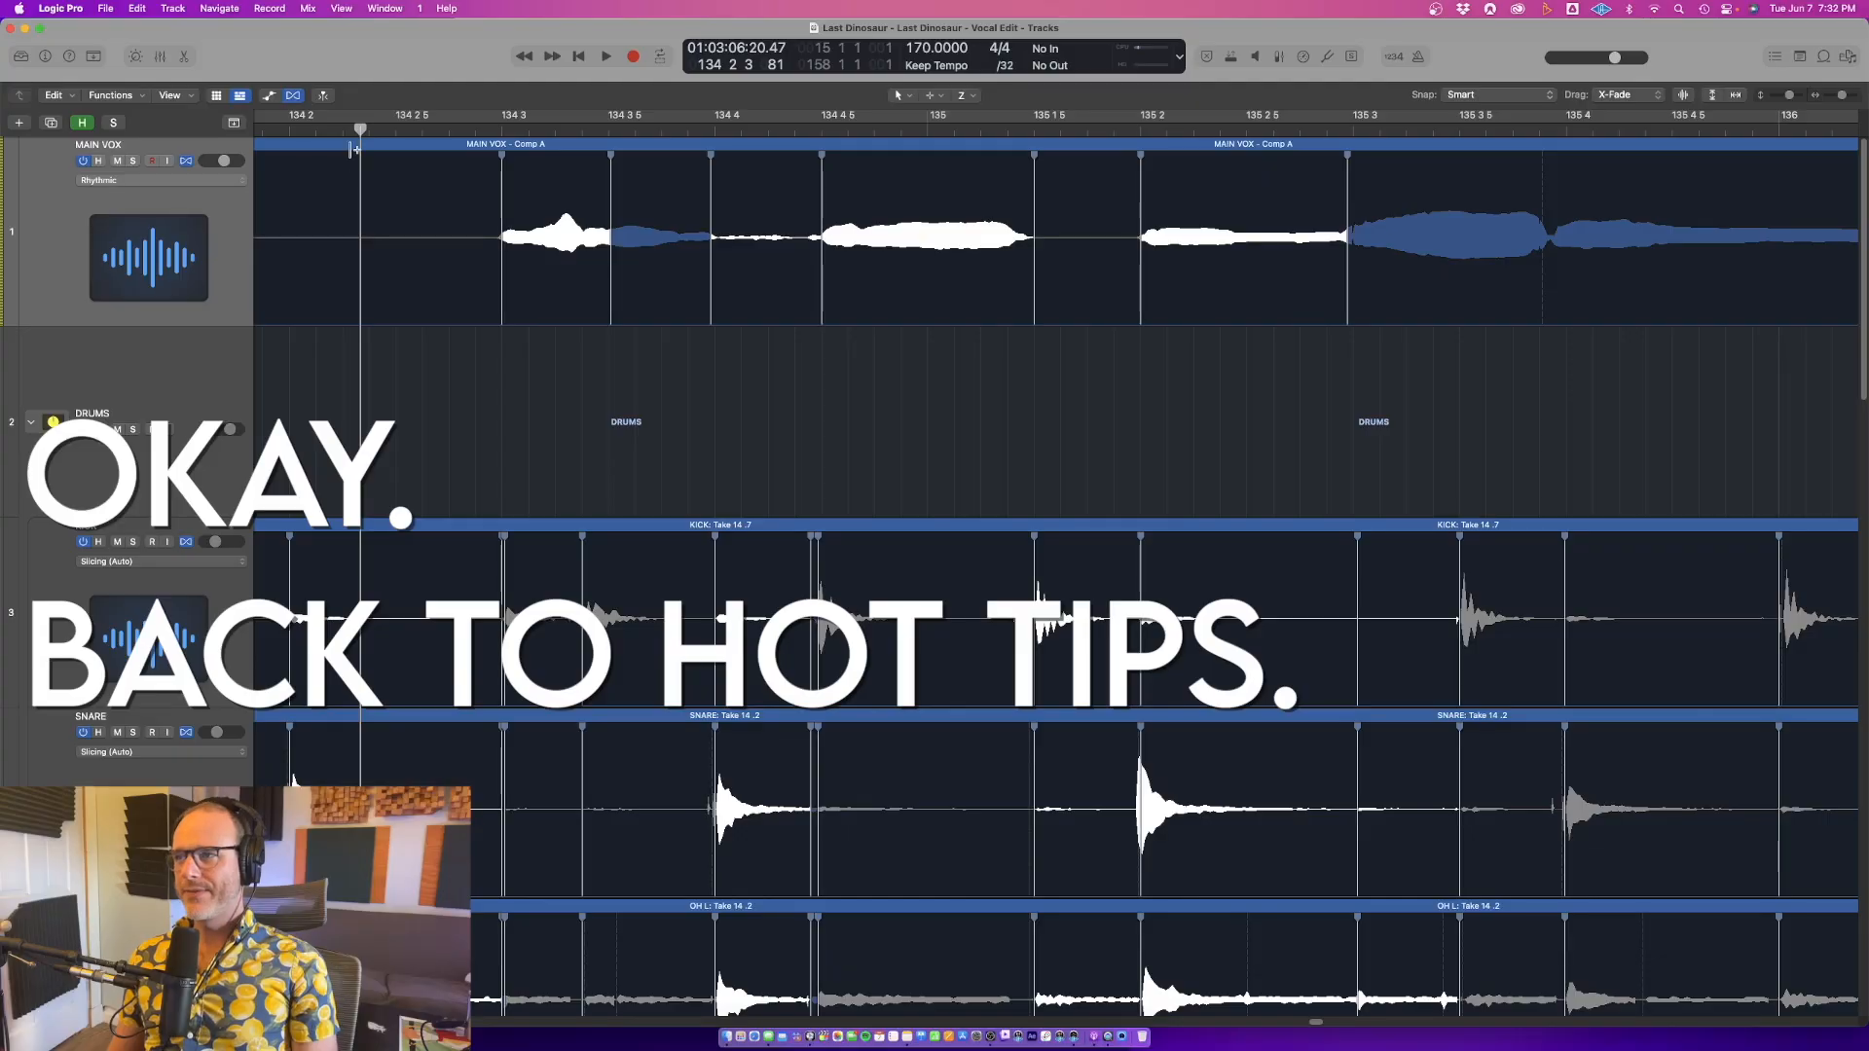
drag(354, 149, 290, 146)
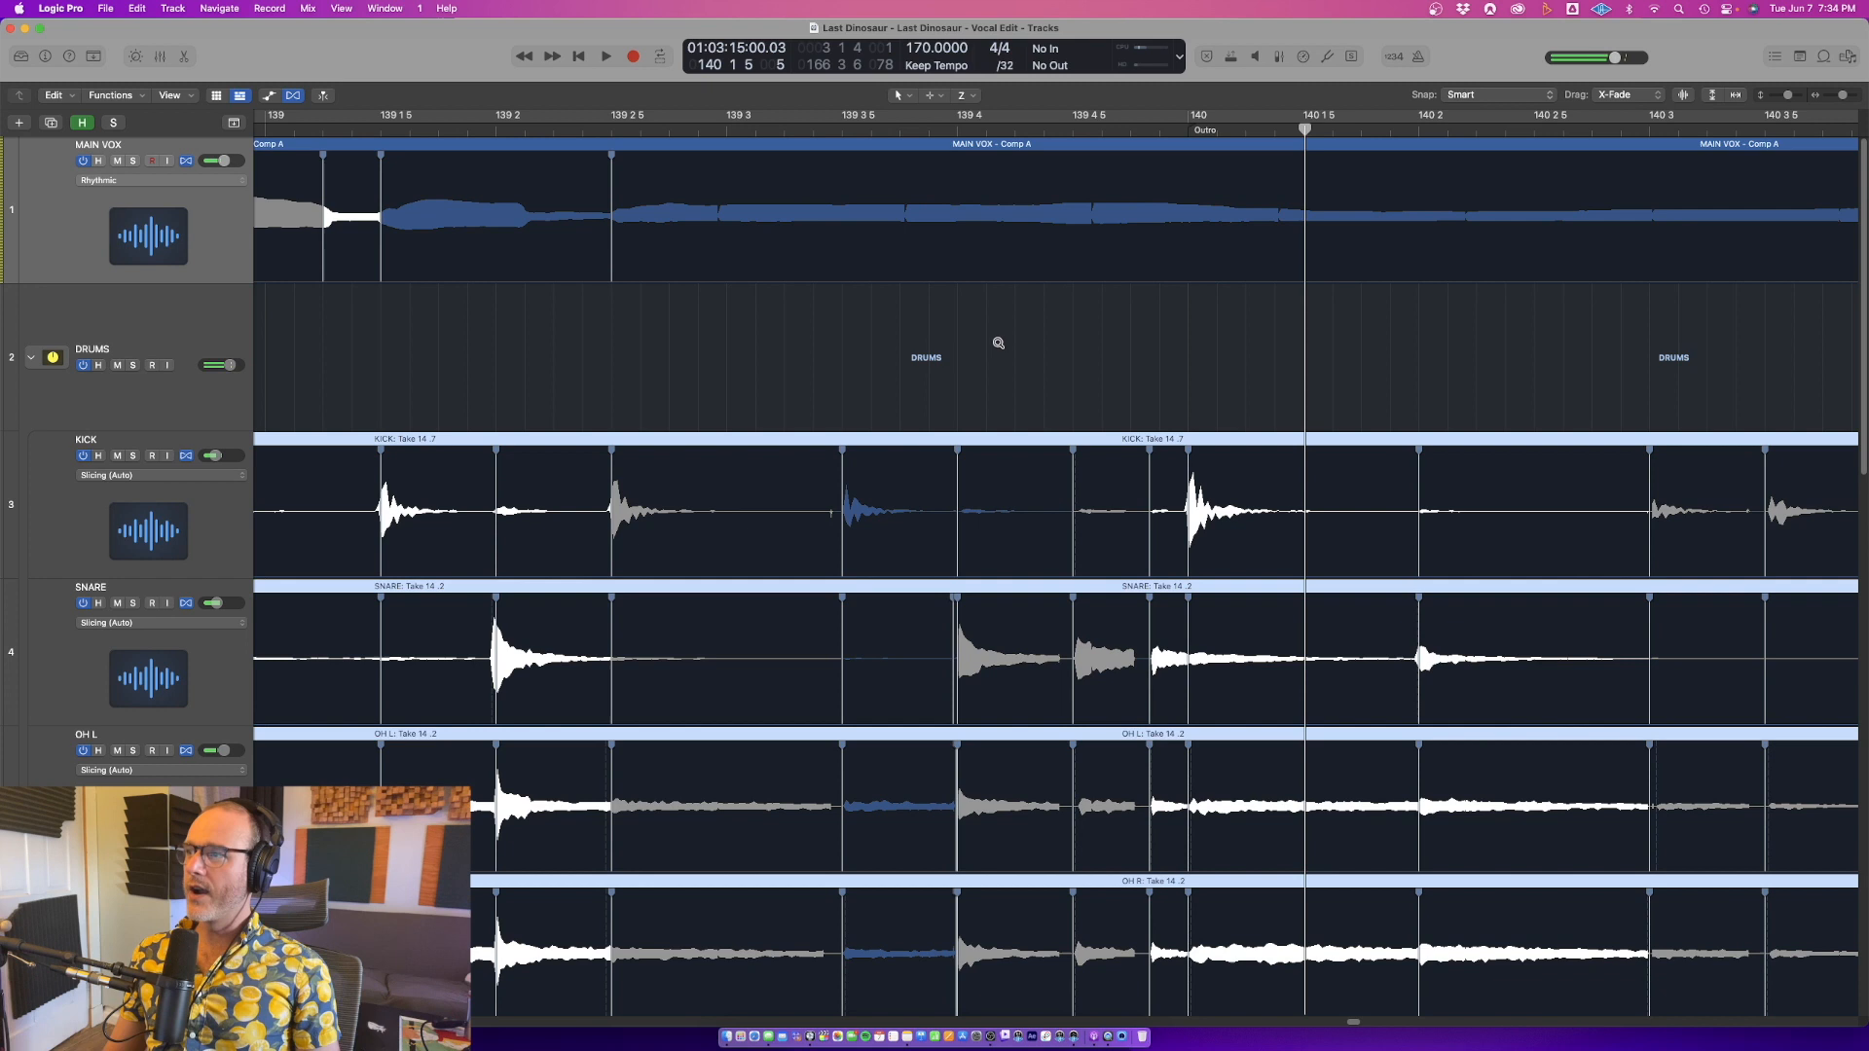
Clear the region selection and select the KICK region around bar 138 together with its grouped drum regions
key(cmd+Up)
key(super+Left)
key(super+Left)
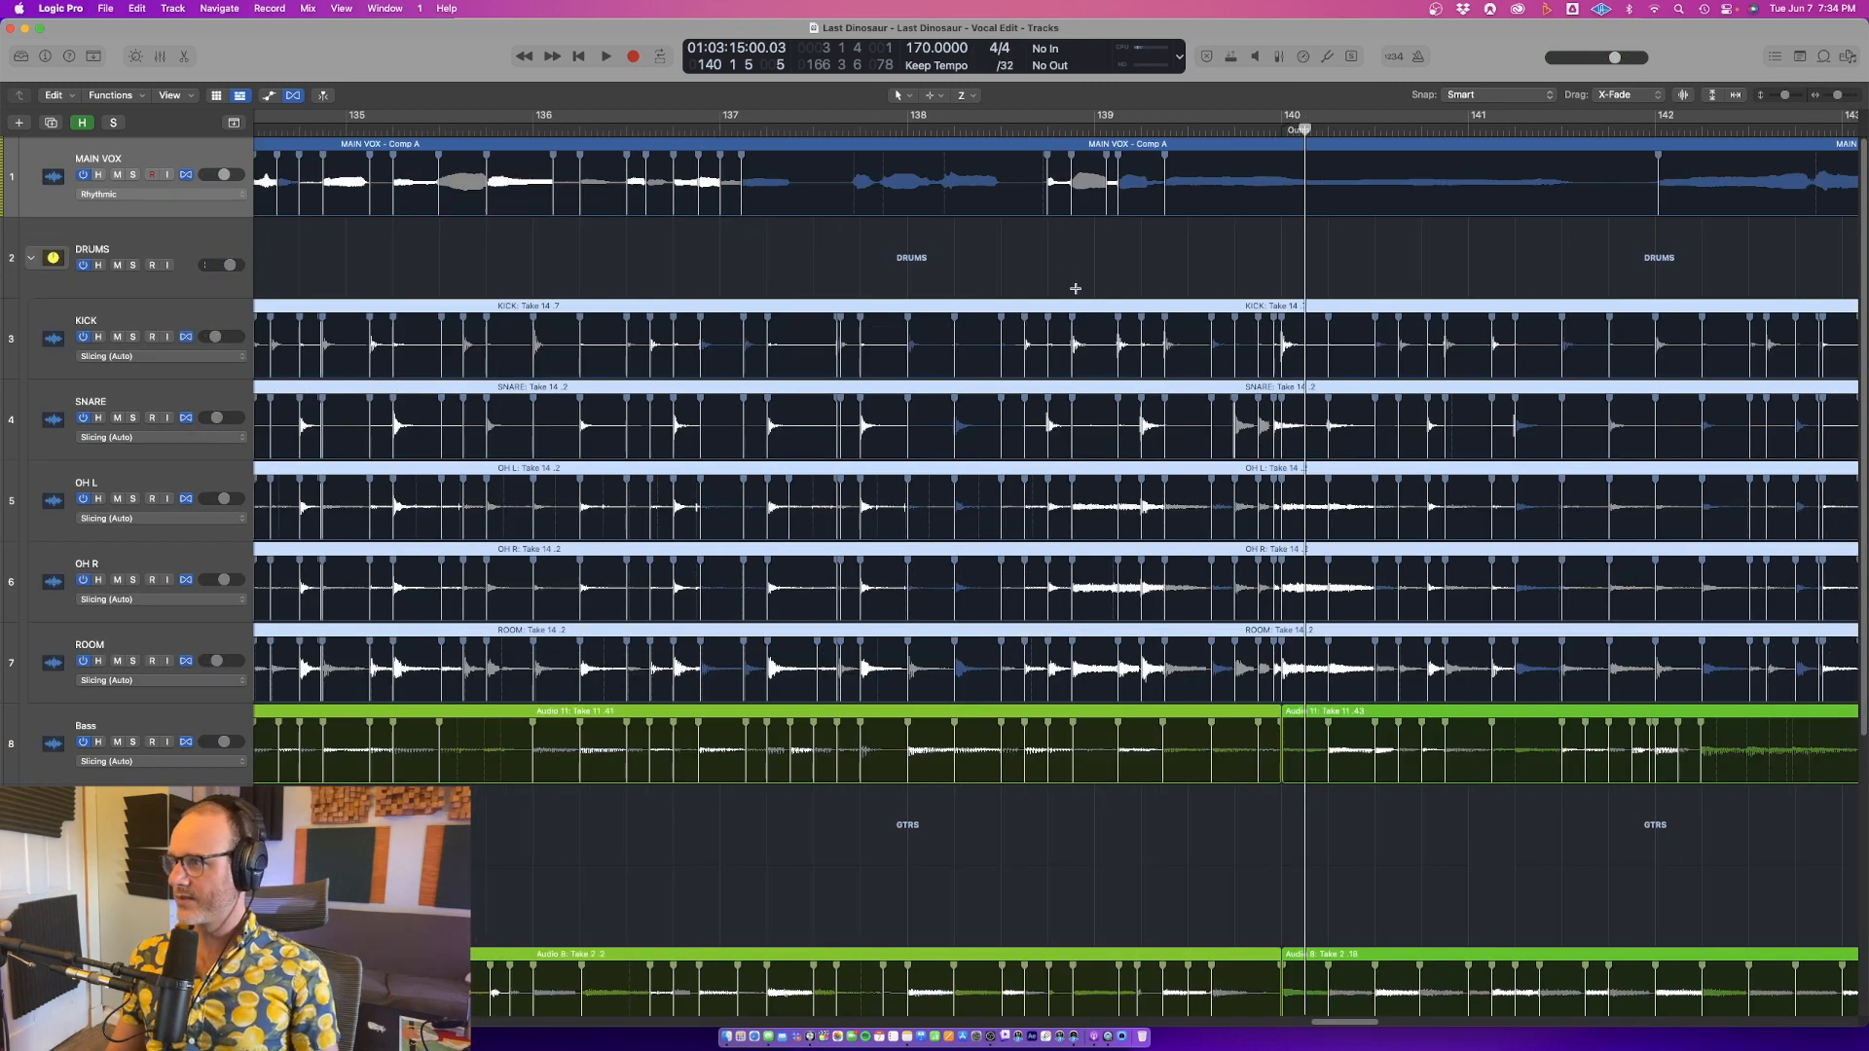
click(1058, 245)
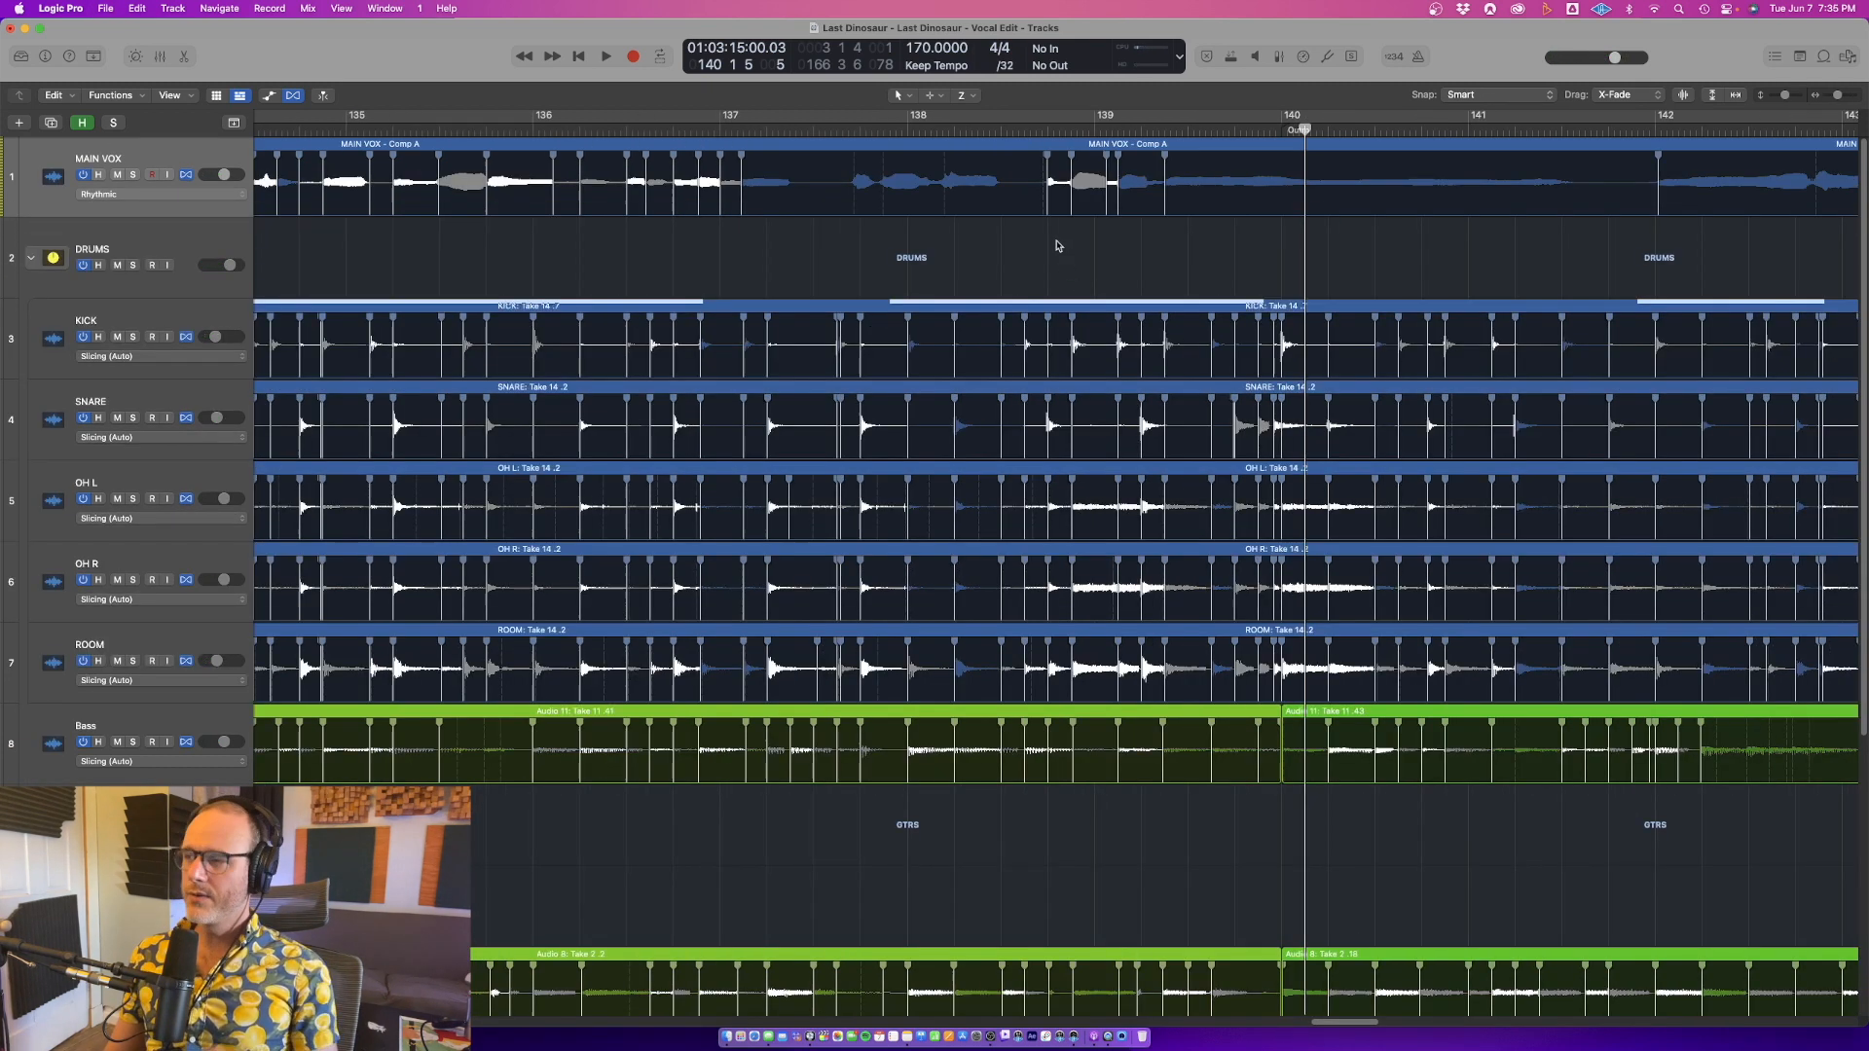
click(1040, 310)
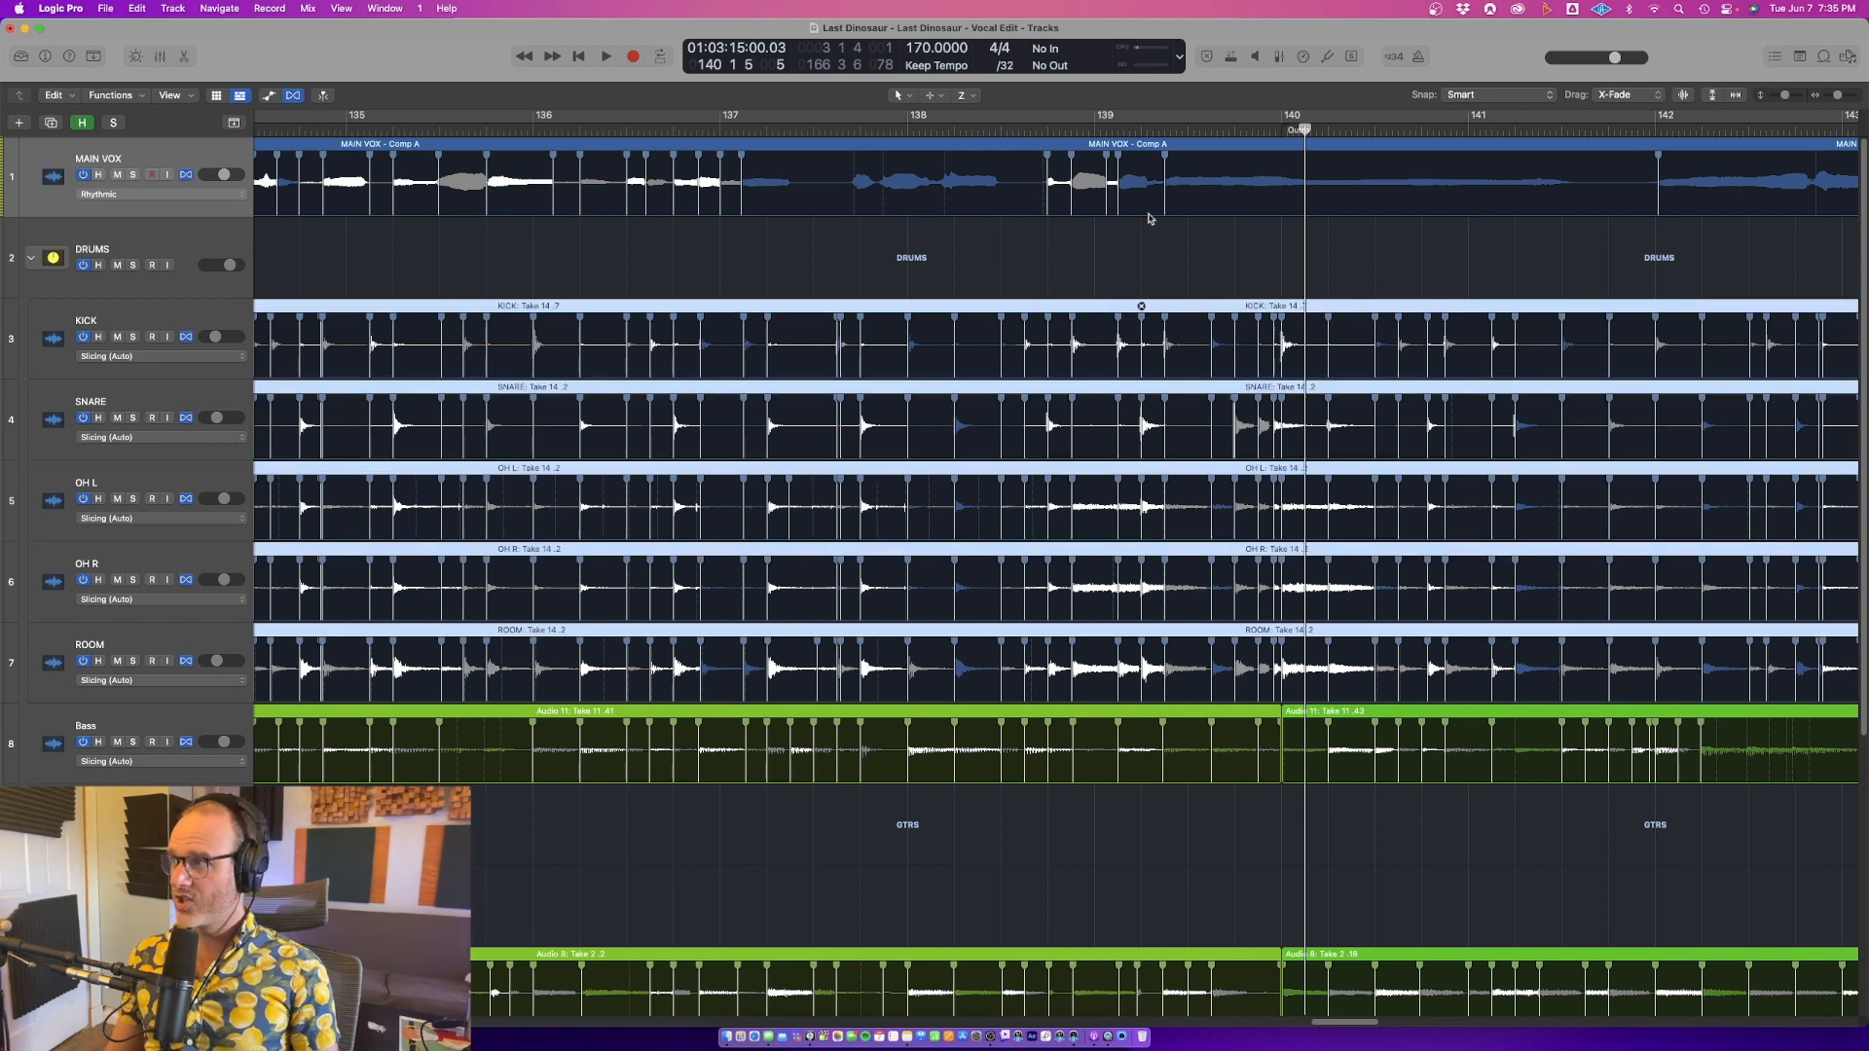
key(super+Left)
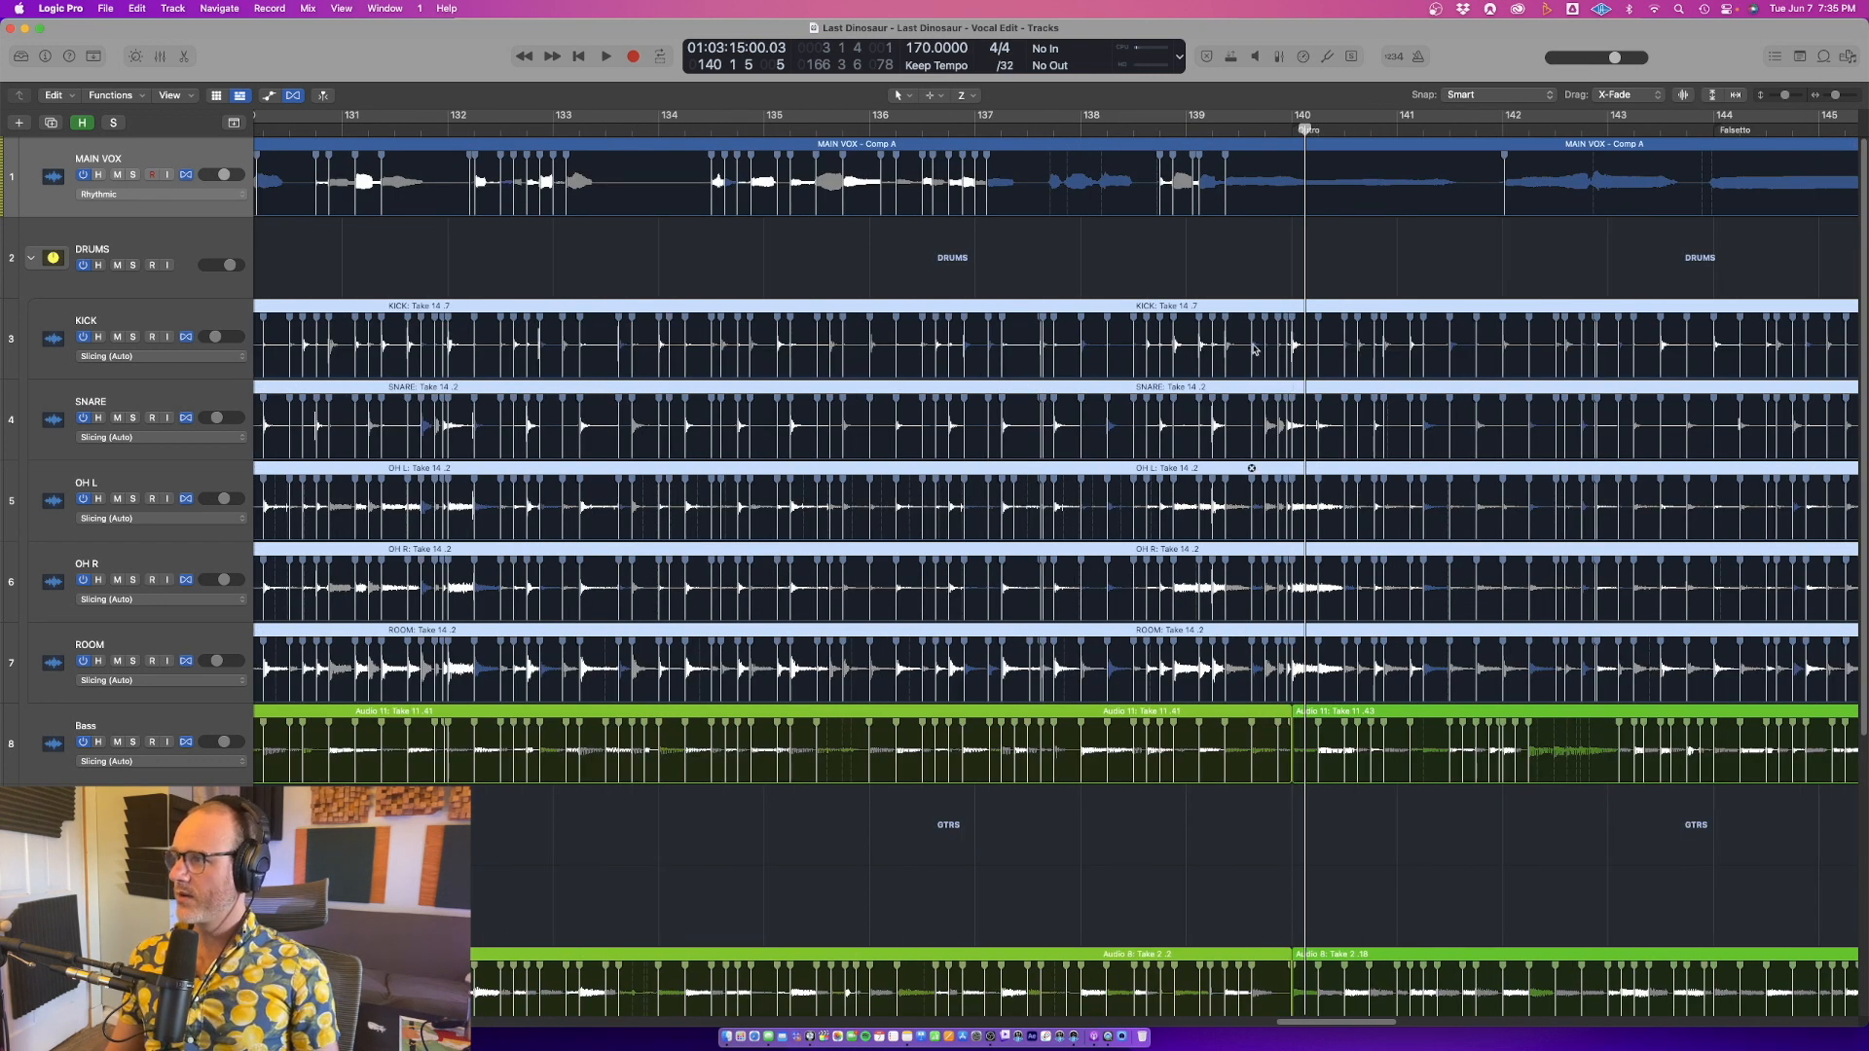
Deselect the drum regions, select the DRUMS stack and open the Mixer
click(613, 238)
click(196, 237)
key(x)
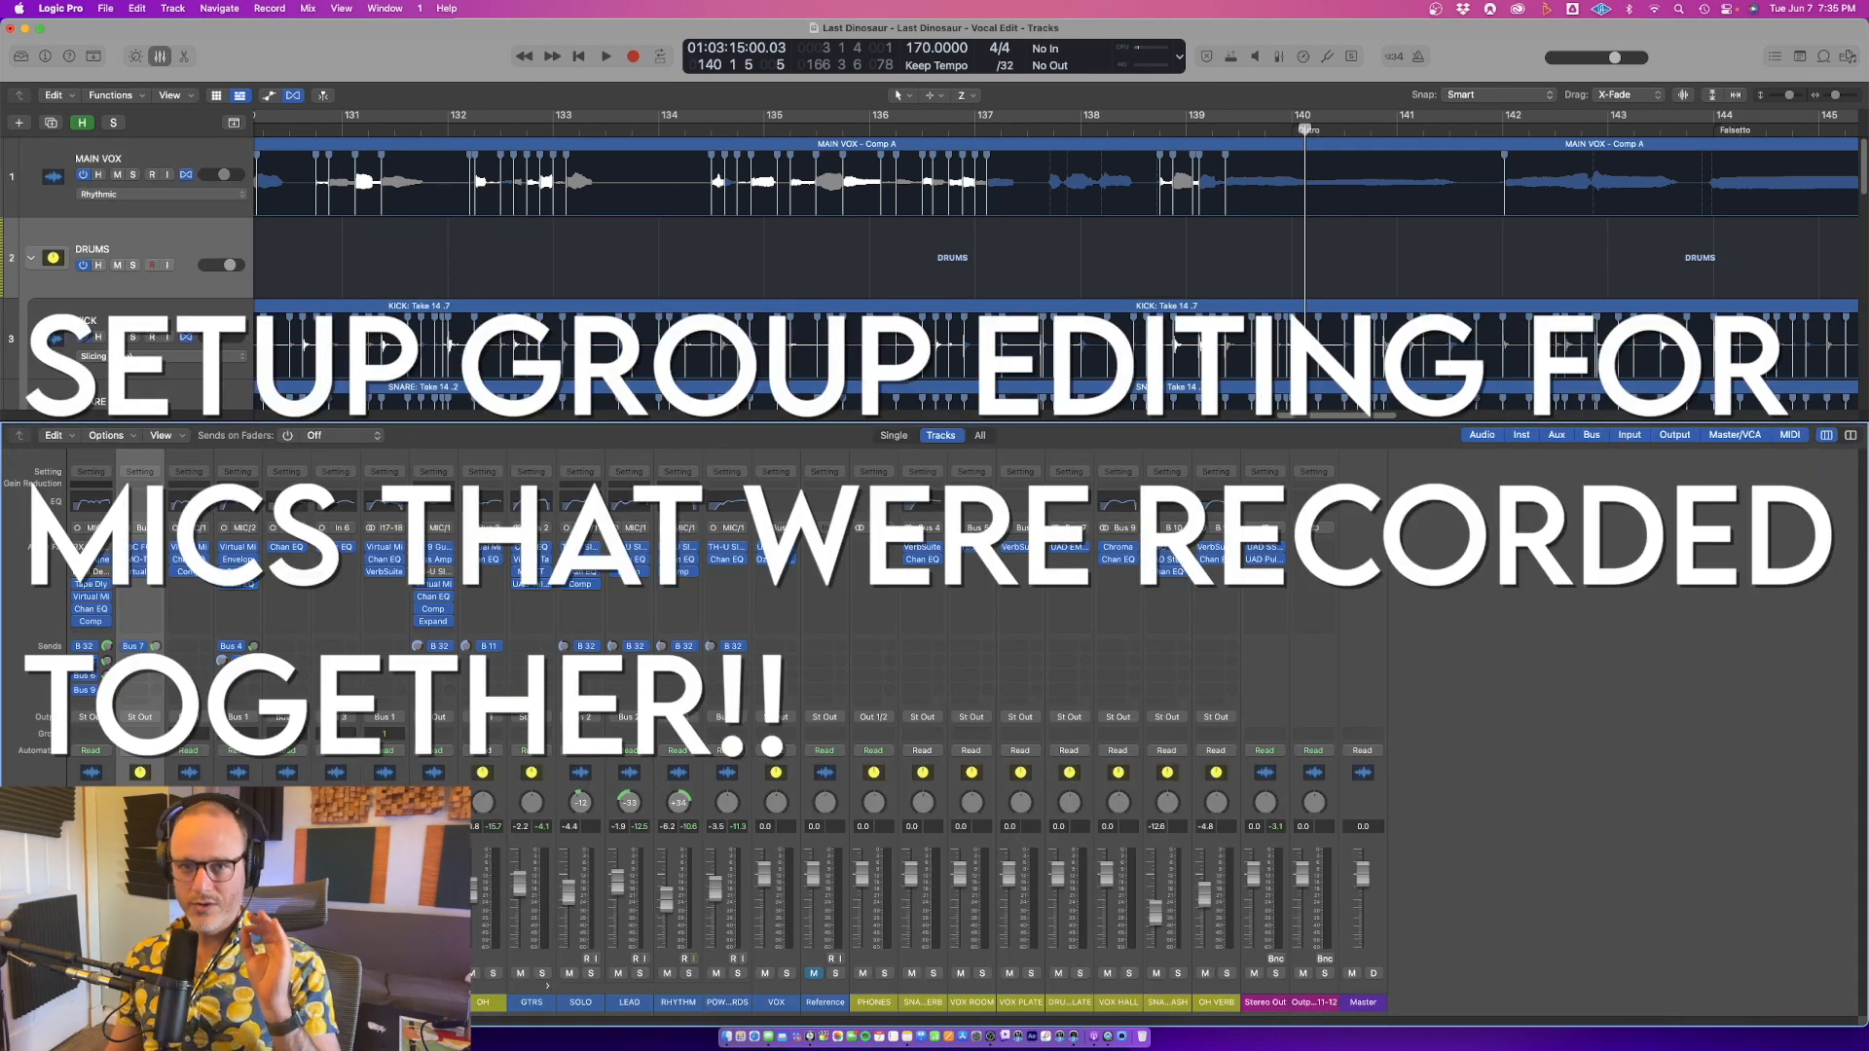
Select the drum channel strips from KICK through ROOM and examine Group 1's settings, including Editing (Selection)
key(Down)
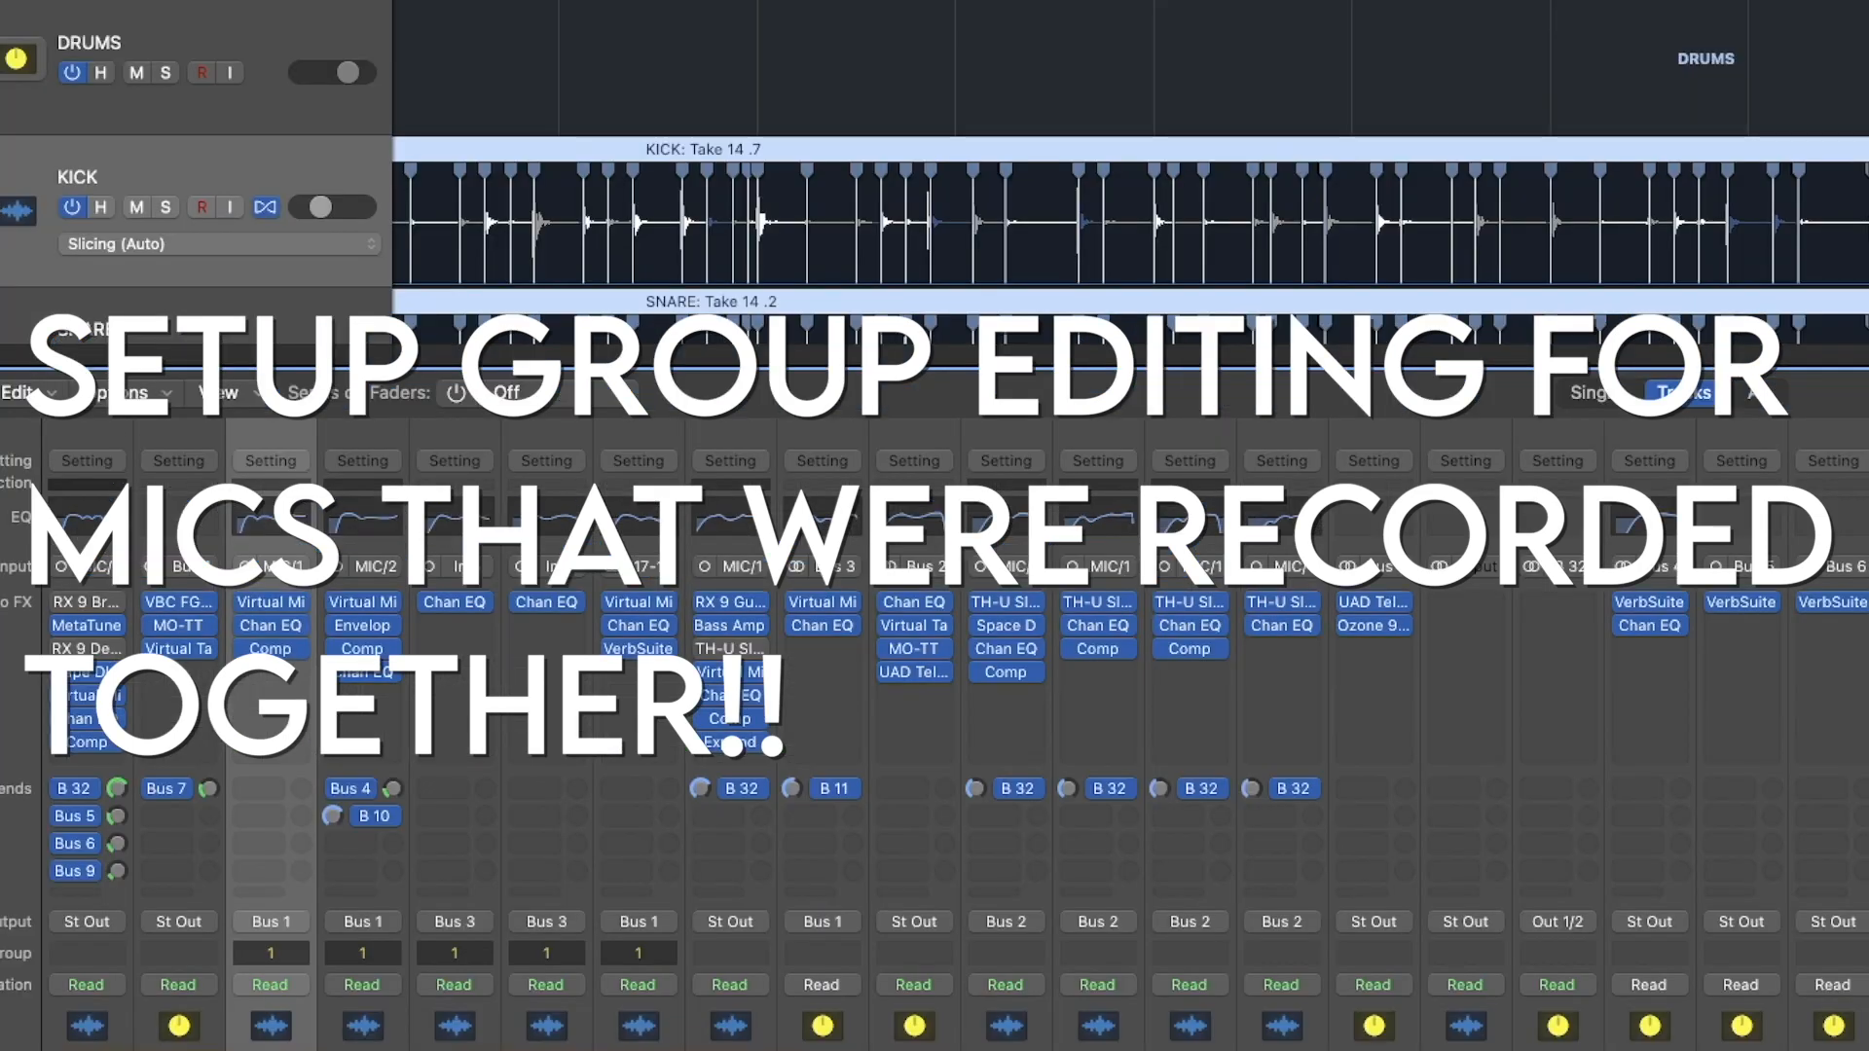
shift+click(610, 1030)
click(639, 953)
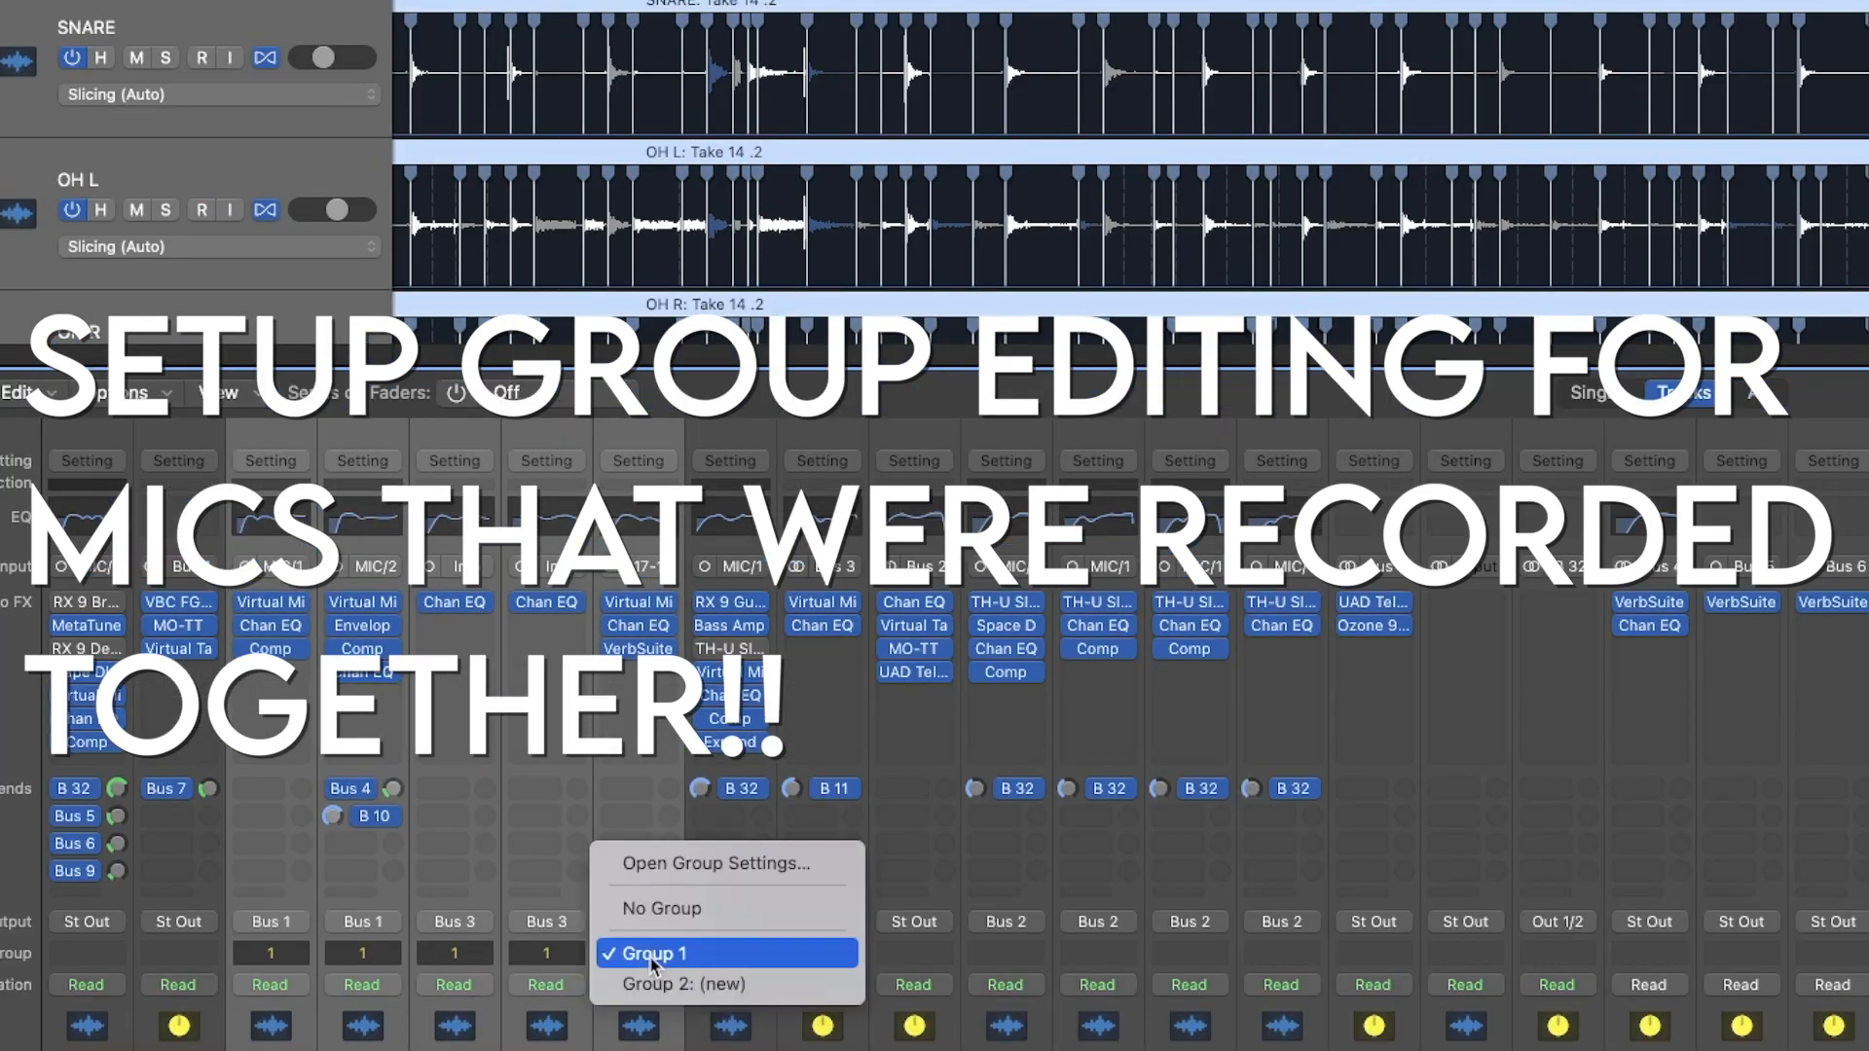
click(659, 866)
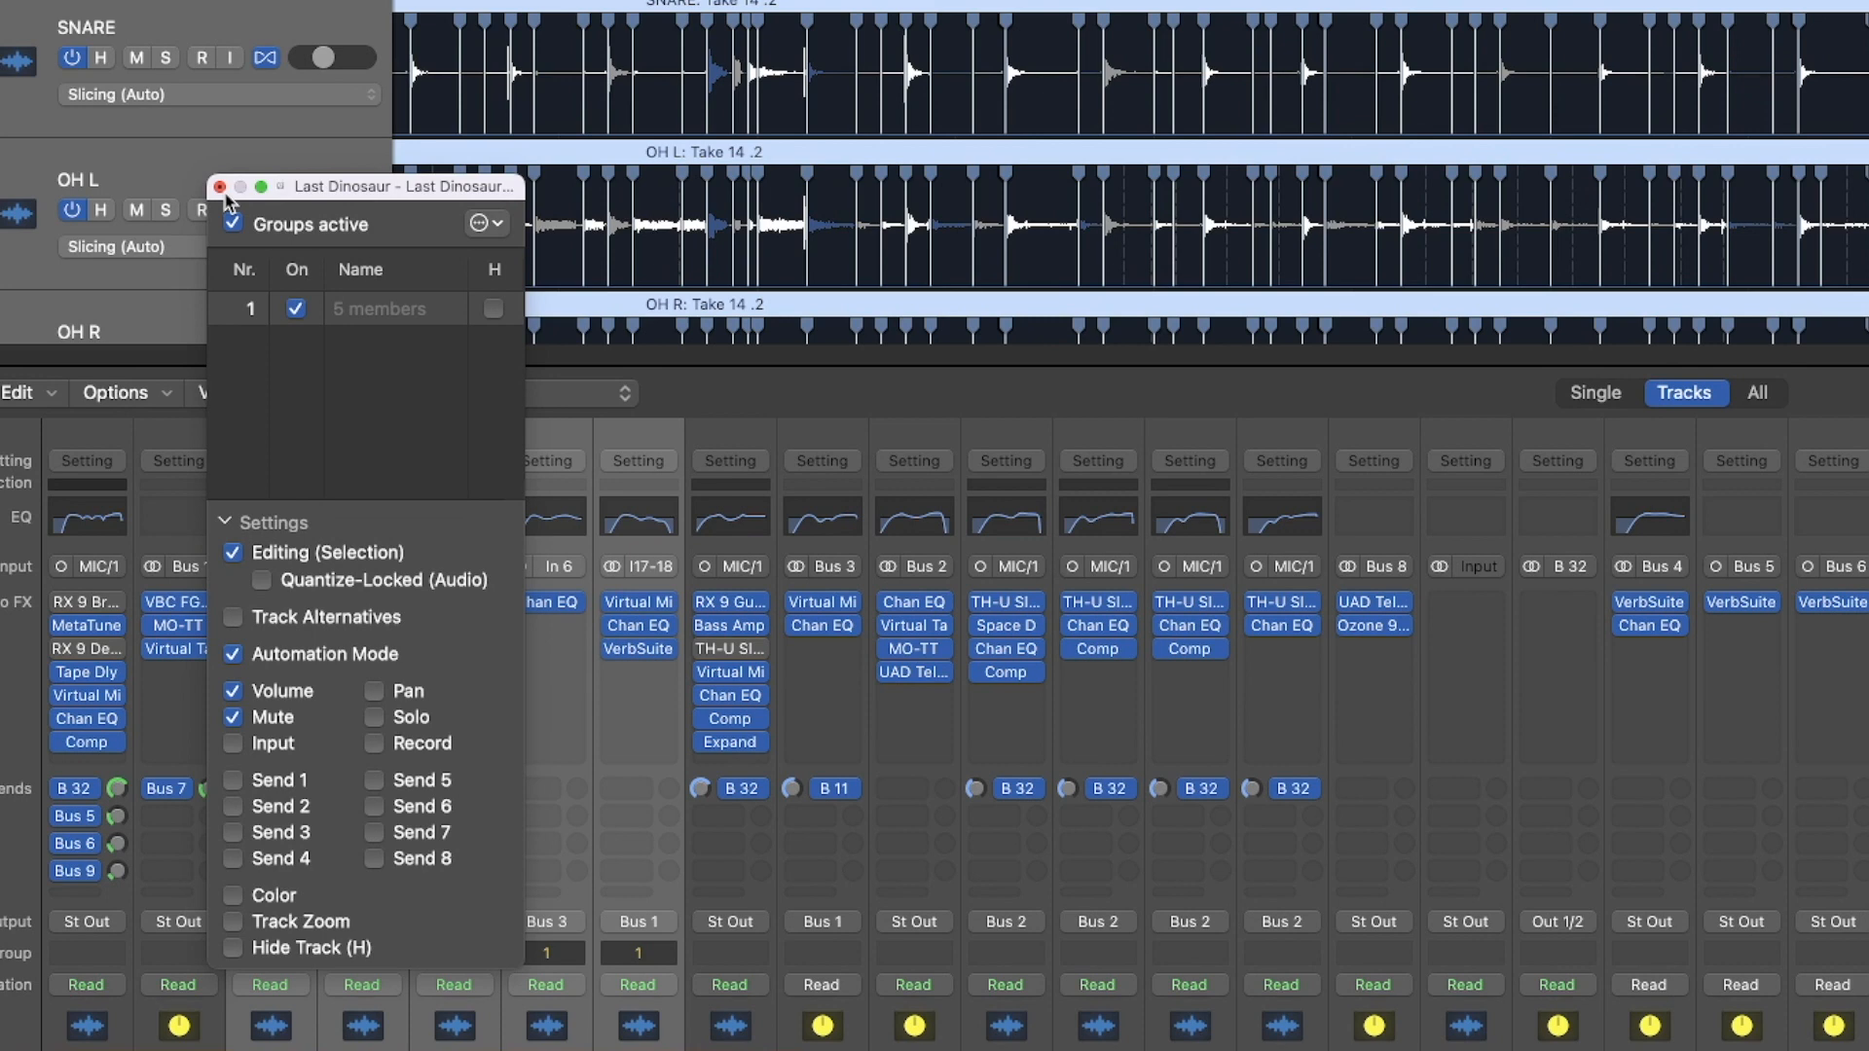
click(220, 186)
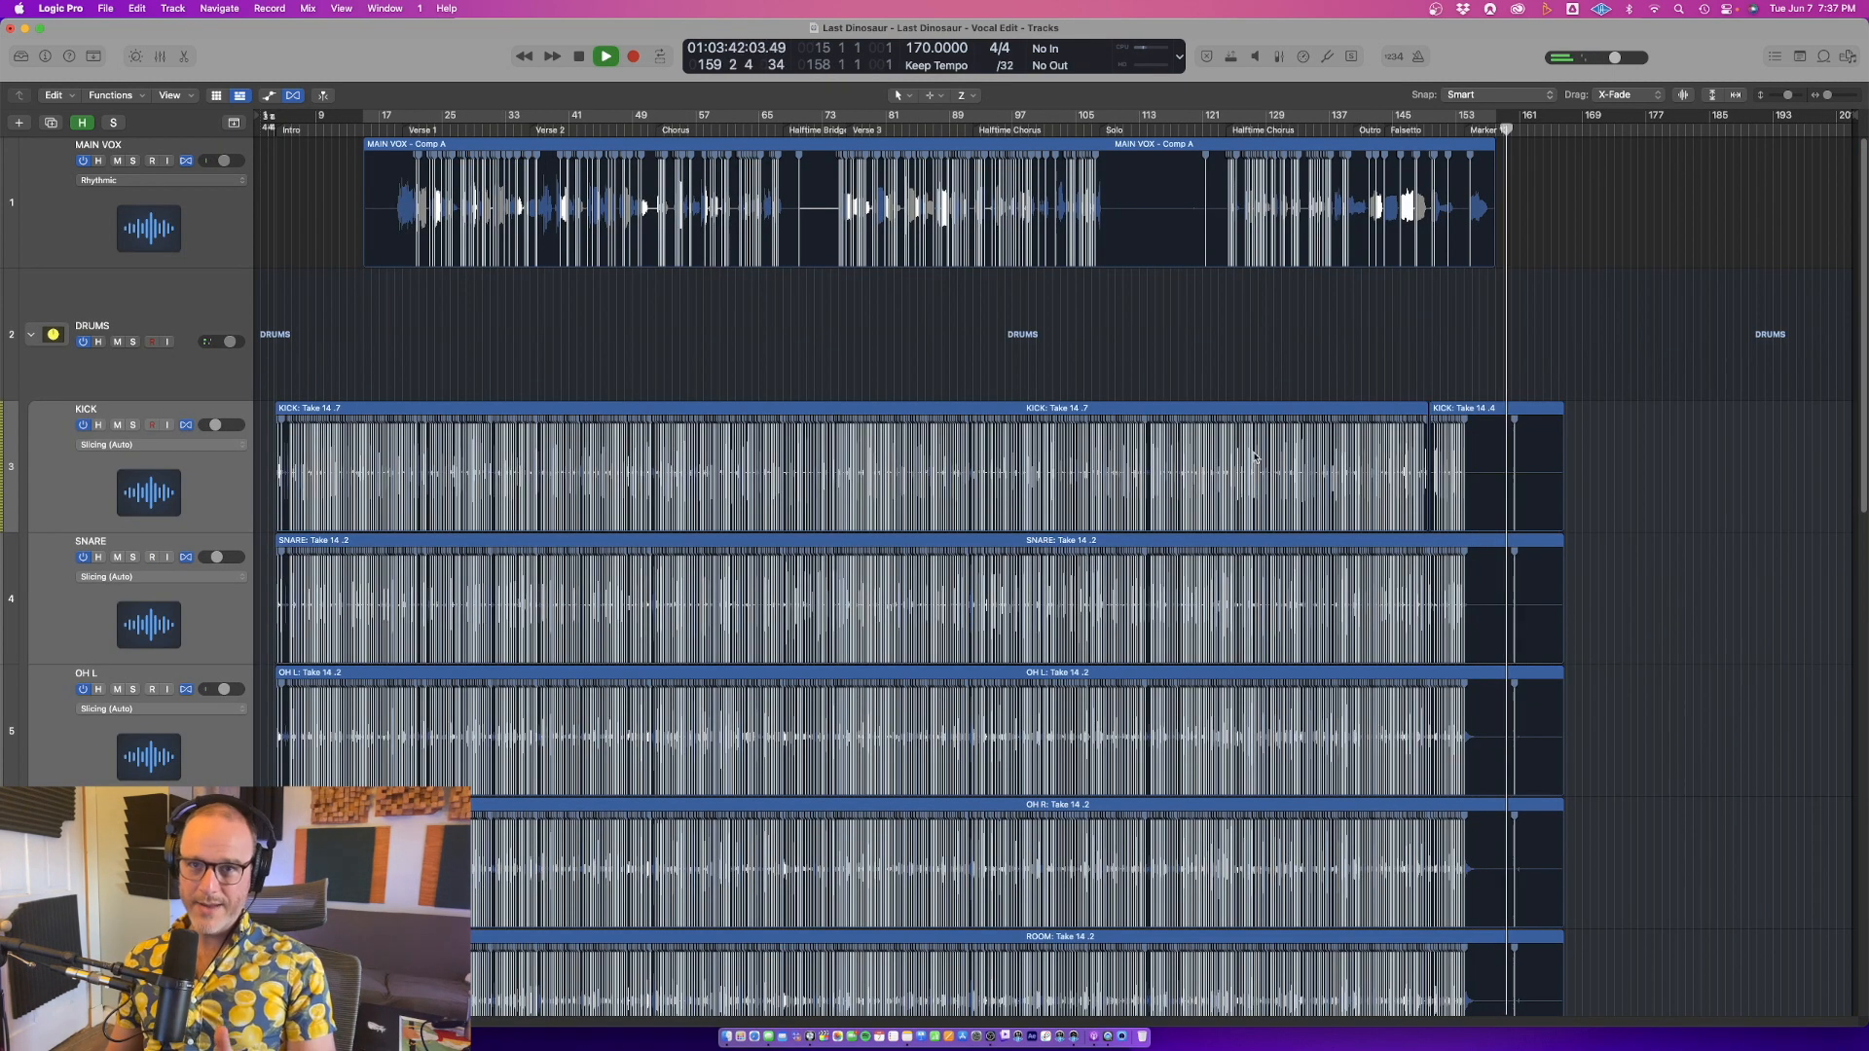
Stop playback, open the MetaTune plug-in on the MAIN VOX channel, set its Speed to 81.9 and close it
key(x)
key(space)
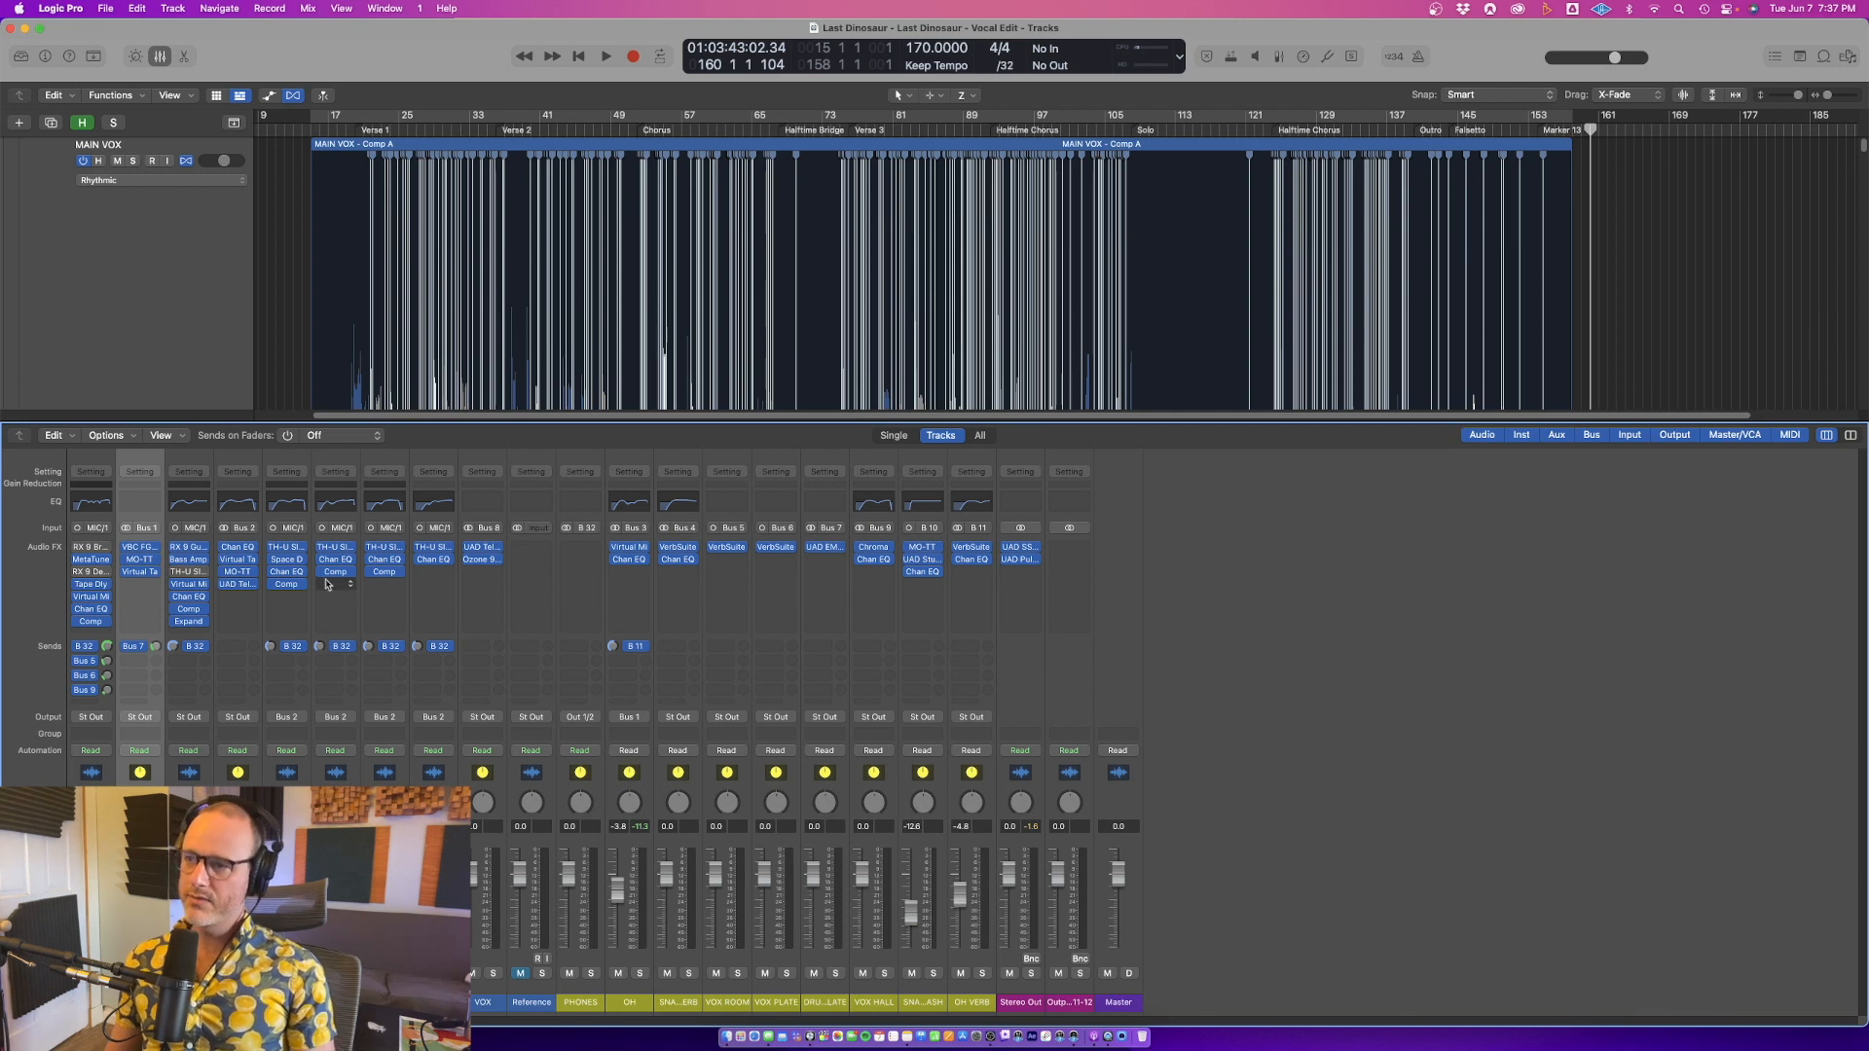
click(146, 560)
click(156, 559)
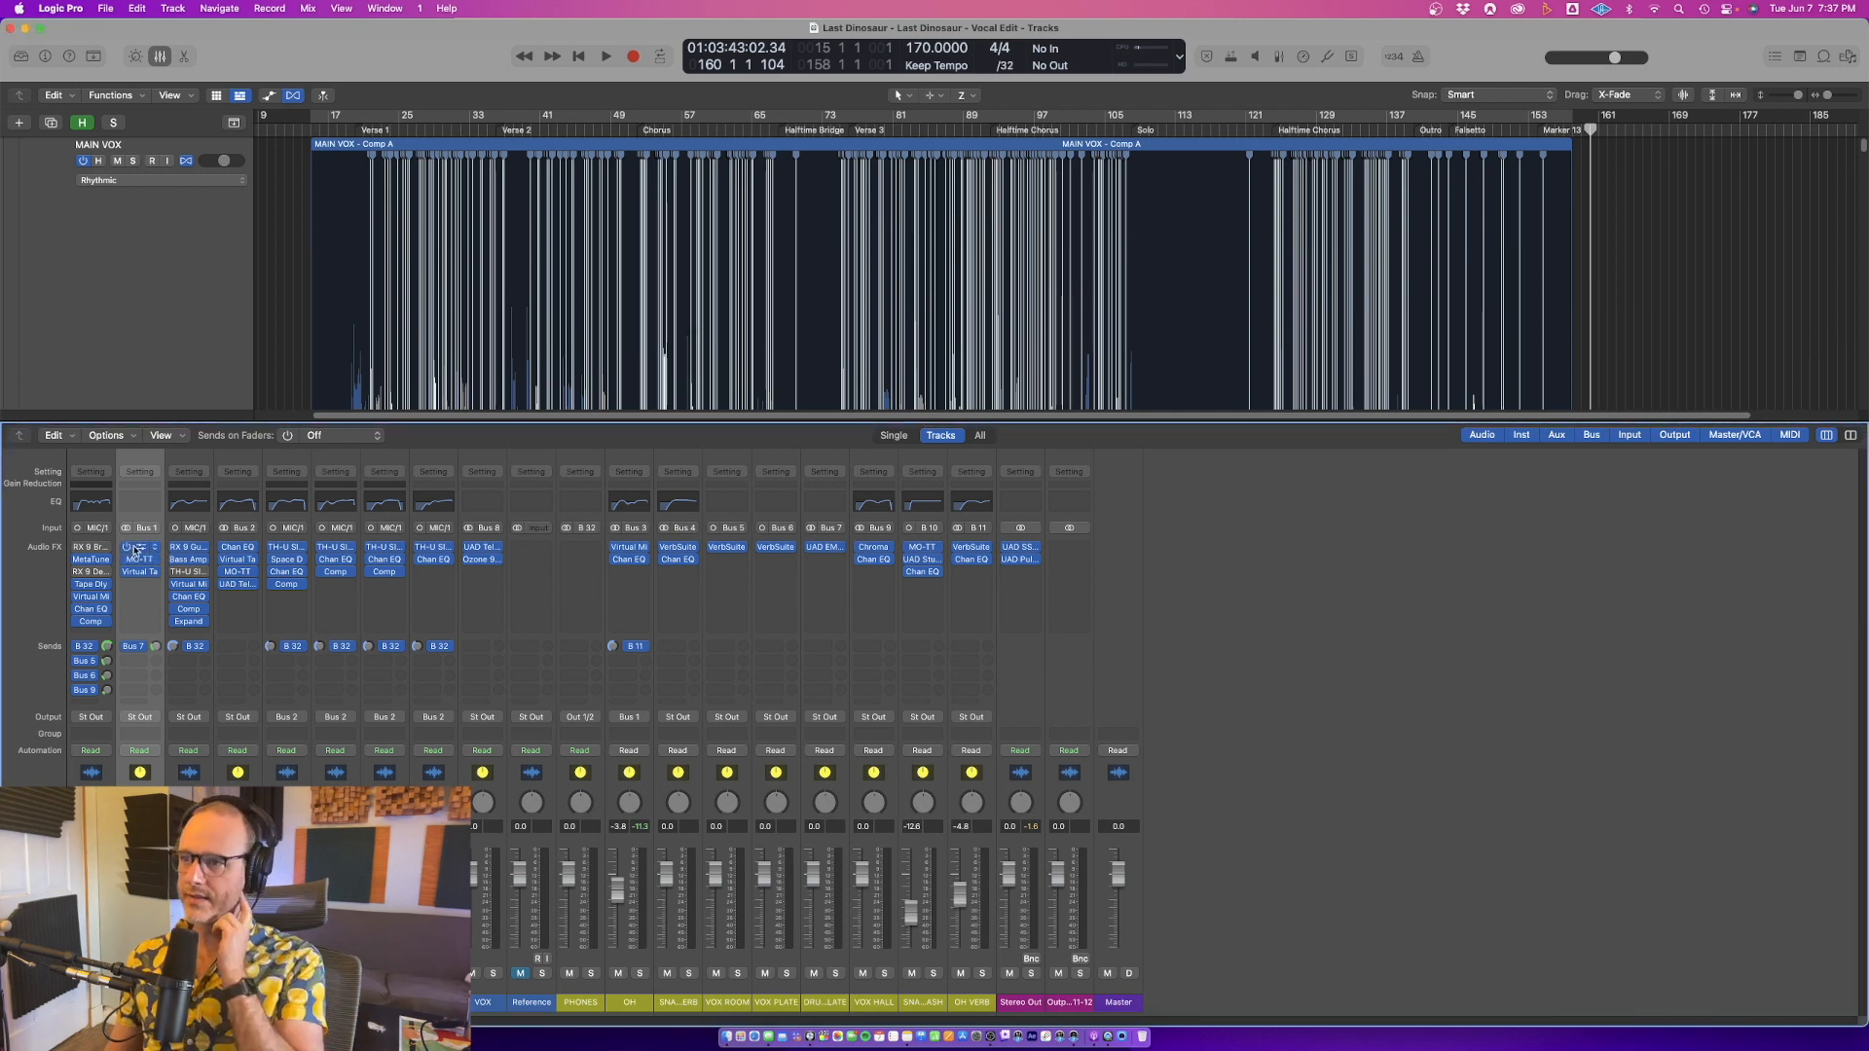
click(90, 558)
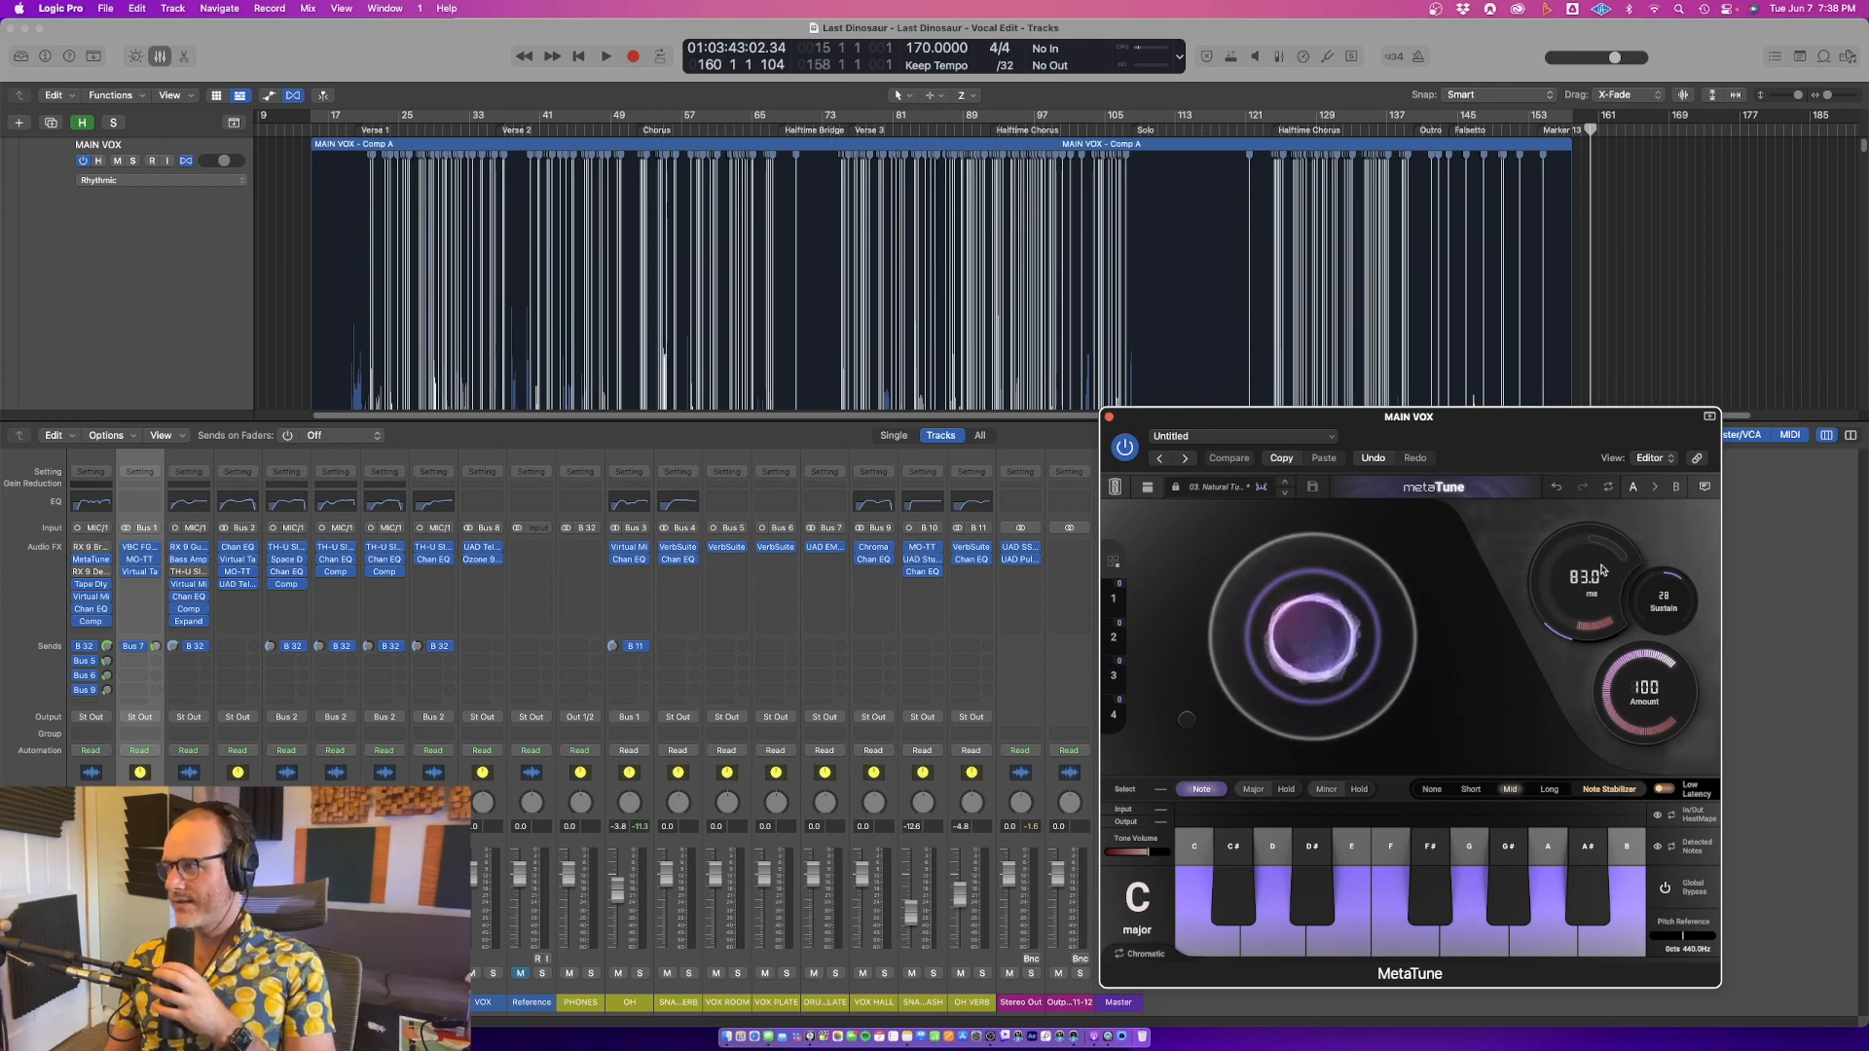
drag(1584, 557, 1589, 623)
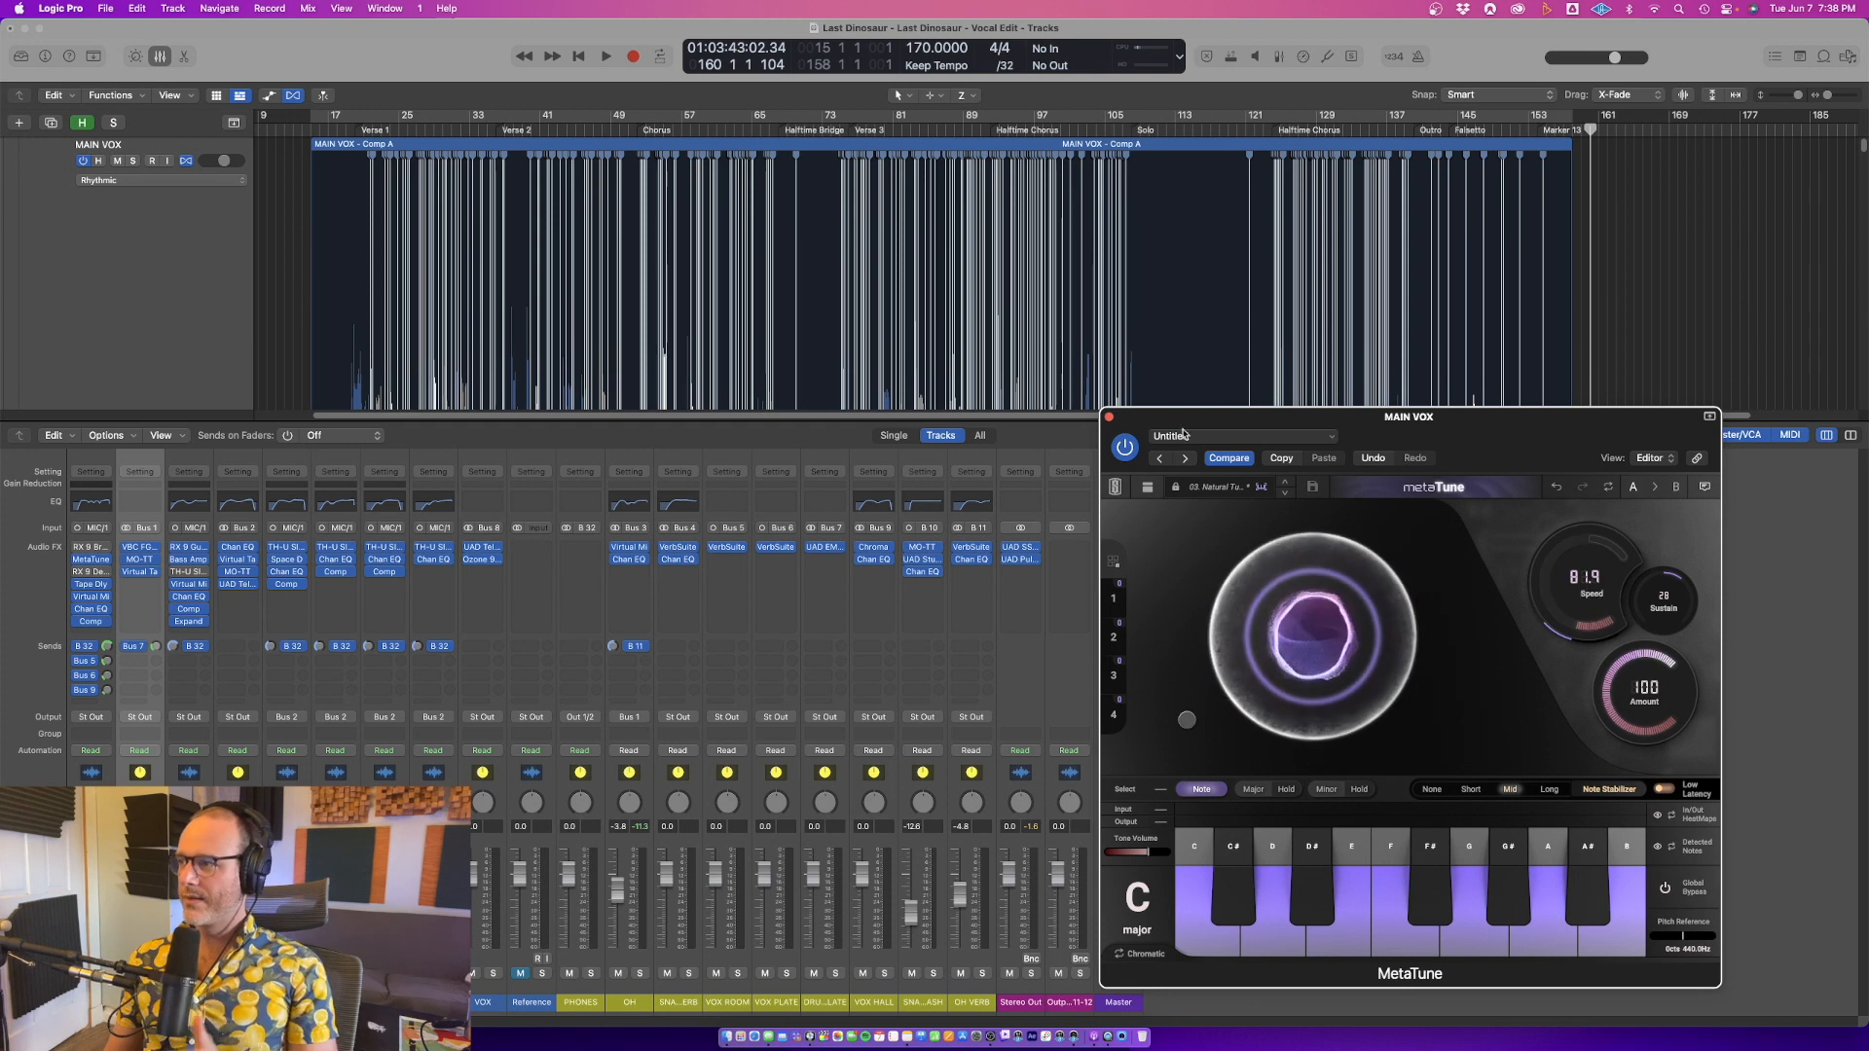
click(1109, 416)
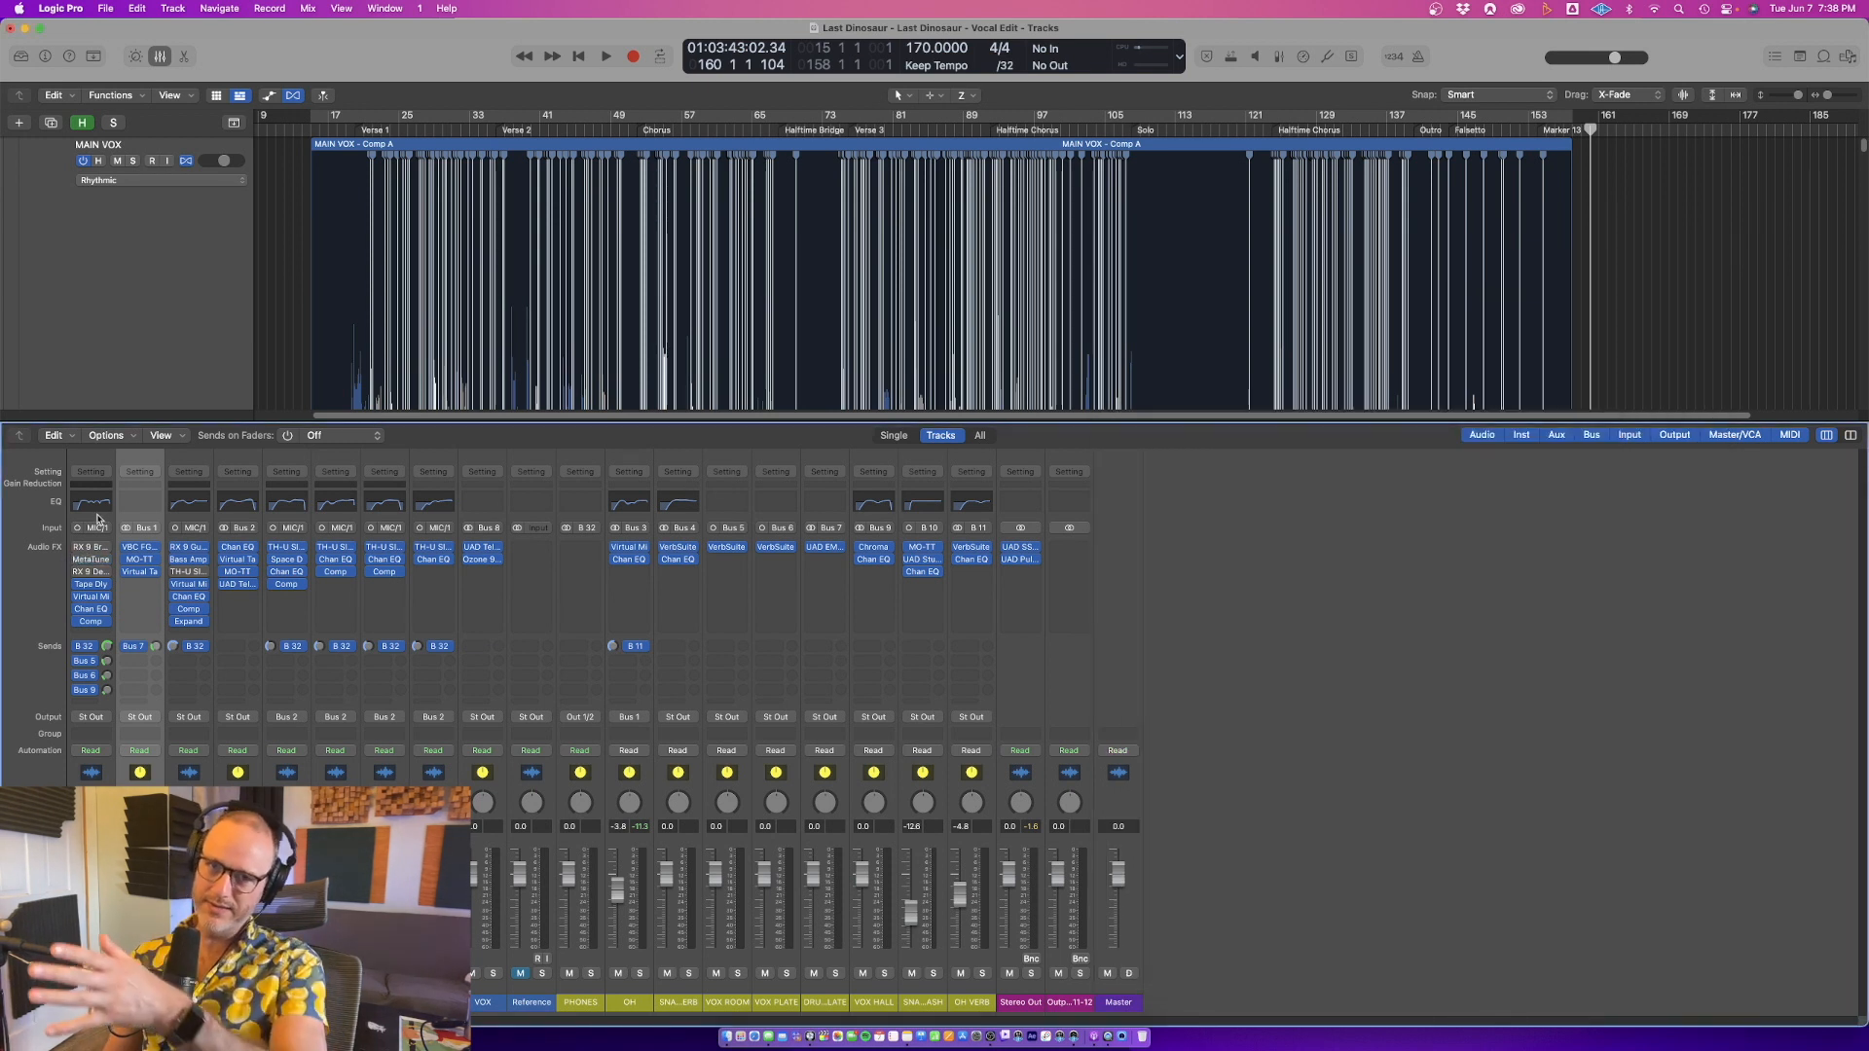
Switch the MAIN VOX track's Flex mode to Flex Pitch and hide the Mixer
key(z)
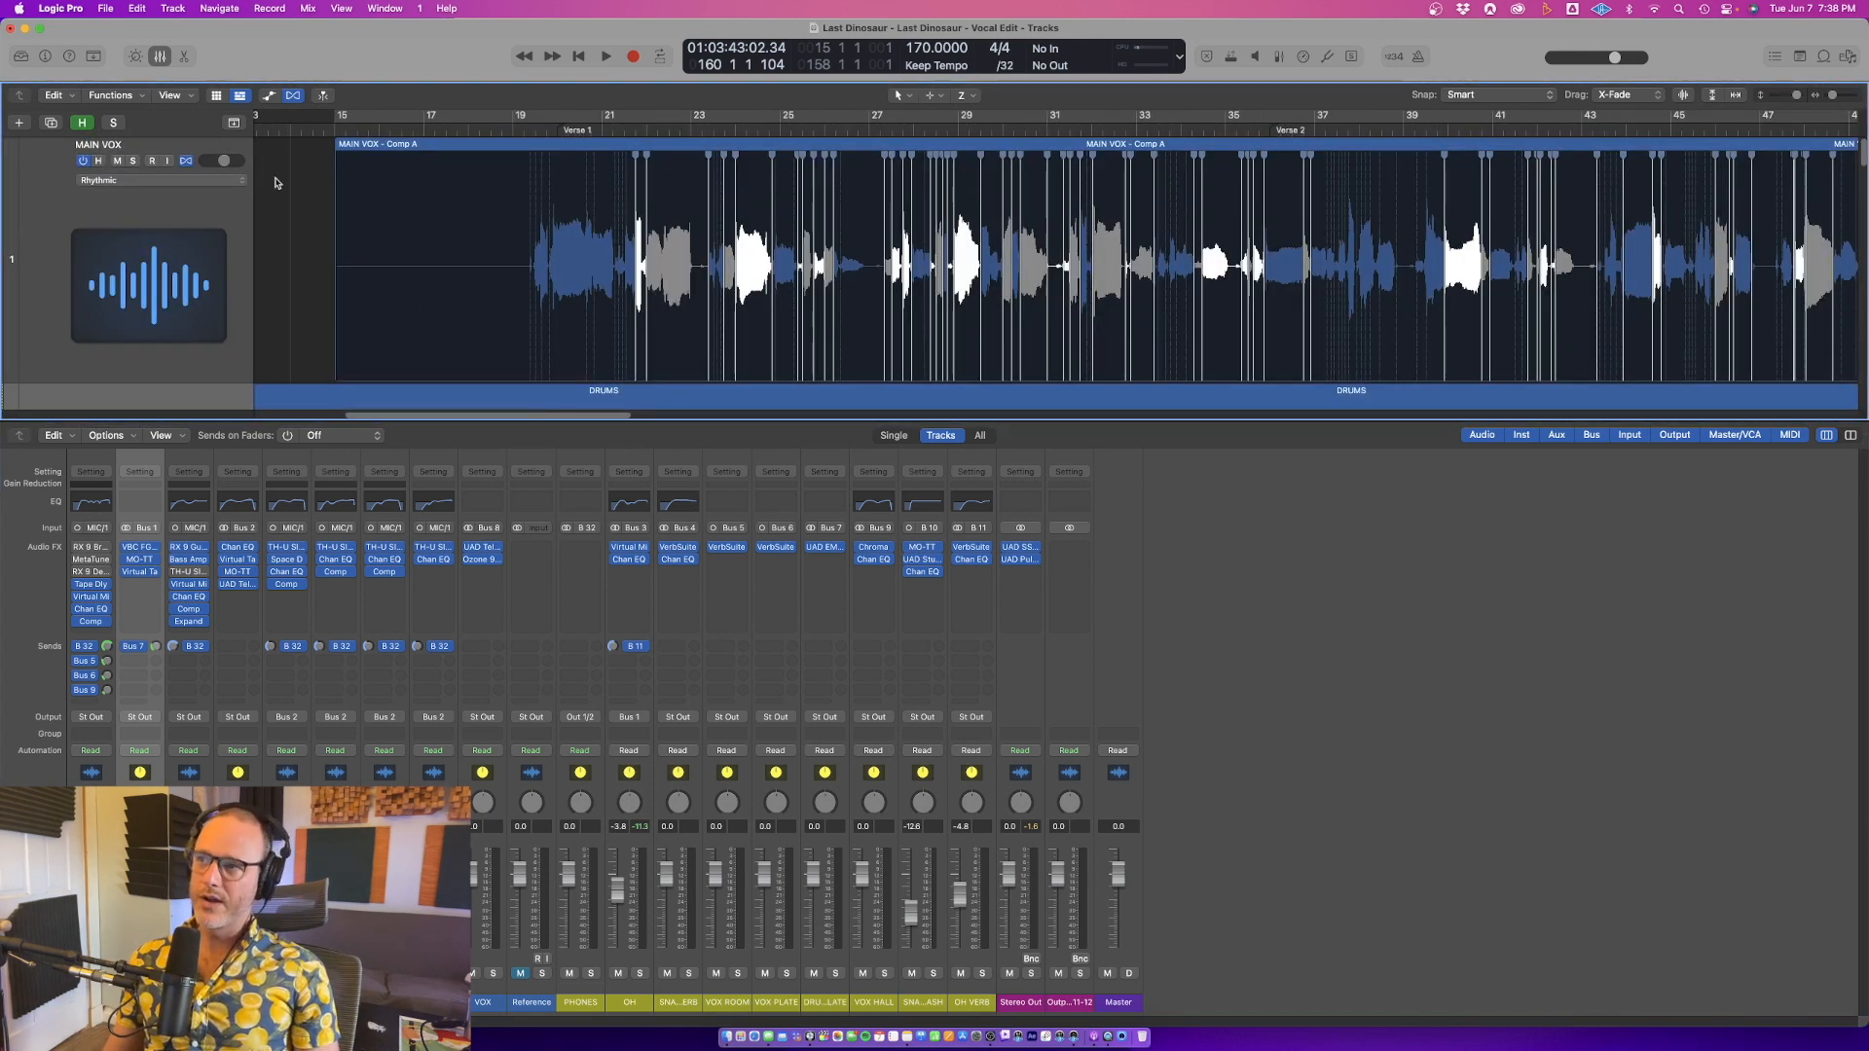
click(168, 180)
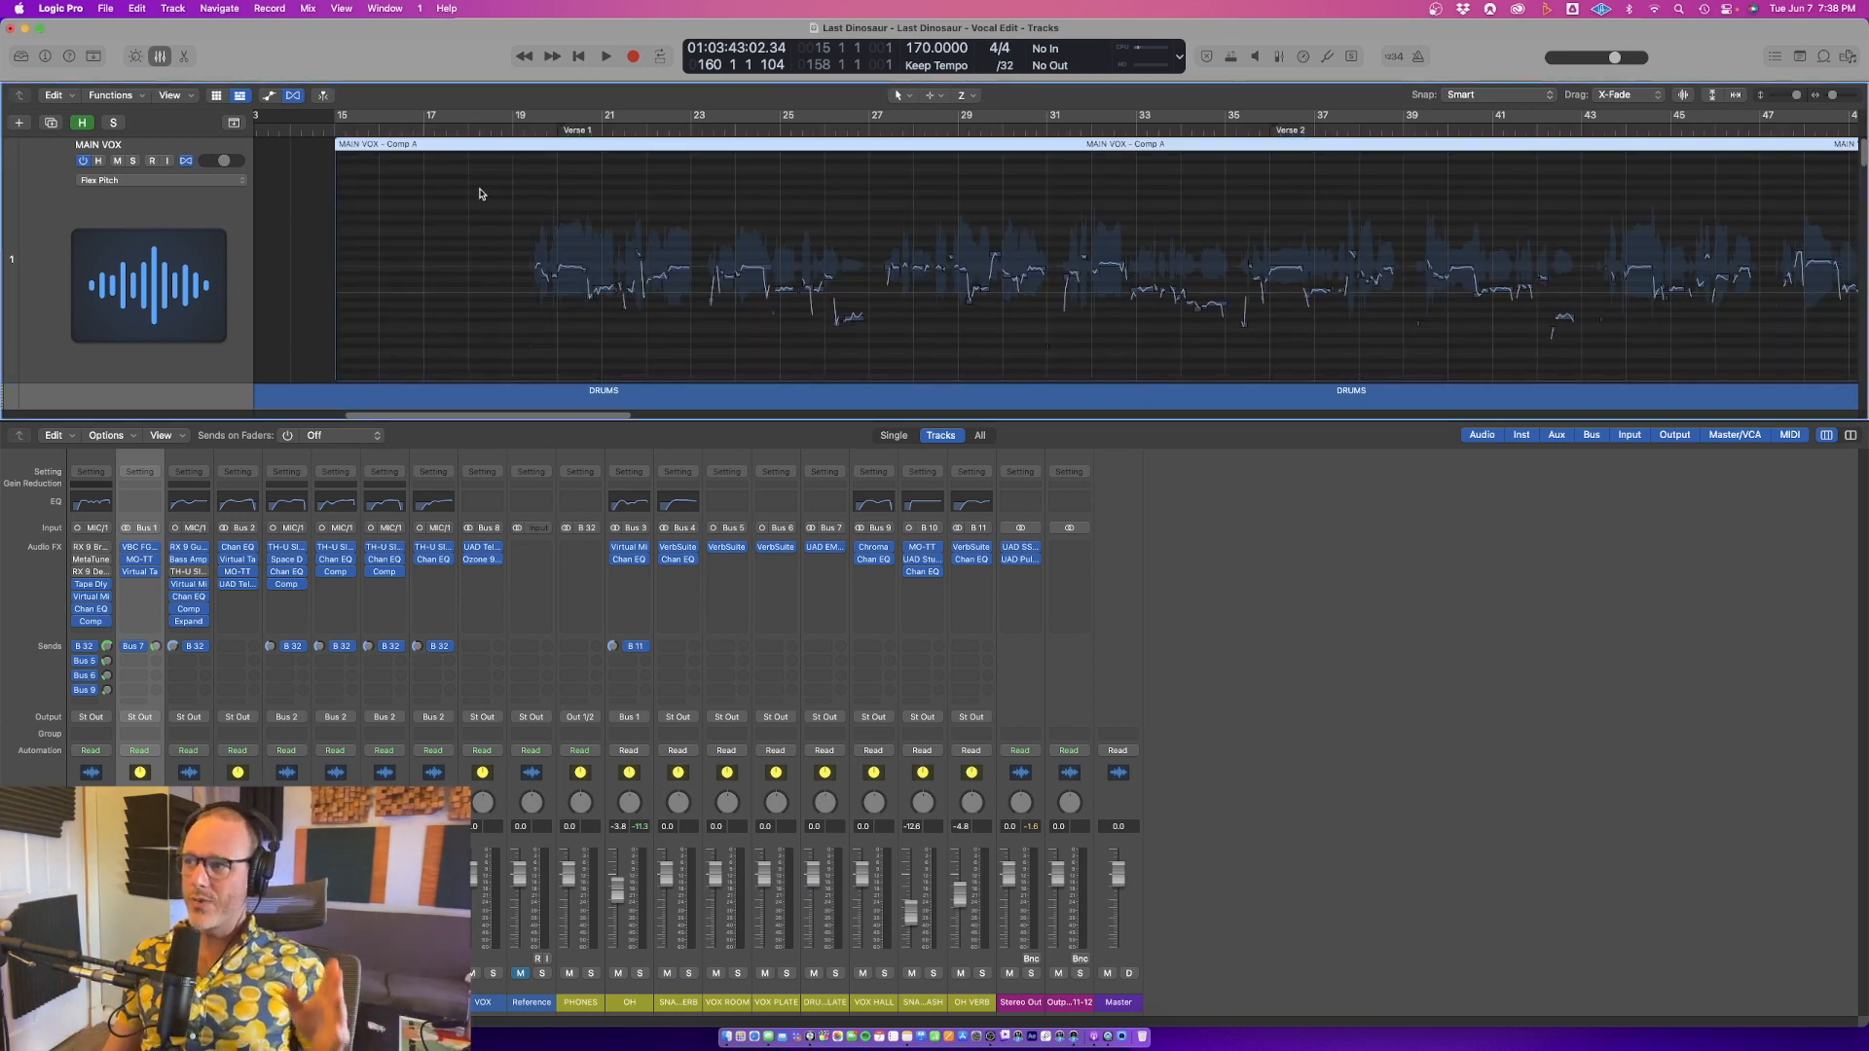
key(x)
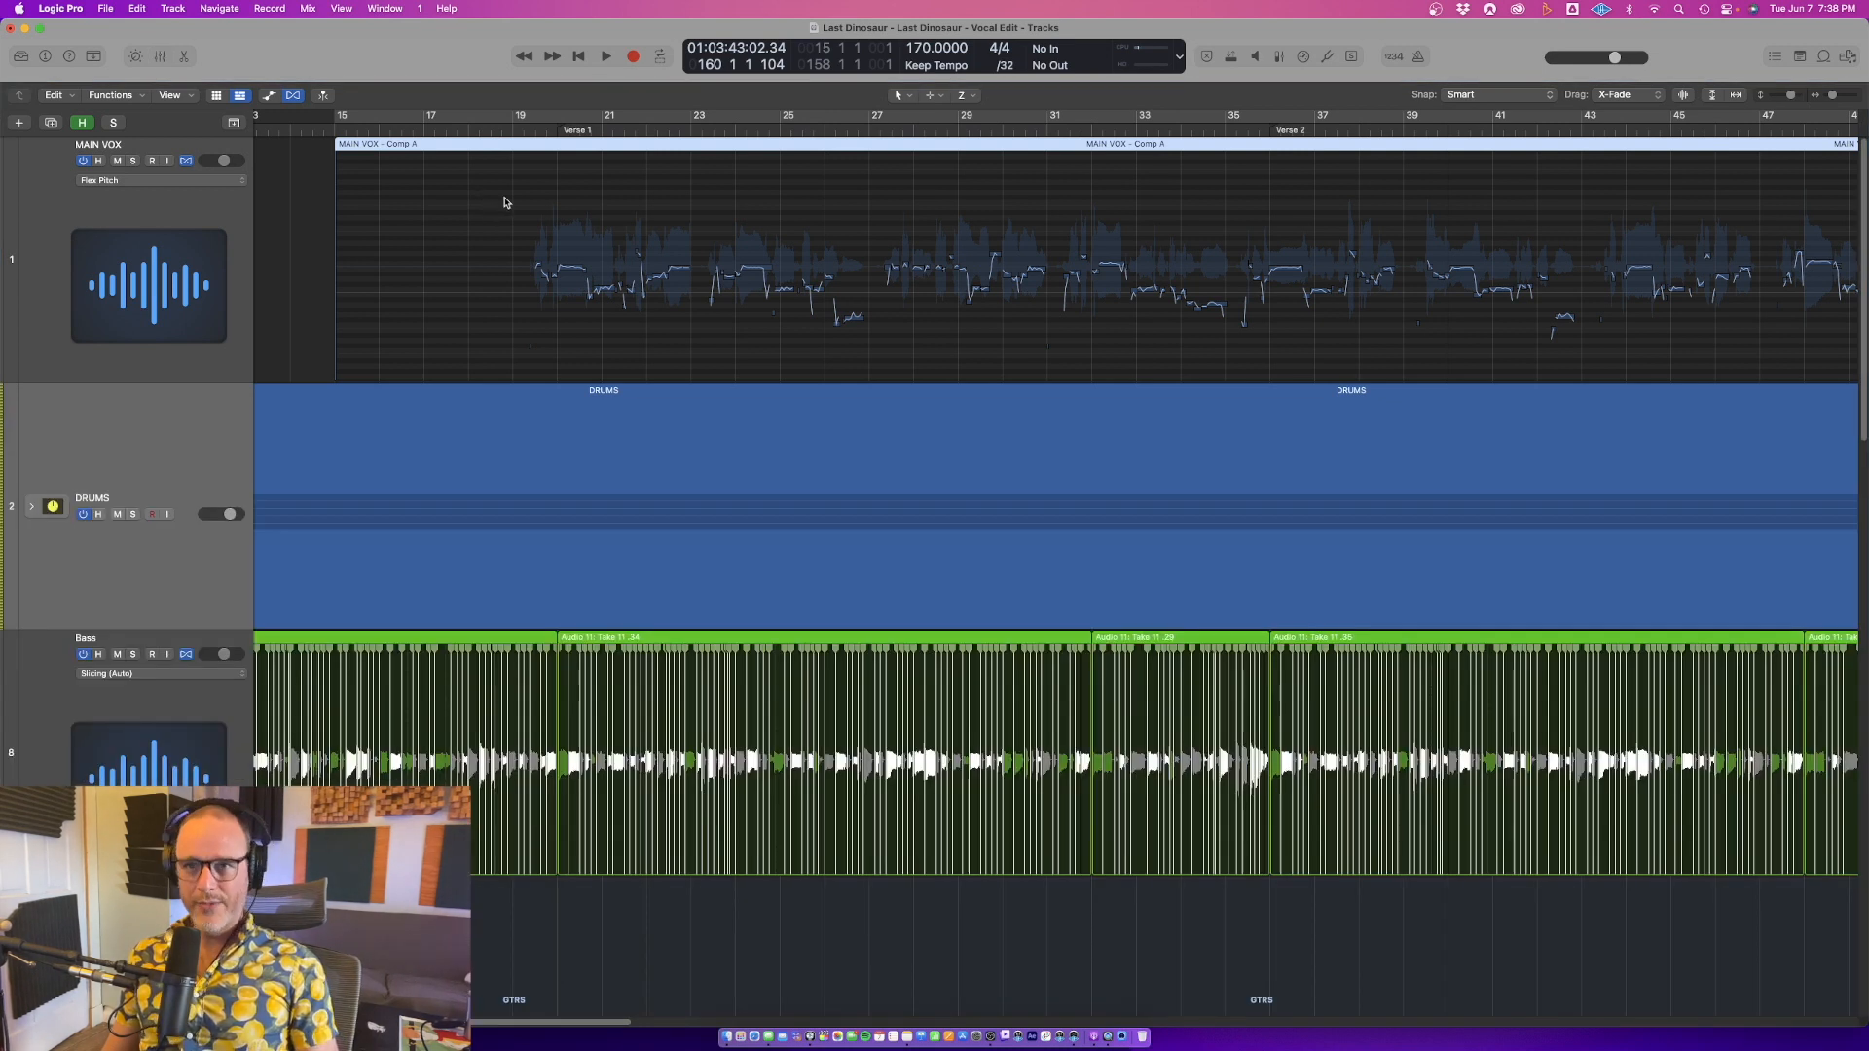
Audition the first two Flex Pitch notes of the MAIN VOX phrase, around 19 3
drag(498, 206, 1076, 522)
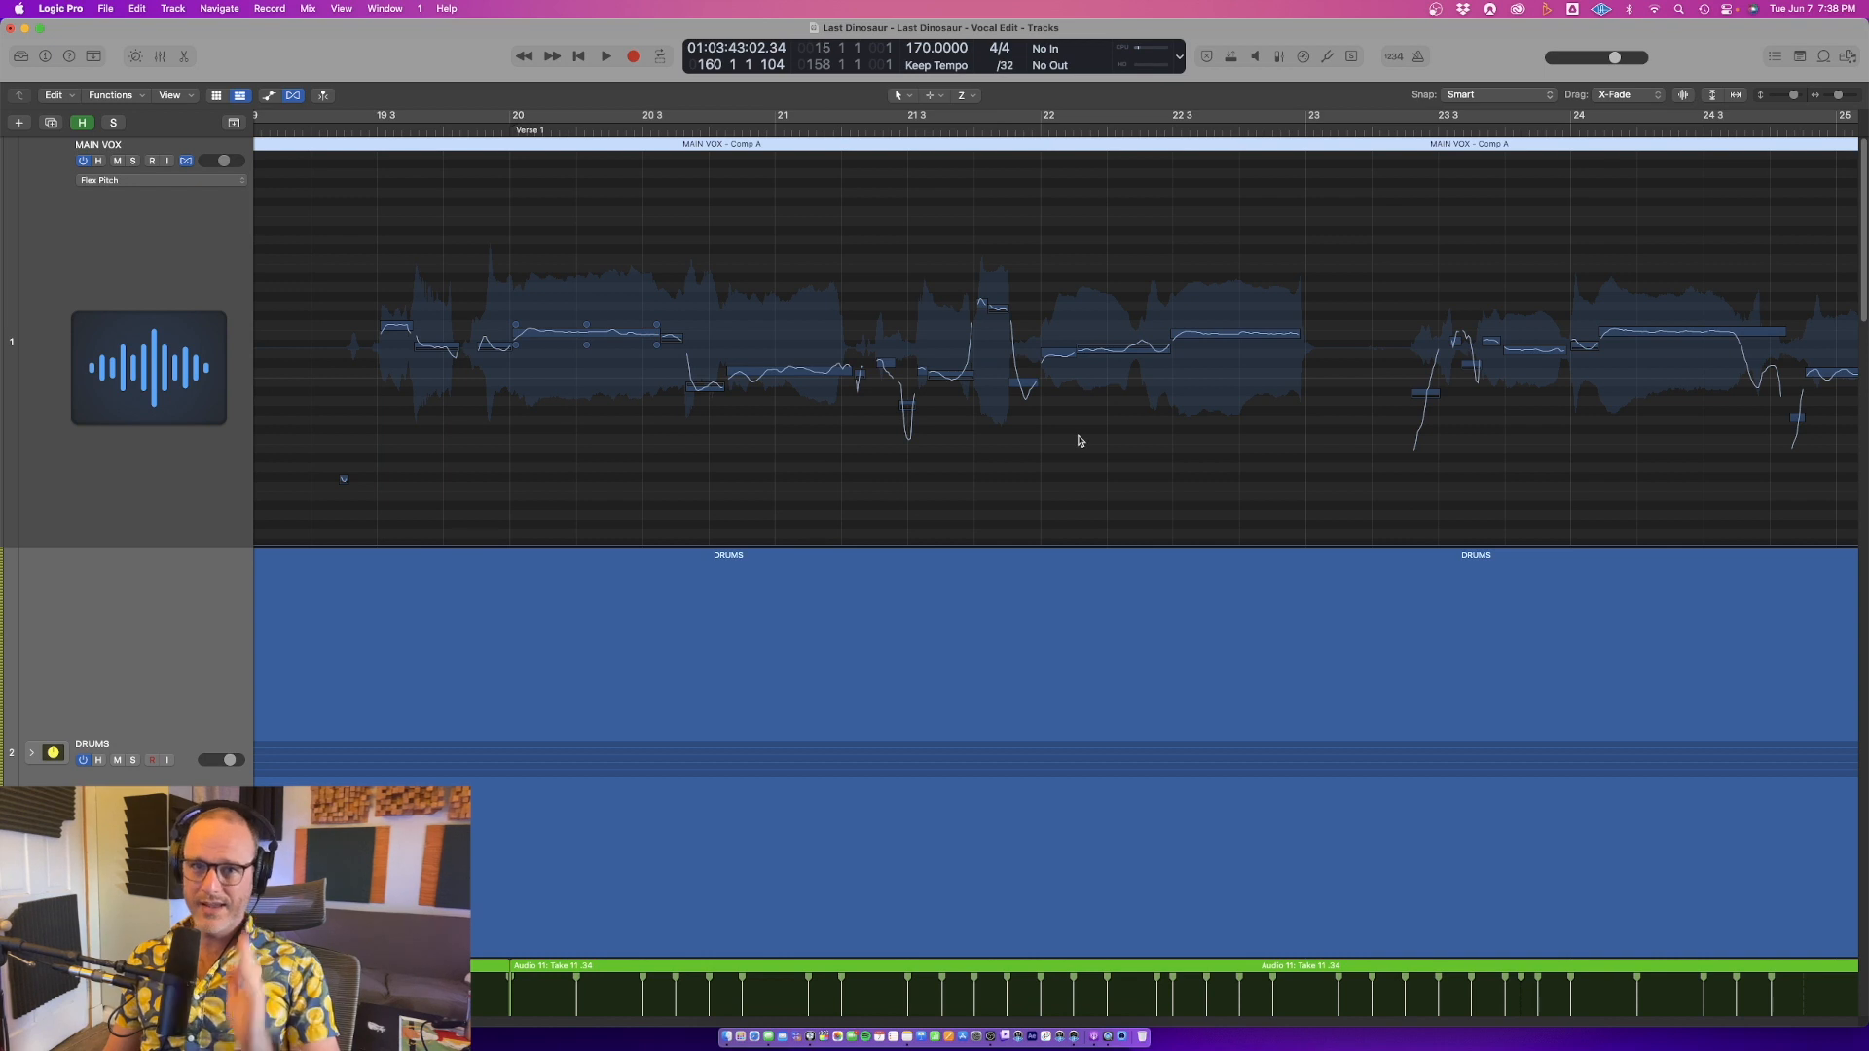
drag(328, 267, 613, 491)
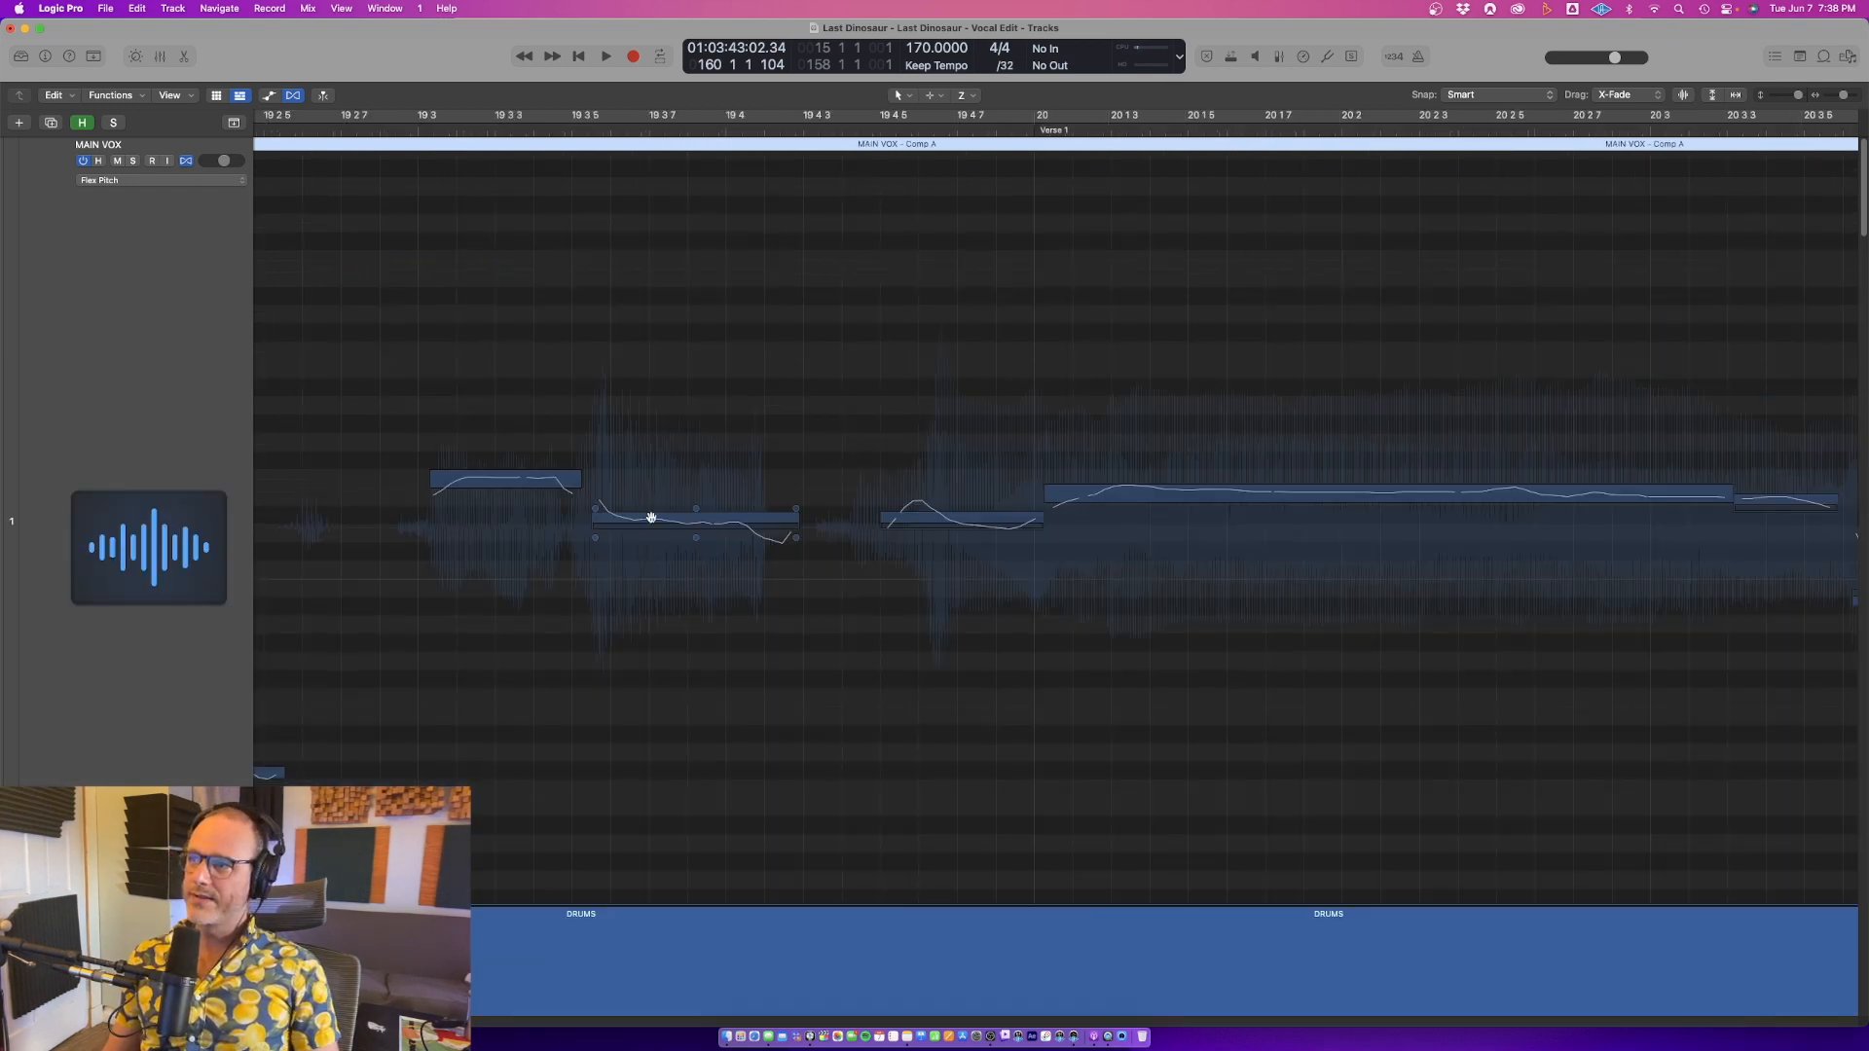
drag(377, 341, 1241, 727)
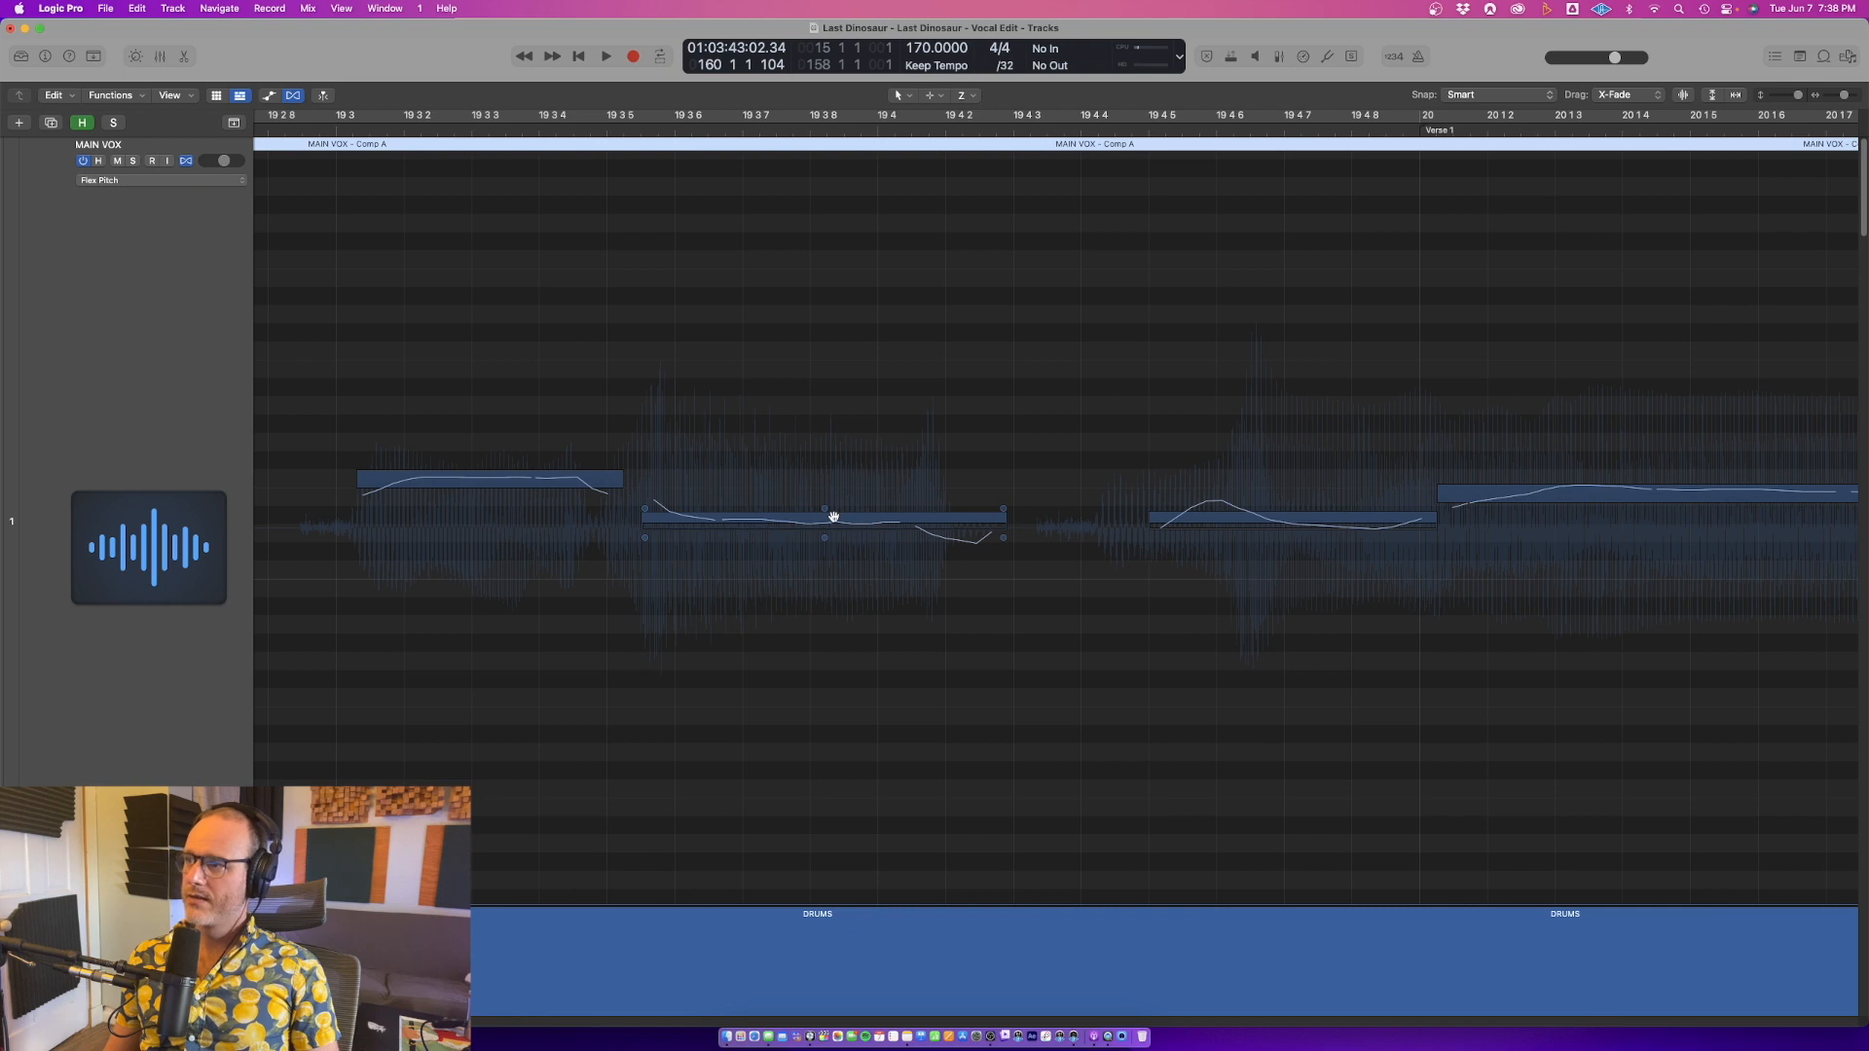
click(581, 484)
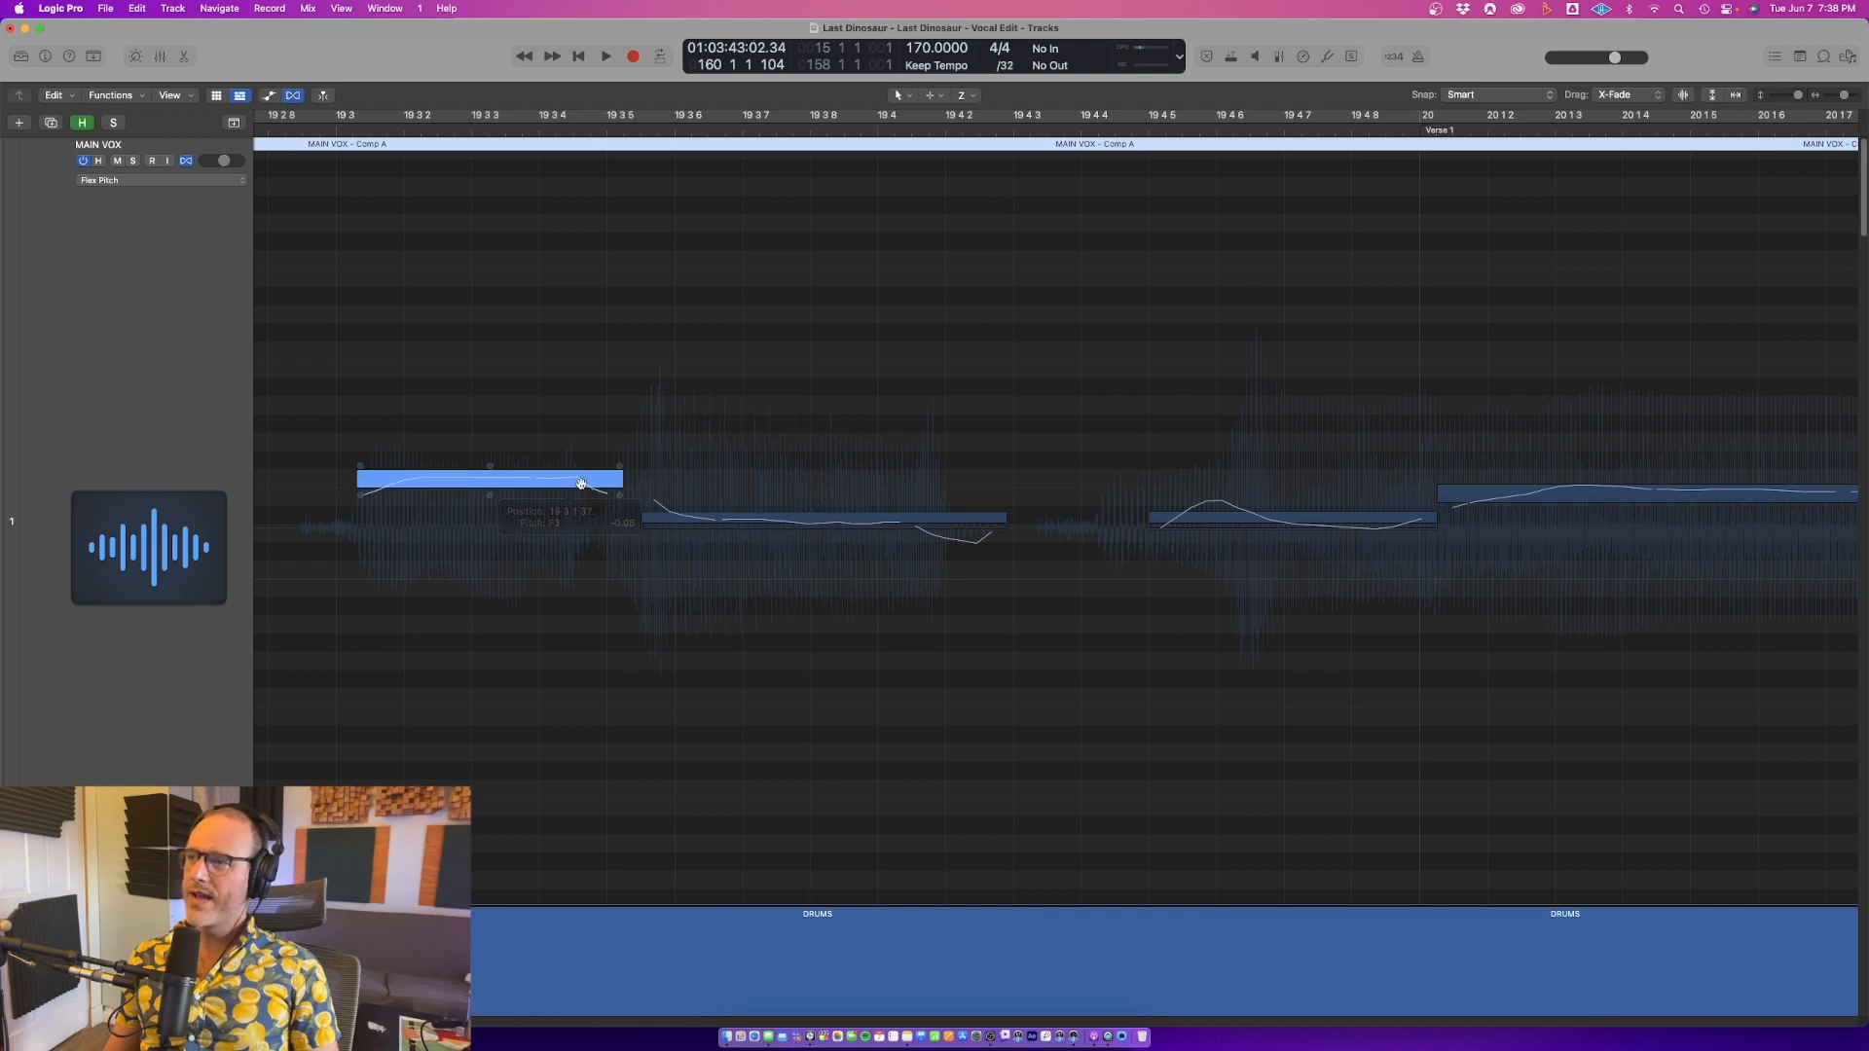
click(700, 524)
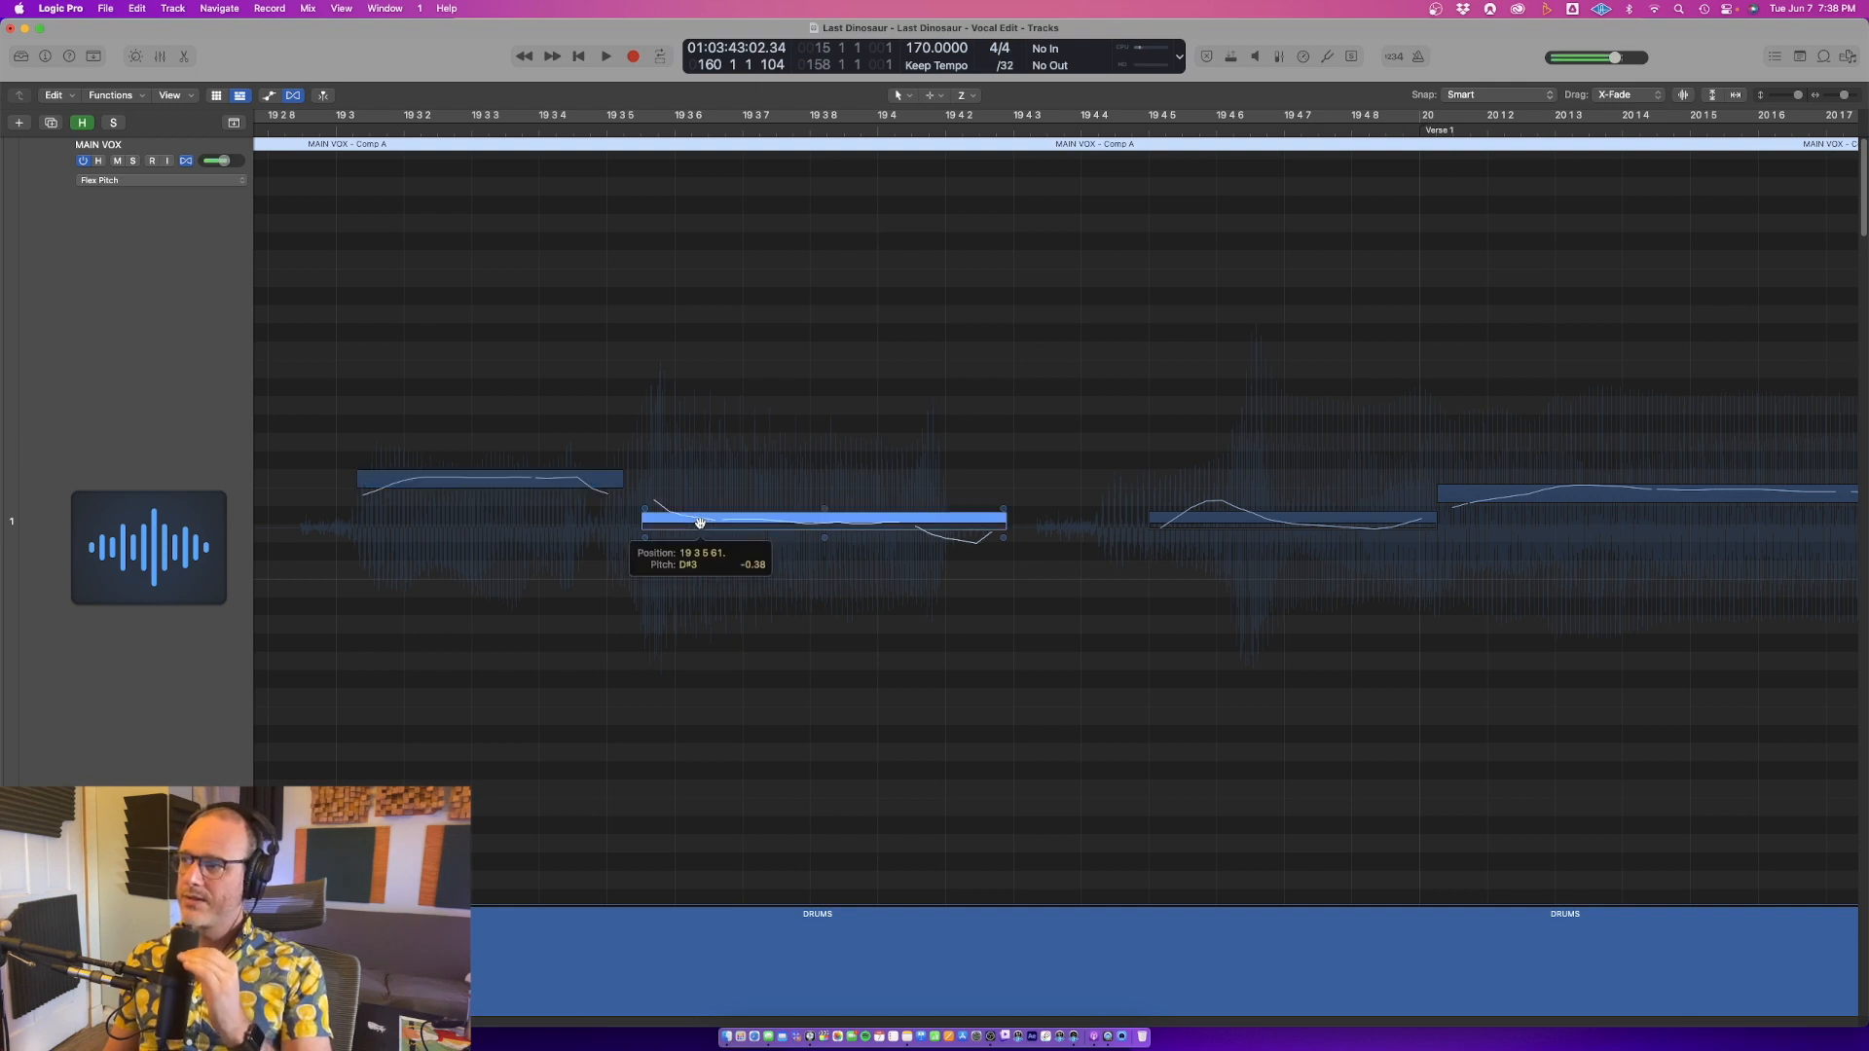
click(552, 484)
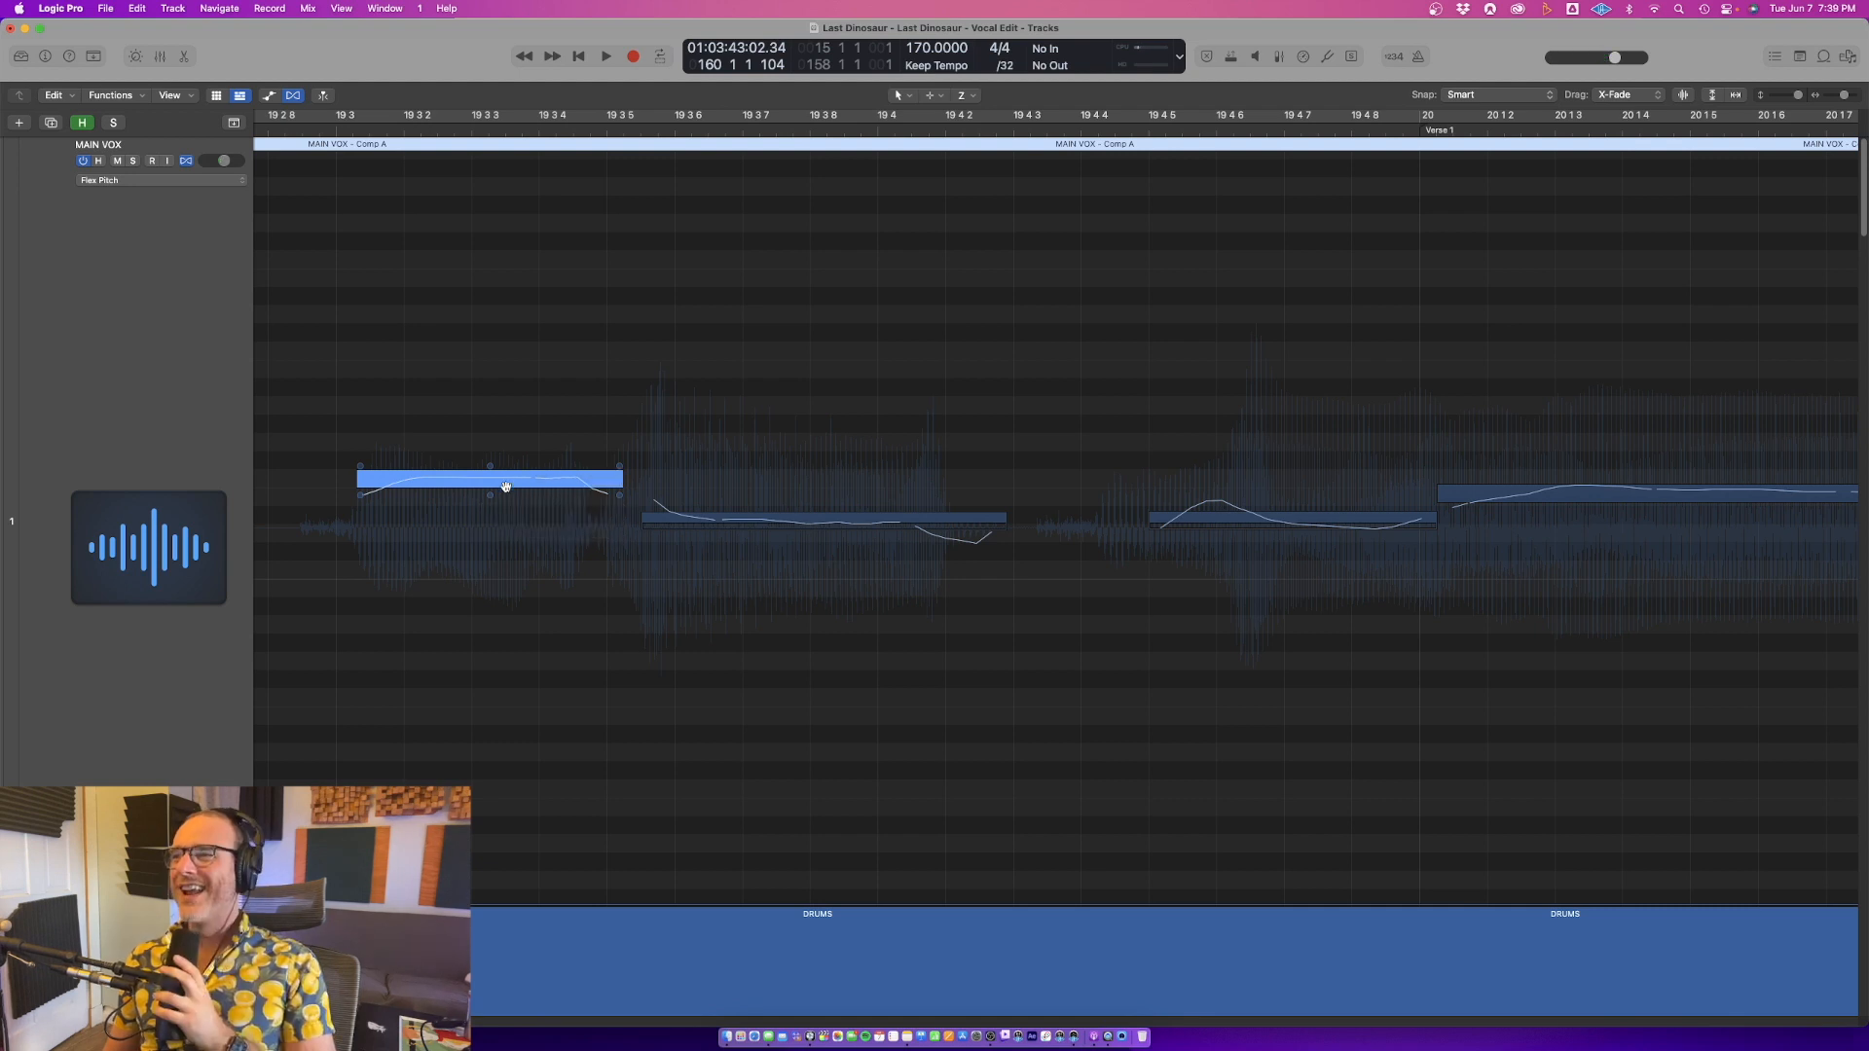
Examine the Pitch Drift, Fine Pitch, Vibrato and Gain handles on the vocal note at 19 3
click(361, 467)
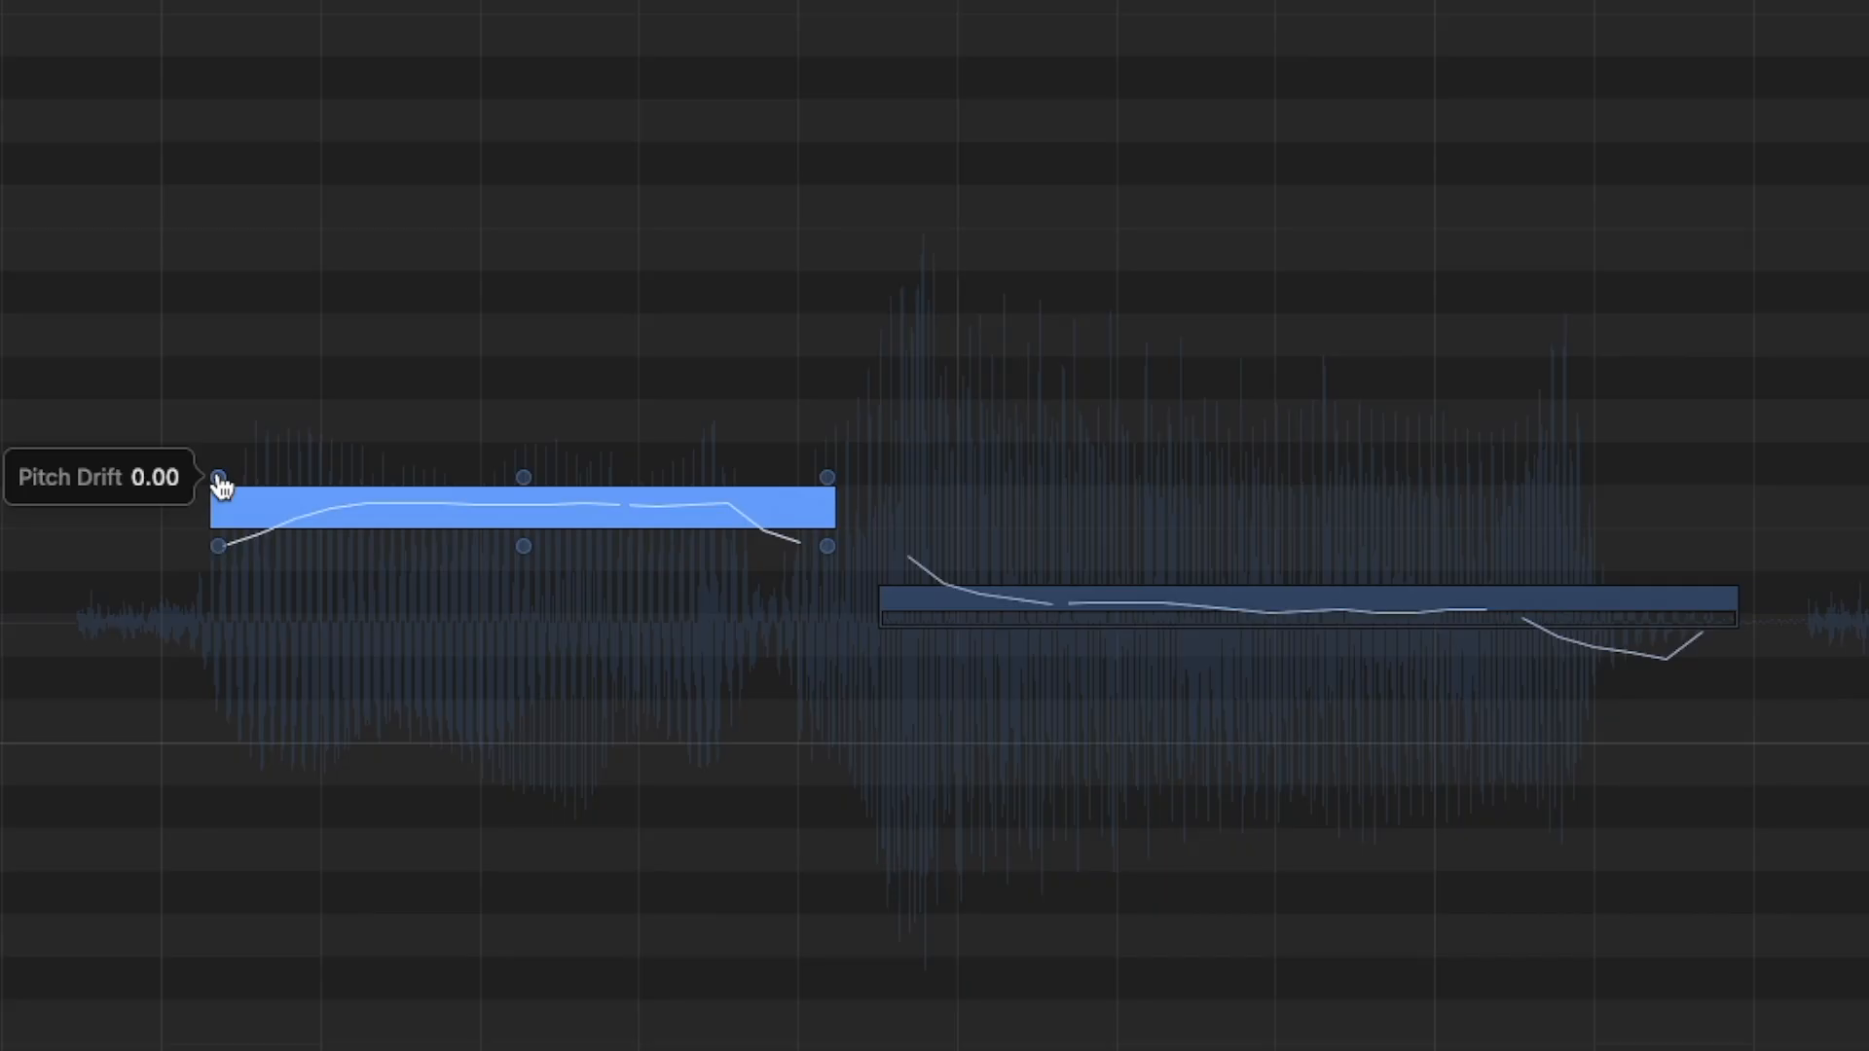
drag(220, 484, 220, 603)
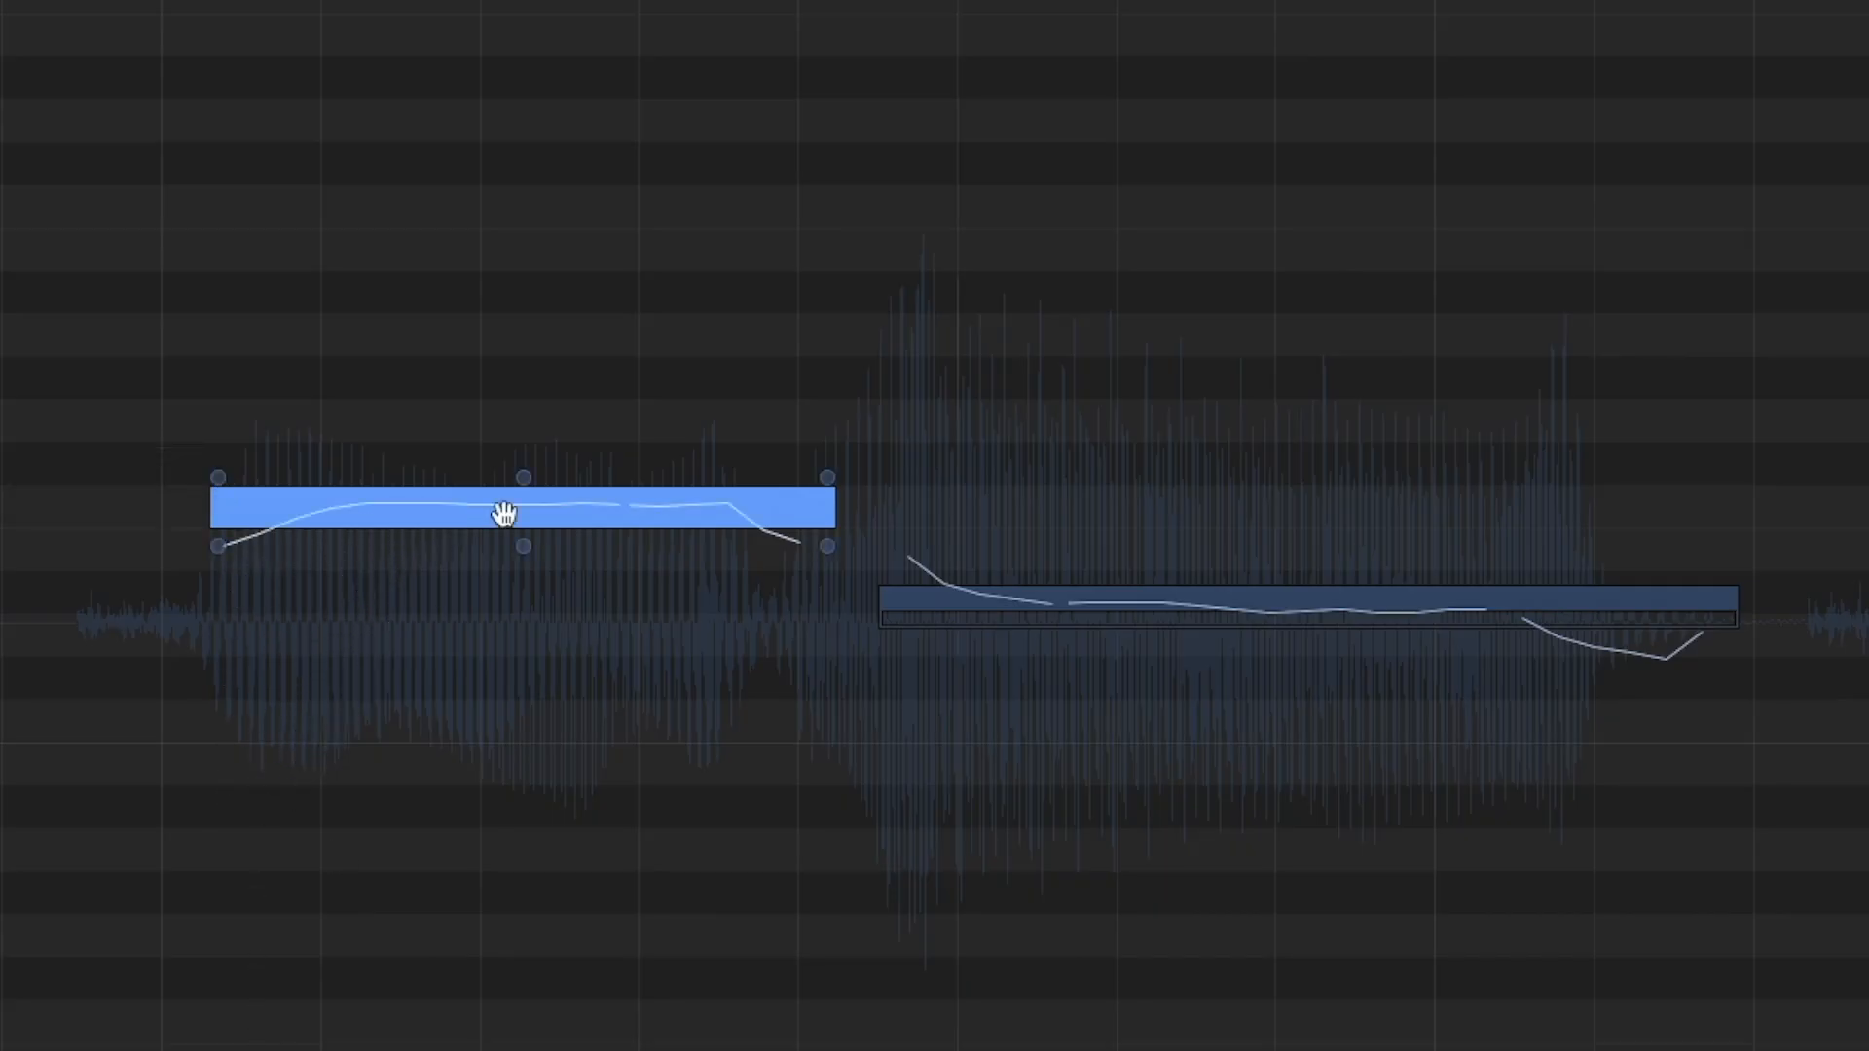
drag(826, 479, 826, 633)
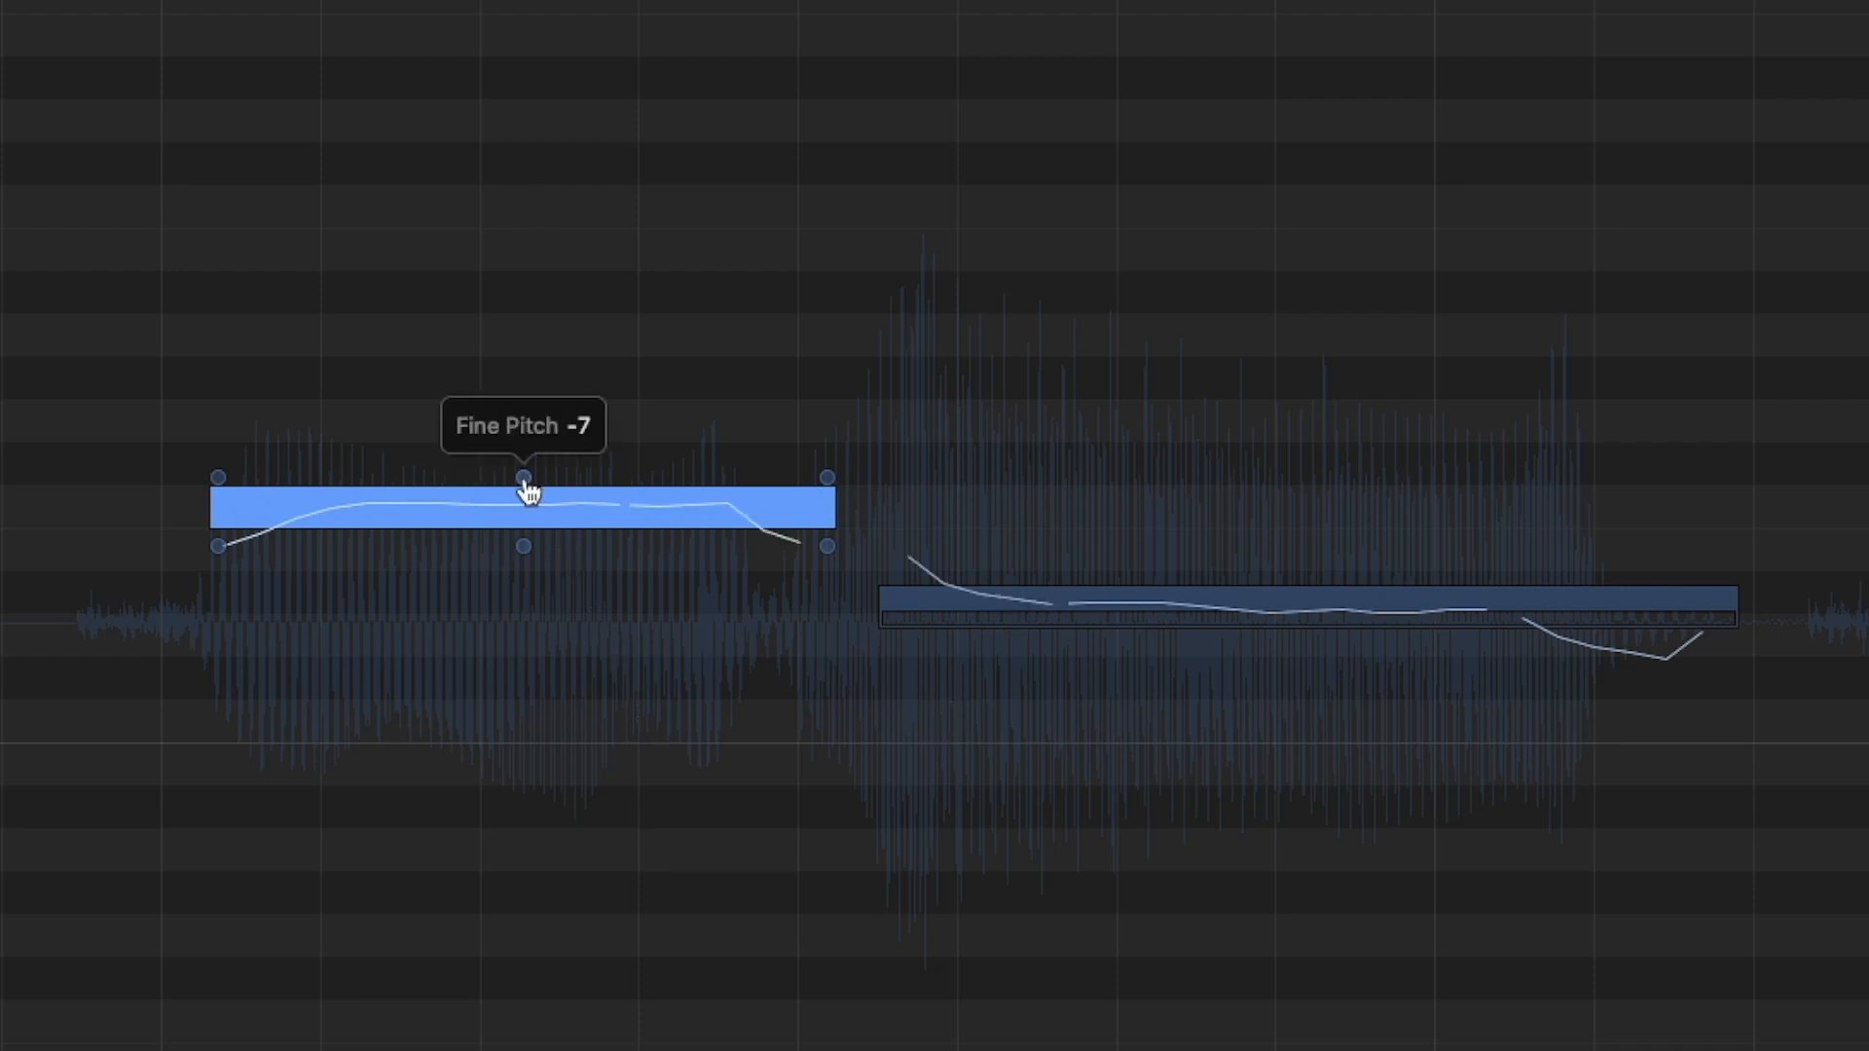
mouse_move(524, 560)
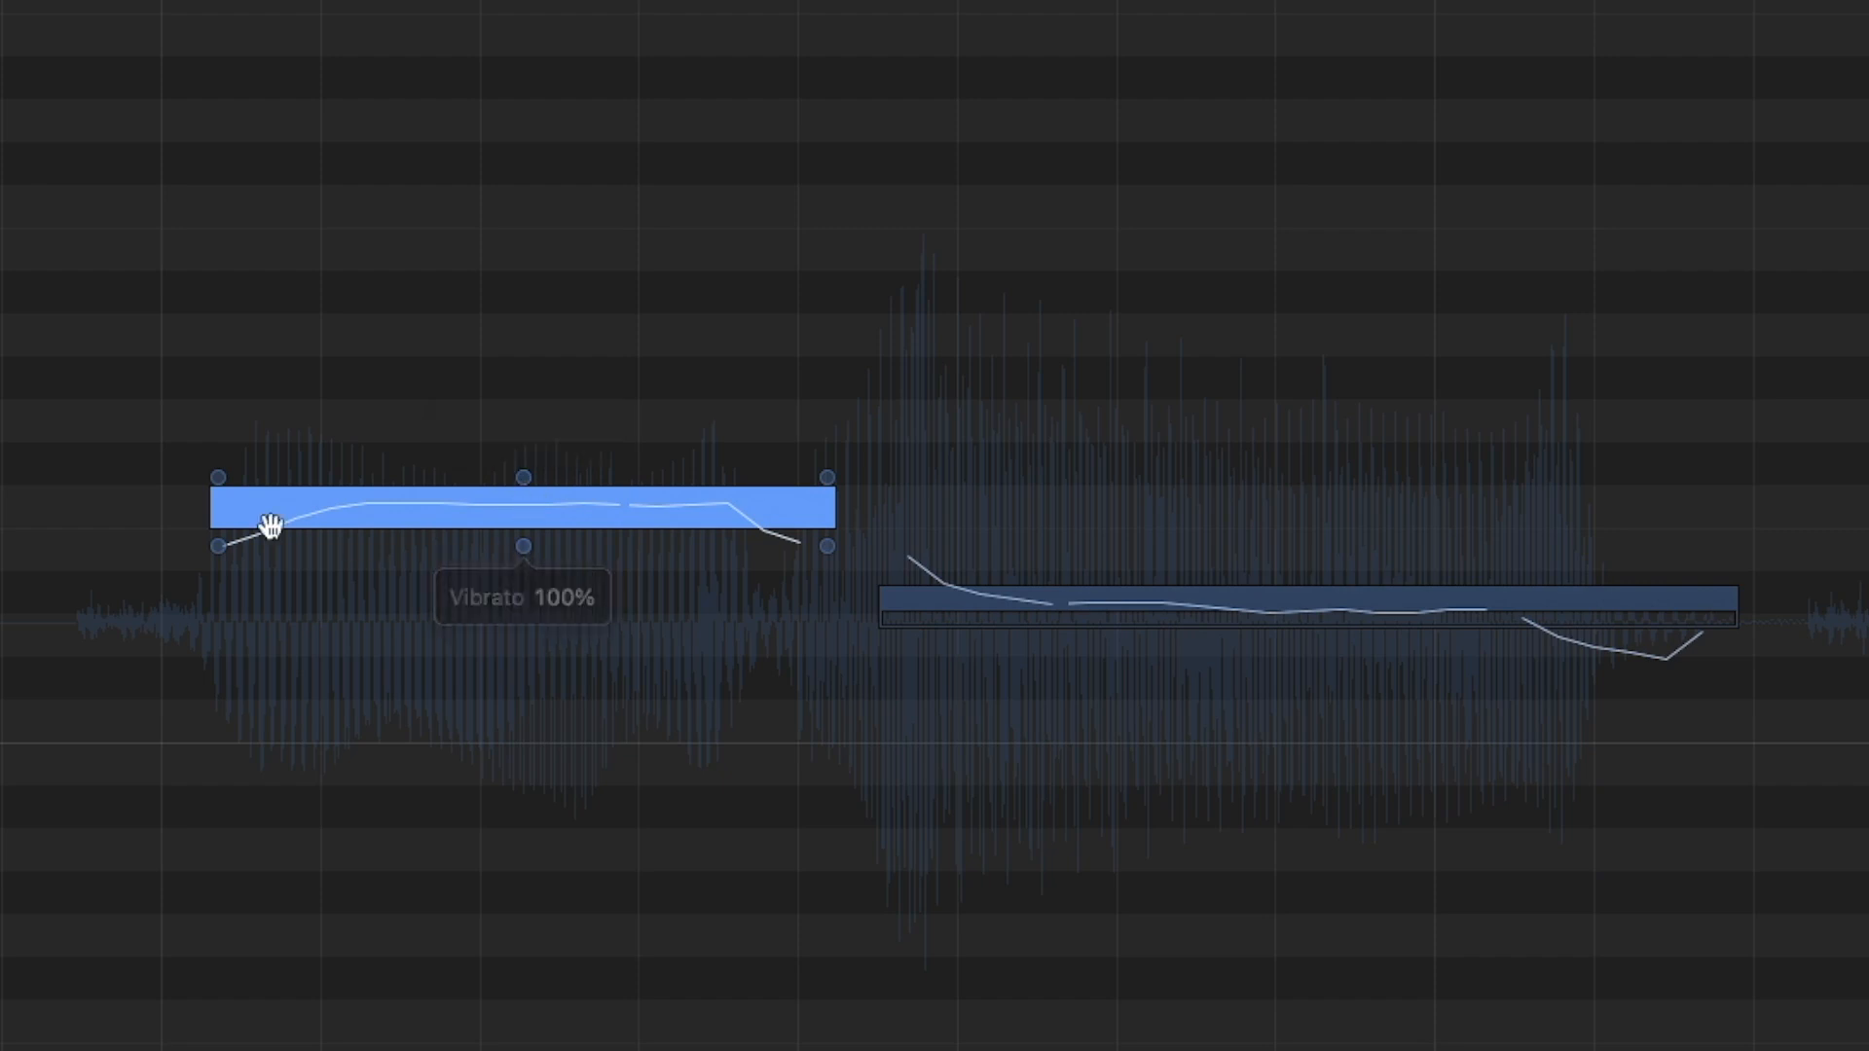
mouse_move(220, 557)
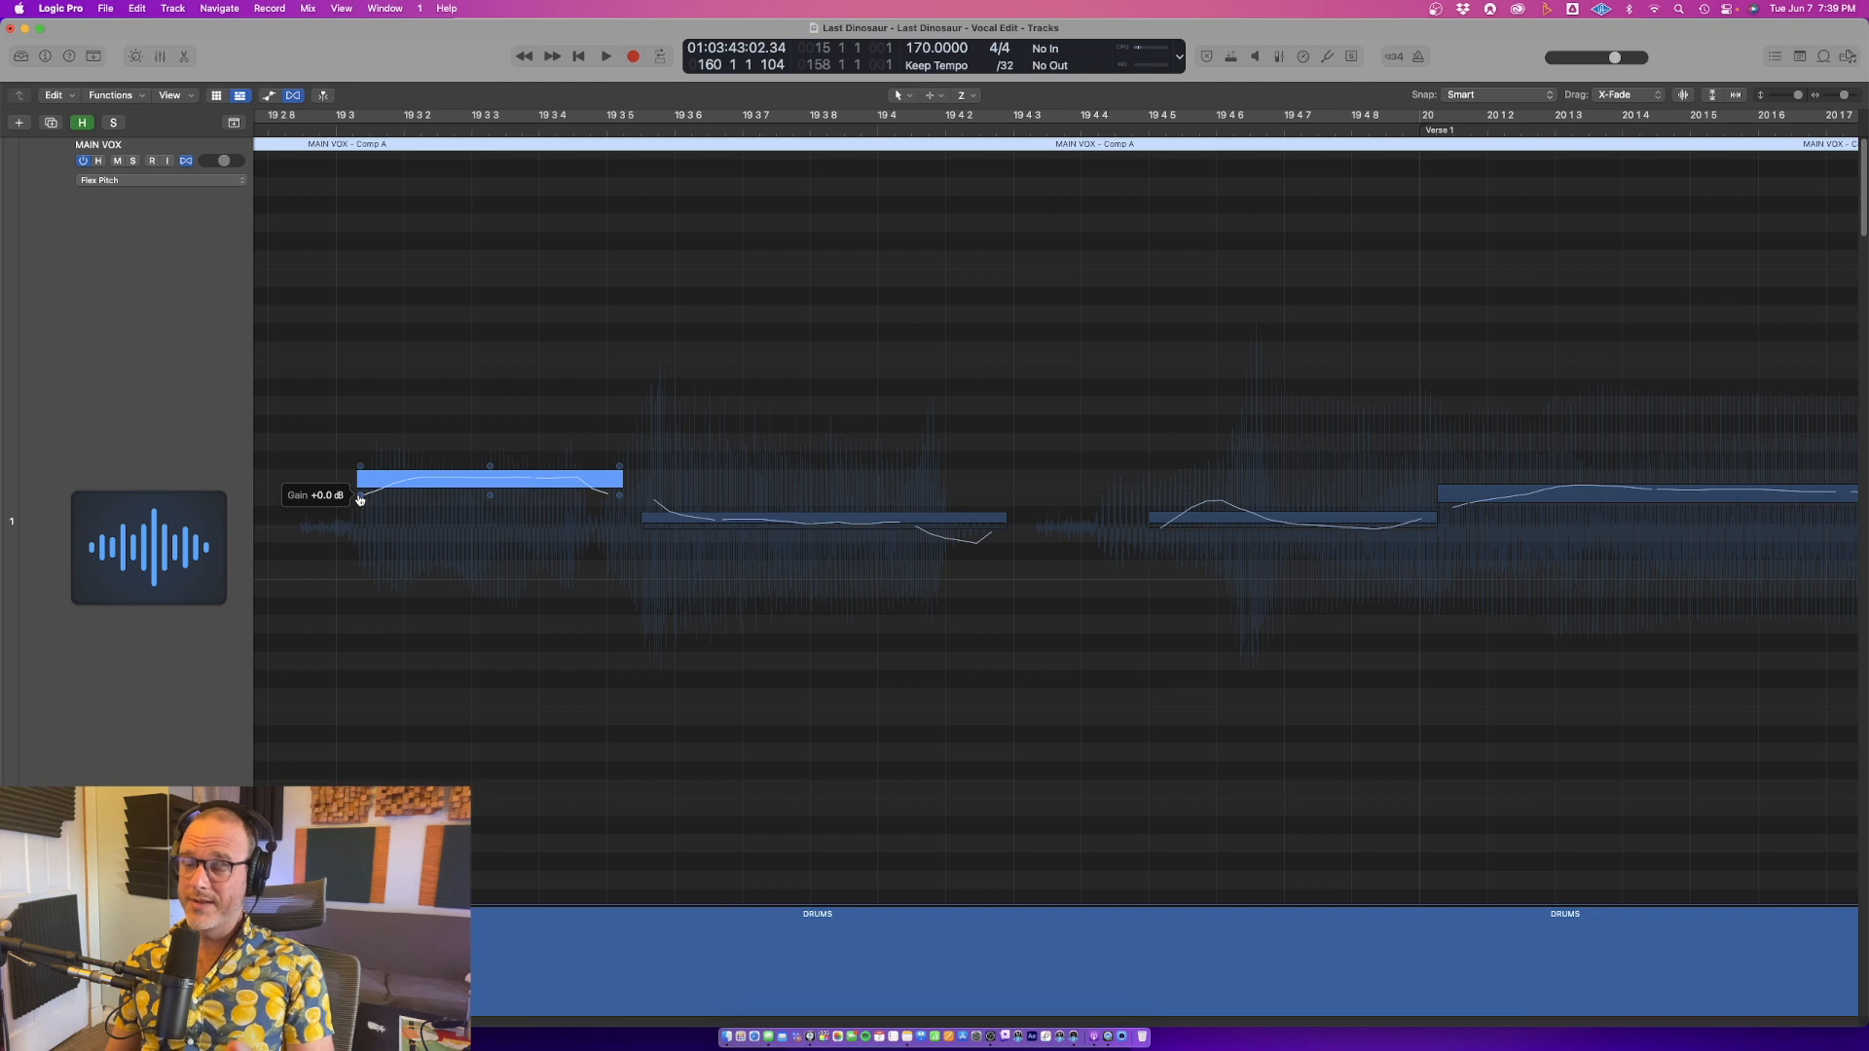
Select the MAIN VOX track, audition the D#3 note at 19 3 5 and raise it by about a semitone
click(195, 345)
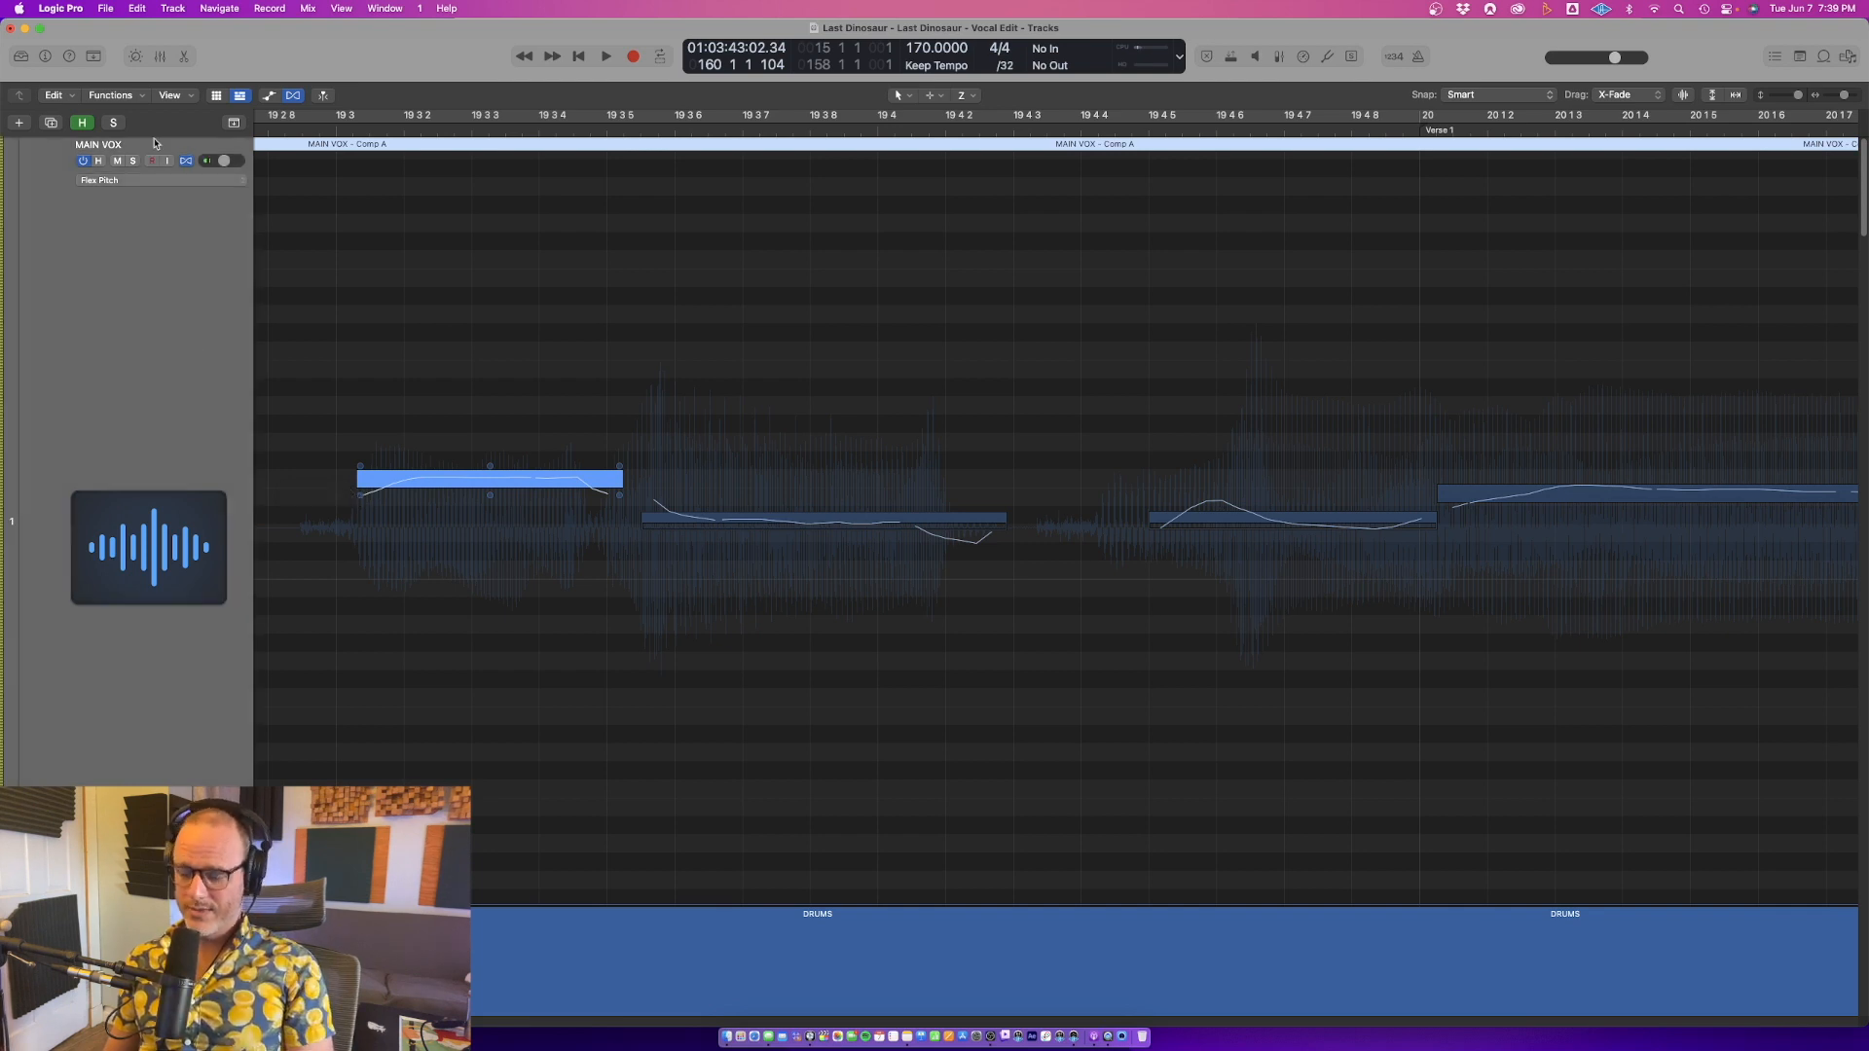
key(i)
key(i)
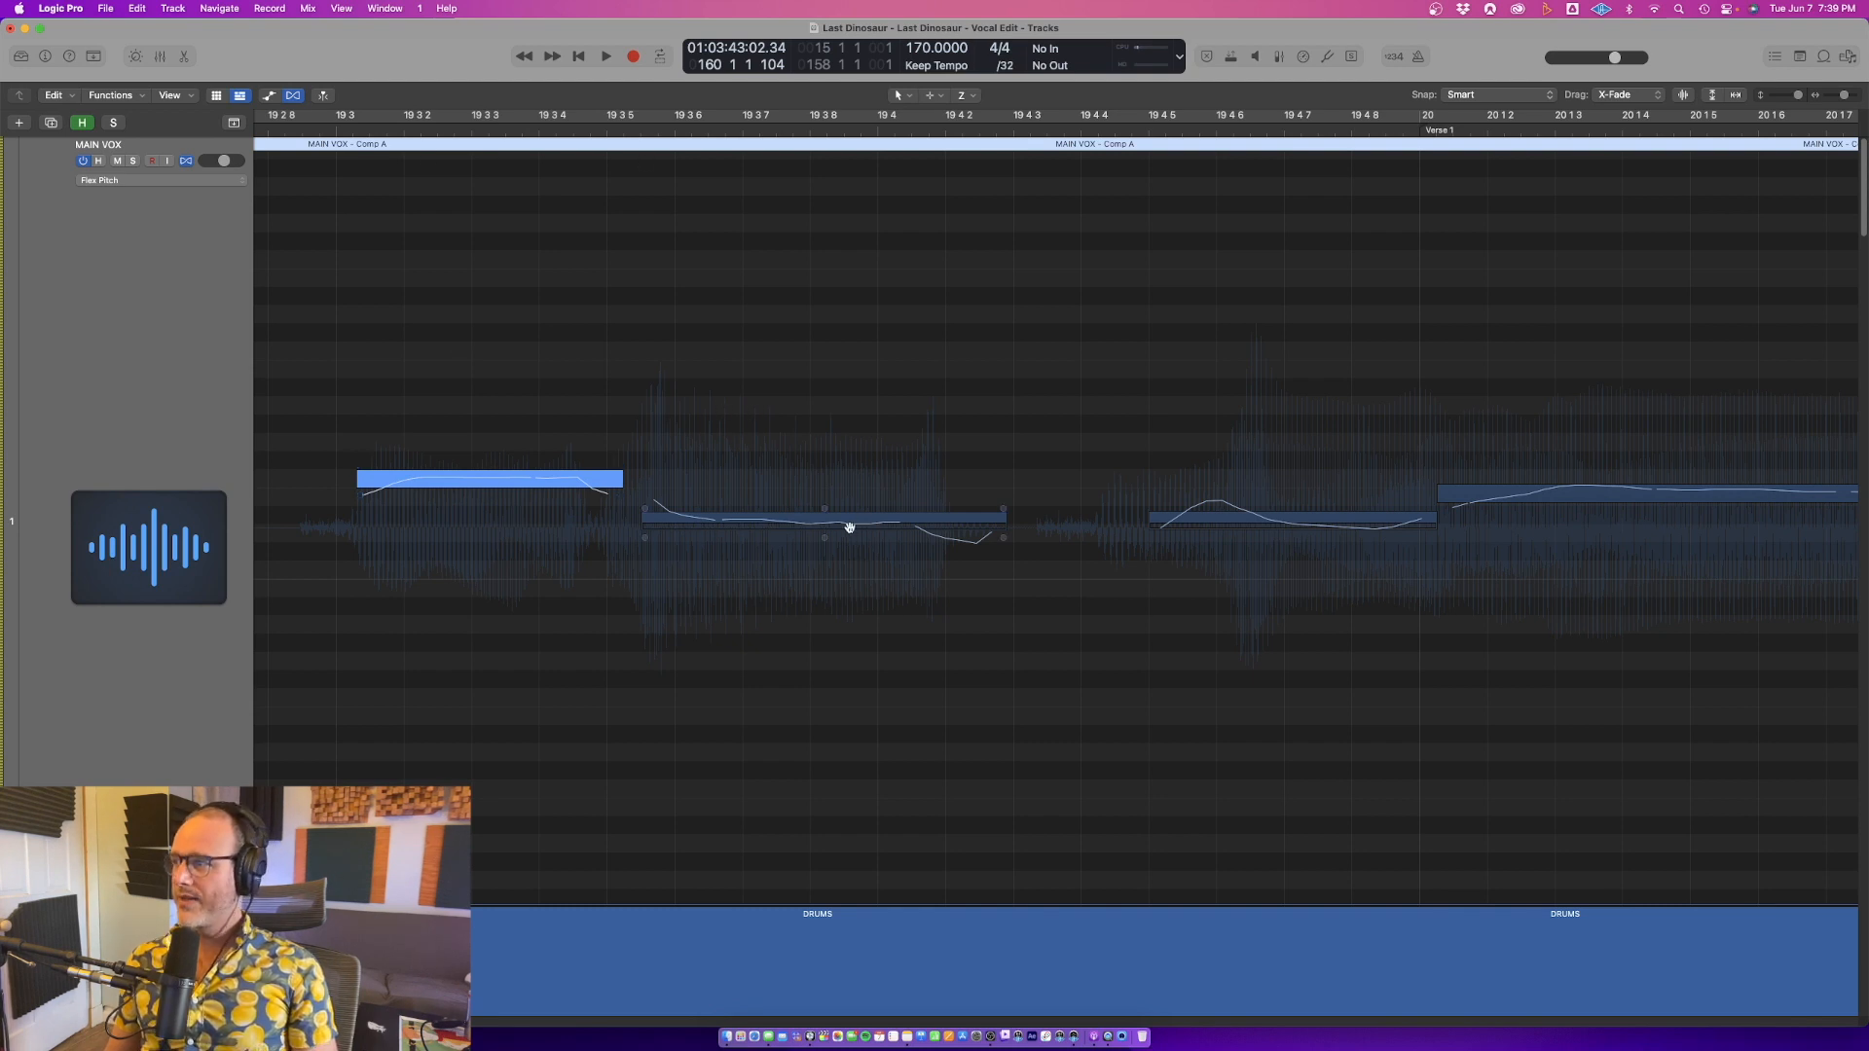
click(915, 521)
mouse_move(825, 516)
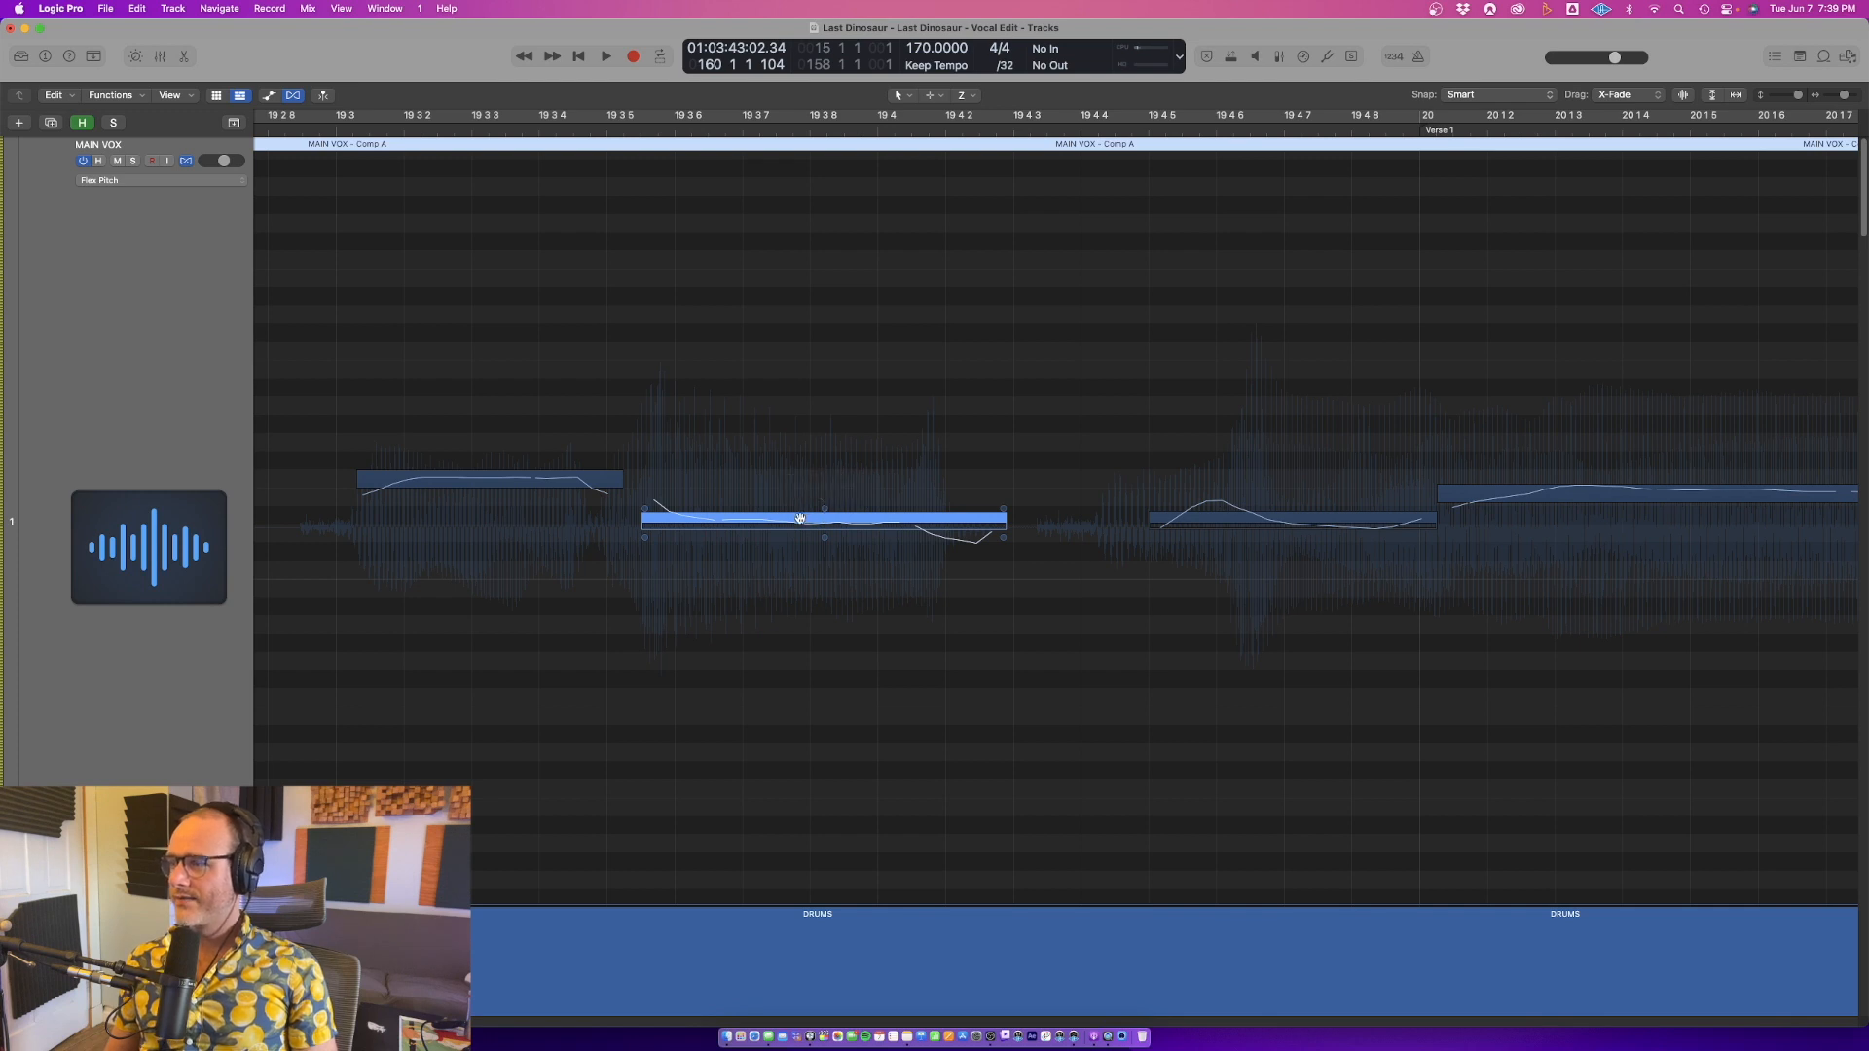
click(799, 517)
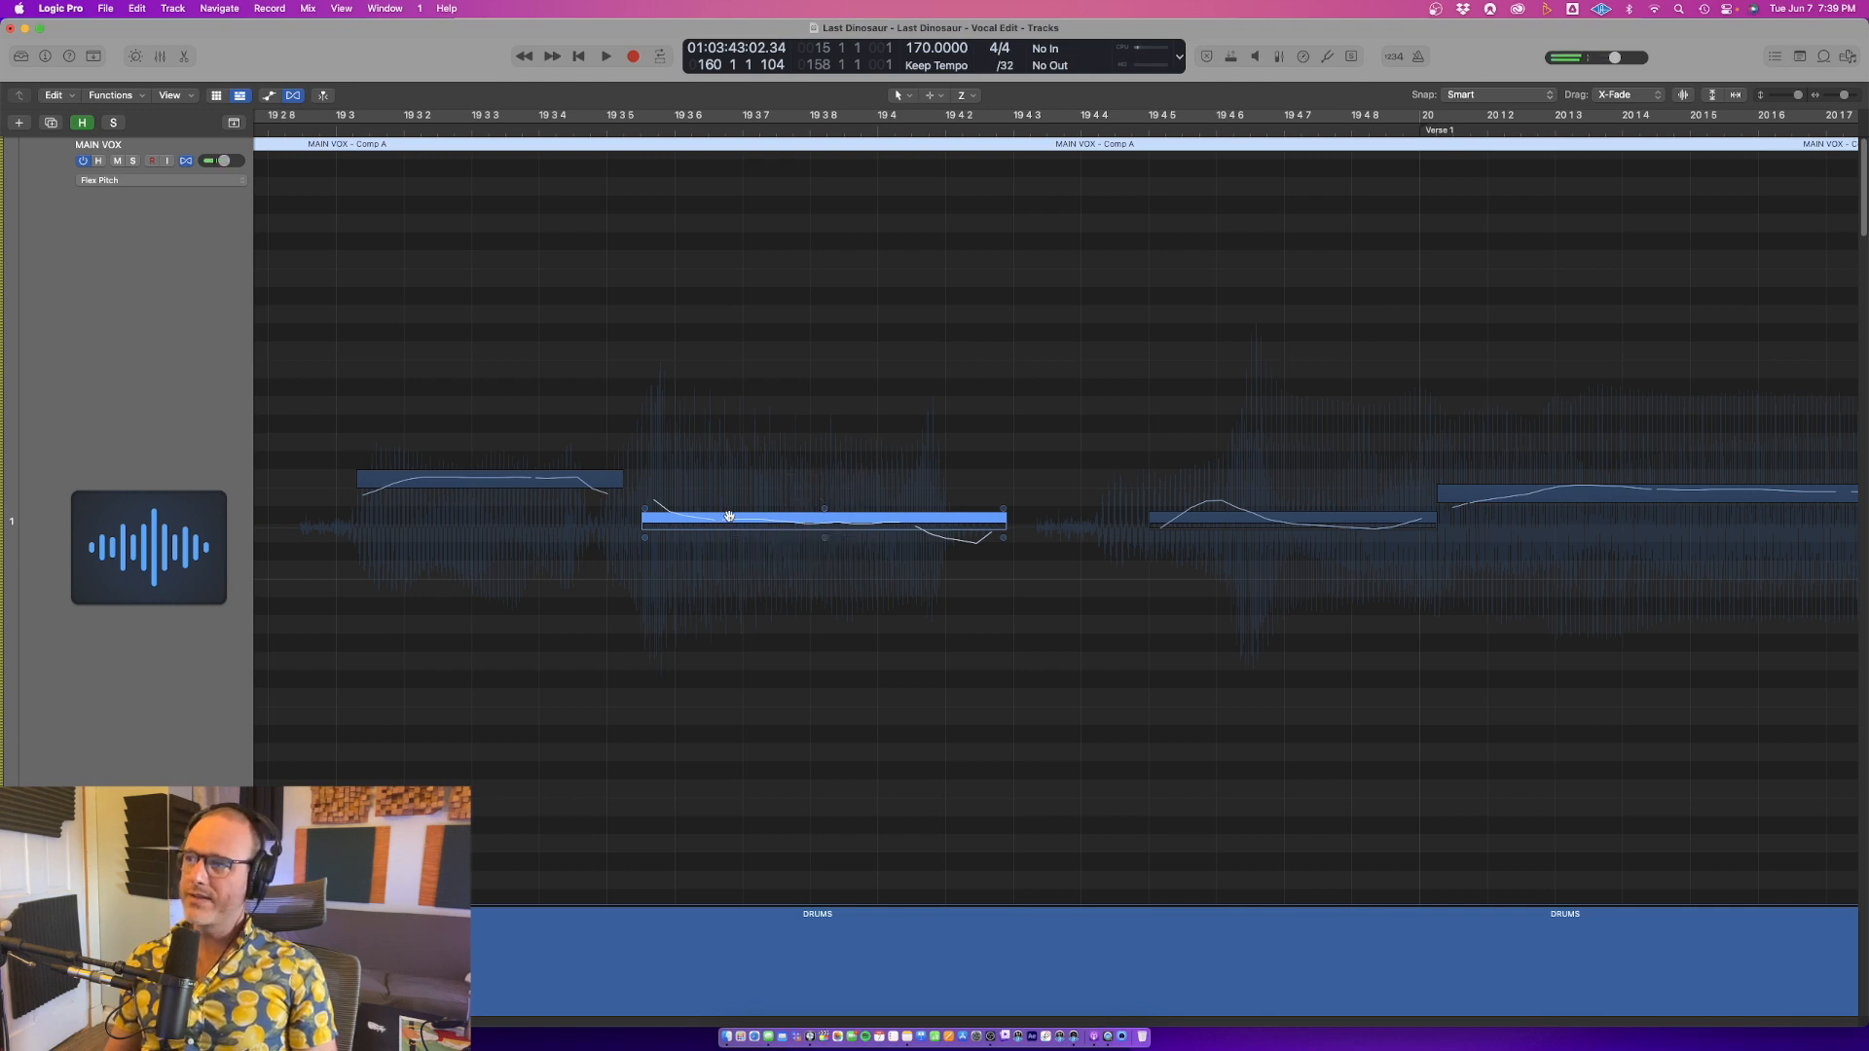
key(super+Left)
click(789, 516)
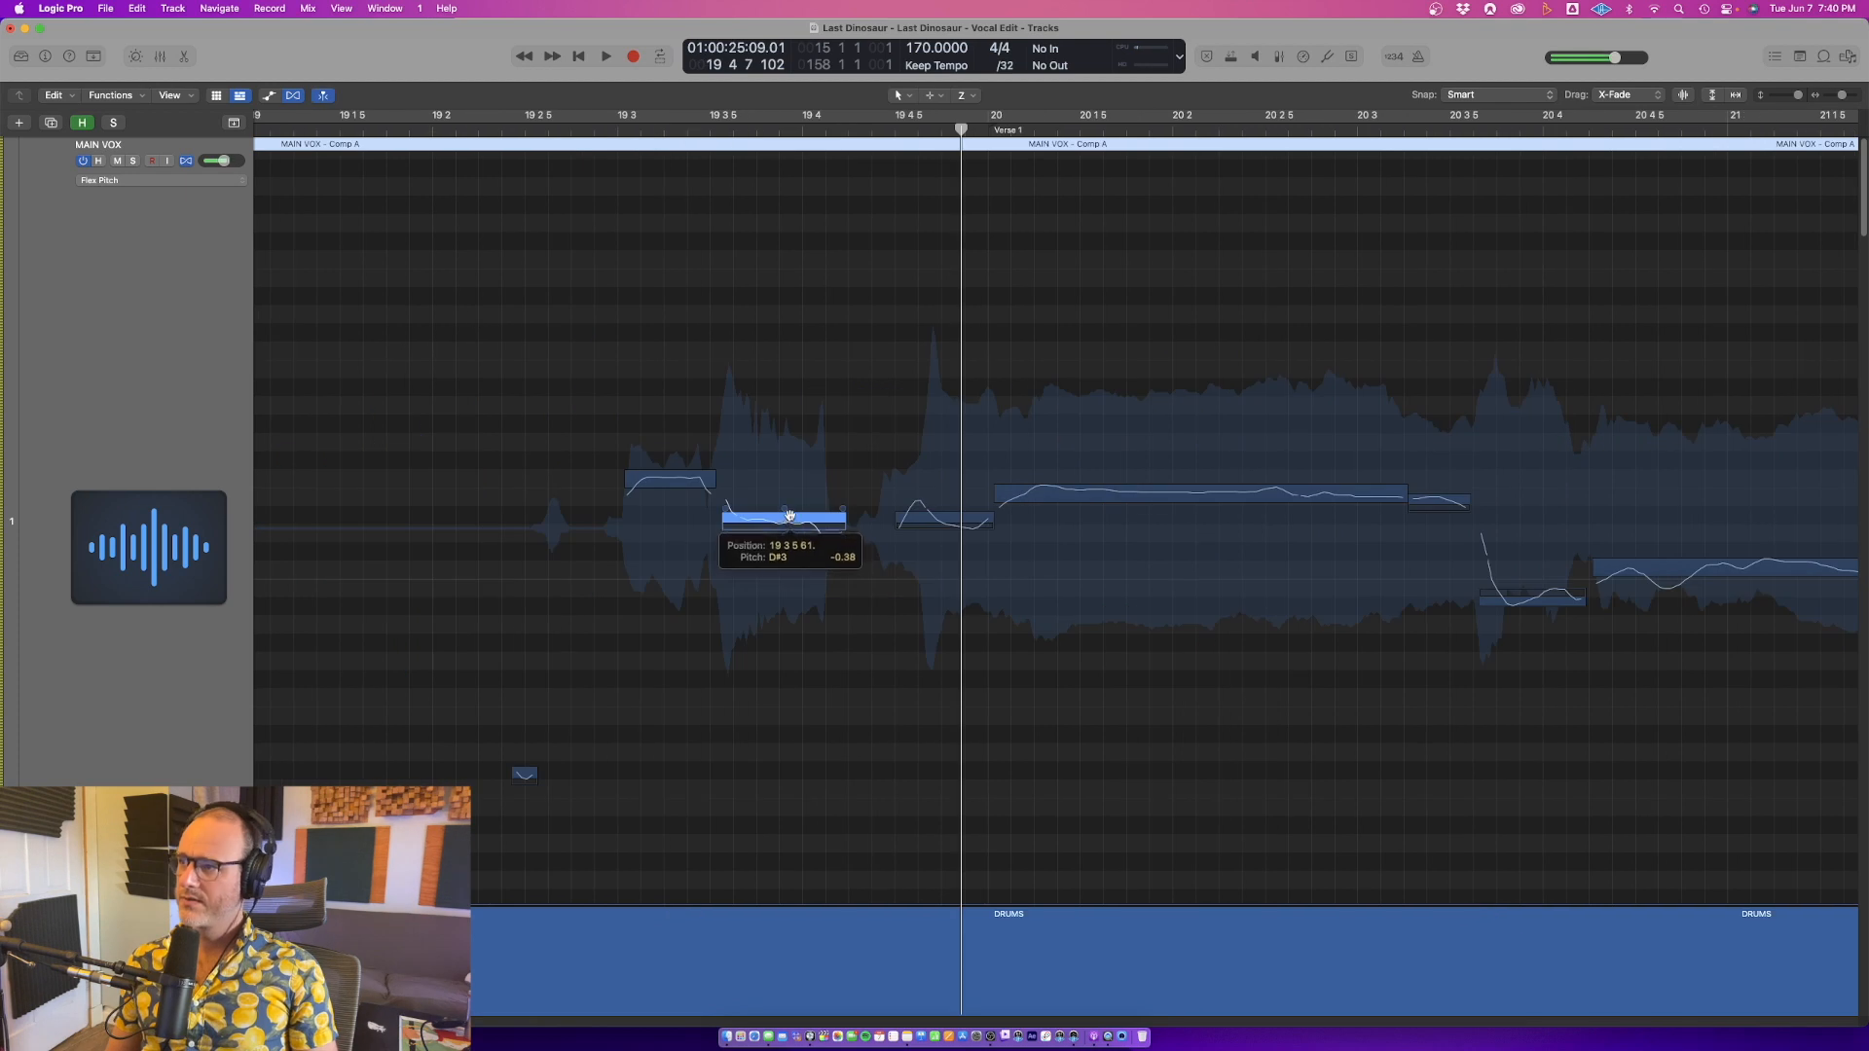
drag(789, 505, 789, 498)
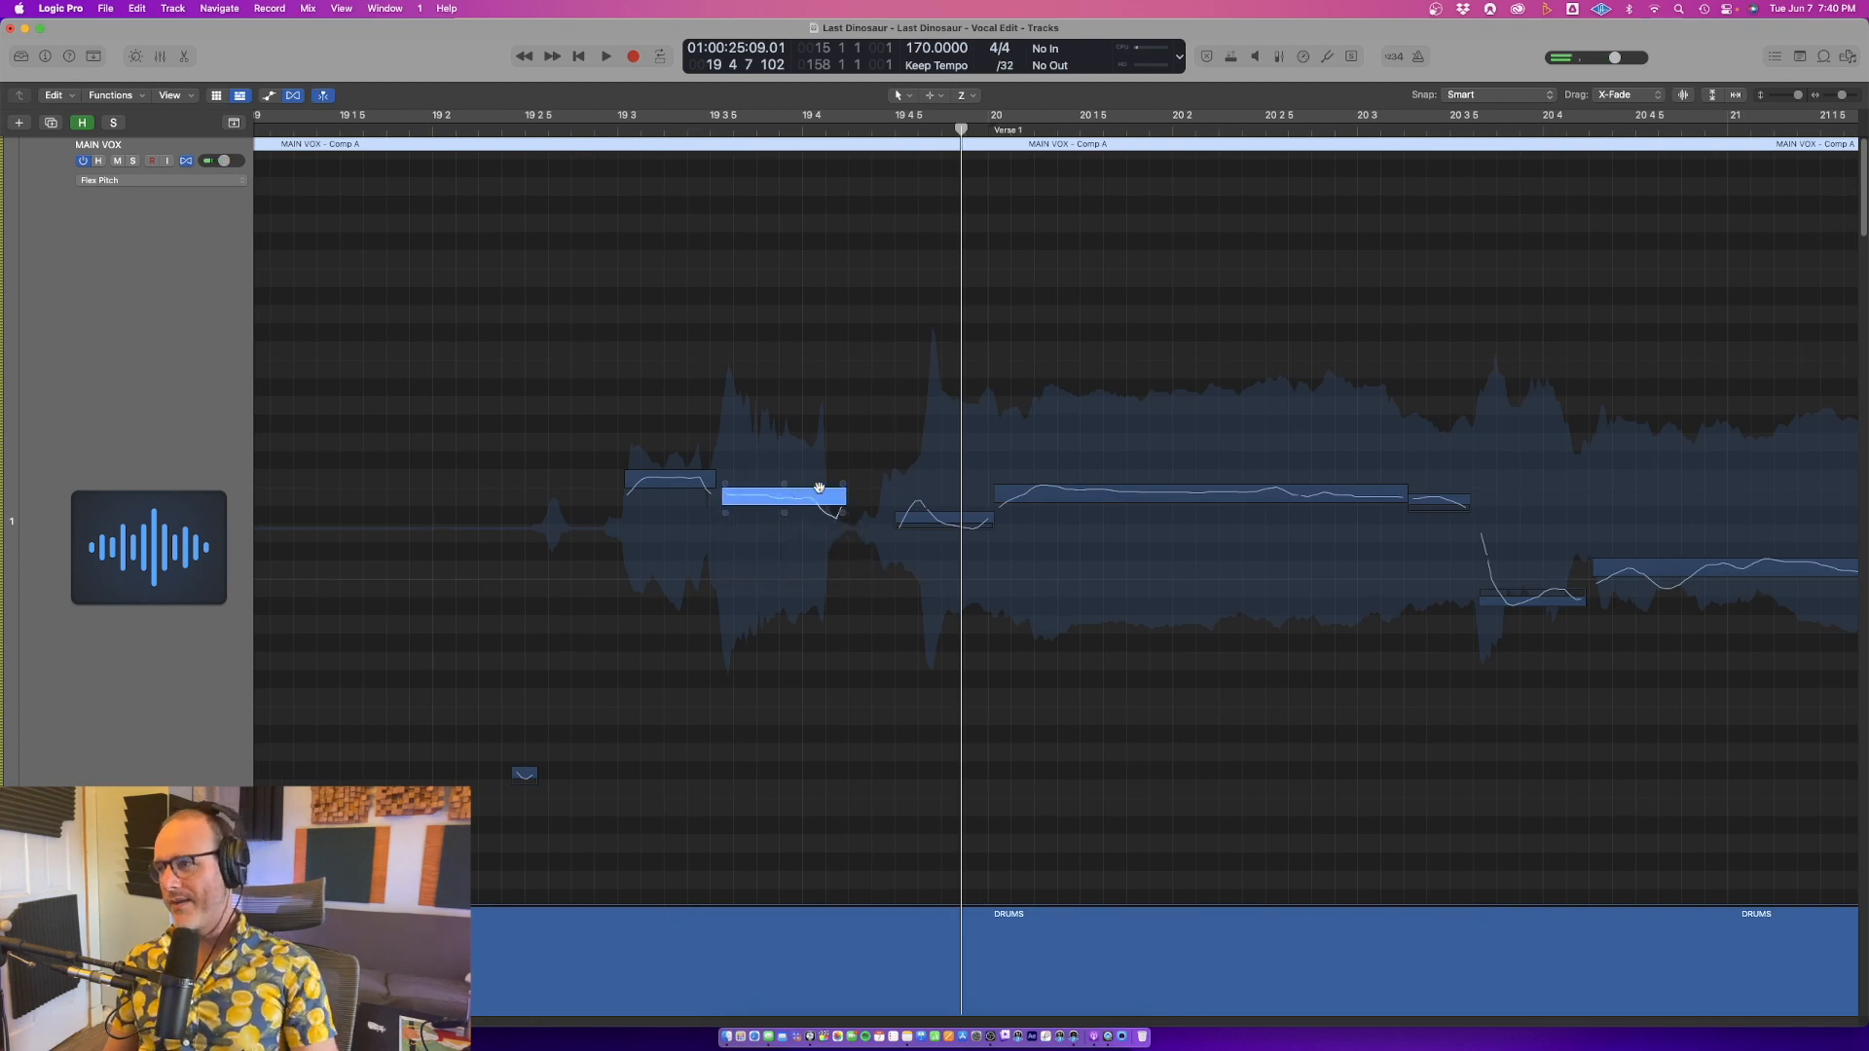
Try shifting the formant of the note at 19 3 5 with its Formant Shift handle
click(727, 515)
click(843, 516)
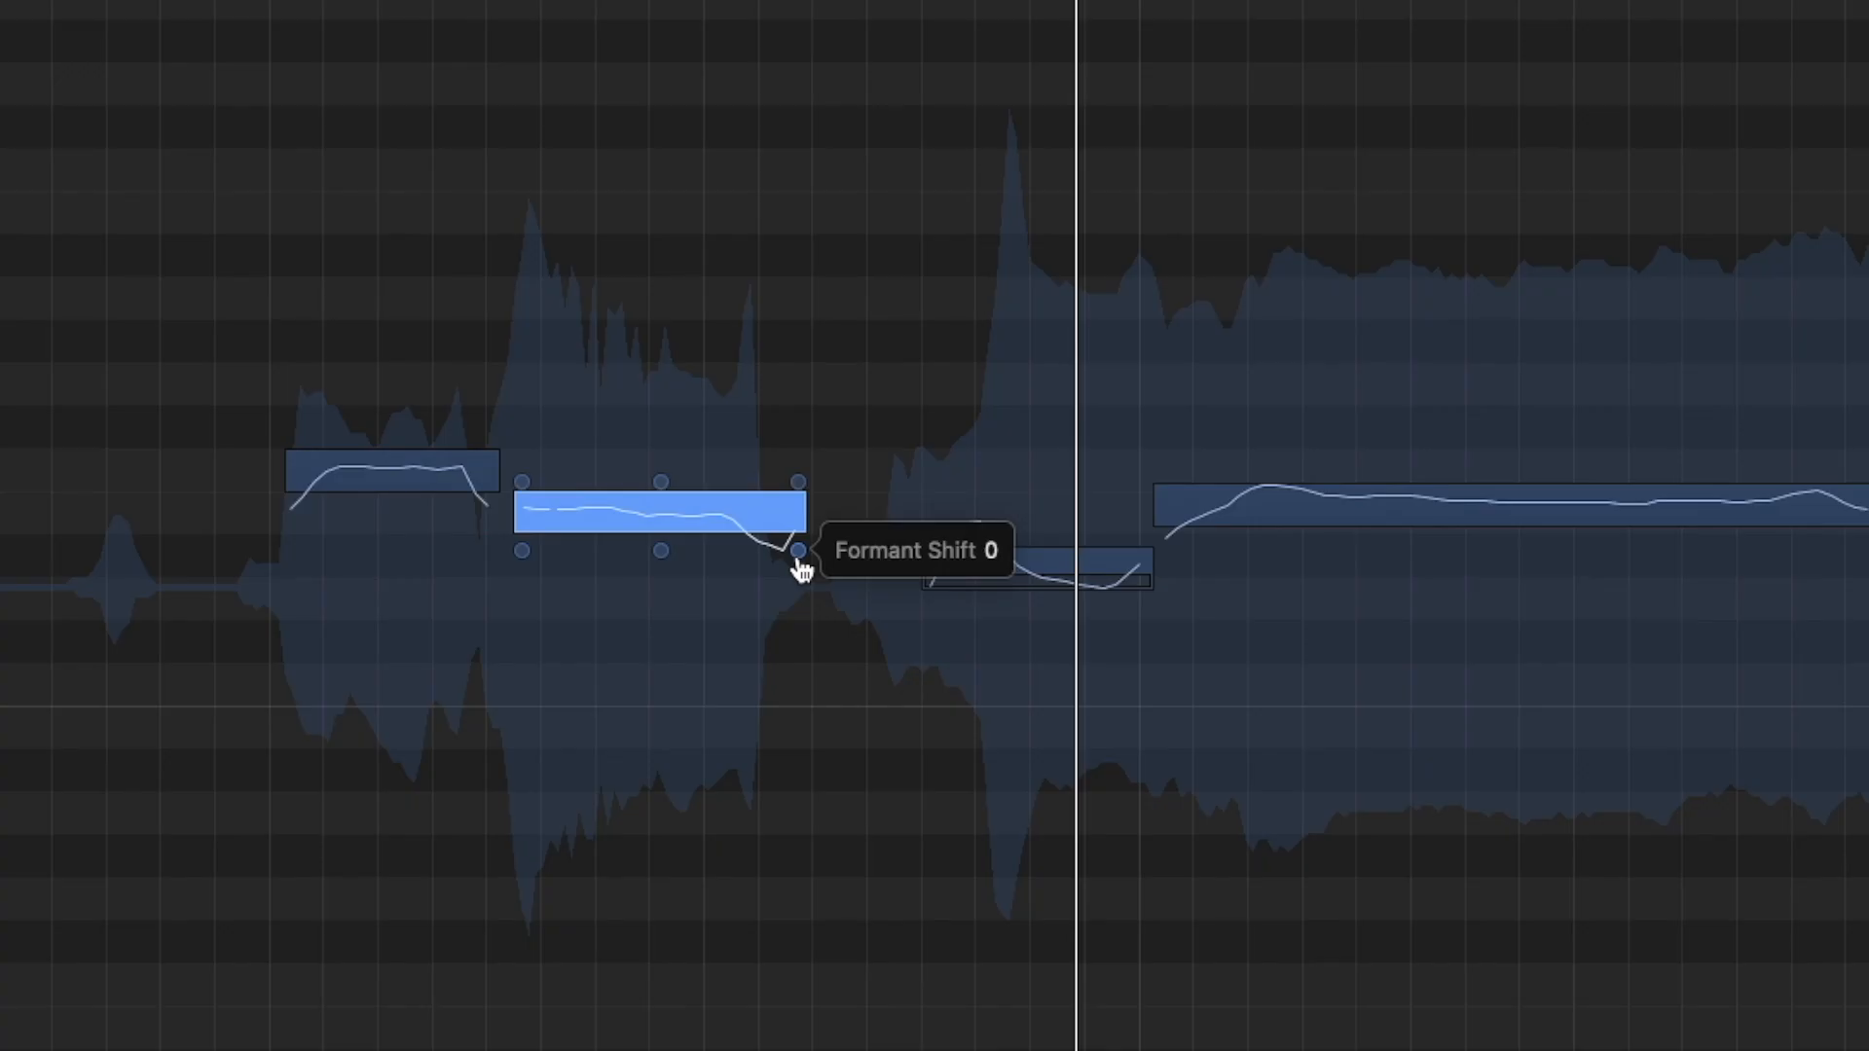
drag(800, 570, 799, 574)
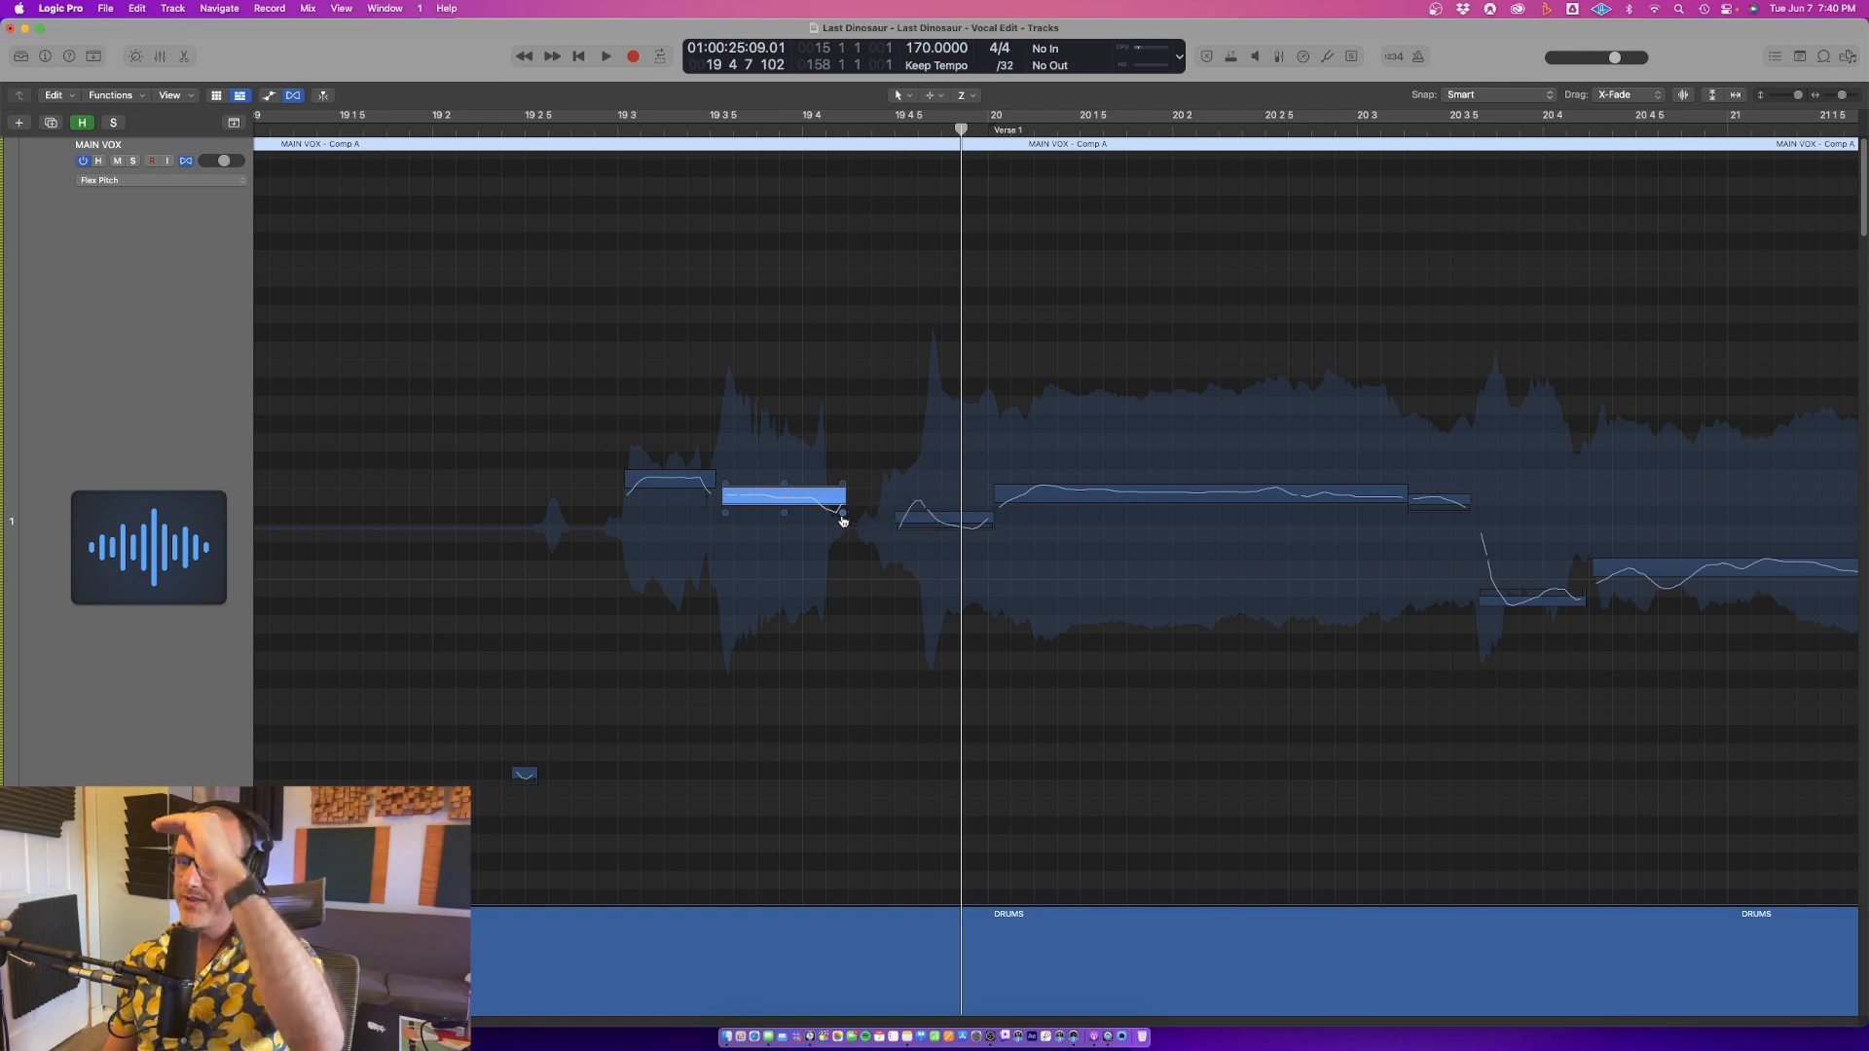
drag(843, 521, 843, 513)
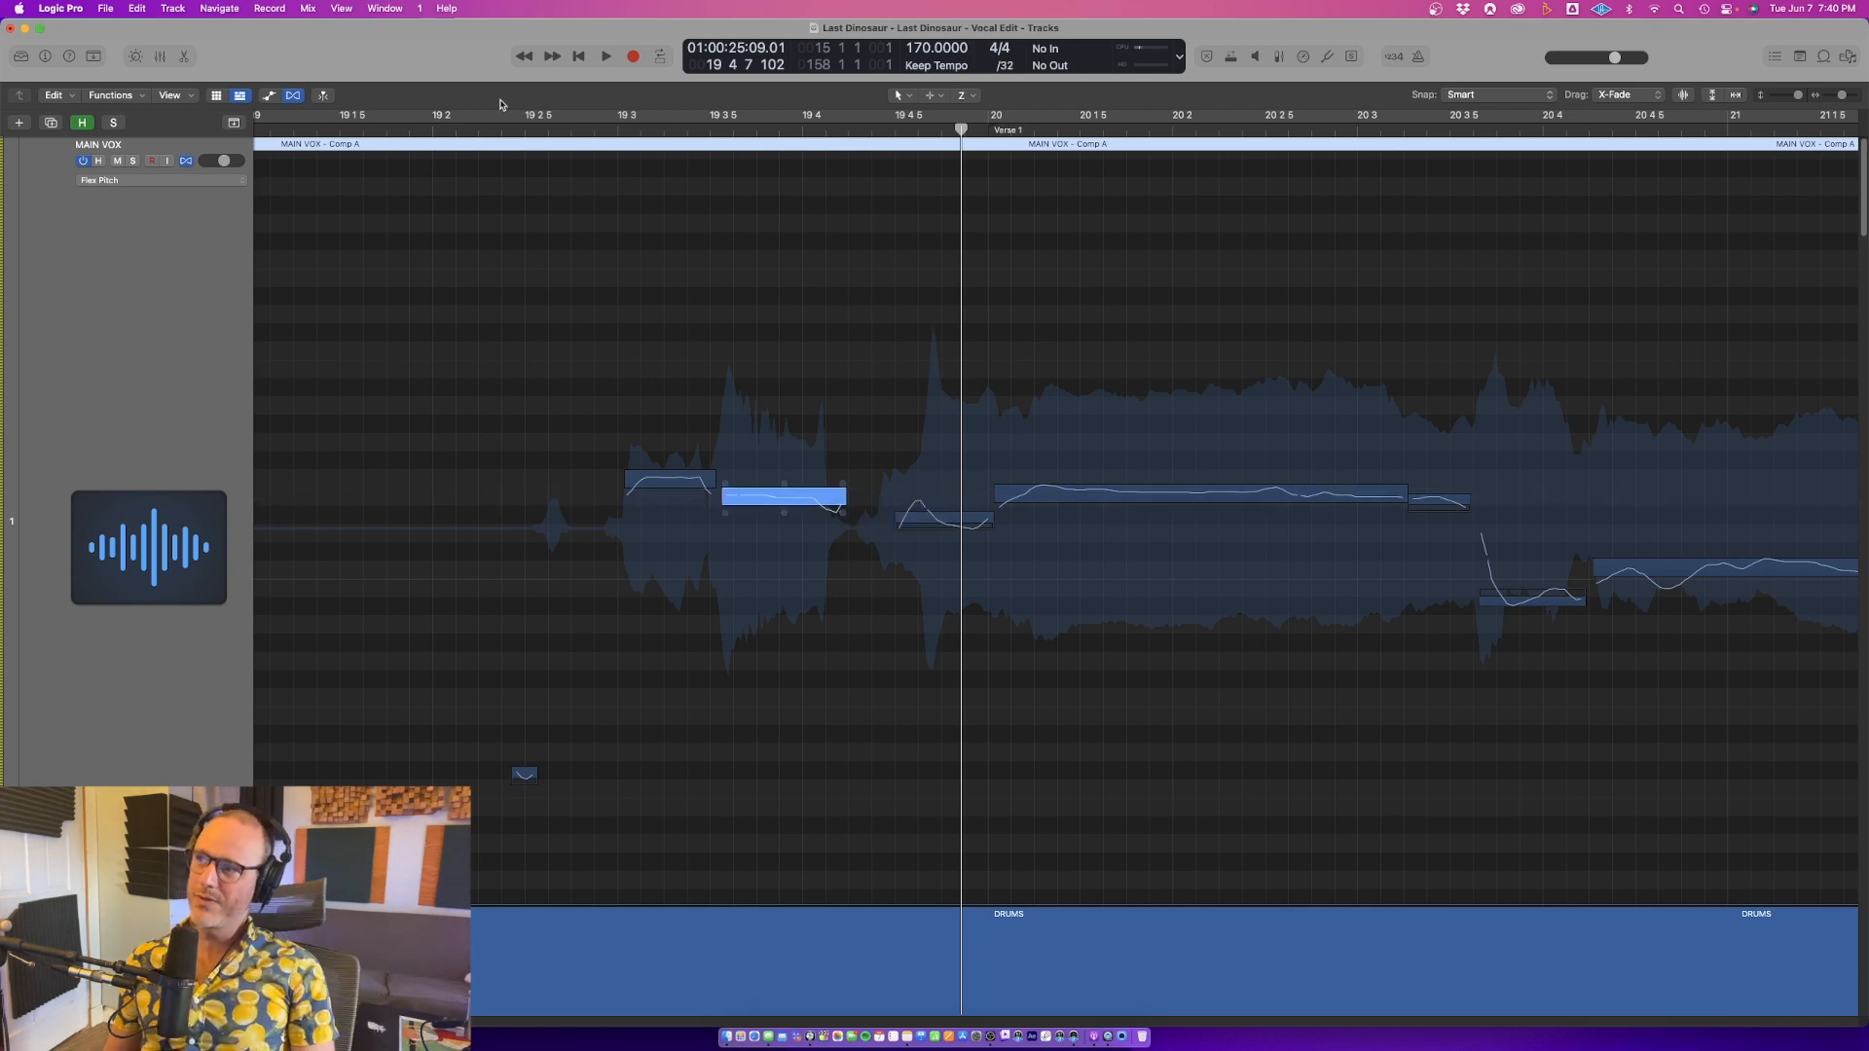
Pull the pitch of the short vocal note just before bar 20 upward and play the phrase from about 19 2
drag(945, 533, 945, 502)
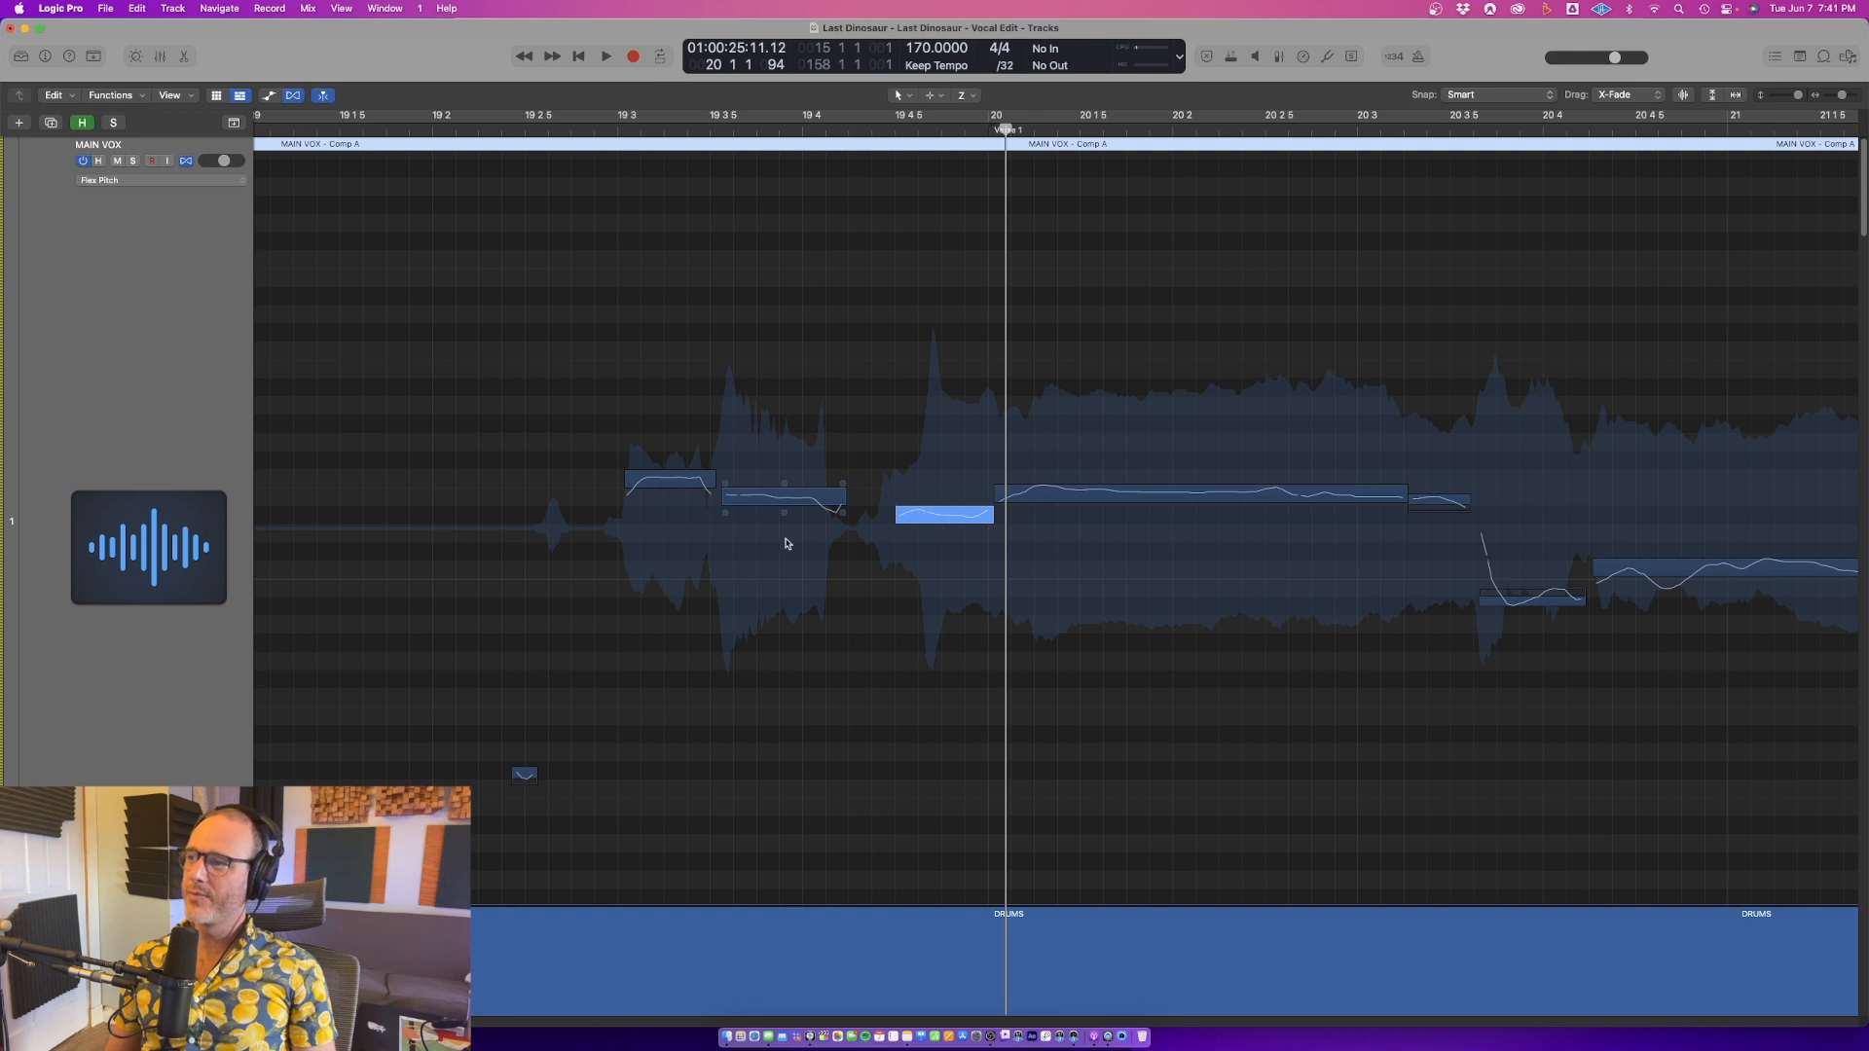
drag(526, 125, 448, 126)
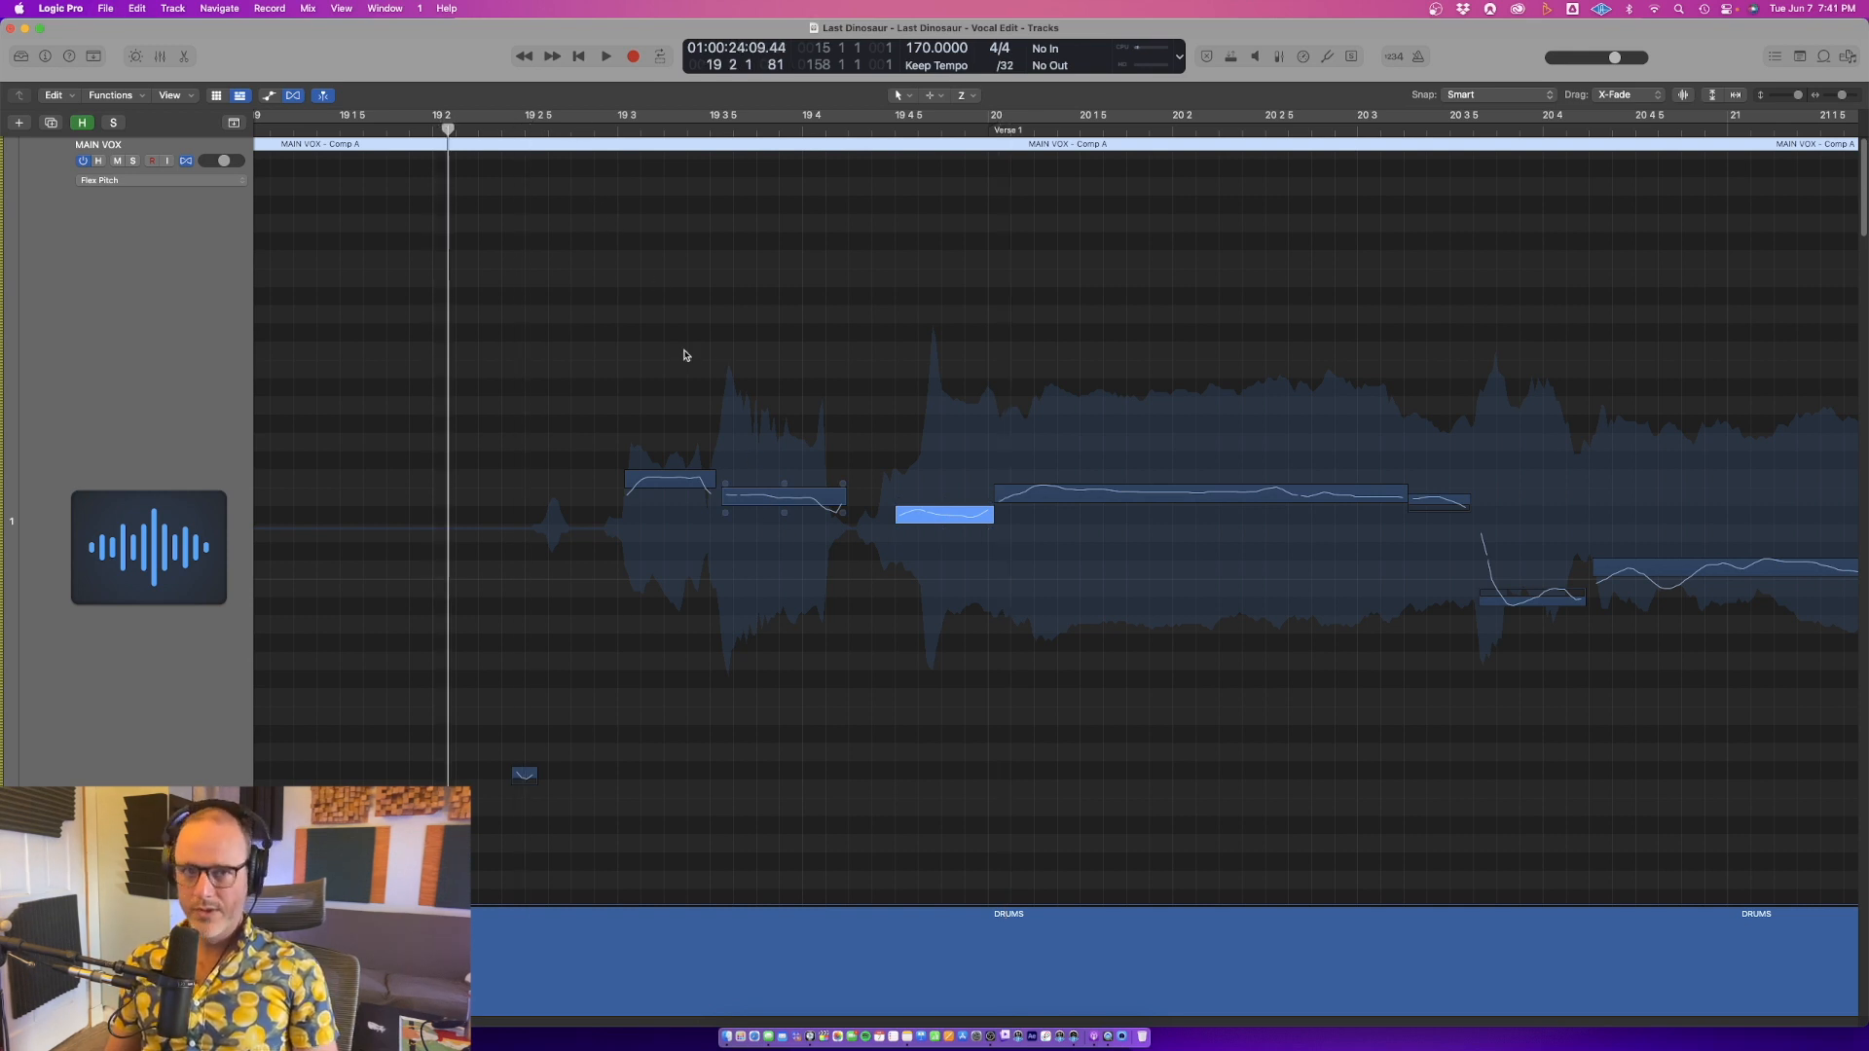
key(space)
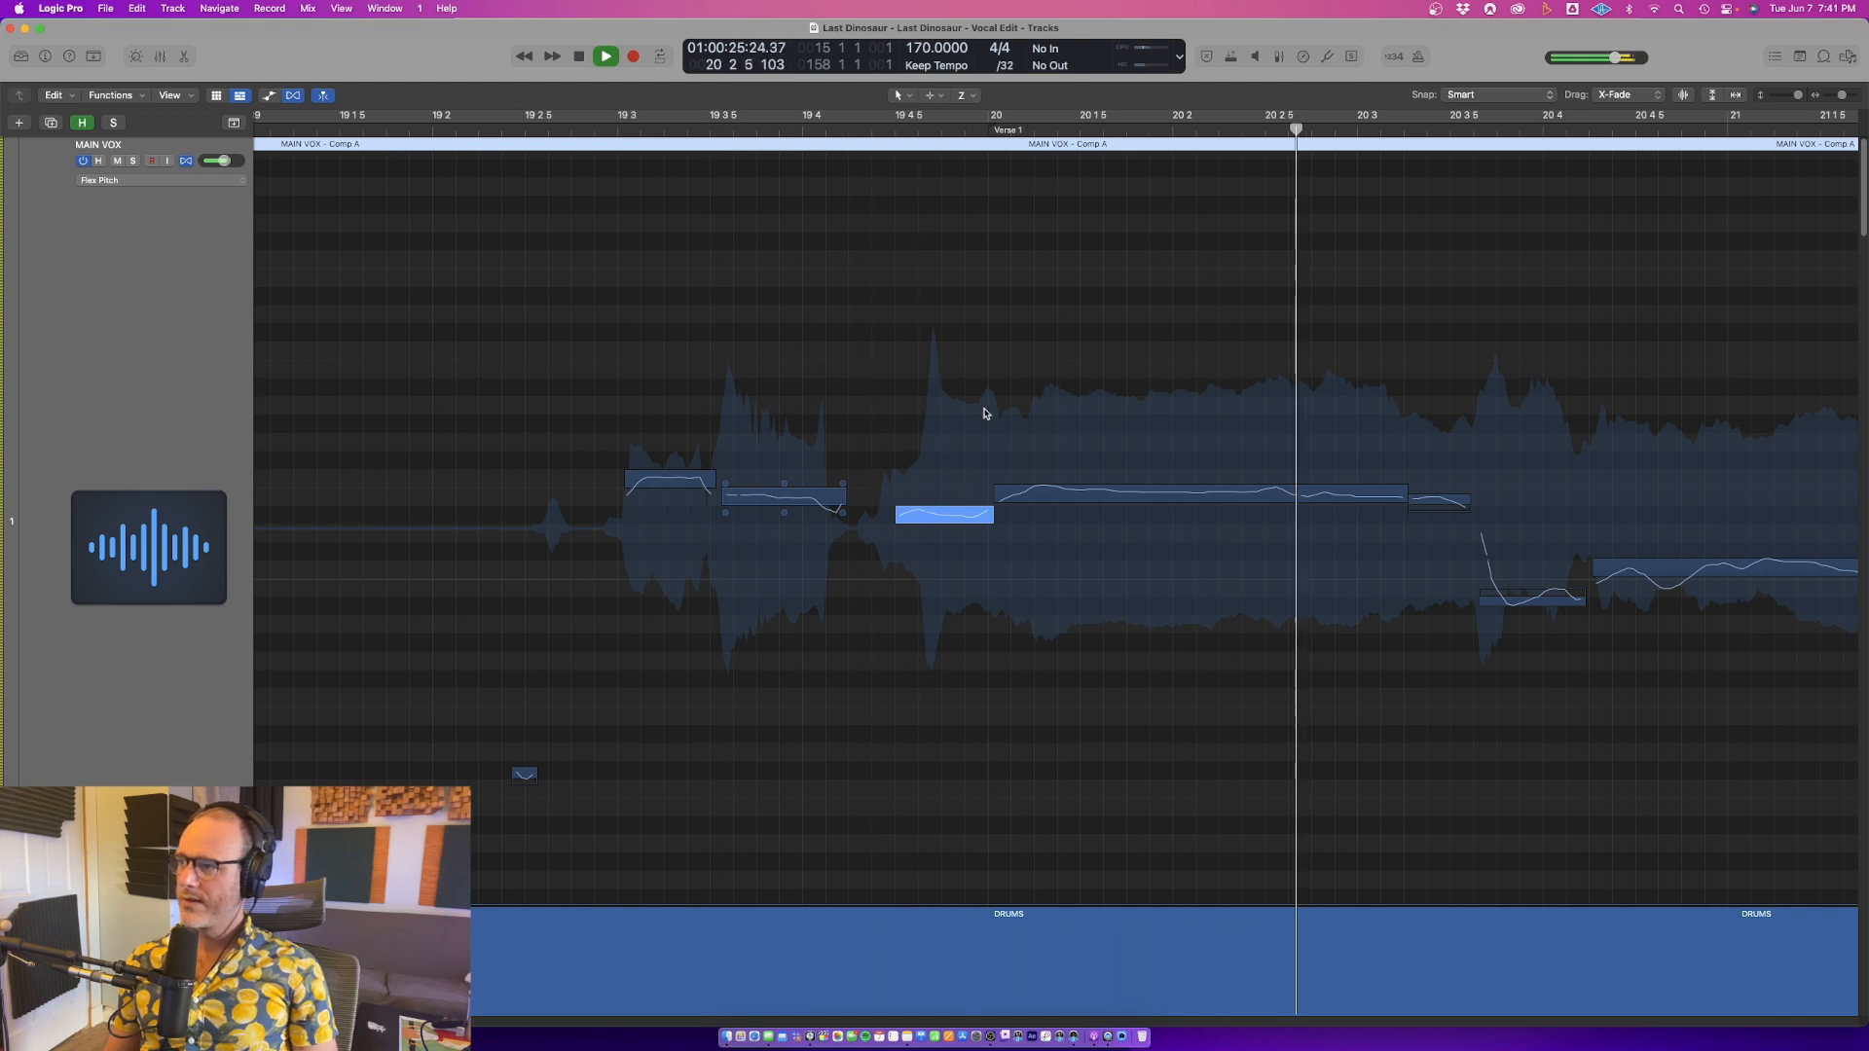
Stop playback, reduce the vibrato of the long vocal note at bar 20 to about 52%, and save the project
key(space)
click(1152, 493)
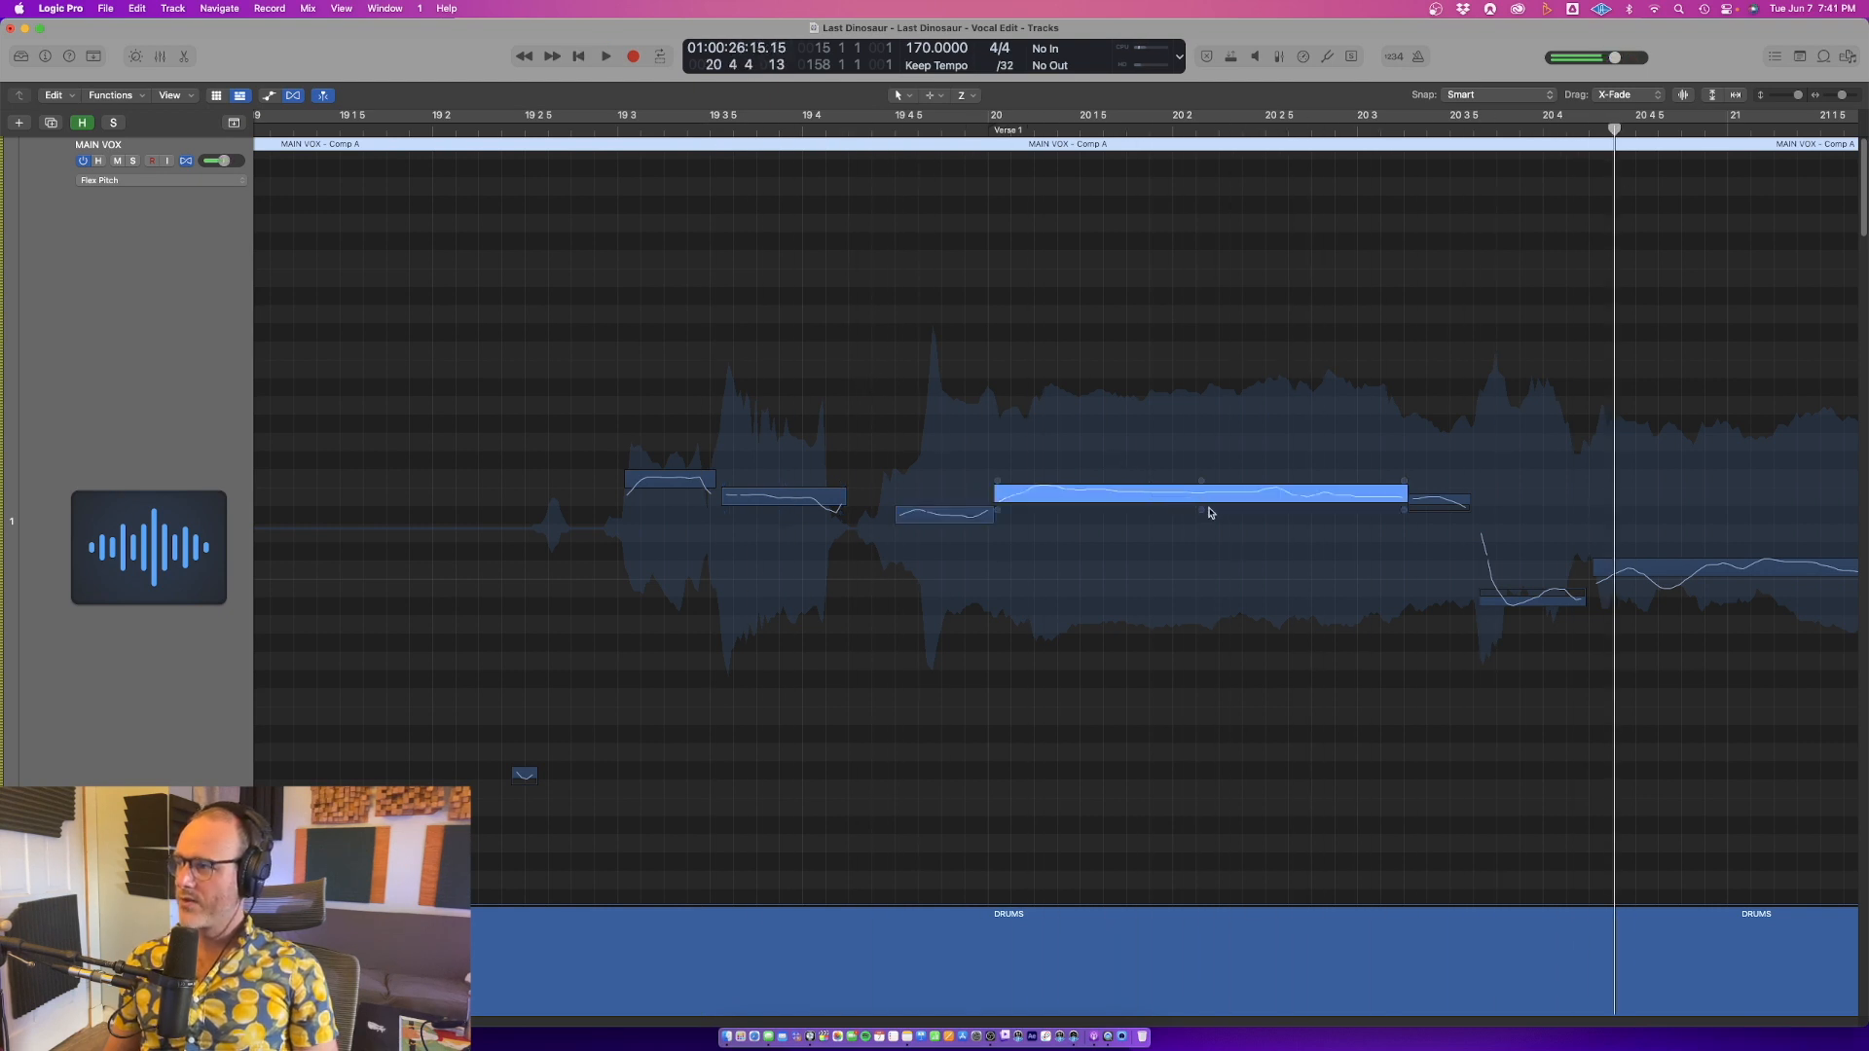
click(1202, 510)
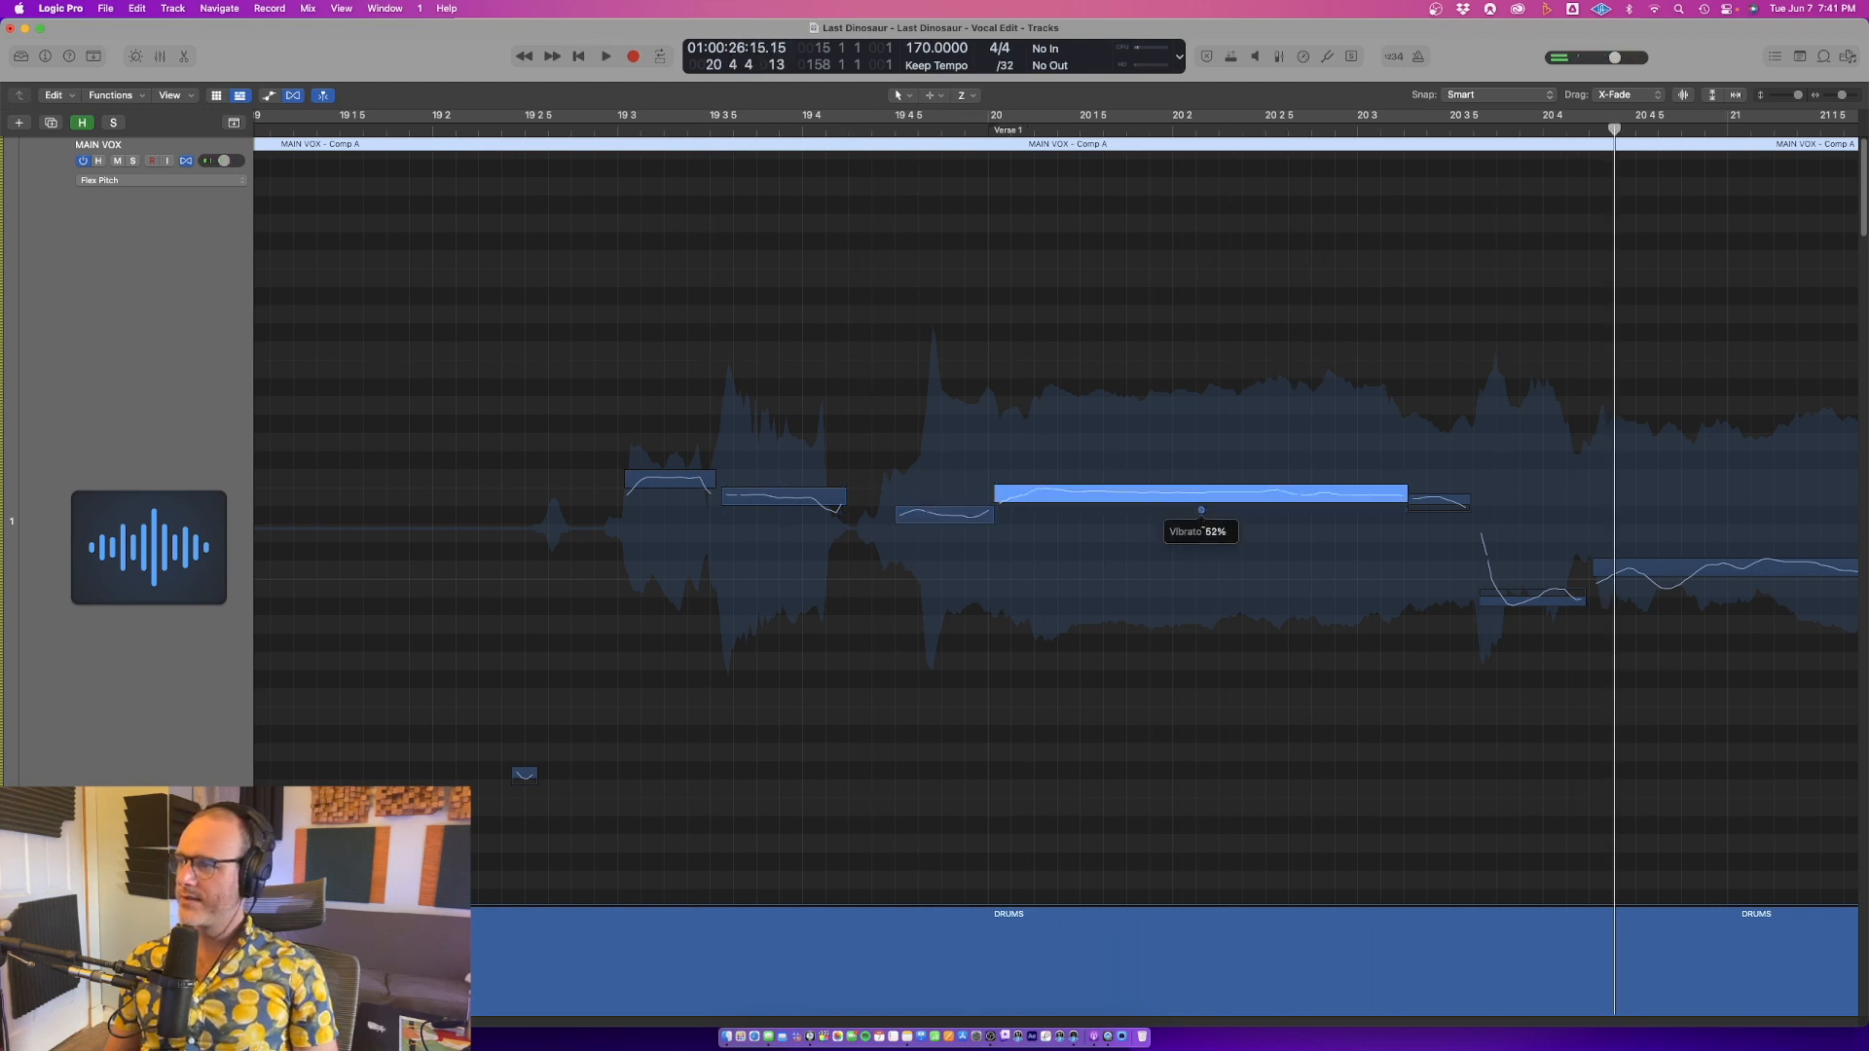
drag(1201, 510, 701, 270)
key(super+s)
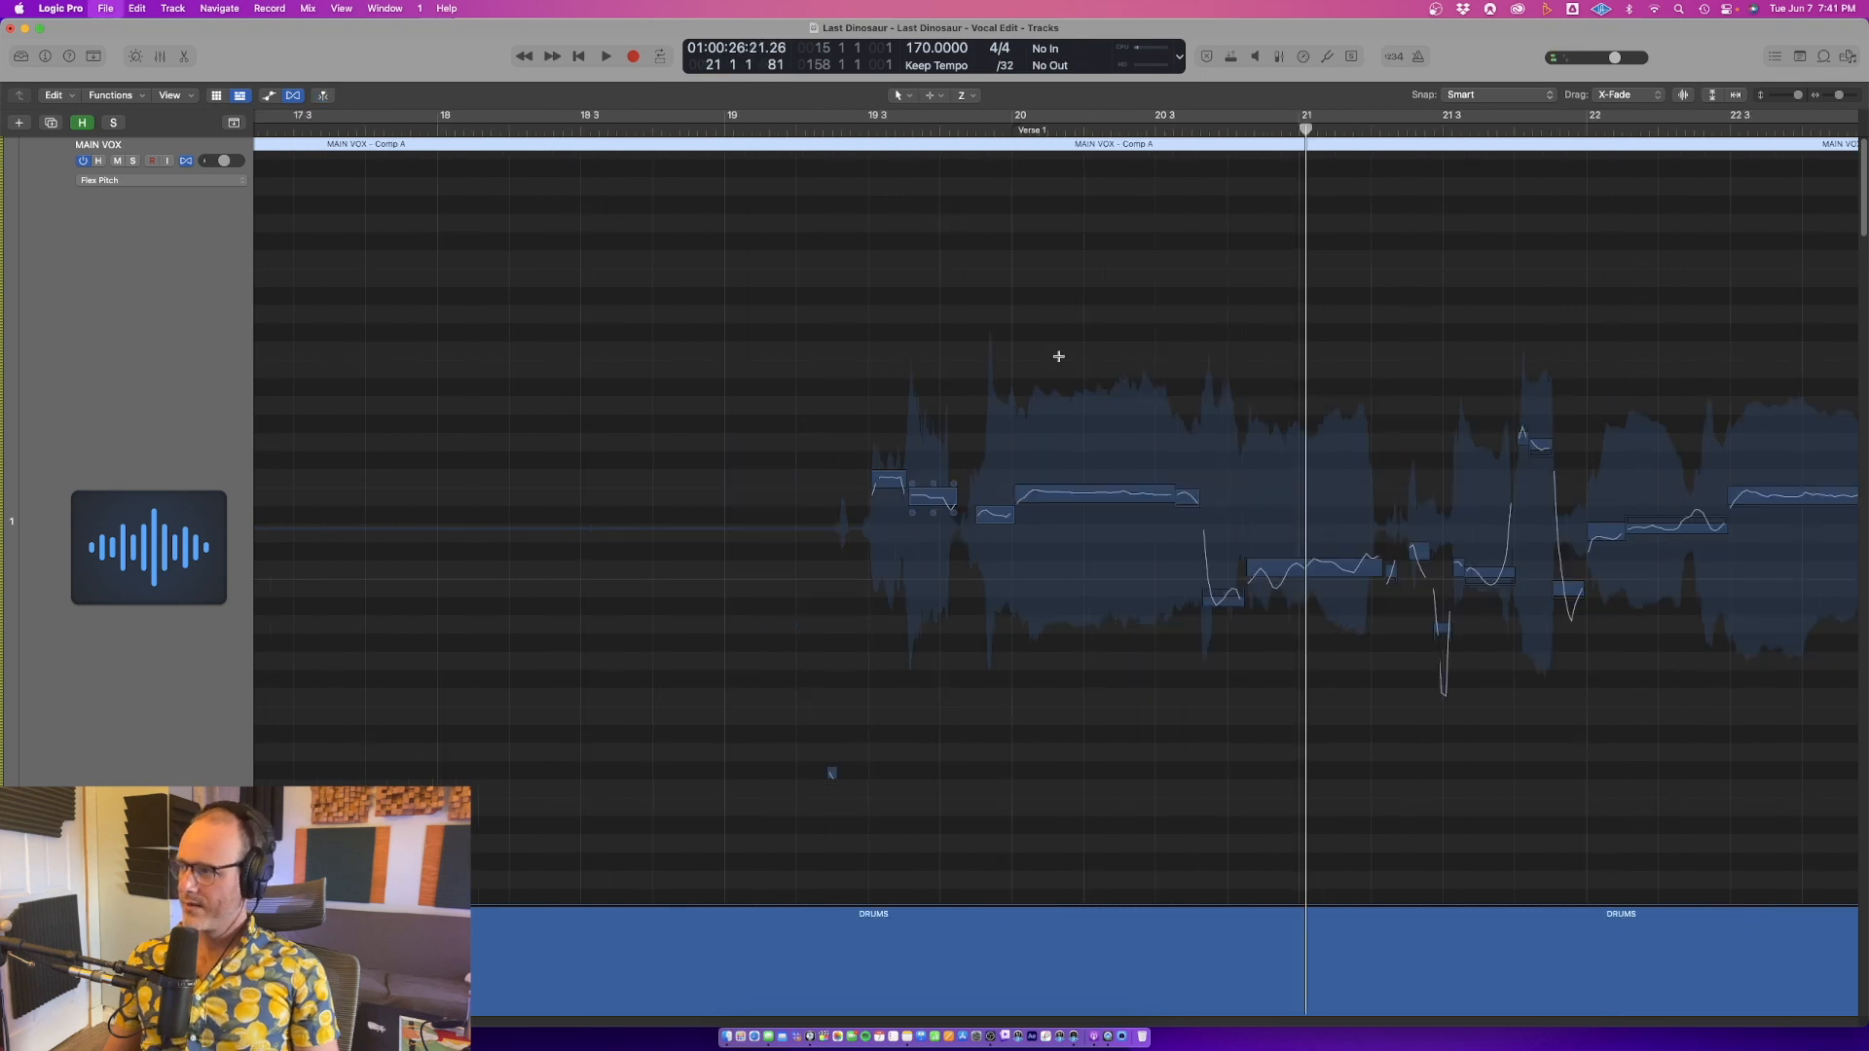
Zoom out from the vocal phrase to examine the arrangement across all tracks, from MAIN VOX to Reference
key(super+Left)
key(super+Left)
key(super+Left)
key(super+Up)
key(super+Up)
key(super+Up)
key(super+Up)
scroll(1054, 360, left, 1)
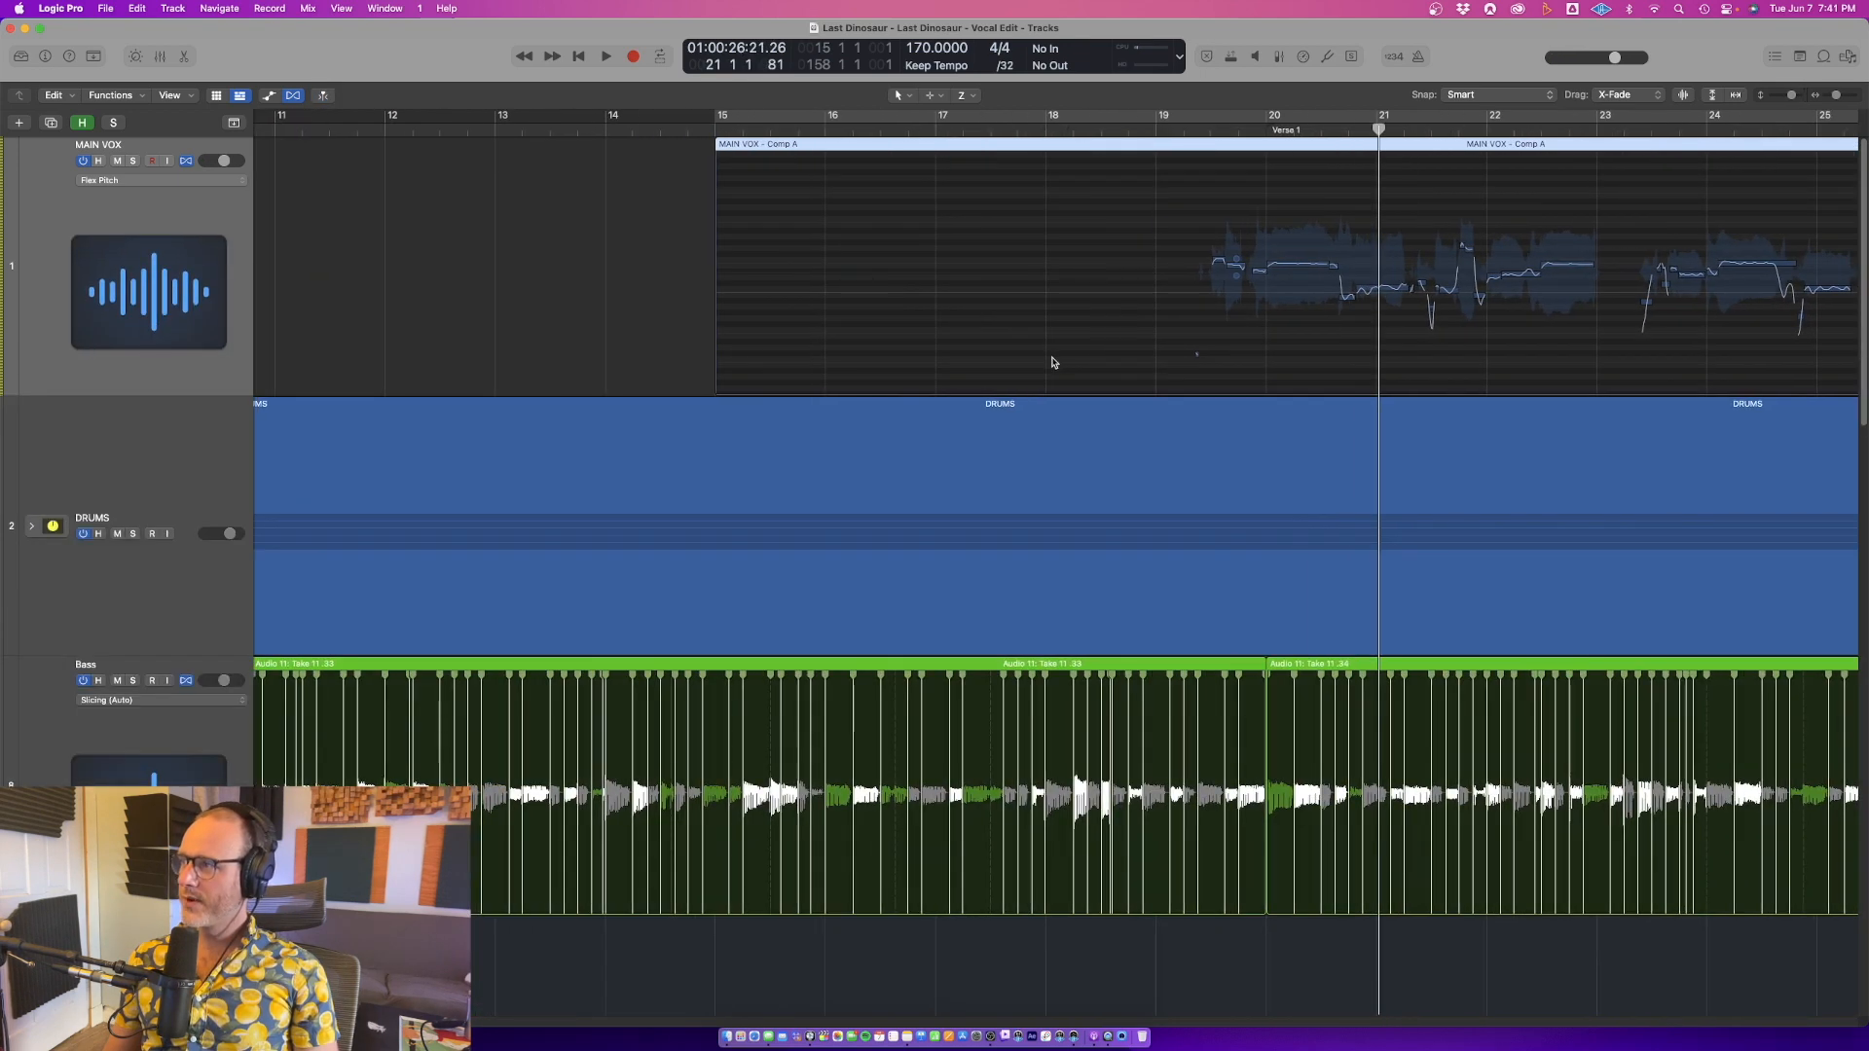
scroll(1051, 363, down, 3)
scroll(1052, 363, up, 3)
scroll(974, 358, right, 5)
key(super+Up)
key(super+Up)
key(super+Up)
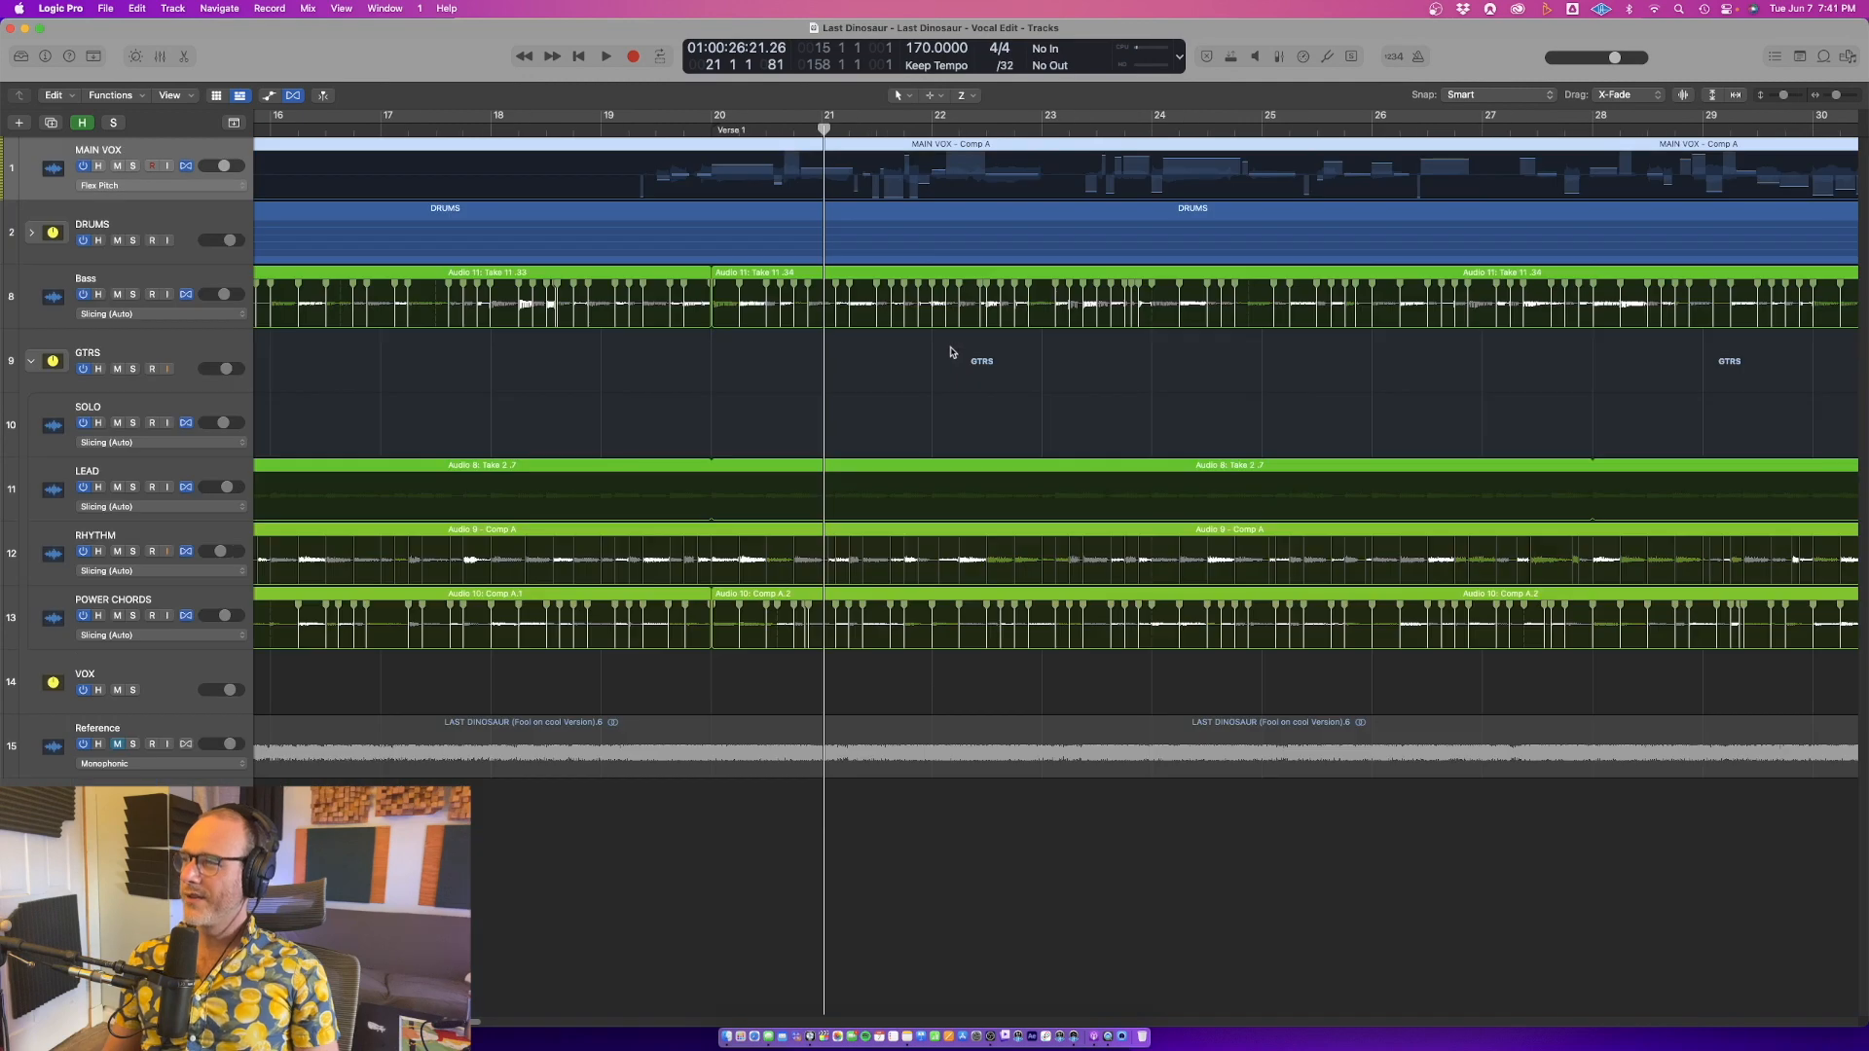
key(super+Left)
key(super+Left)
key(super+Left)
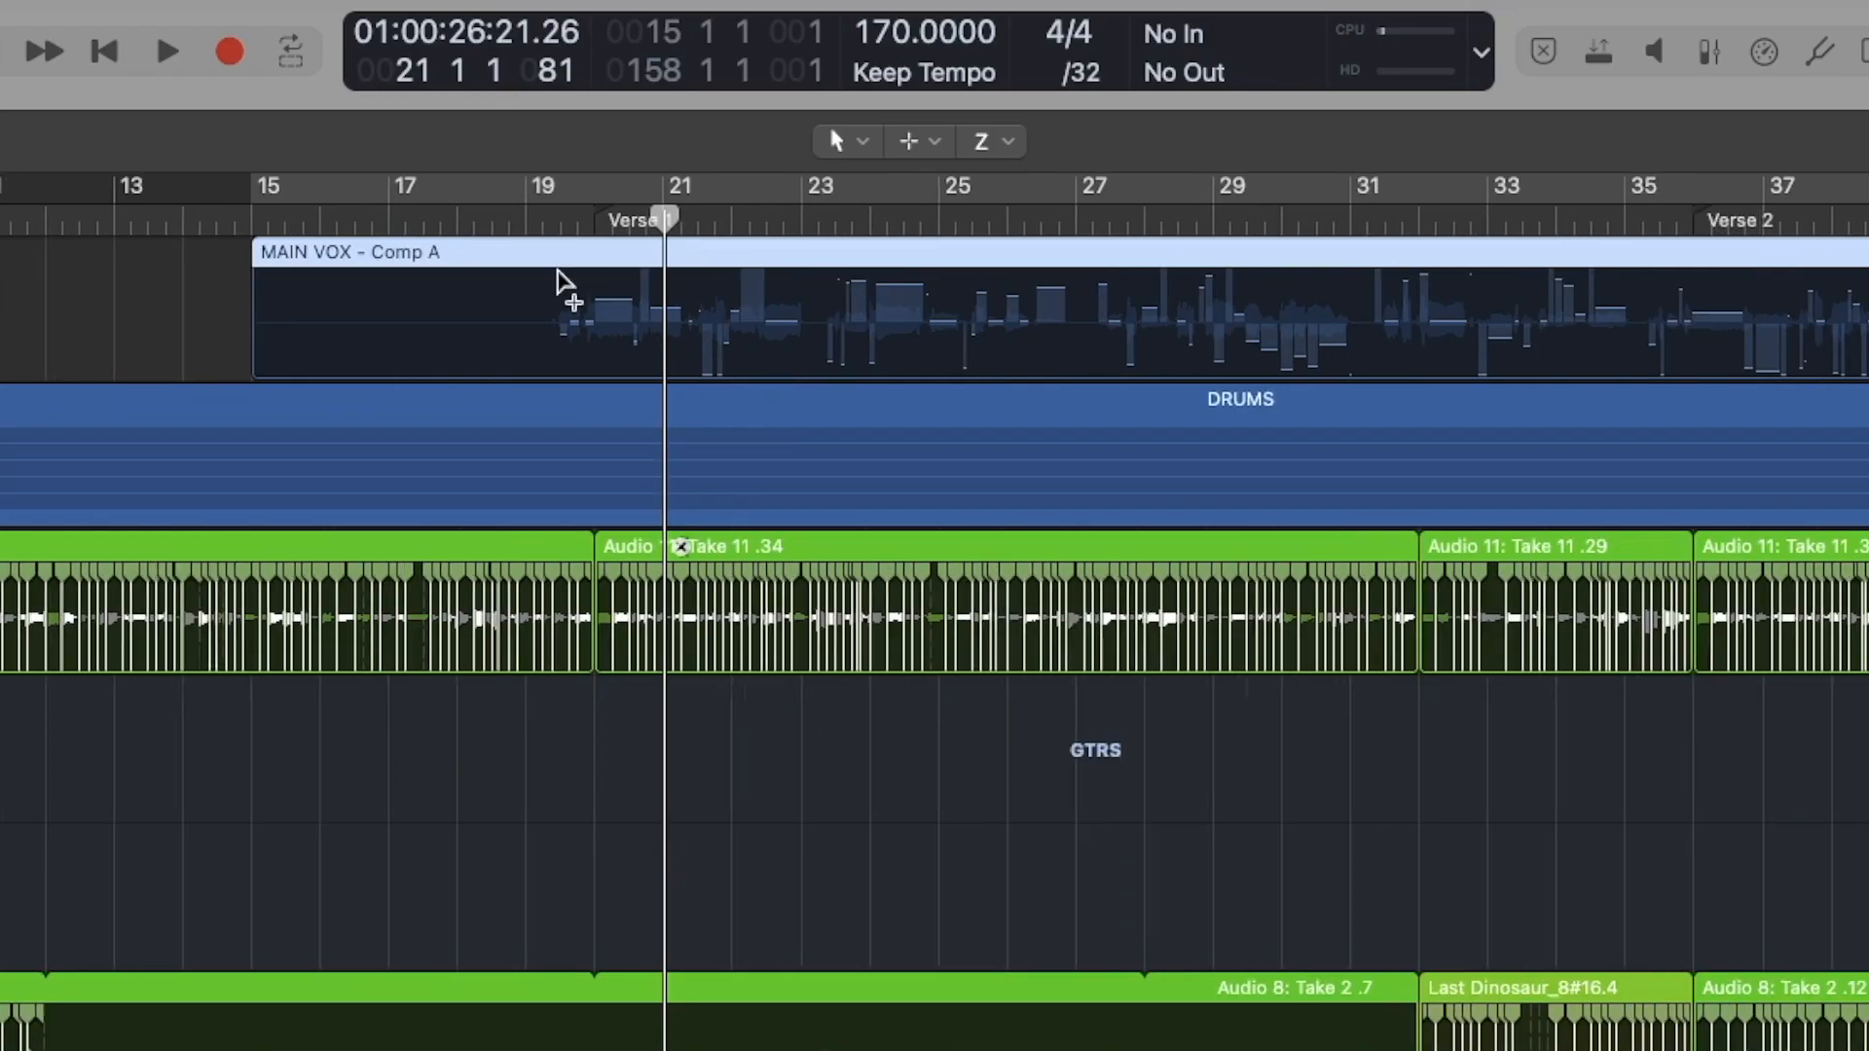
Select the MAIN VOX notes from about 19 3 to 21 2 in the compact track view and zoom in on them
key(super+Right)
key(super+Right)
key(super+Right)
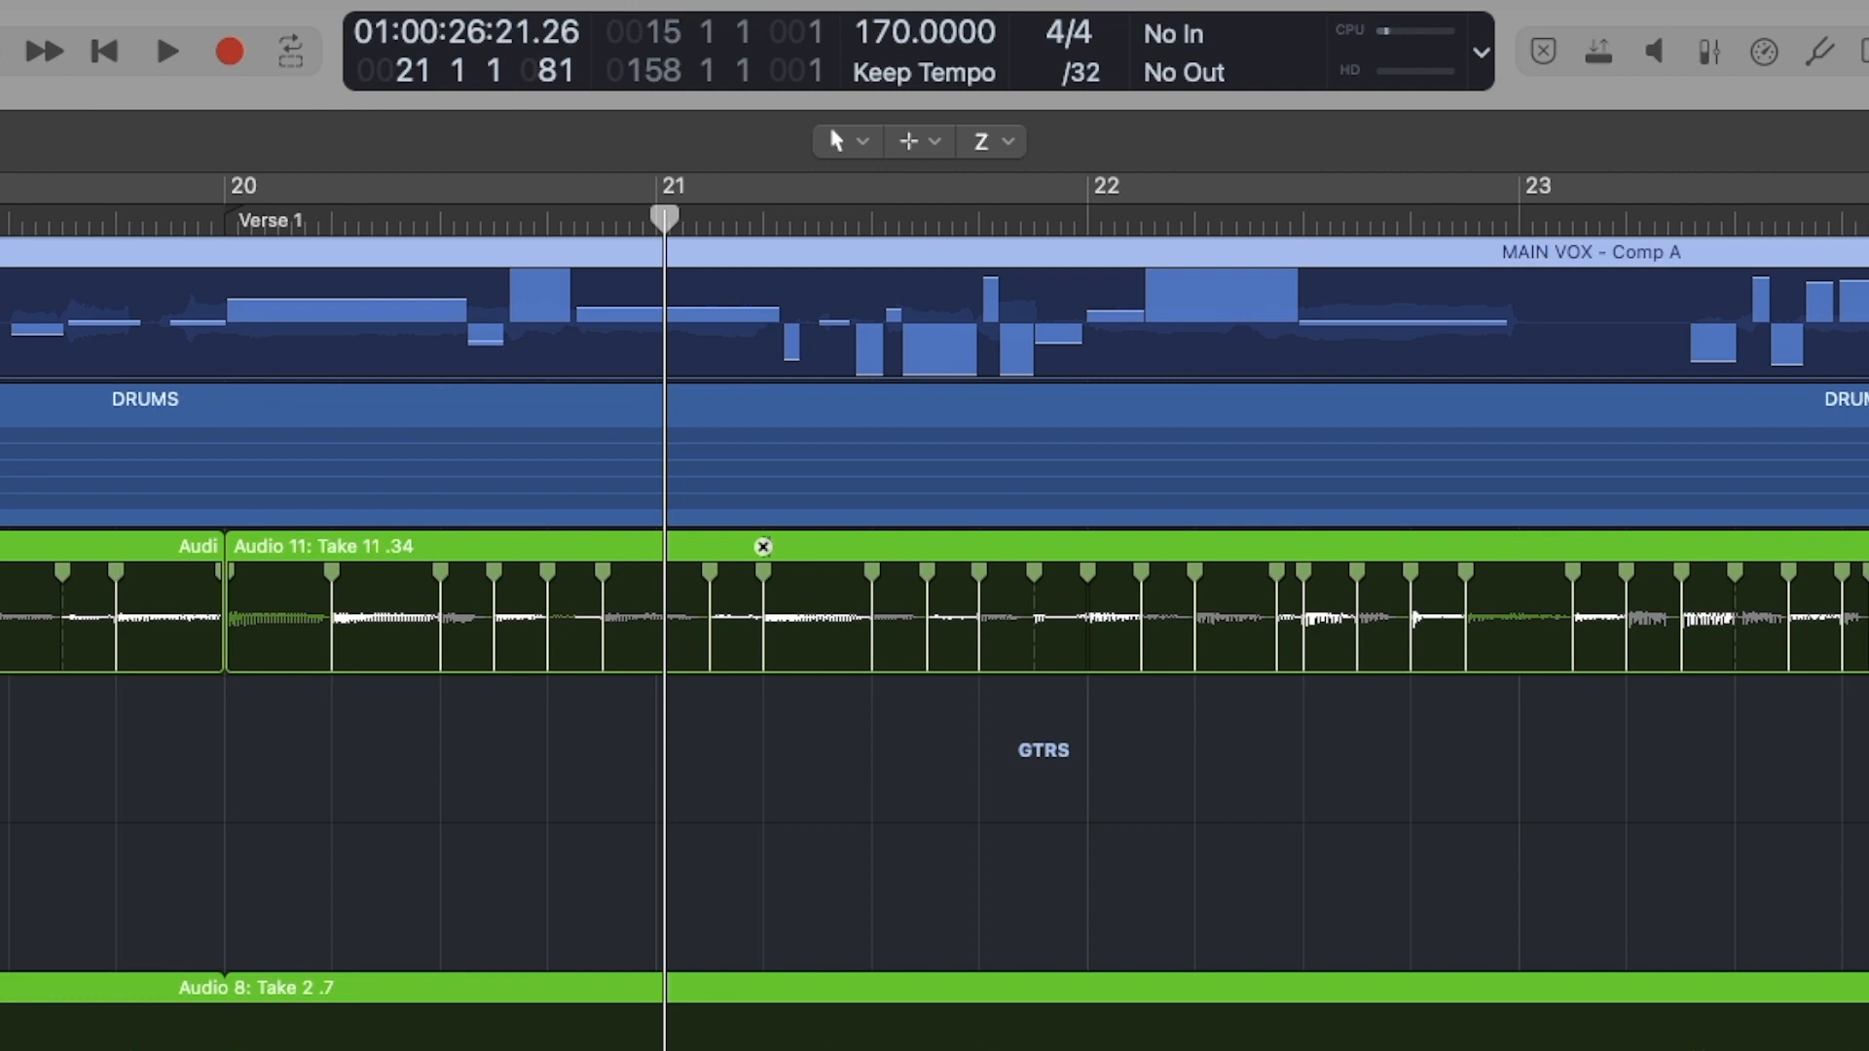
key(super+Right)
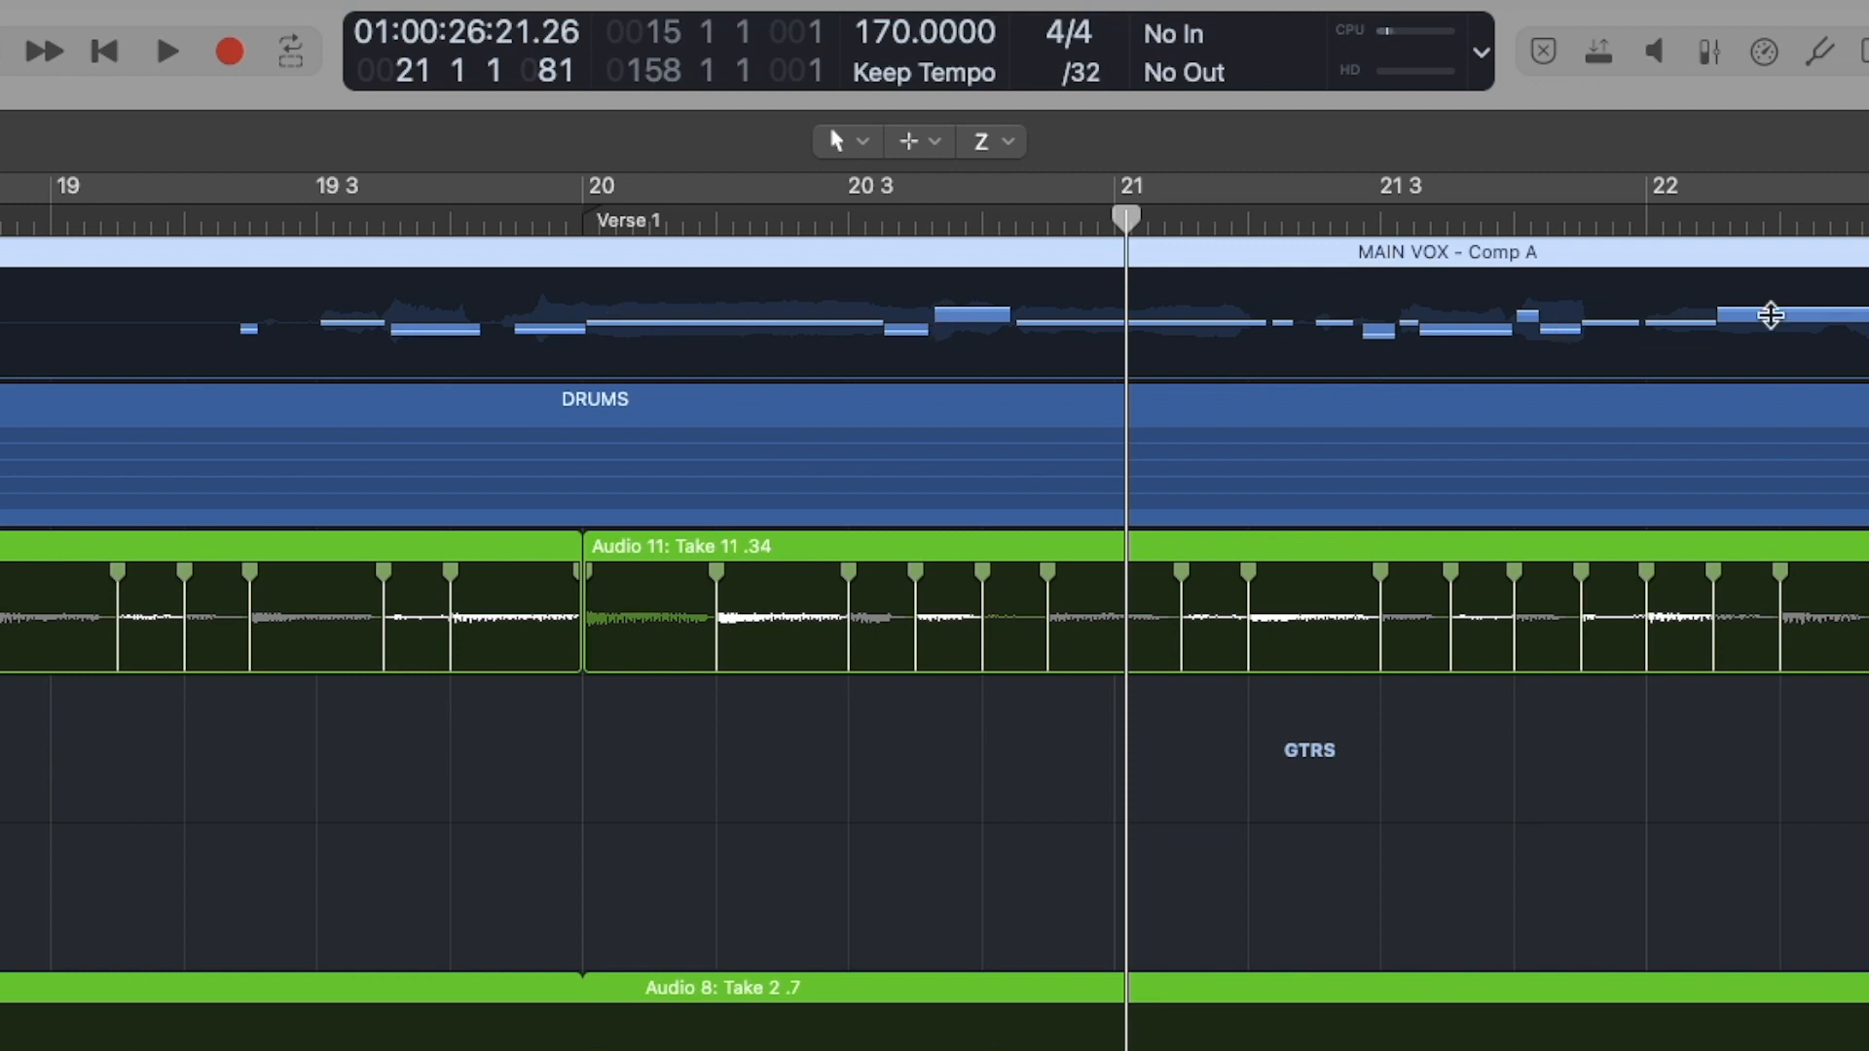
drag(277, 302, 1268, 379)
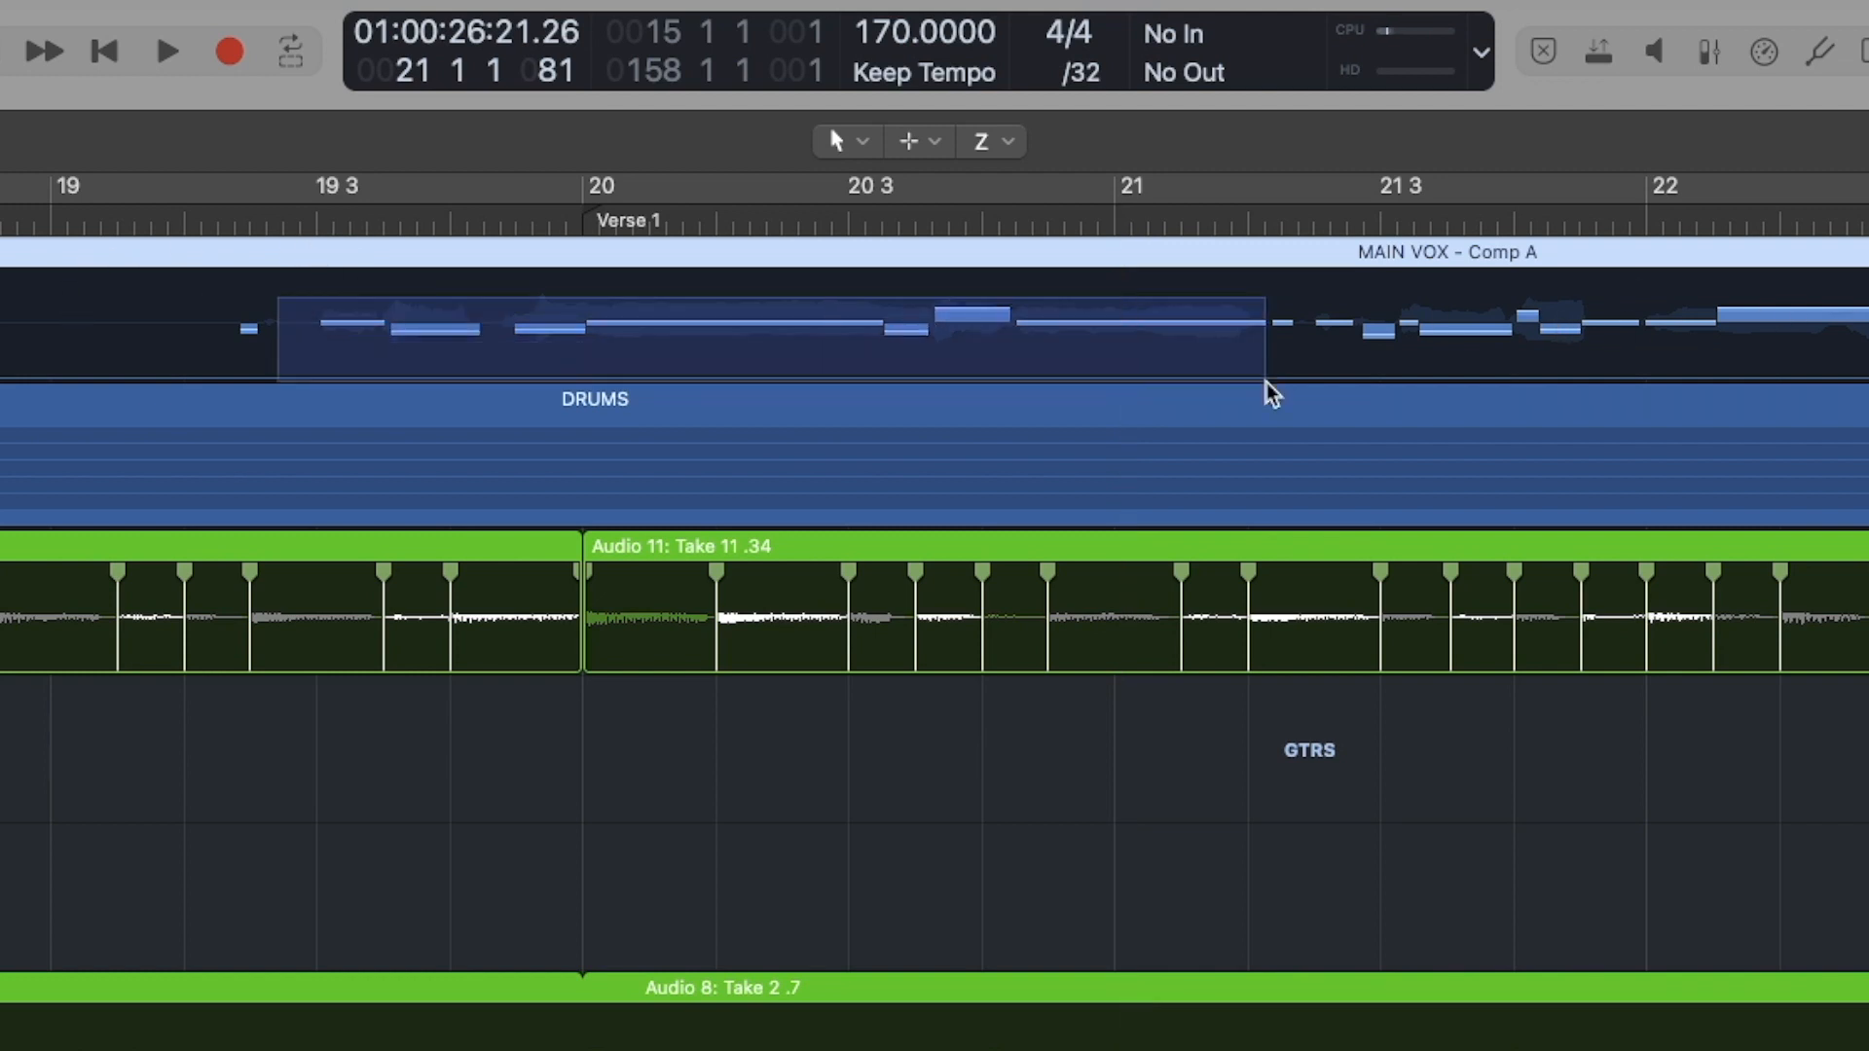
key(z)
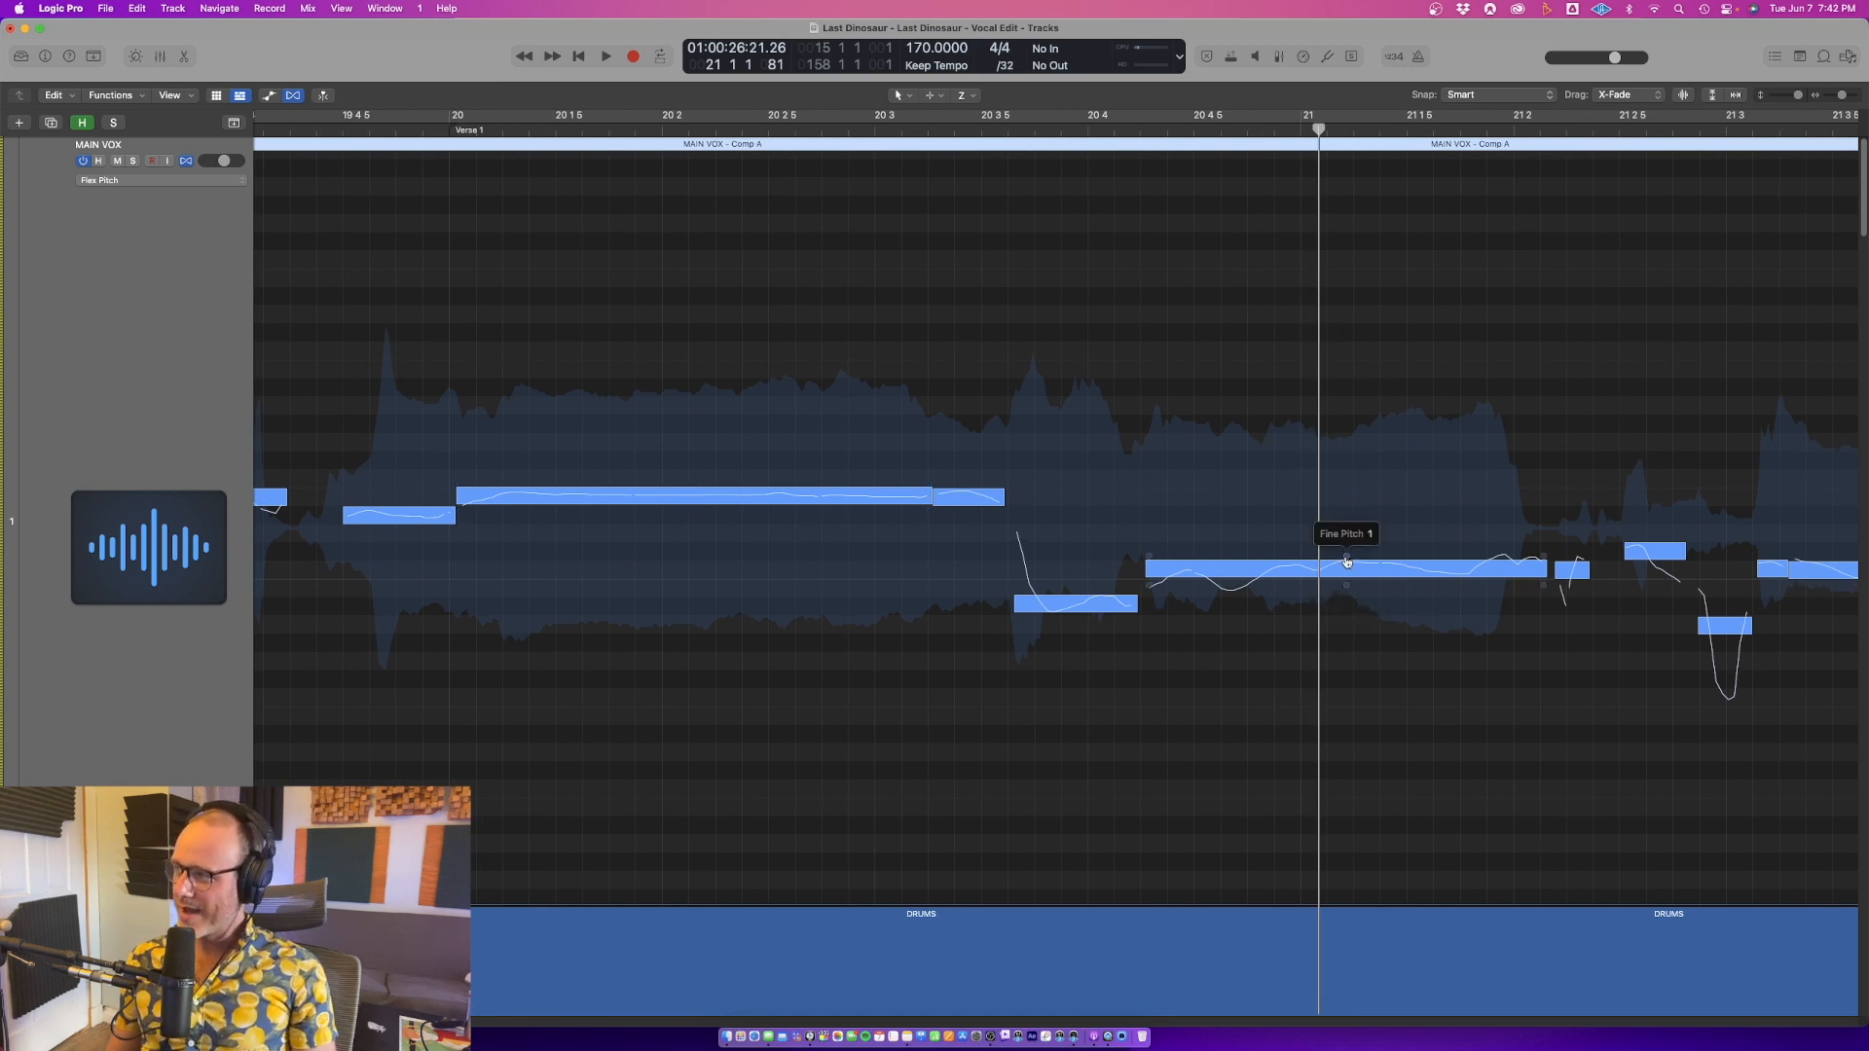
Examine the pitch curves of the selected verse notes and play the vocal from about 19 1
scroll(951, 507, right, 8)
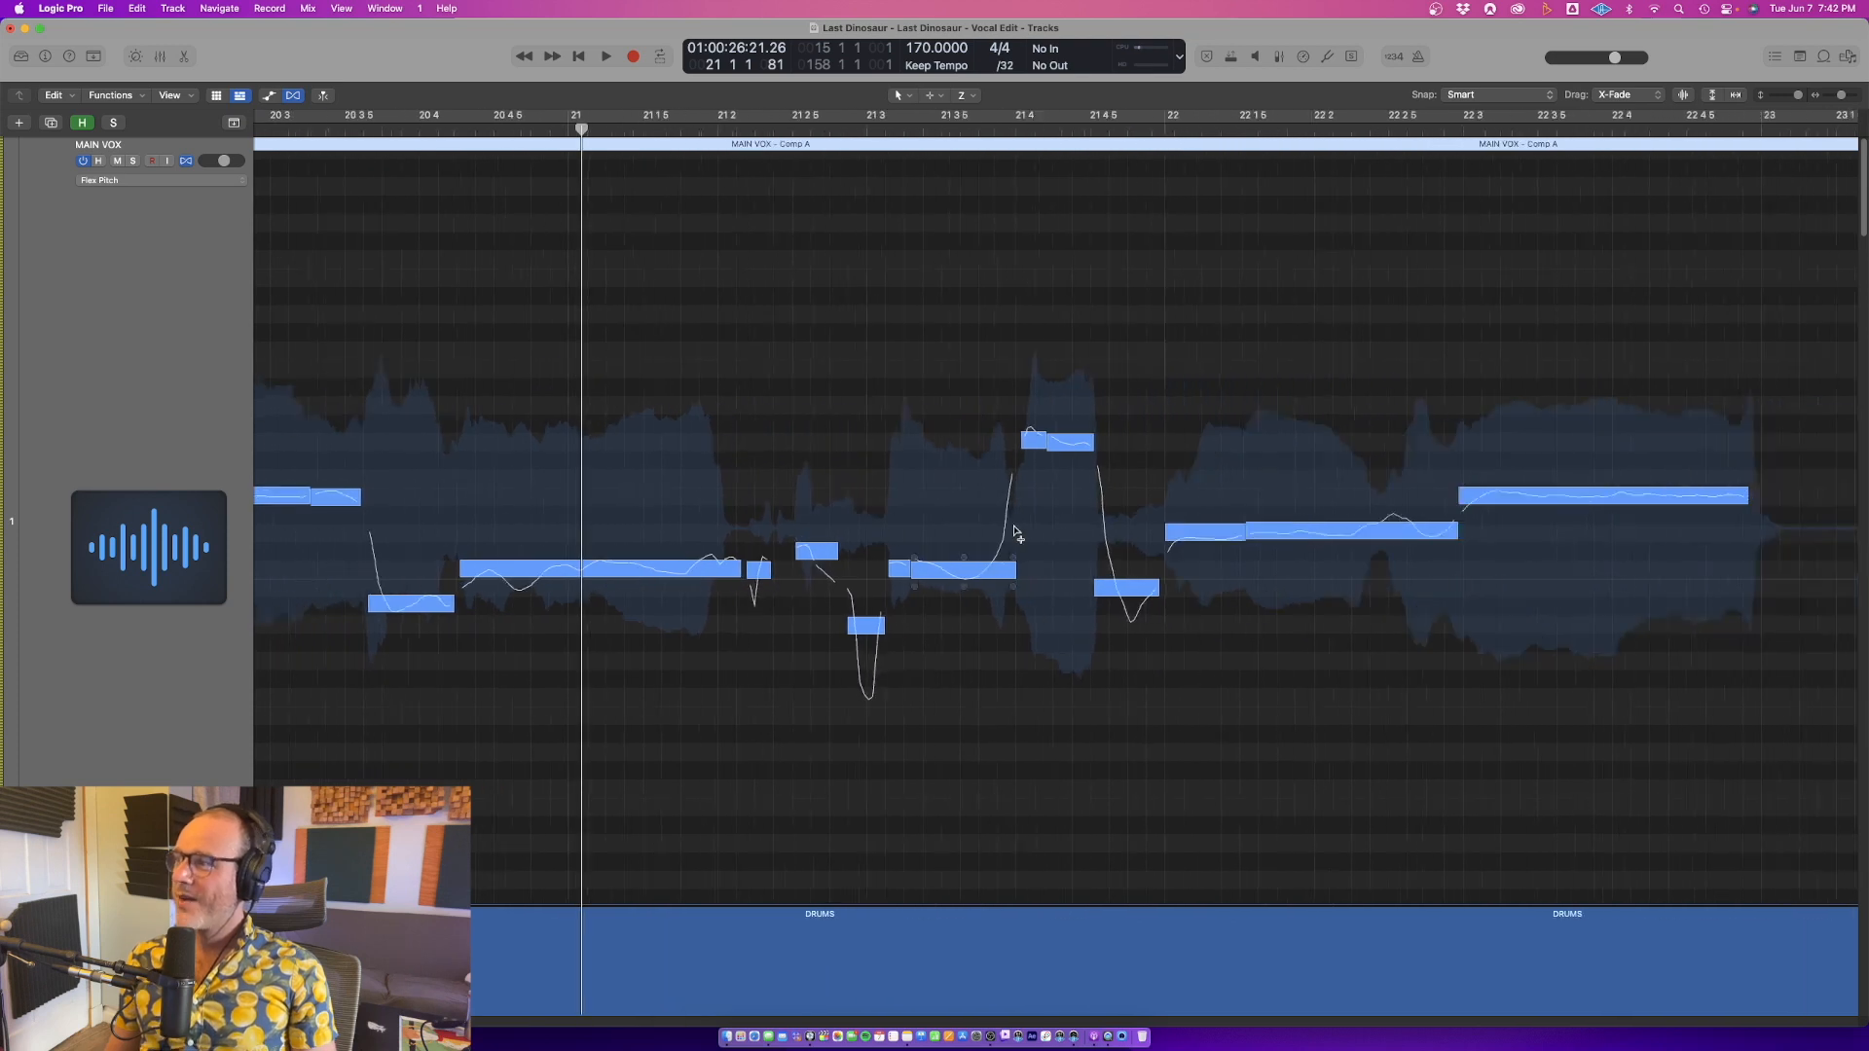
key(super+Left)
key(super+Left)
key(super+Left)
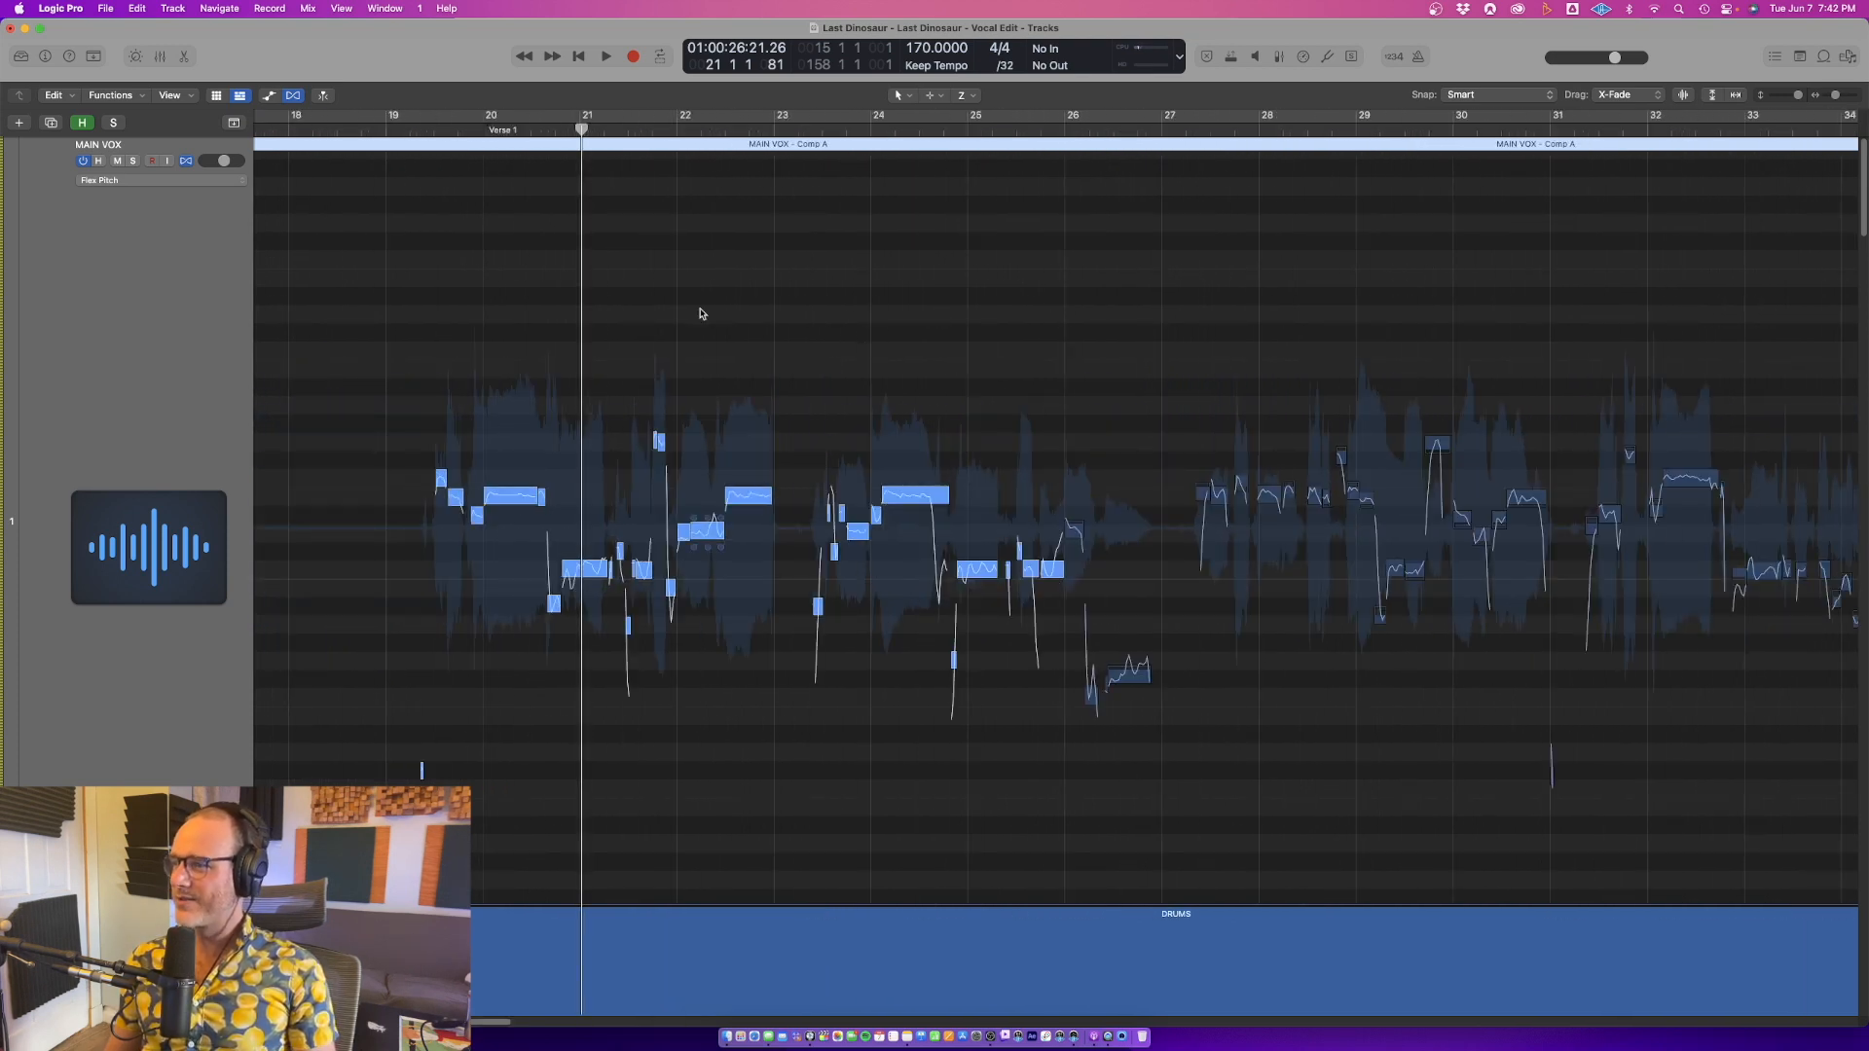
click(397, 130)
key(space)
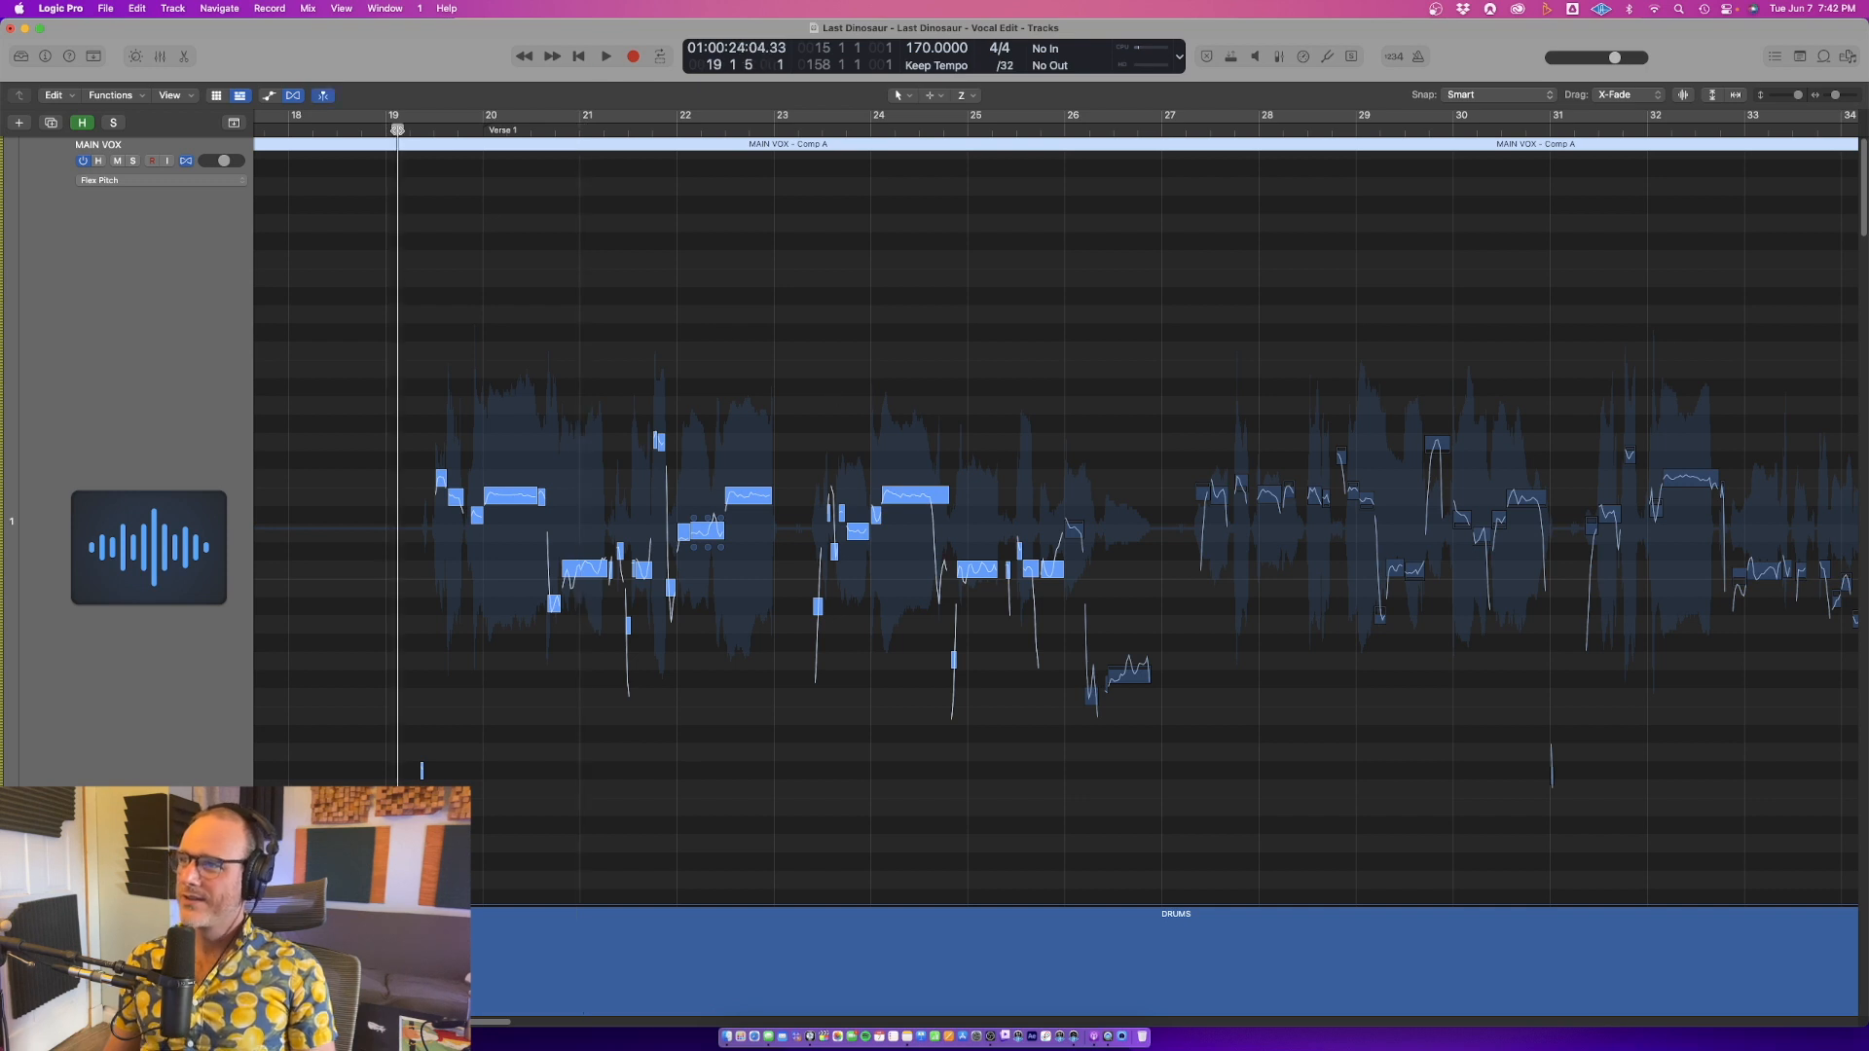
key(space)
click(343, 131)
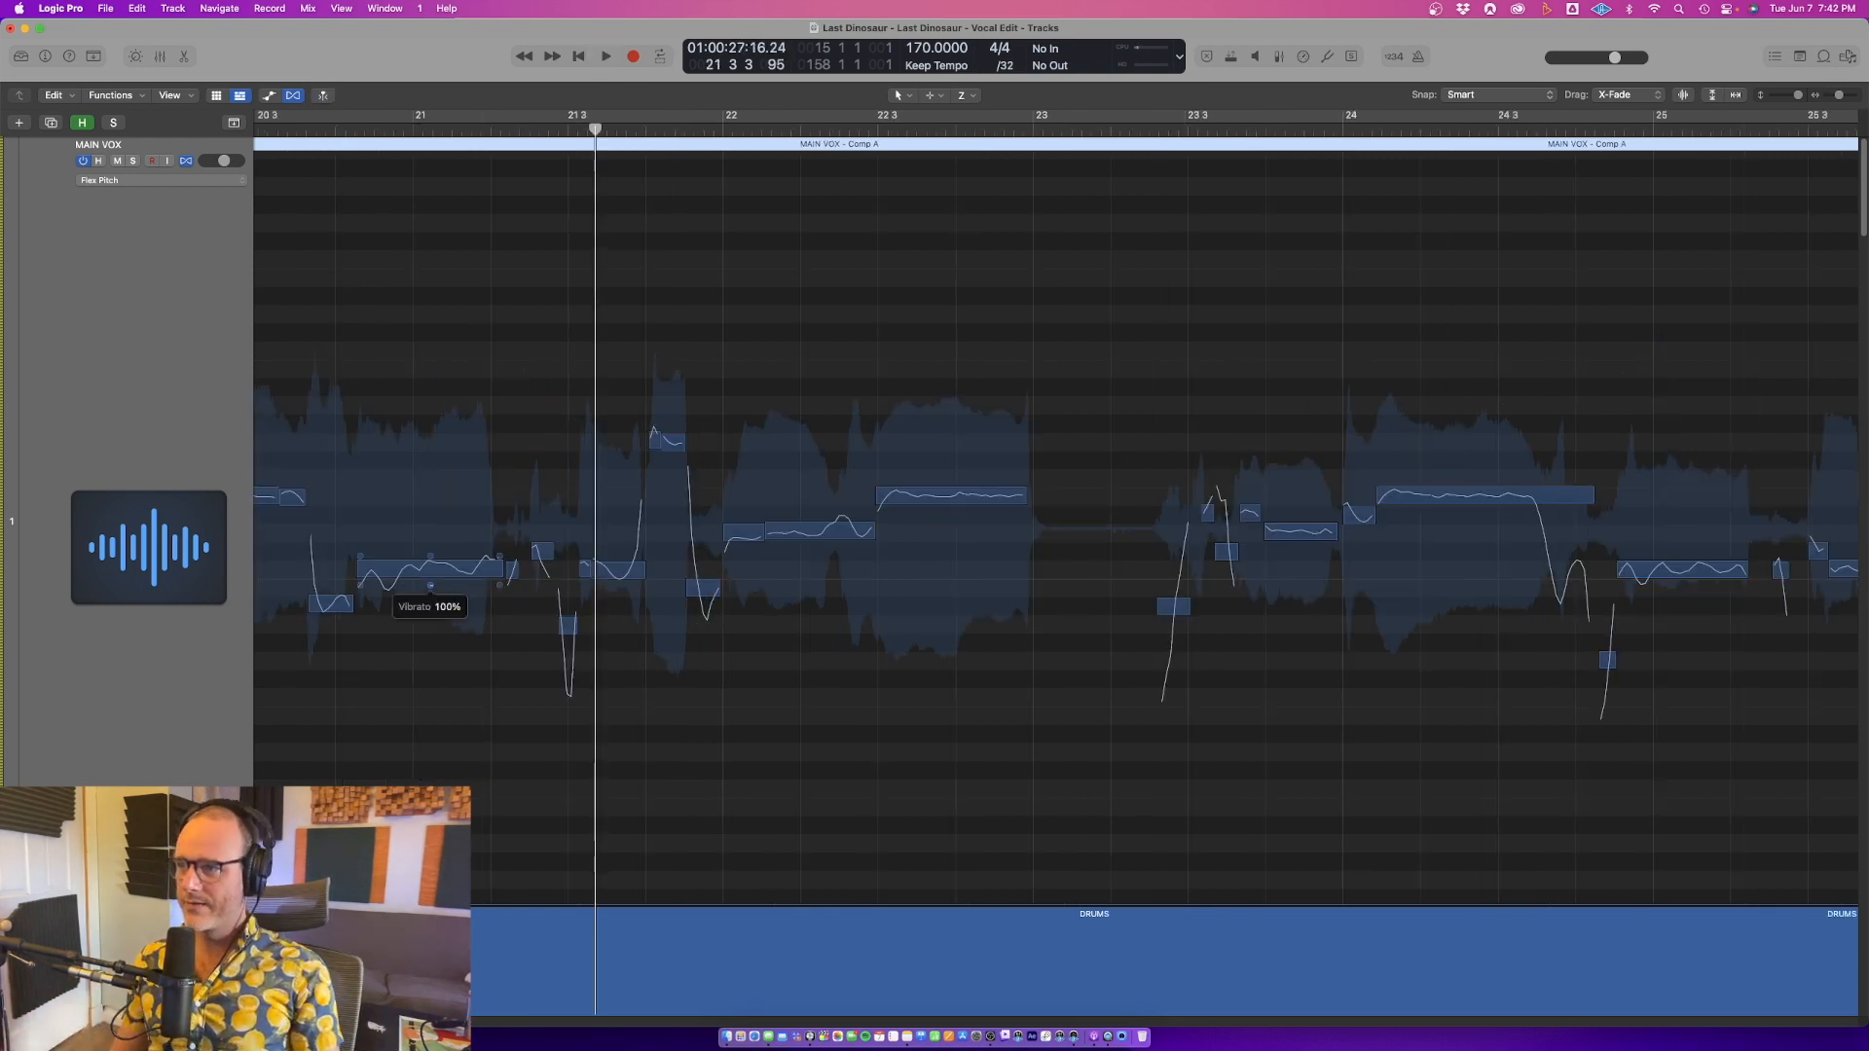
Reduce the vibrato of the sustained notes around bar 21, after bar 22 and at 22 3, and audition the phrase
drag(430, 585, 430, 596)
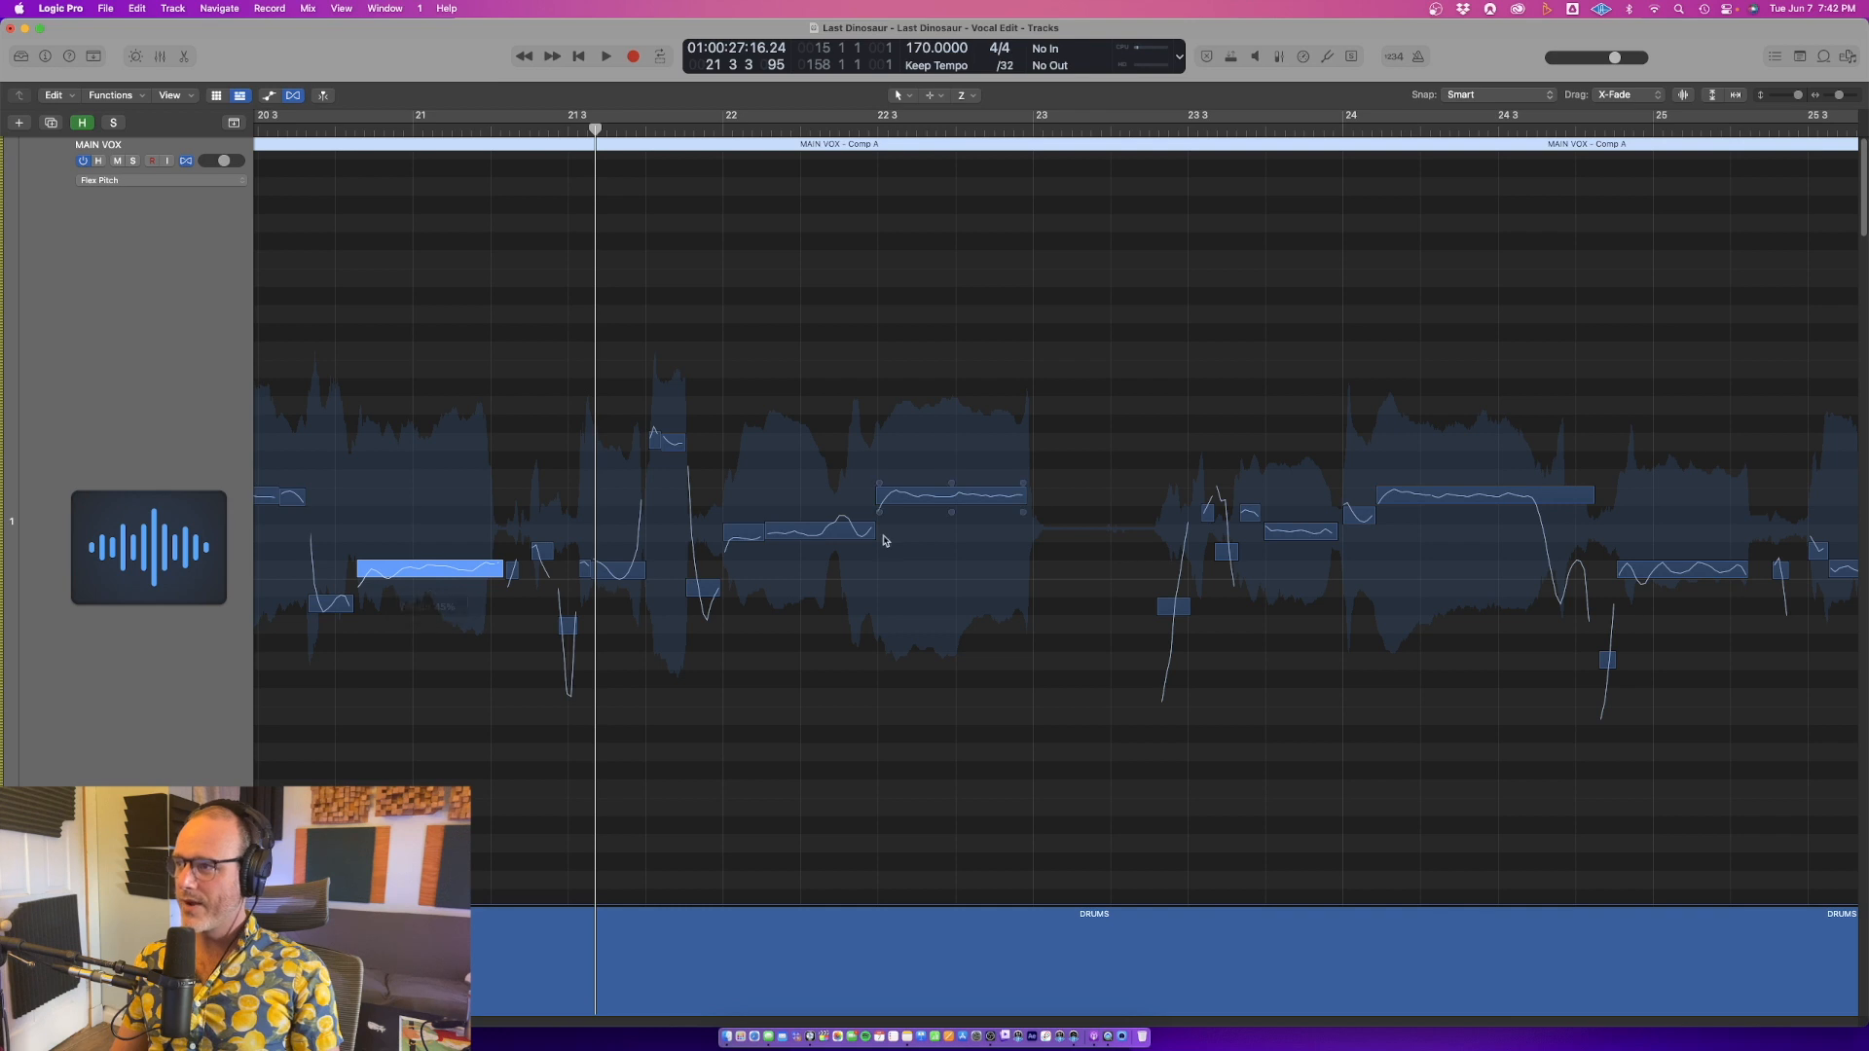
drag(820, 548, 819, 565)
drag(954, 517, 954, 537)
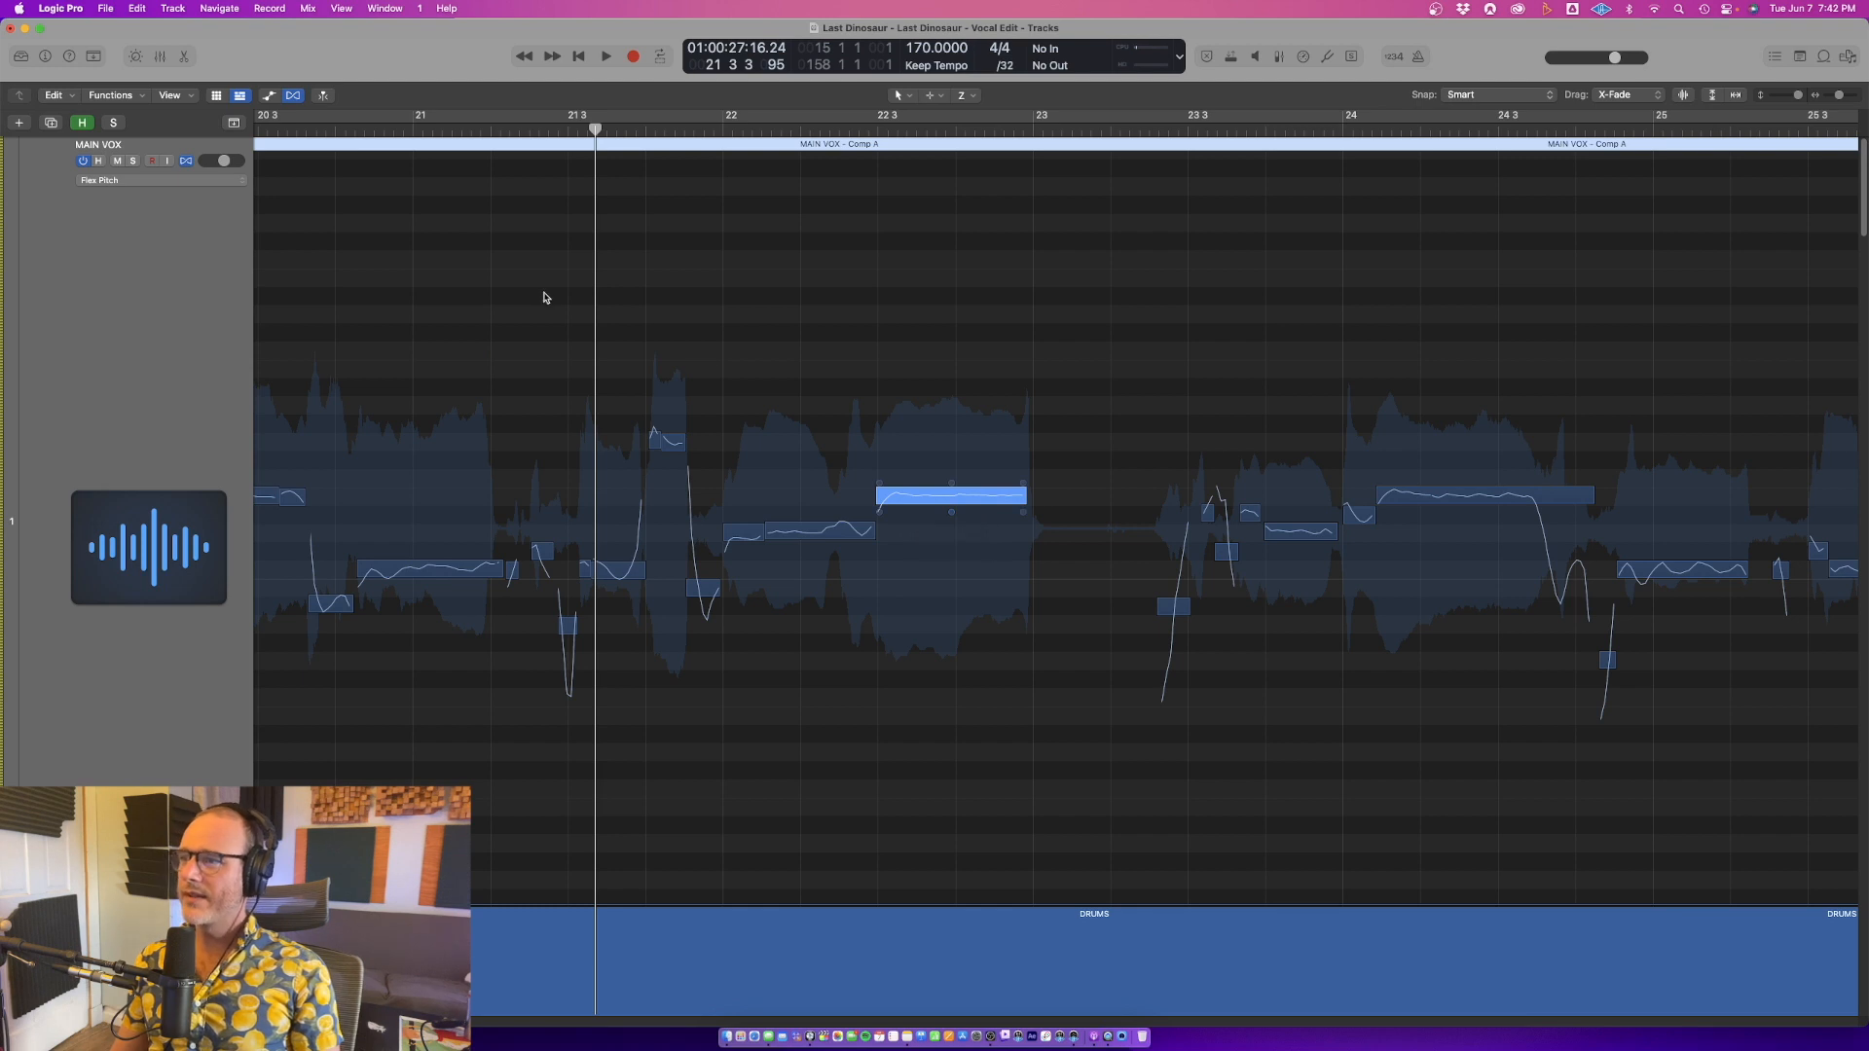
key(space)
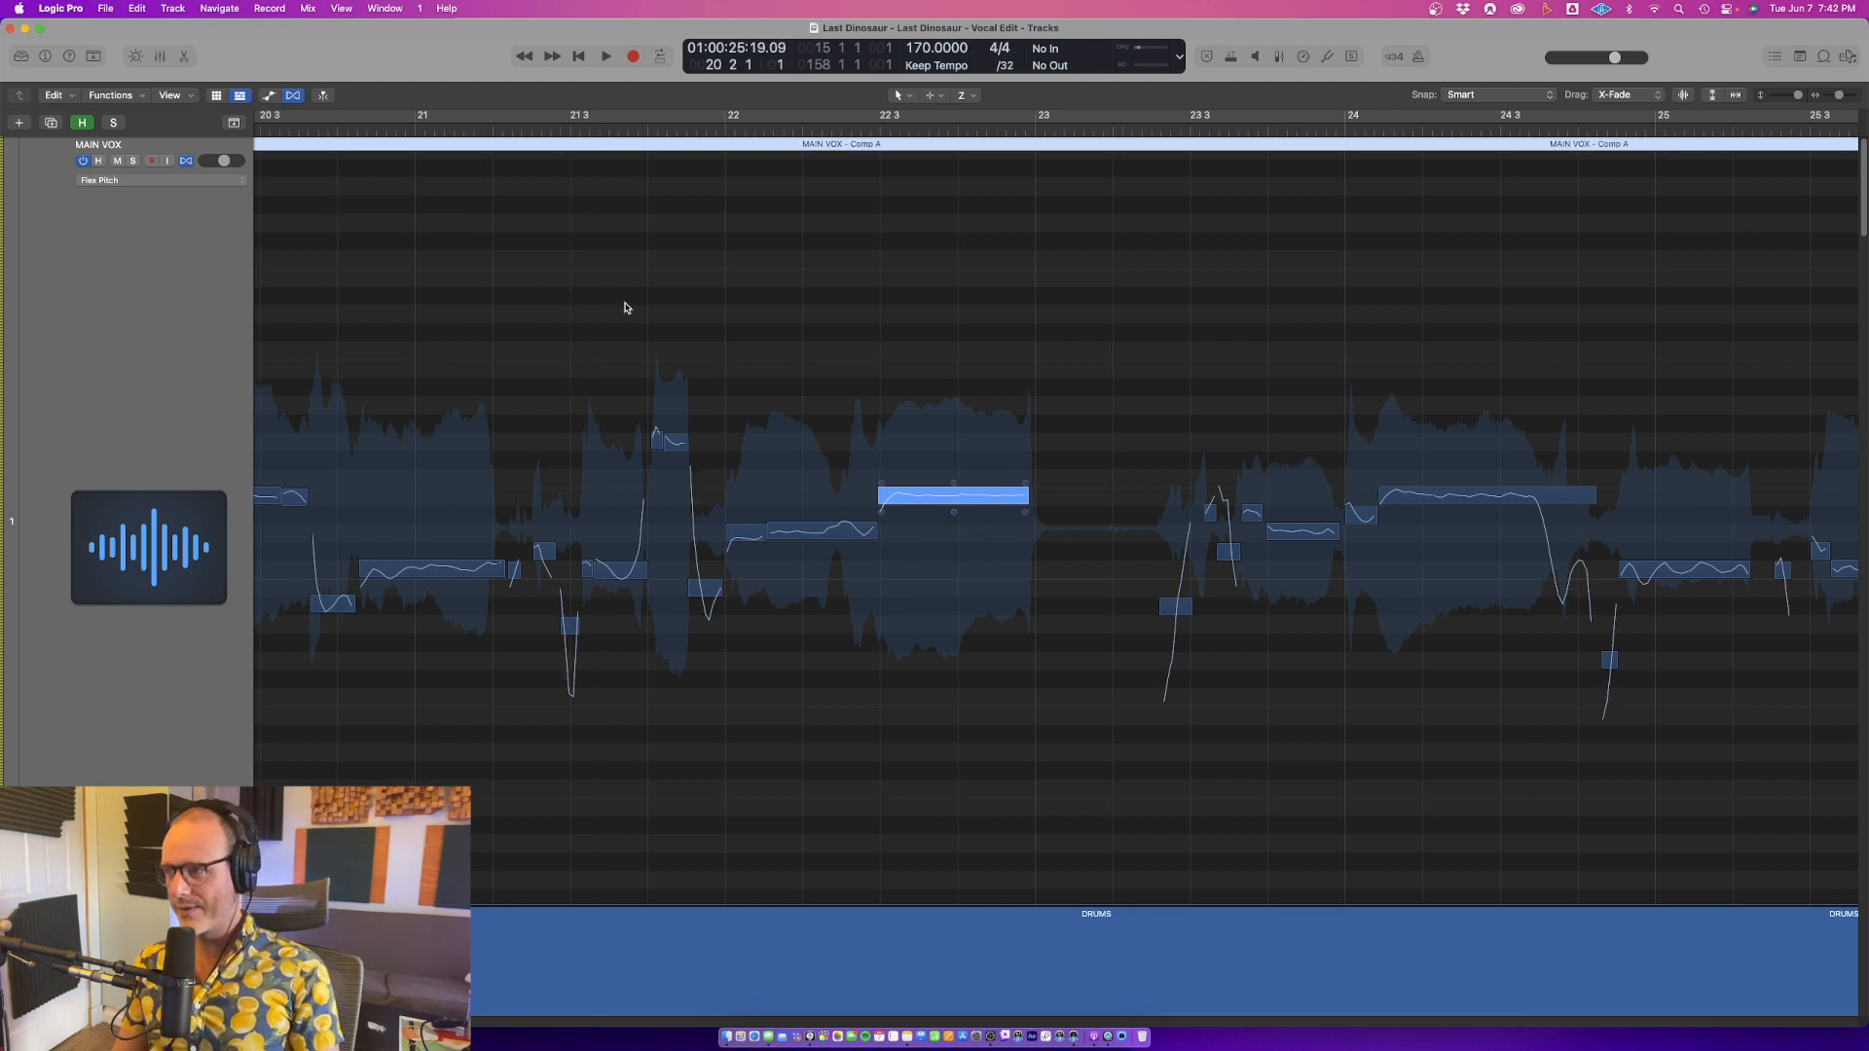
key(space)
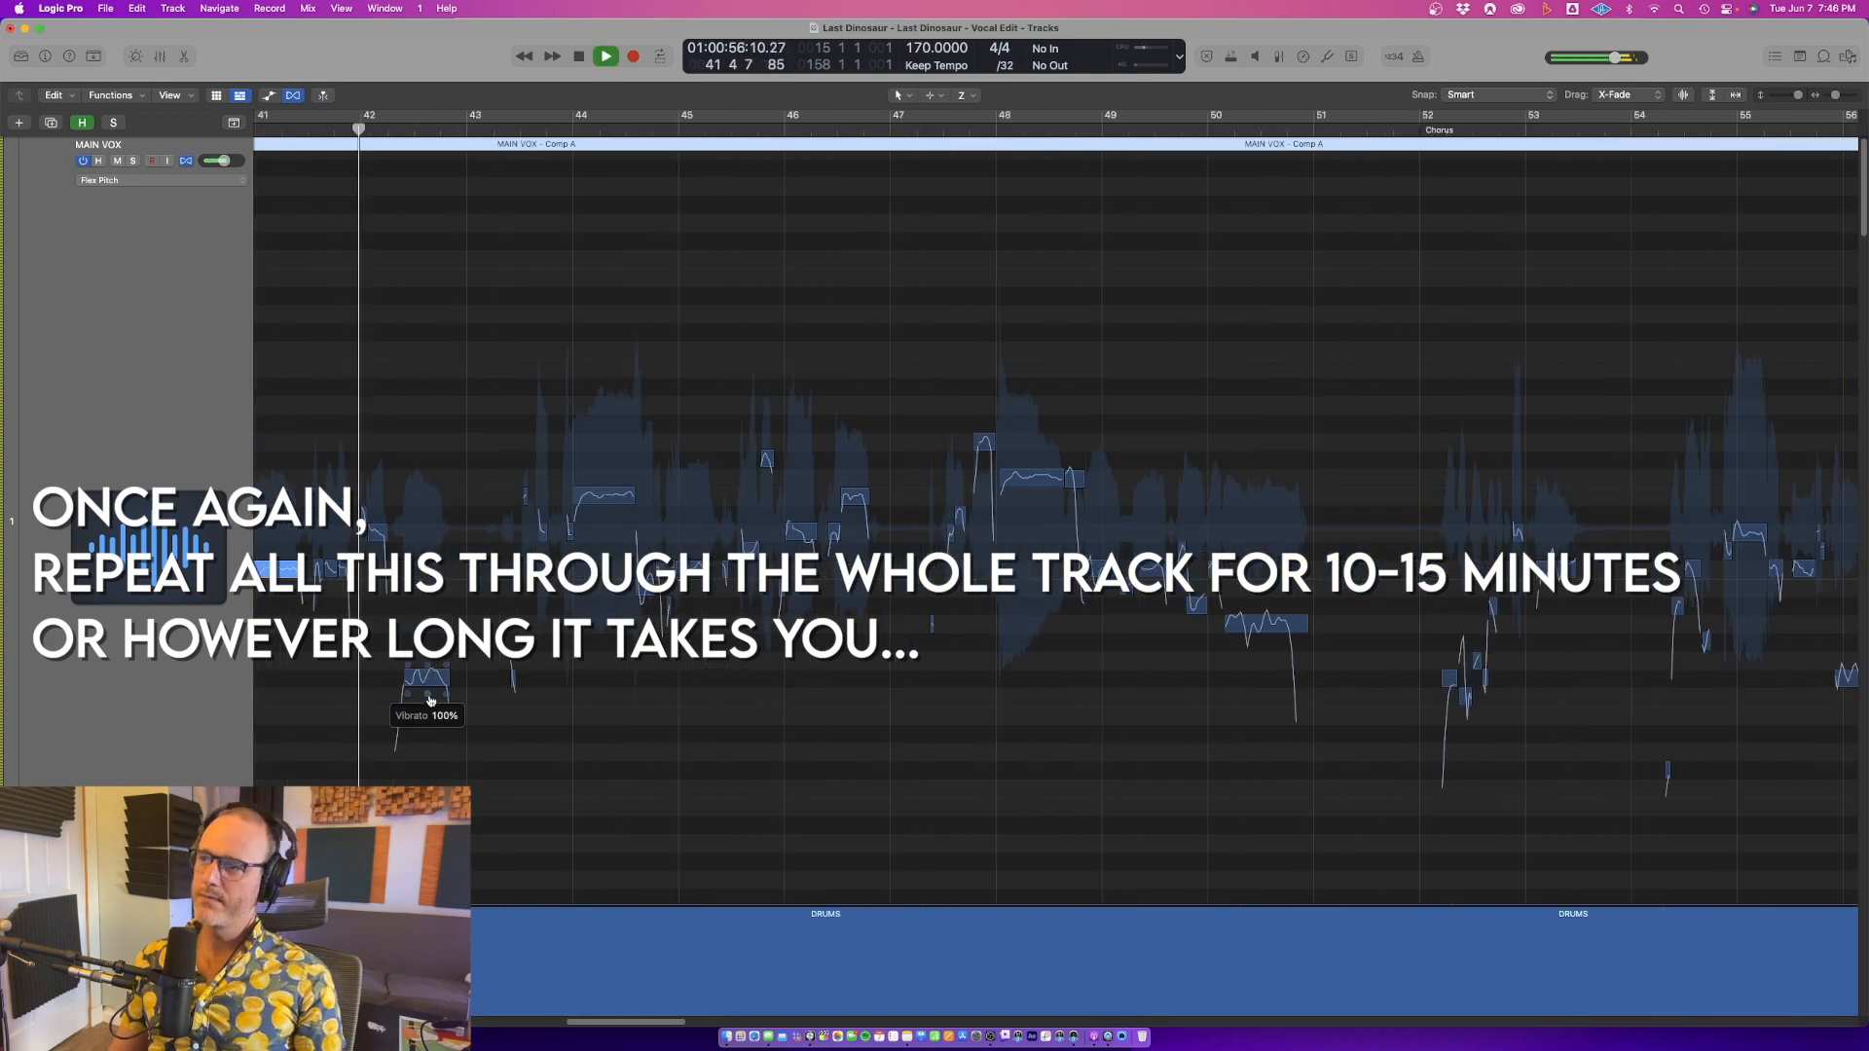
Raise the low vocal note at about 42 2 by a semitone and audition it, toggling solo on the track
key(space)
drag(426, 677, 426, 660)
key(super+Right)
key(super+Right)
key(space)
key(s)
key(space)
key(space)
key(space)
key(s)
key(space)
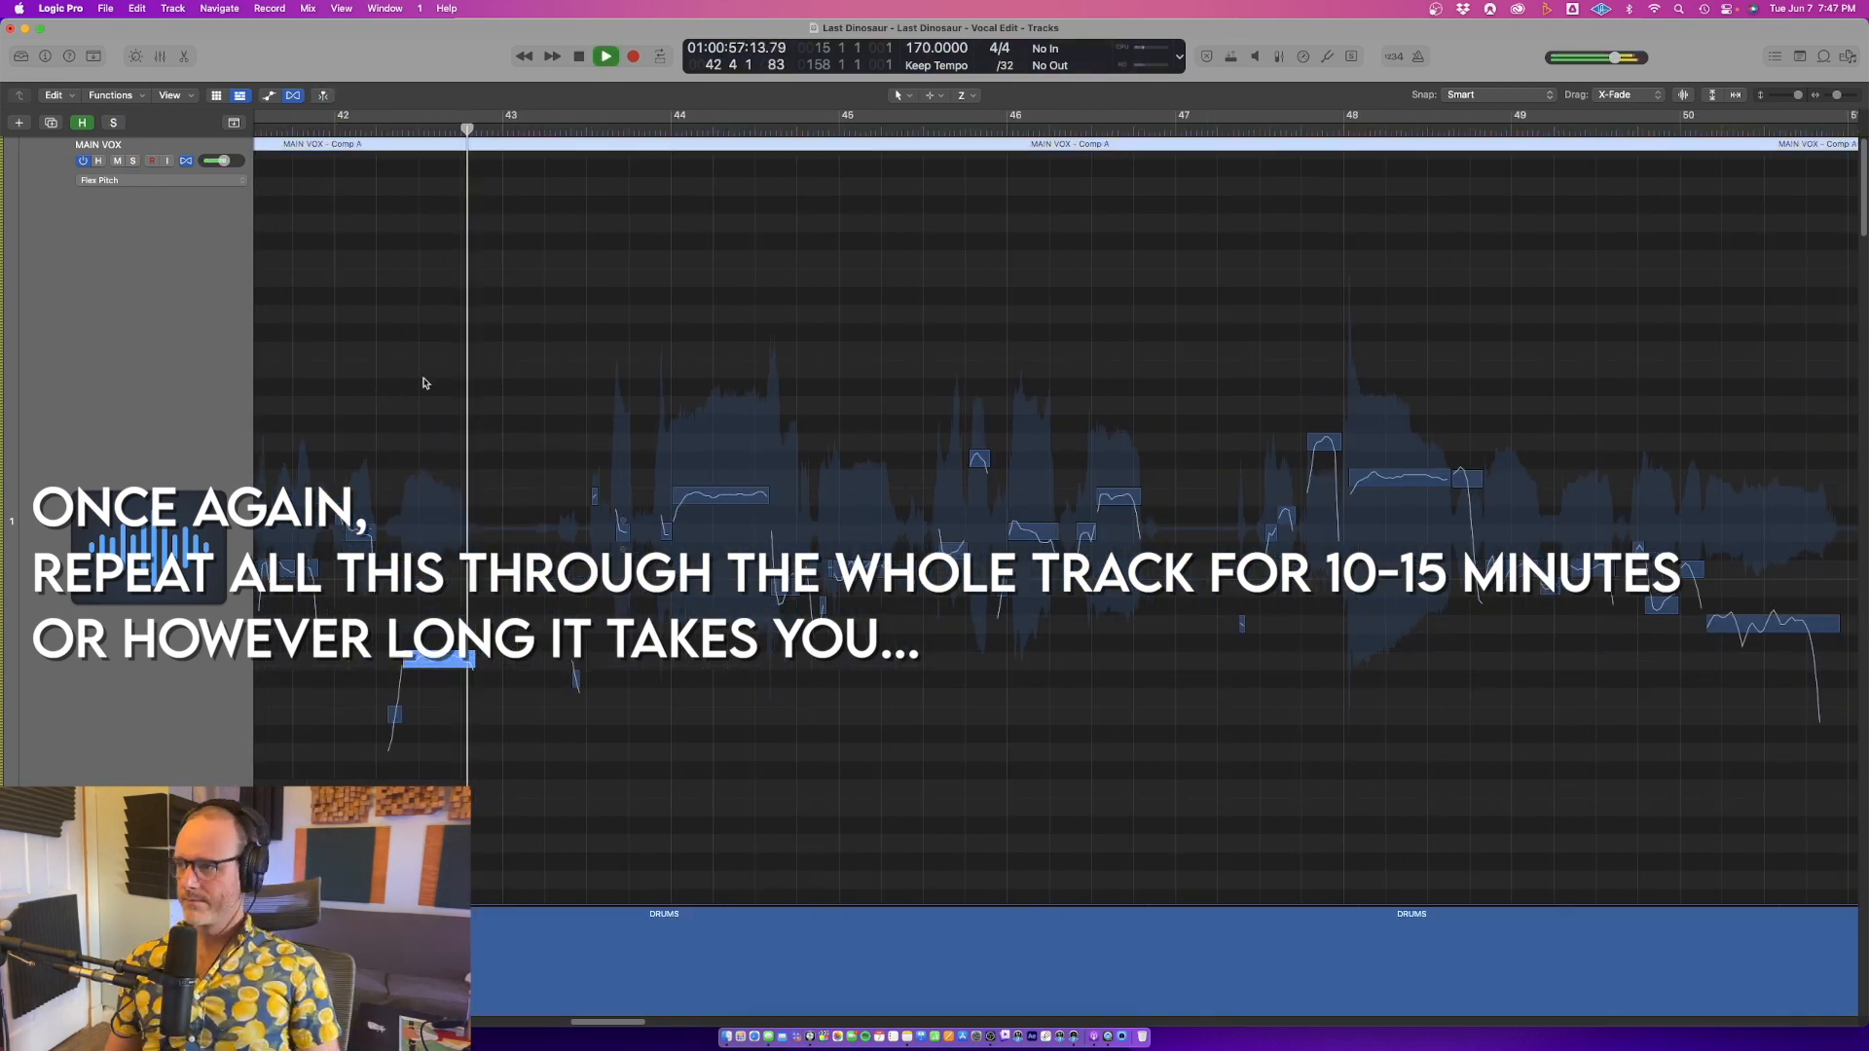
Reduce the vibrato of the sustained note at bar 44 and replay the phrase, toggling solo on the track
key(space)
key(super+Right)
click(835, 498)
drag(826, 513, 826, 542)
key(space)
click(723, 531)
key(space)
key(s)
click(488, 129)
key(space)
key(s)
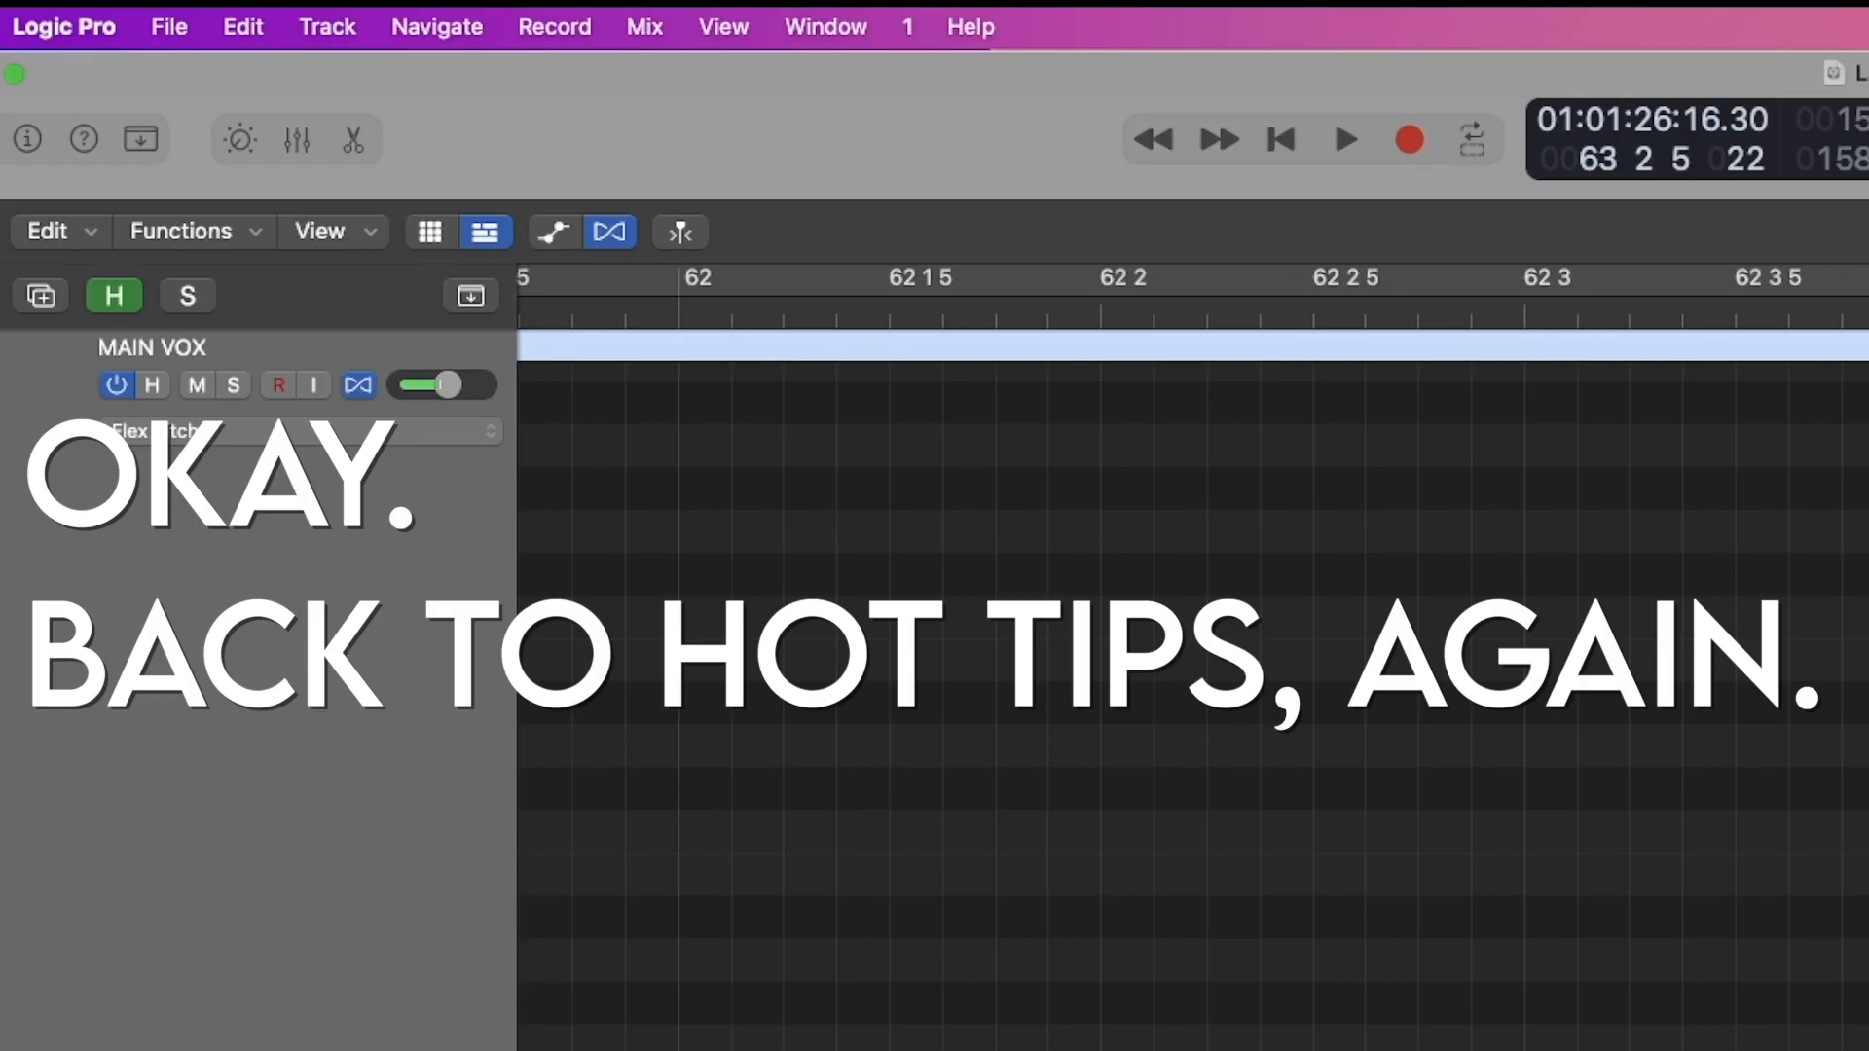
Show the available Project Alternatives of the song, then dismiss the list
click(169, 27)
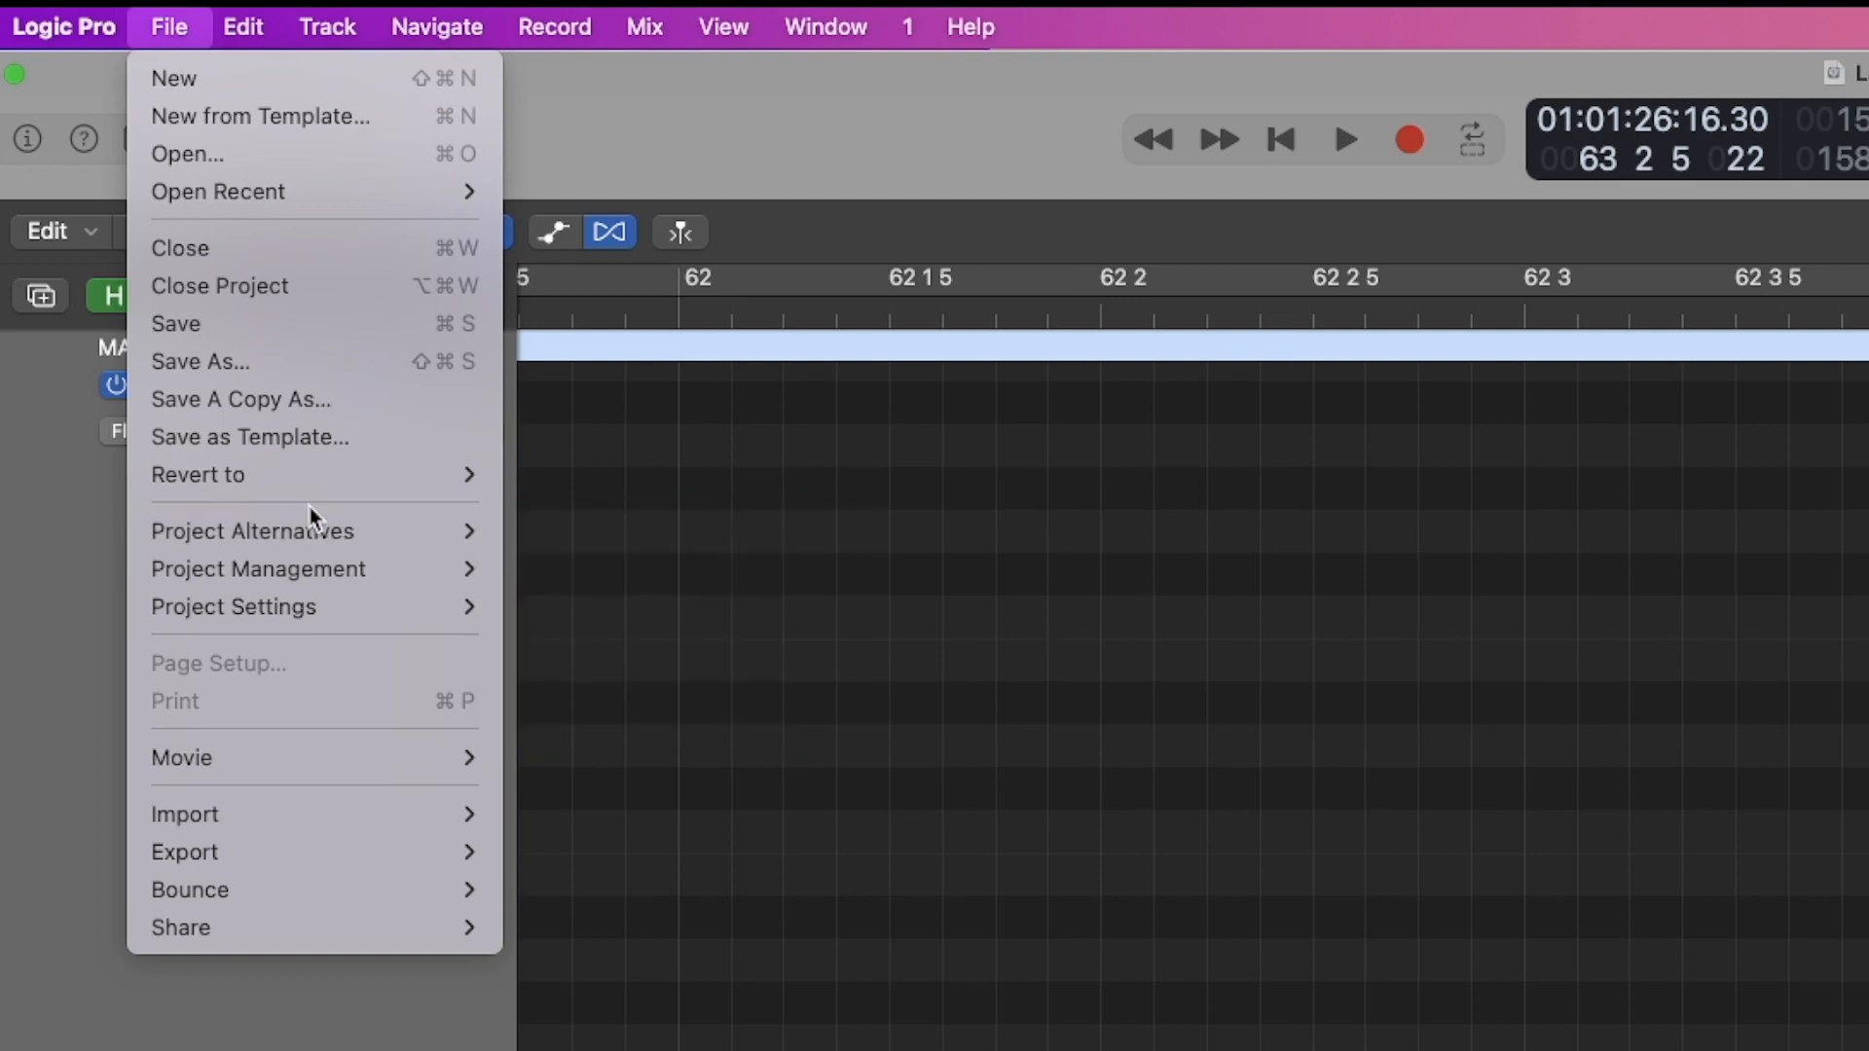
mouse_move(314, 533)
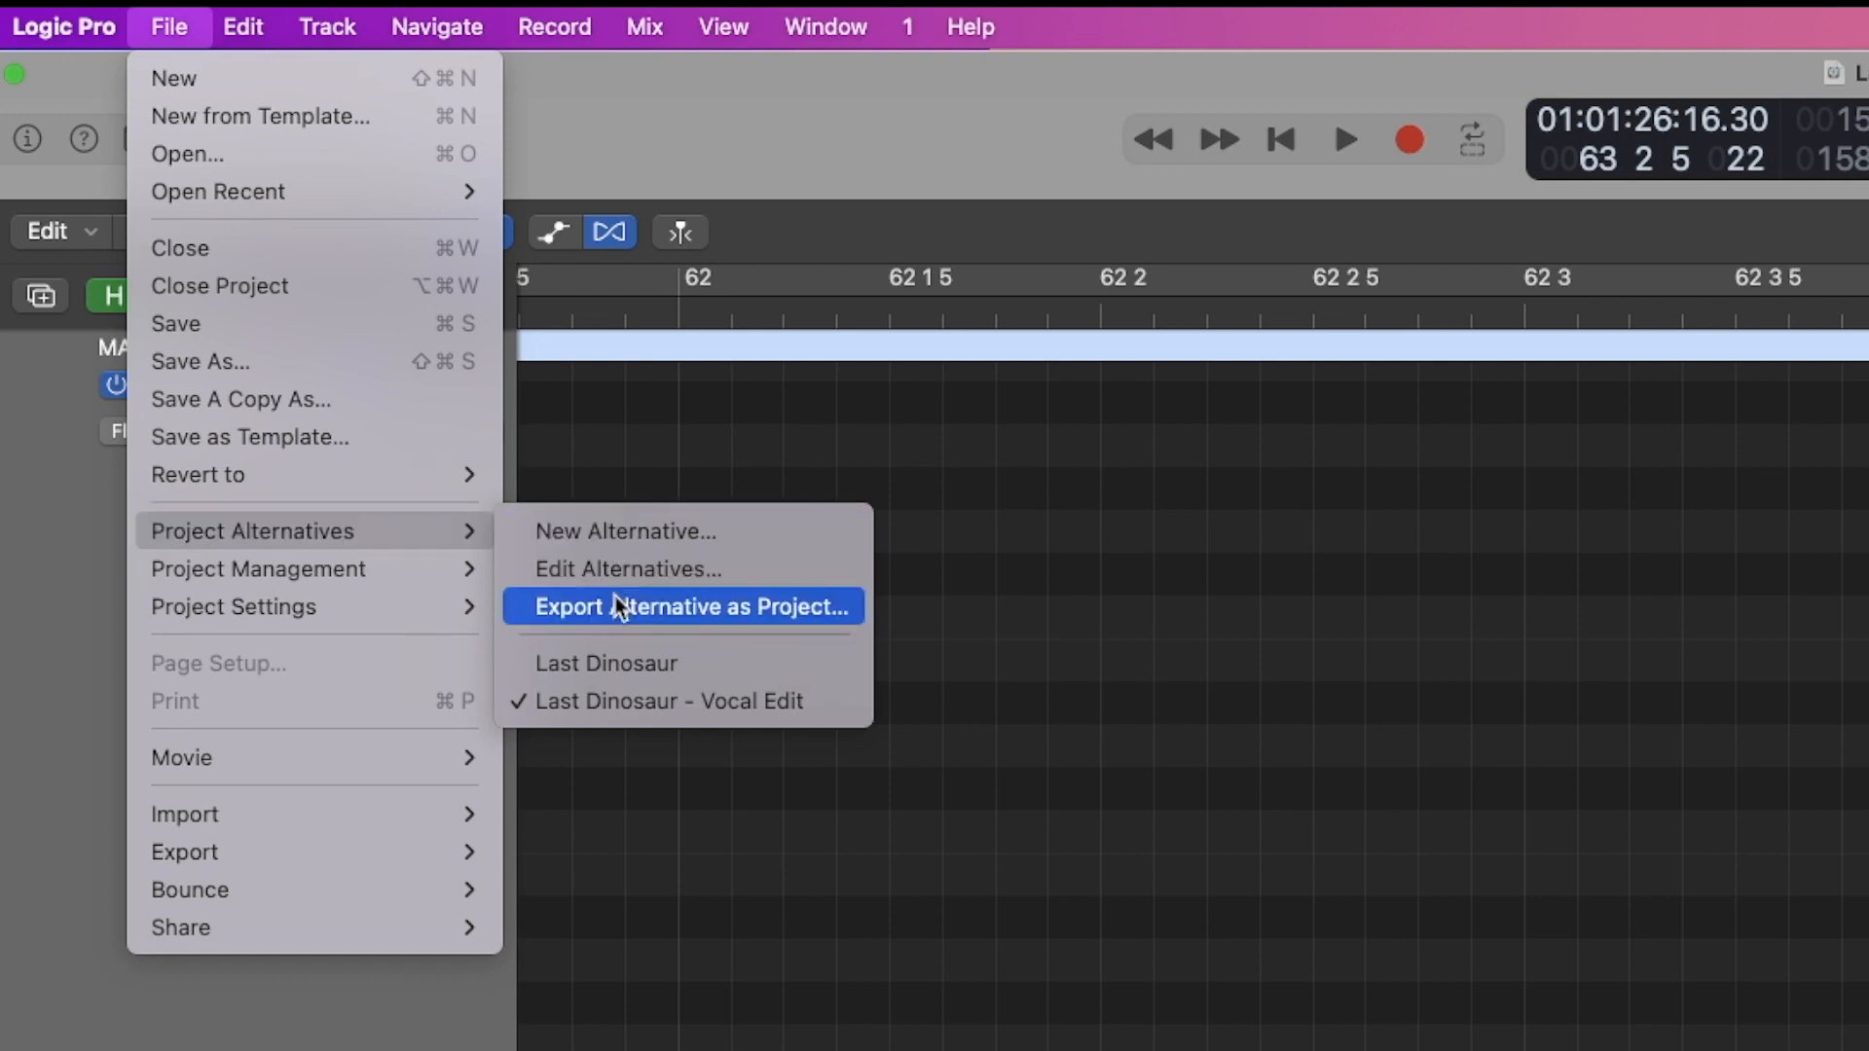
click(1043, 561)
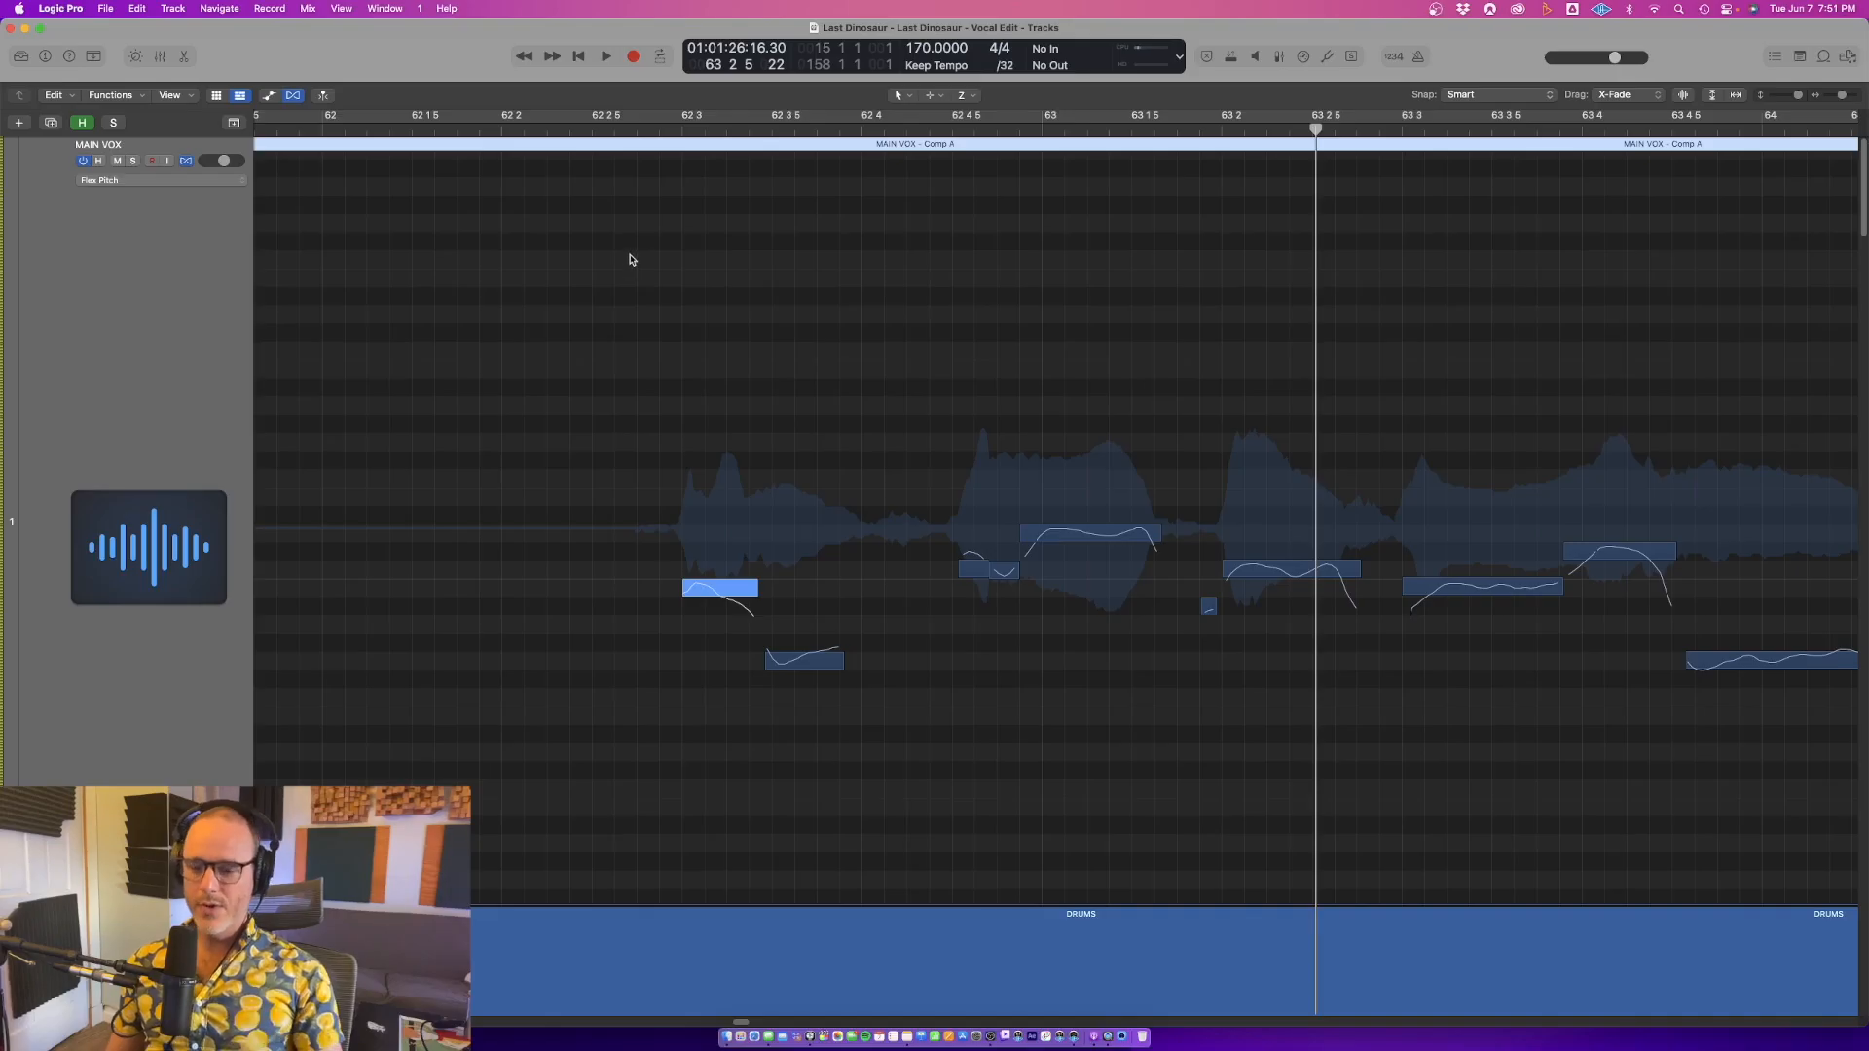
Save the project and fine-tune the vibrato of the vocal note at bar 63
key(super+s)
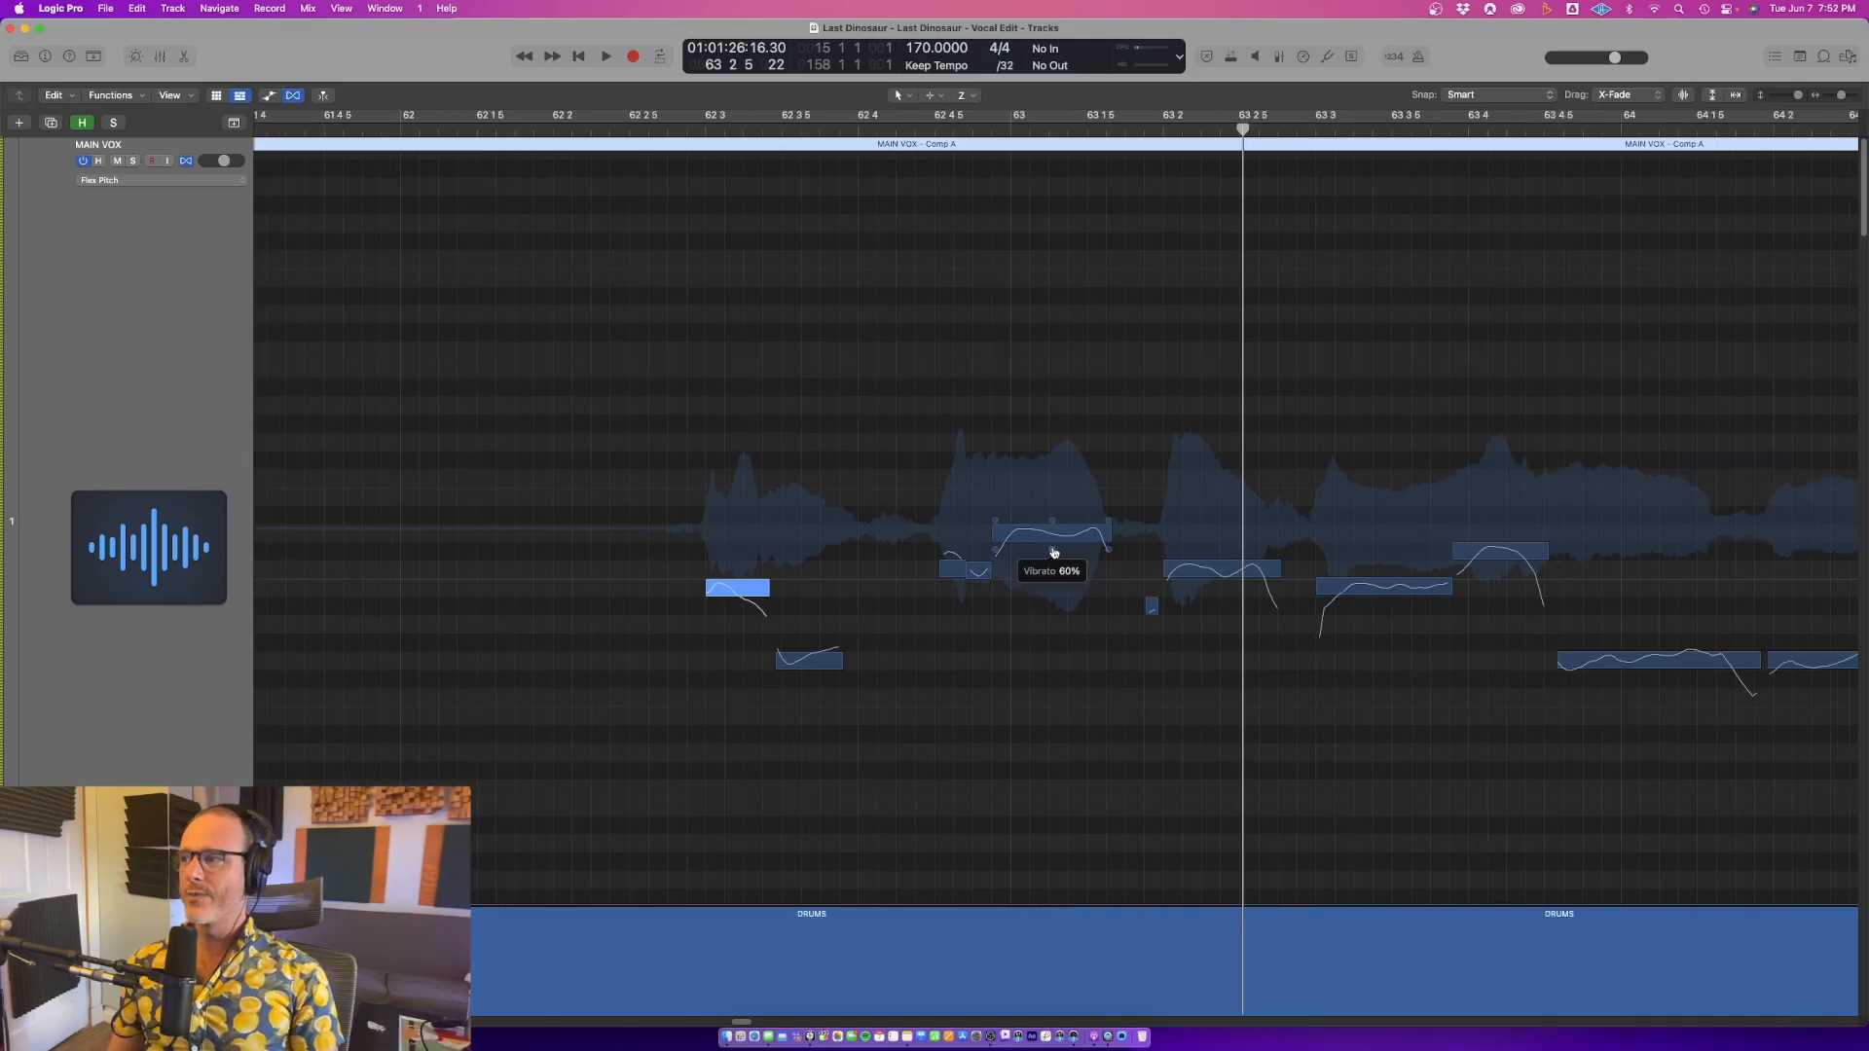
drag(1053, 552, 1052, 550)
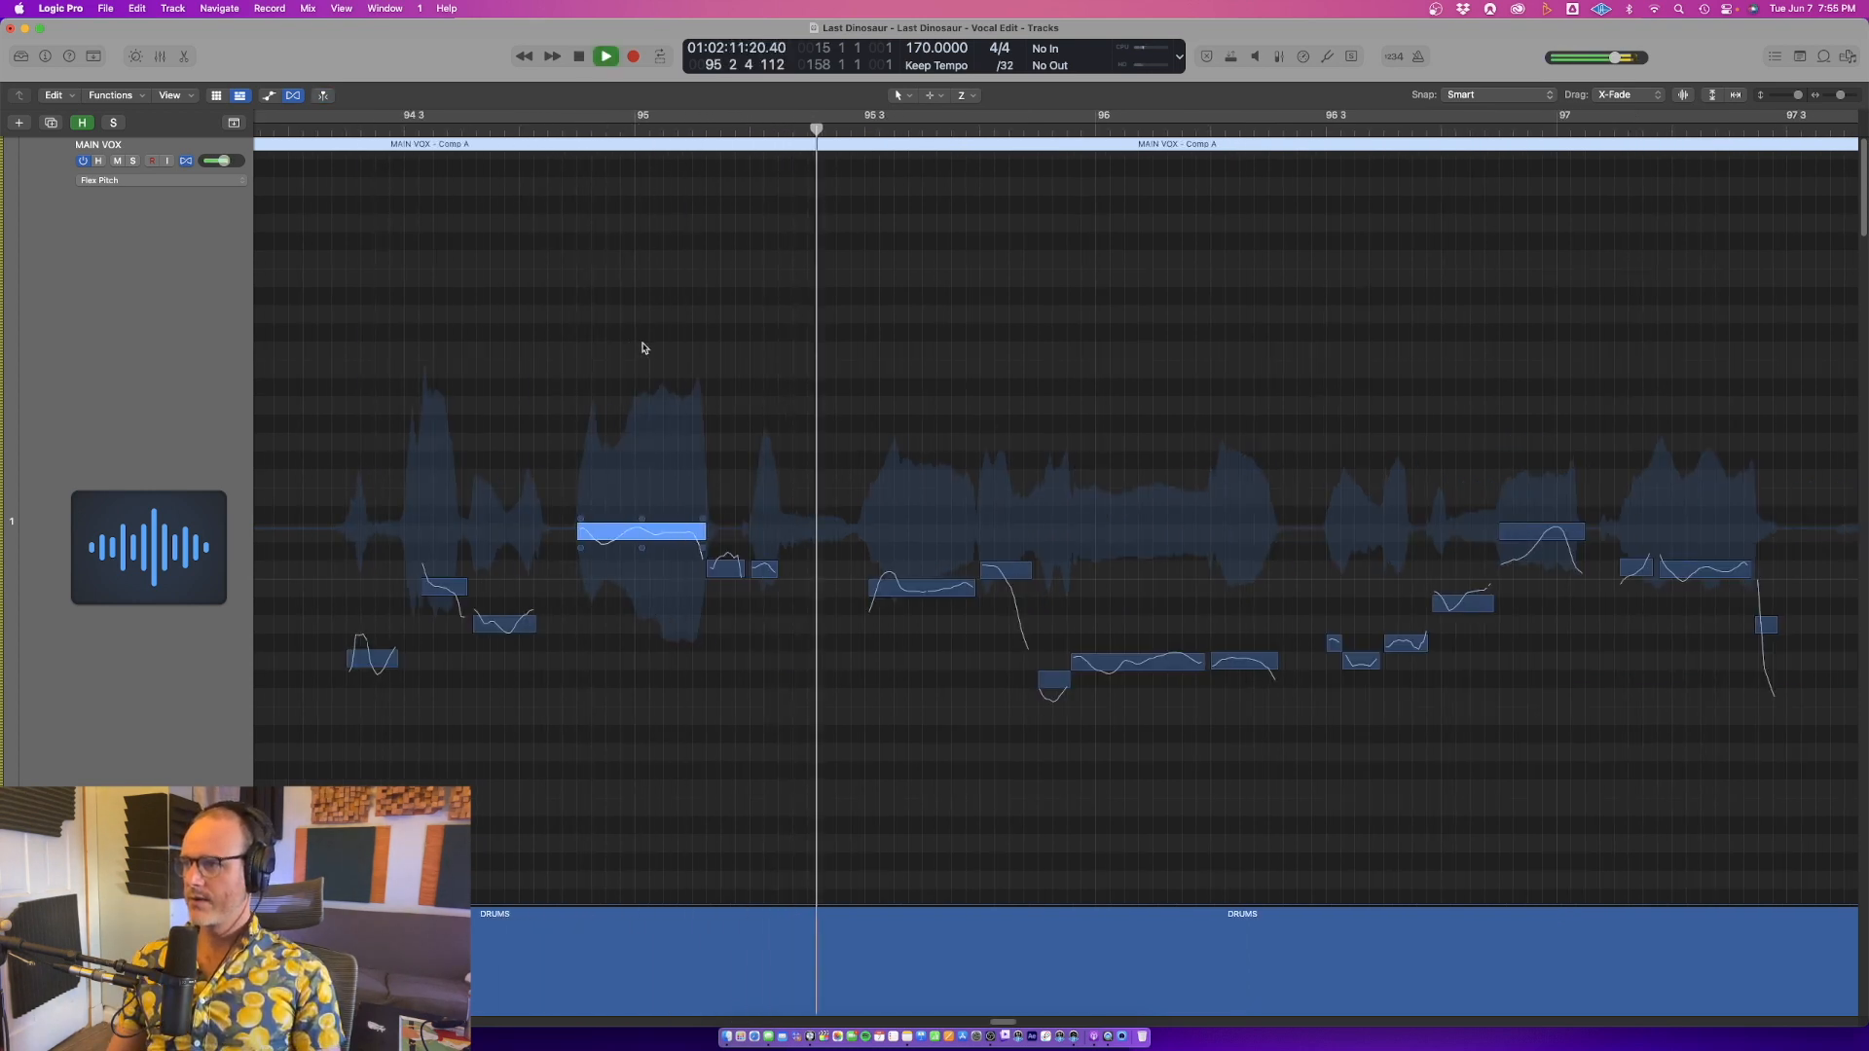
Try lowering the note just before bar 95 by a semitone, audition the phrase, and move the note back up a semitone
key(space)
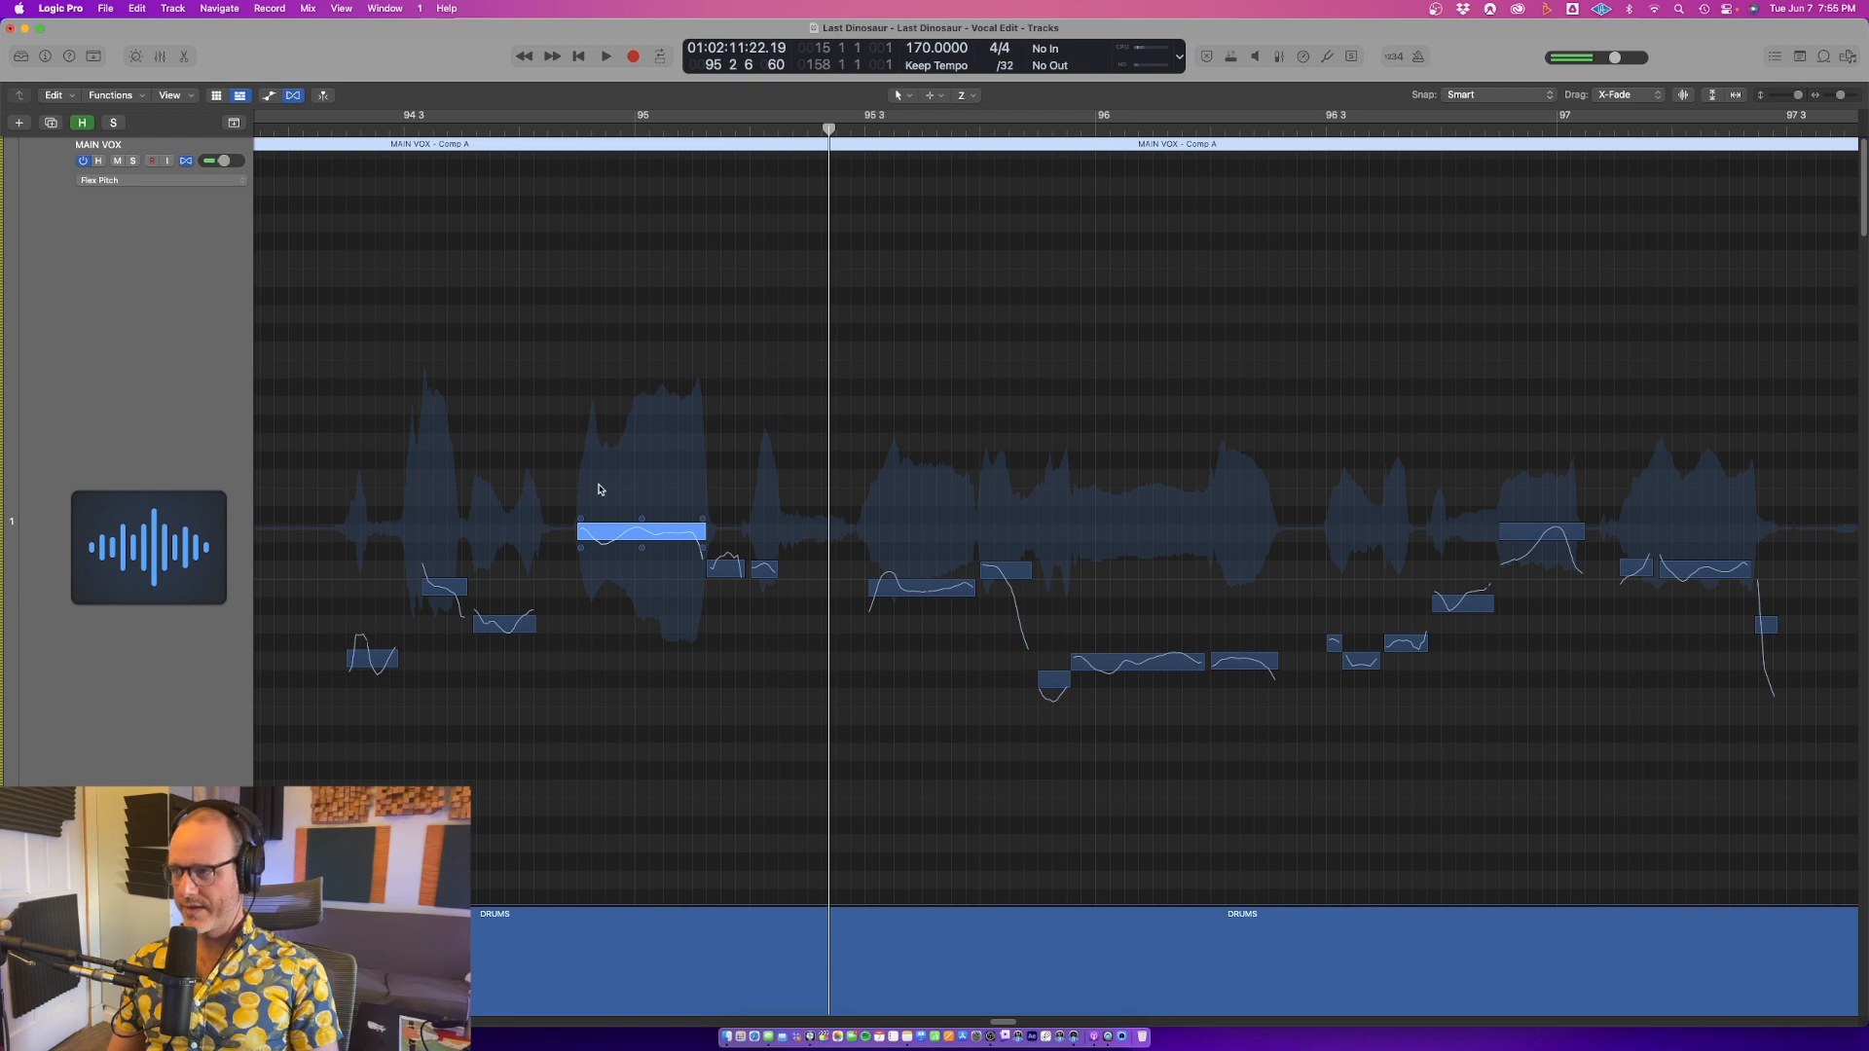
key(alt+Down)
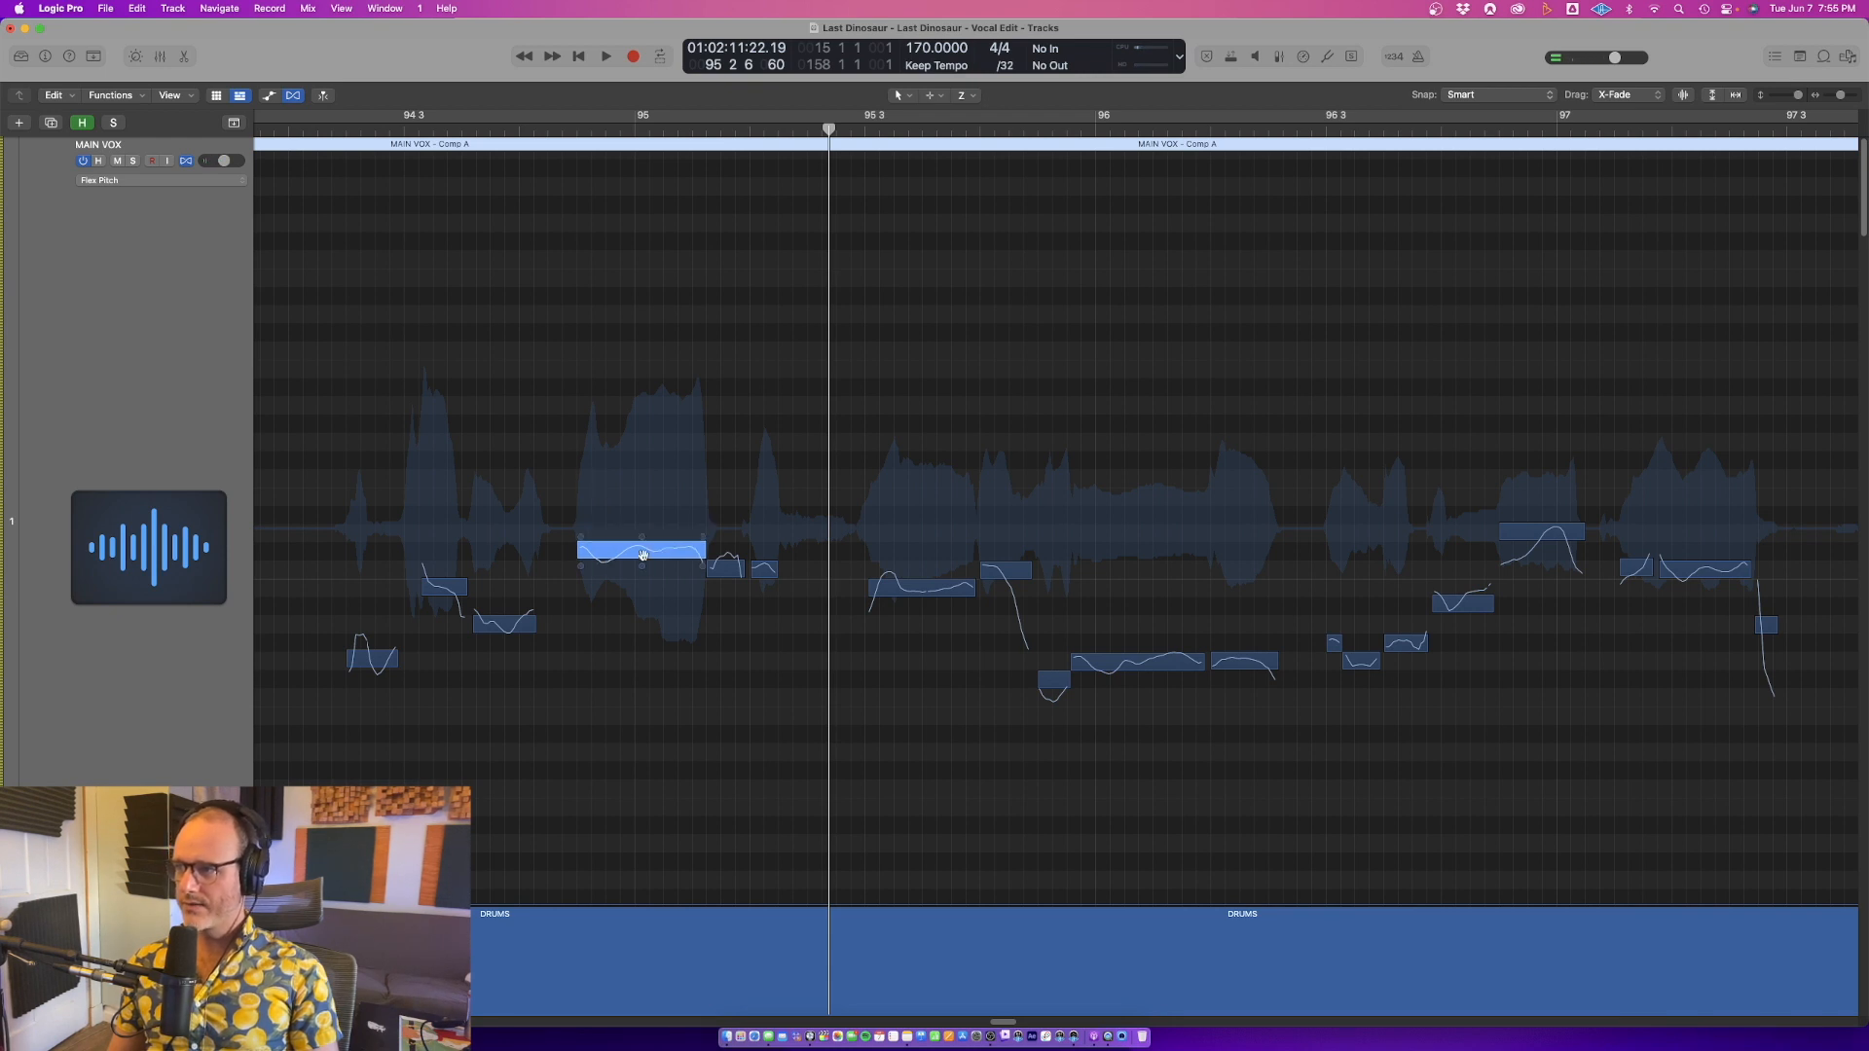
click(335, 132)
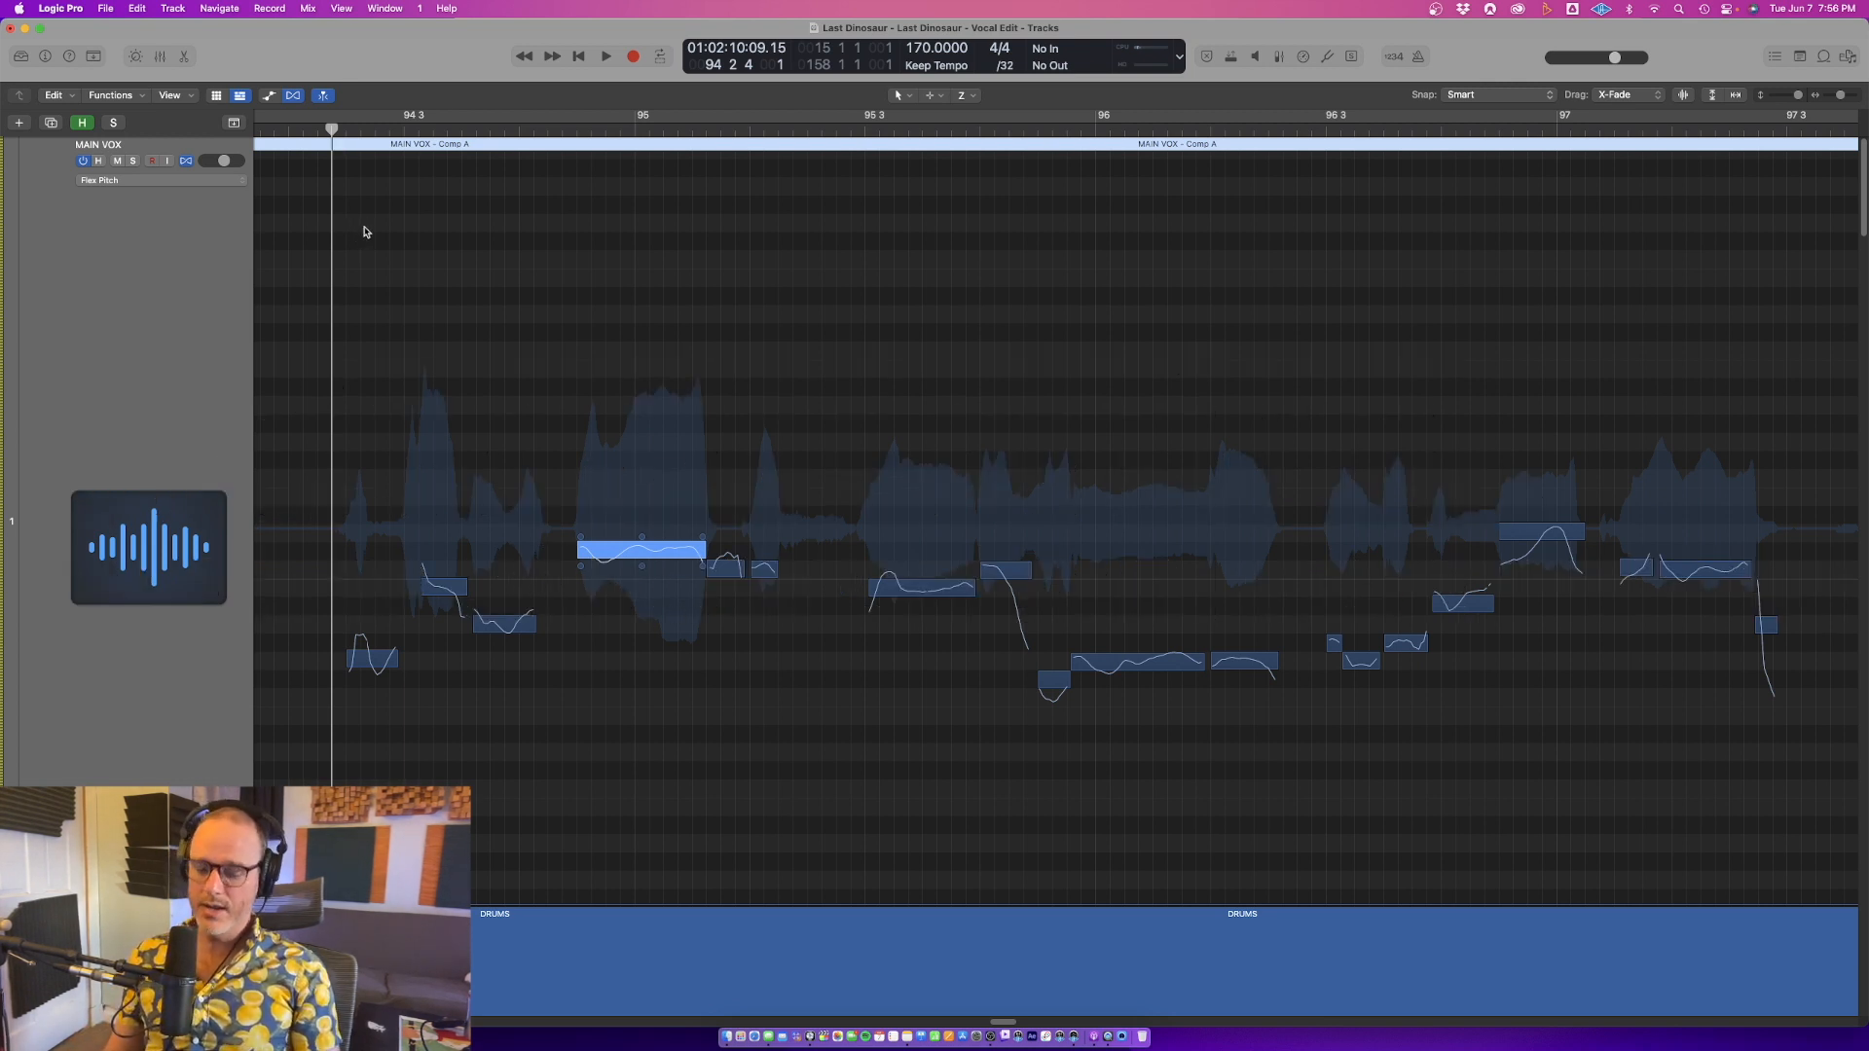
scroll(370, 195, left, 1)
scroll(355, 132, left, 1)
drag(356, 131, 303, 130)
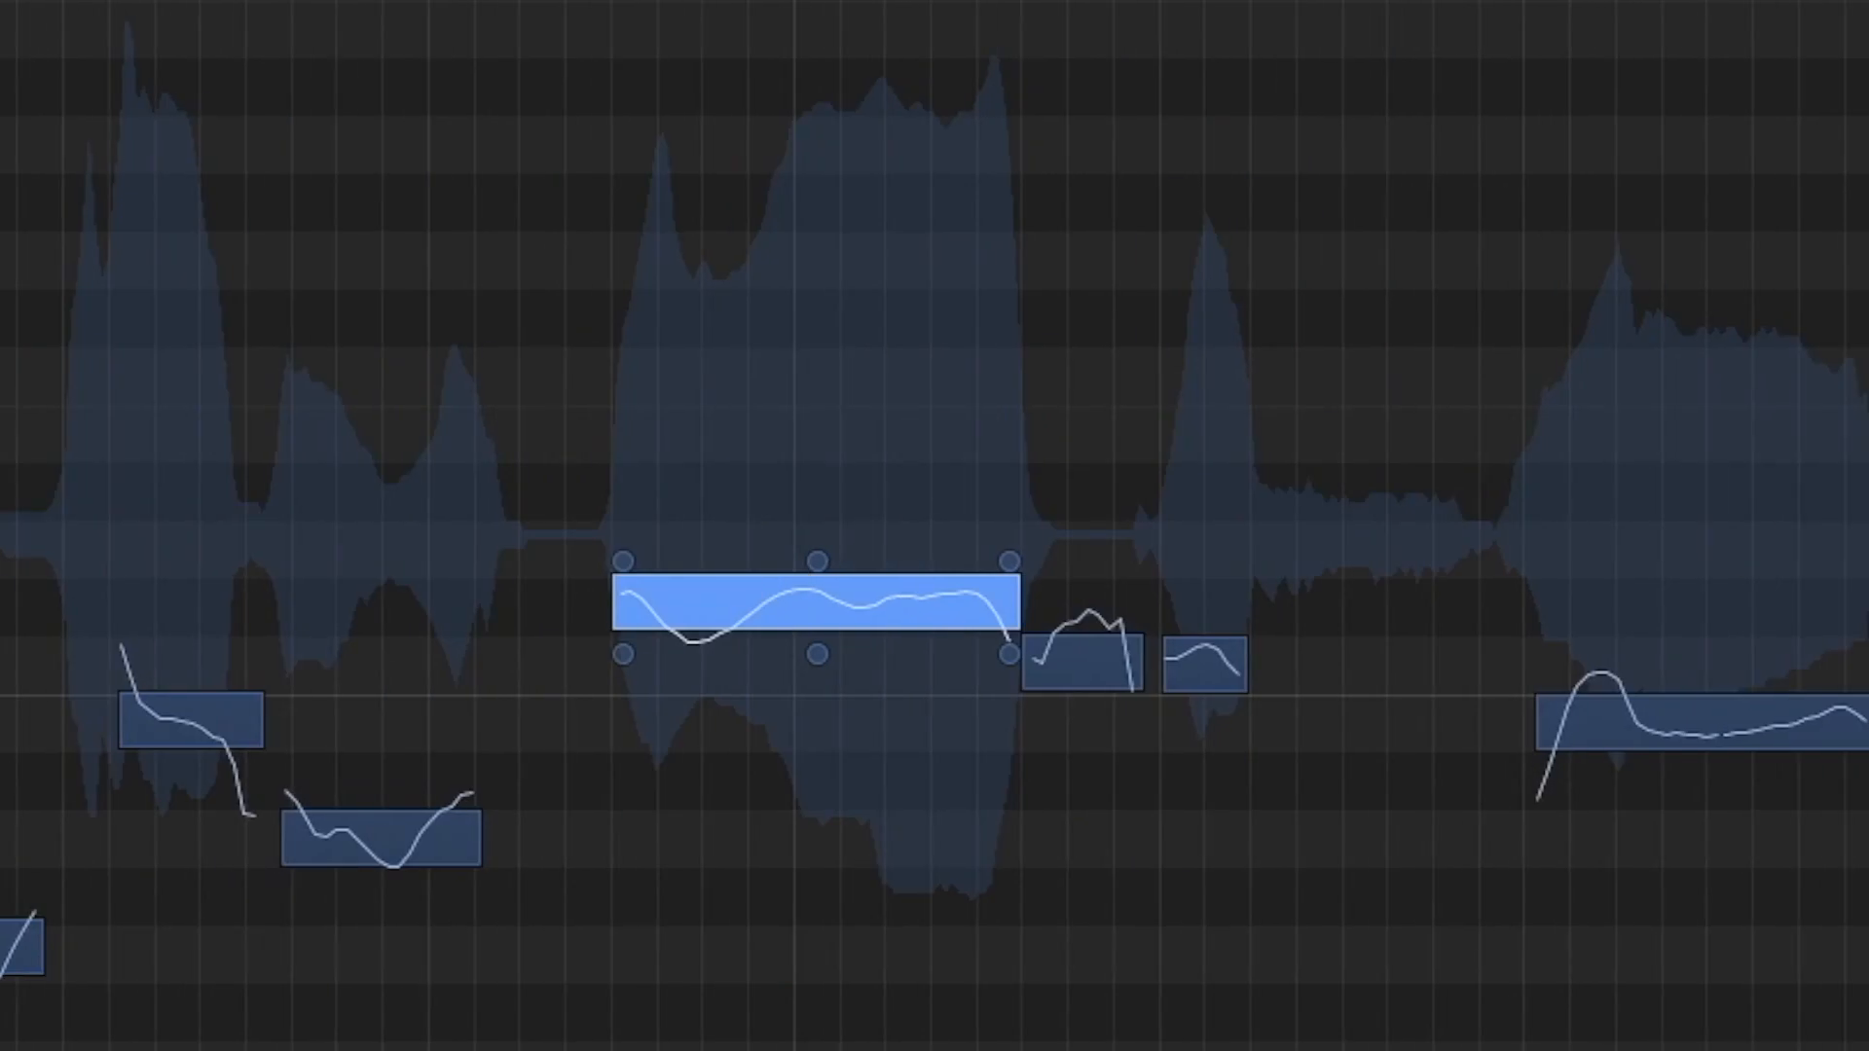
key(space)
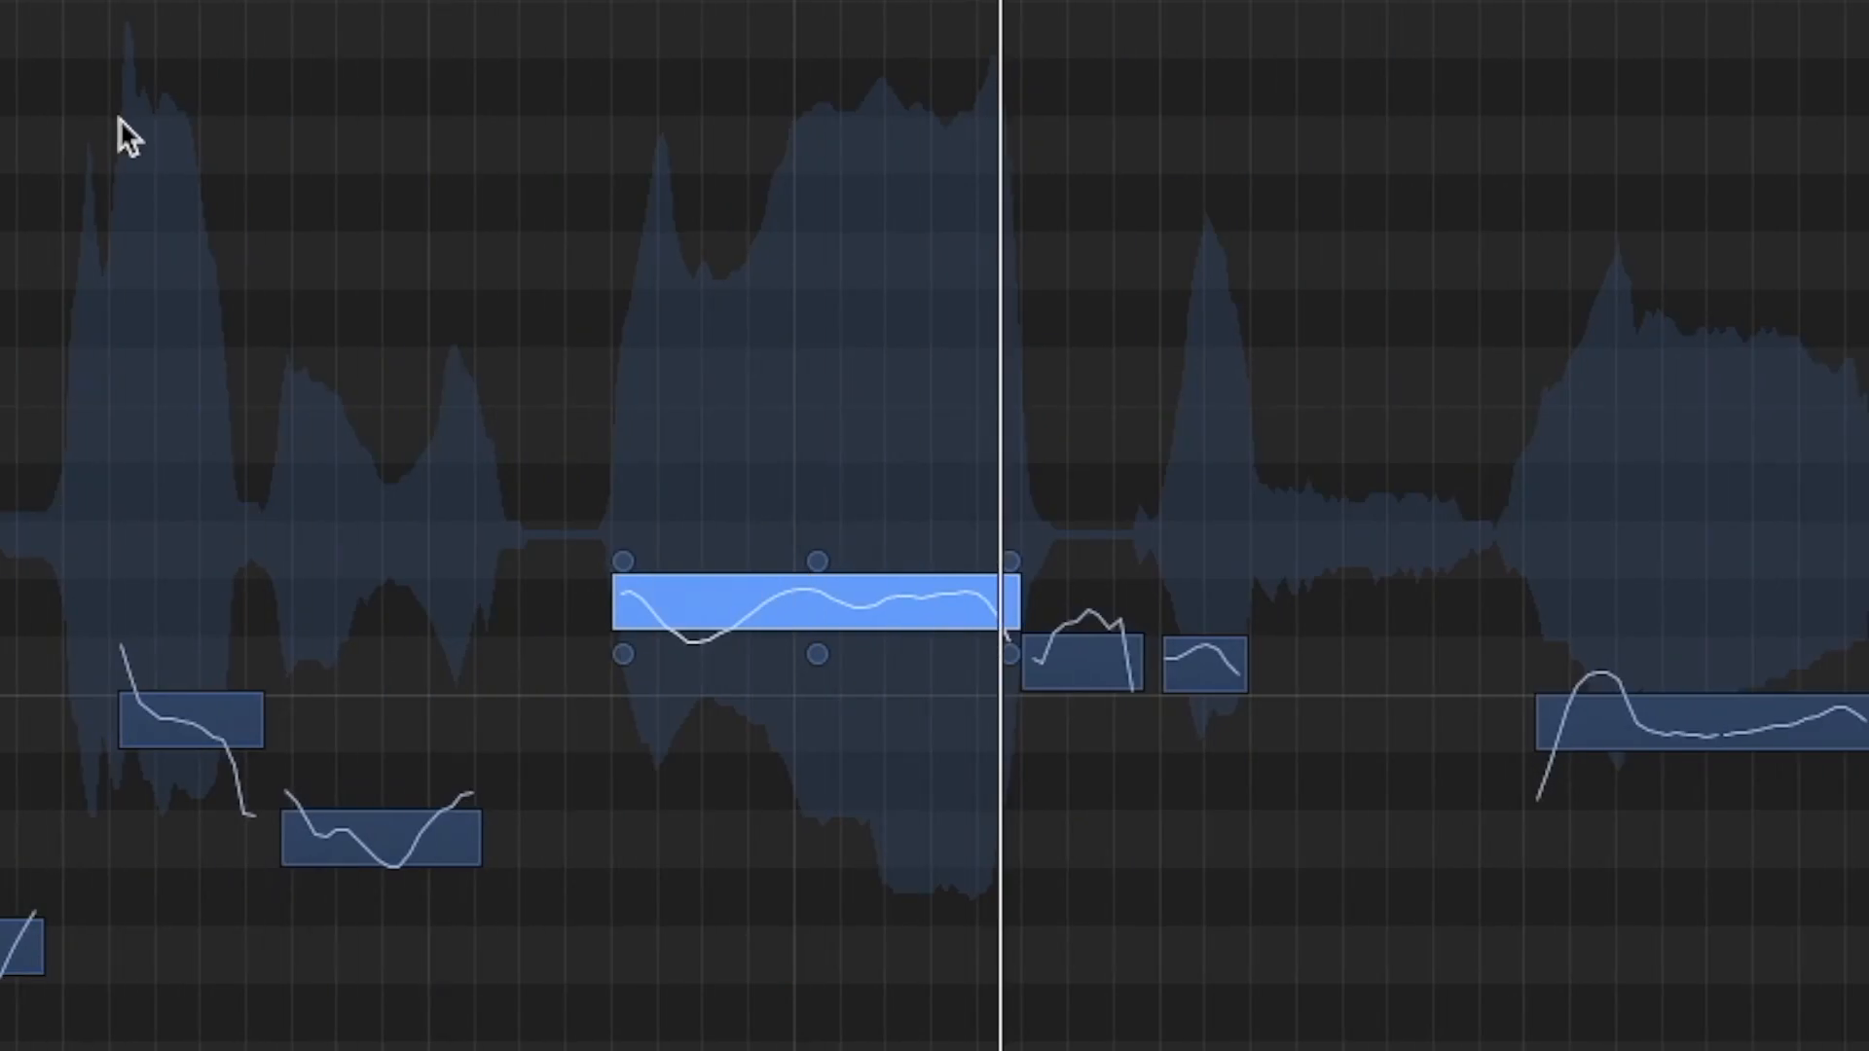
click(754, 604)
drag(746, 608, 751, 534)
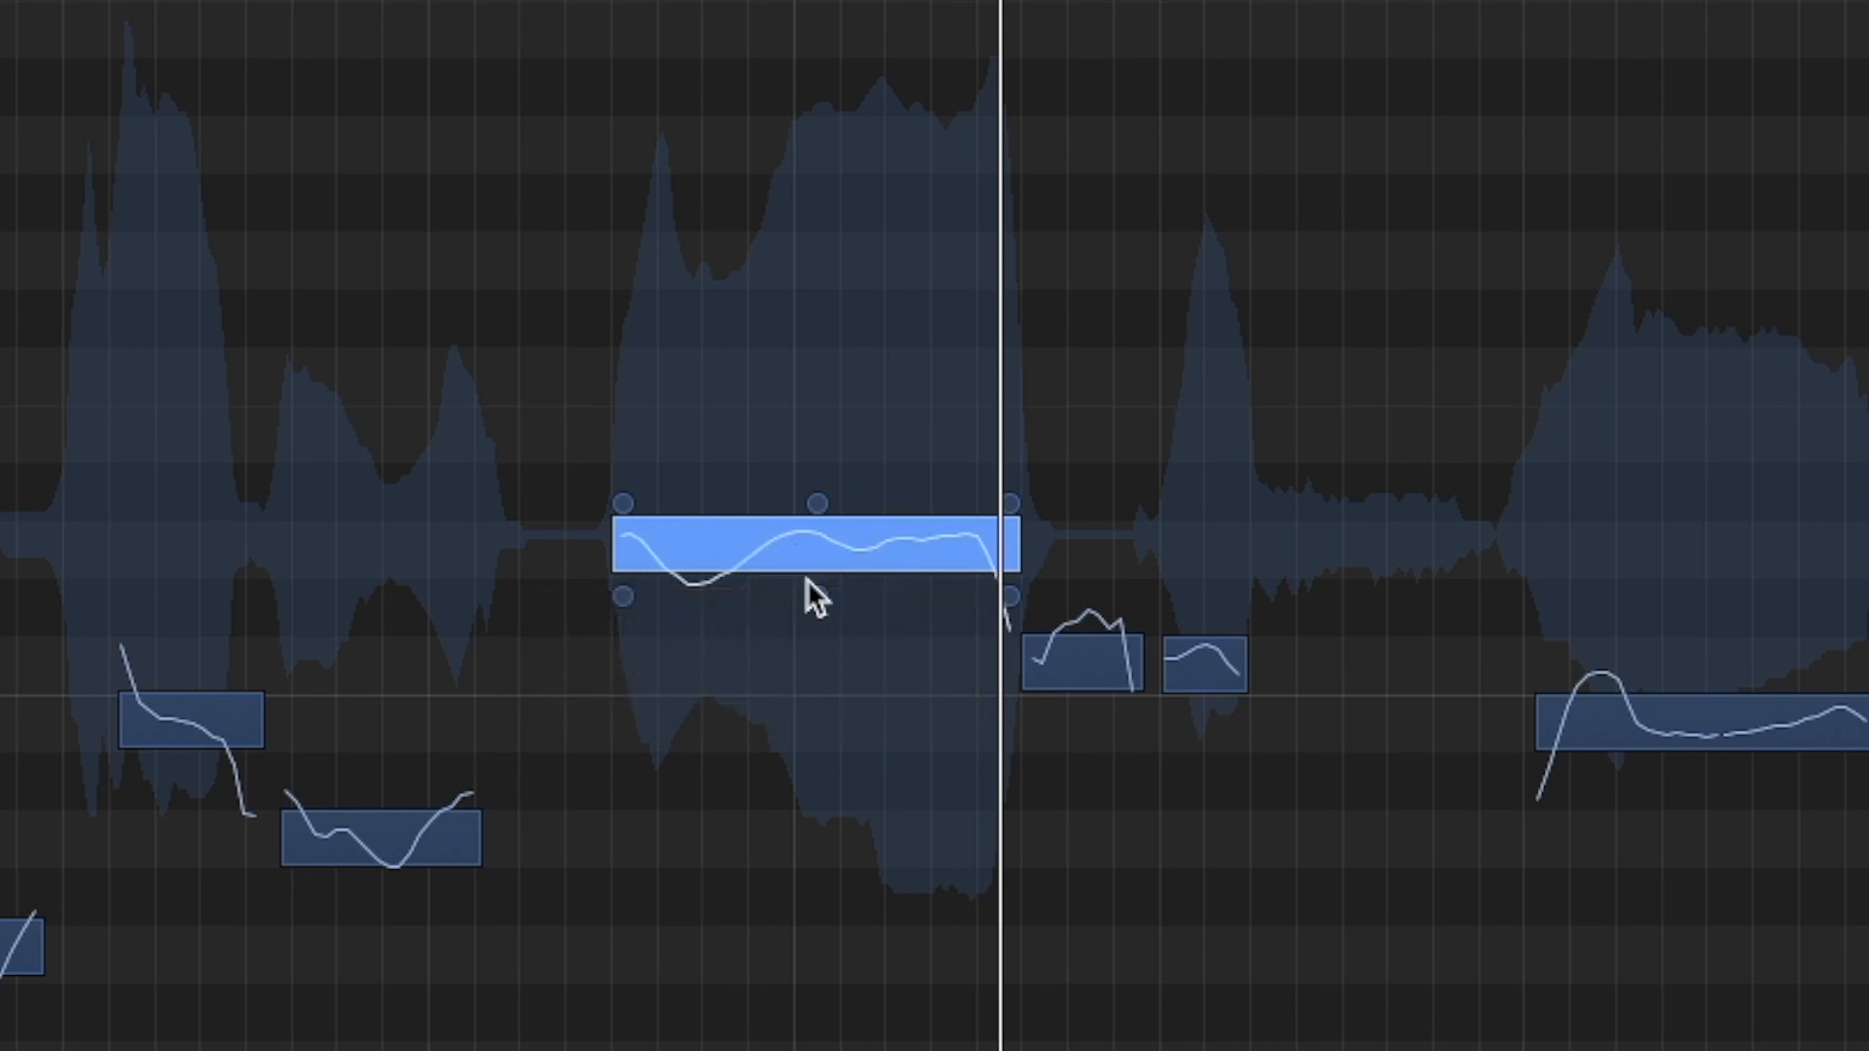
Reduce the vibrato of the selected note just before bar 95 and play the phrase from about 93 4 5
mouse_move(817, 608)
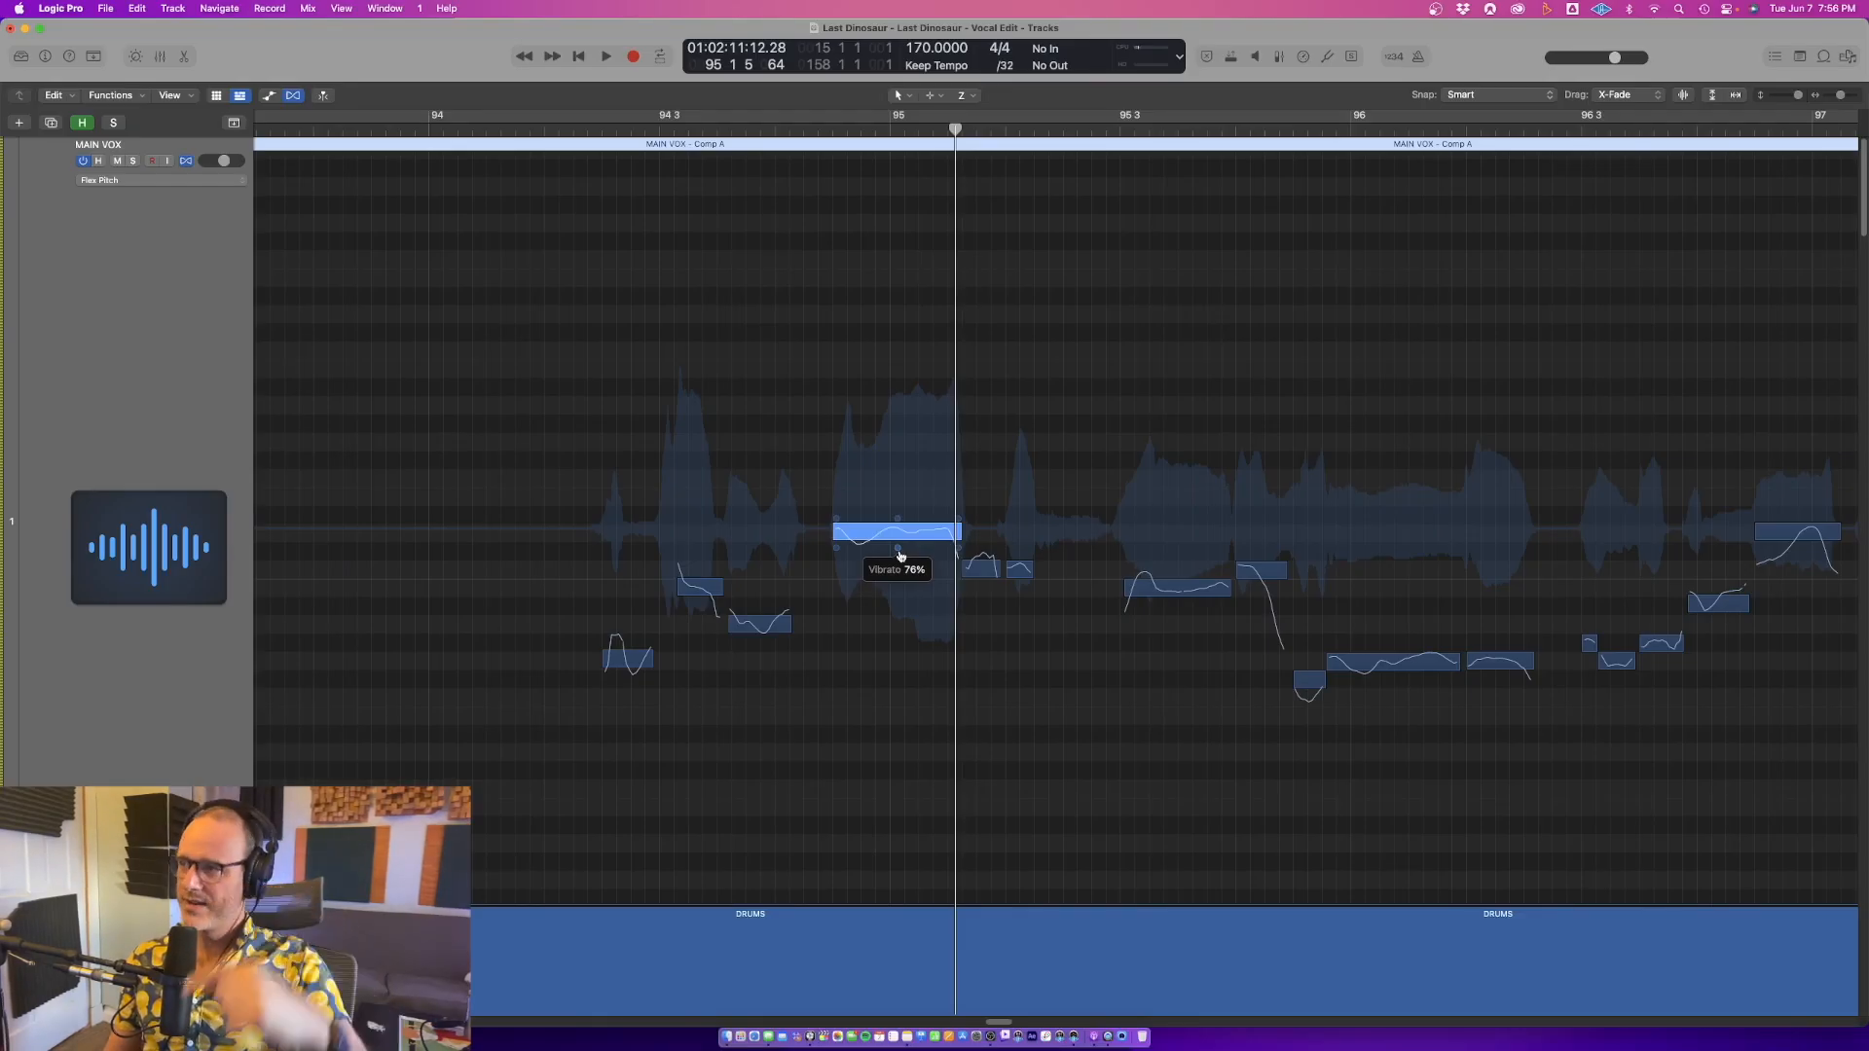
drag(897, 549, 958, 547)
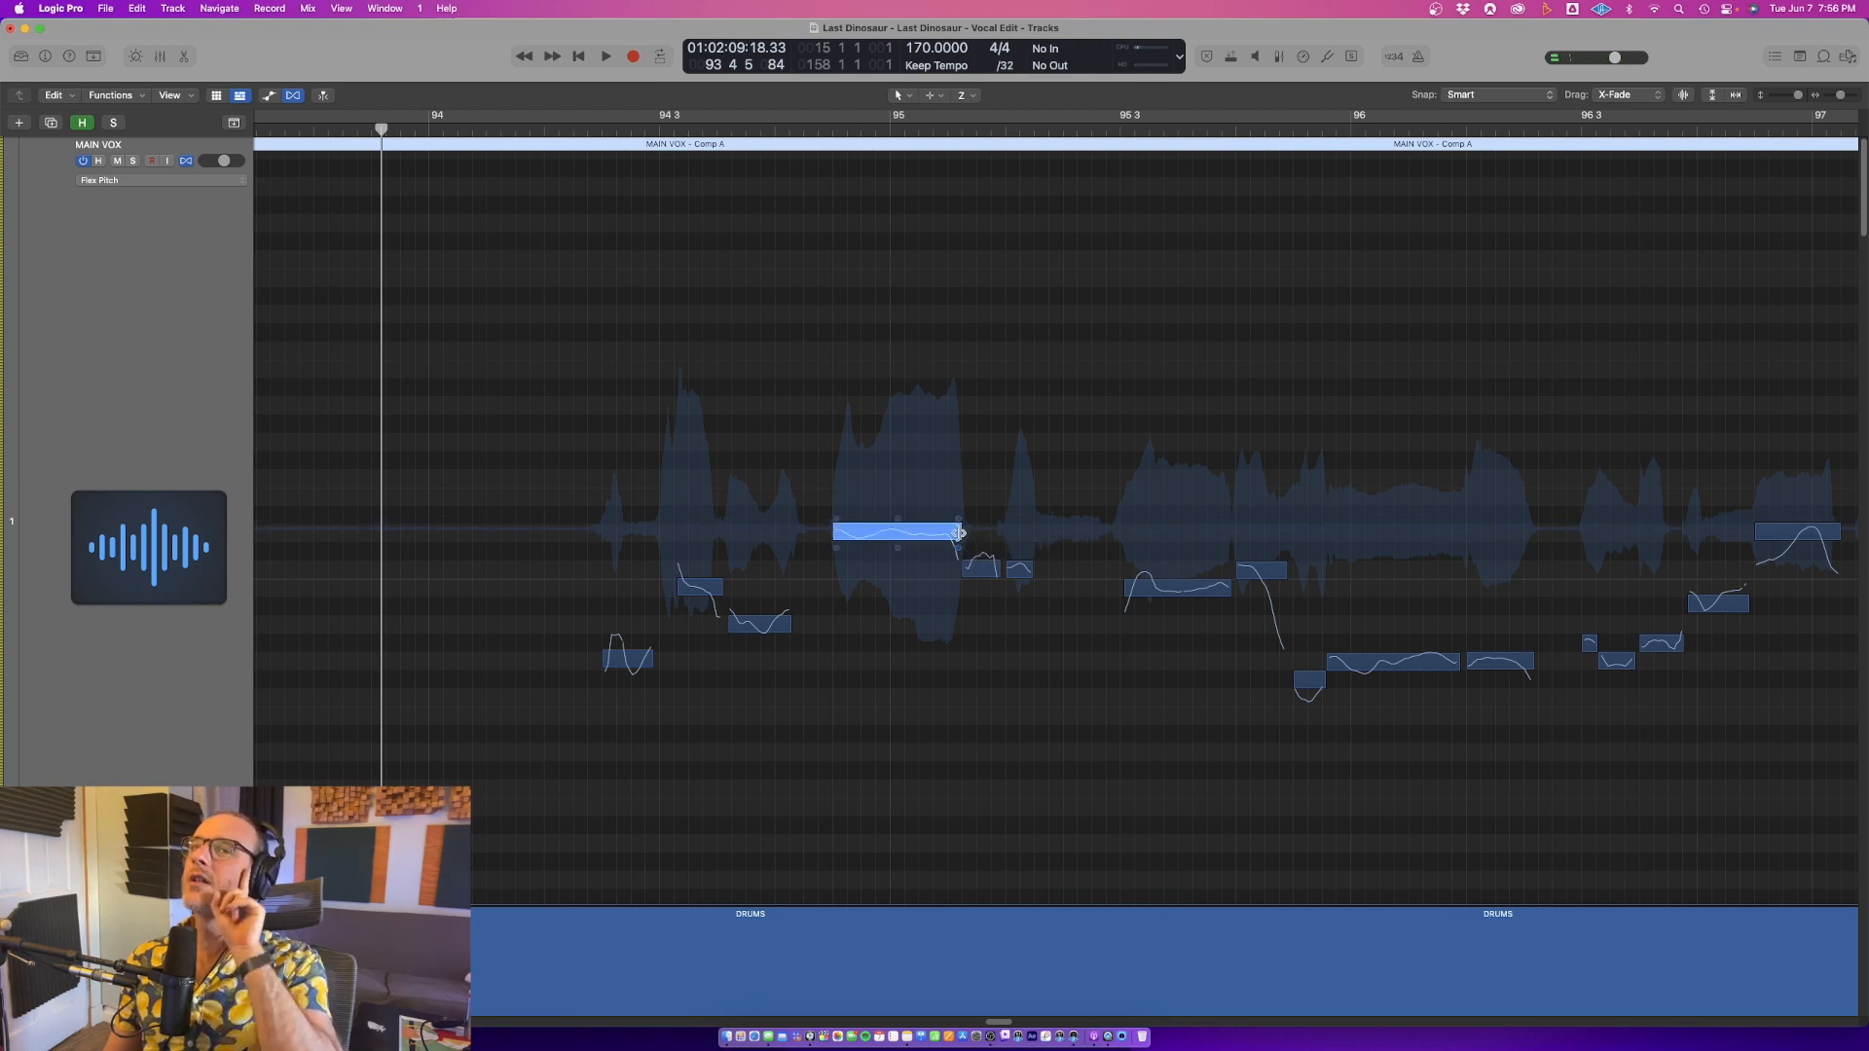
key(space)
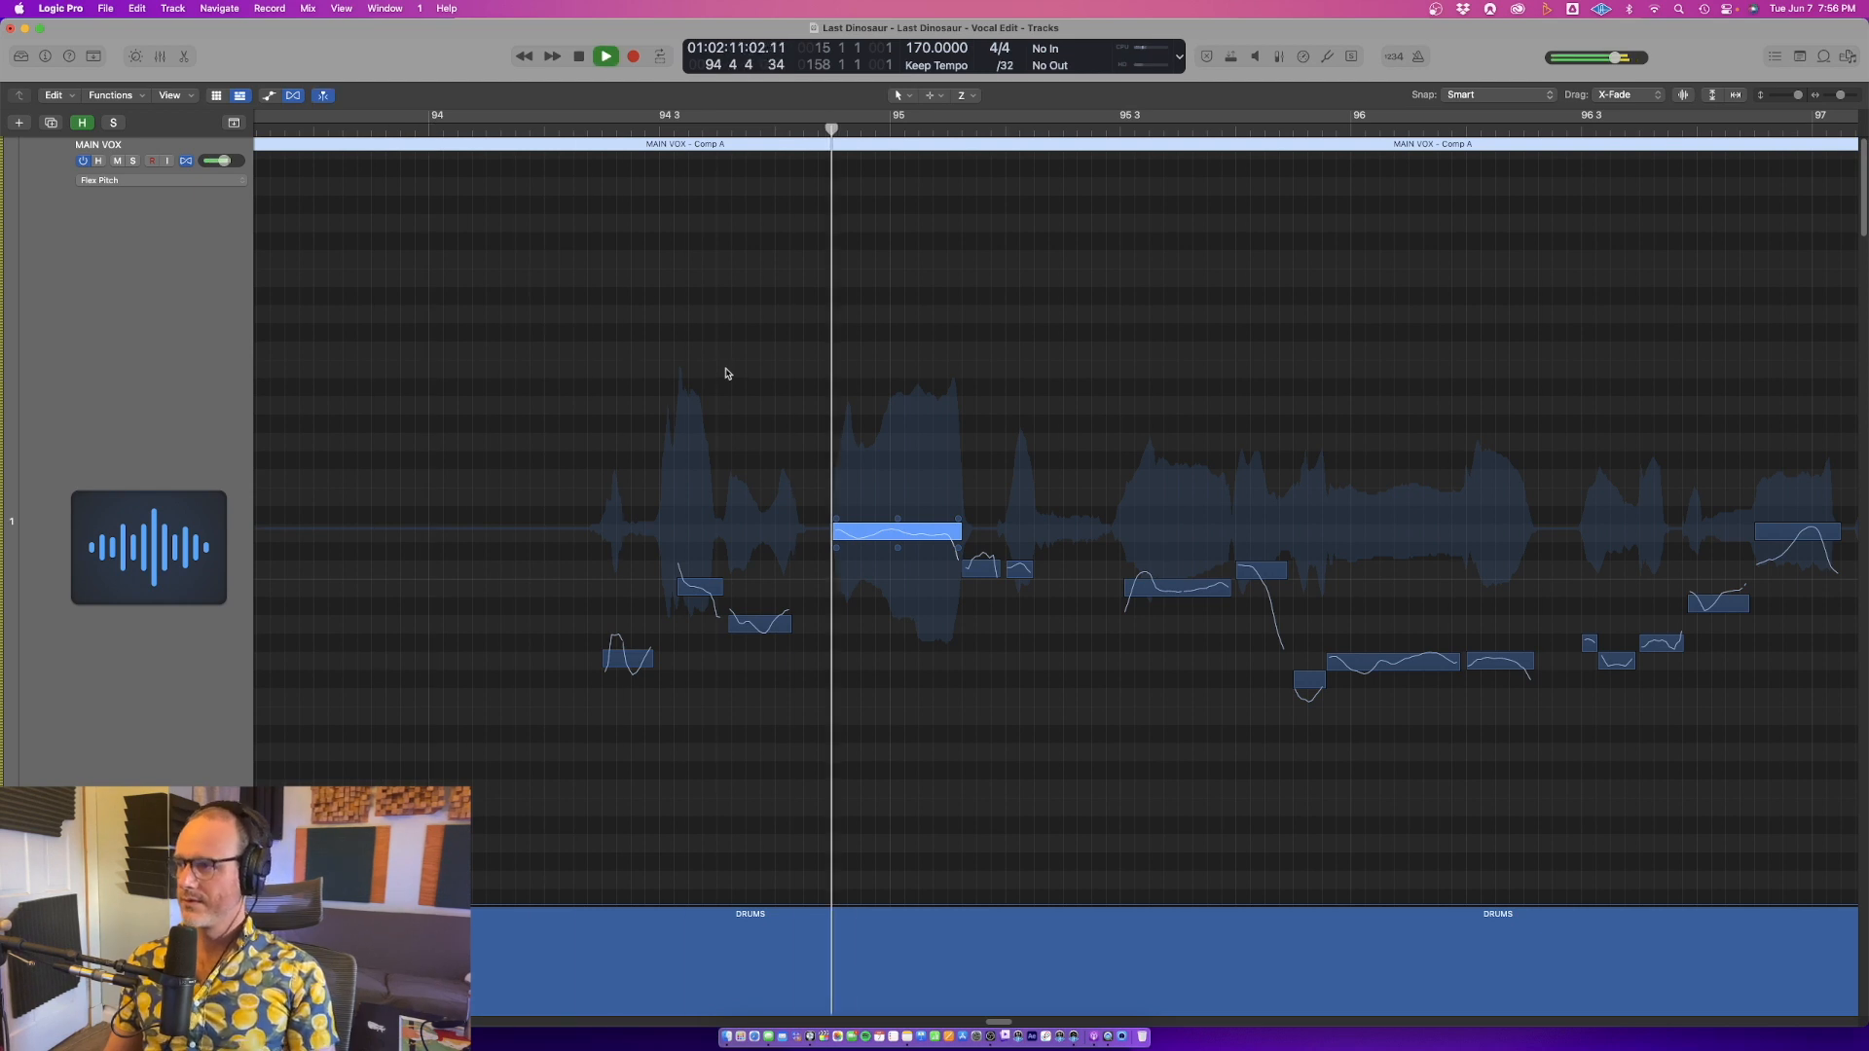
key(space)
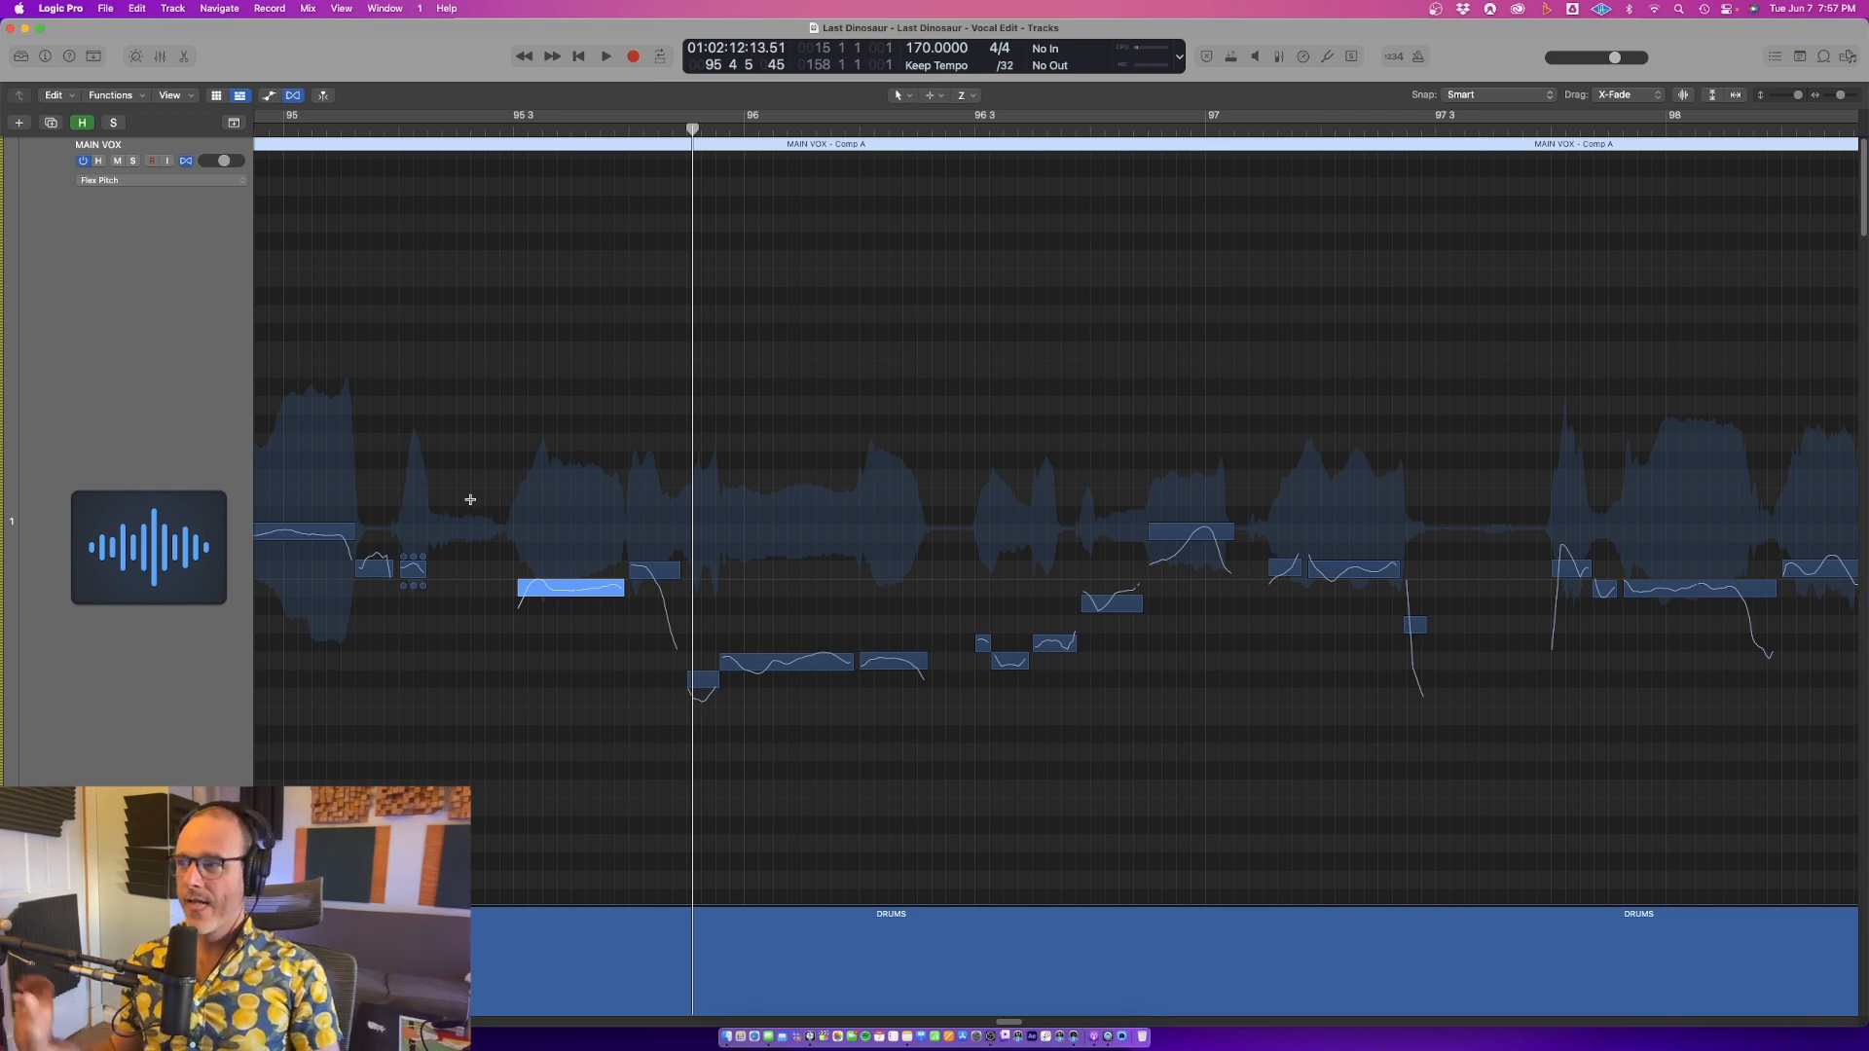
Audition the closing vocal phrase and set the vibrato of its long final note around bar 156 to 54%
click(446, 678)
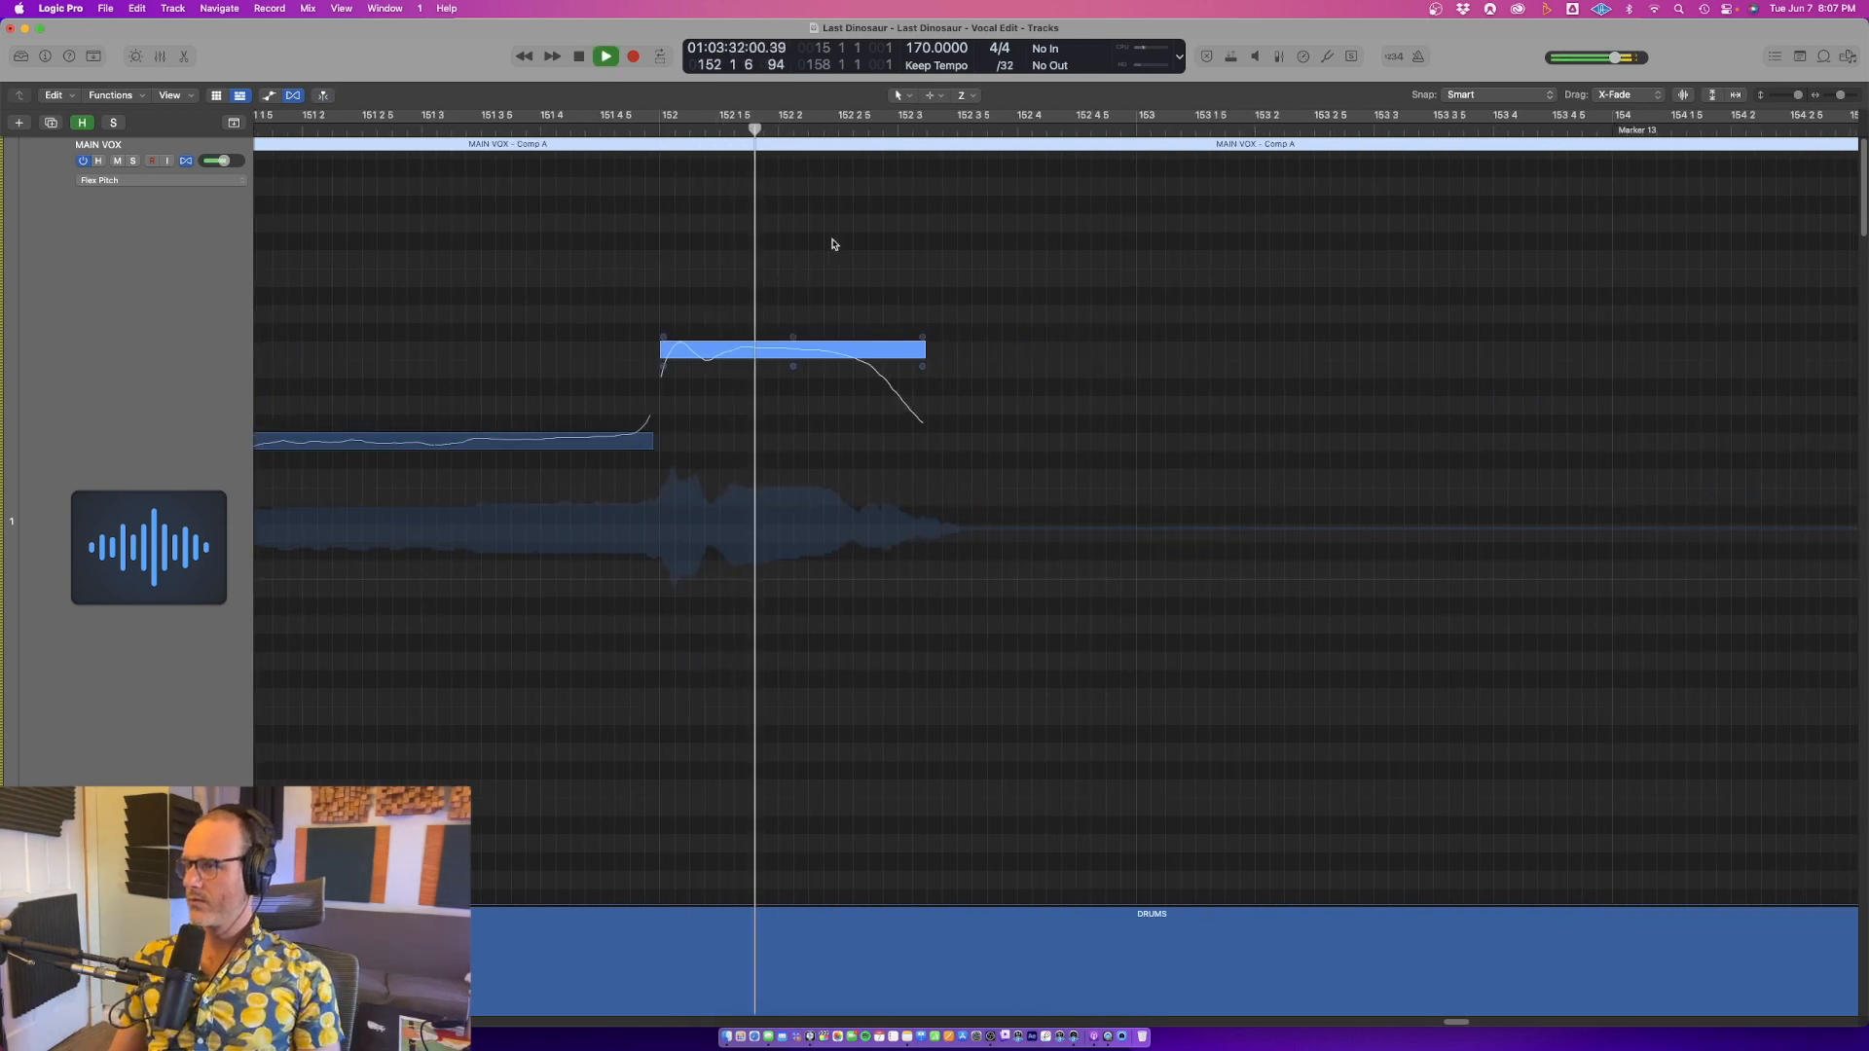
ctrl+alt+click(834, 241)
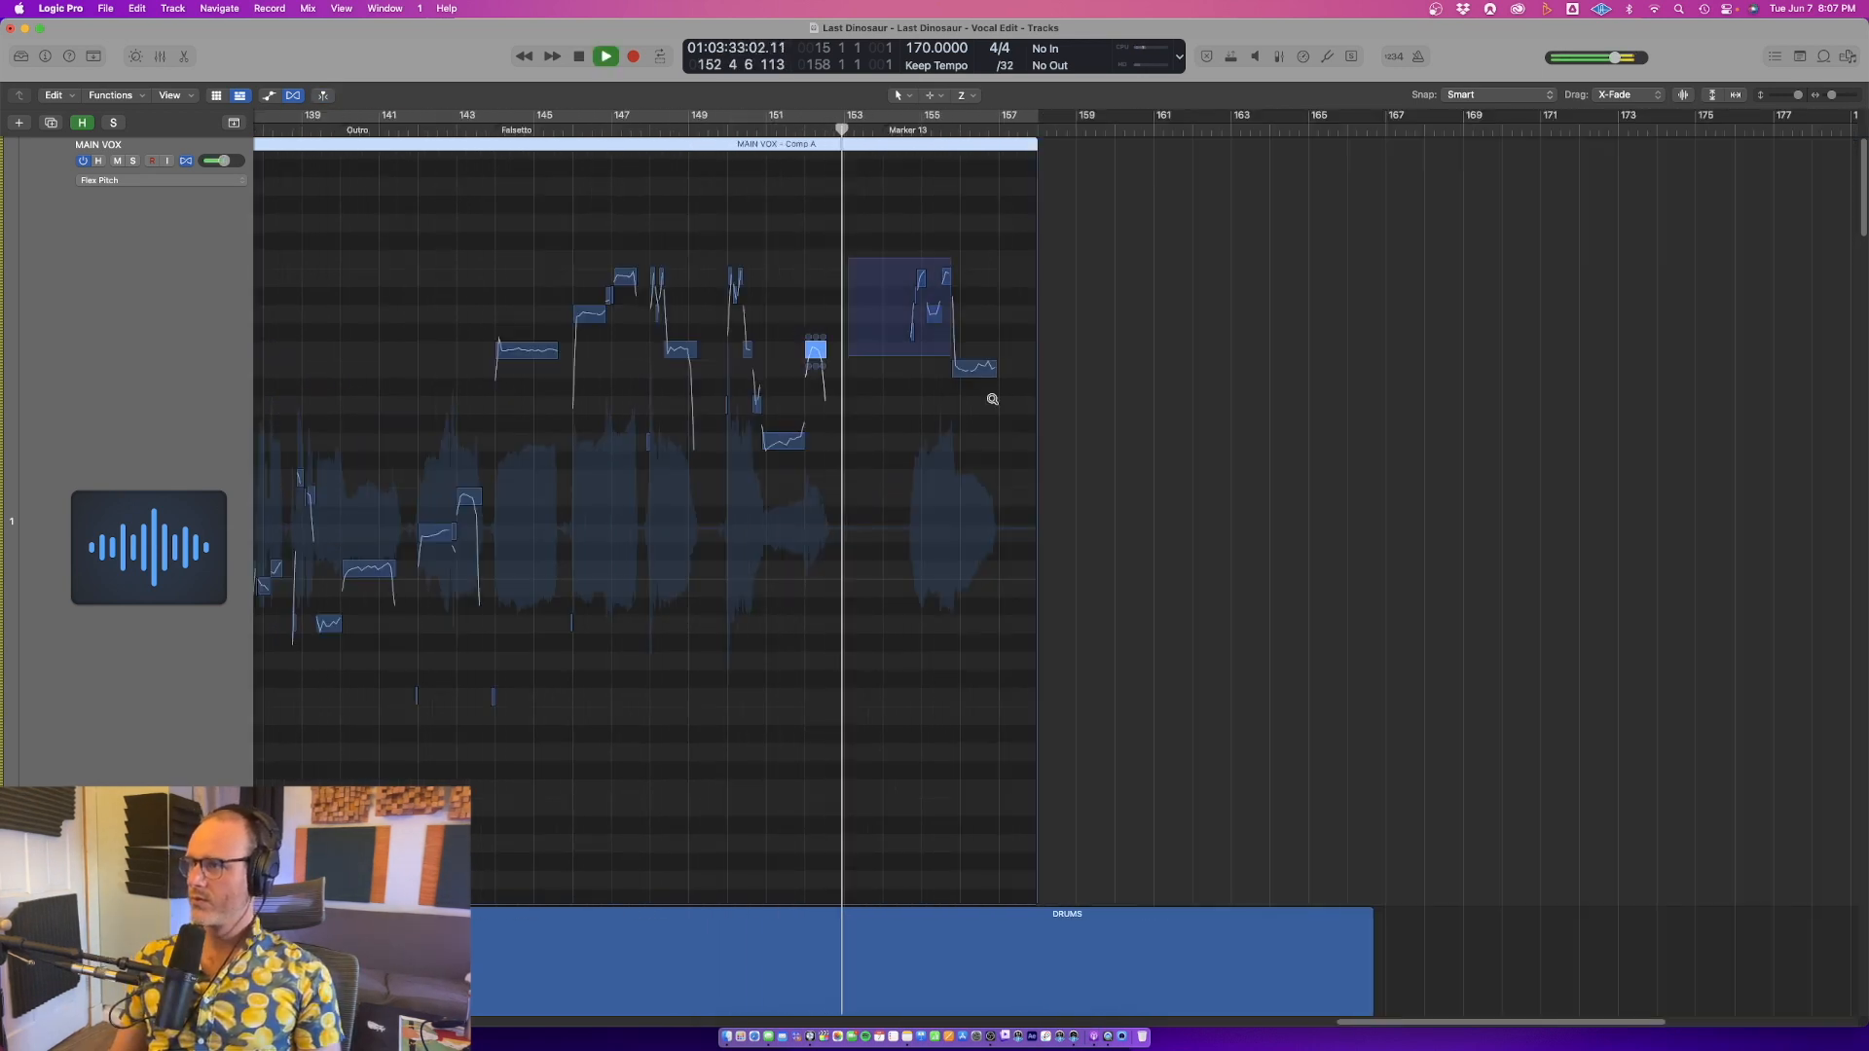
drag(851, 257, 1156, 497)
drag(552, 224, 1215, 674)
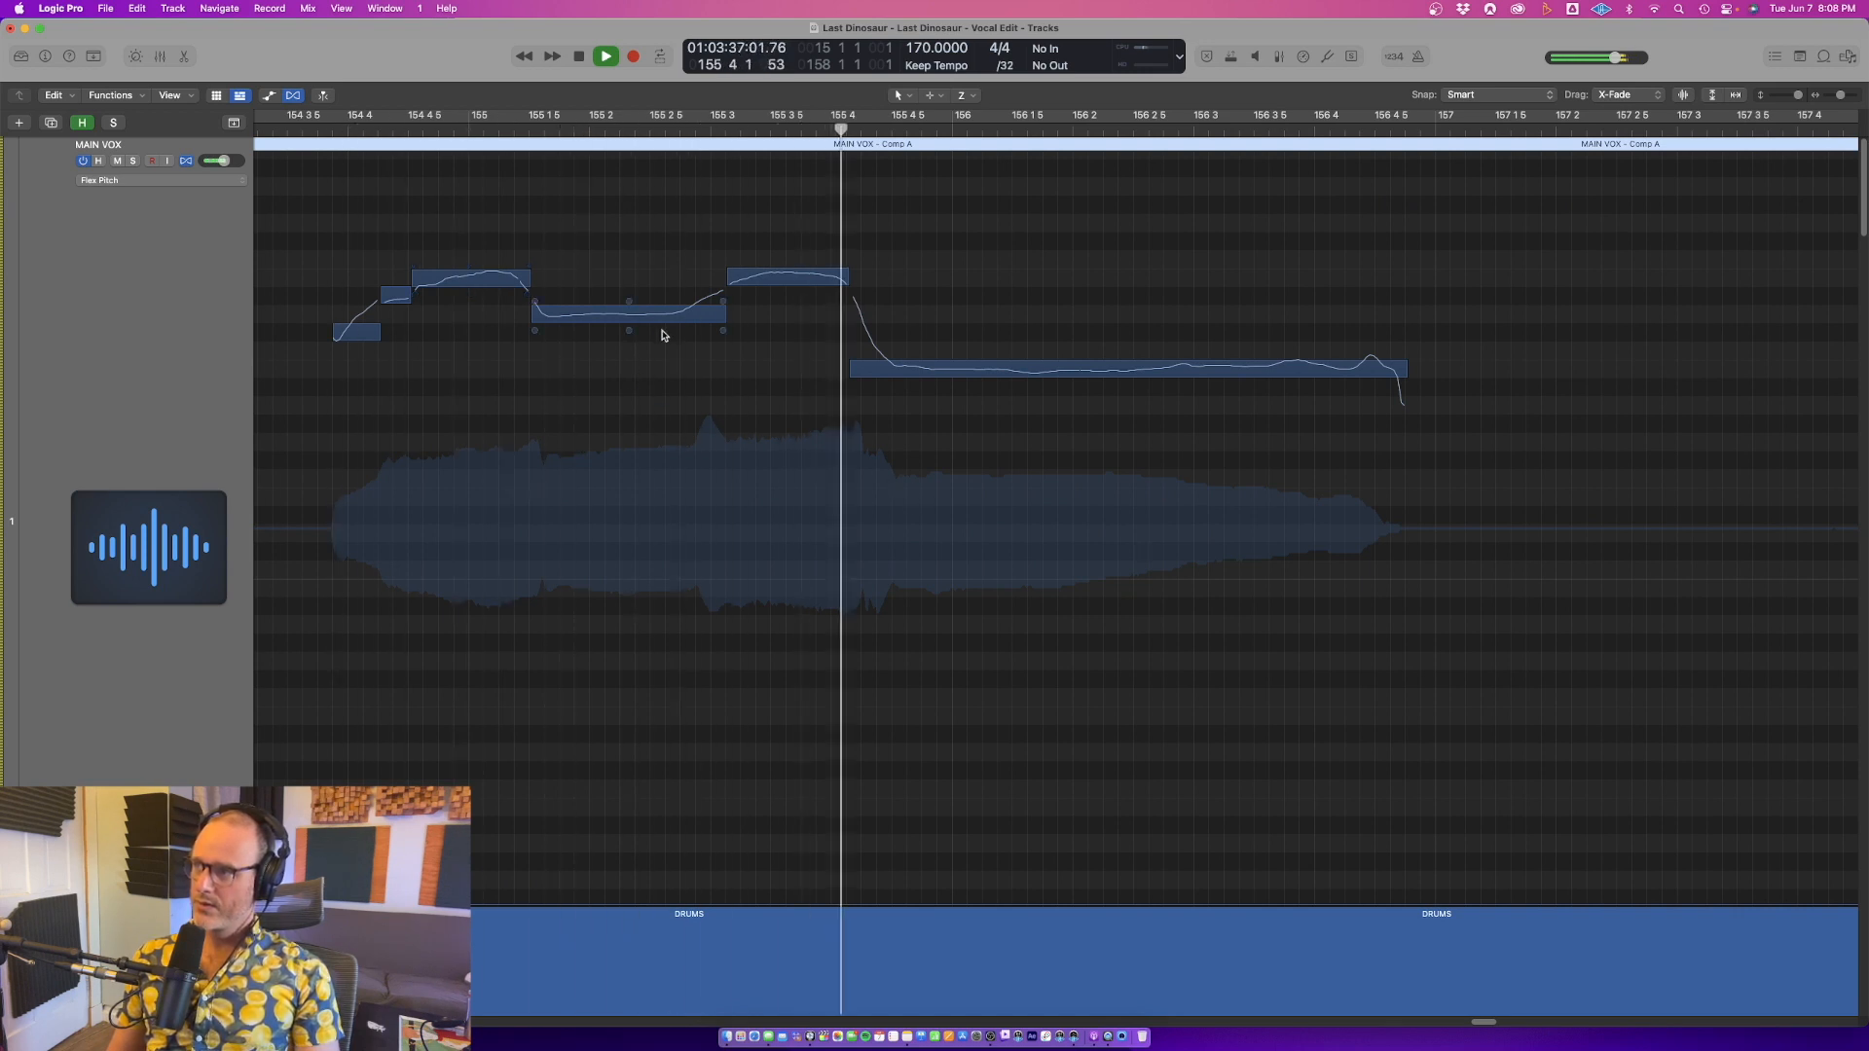
key(space)
click(1129, 385)
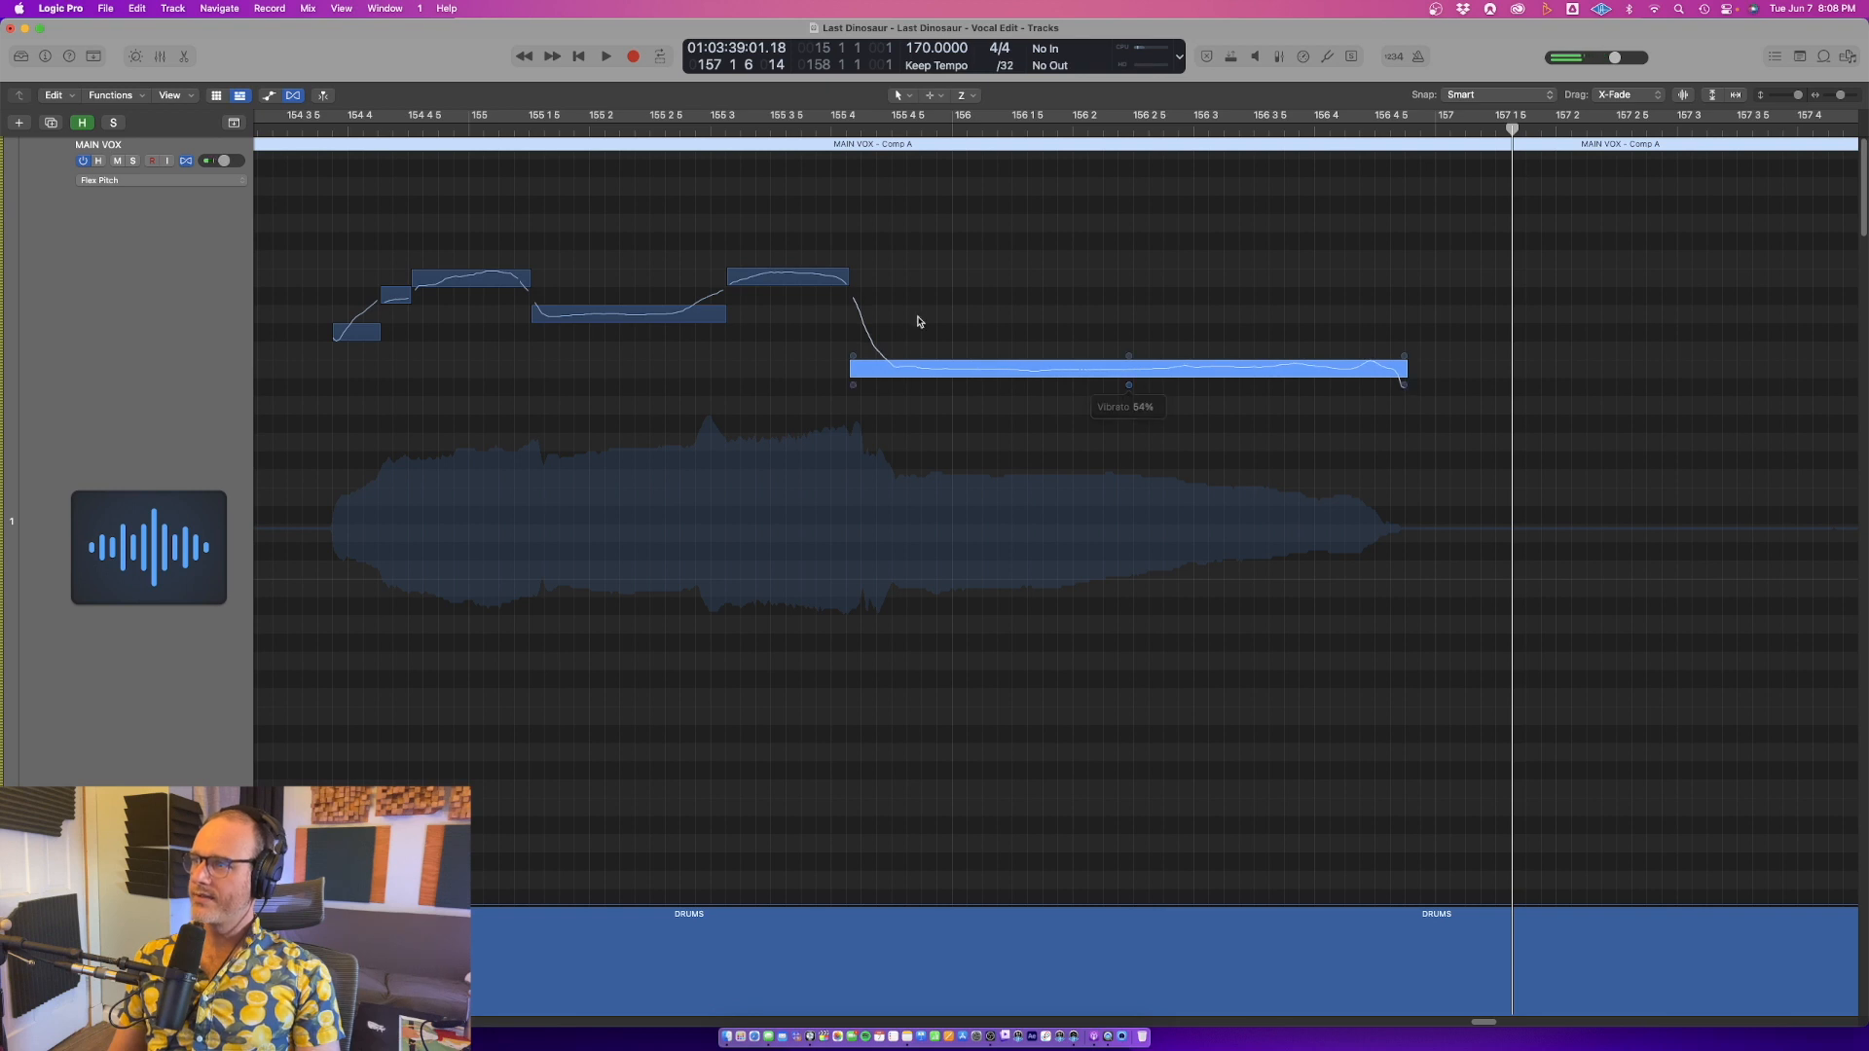
click(693, 314)
Return to the full arrangement and turn off Flex for the tracks
key(z)
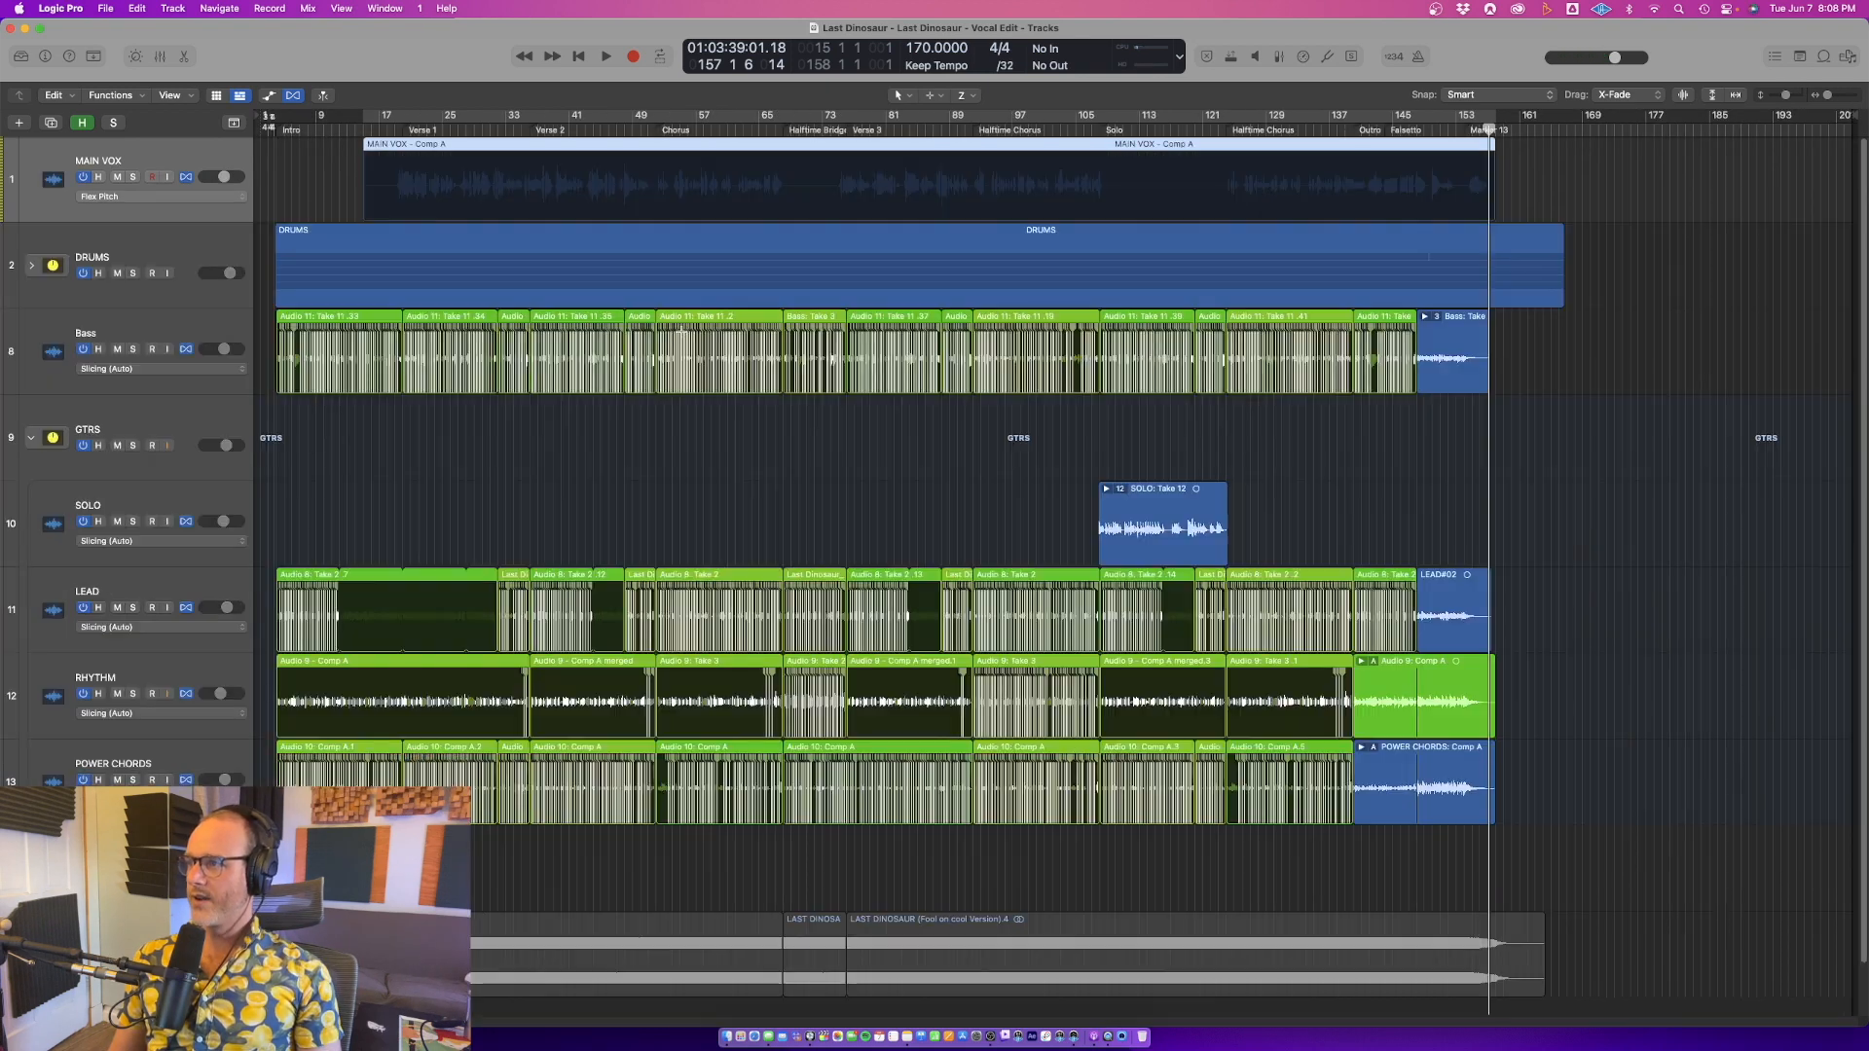
ctrl+alt+click(681, 236)
drag(1546, 149, 121, 543)
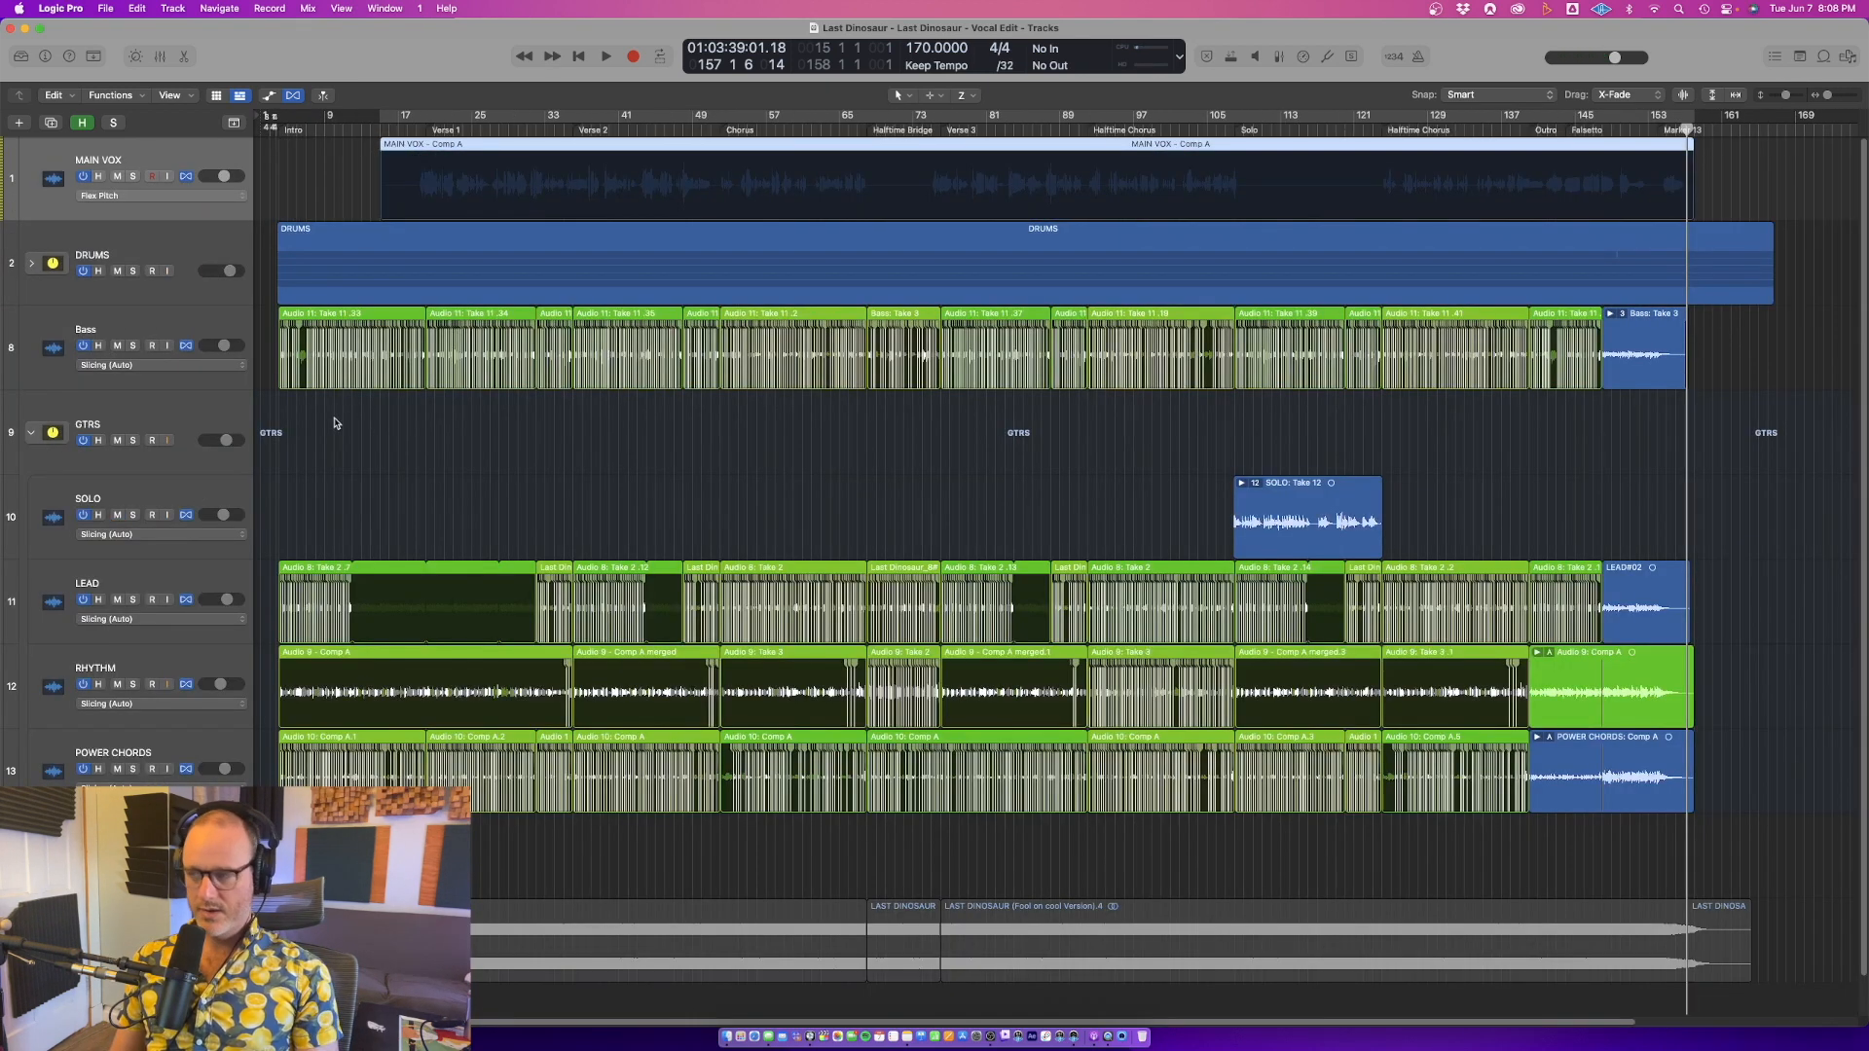
click(491, 405)
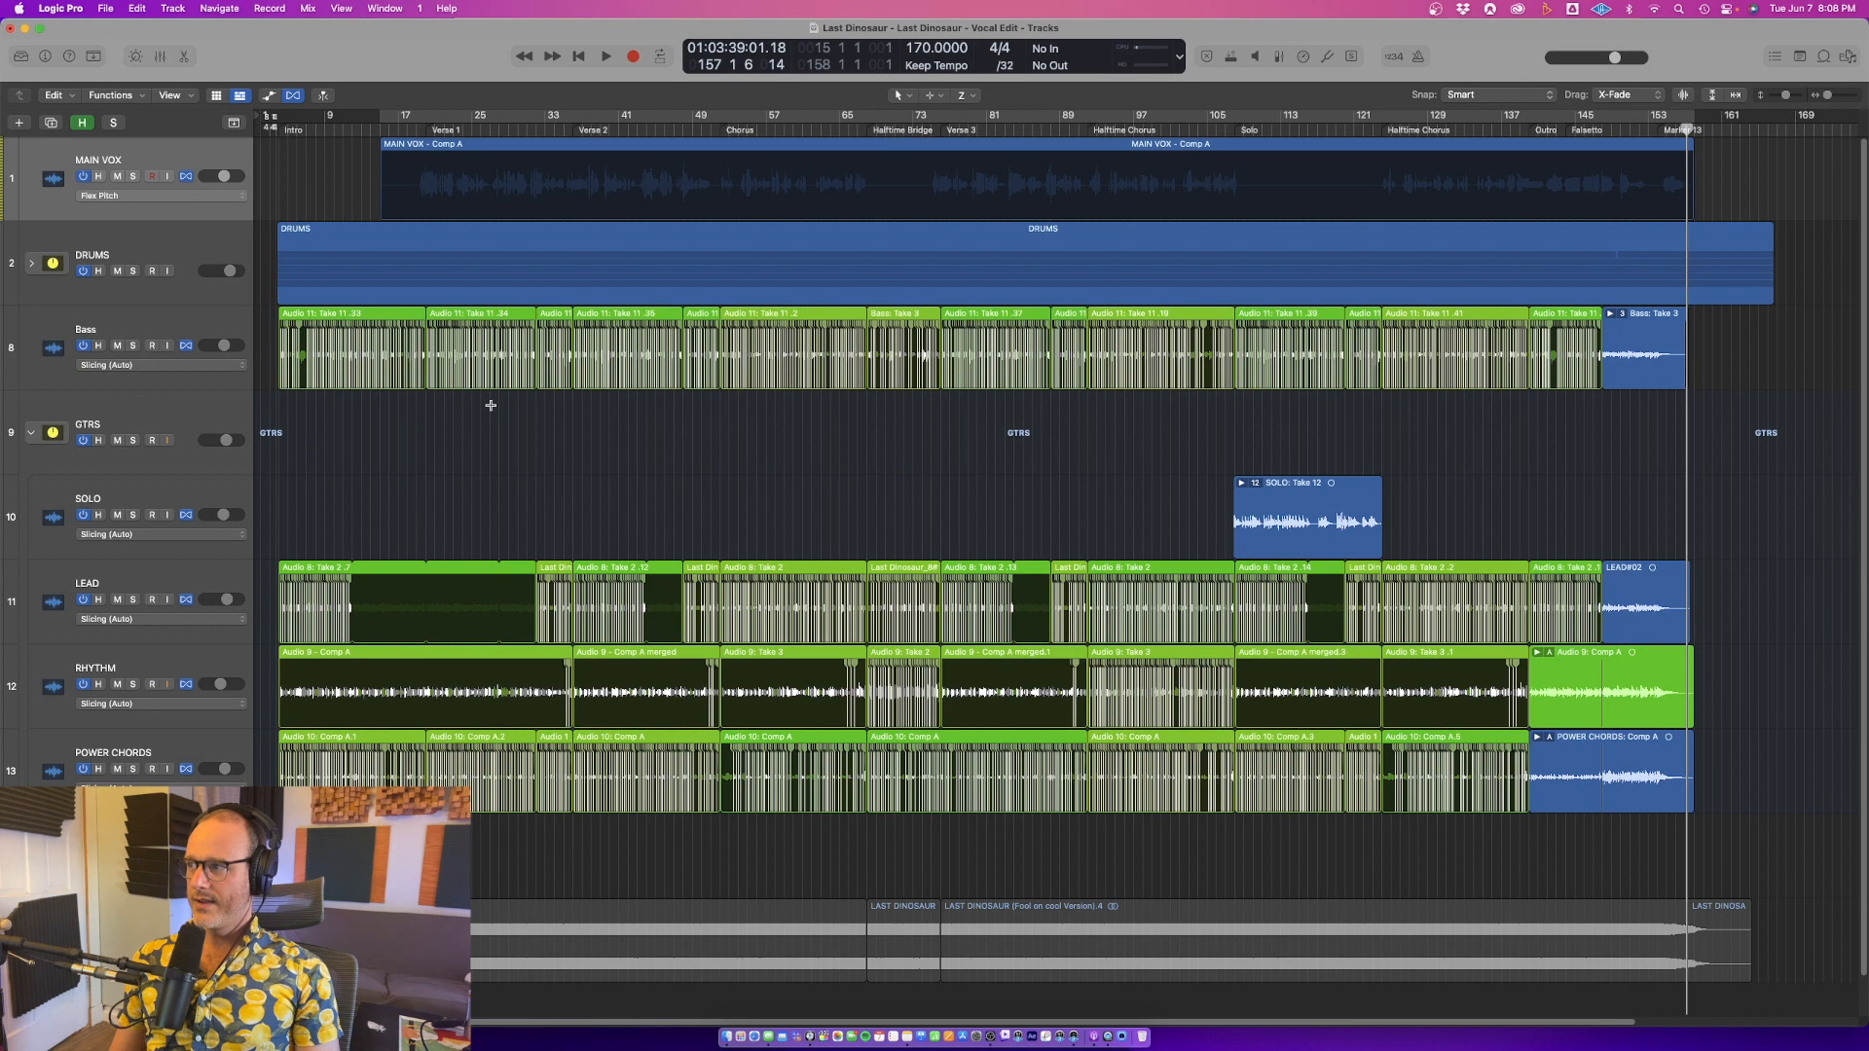
click(292, 95)
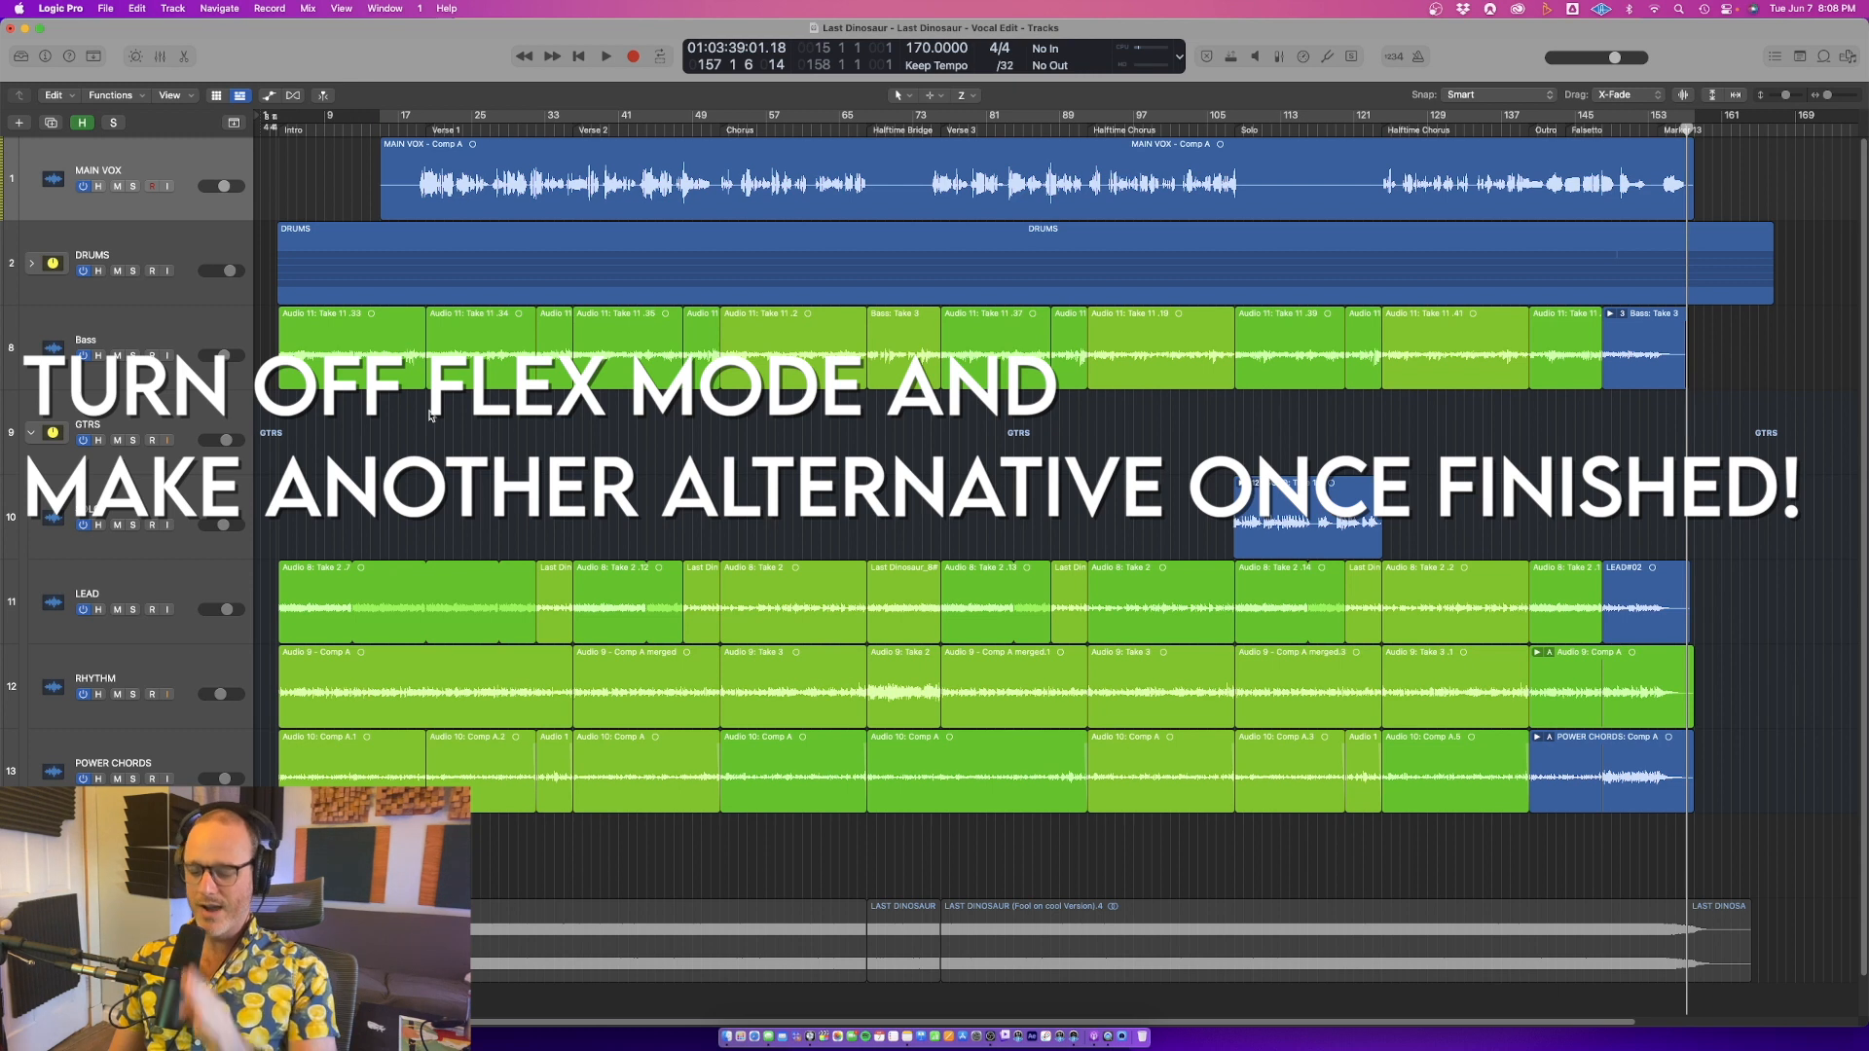
Create a new project alternative named "Last Dinosaur - Mix"
click(94, 8)
mouse_move(160, 223)
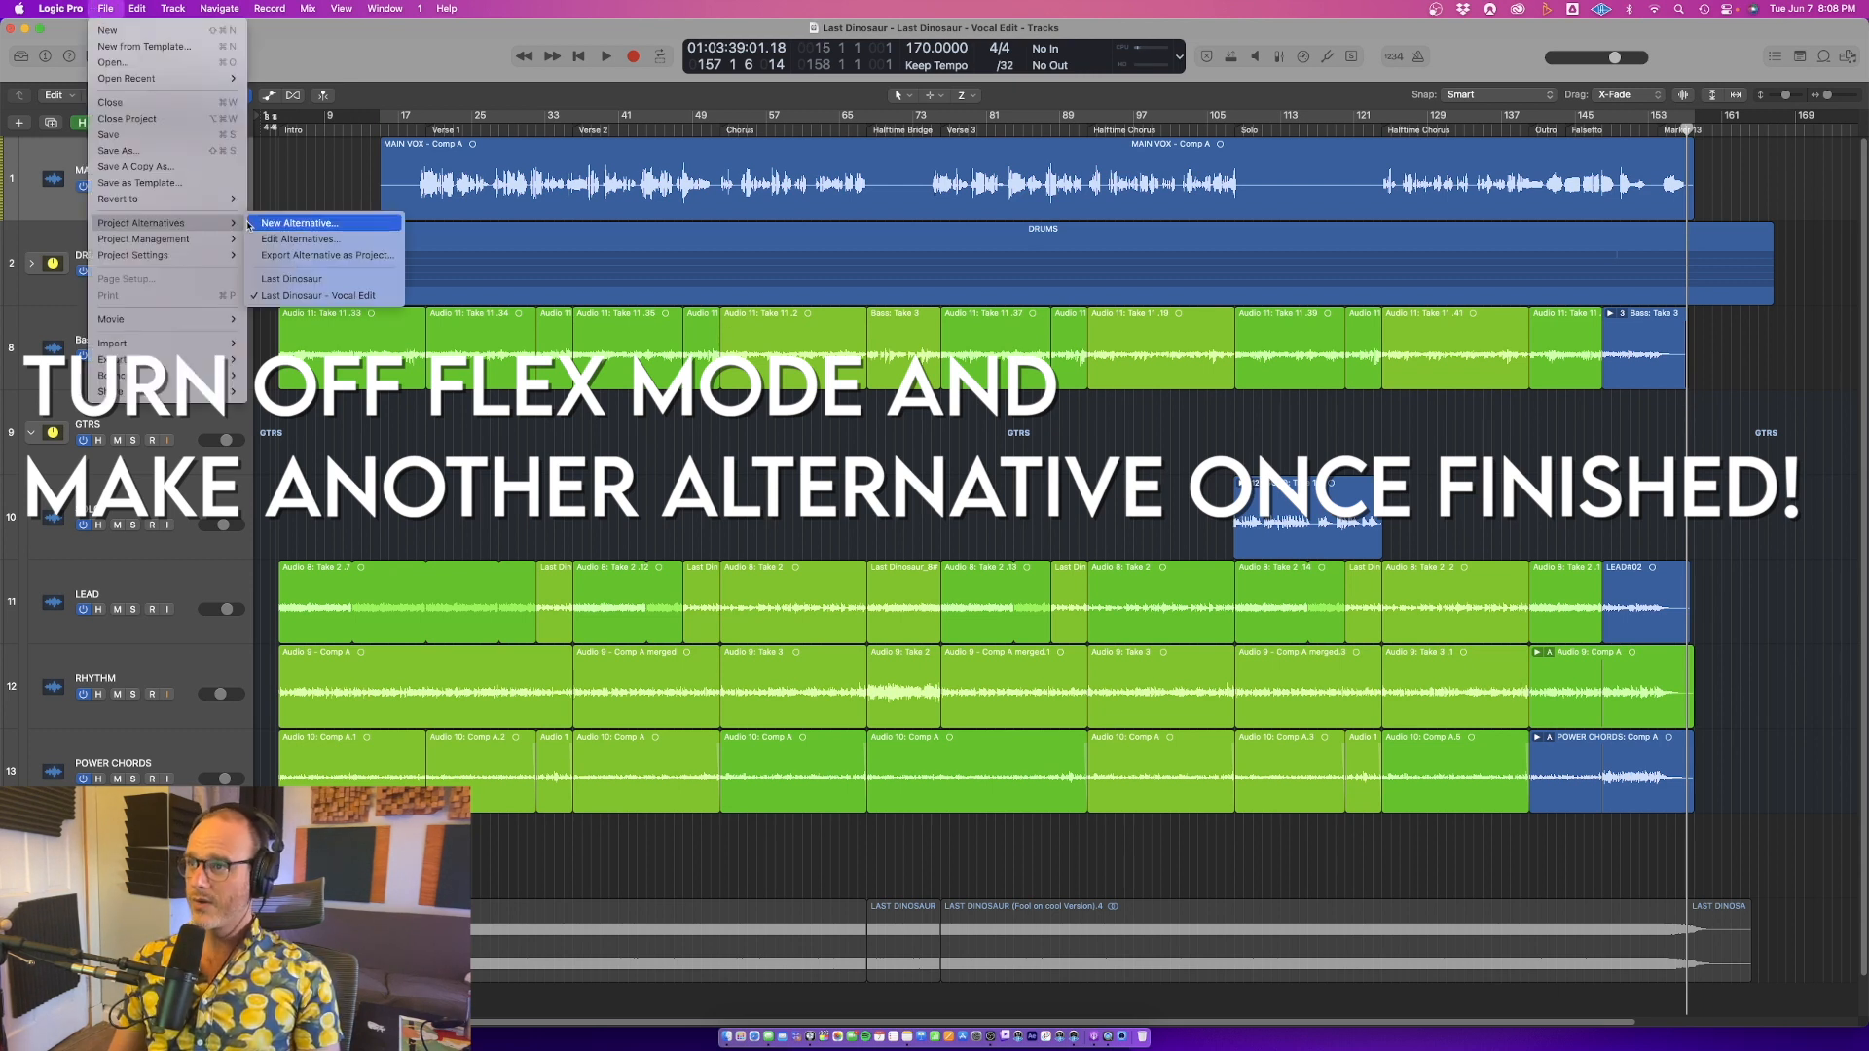
click(292, 223)
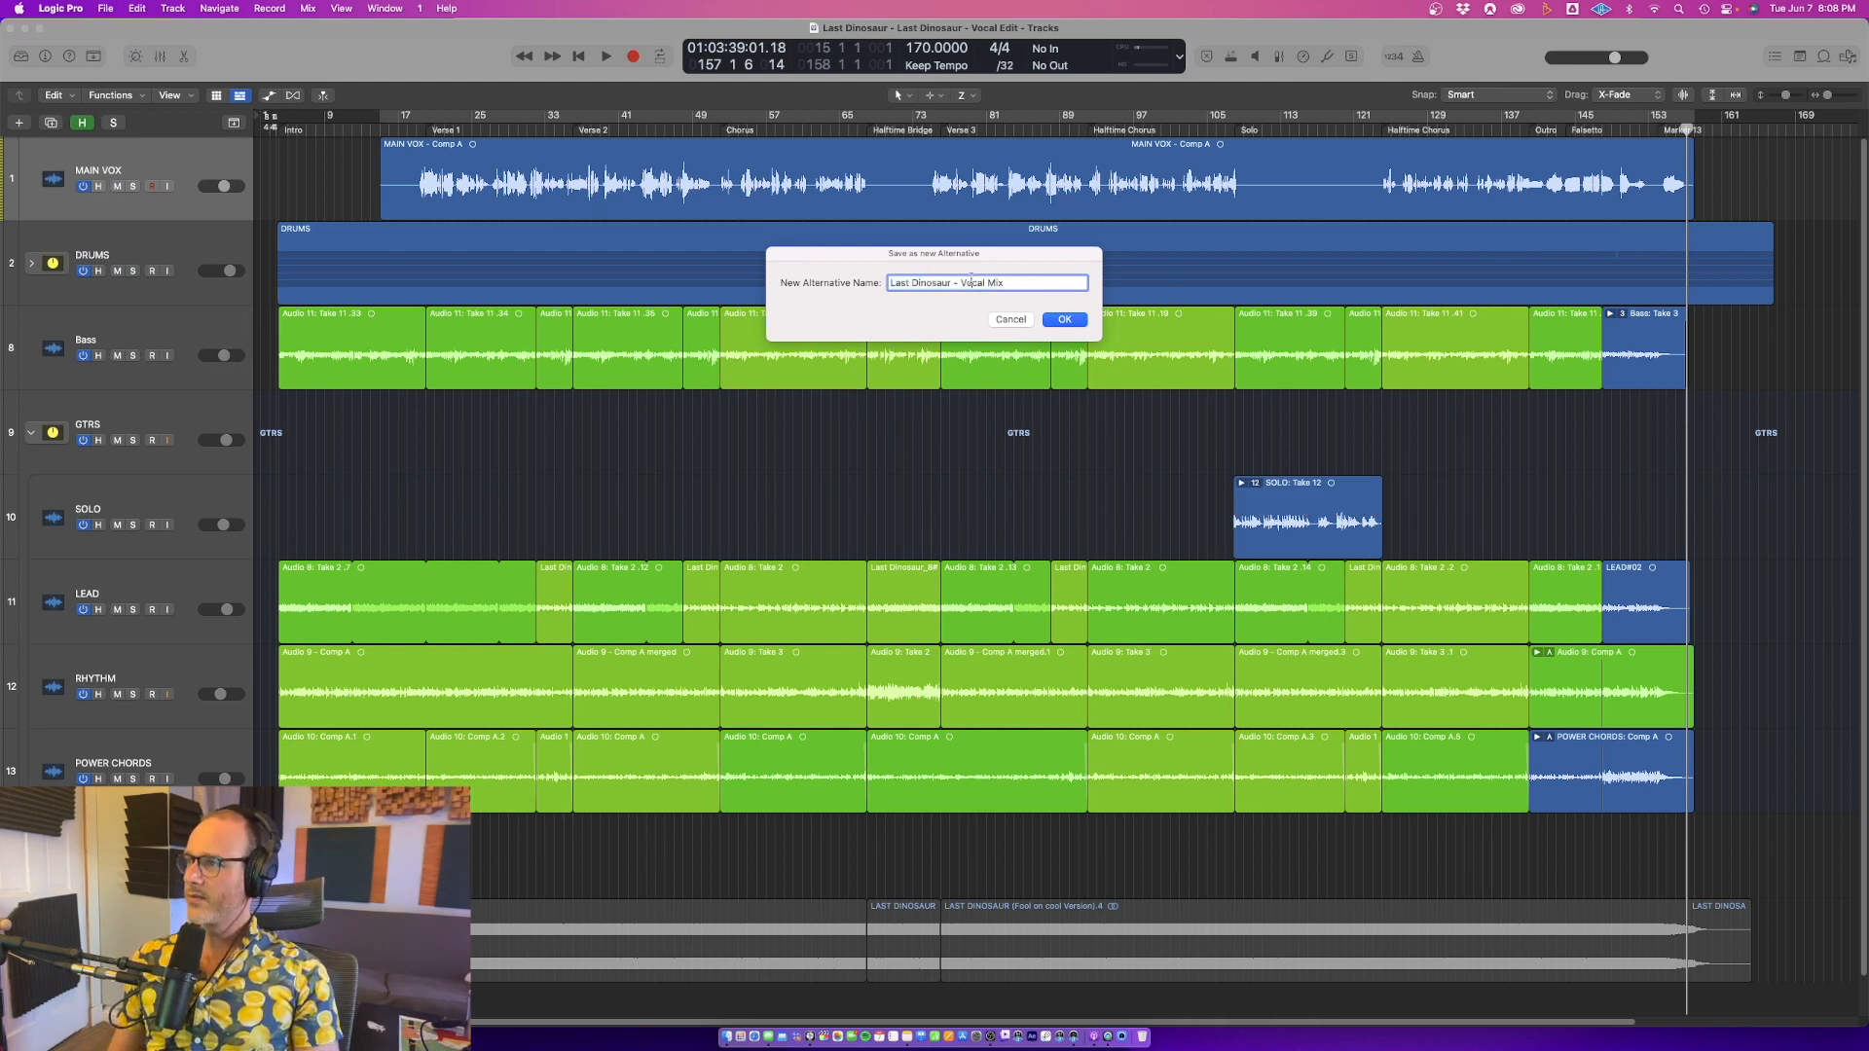
click(1065, 320)
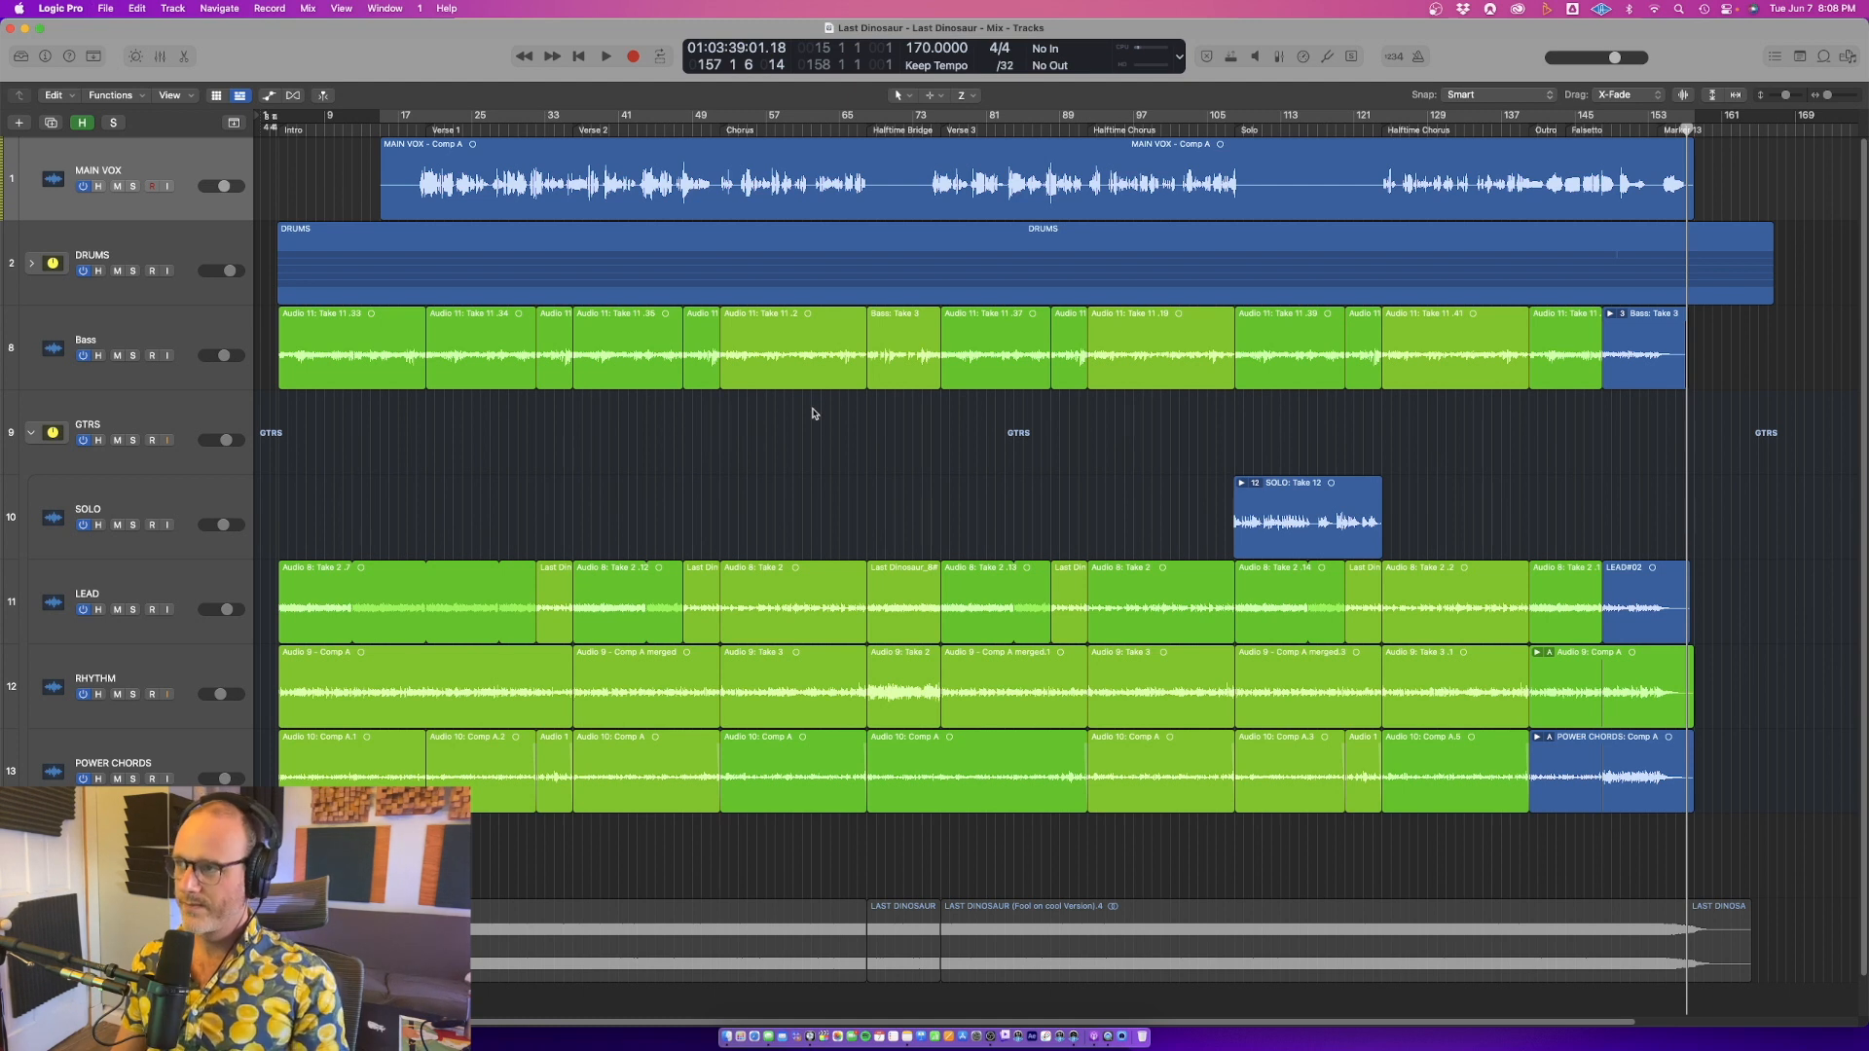
Show the mixer, start playback and open the MetaTune plug-in on the MAIN VOX channel
key(super+Up)
key(x)
key(space)
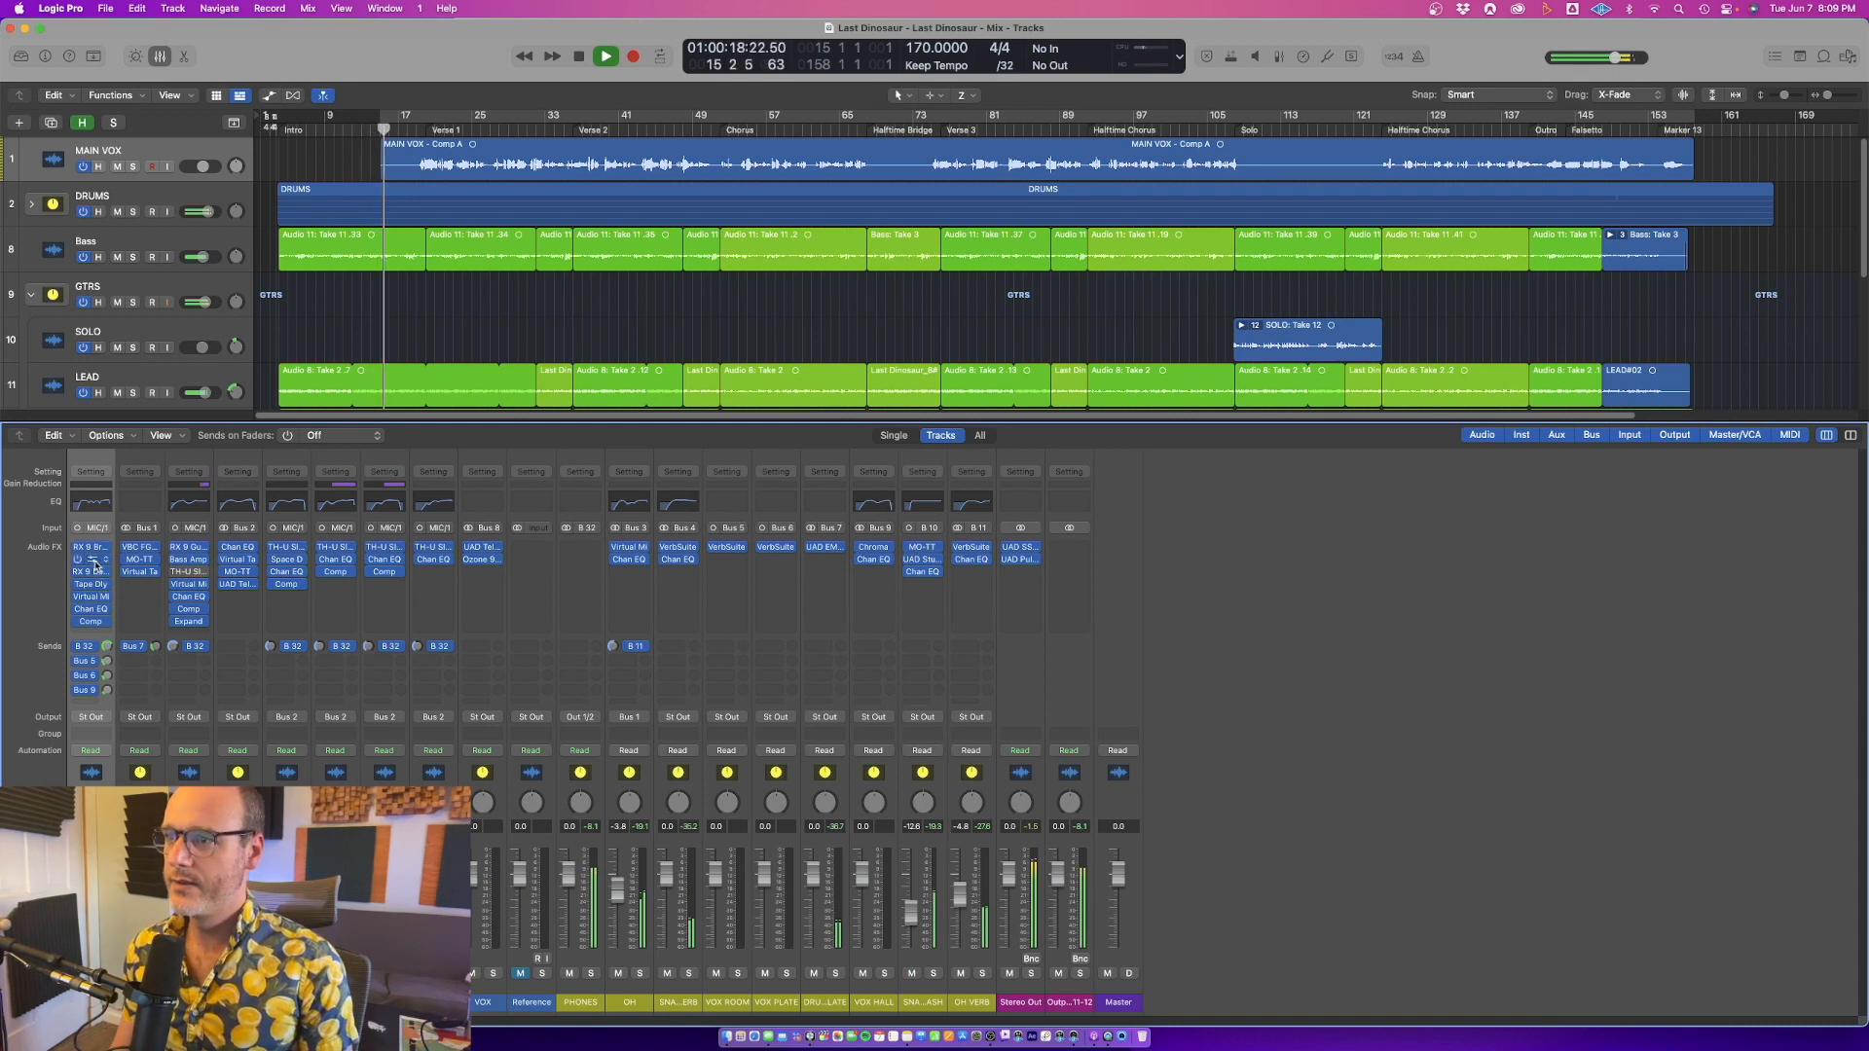
click(91, 558)
Set MetaTune's Speed to 90.9 ms, Sustain to 12% and Amount to 75.2% on MAIN VOX
drag(1514, 434, 1620, 440)
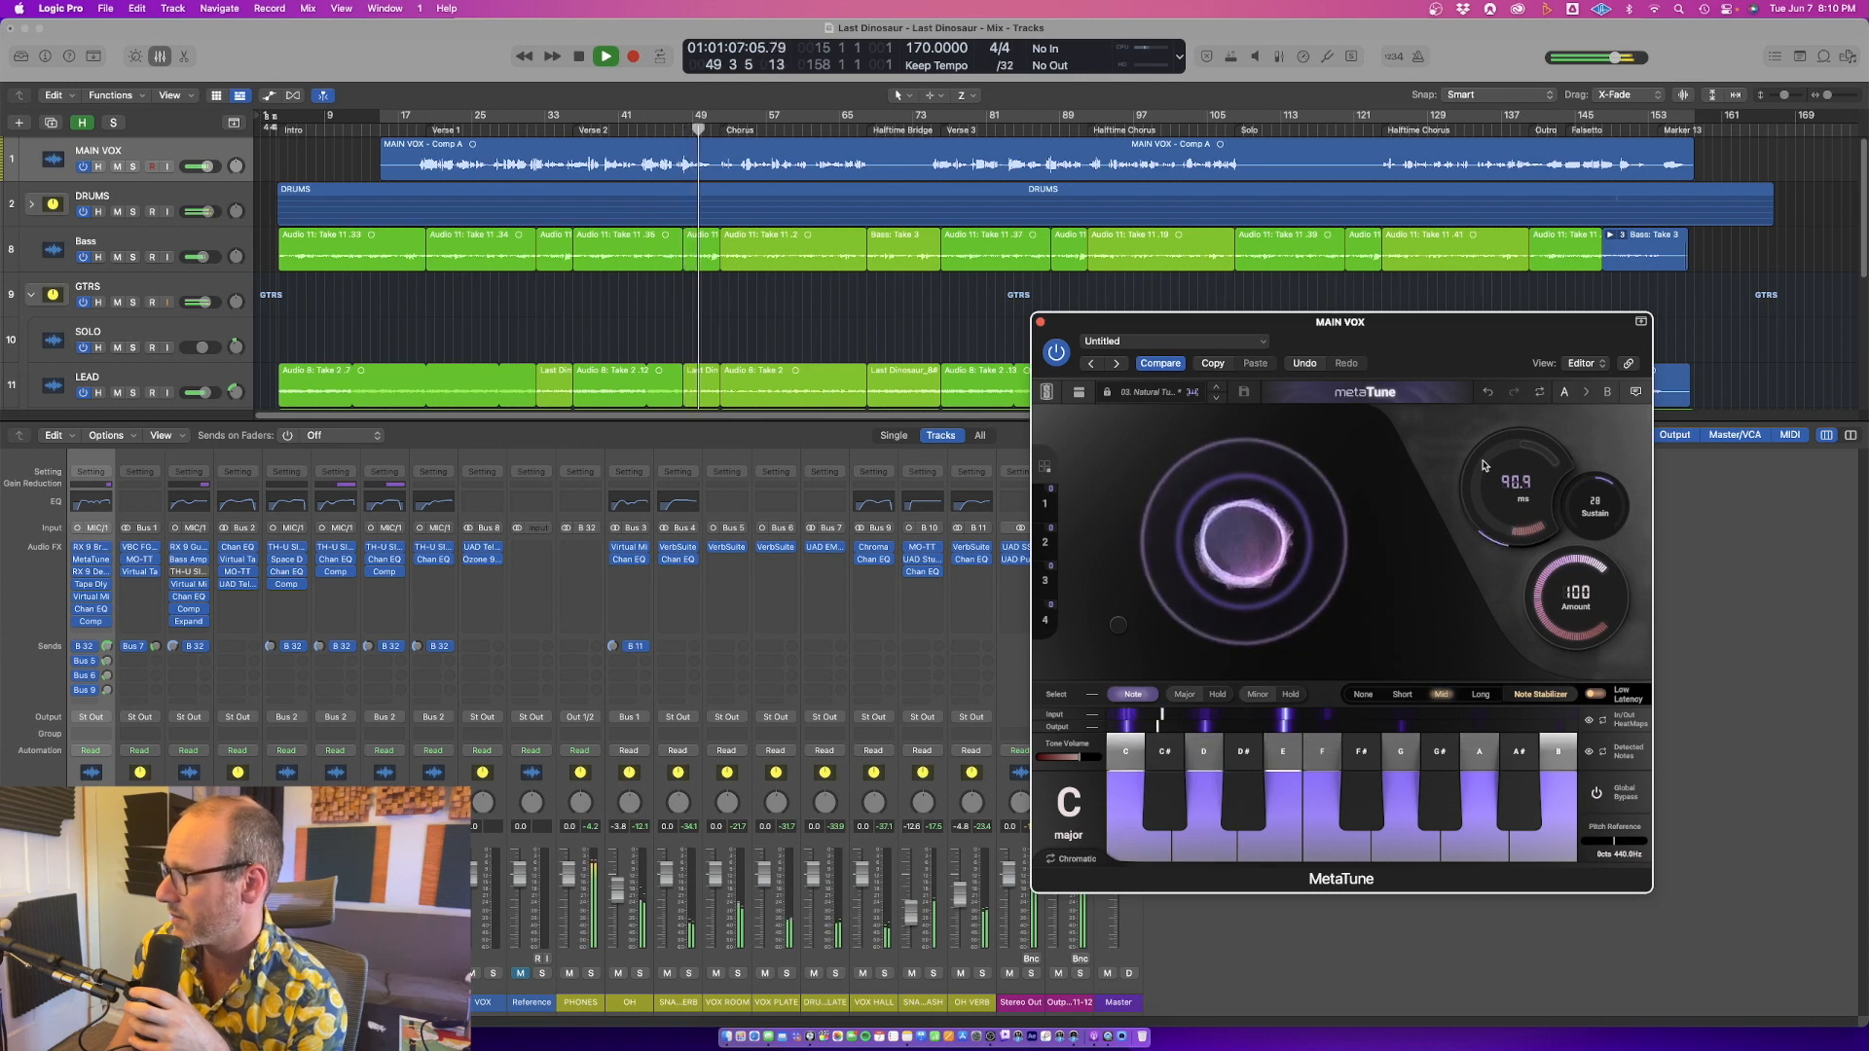
drag(1594, 501, 1619, 533)
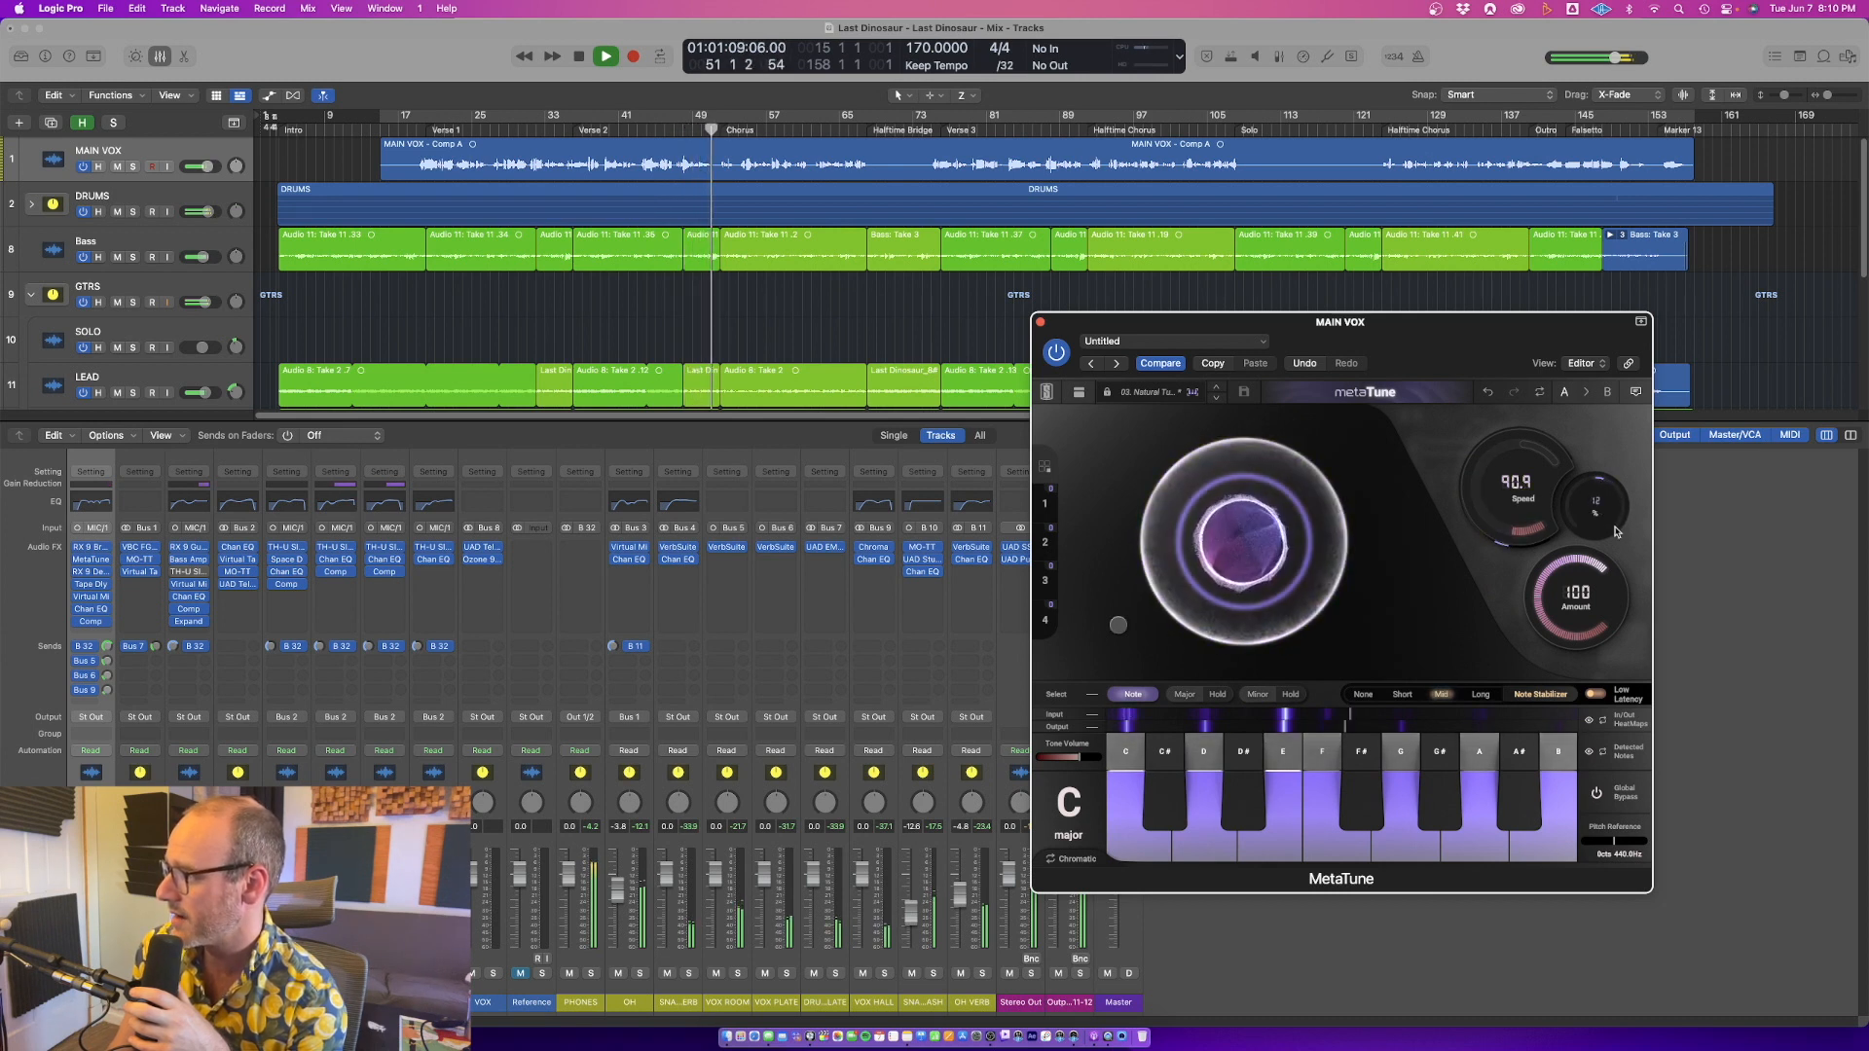
drag(1585, 604, 1575, 725)
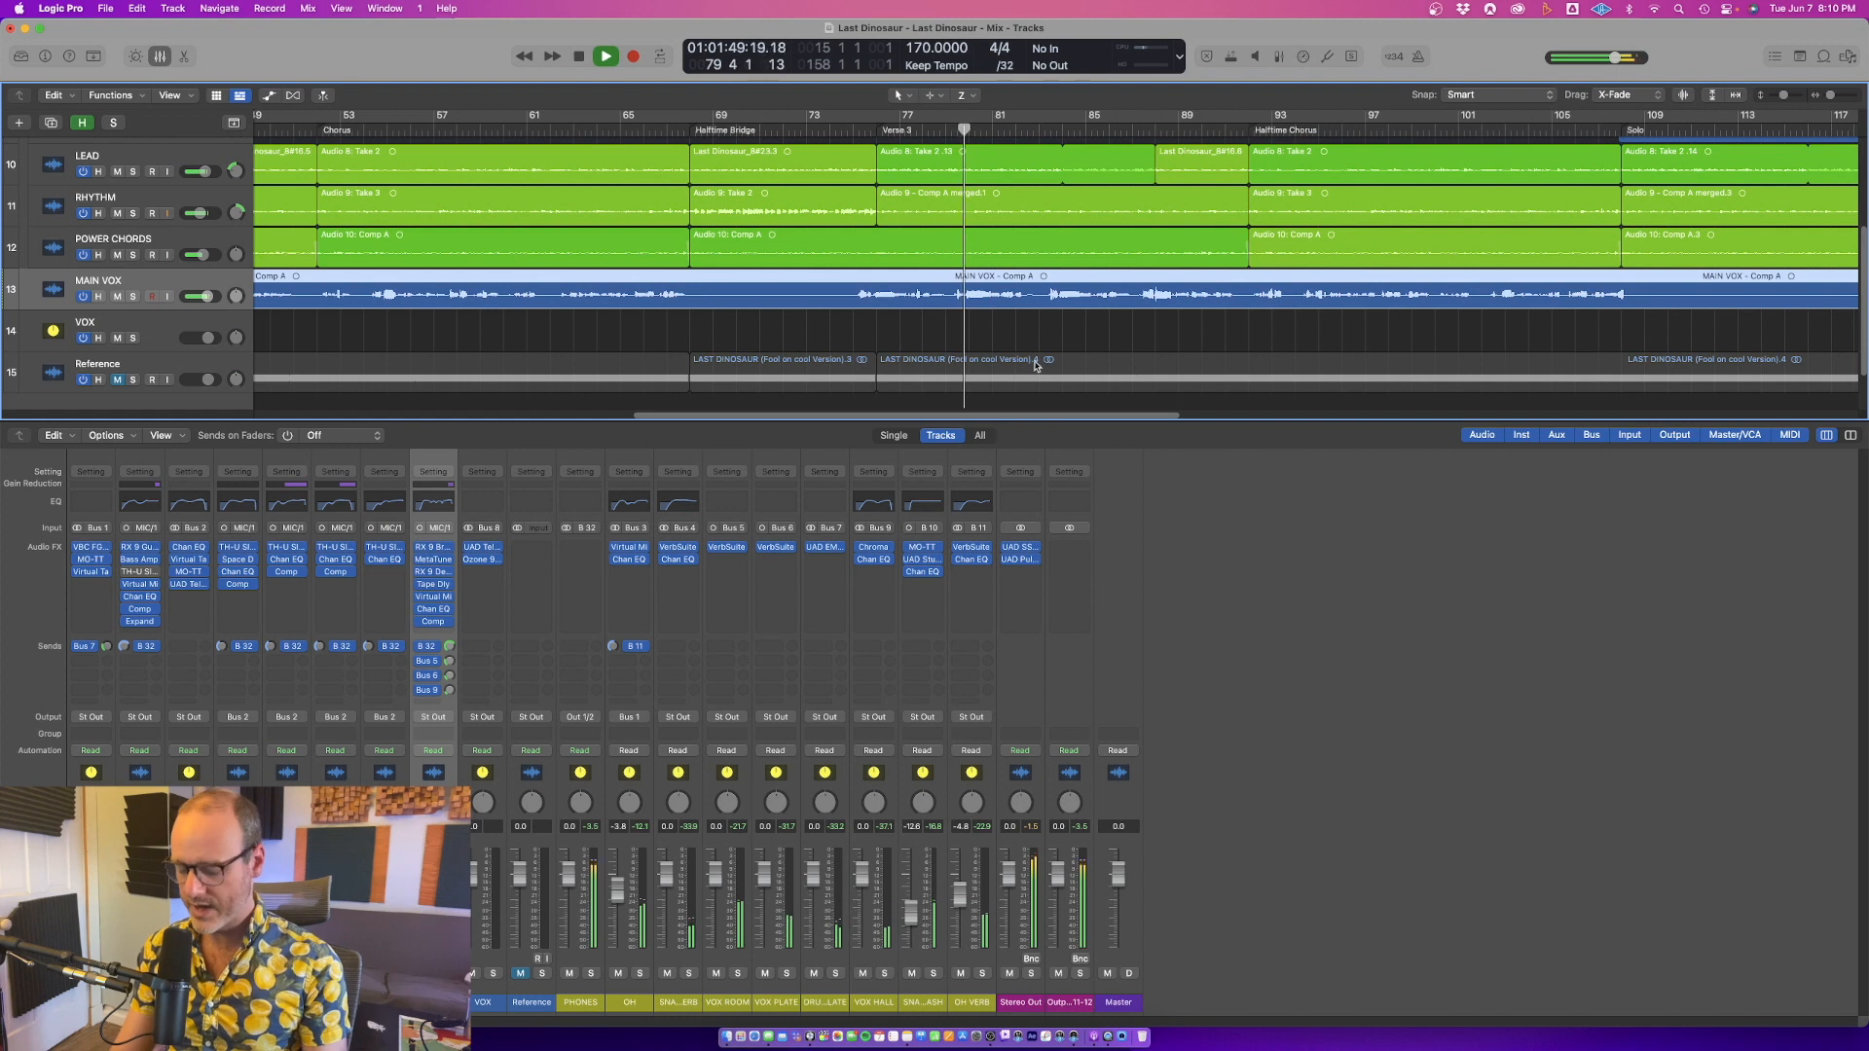
Listen to the tuned vocal with the full arrangement from Verse 3 onward, checking MetaTune and the track waveforms
key(z)
key(x)
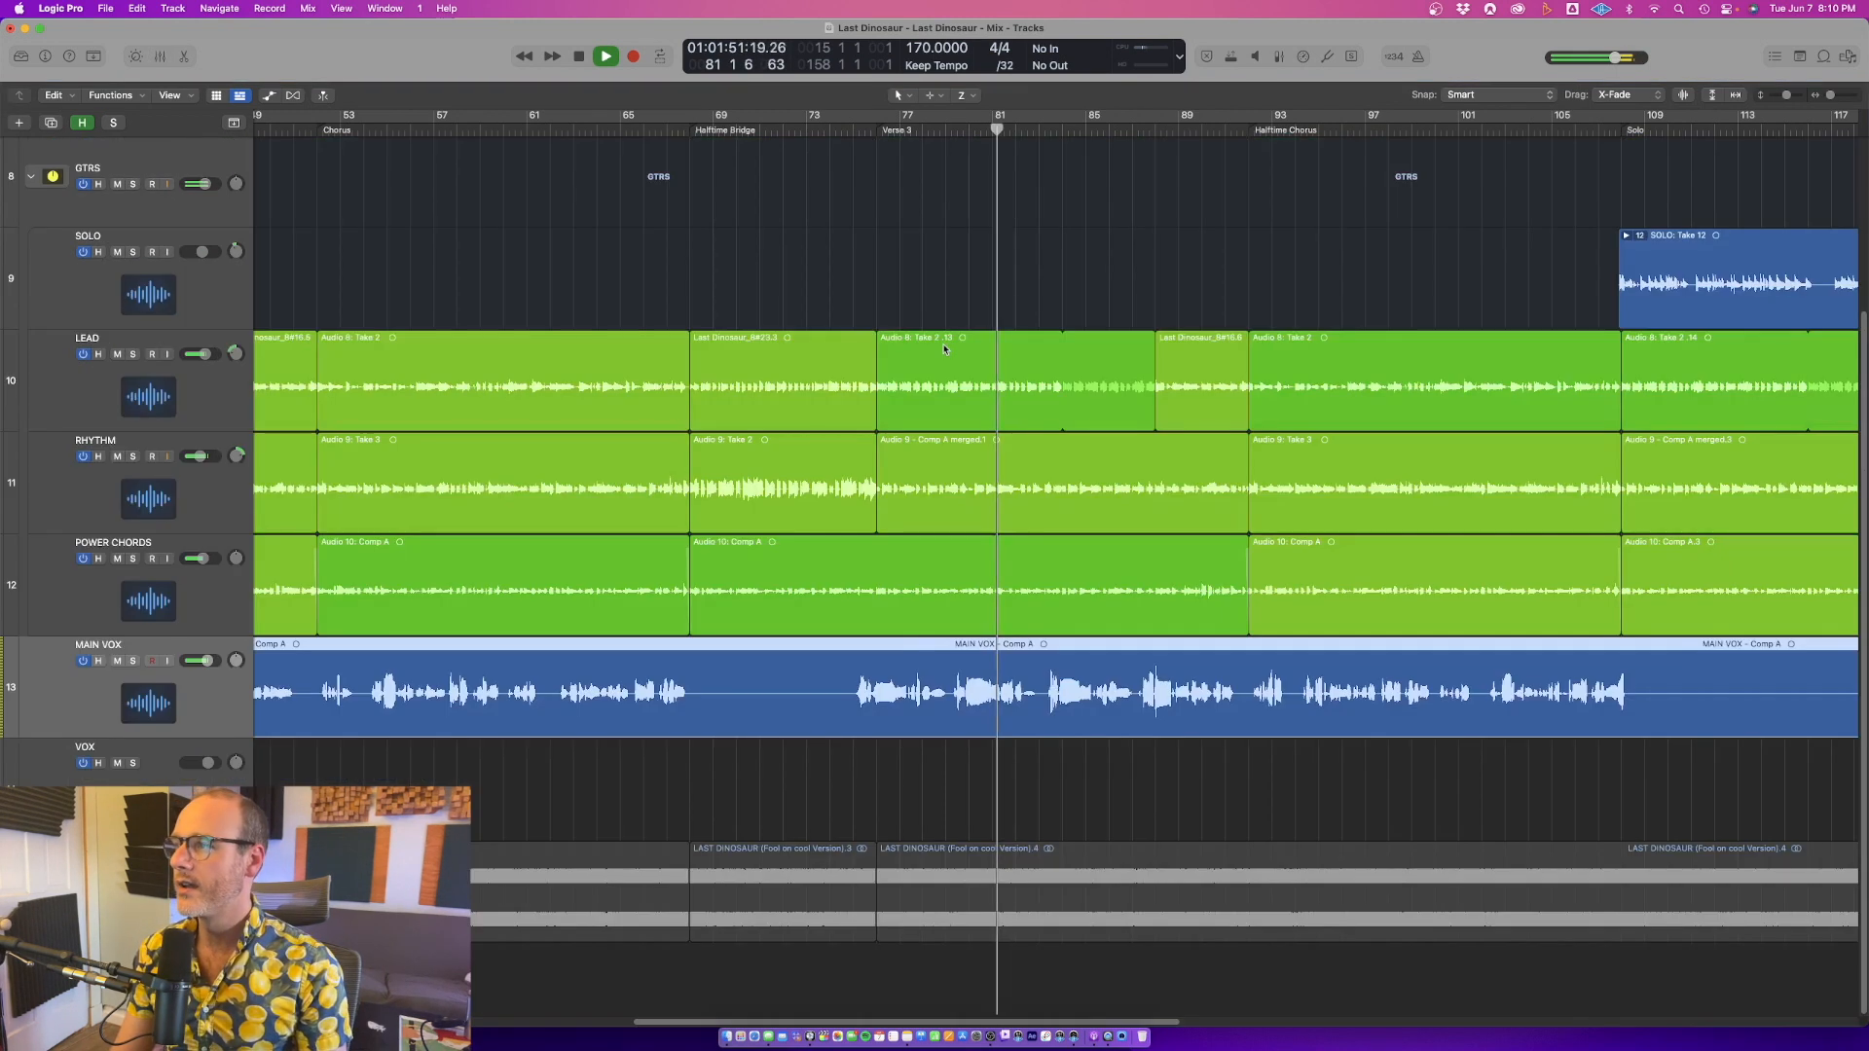
key(x)
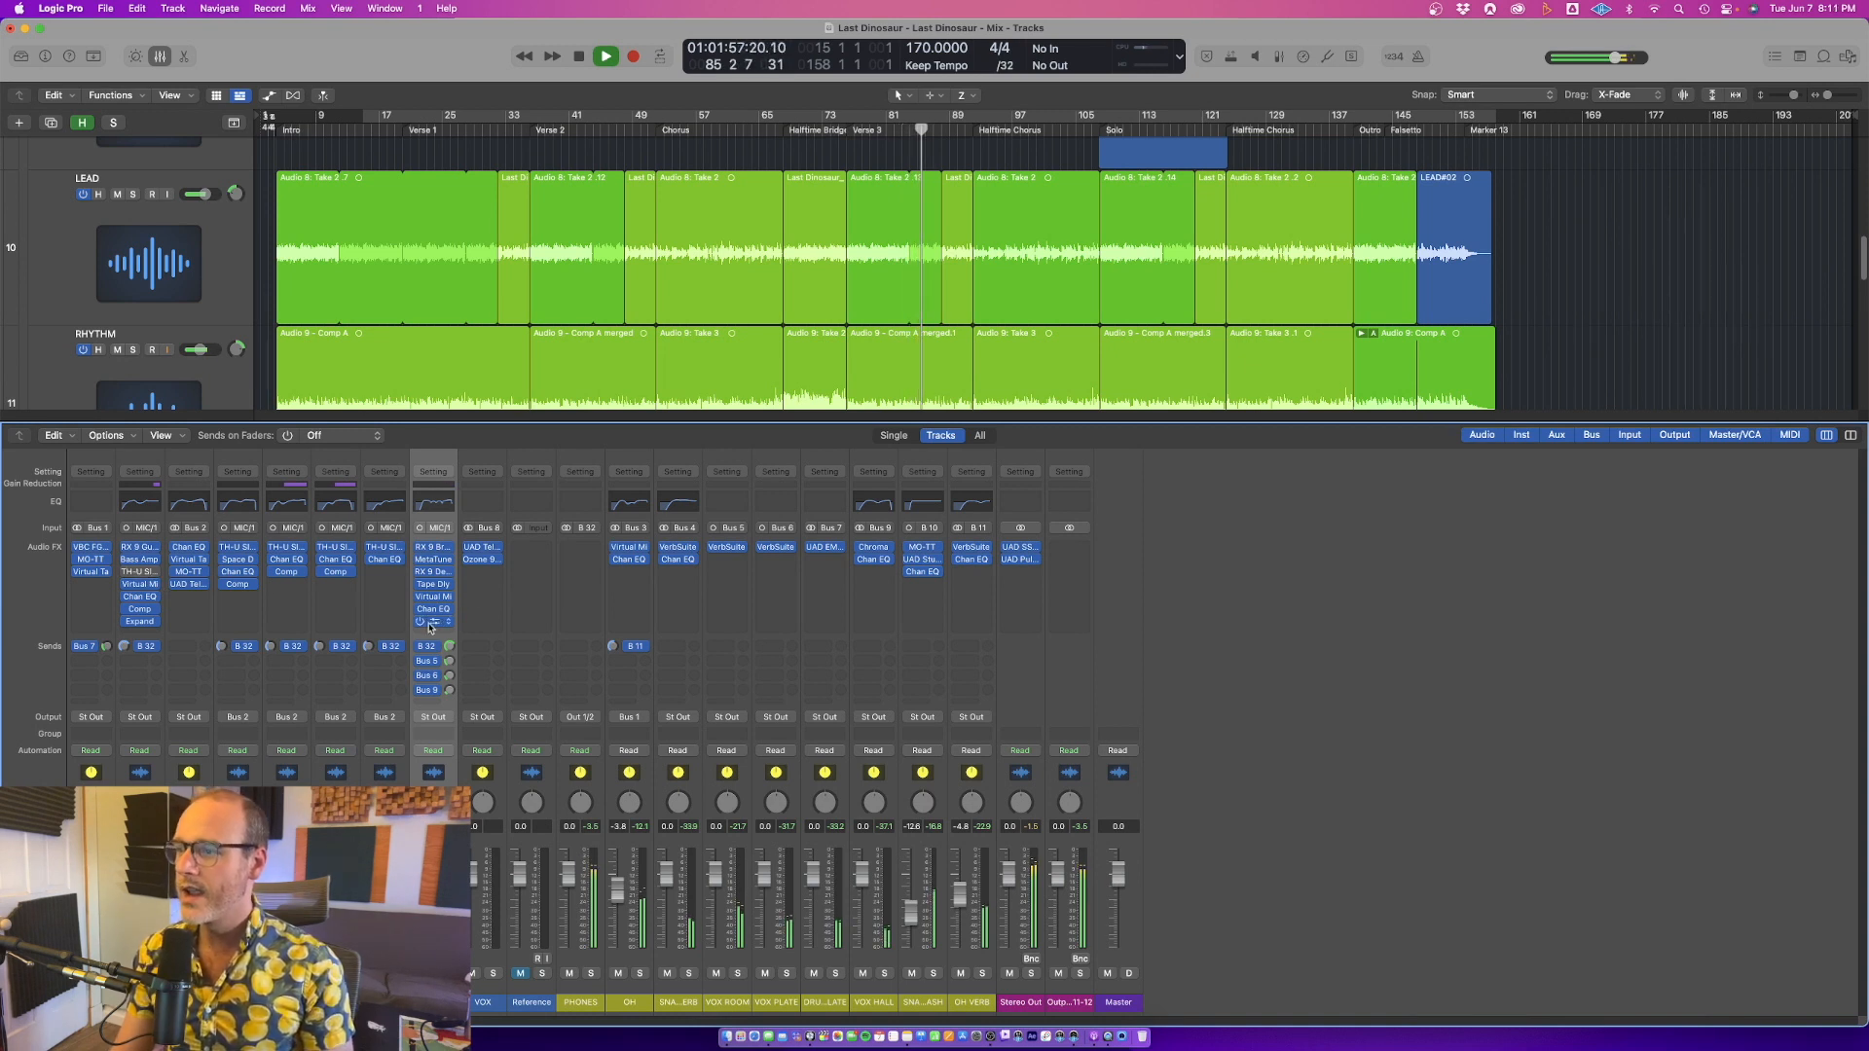
click(434, 560)
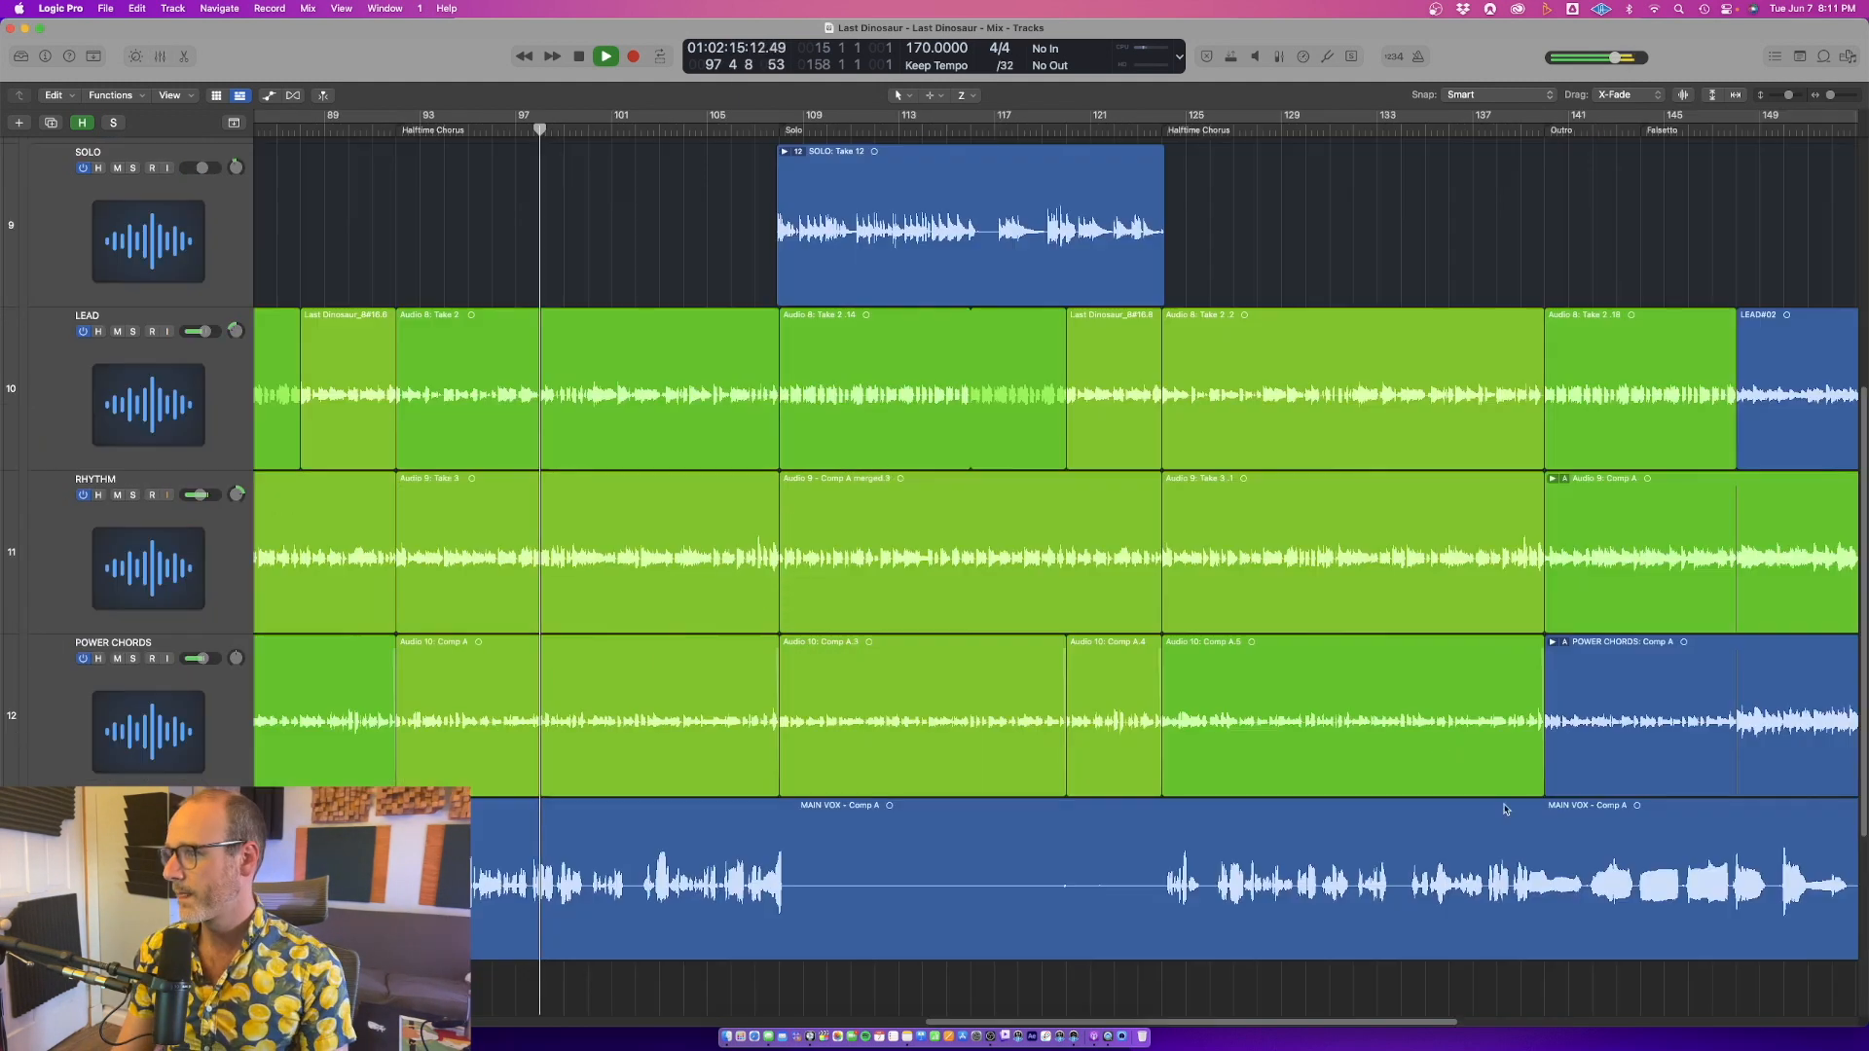
key(z)
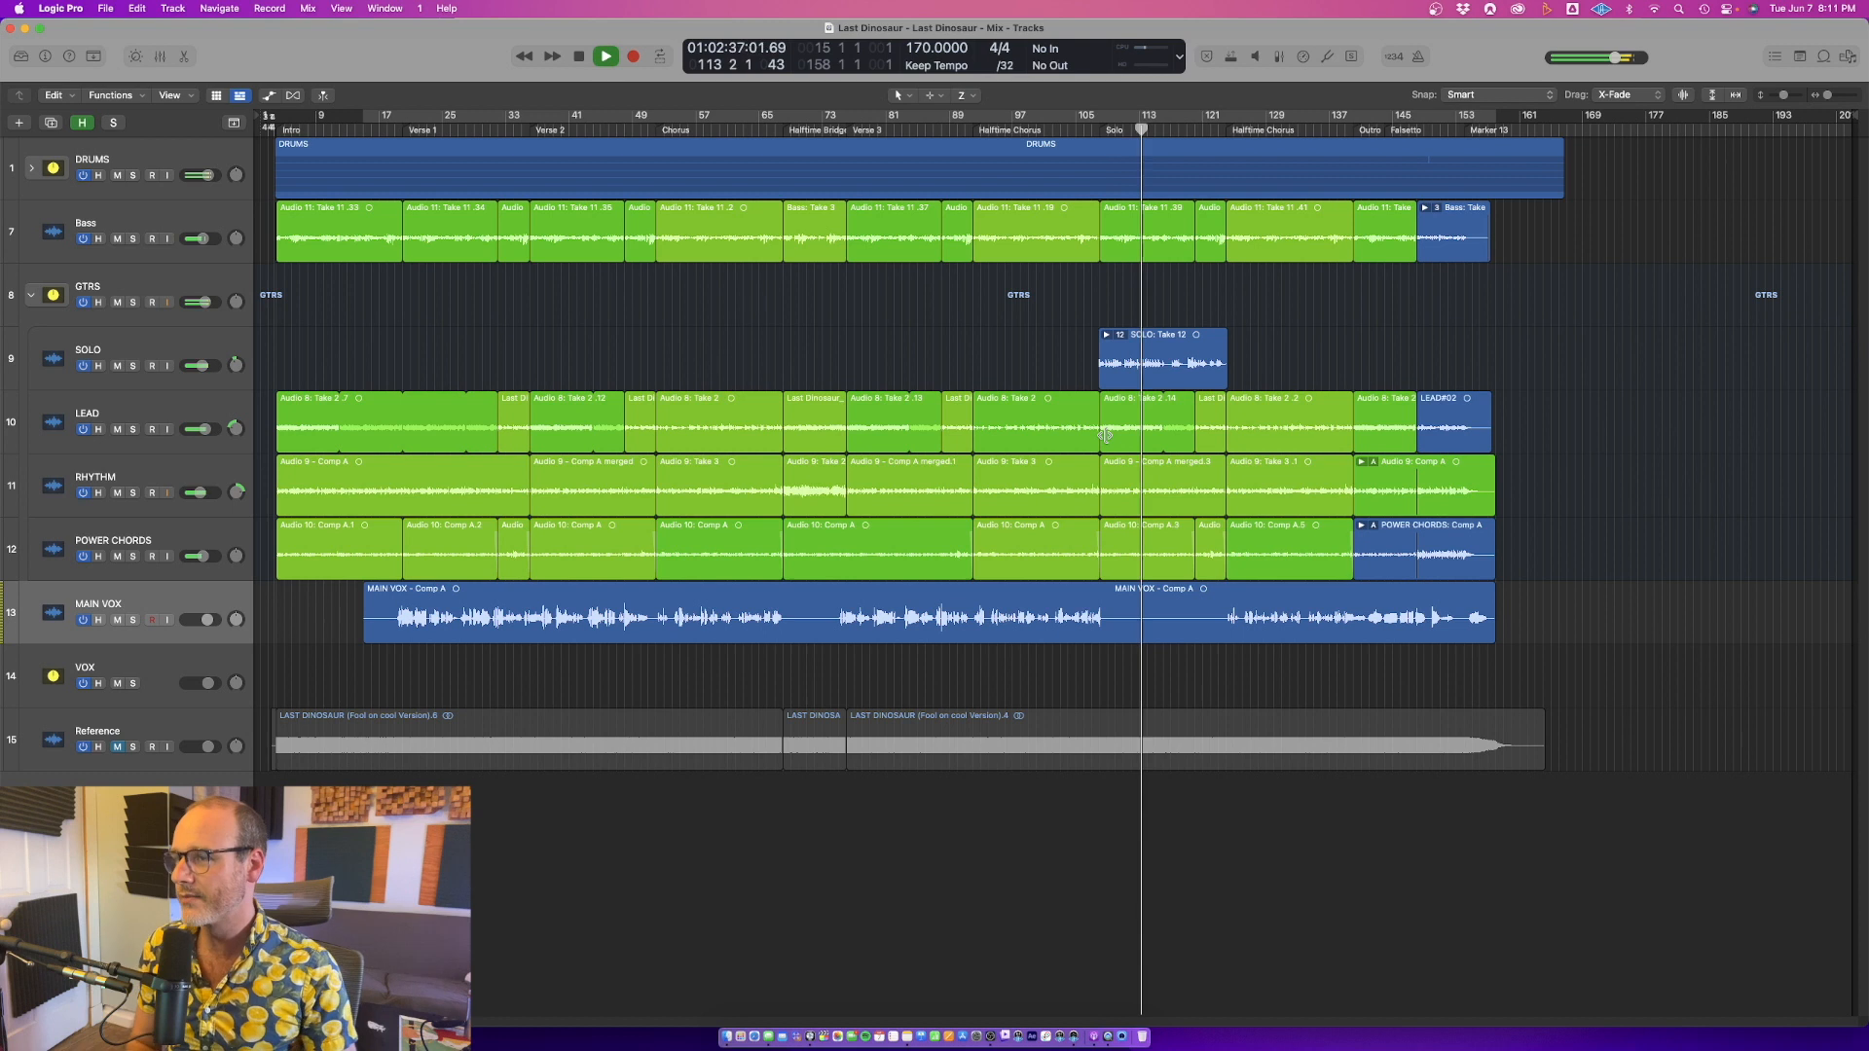
key(z)
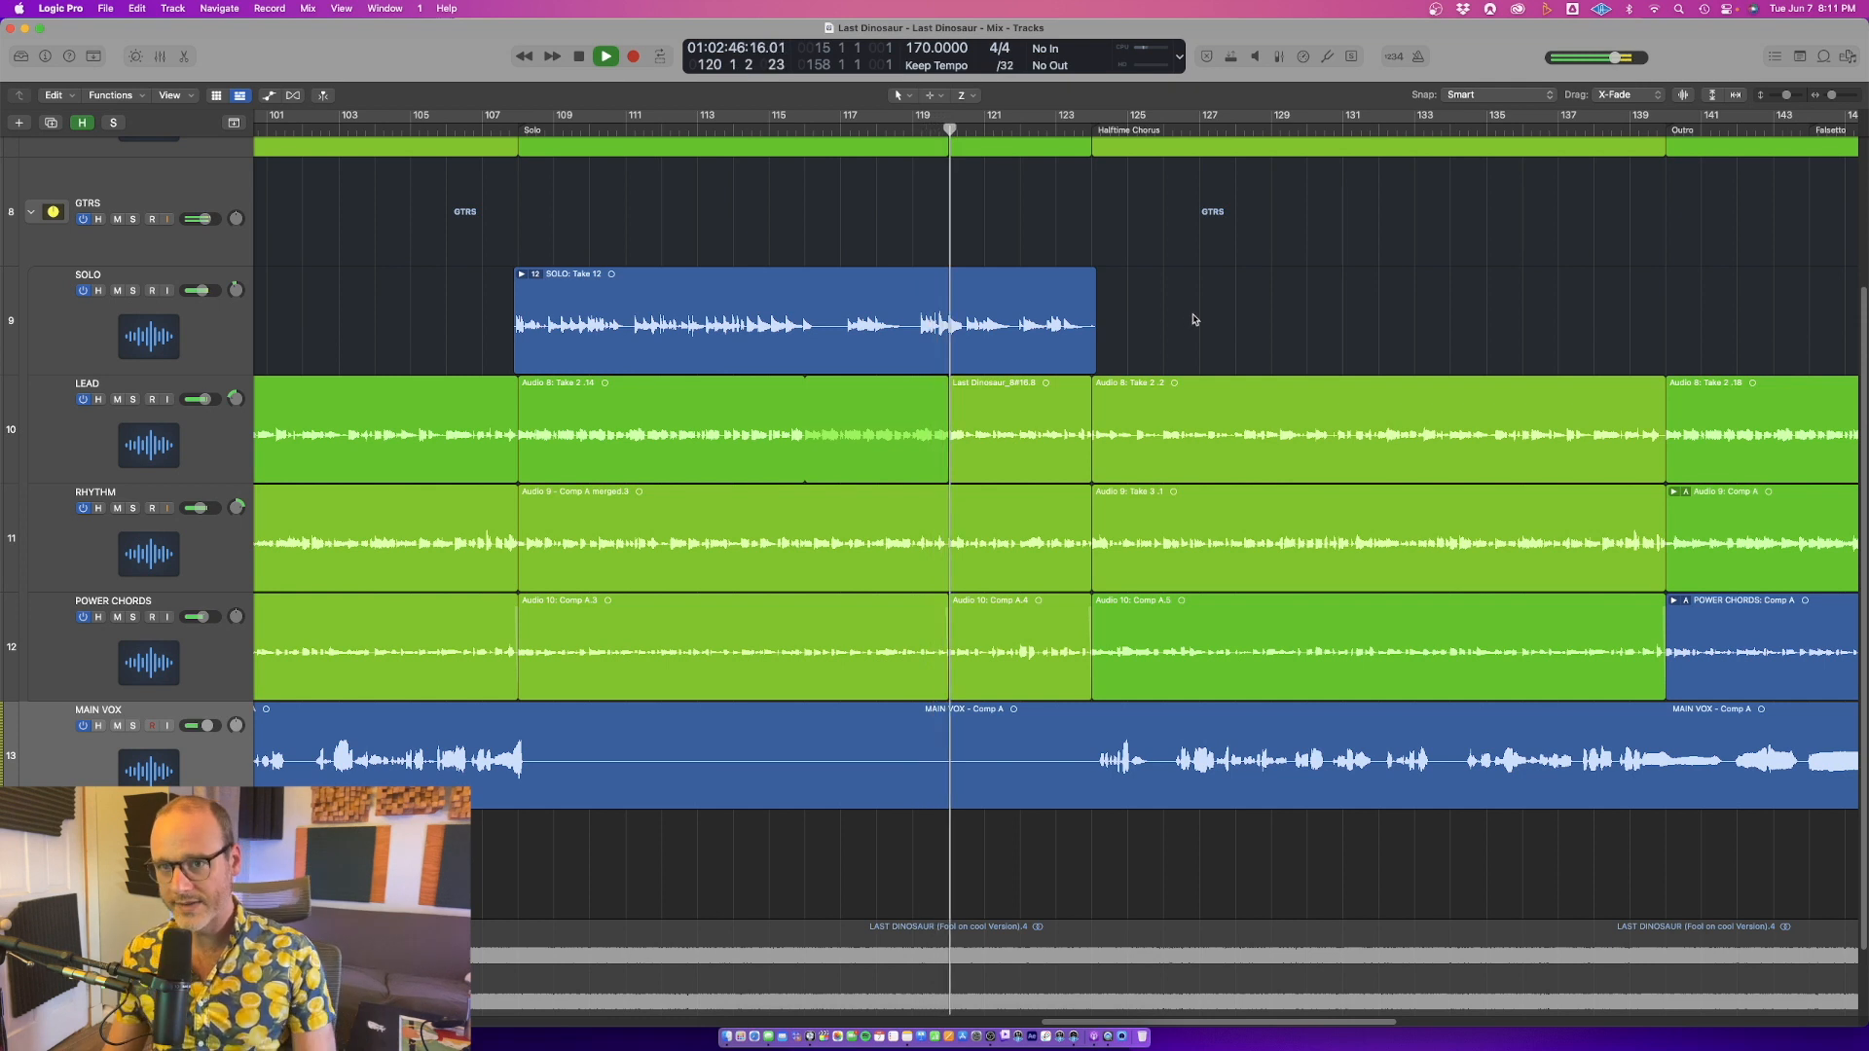
key(z)
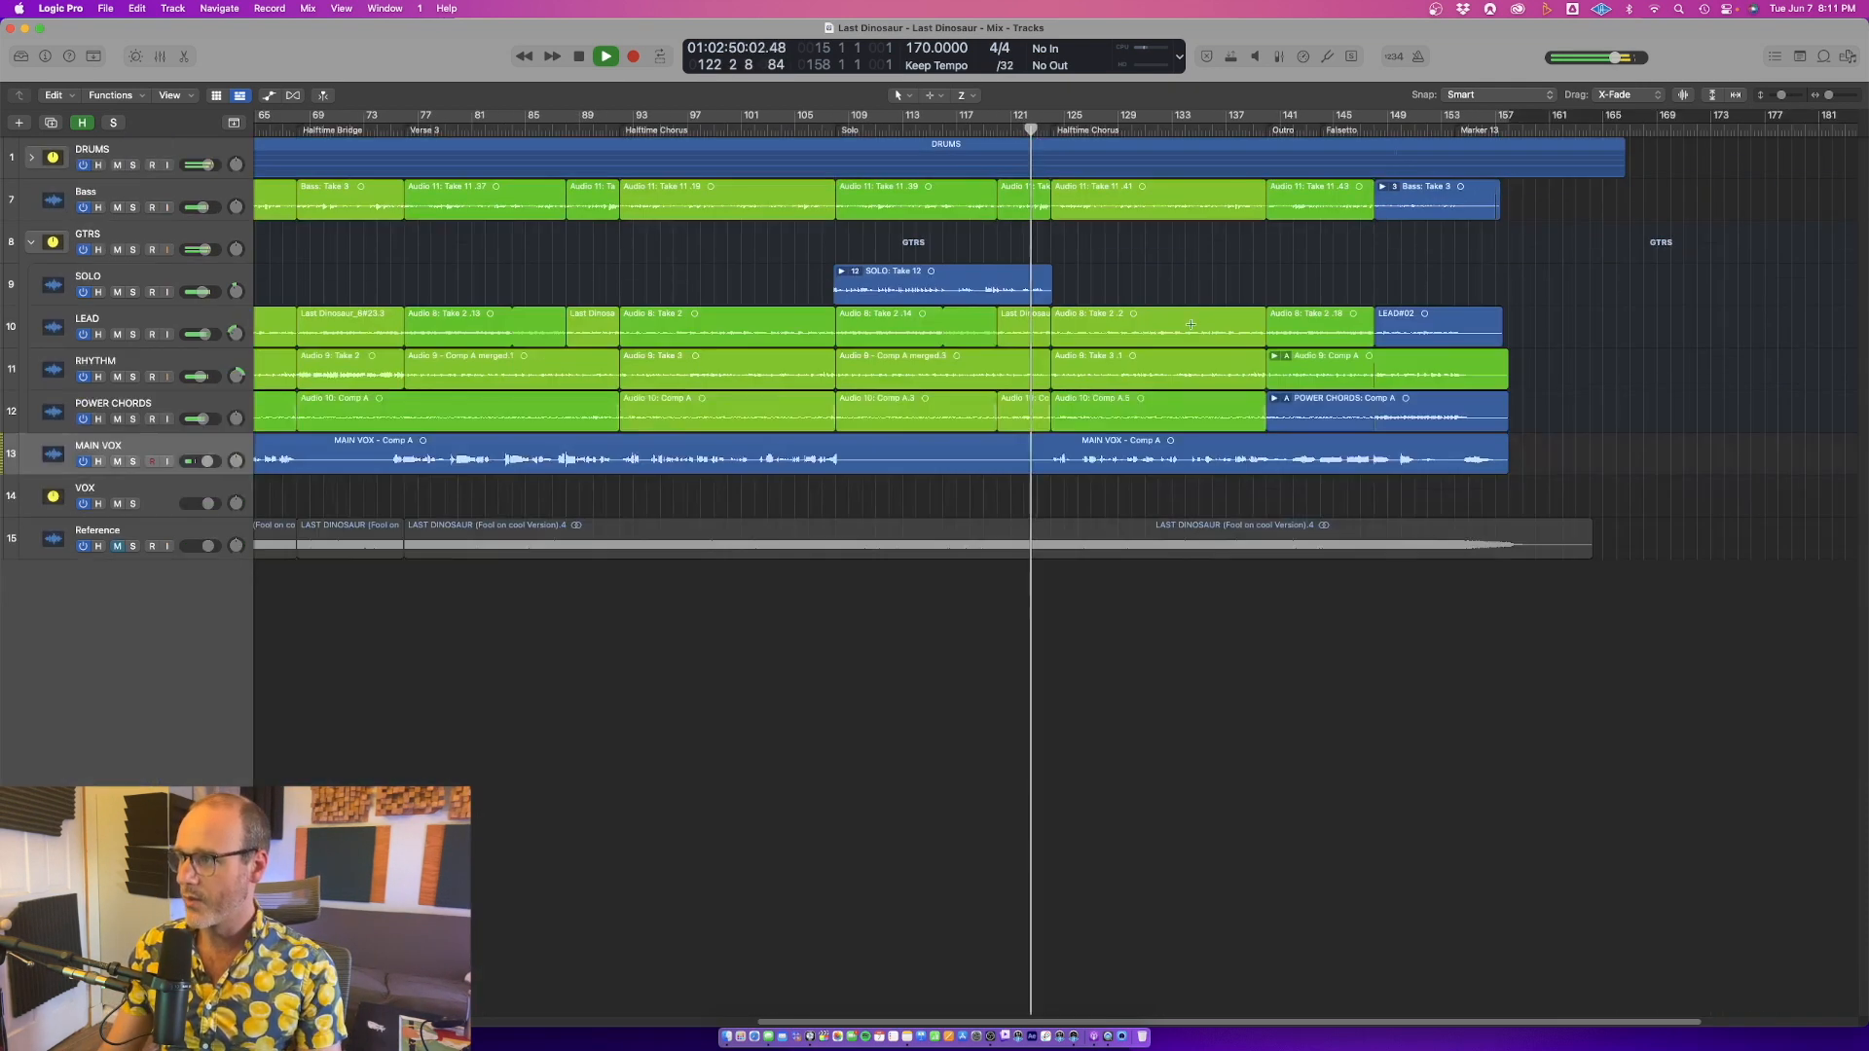
key(z)
key(x)
key(x)
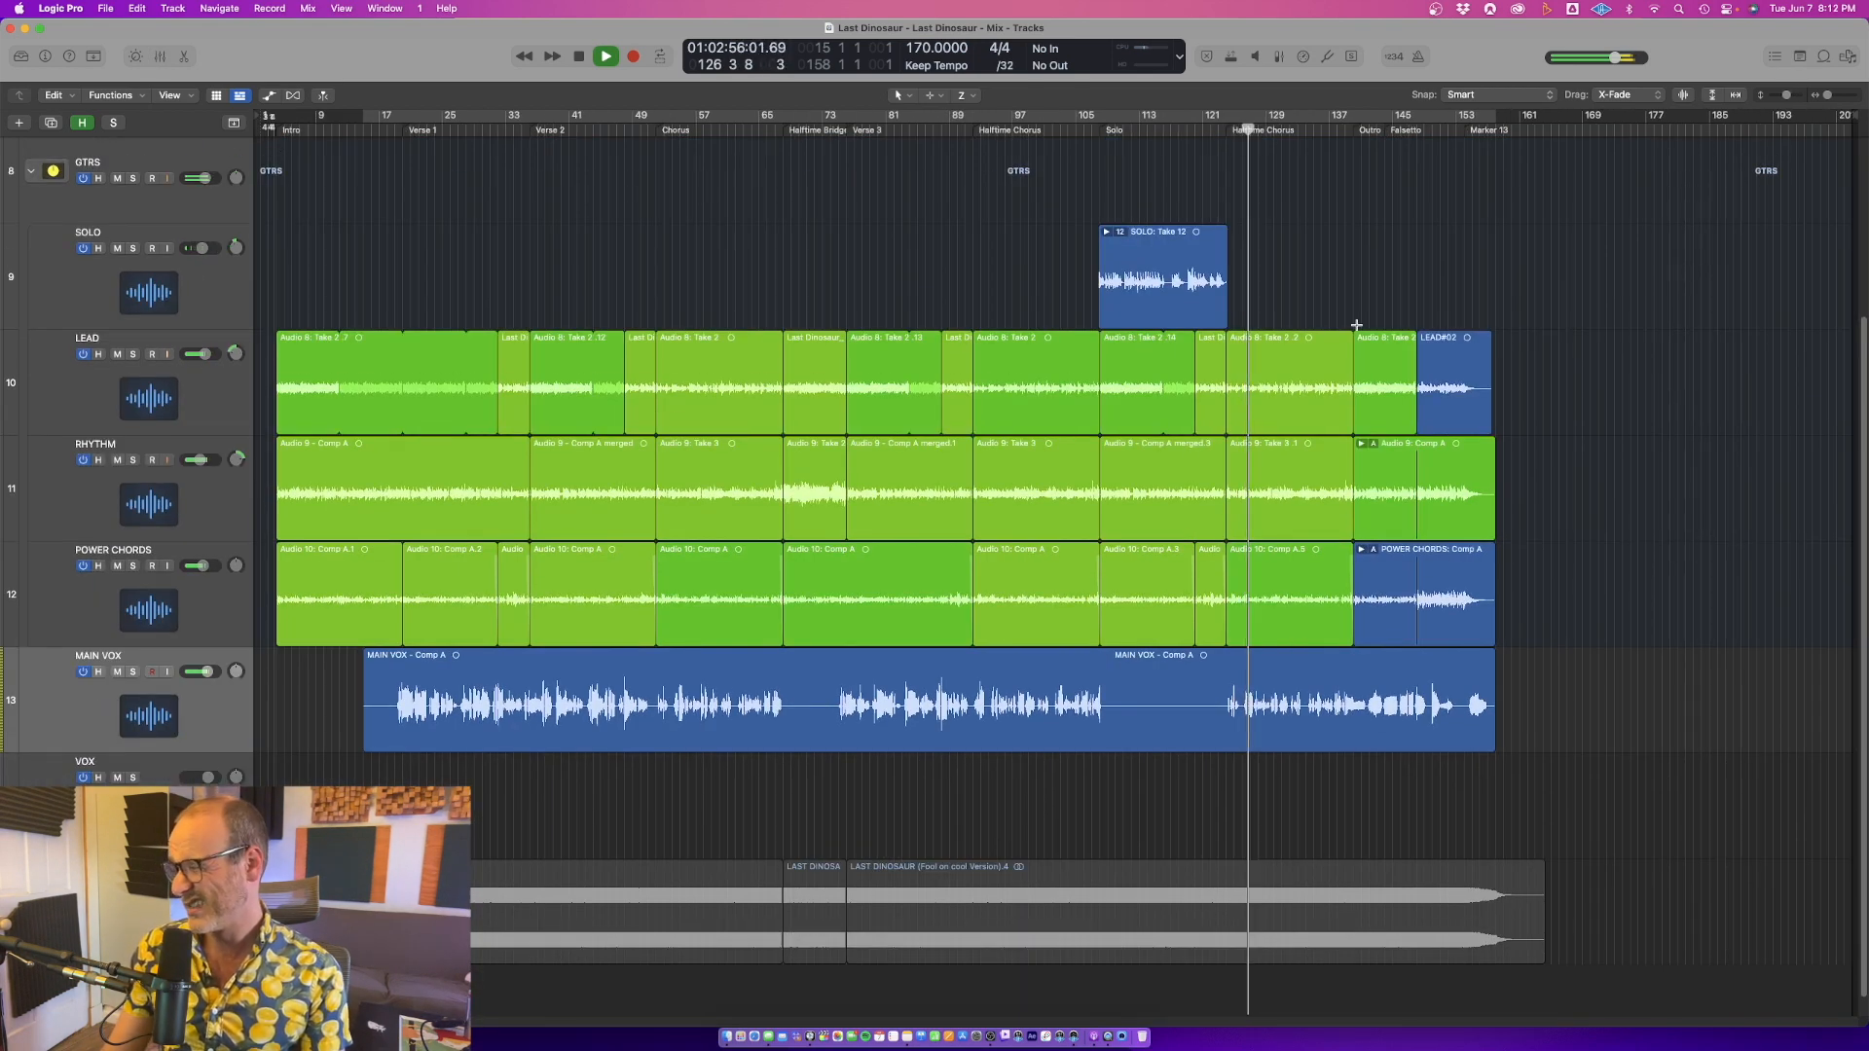
Close the MetaTune window and hide the mixer
key(super+Up)
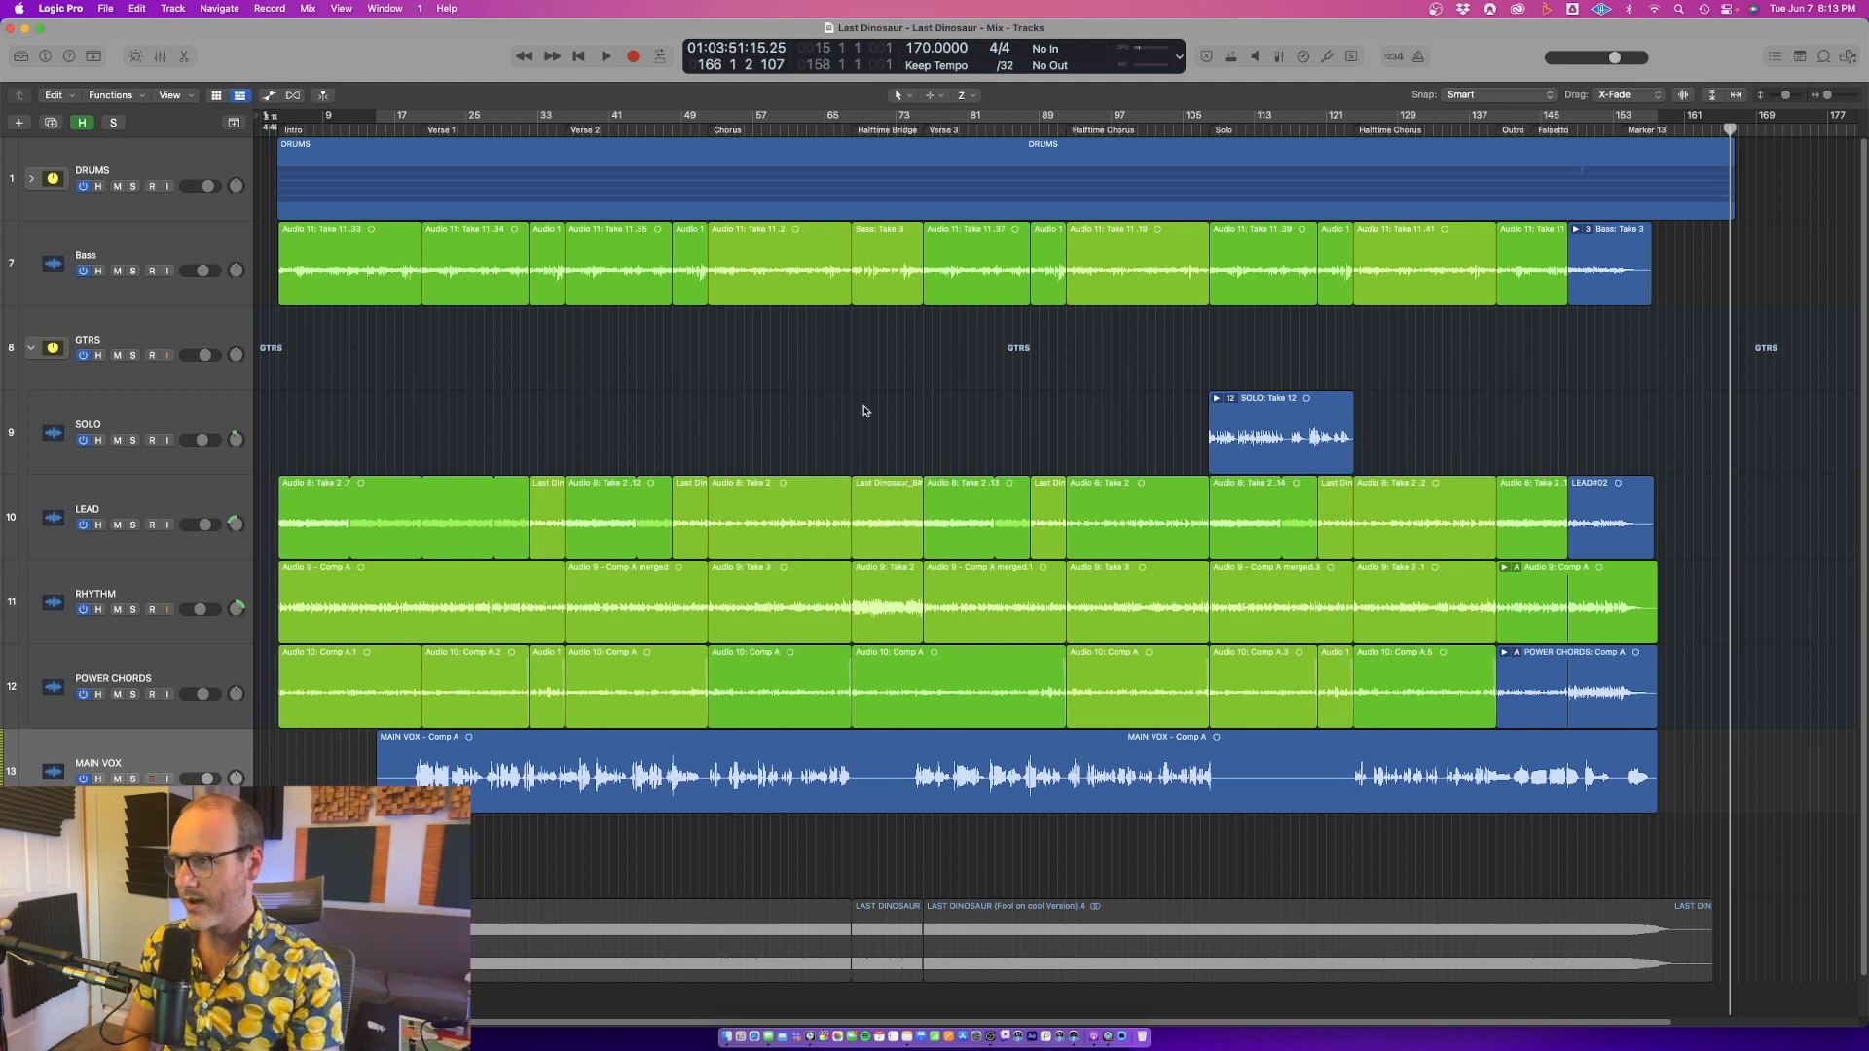
key(x)
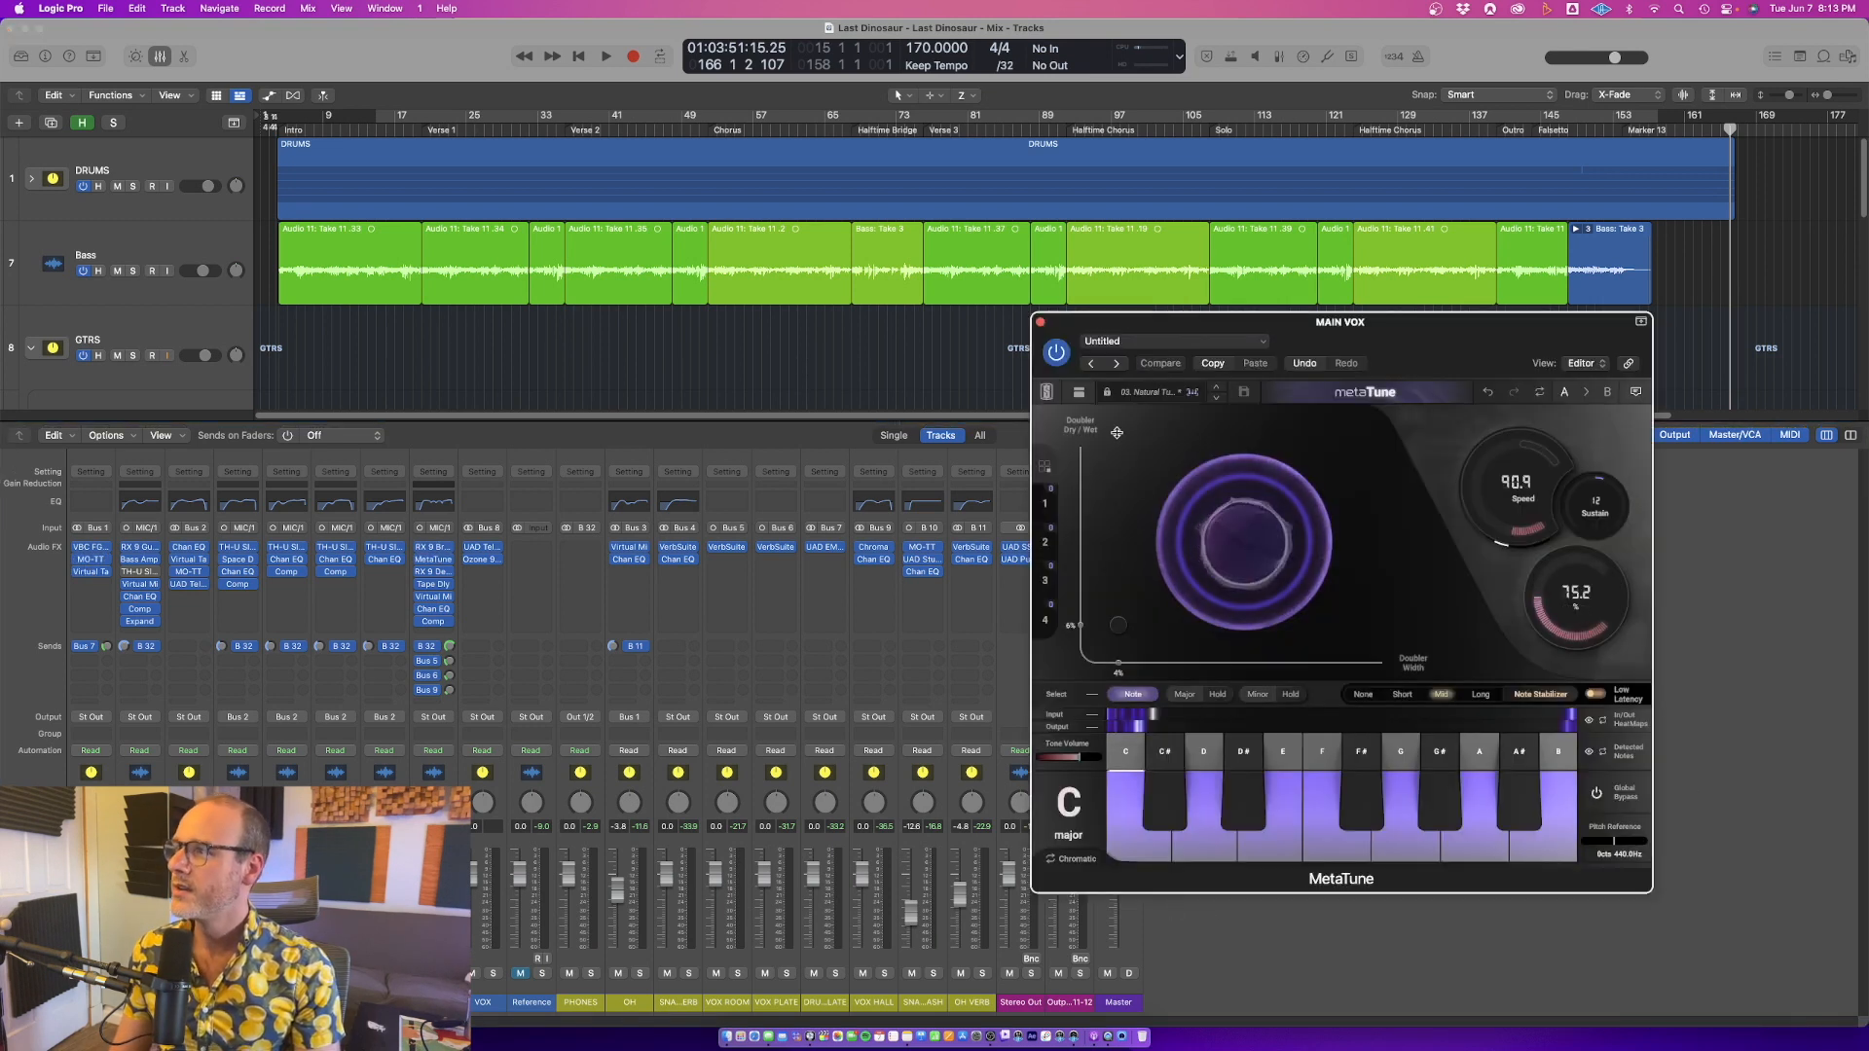
click(1040, 322)
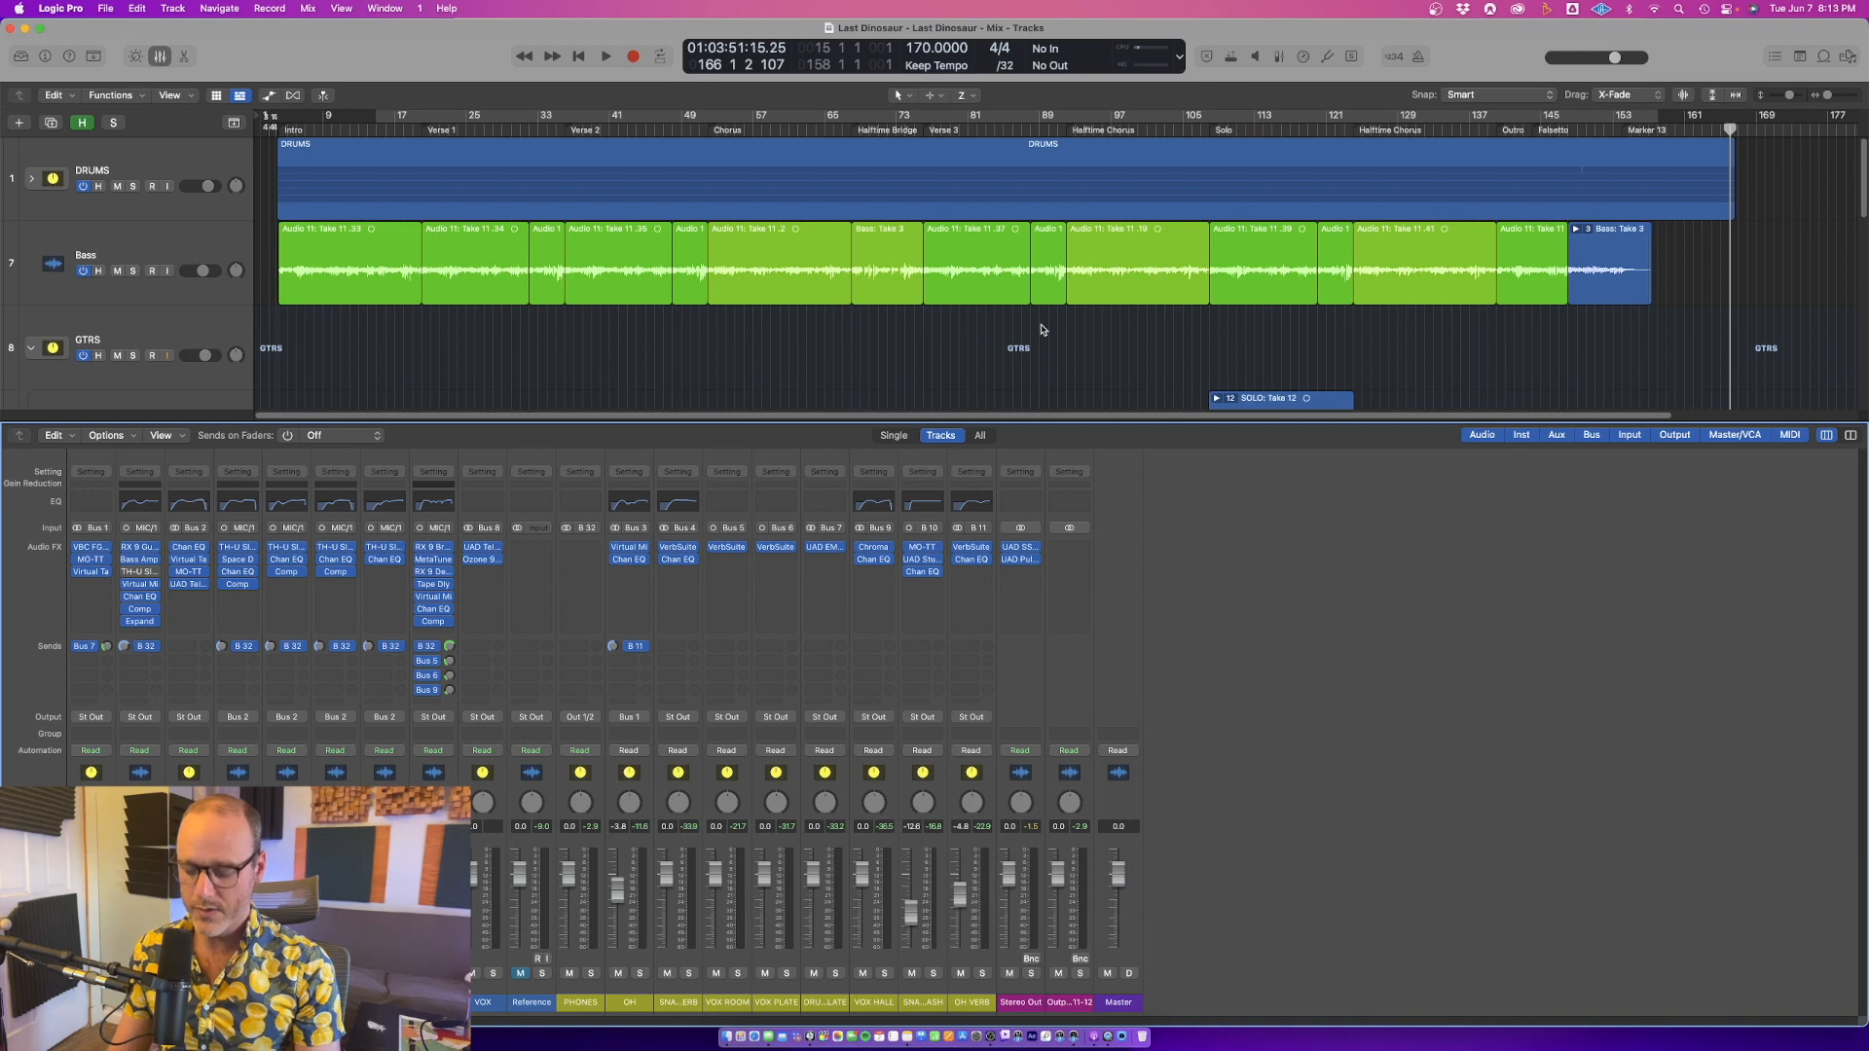
key(x)
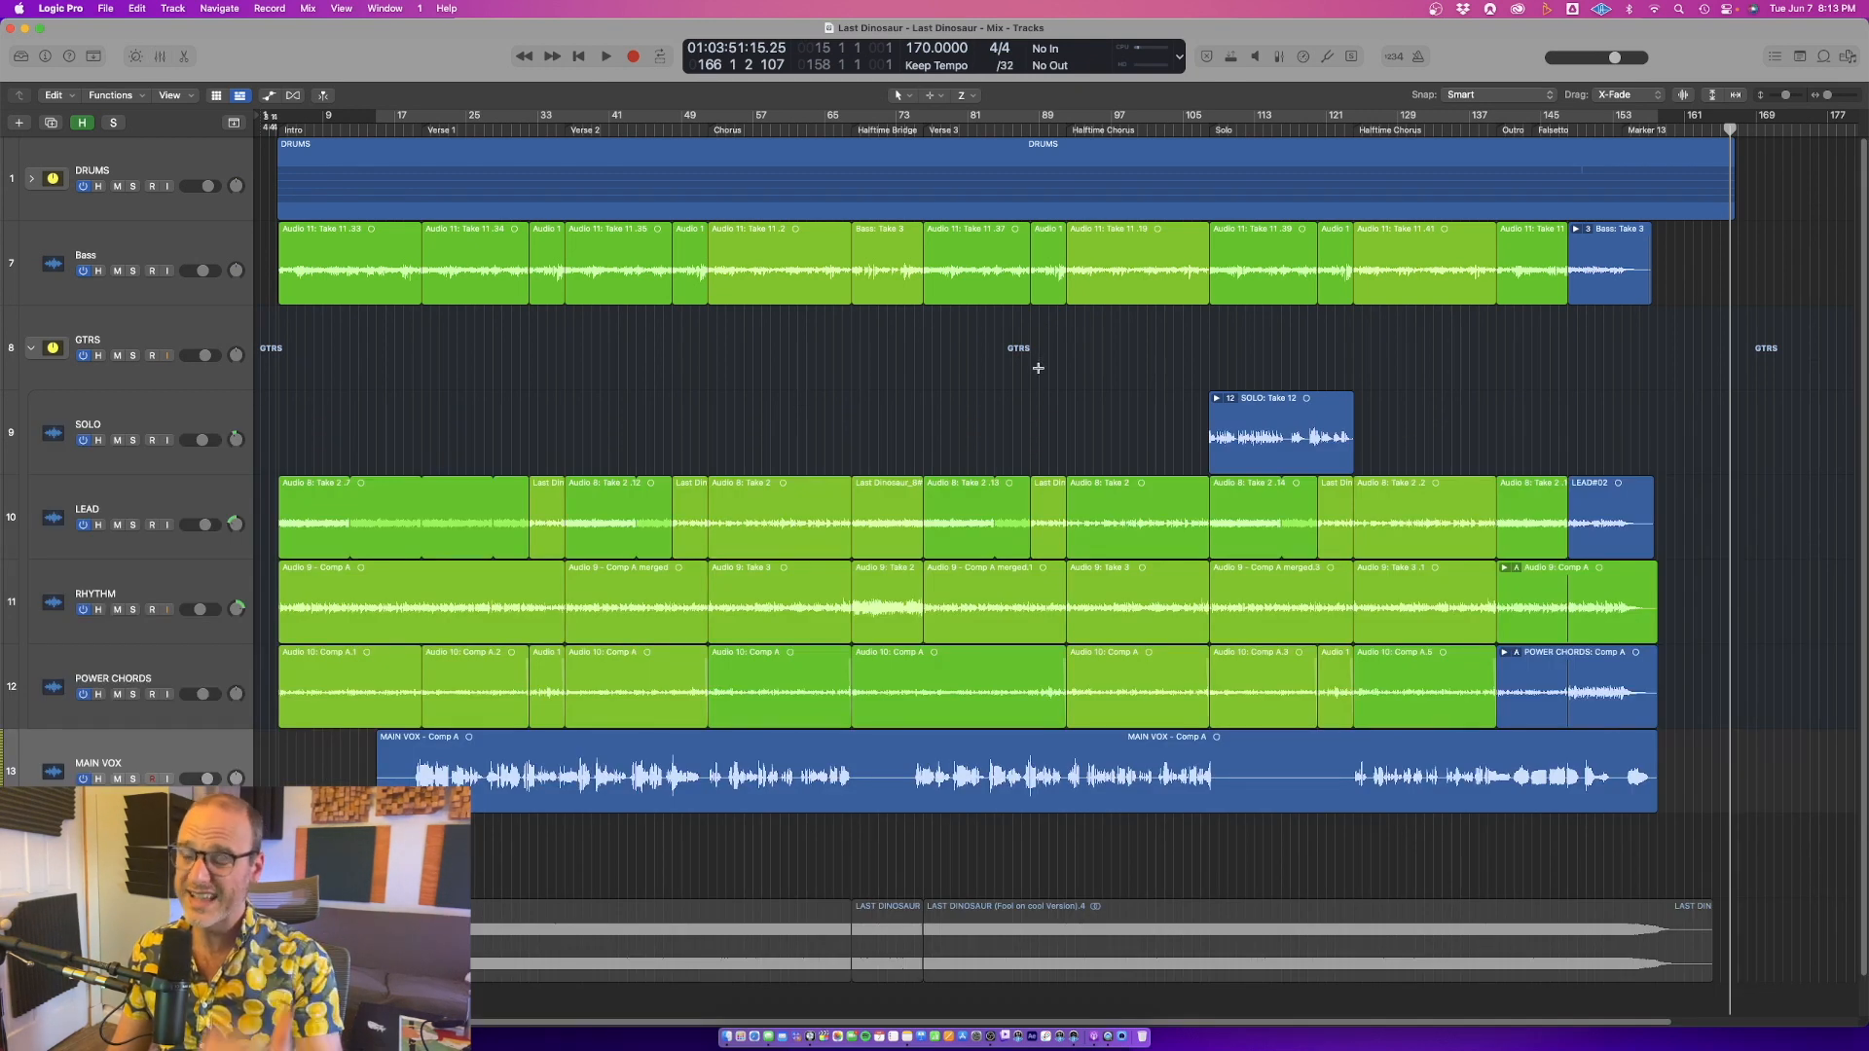
Review the Flex Pitch notes of MAIN VOX in Verse 1 and 2, then turn Flex off and show the whole arrangement
click(292, 96)
drag(413, 747, 638, 801)
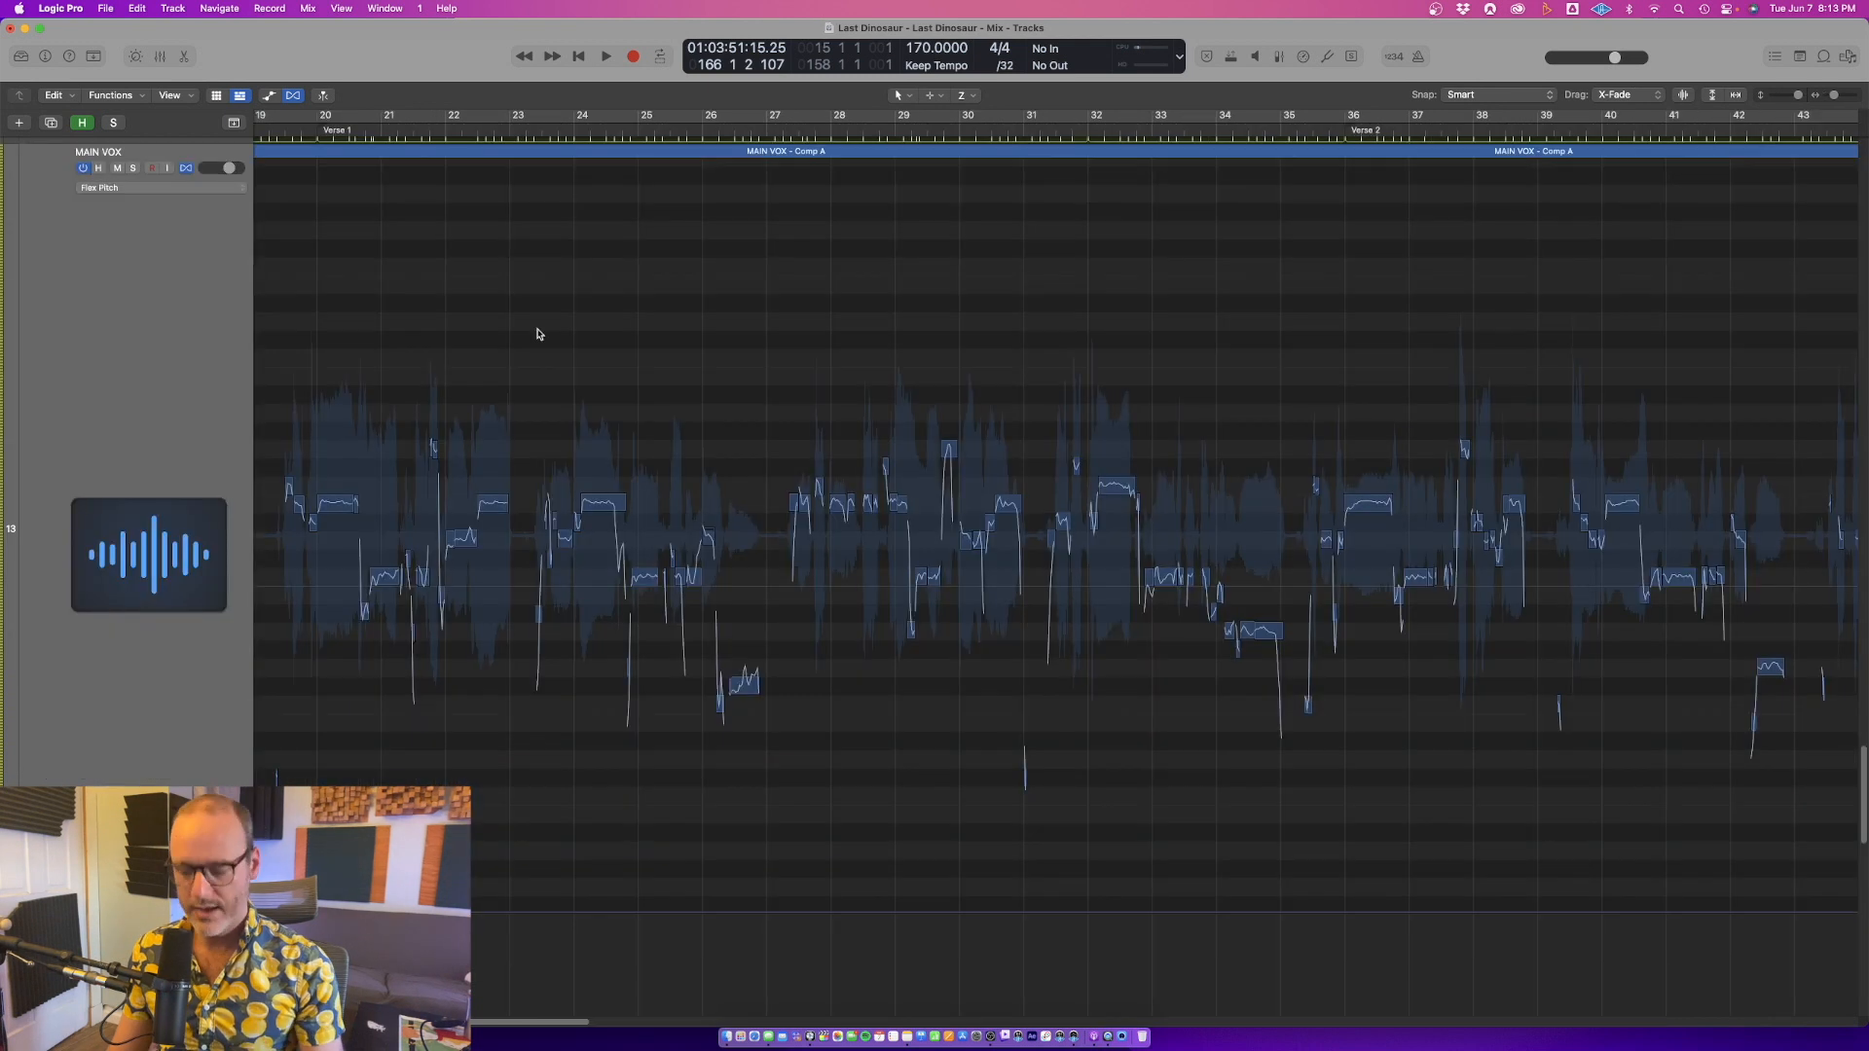
key(super+Up)
key(super+Up)
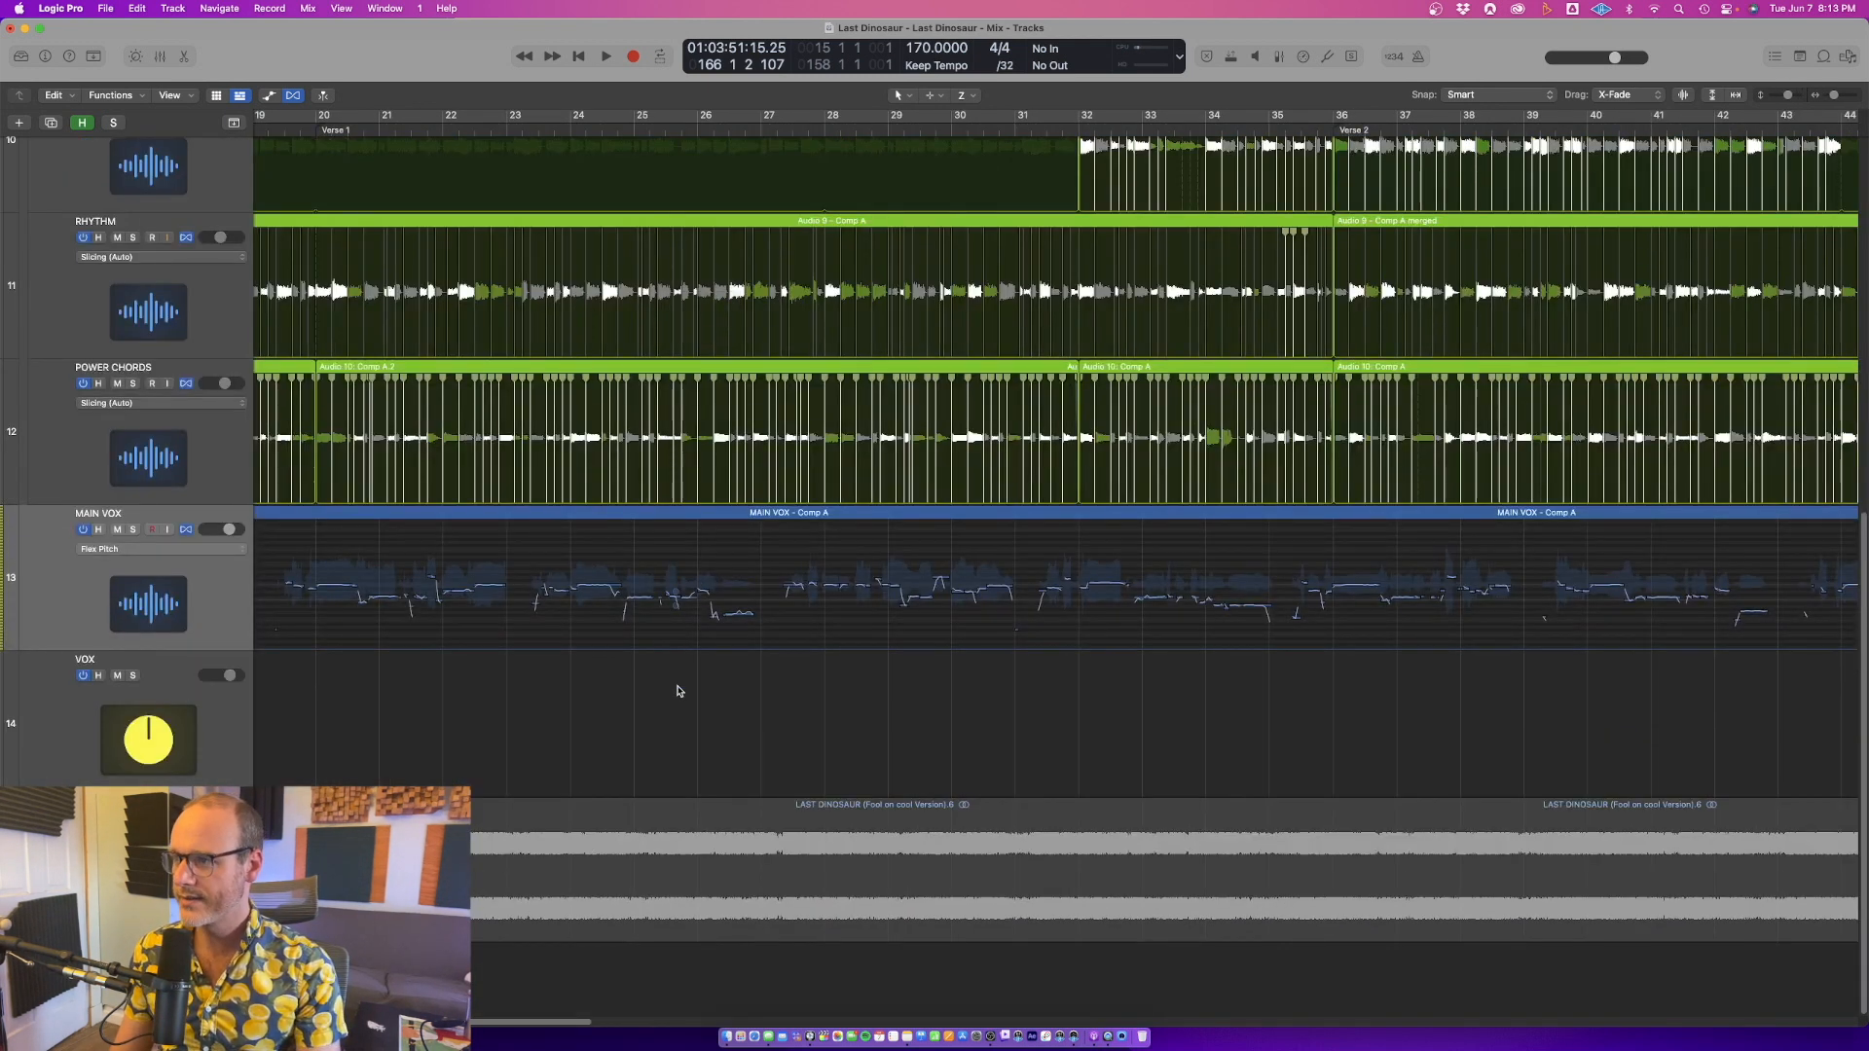
key(z)
click(216, 601)
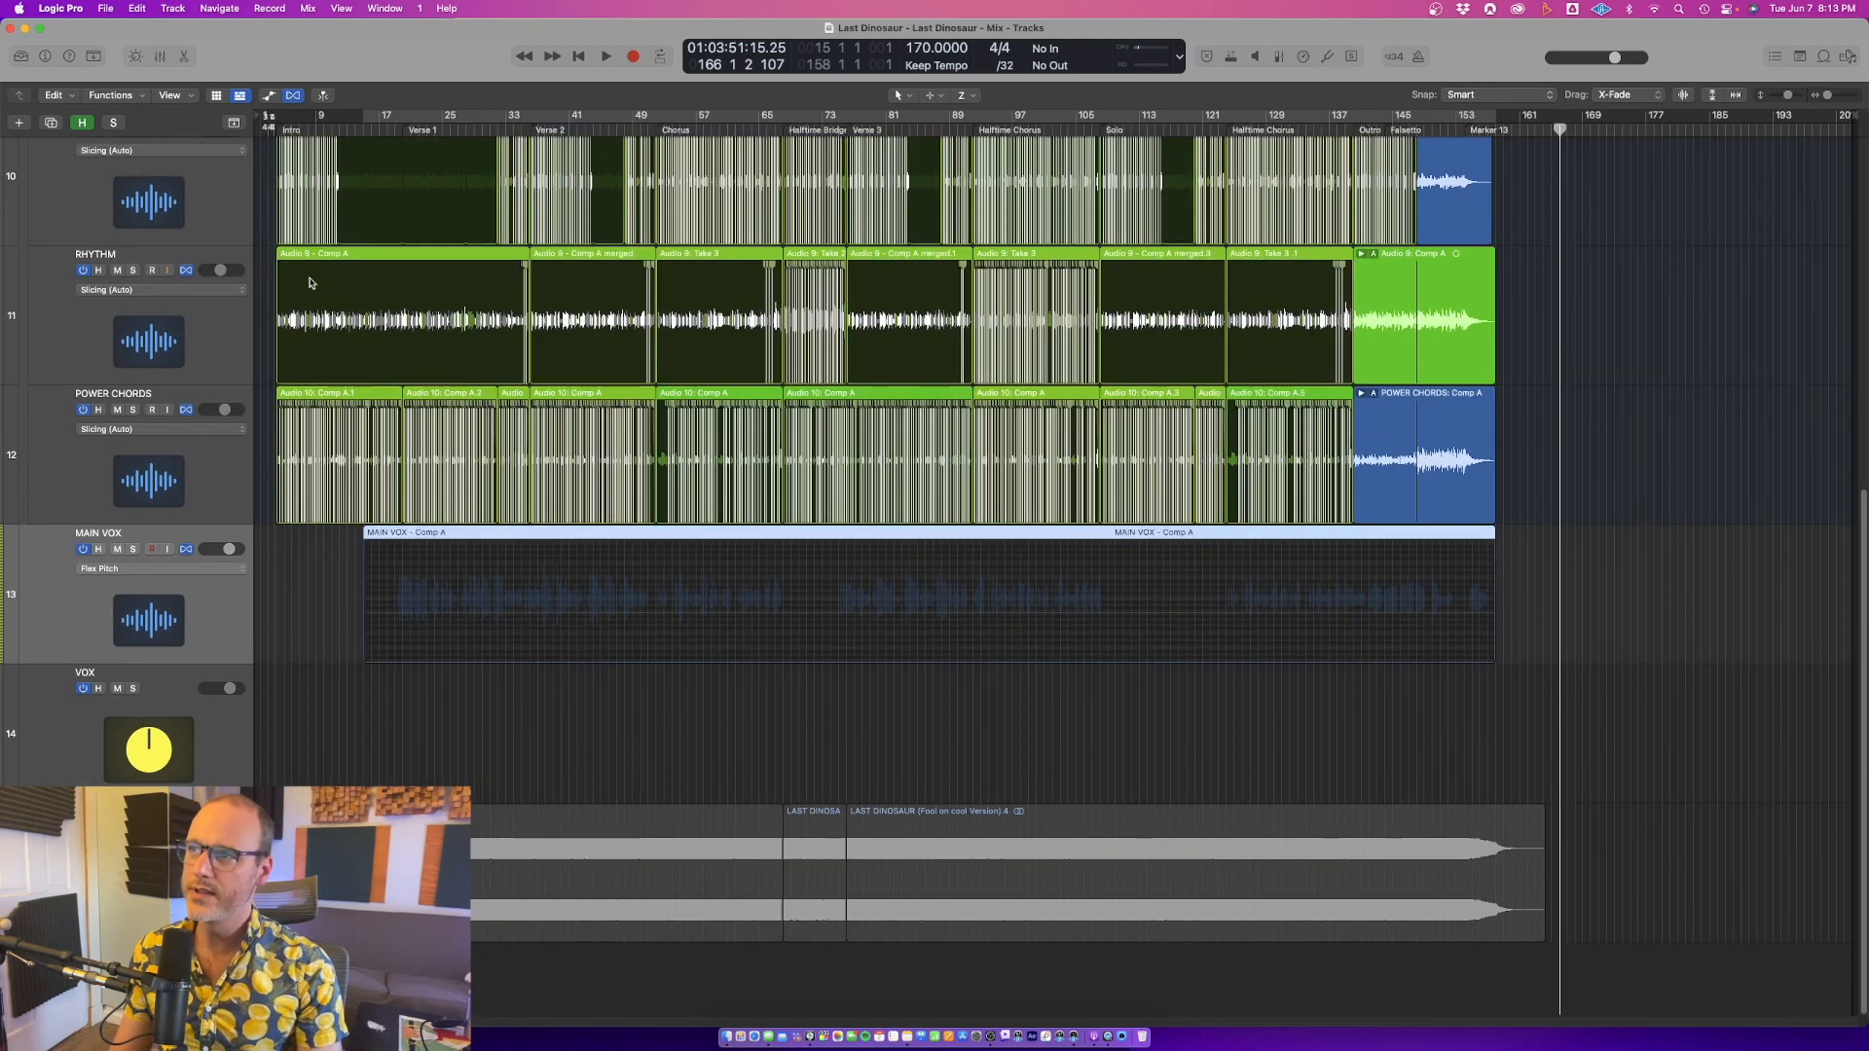
click(295, 96)
click(1651, 487)
key(z)
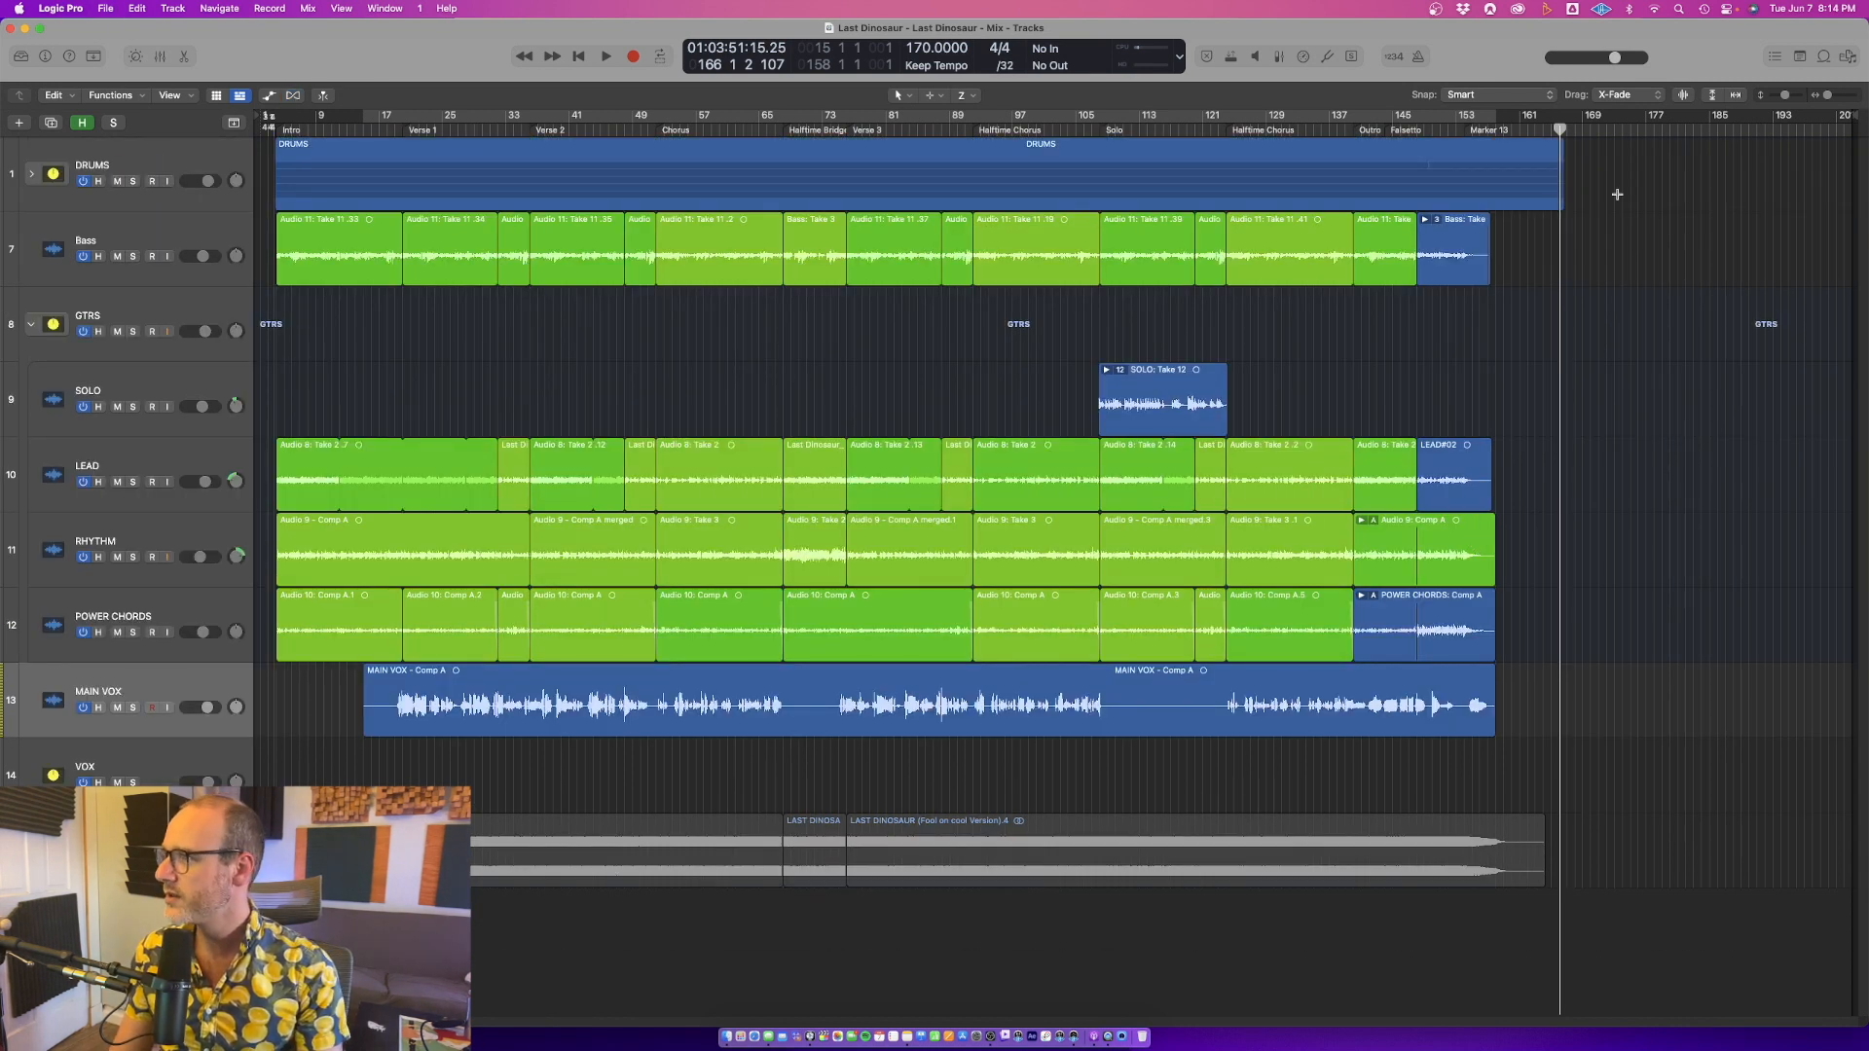
drag(1612, 175, 1063, 491)
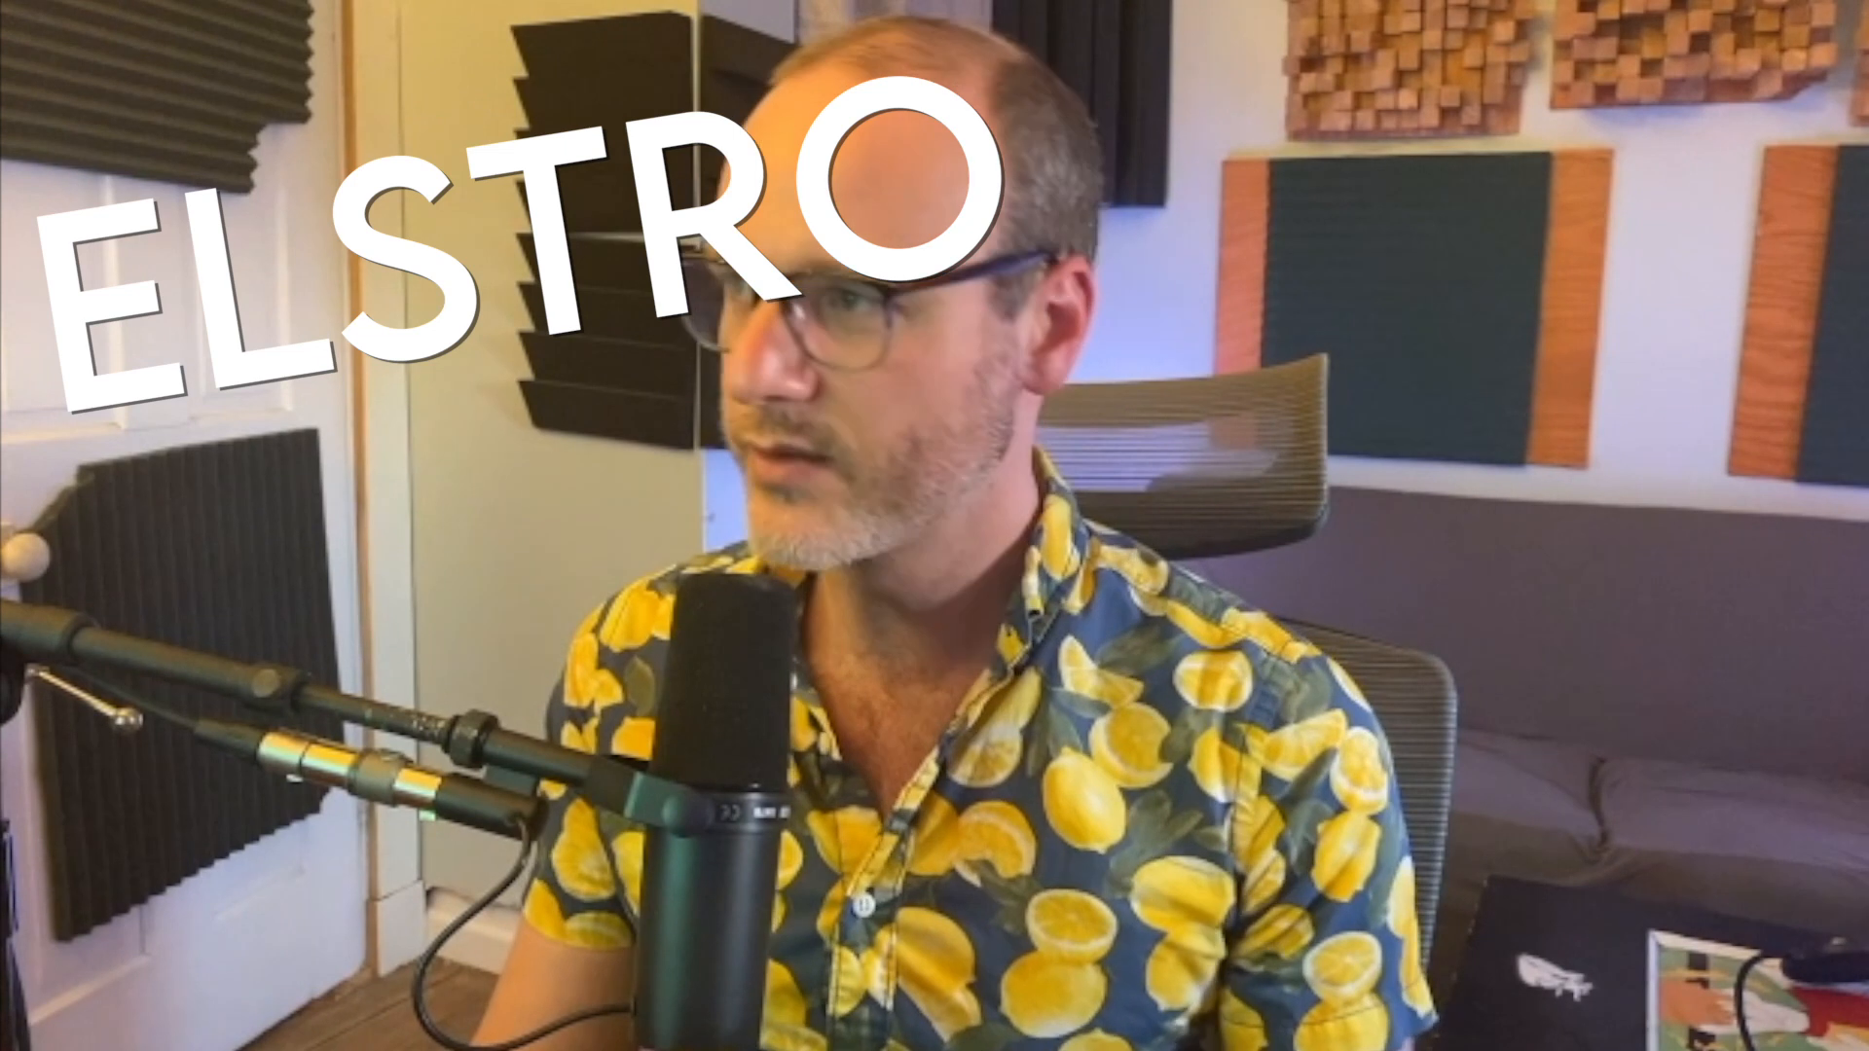